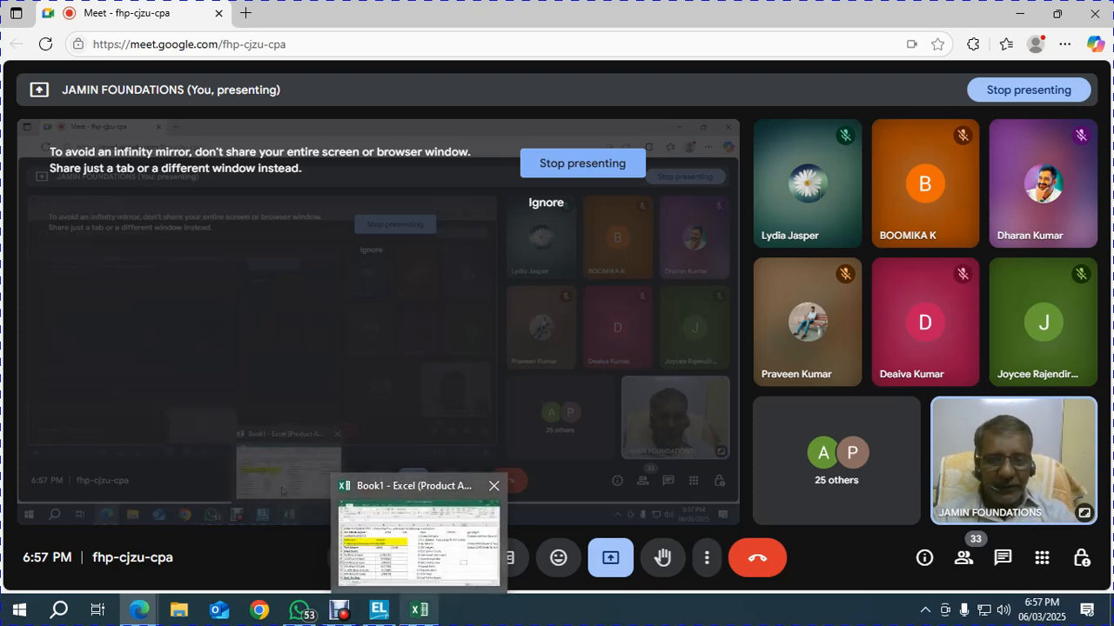
Review the Project 10 brief's company description in A1 and opening balance date in A5
click(419, 609)
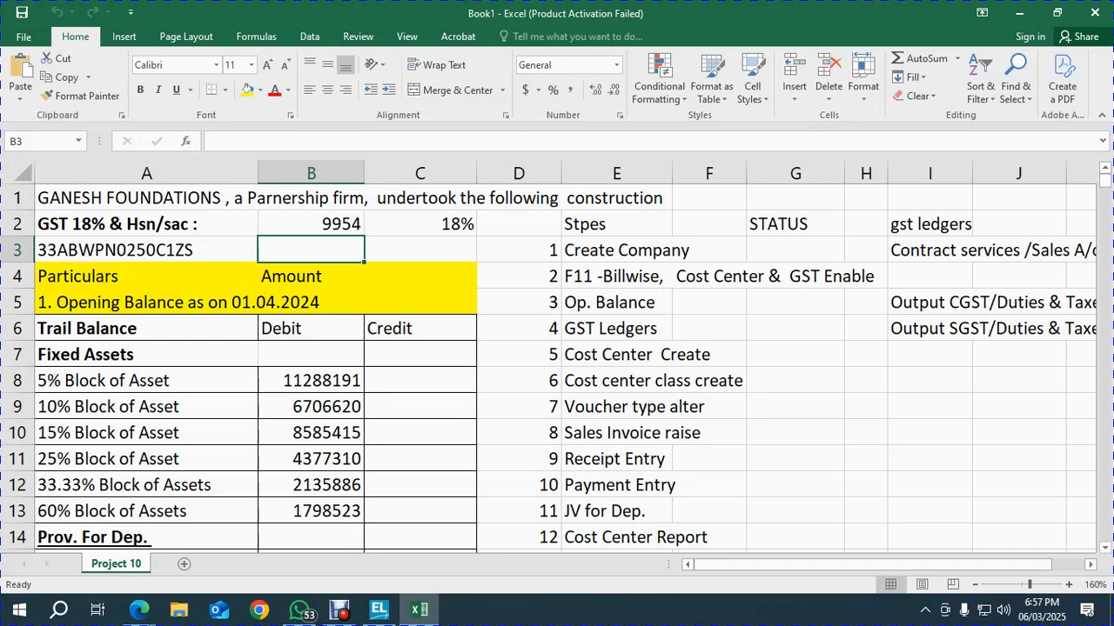
click(146, 198)
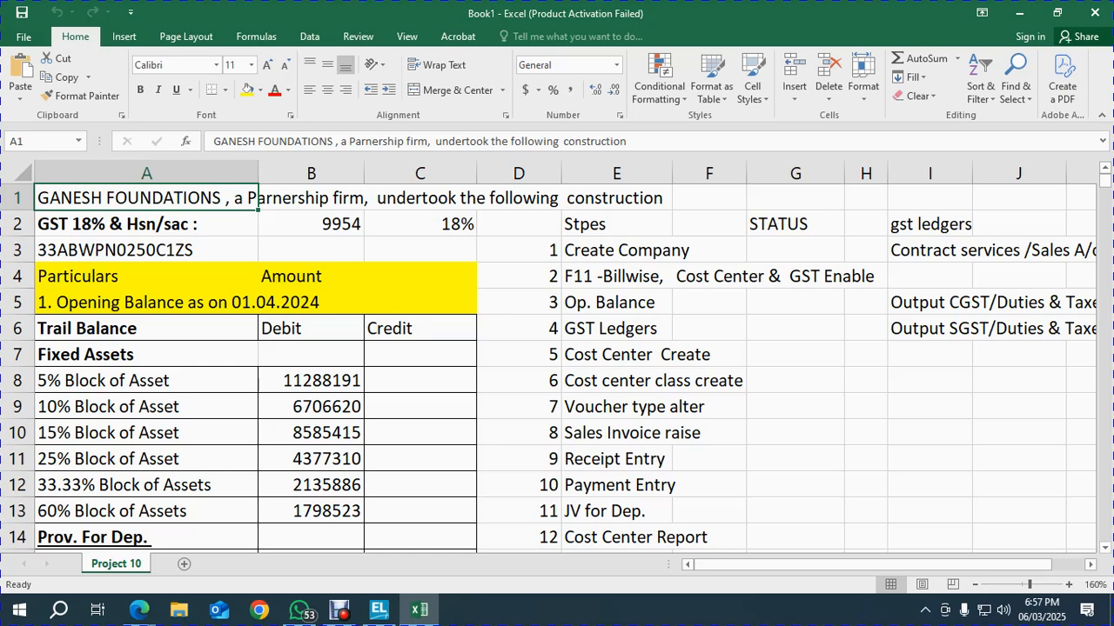
click(146, 302)
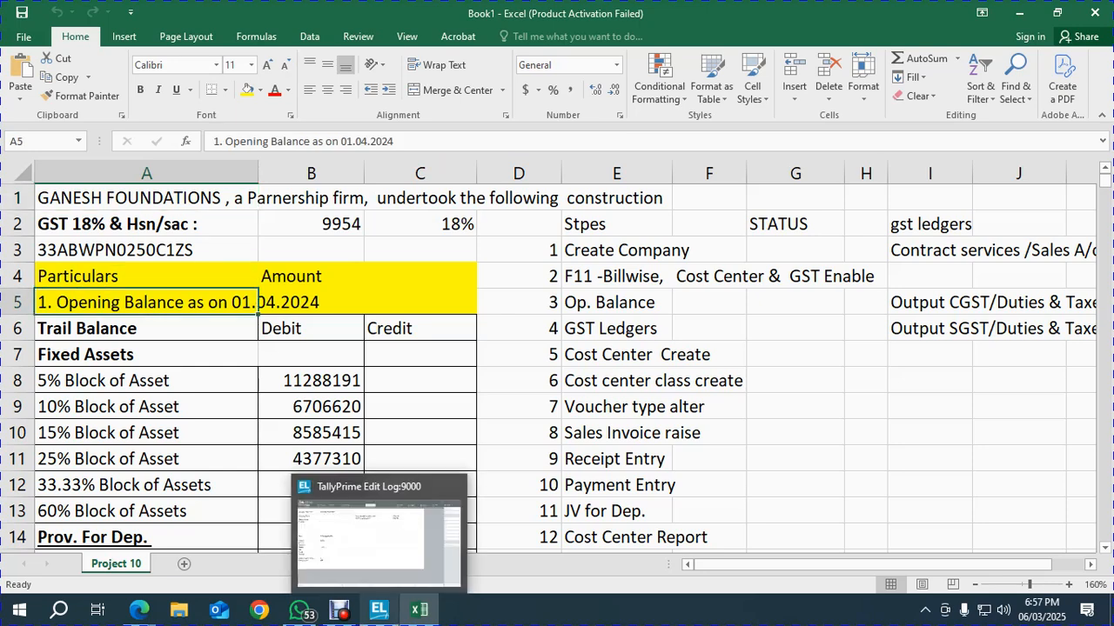
click(379, 531)
Enter company name GANESH FOUNDATIONS - F.Y. 2024-25, mailing name GANESH FOUNDATIONS, and the firm's address
text(GANESH FOUNDATIONS - F.Y. 2024)
key(Return)
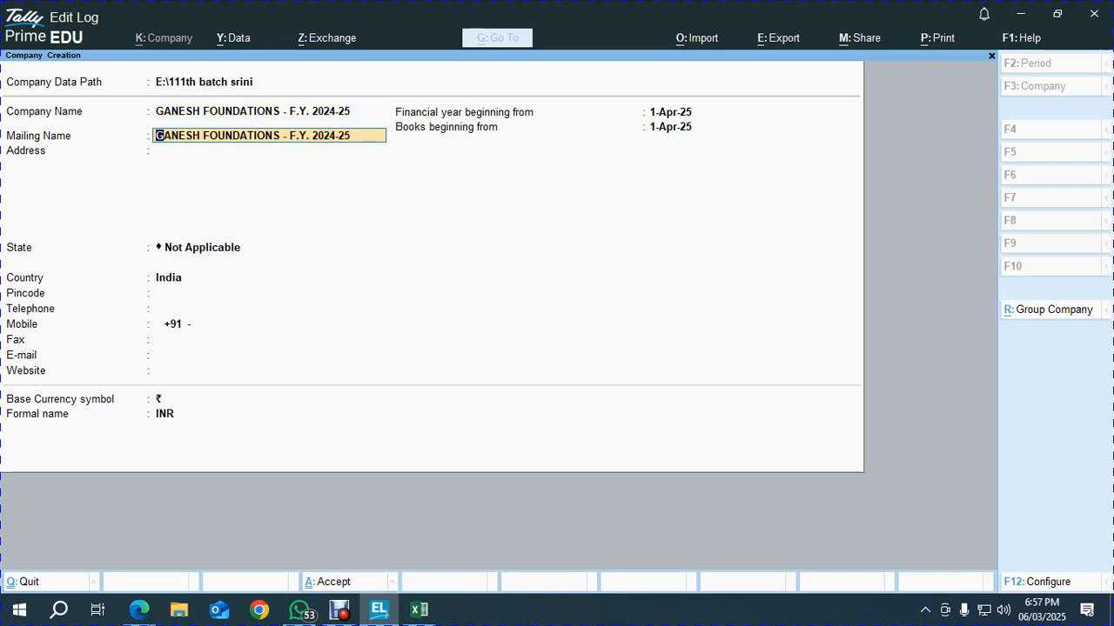
key(BackSpace)
key(BackSpace)
key(BackSpace)
key(BackSpace)
key(BackSpace)
key(BackSpace)
key(BackSpace)
key(BackSpace)
key(BackSpace)
key(BackSpace)
key(BackSpace)
key(BackSpace)
key(Return)
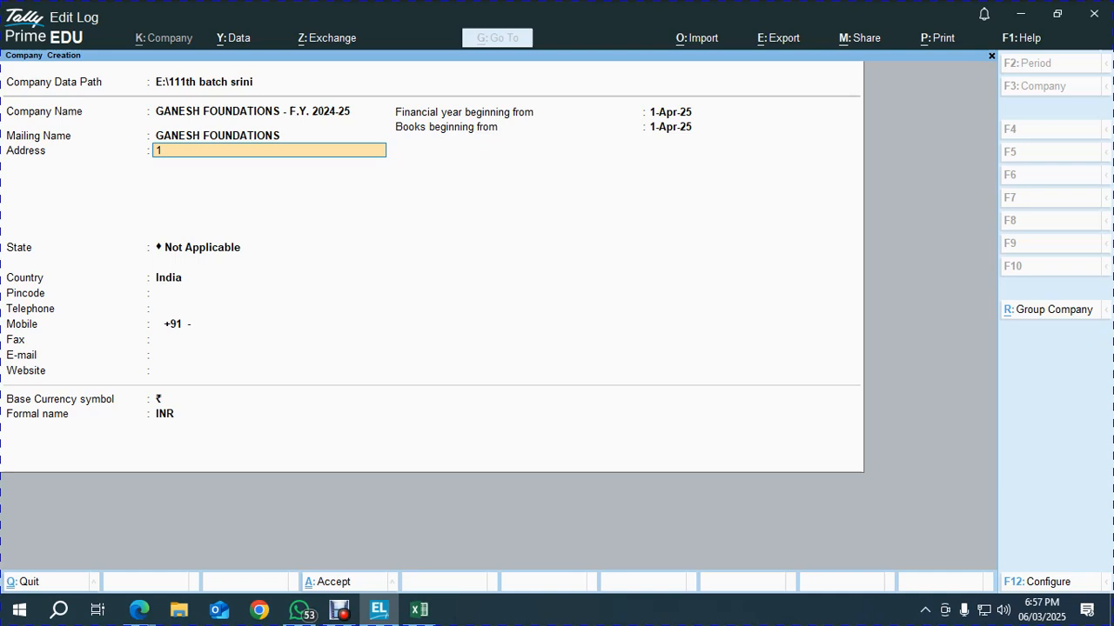
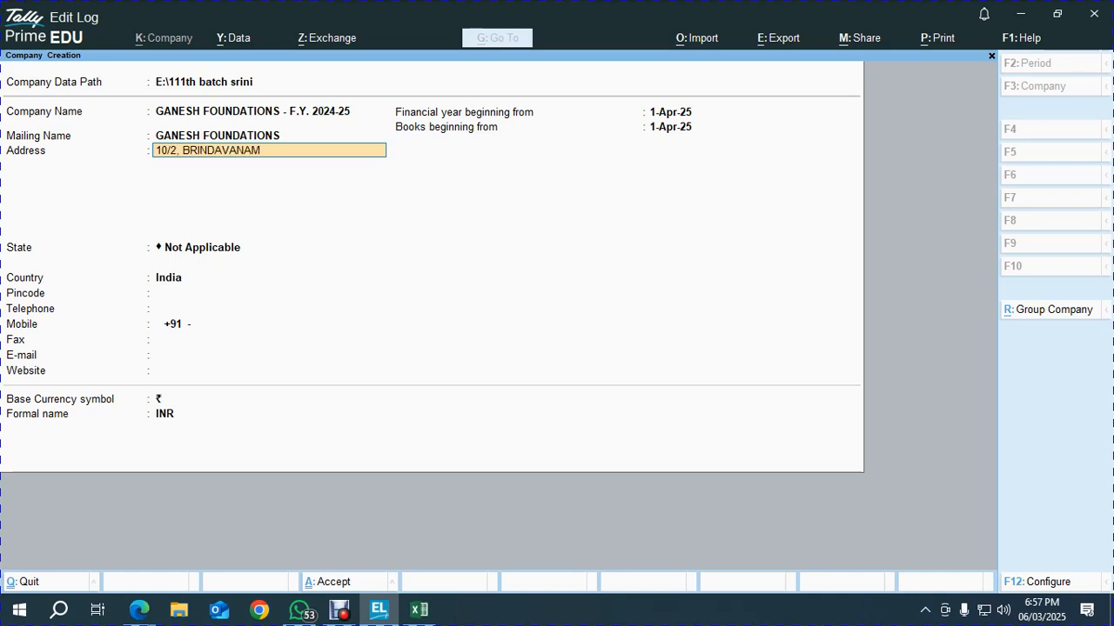
key(Return)
text(CHE)
key(super)
text(PET)
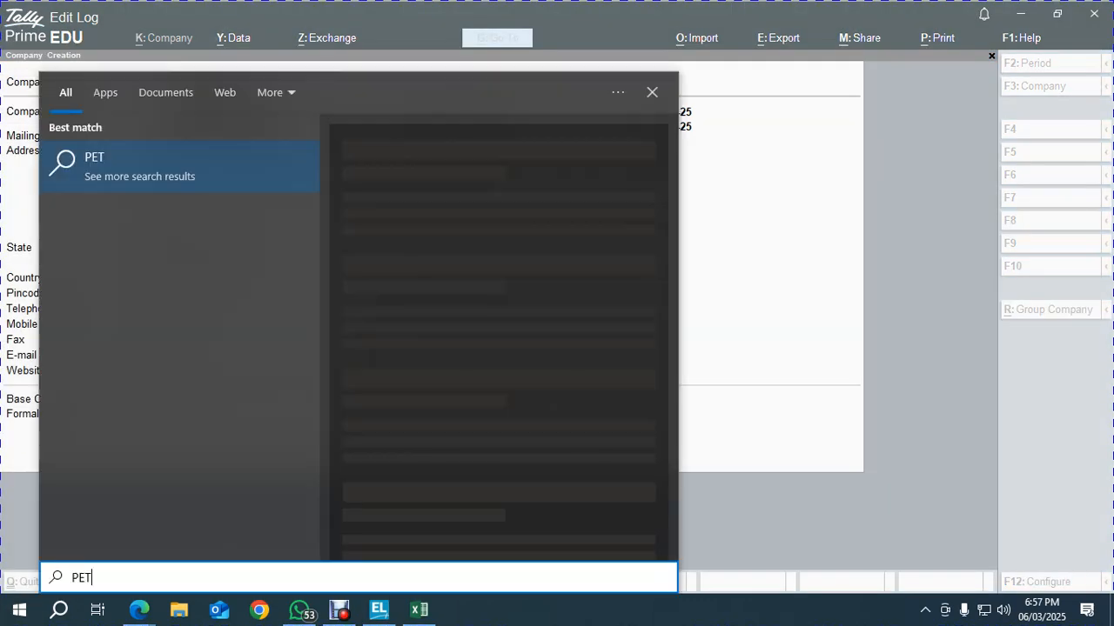
key(Escape)
text(T)
text(PERT)
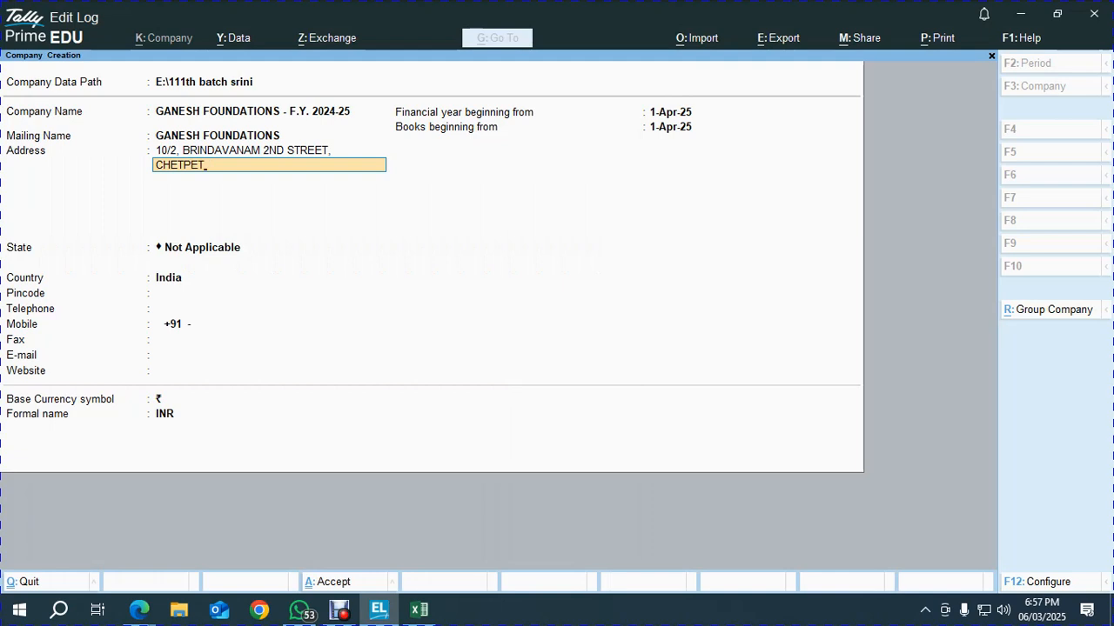
key(Return)
text(CHENNAI)
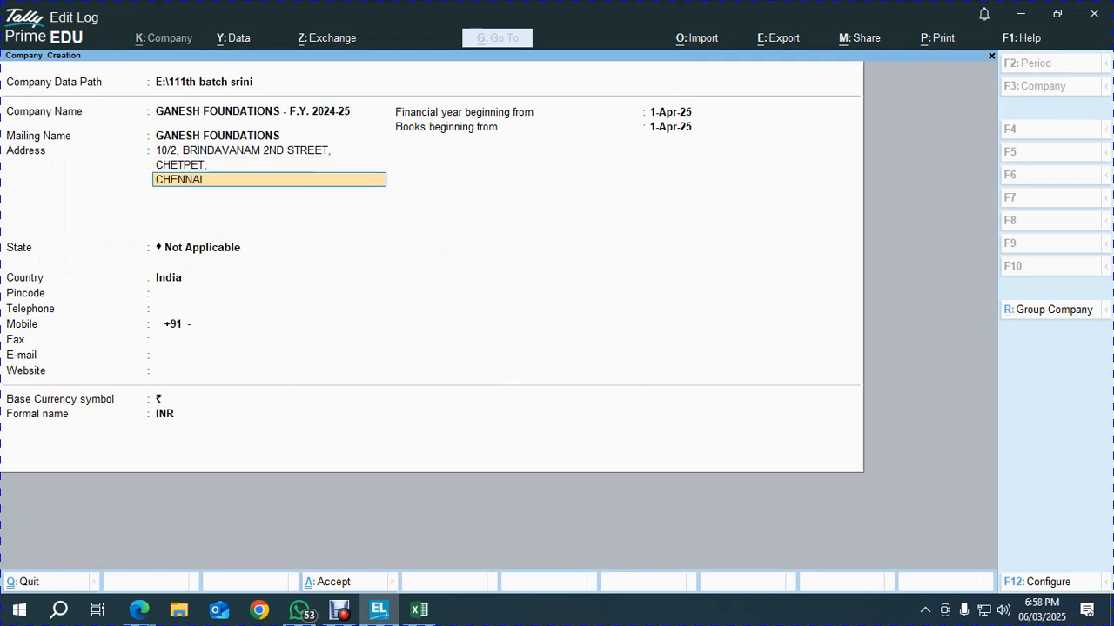
text( - 600 031)
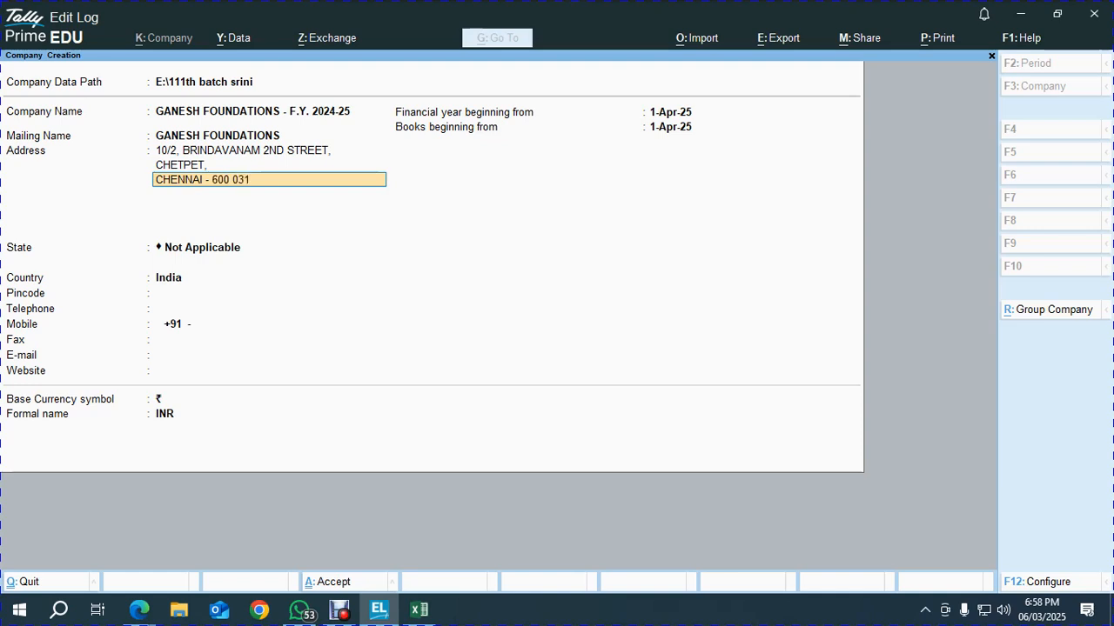
key(Return)
Set the state to Tamil Nadu and fill in the pincode, telephone, mobile number and e-mail
key(Return)
key(Return)
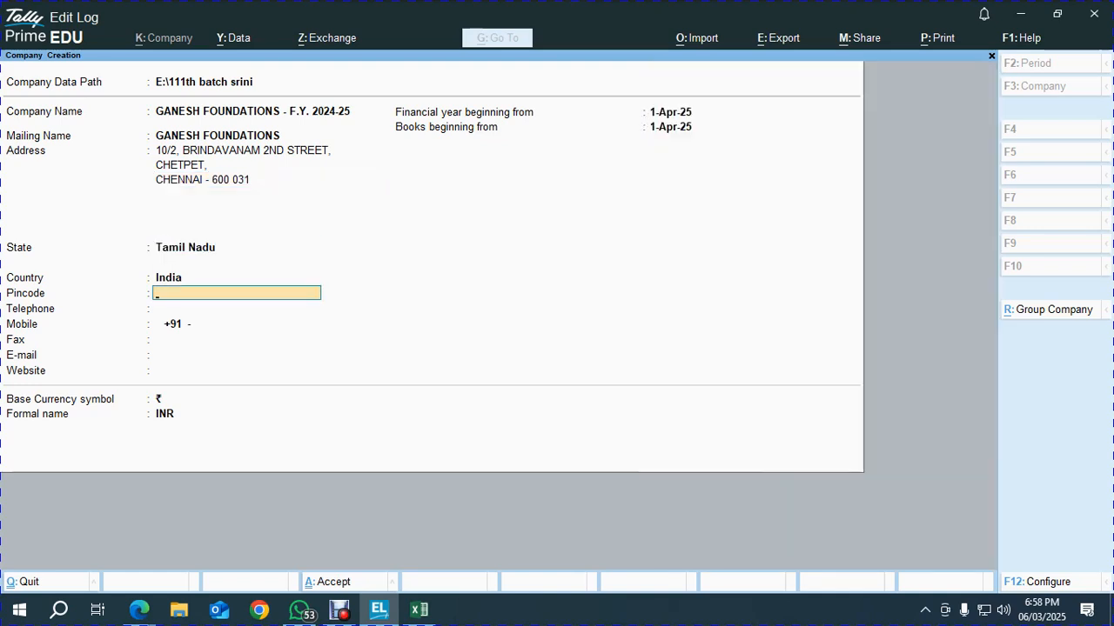
key(Return)
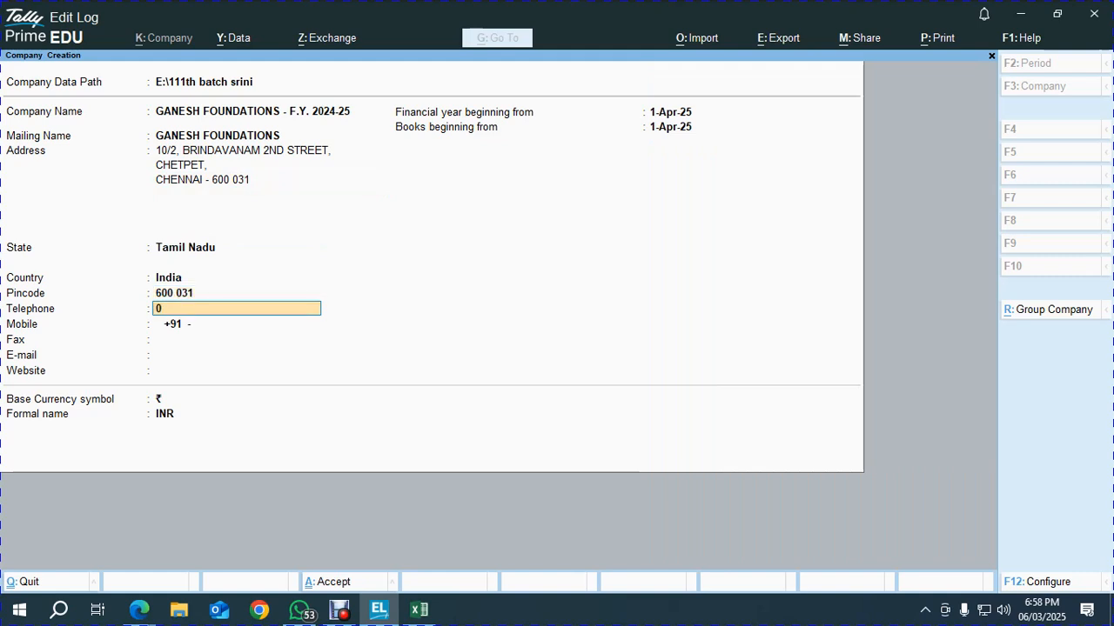
key(Return)
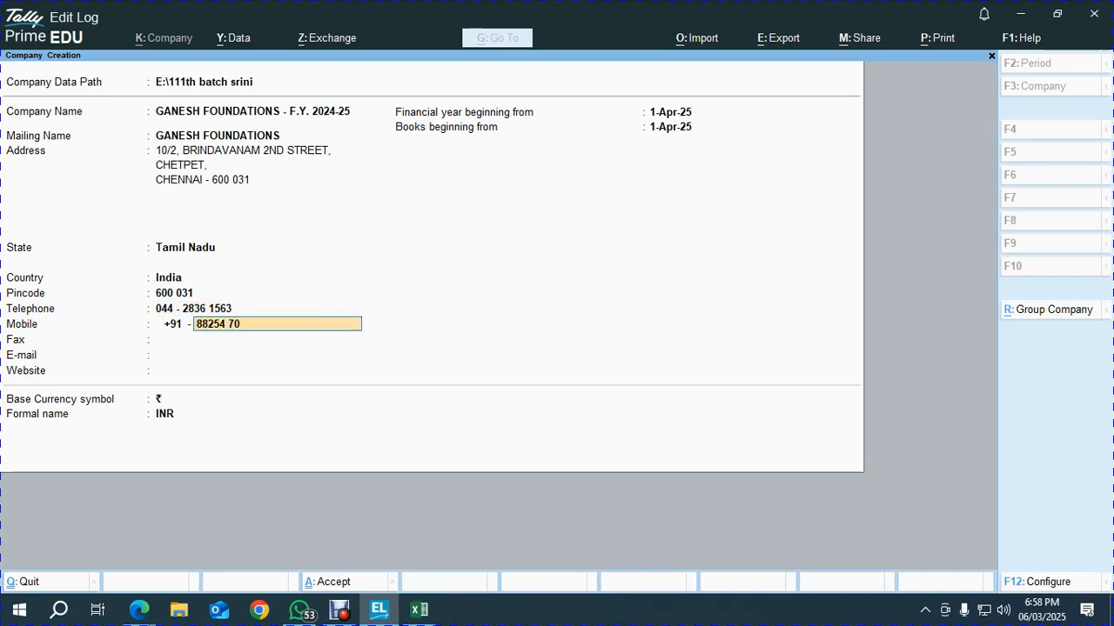
key(Return)
key(Return)
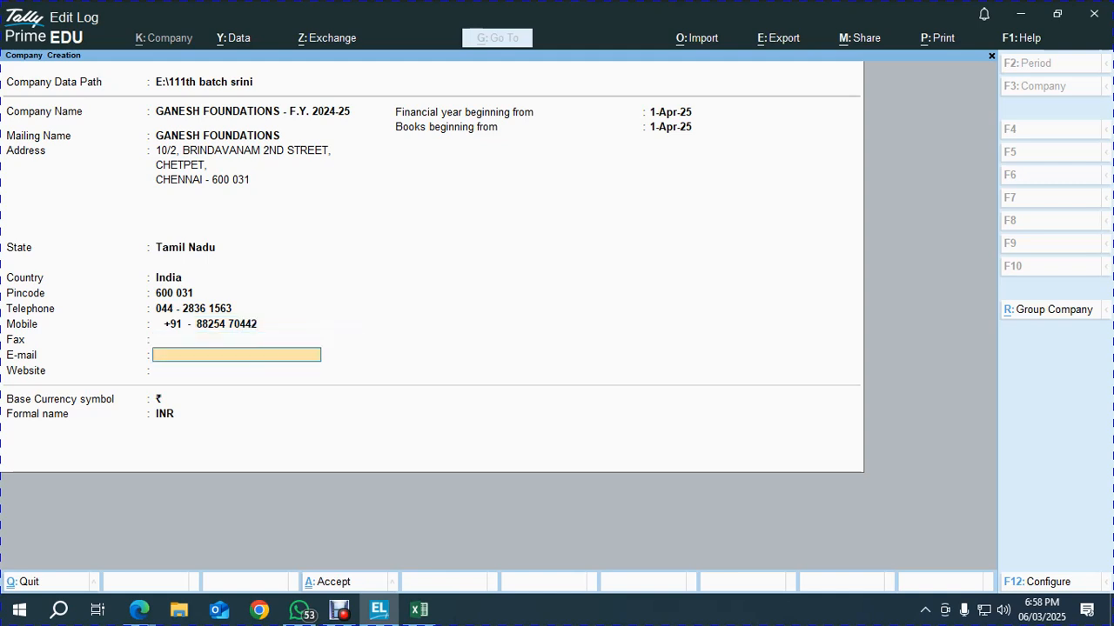
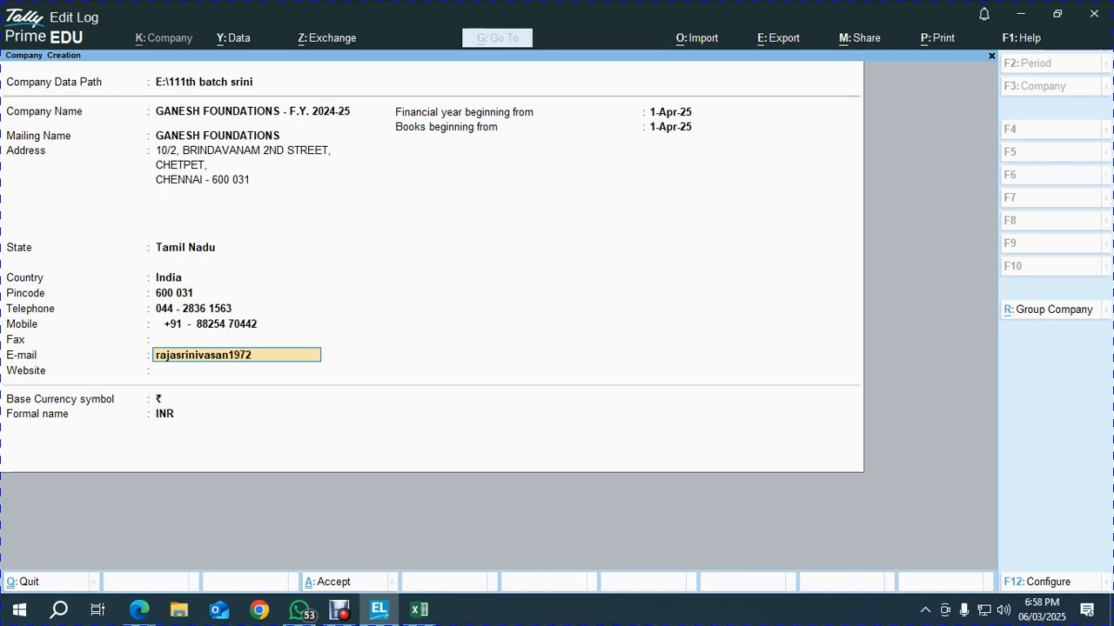
key(Return)
Set the financial year beginning to 1.4.24 and accept the new company
key(Return)
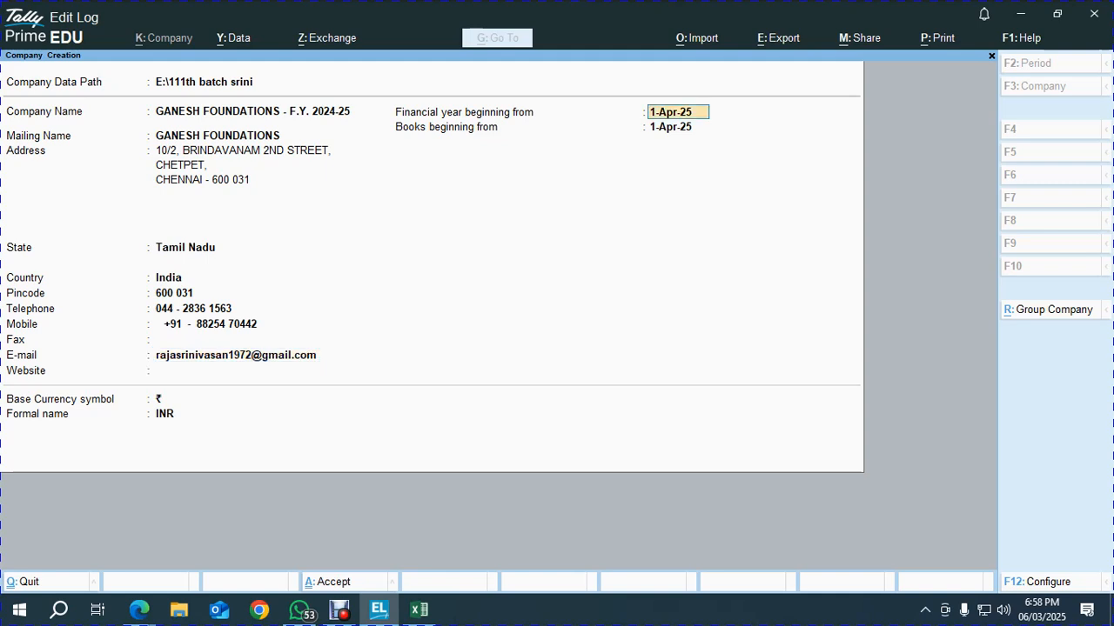
text(1.4.24)
key(Return)
key(Return)
key(Return)
key(Return)
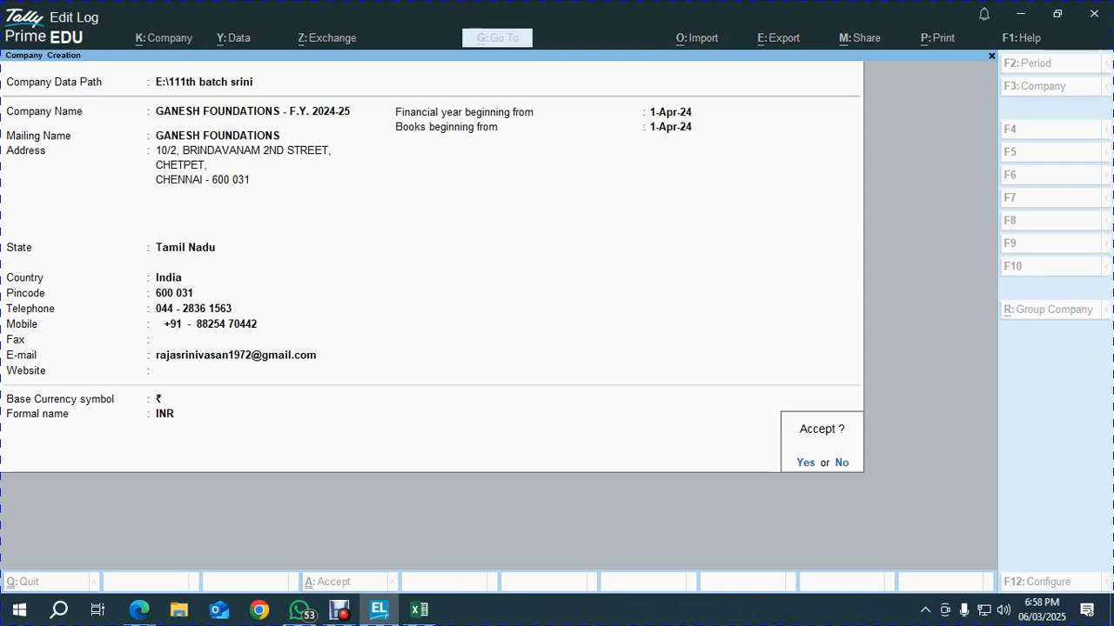
key(y)
key(alt+Tab)
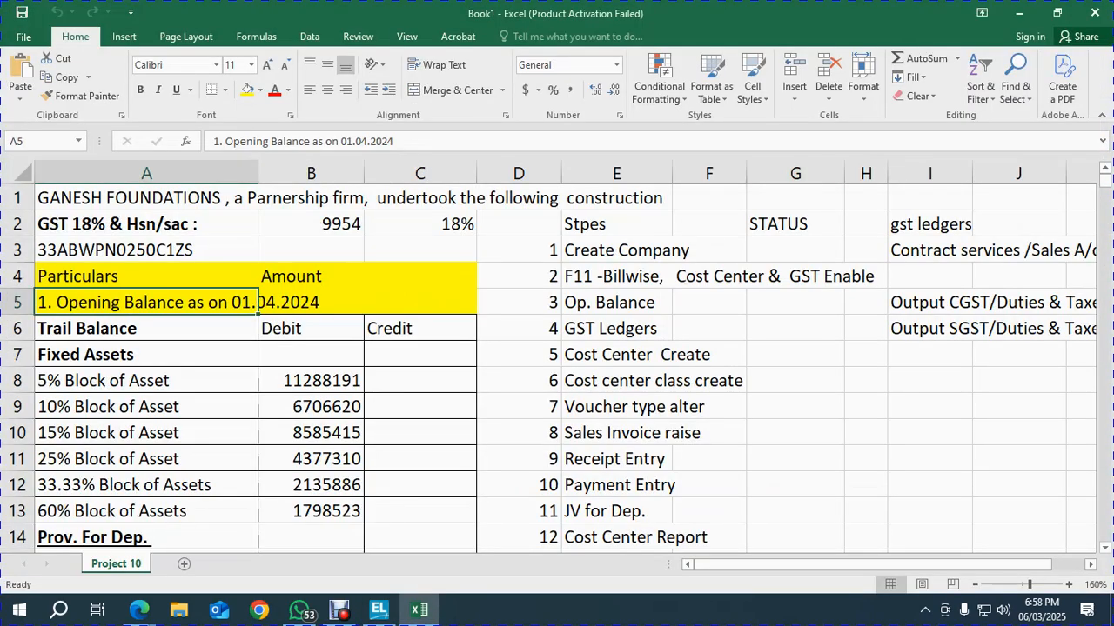
Mark step 1, Create Company, as ok in STATUS cell G3 and check the step 2 row
click(796, 250)
text(ok)
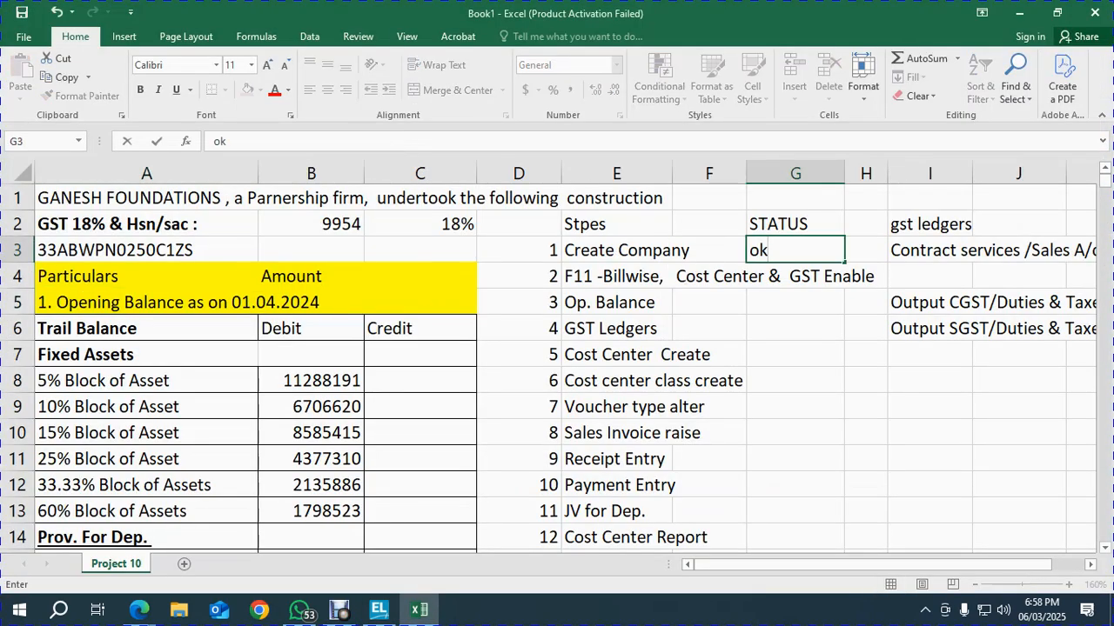
key(Return)
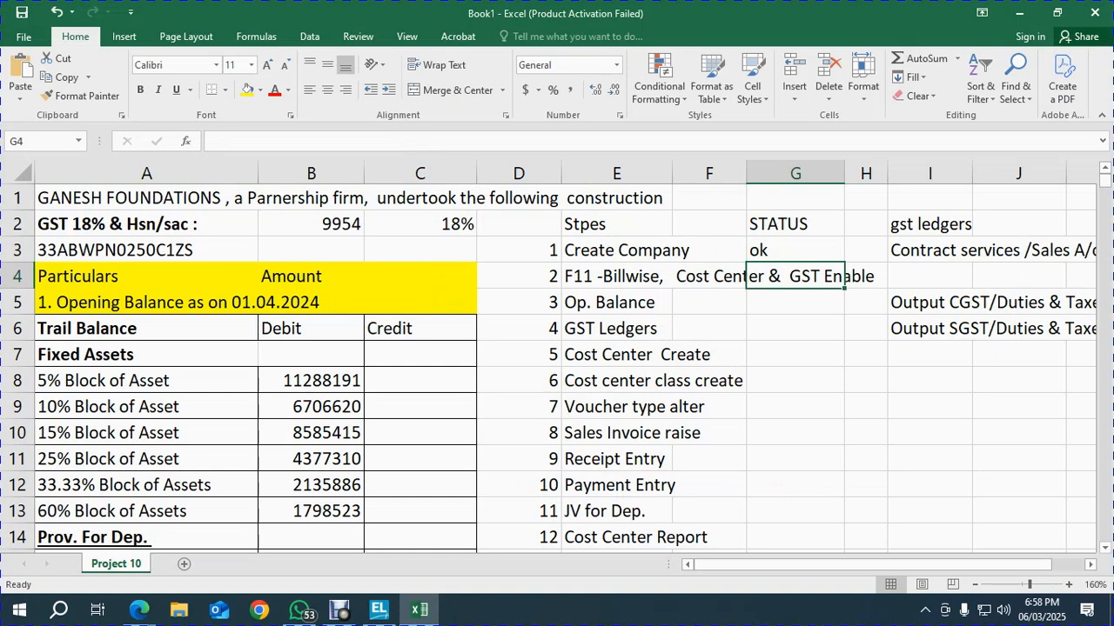
click(616, 276)
key(Right)
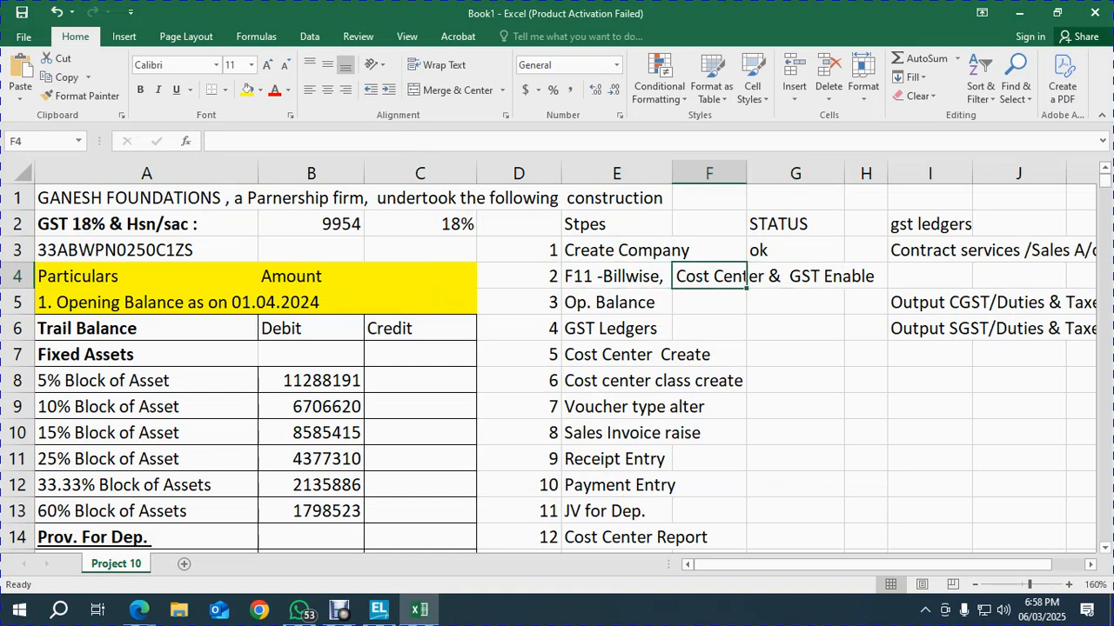
key(Right)
key(Left)
key(Left)
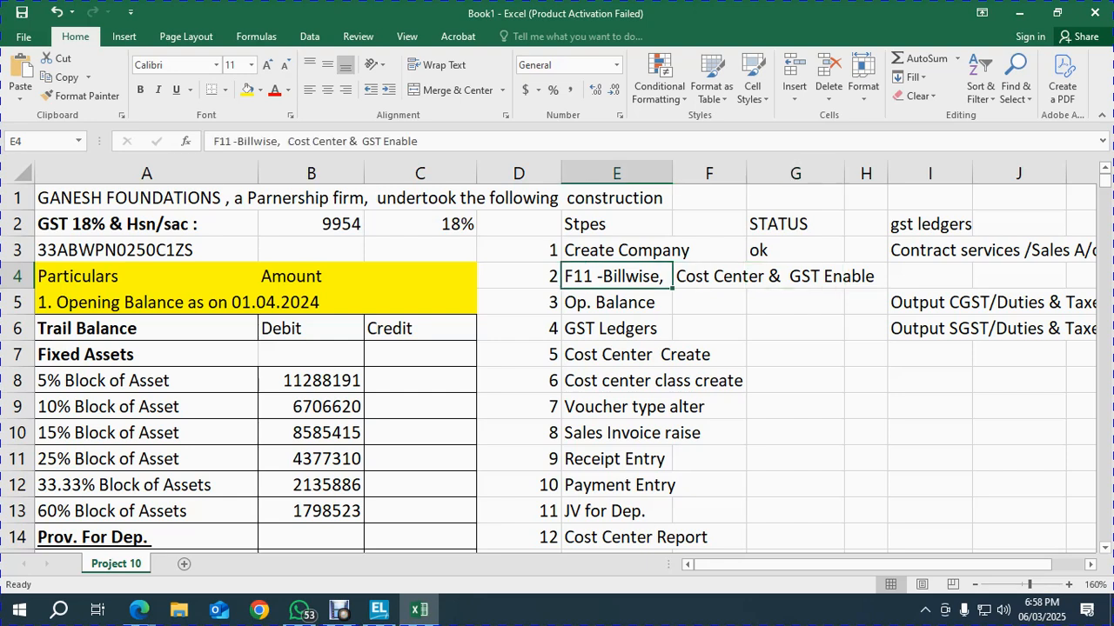
key(Right)
key(Right)
key(Left)
key(Left)
key(Right)
key(Right)
key(alt+Tab)
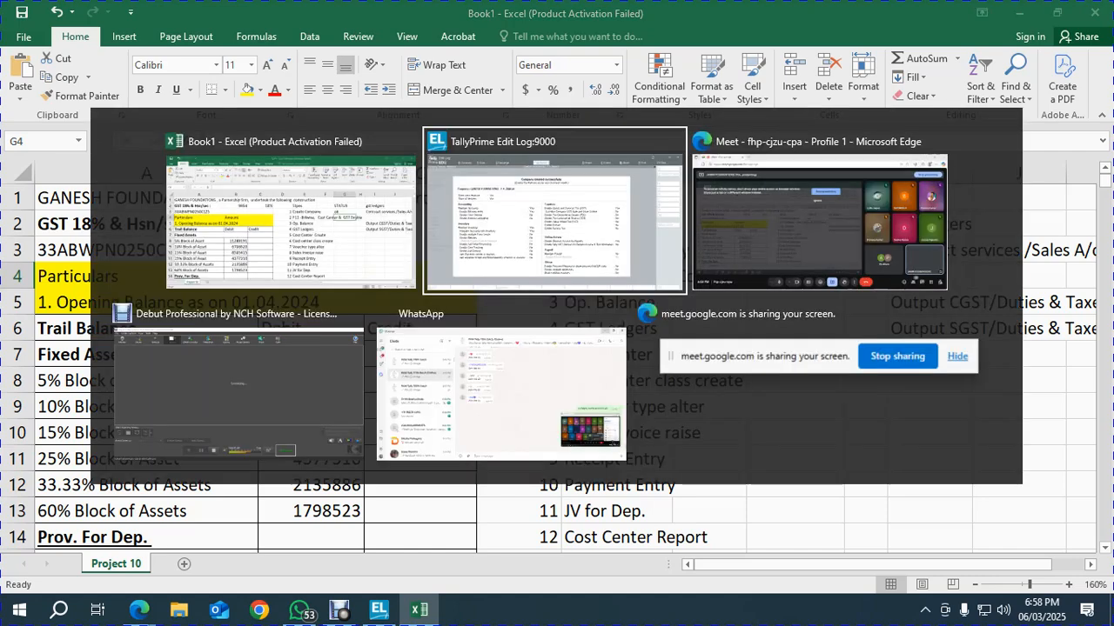
Enable Cost Centres and GST in the company features, confirming state and registration type
key(Return)
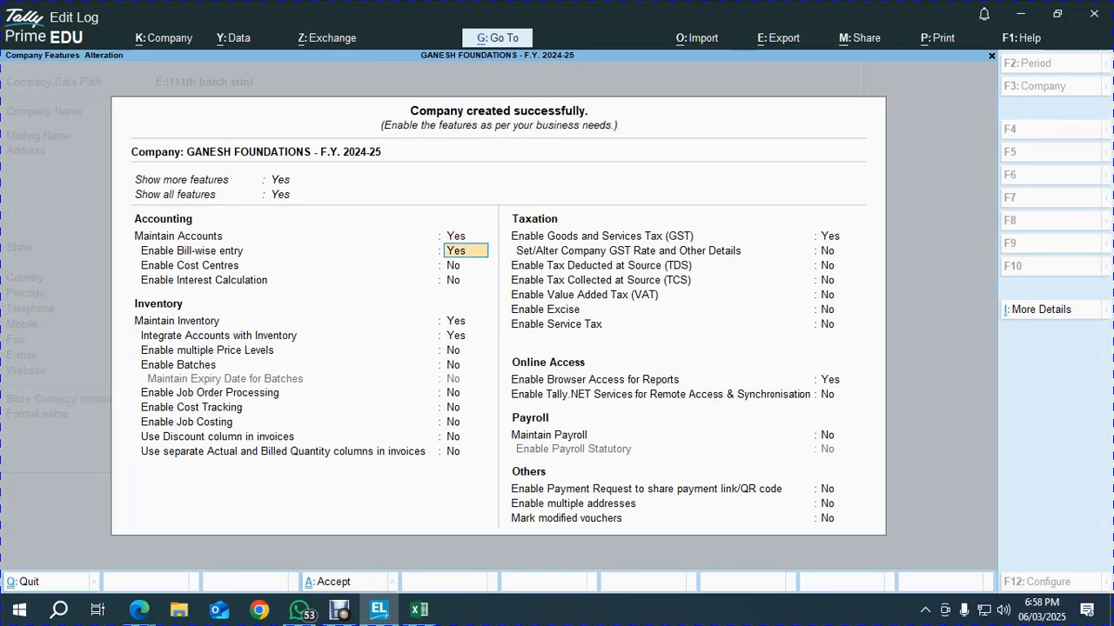
key(Return)
key(Return)
key(Return)
key(Return)
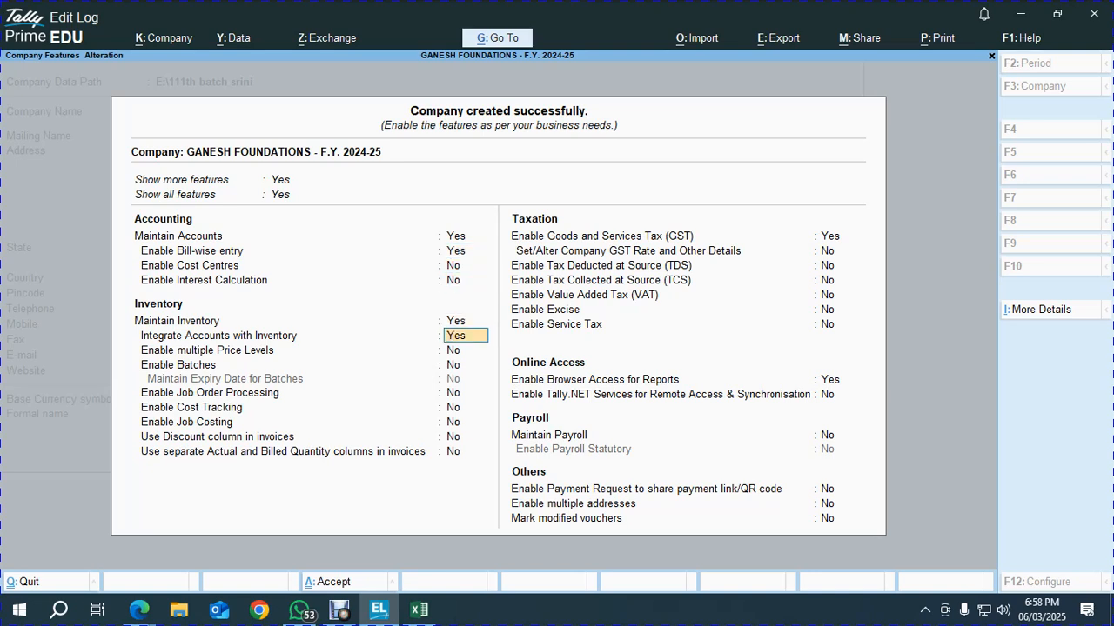
key(Up)
key(Up)
key(Up)
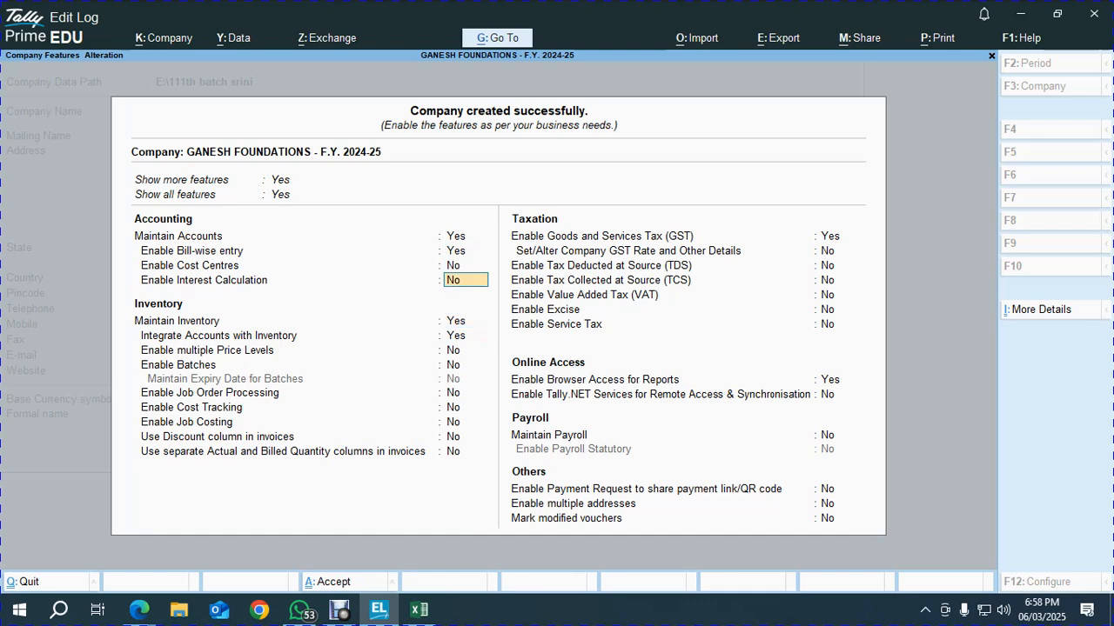
text(y)
key(Return)
key(Up)
key(Down)
key(Down)
key(Down)
key(Down)
key(Down)
key(Down)
key(Down)
key(Down)
key(Down)
key(Down)
key(Down)
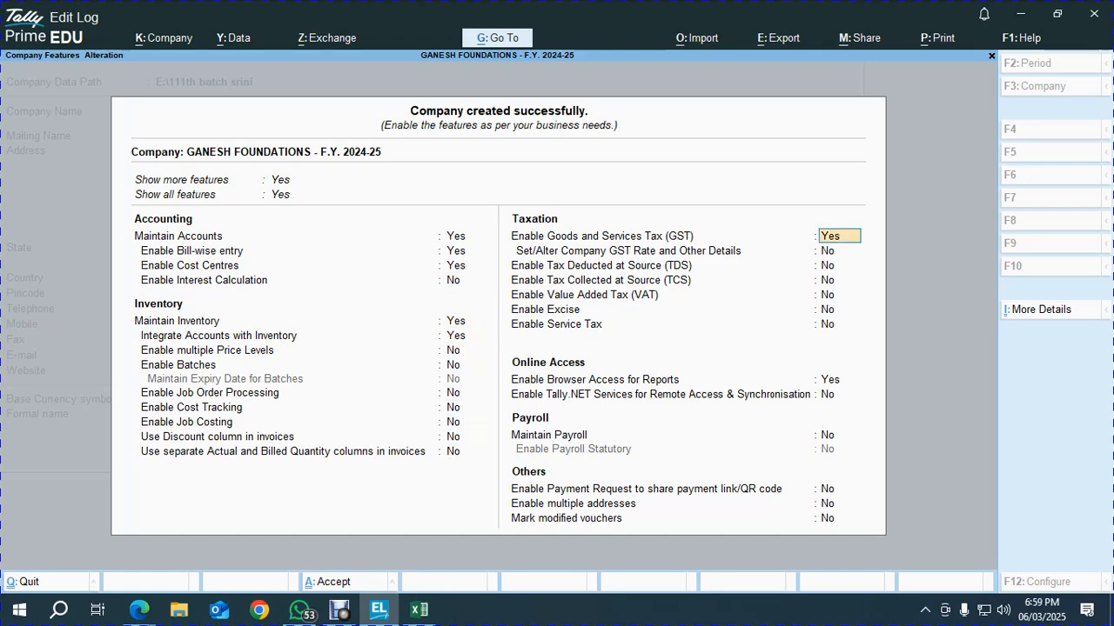
key(Return)
key(Return)
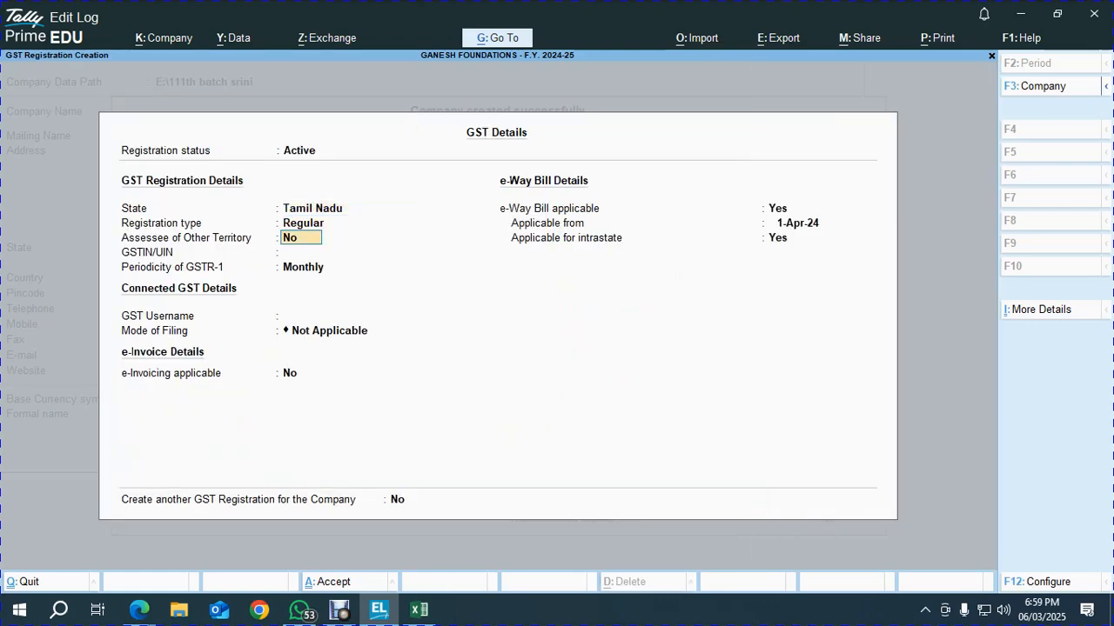
key(Return)
key(Return)
Paste the company GSTIN from Excel cell A3, then clear it after Tally rejects it
key(alt+Tab)
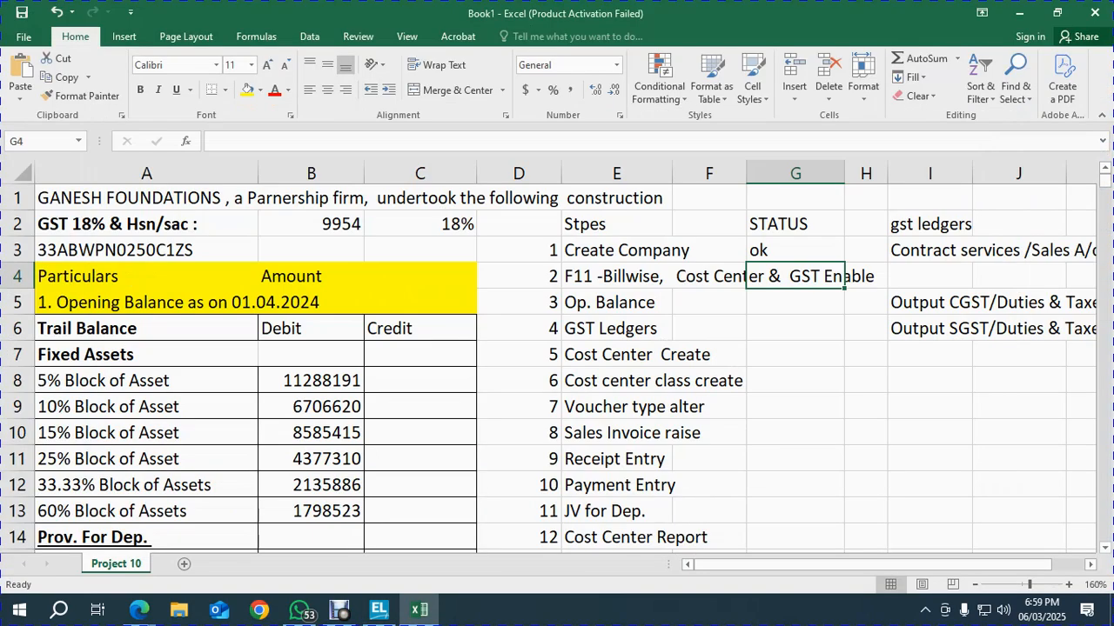
click(146, 250)
key(ctrl+c)
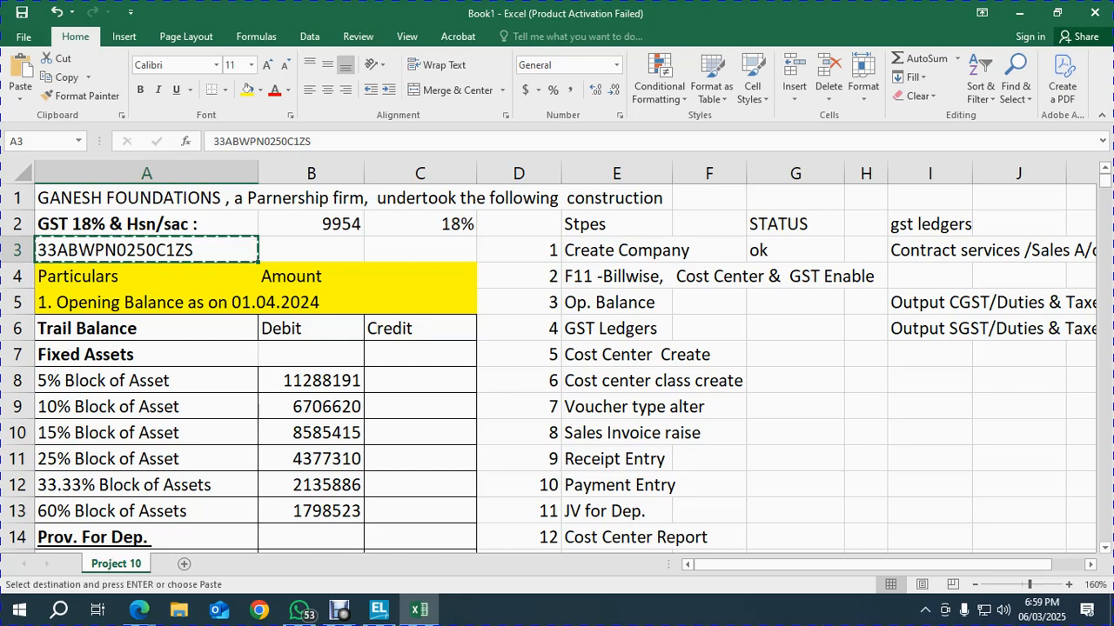
key(alt+Tab)
key(ctrl+v)
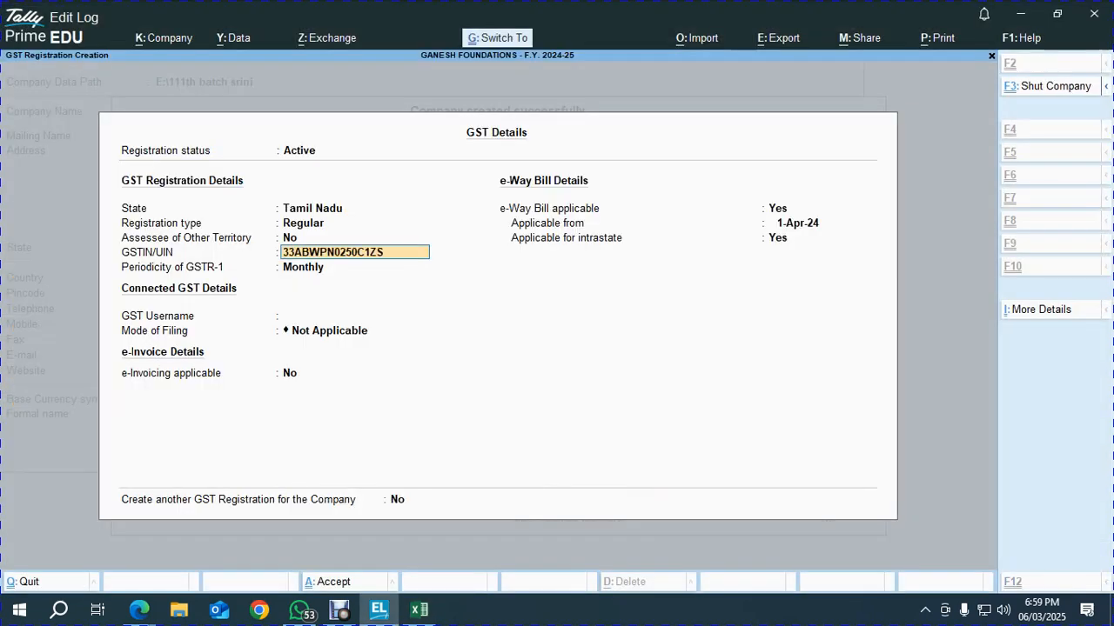
key(Return)
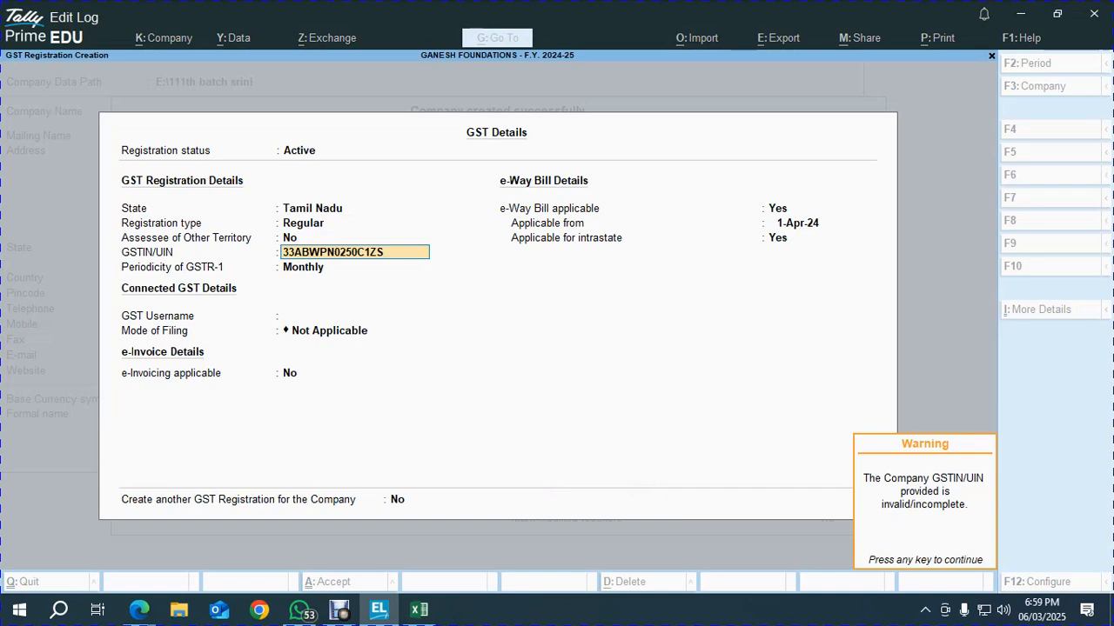
key(Return)
key(BackSpace)
key(space)
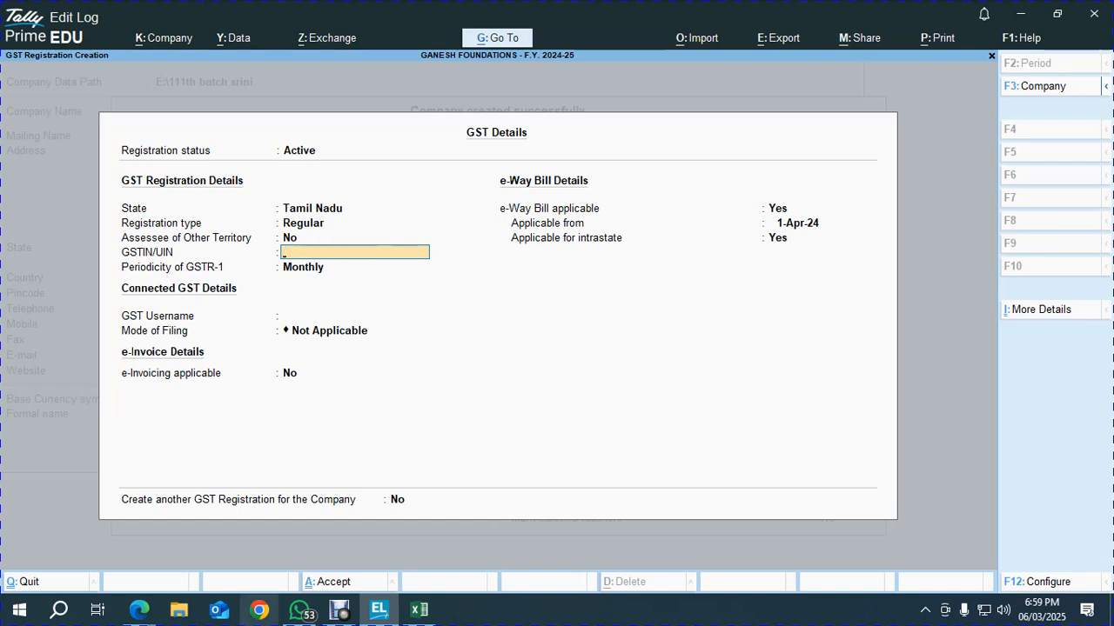
click(259, 609)
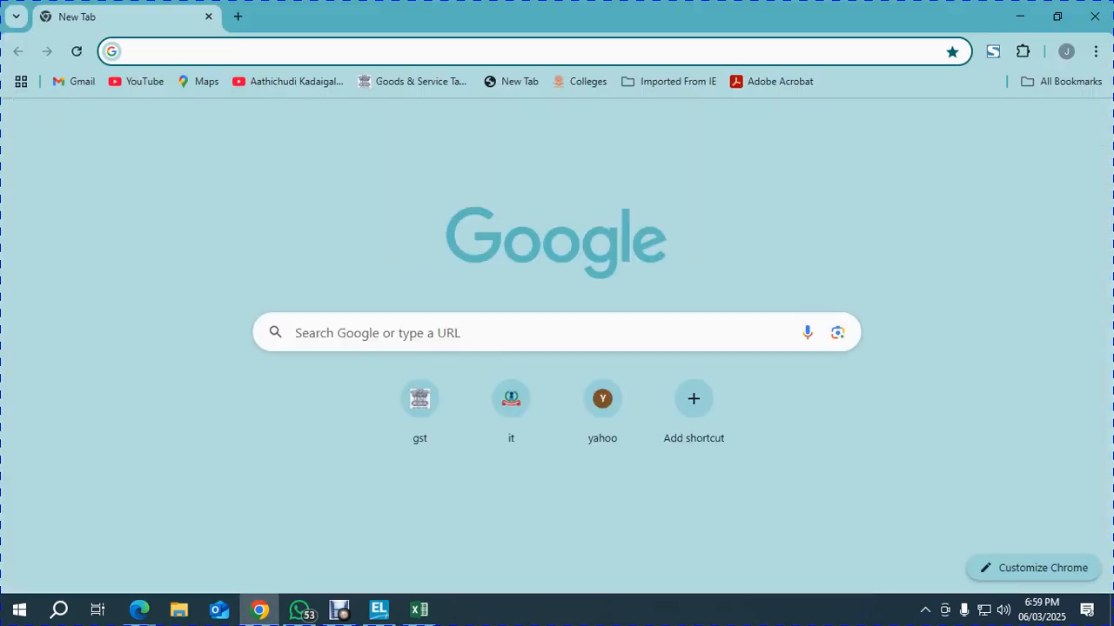
Search Google for 'ganesh foundations chennai gst numbers' and select a GST number from the KnowYourGST result
text(ganes)
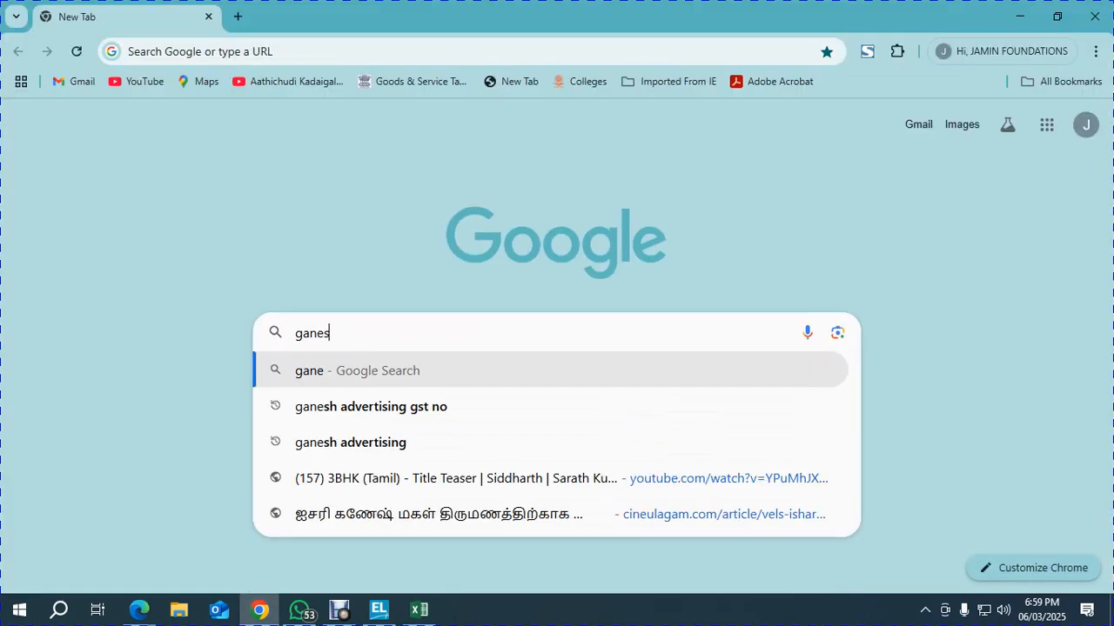
text(h foundations)
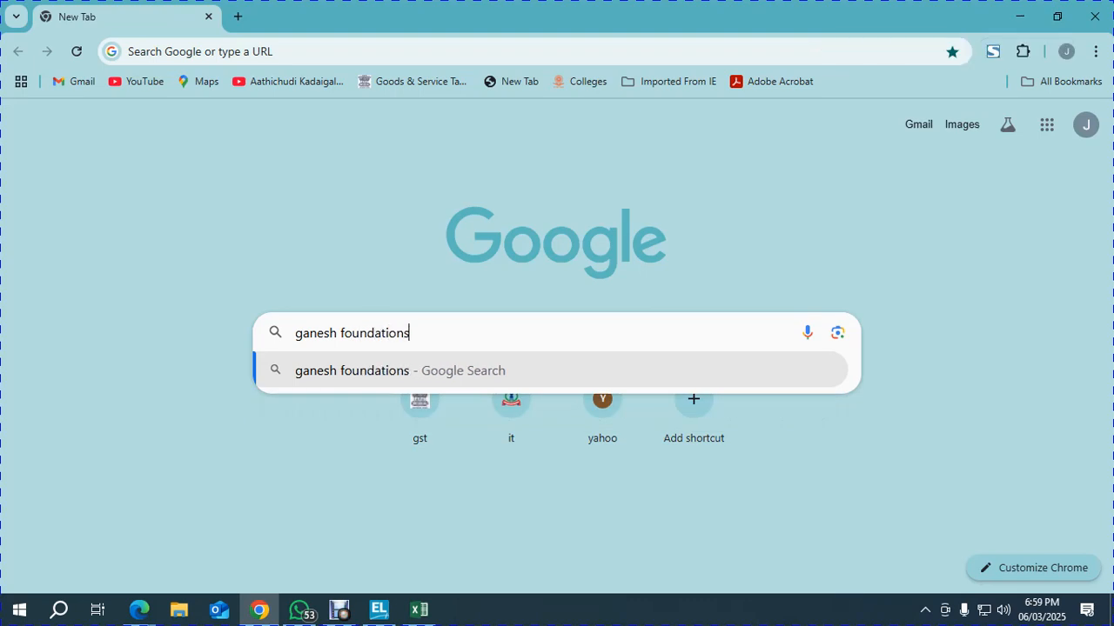
text( chennai gst)
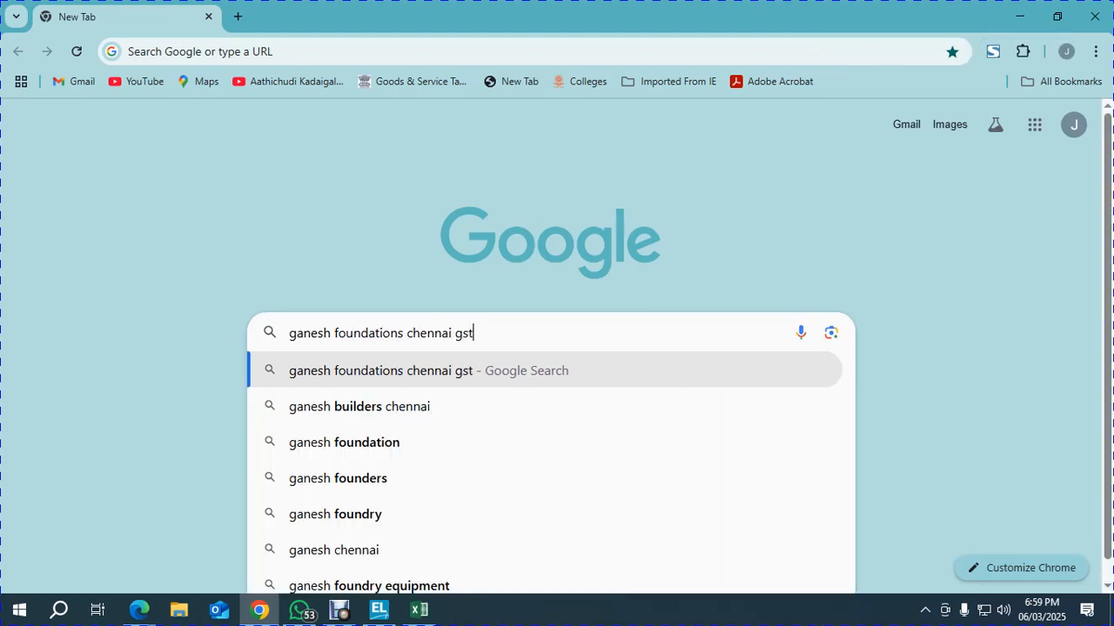
text( numbers)
key(Return)
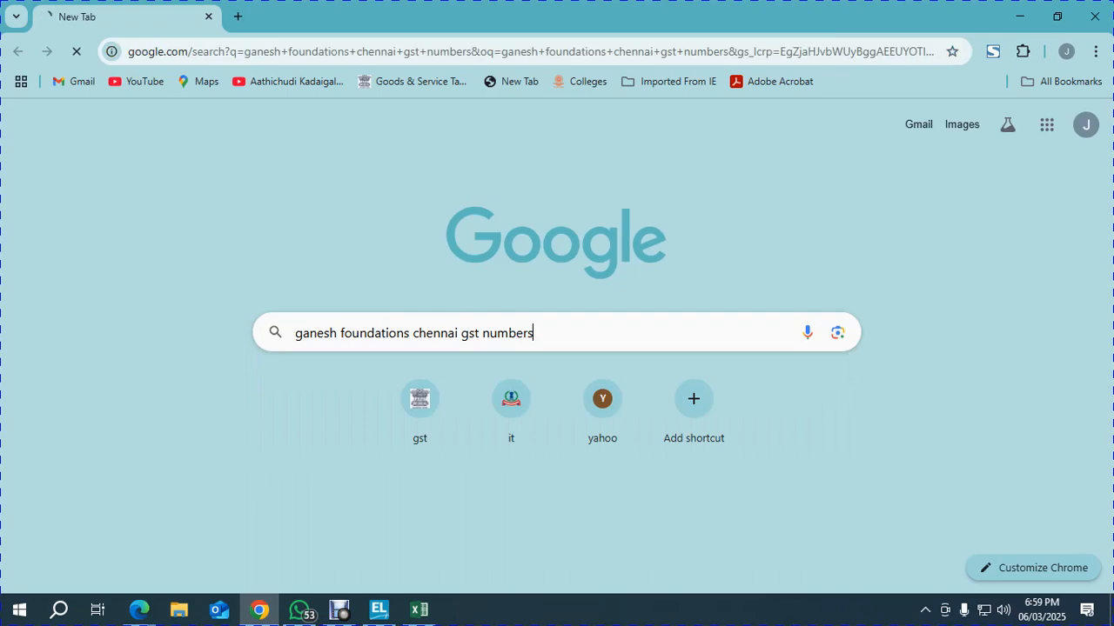
scroll(556, 348, down, 2)
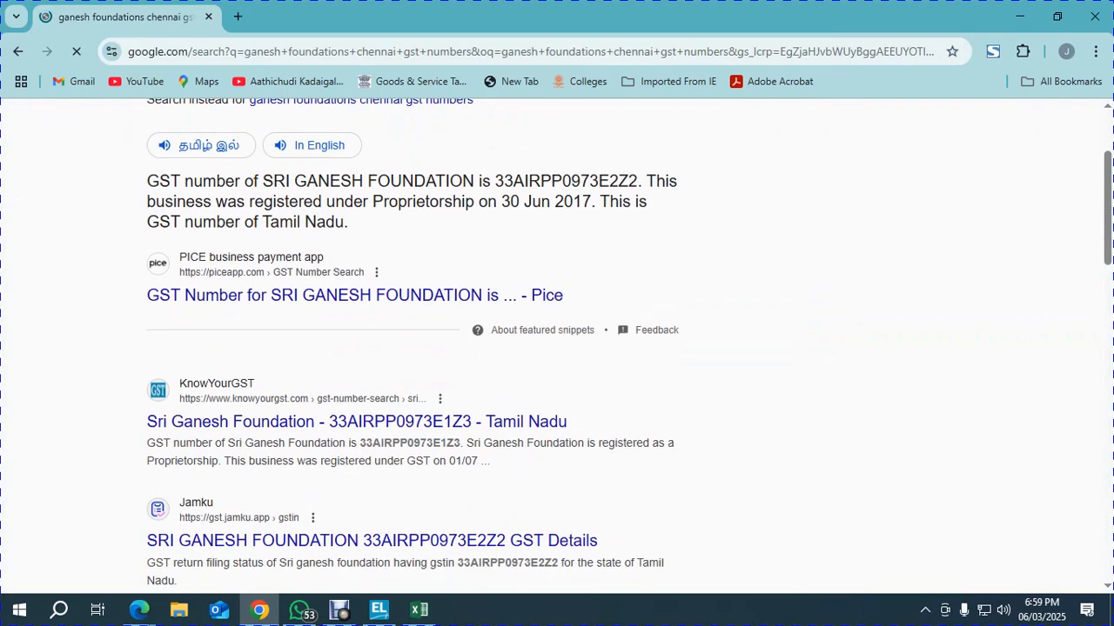
scroll(557, 348, down, 1)
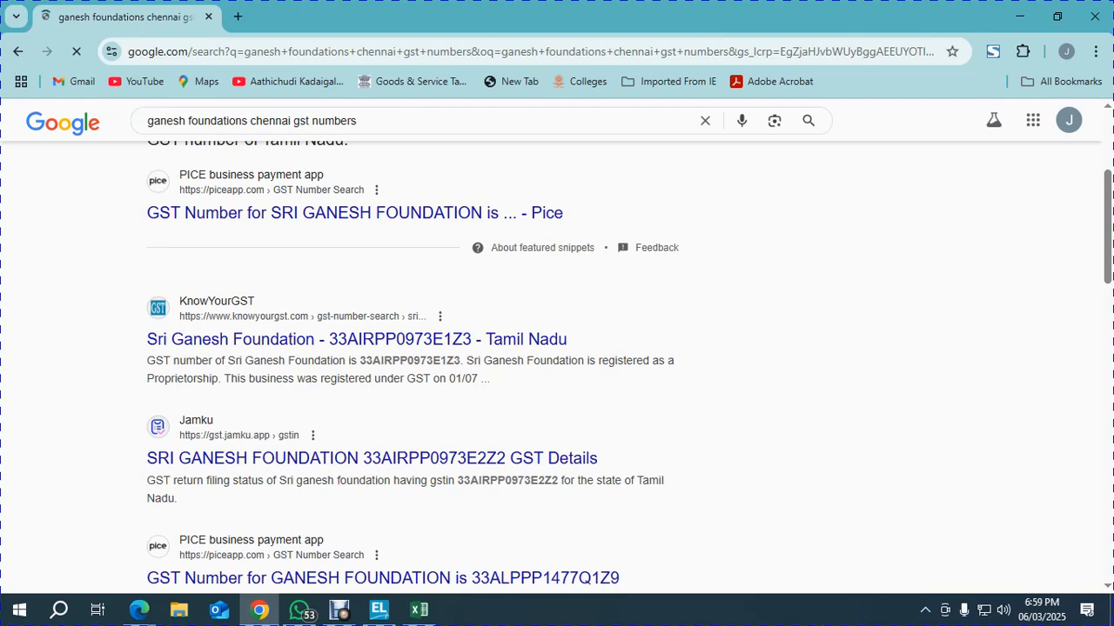
double_click(409, 360)
Paste the GSTIN found online, accept GST Details and save the company features
key(alt+Tab)
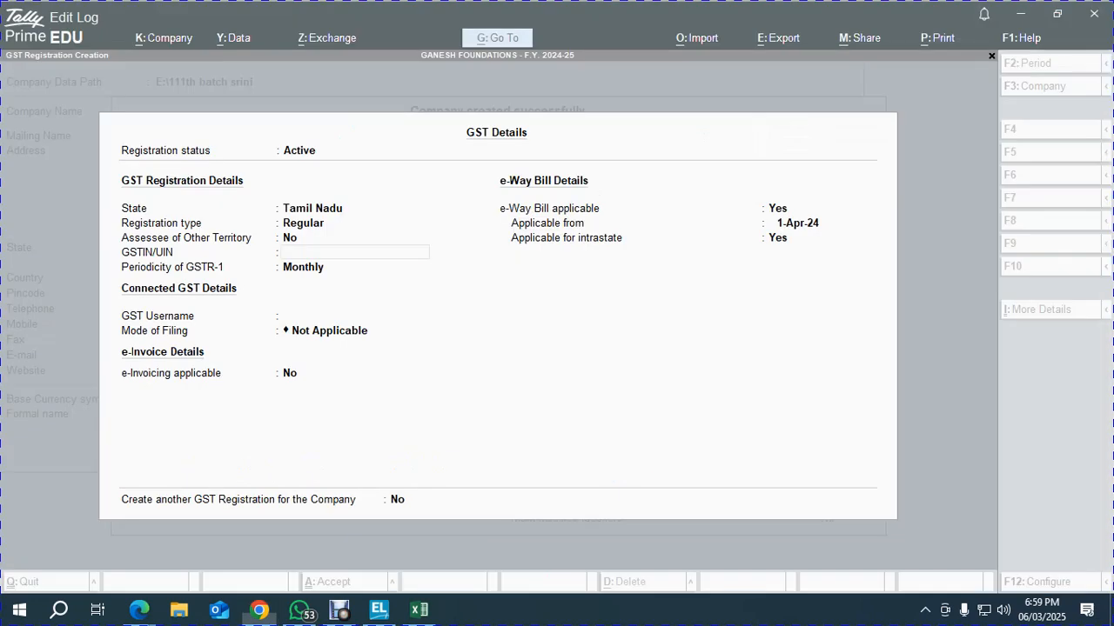
key(ctrl+alt+v)
key(Return)
key(Return)
key(Return)
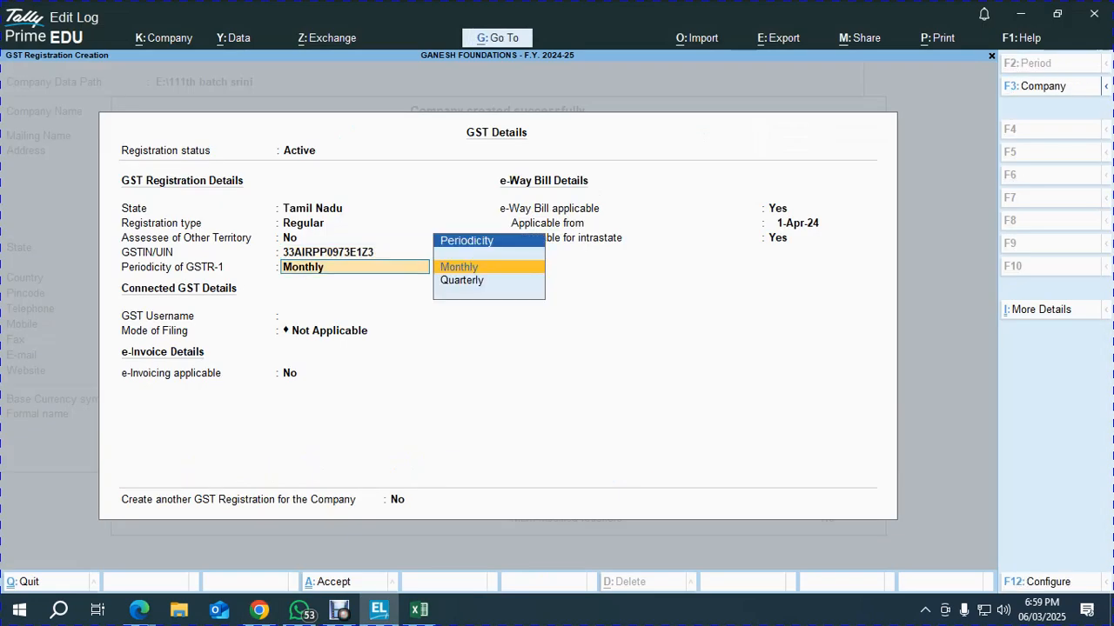
key(Return)
key(Return)
key(Return)
key(Return)
key(Return)
key(Return)
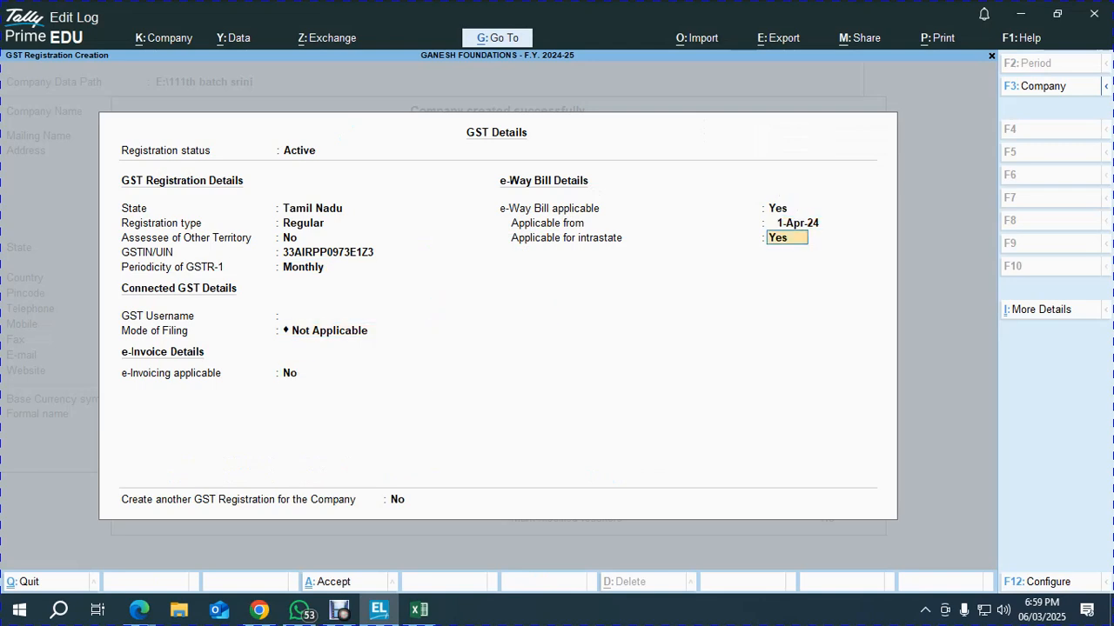
key(Return)
key(Return)
key(Return)
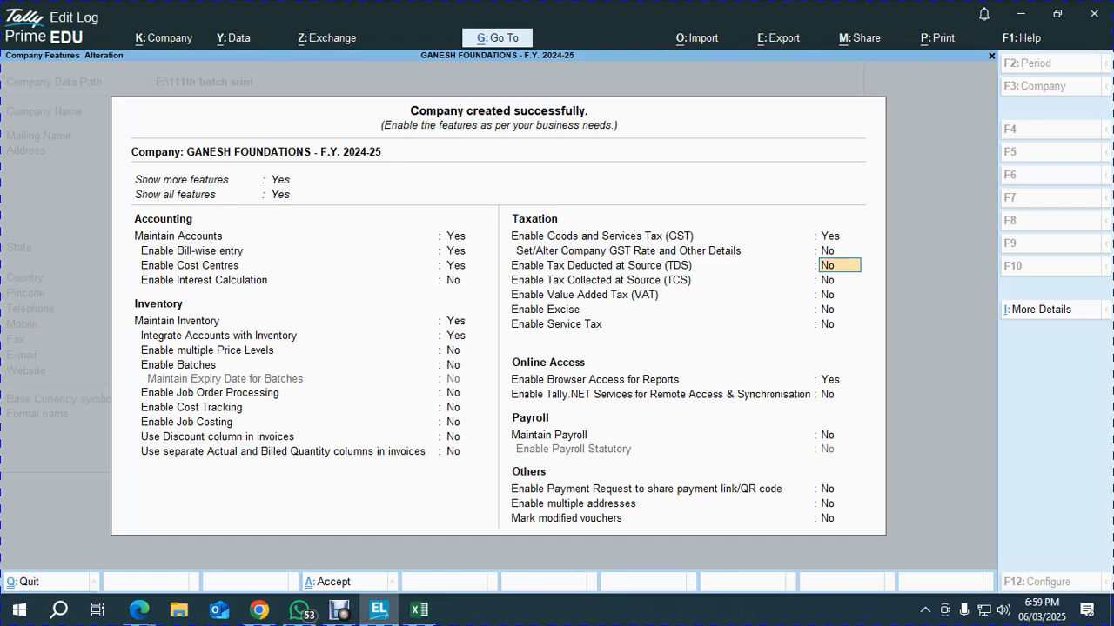
key(ctrl+a)
key(alt+Tab)
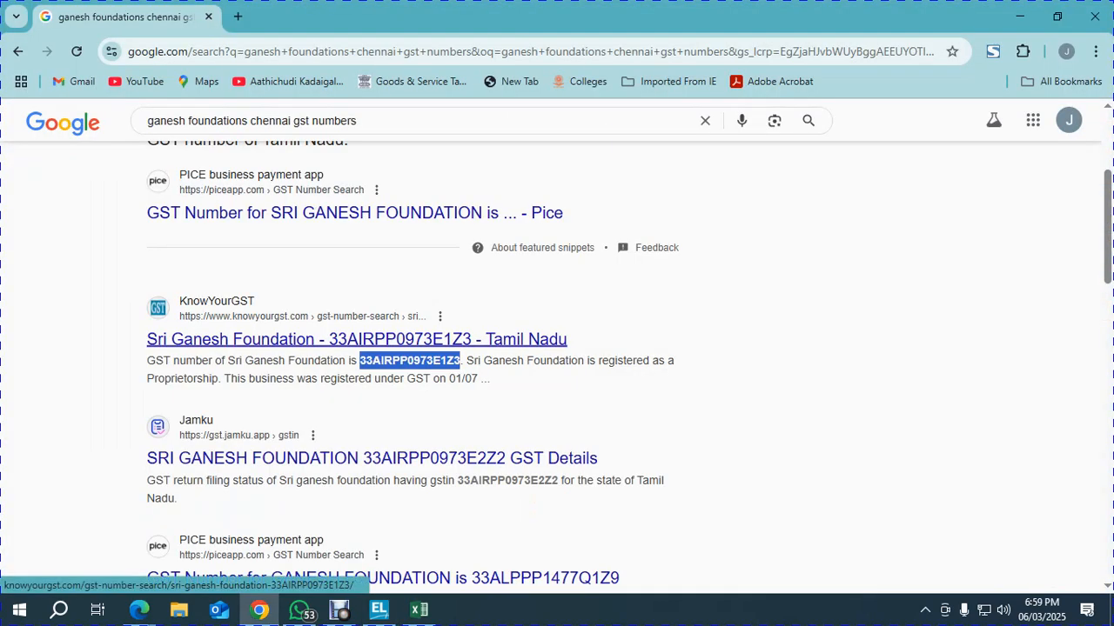
key(alt+Tab)
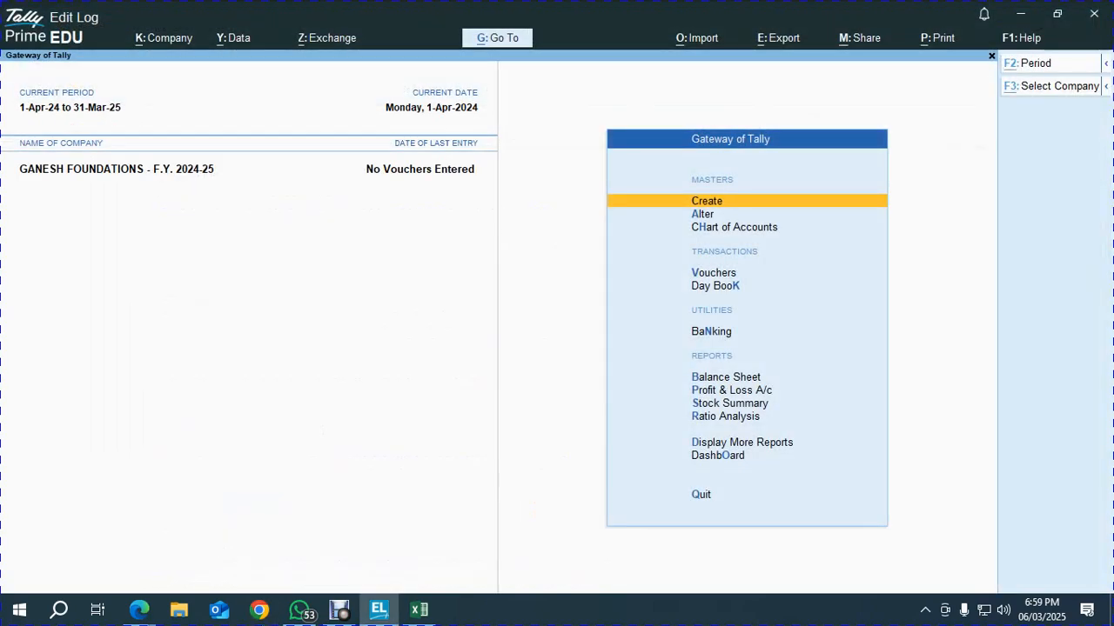
key(alt+Tab)
key(alt+Tab)
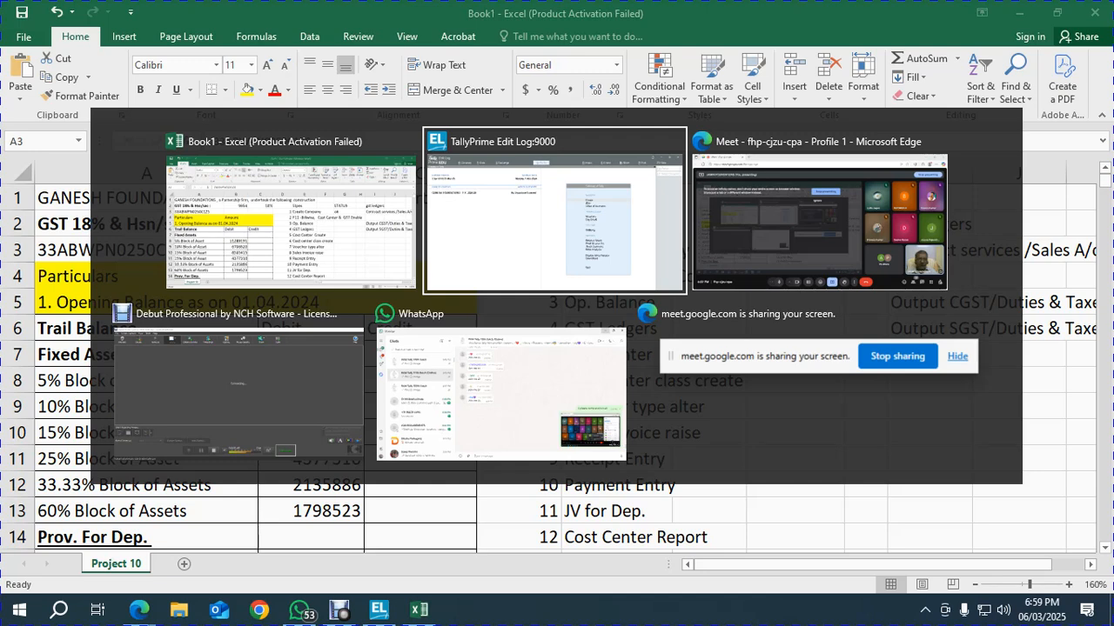
key(alt+Tab)
key(alt+Tab)
key(alt+Tab)
key(alt+Tab)
key(alt+Tab)
key(alt+Tab)
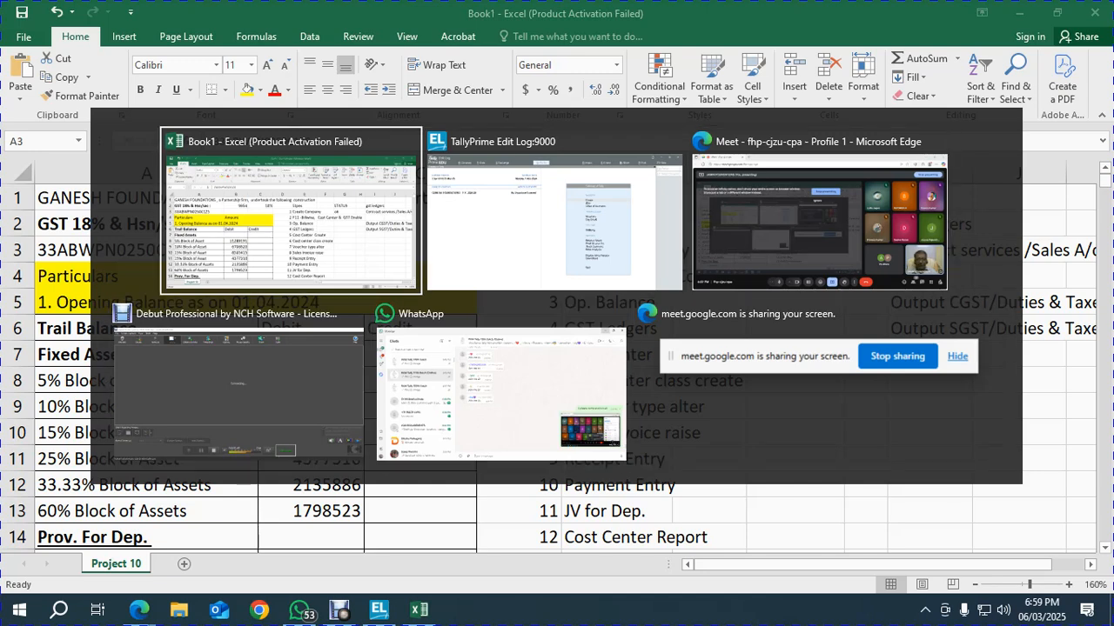
Mark step 2 as ok in the Excel STATUS column
key(alt+Tab)
key(alt+Tab)
key(alt+Tab)
key(alt+Tab)
key(alt+Tab)
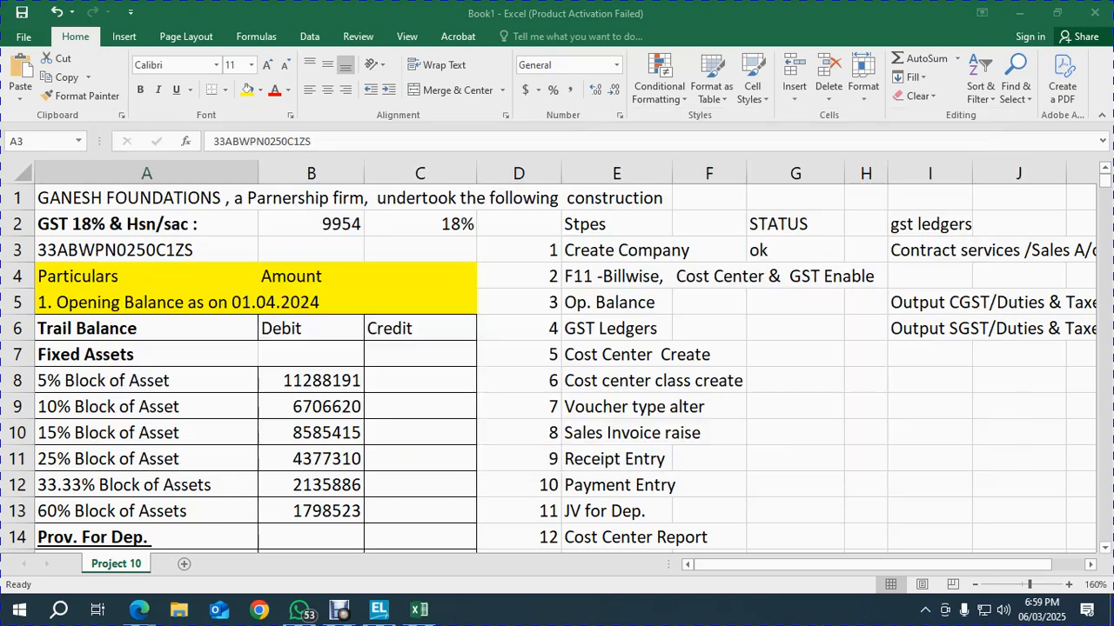
click(795, 277)
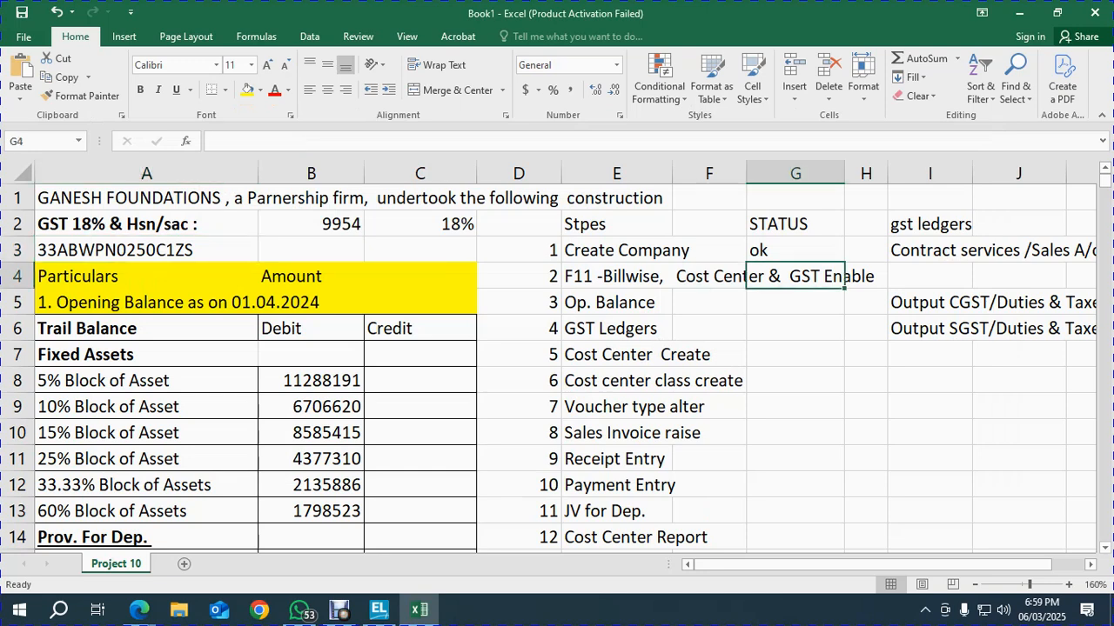
key(Right)
key(Right)
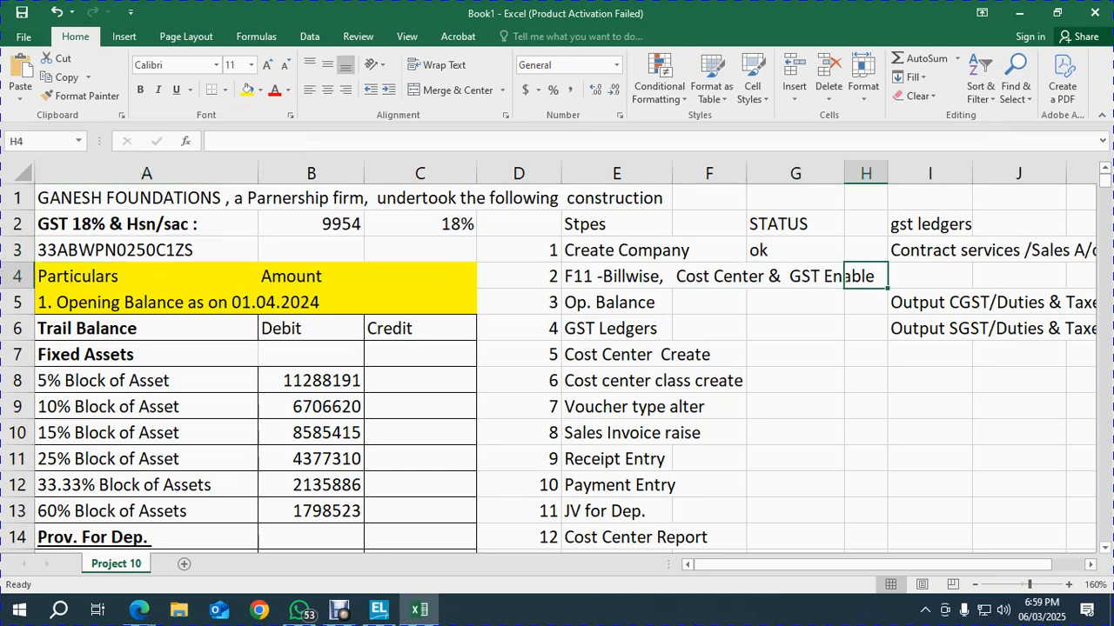
text(ok)
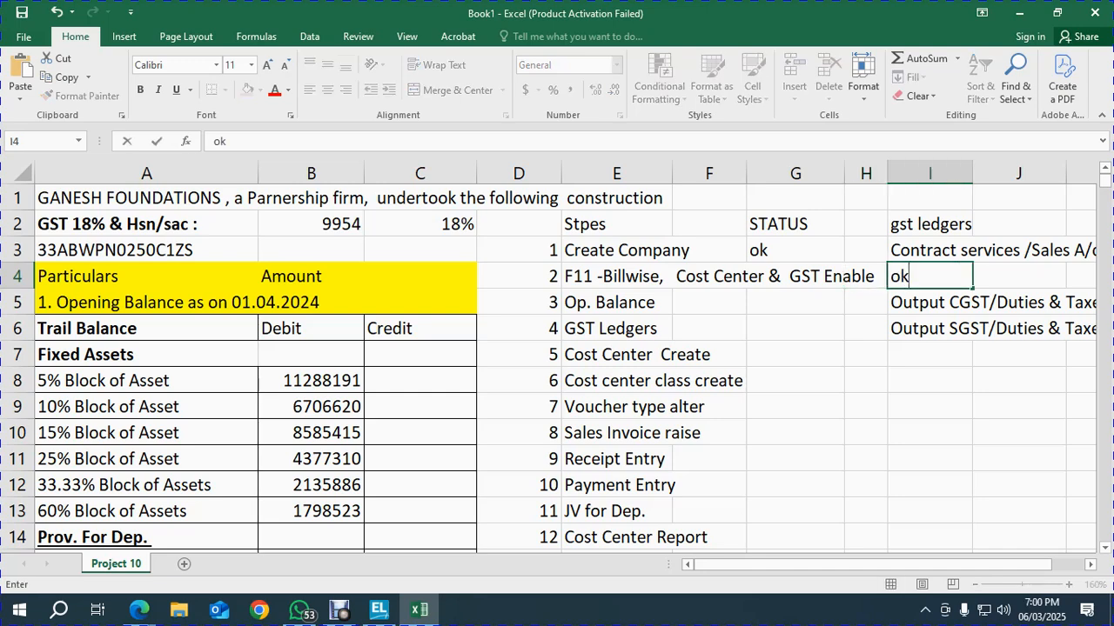
key(Return)
Move the steps from GST Ledgers onward two rows lower in the list
key(Left)
key(Left)
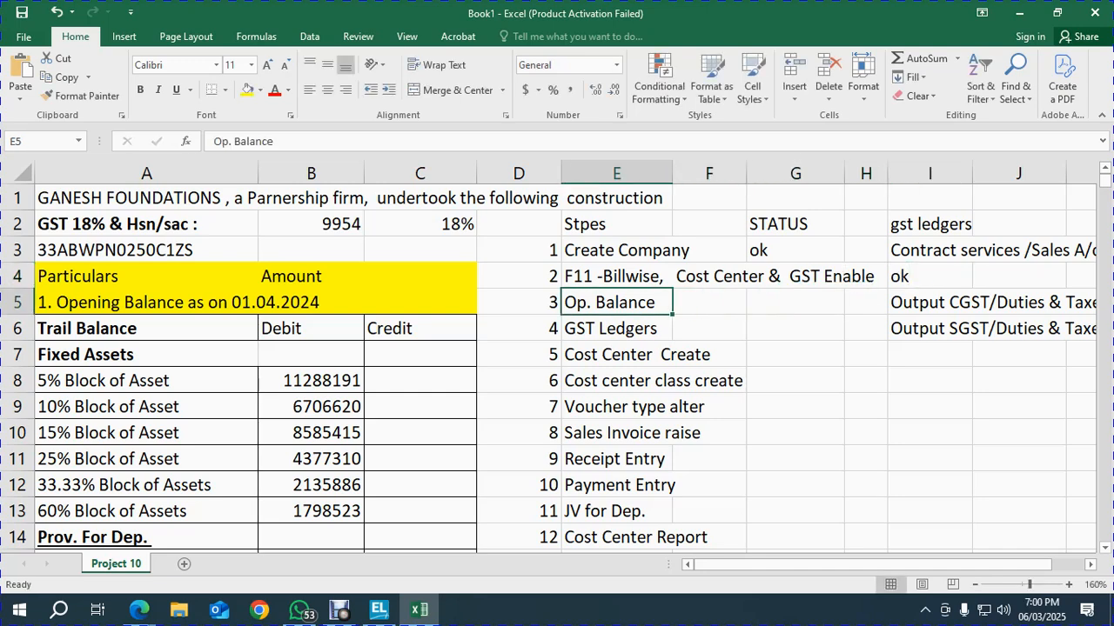
key(Down)
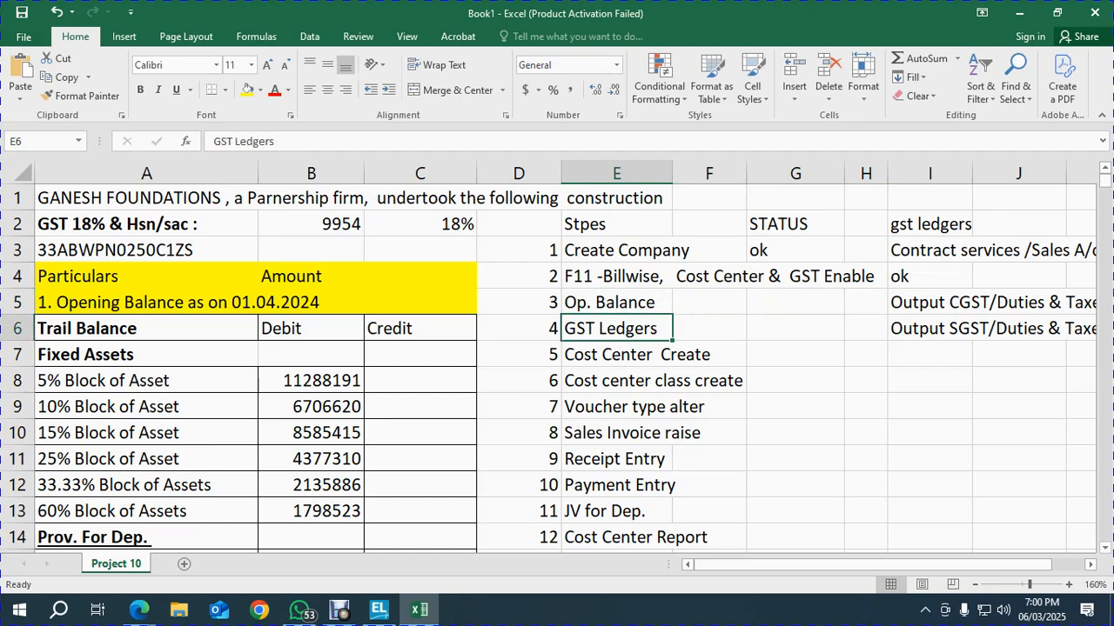
key(ctrl+shift+Down)
key(ctrl+c)
key(Down)
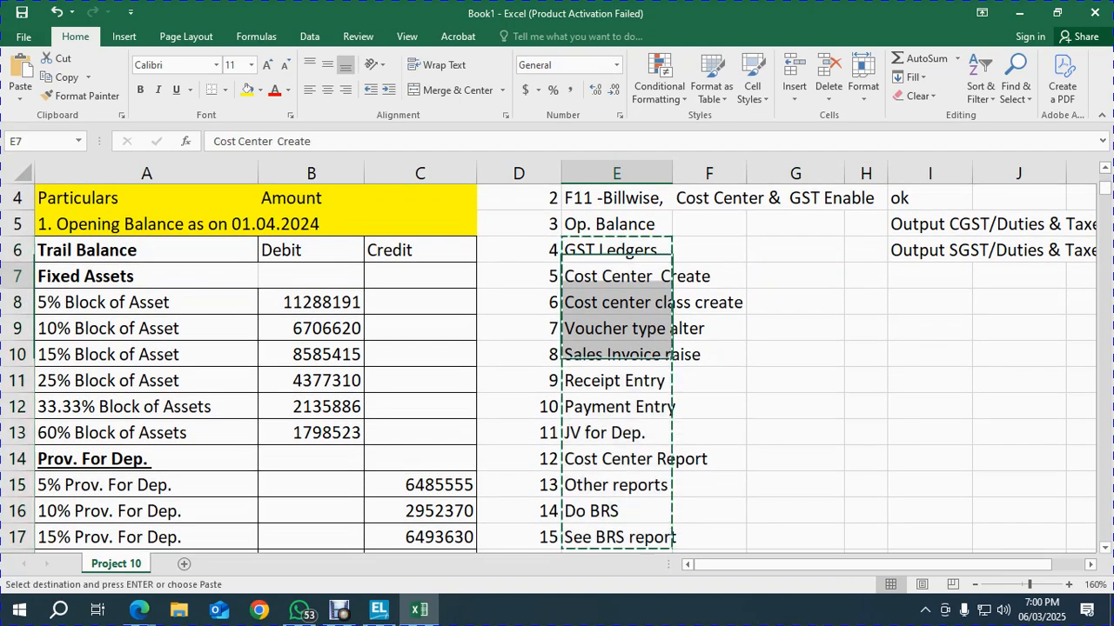
key(Down)
key(Return)
key(Up)
key(Up)
key(Up)
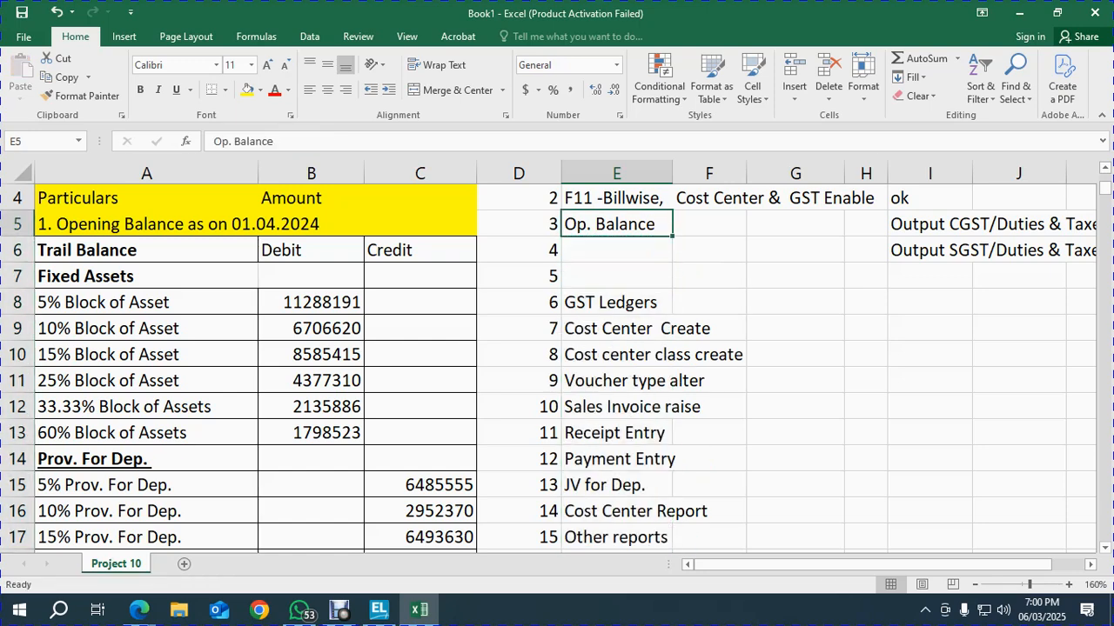
Edit step 3 to read 'Op. Balance fixed asset+Dep'
key(F2)
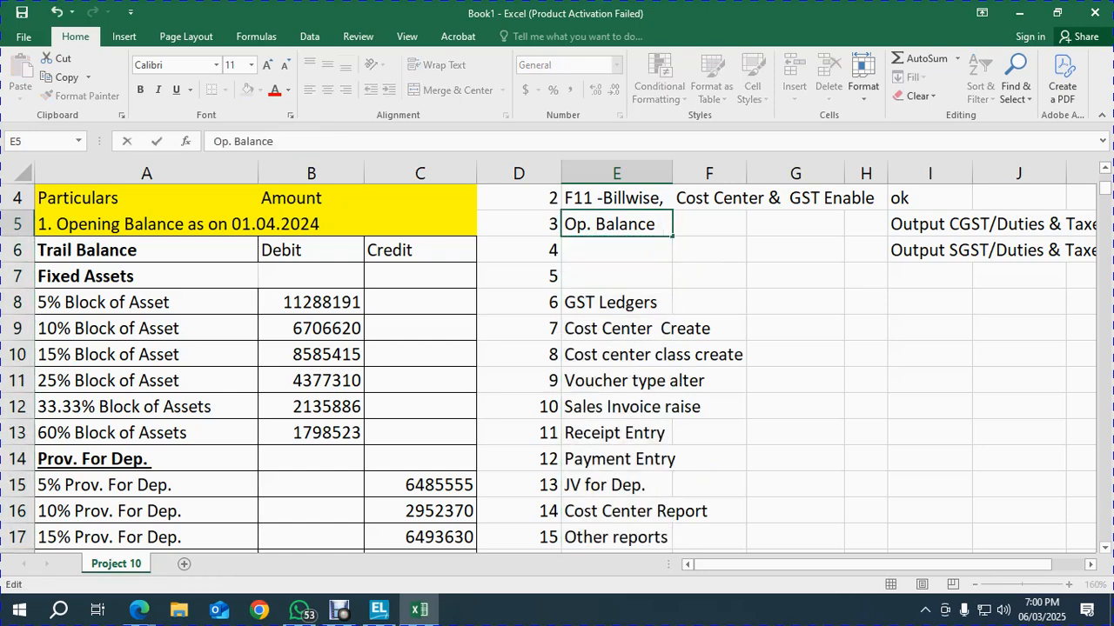
text(fixe3)
key(BackSpace)
text(d asset)
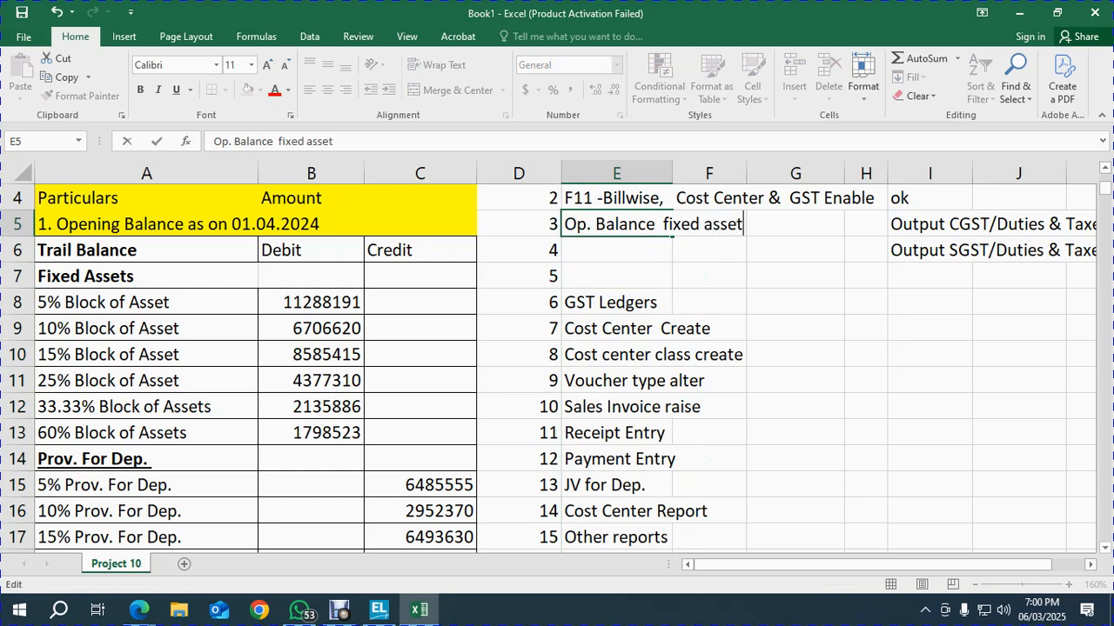
text(+Dep)
key(ctrl+Return)
Add 'Op. Balance for others' as step 4 in E6
click(616, 250)
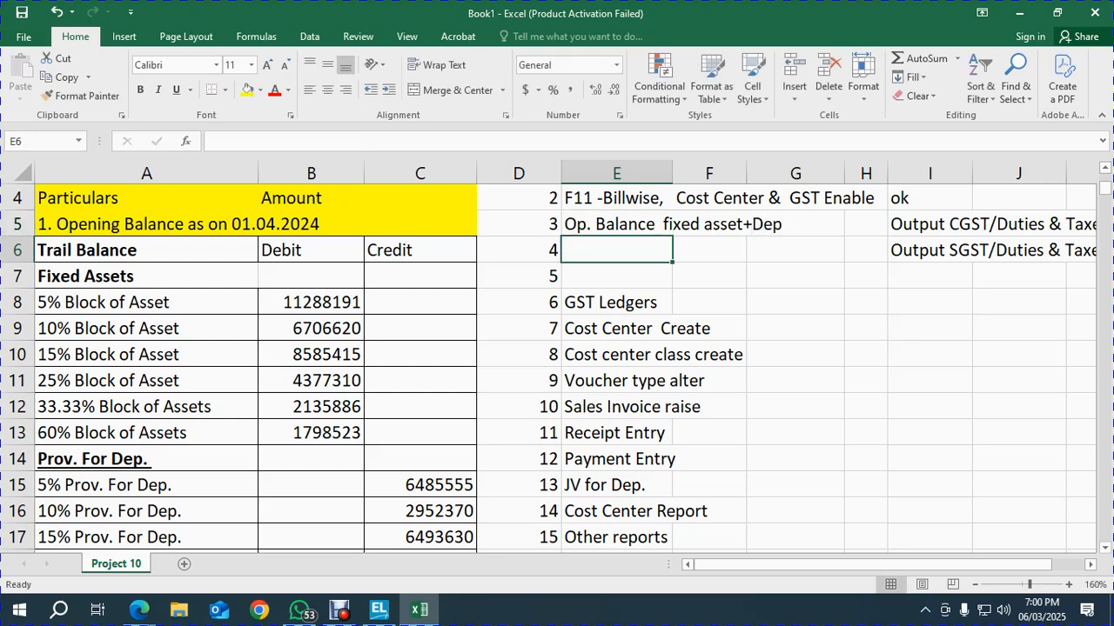
text(Op. Balana)
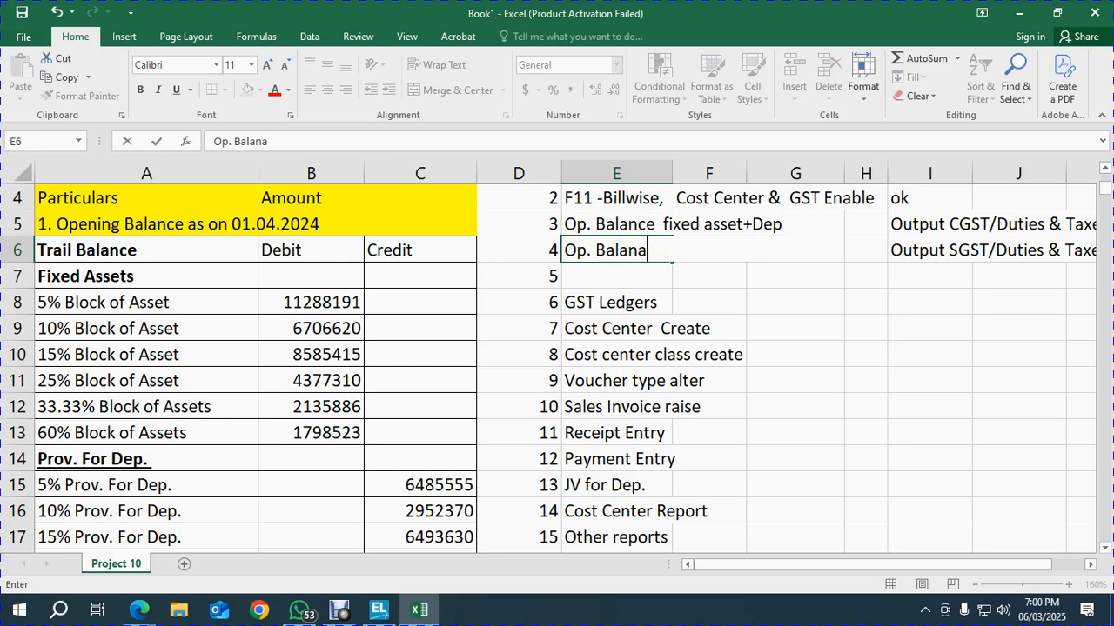
key(BackSpace)
key(BackSpace)
text(an)
key(BackSpace)
key(BackSpace)
text(nce for others)
key(Return)
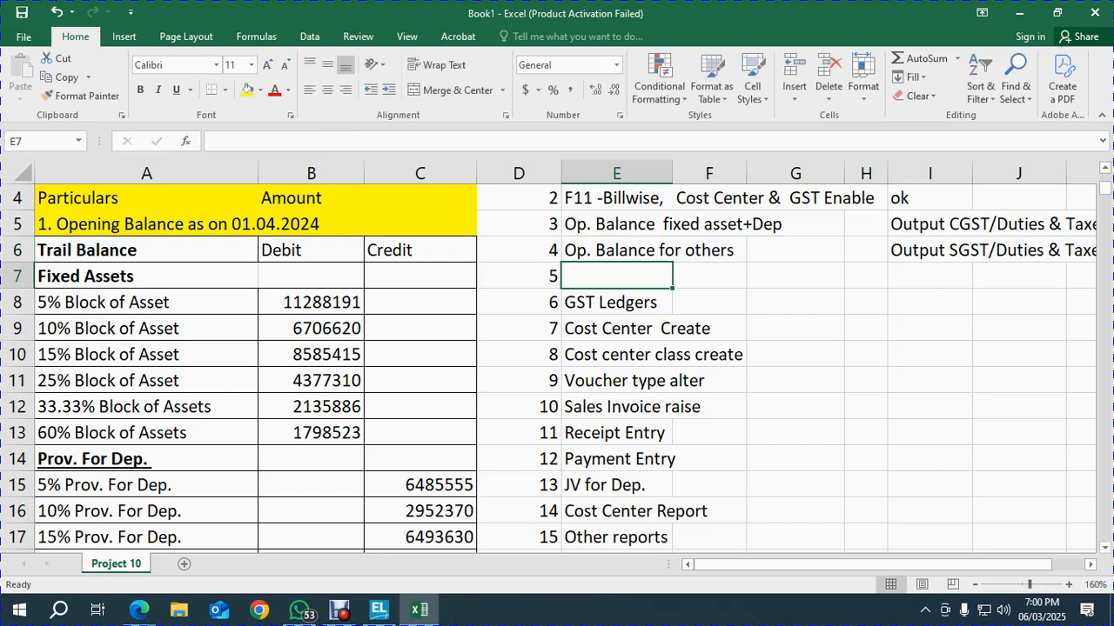
Move the steps from GST Ledgers onward up to E7 to close the blank row
key(Down)
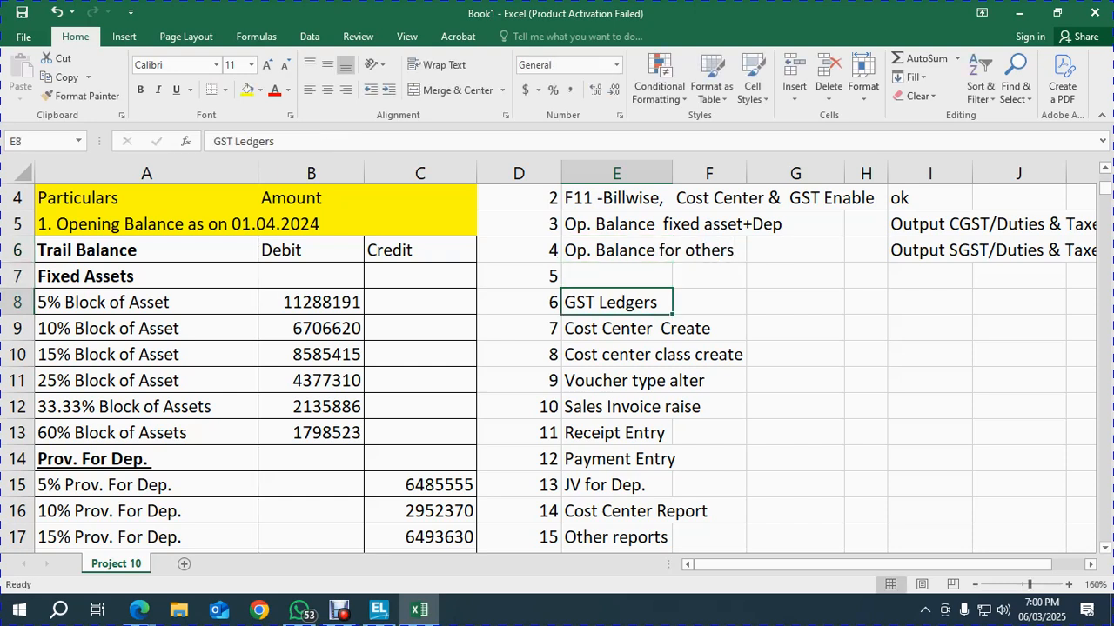
key(ctrl+shift+Down)
key(ctrl+x)
key(Up)
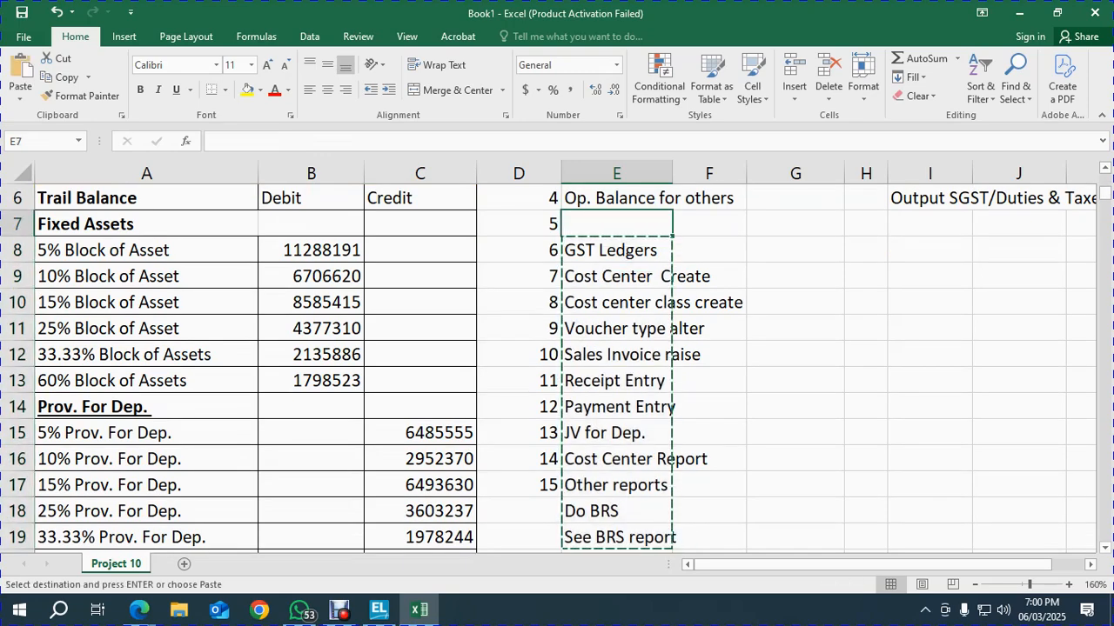
key(ctrl+v)
key(Up)
key(Up)
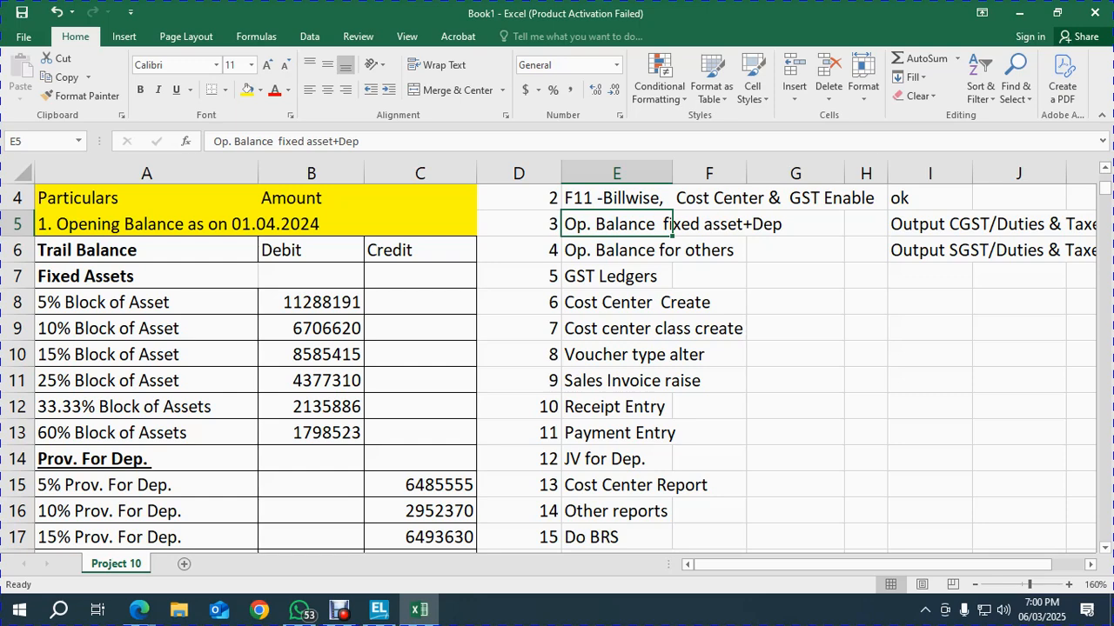
Shift the steps from E5 down one row and insert 'Create Fixed Asset block wise group' in E5
key(Down)
key(Up)
key(ctrl+shift+Down)
key(Return)
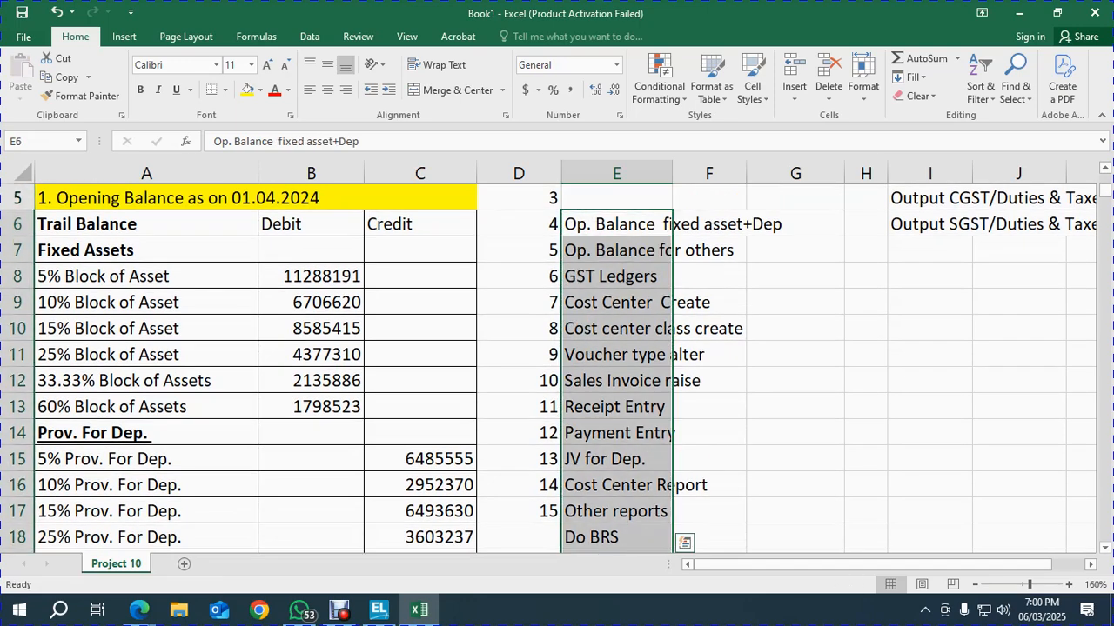
key(Up)
key(Up)
key(Up)
key(Up)
key(Down)
key(Down)
key(Down)
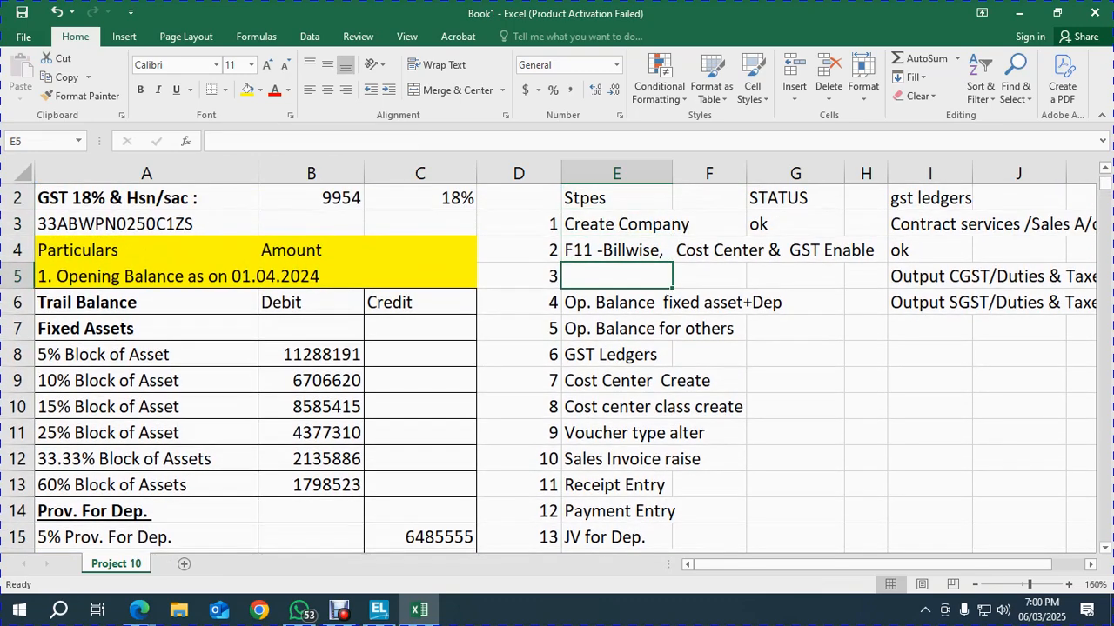
text(Create )
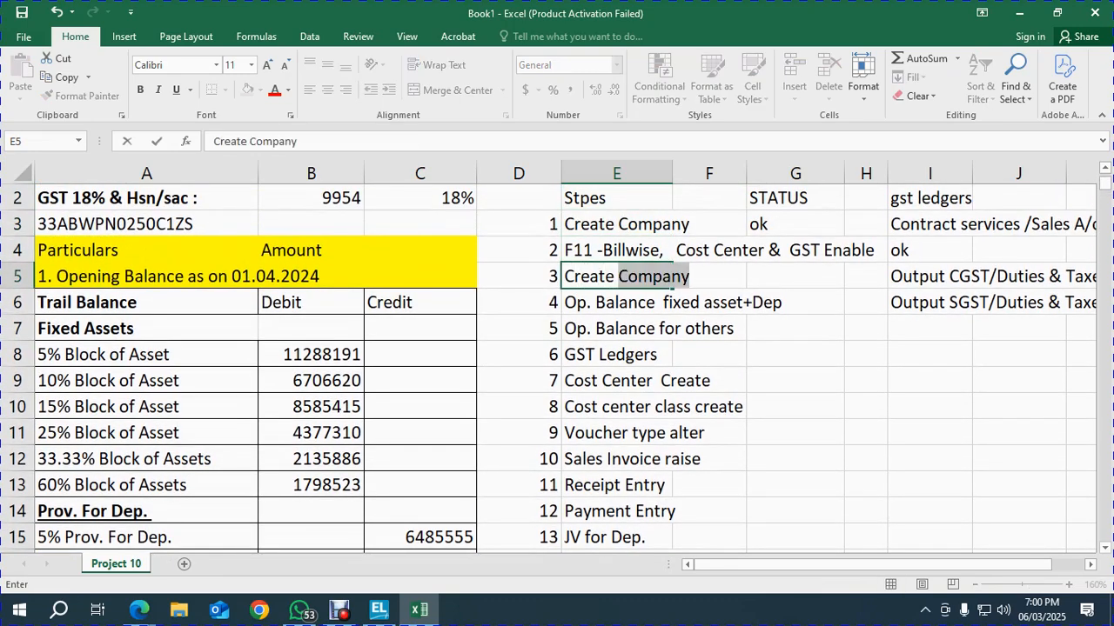
text(Fixed As)
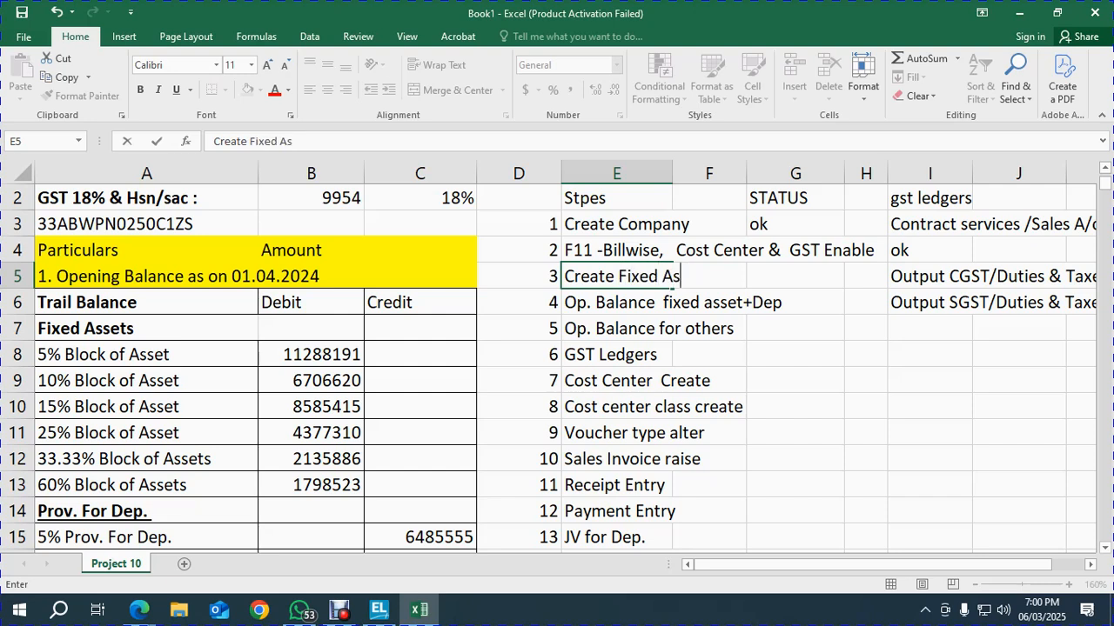
text(set block wise group)
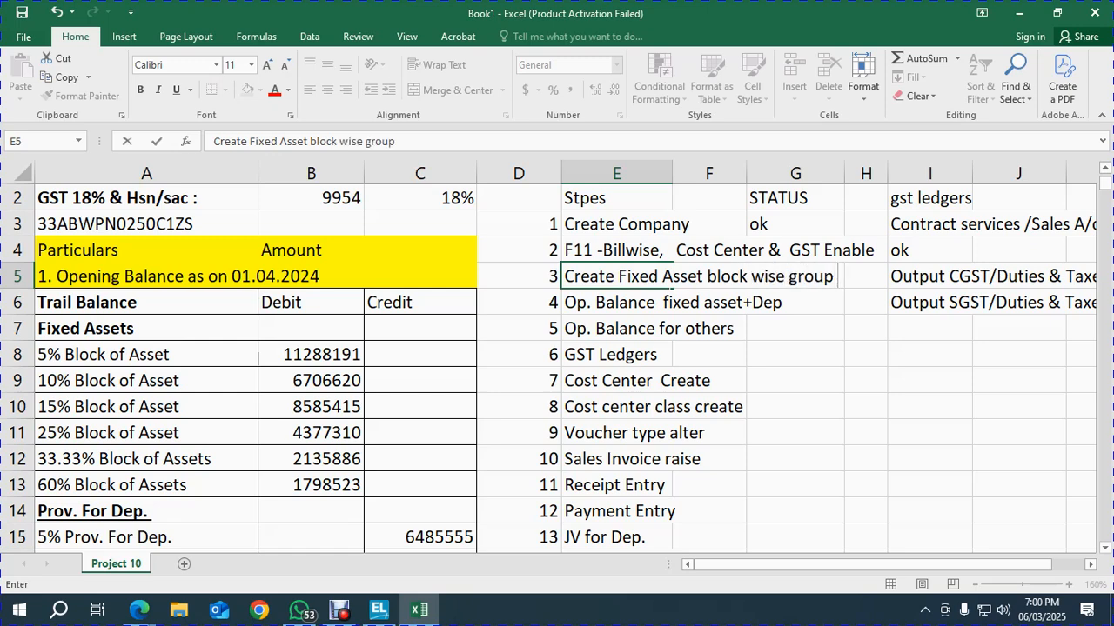
key(Return)
scroll(557, 366, down, 13)
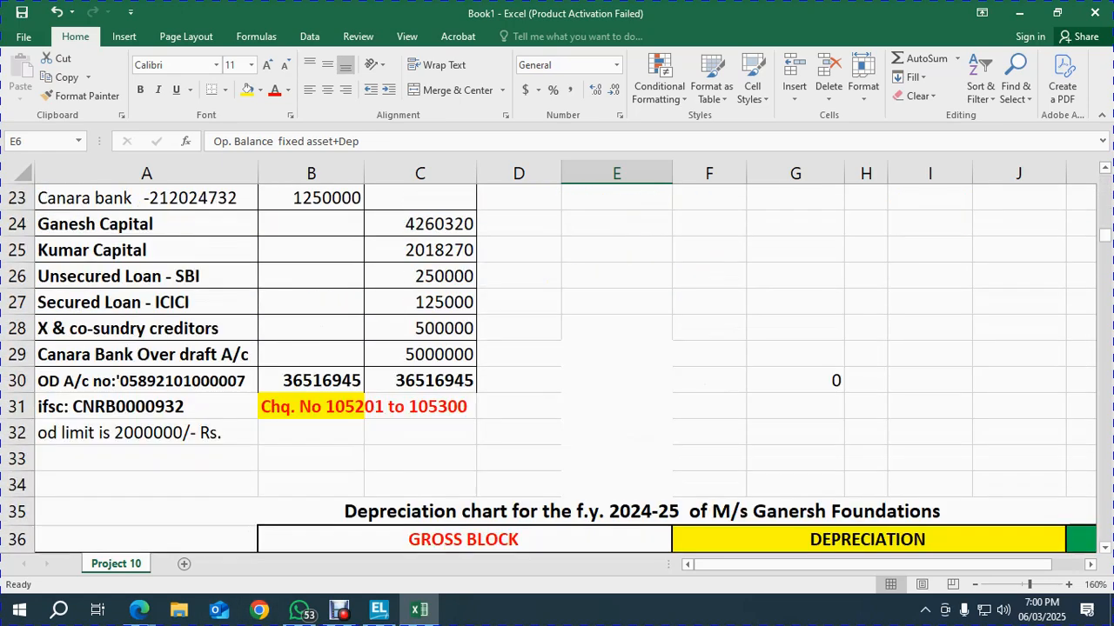
Apply AutoFilter to depreciation chart header row 37 and inspect the Rate of Dep. values without filtering
scroll(556, 366, up, 3)
click(311, 365)
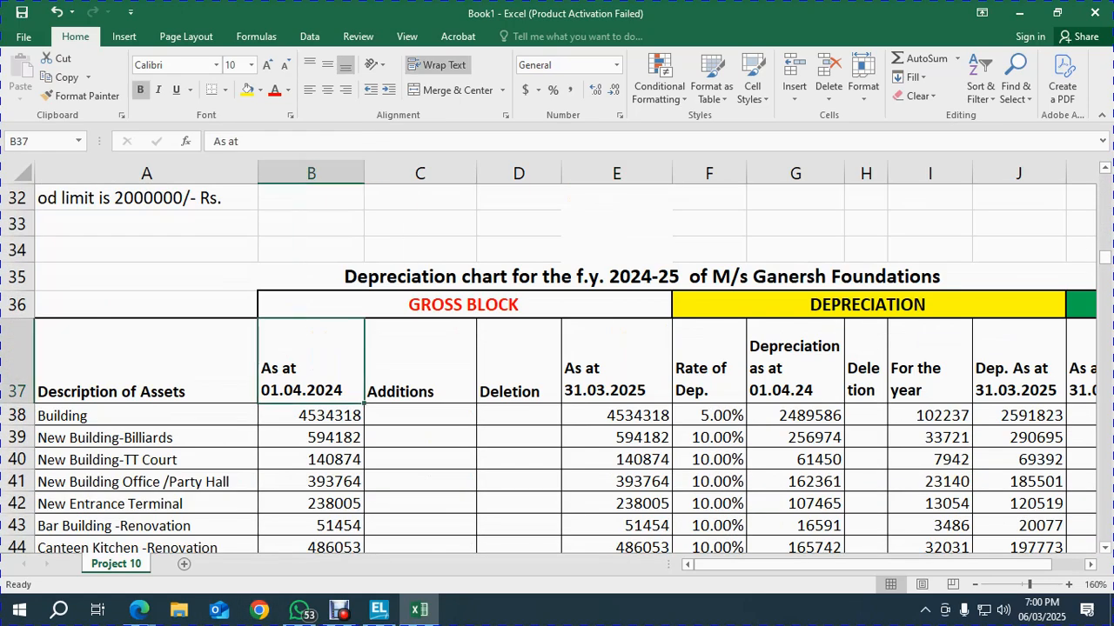
key(shift+space)
key(alt+d)
key(f)
key(f)
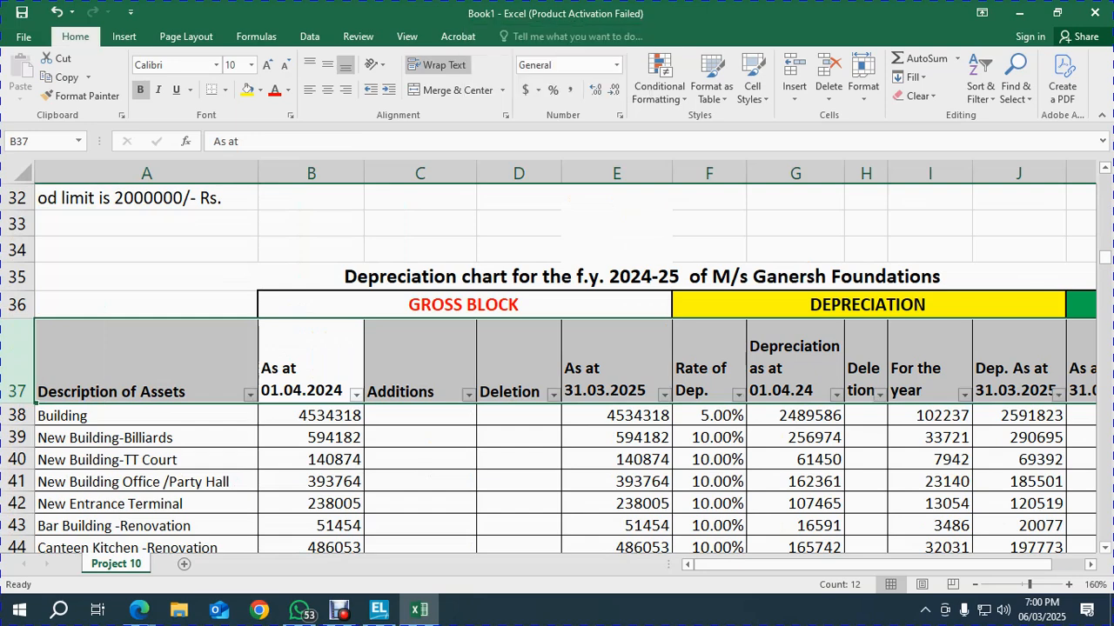
key(Tab)
key(Tab)
key(Tab)
key(Tab)
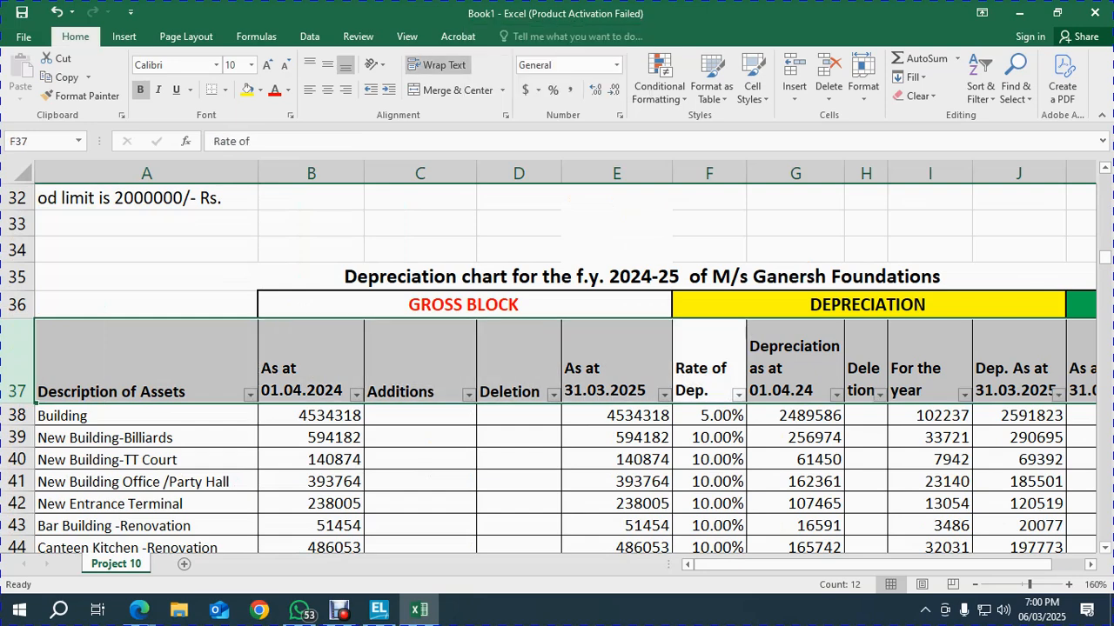
key(alt+Down)
key(Down)
key(Down)
key(Down)
key(Down)
key(Down)
key(Down)
key(Down)
key(Down)
key(Down)
key(Down)
key(Down)
key(Down)
key(Escape)
key(Left)
key(Left)
key(Left)
key(Left)
key(alt+Tab)
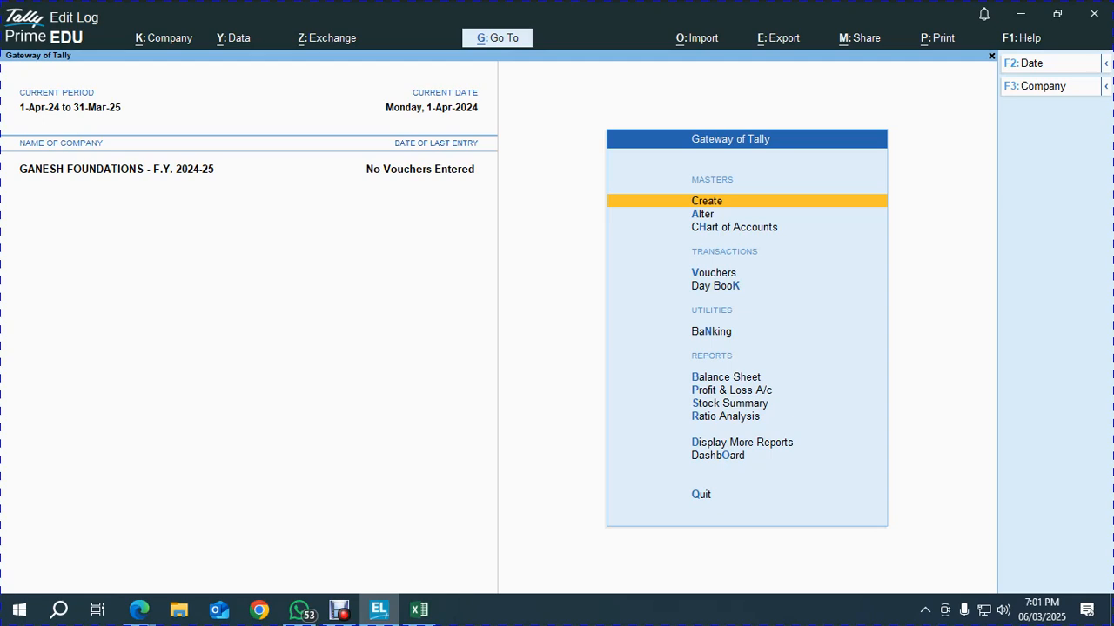
Open Multi Group Creation from Chart of Accounts > Groups with Fixed Assets as the parent group
key(Down)
key(Down)
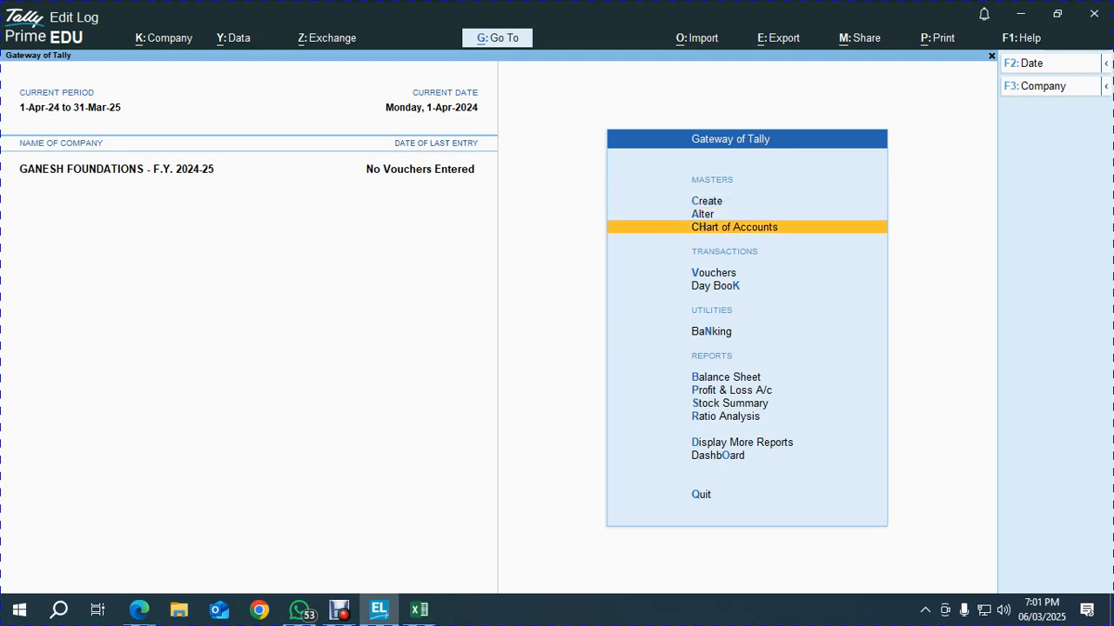
key(Return)
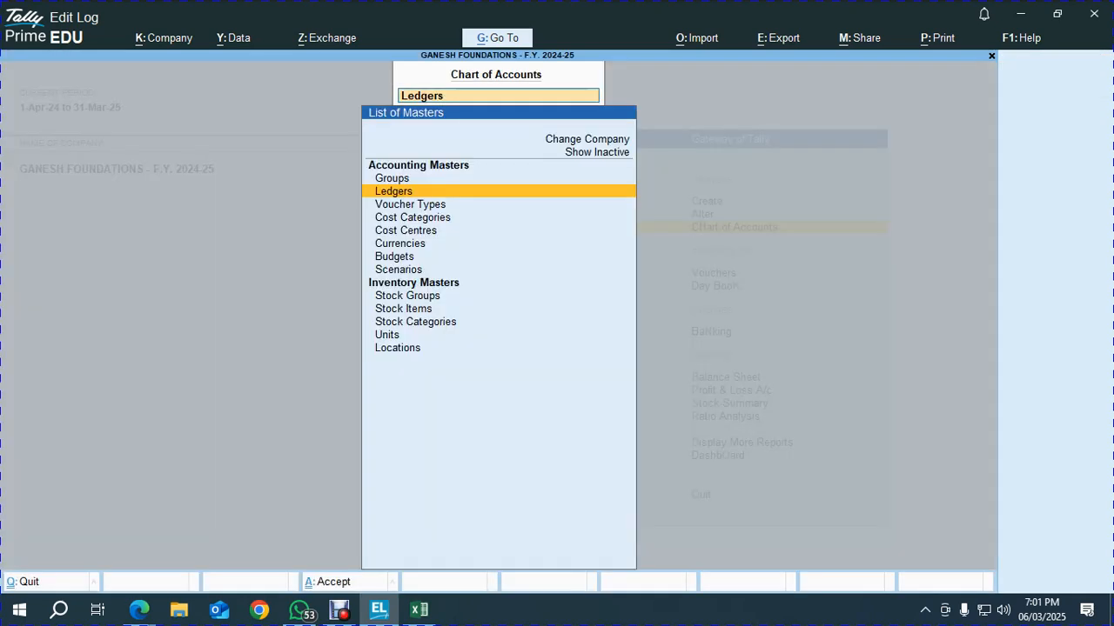
key(Up)
key(Return)
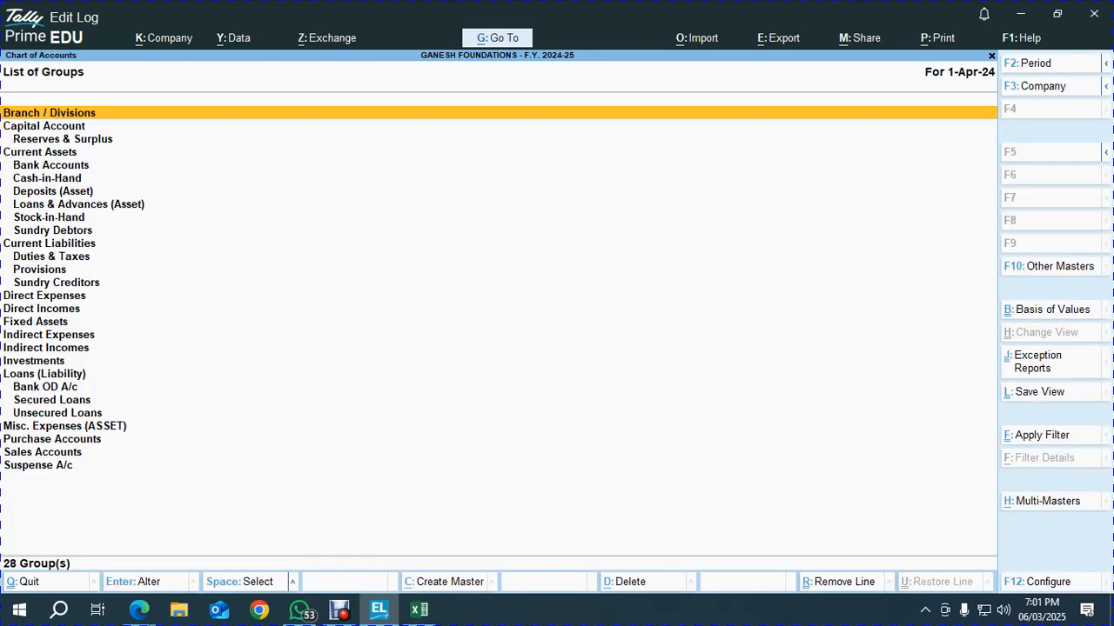
key(alt+h)
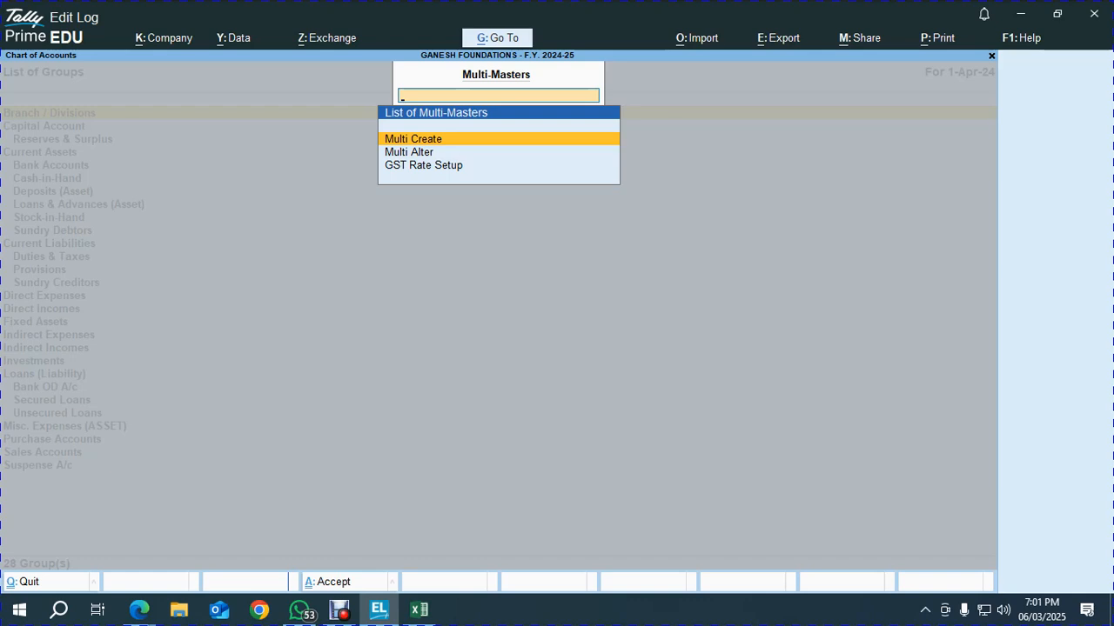
key(Return)
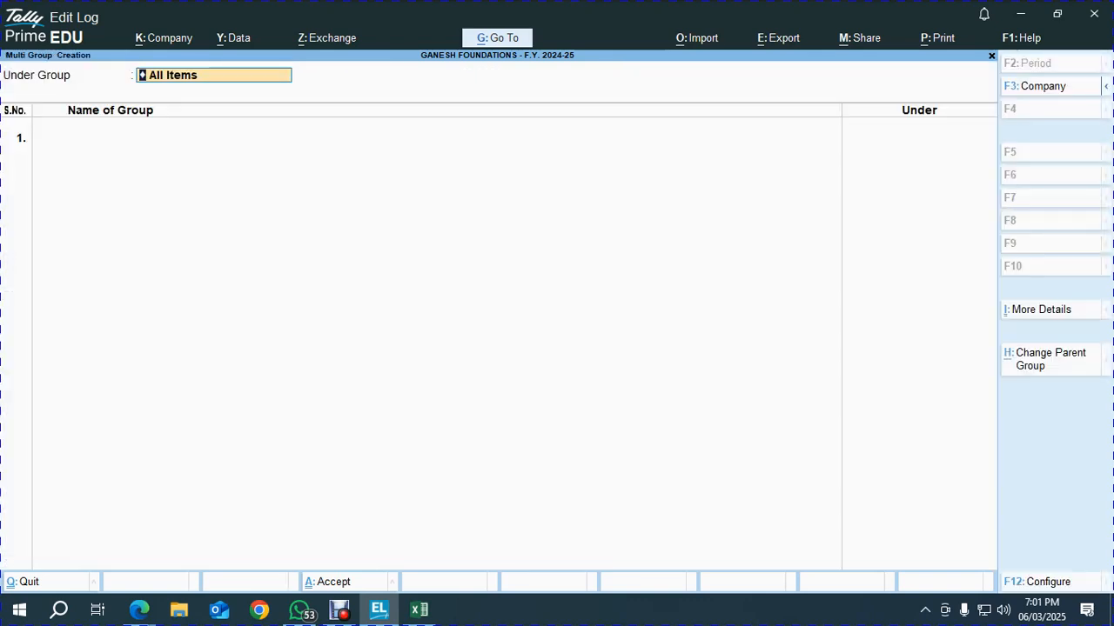
text(F)
key(Return)
In Excel, select the six fixed asset block names A8:A13 and their amounts to check the total
key(alt+Tab)
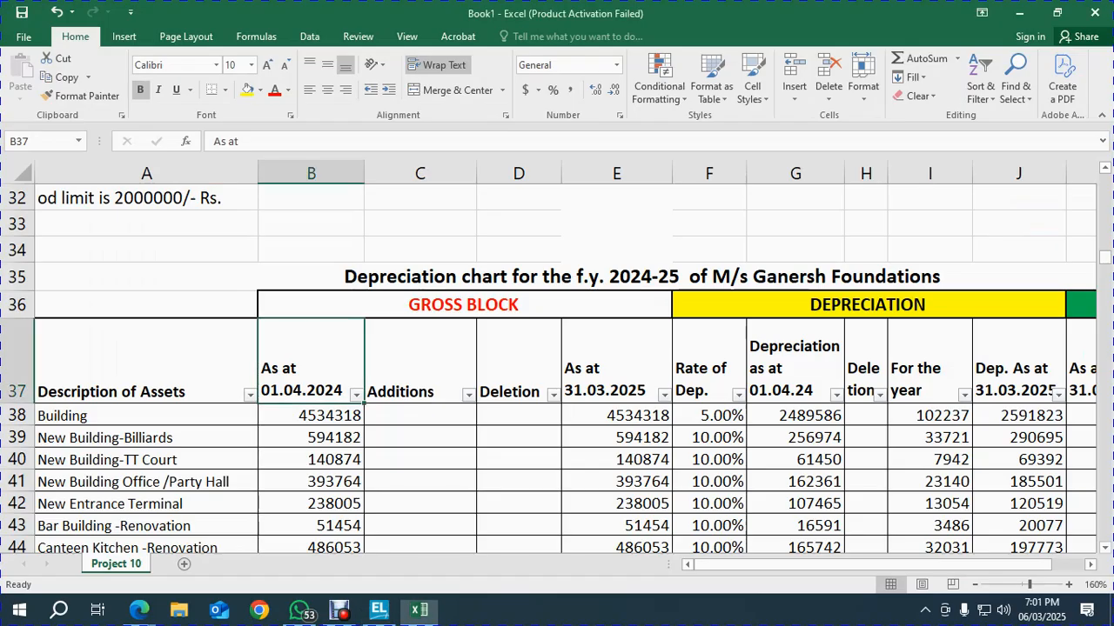
scroll(557, 370, up, 10)
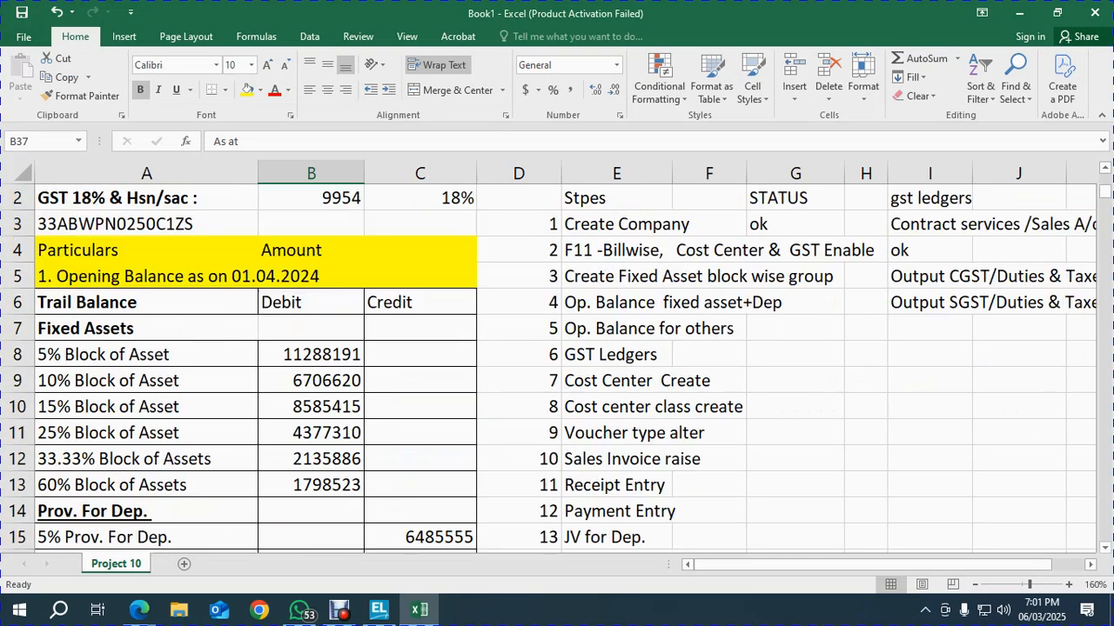
click(146, 354)
drag(146, 380, 146, 511)
drag(310, 380, 310, 510)
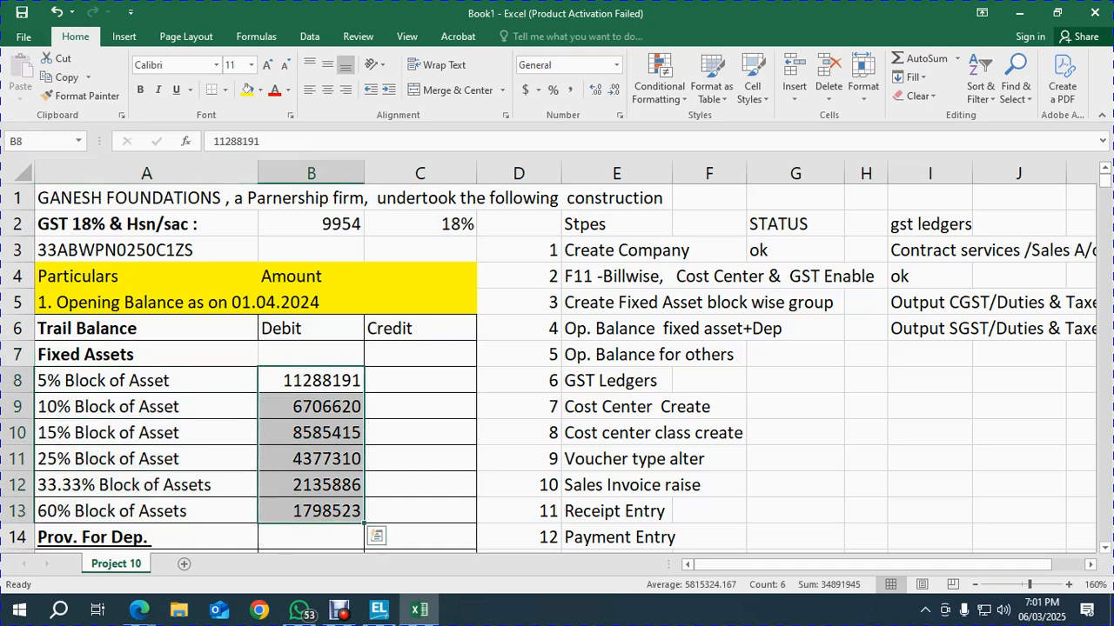
scroll(557, 370, down, 4)
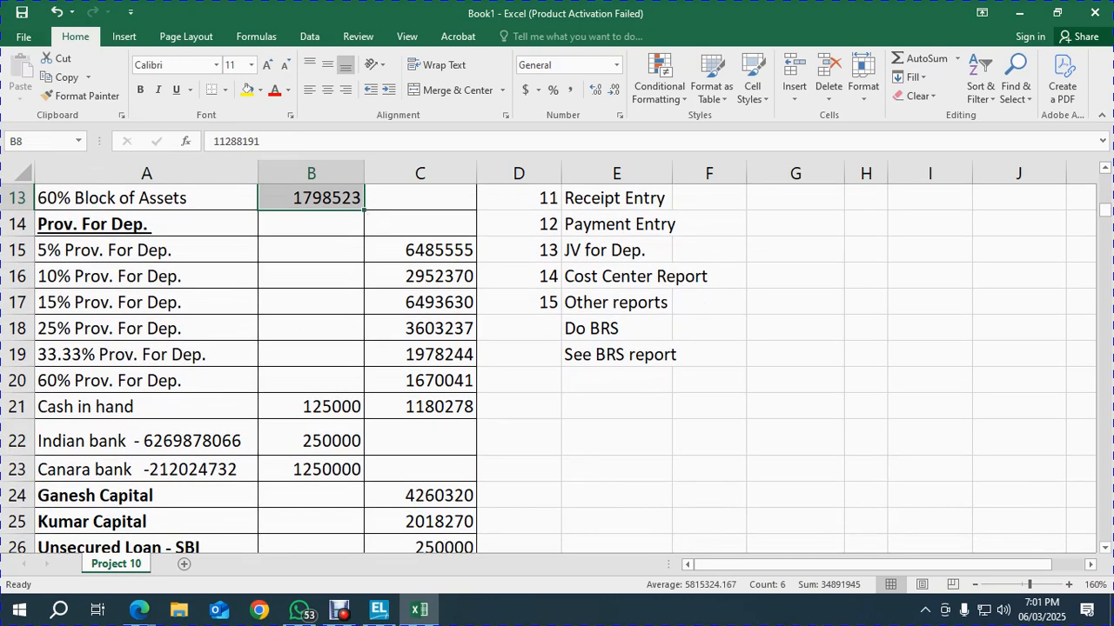
scroll(556, 361, up, 2)
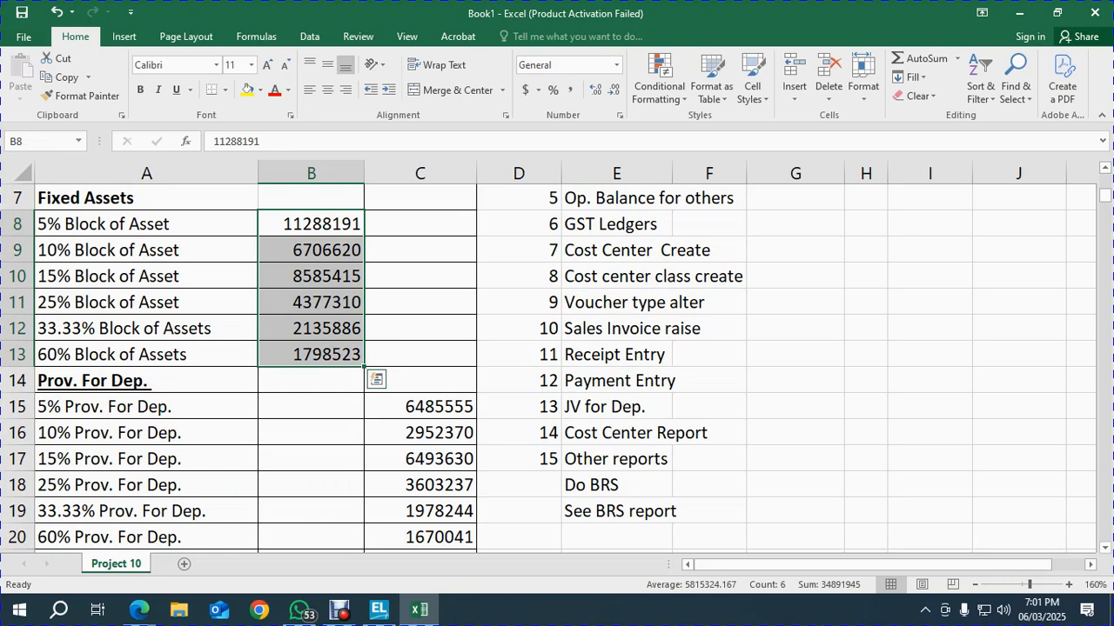
Clear the value in cell C21 beside Cash in hand, checking the Cash in hand amount in B21
drag(419, 406, 419, 536)
scroll(419, 522, down, 1)
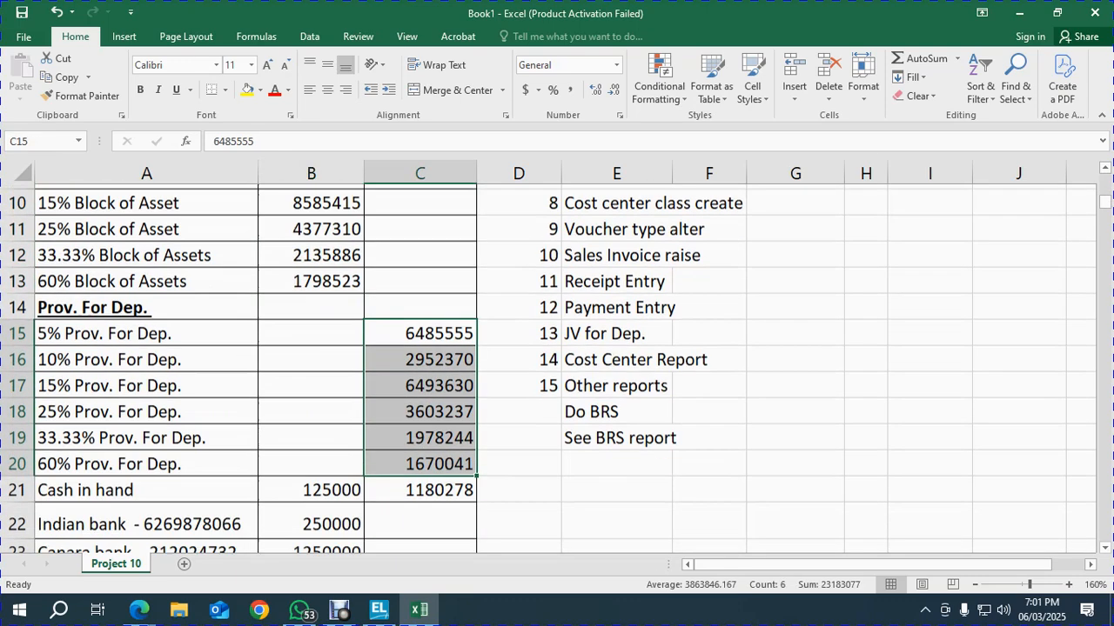
click(419, 484)
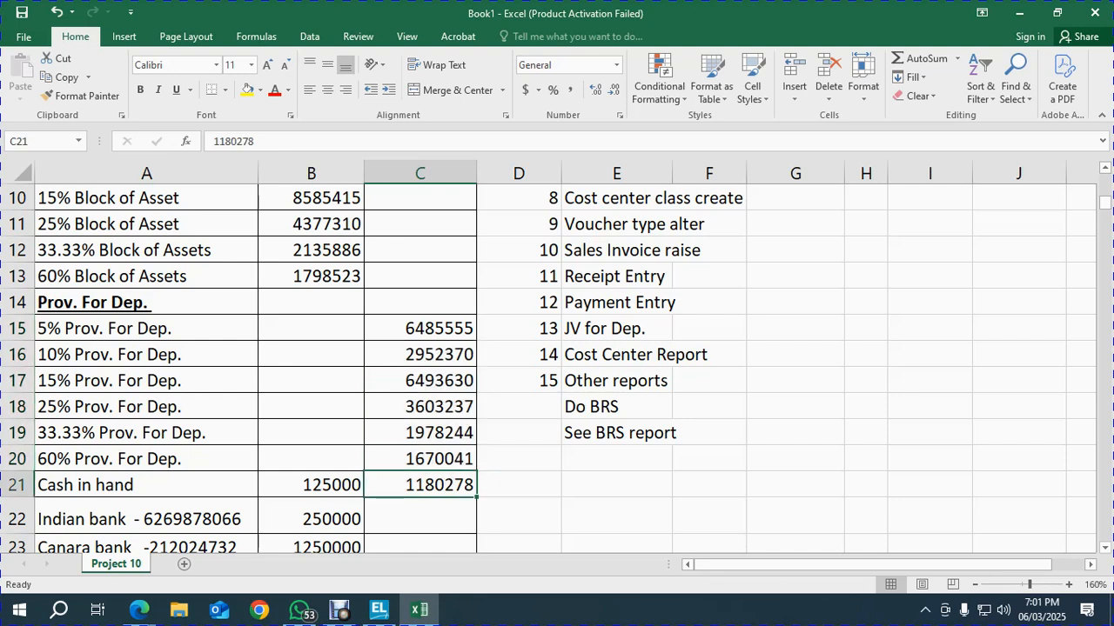
key(Delete)
drag(419, 328, 419, 485)
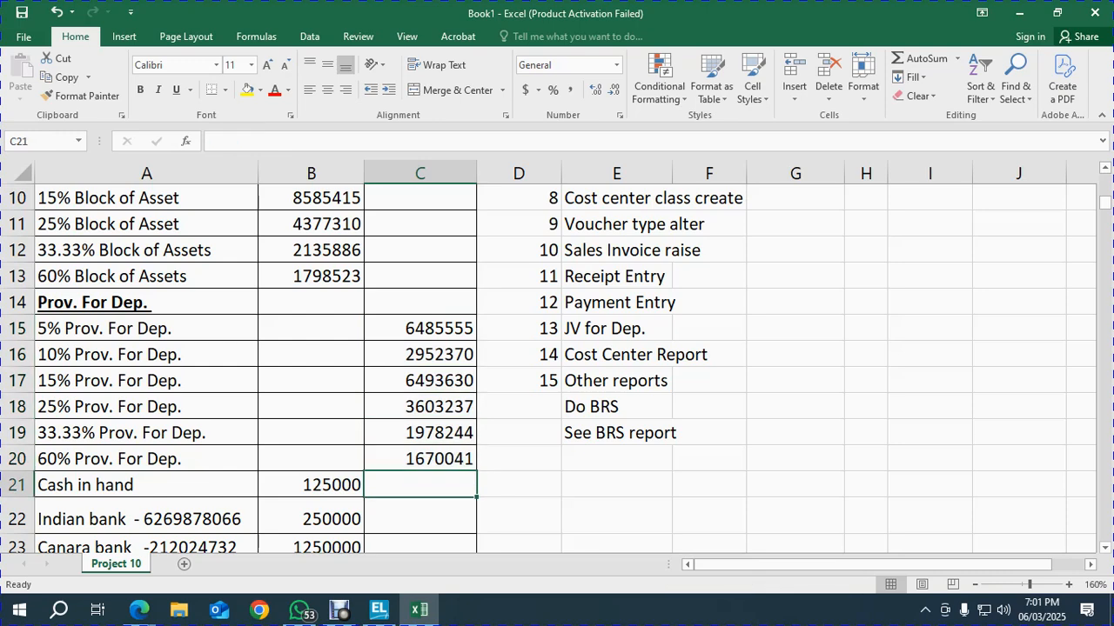
key(ctrl+z)
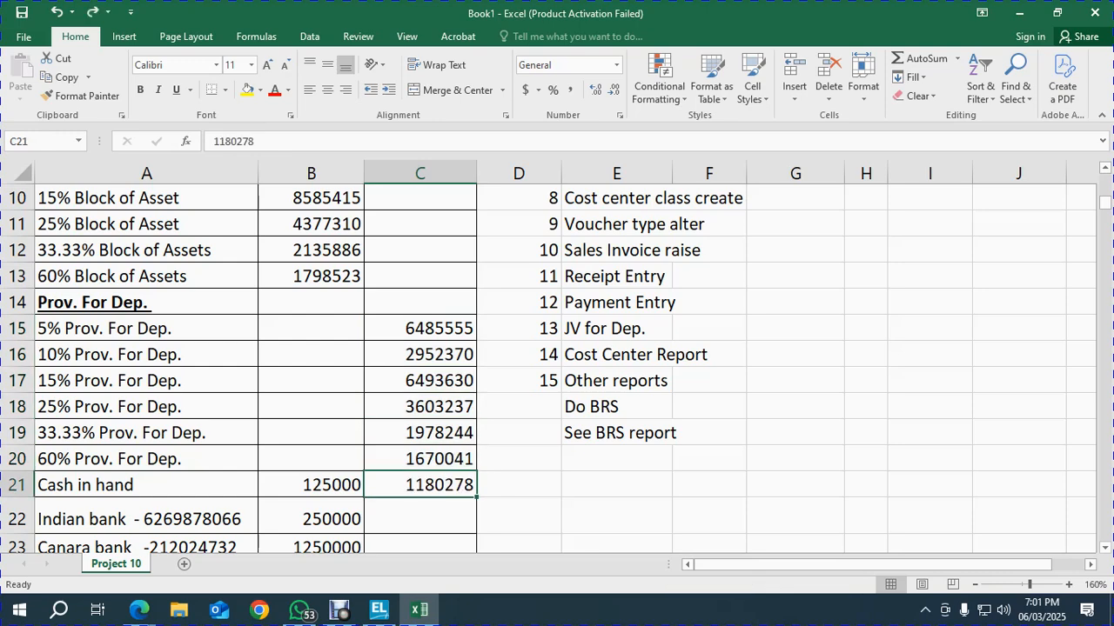
drag(419, 328, 419, 458)
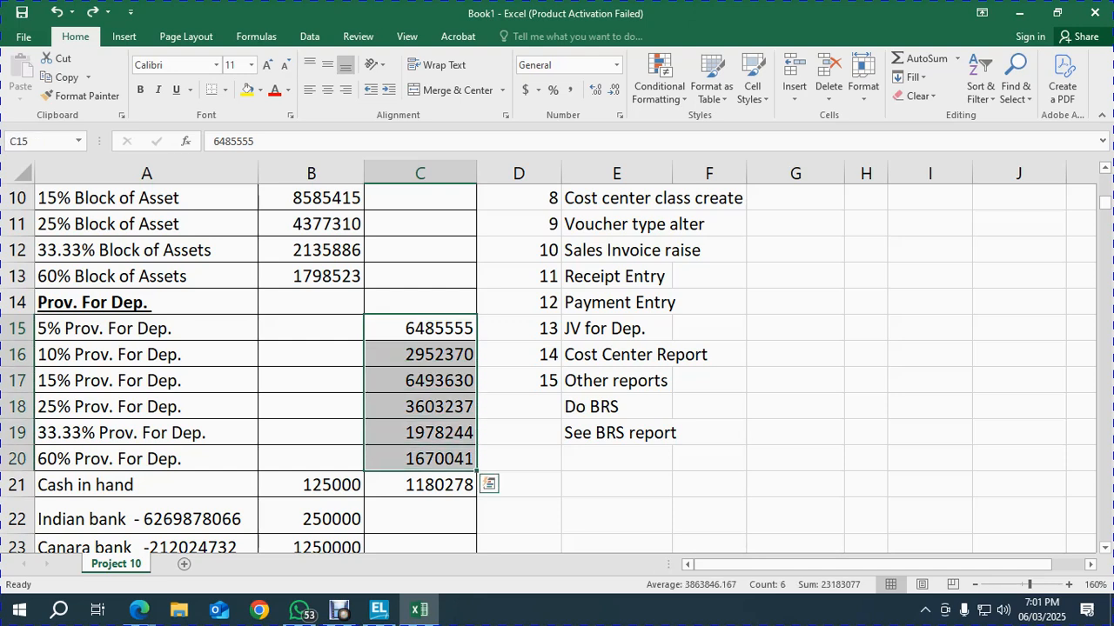
click(419, 485)
key(Delete)
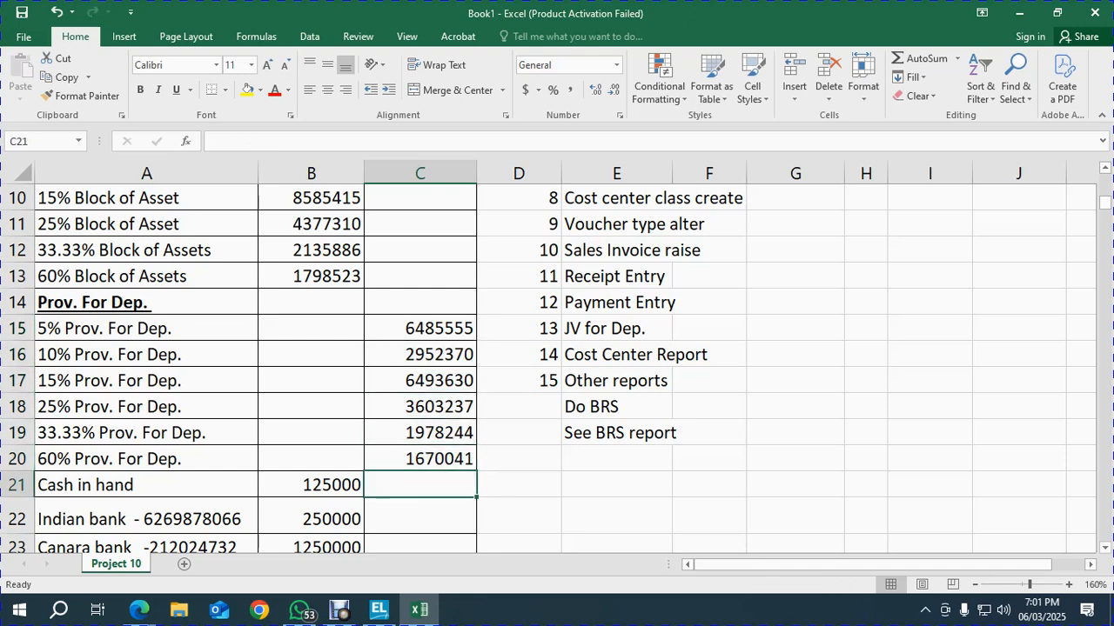
click(519, 458)
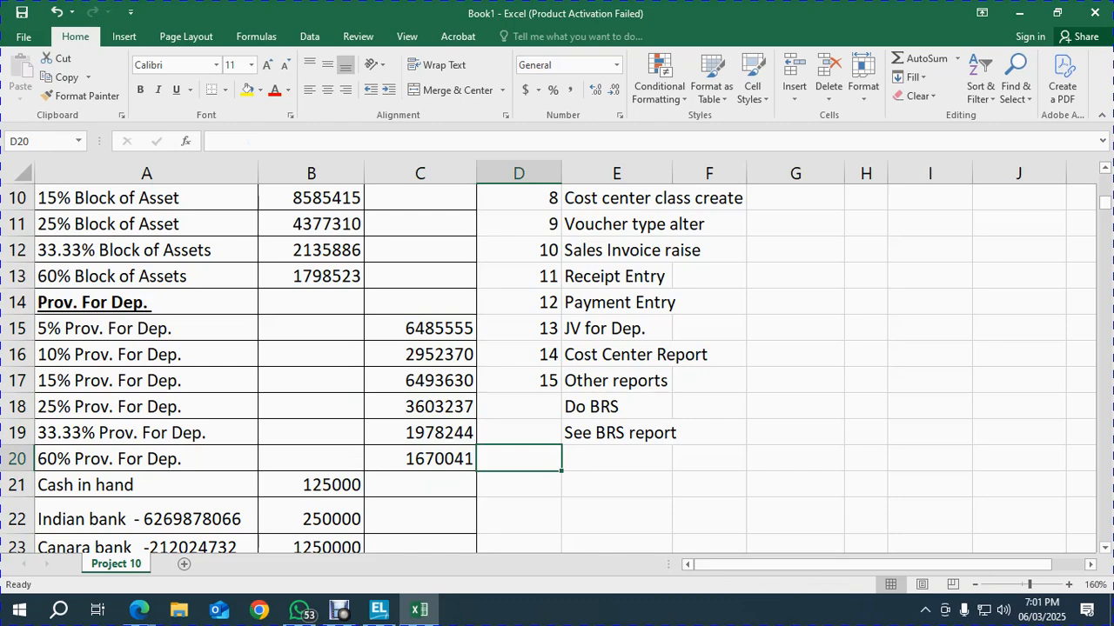
scroll(519, 458, down, 1)
scroll(519, 458, up, 3)
scroll(557, 369, down, 2)
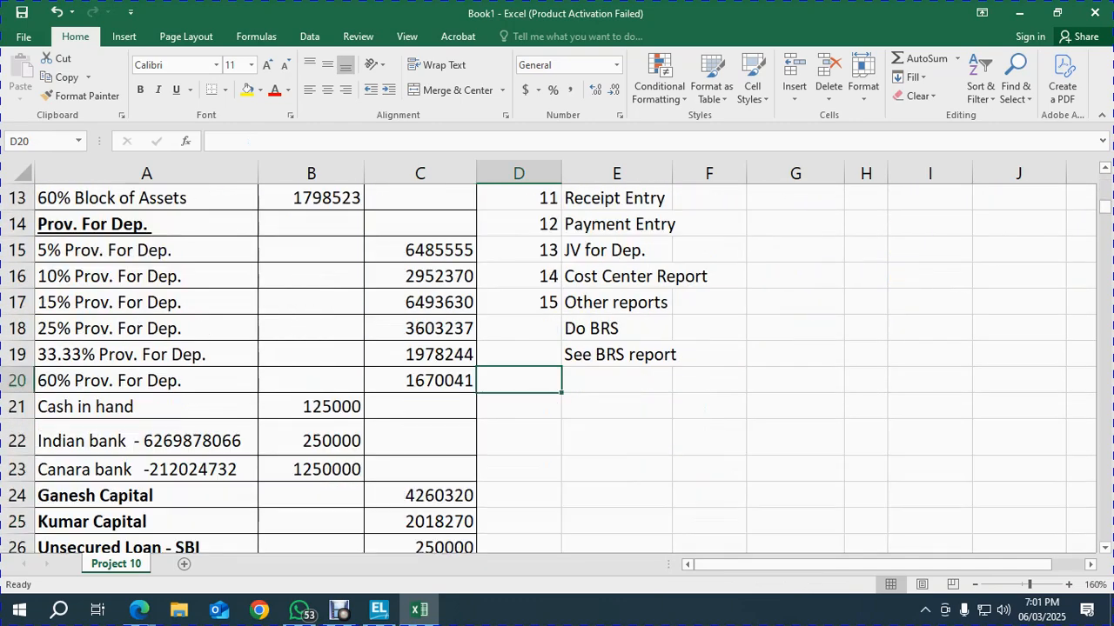
click(420, 406)
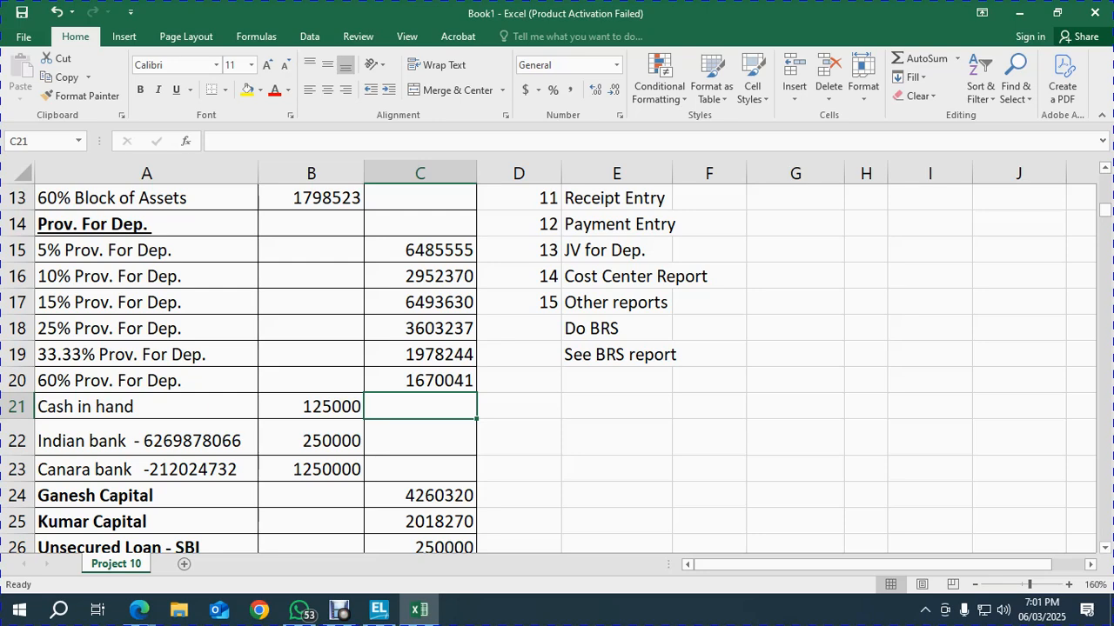
click(310, 406)
click(419, 406)
Select the block amounts and provision amounts C15:C20 to read their totals (23183077)
scroll(557, 369, up, 3)
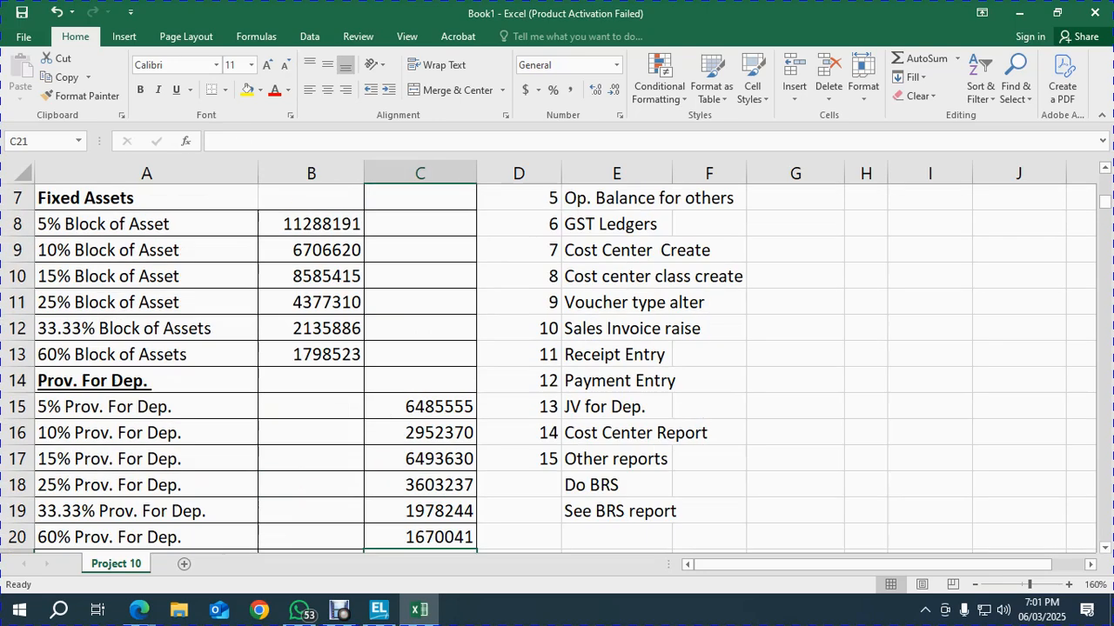
drag(311, 302, 311, 458)
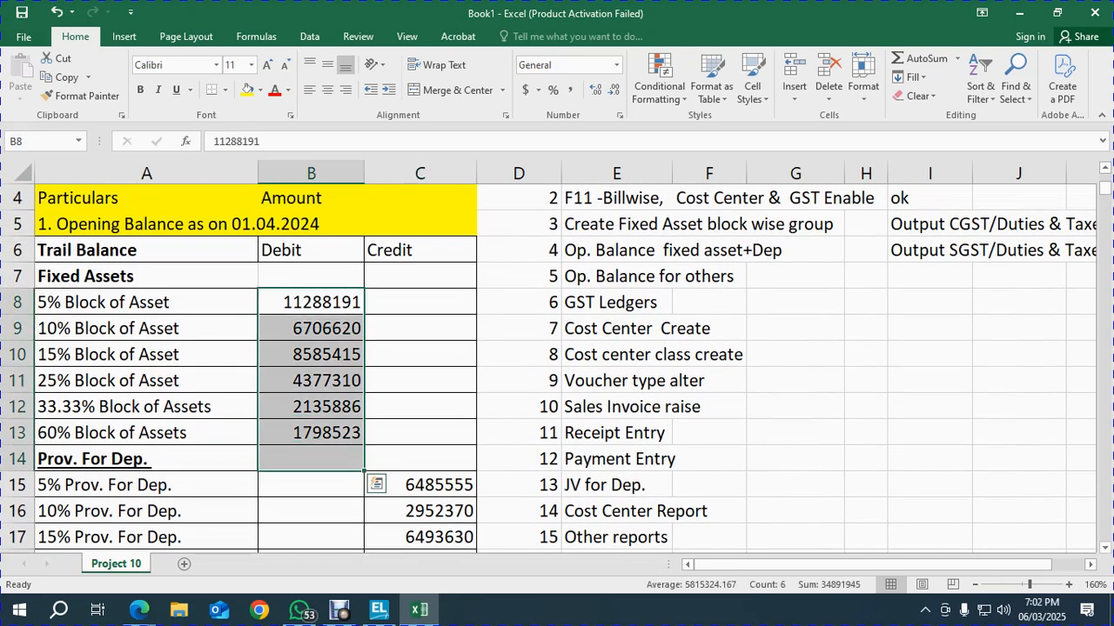
scroll(239, 369, down, 2)
drag(420, 328, 419, 459)
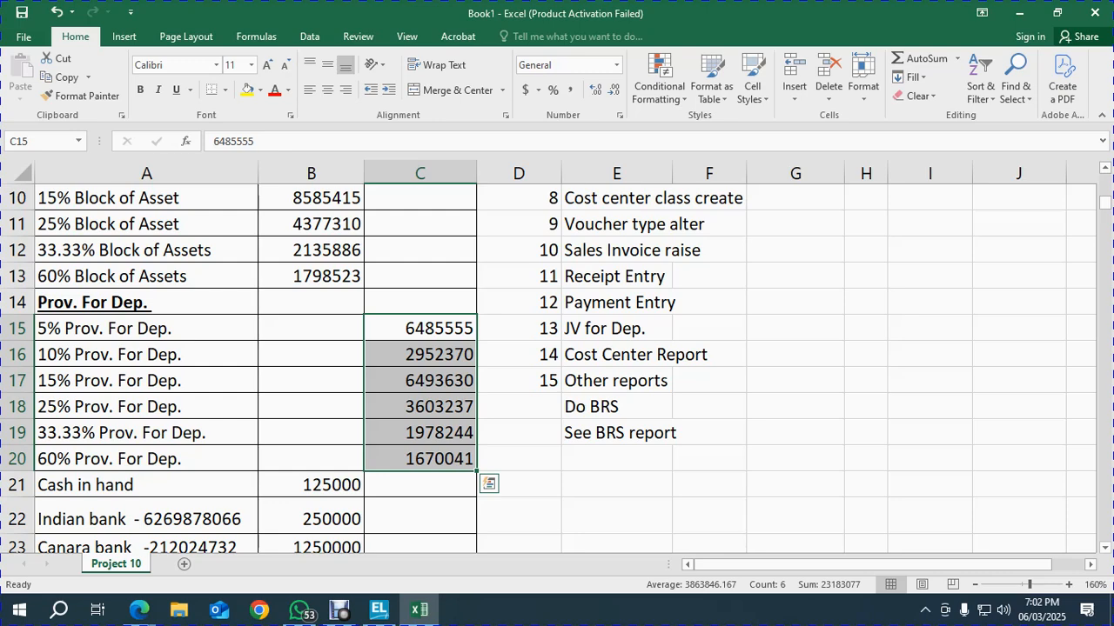
scroll(556, 365, up, 3)
key(alt+Tab)
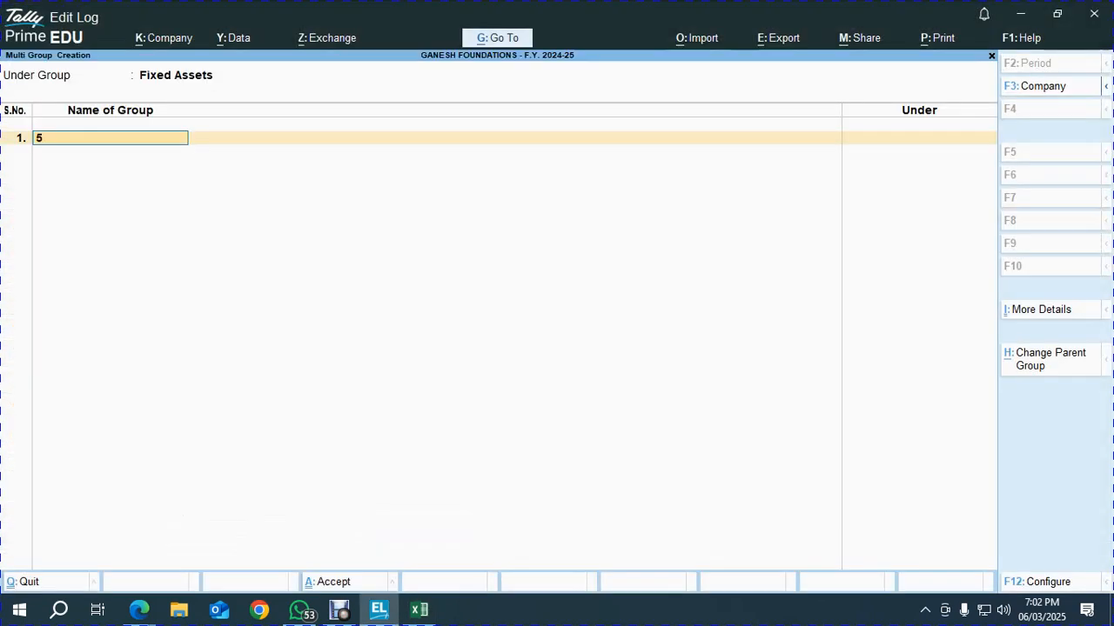
Create the 5%, 10% and 15% Block of Assets groups under Fixed Assets, pasting the 'Block of Assets' suffix
text(Block of Assets)
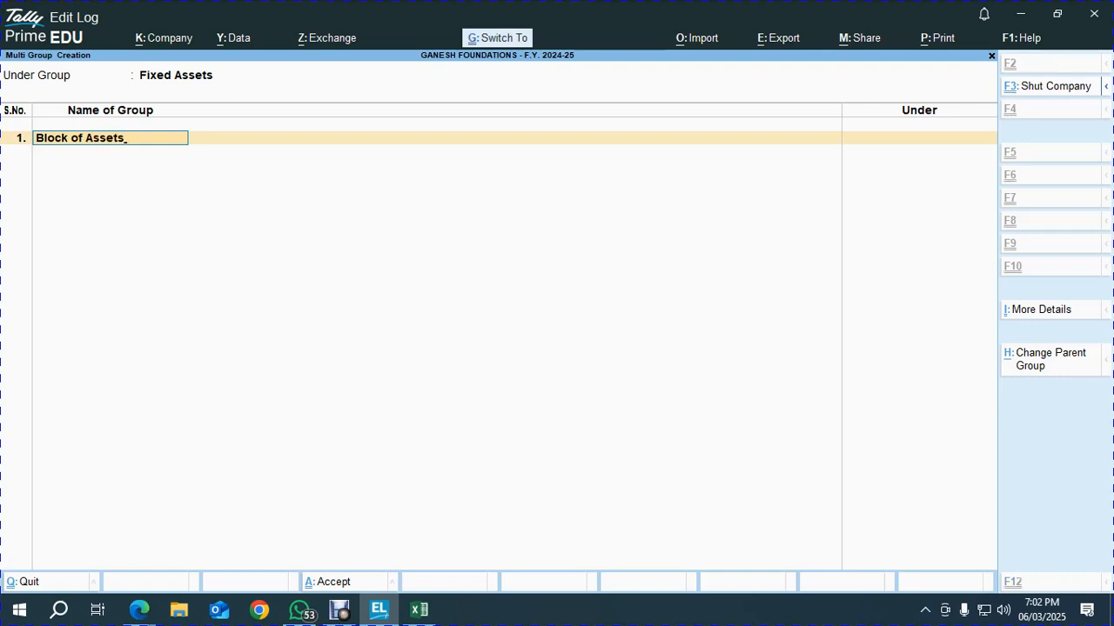
key(ctrl+a)
text(5%)
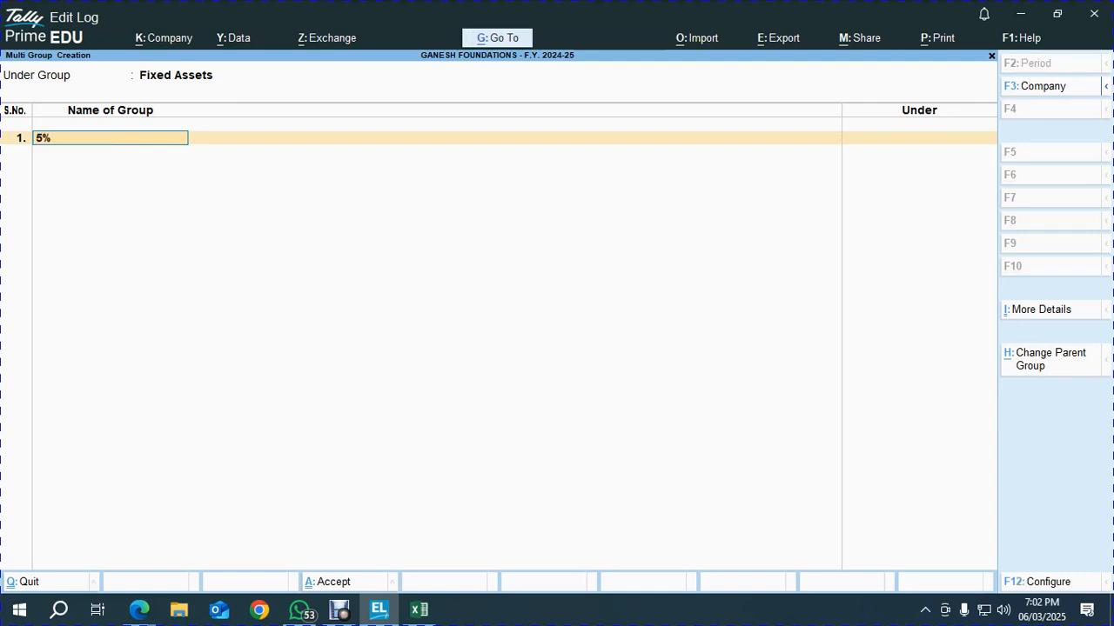
text(Block of Assets)
key(Return)
text(10%)
text(Block of Assets)
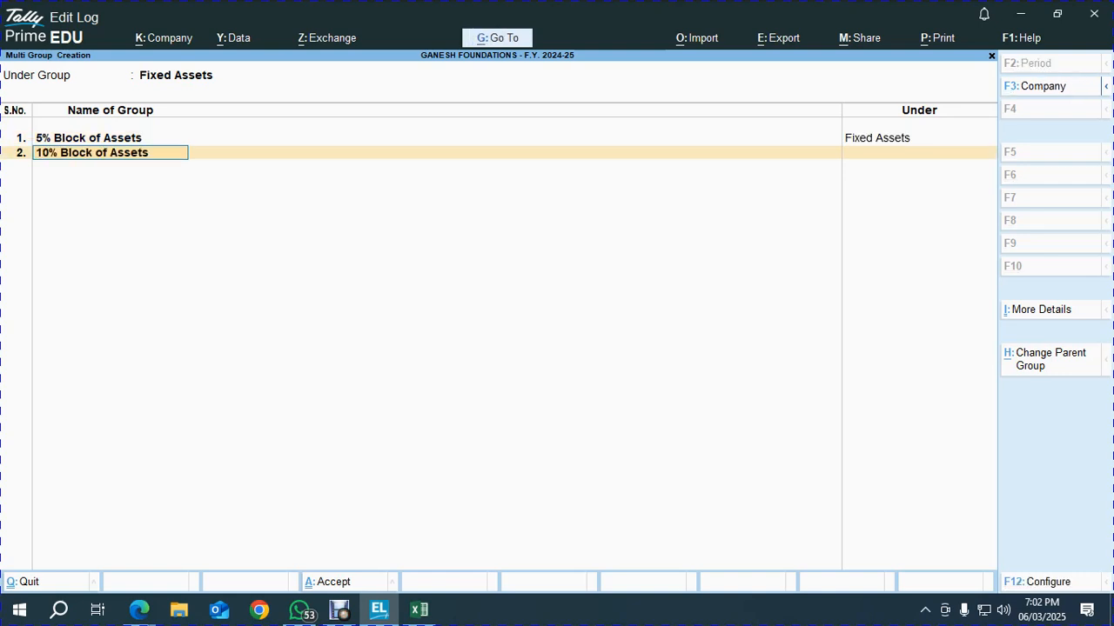
key(Return)
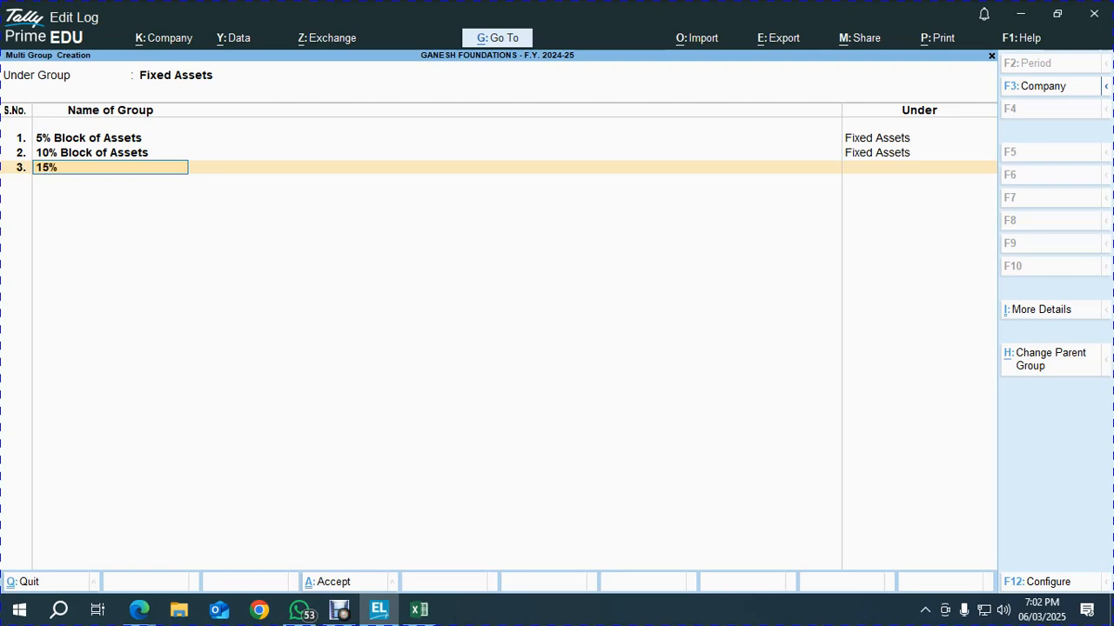
text(15%)
text(Block of Assets)
key(Return)
Add the 25%, 33.33% and 60% Block of Assets groups and save all six
text(25%)
text(Block of Assets)
key(Return)
text(33.33)
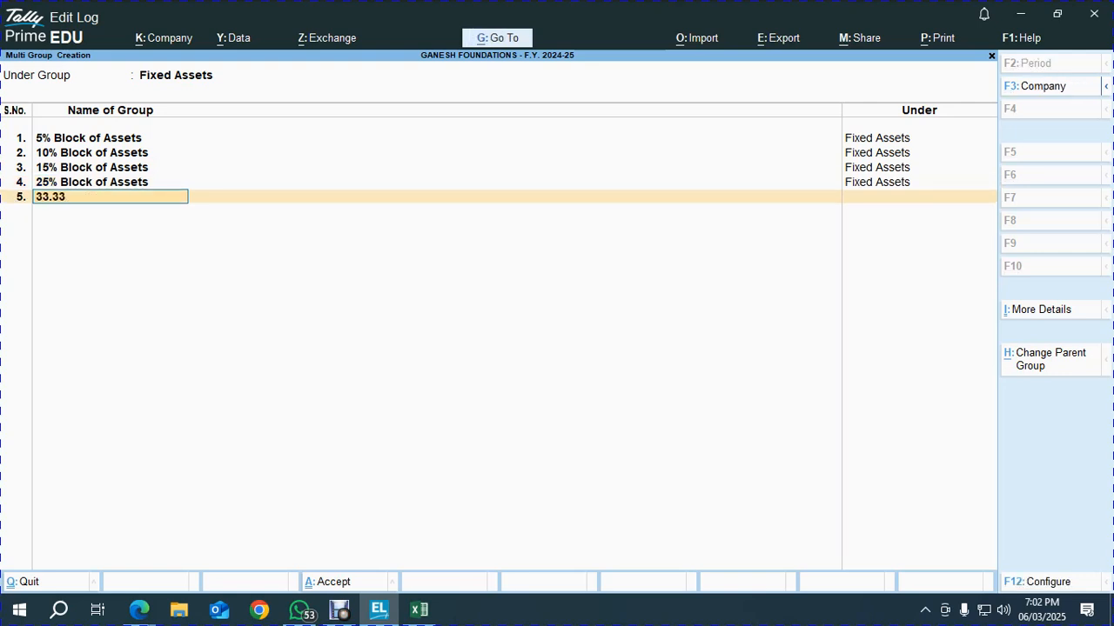
text(%)
text(Block of Assets)
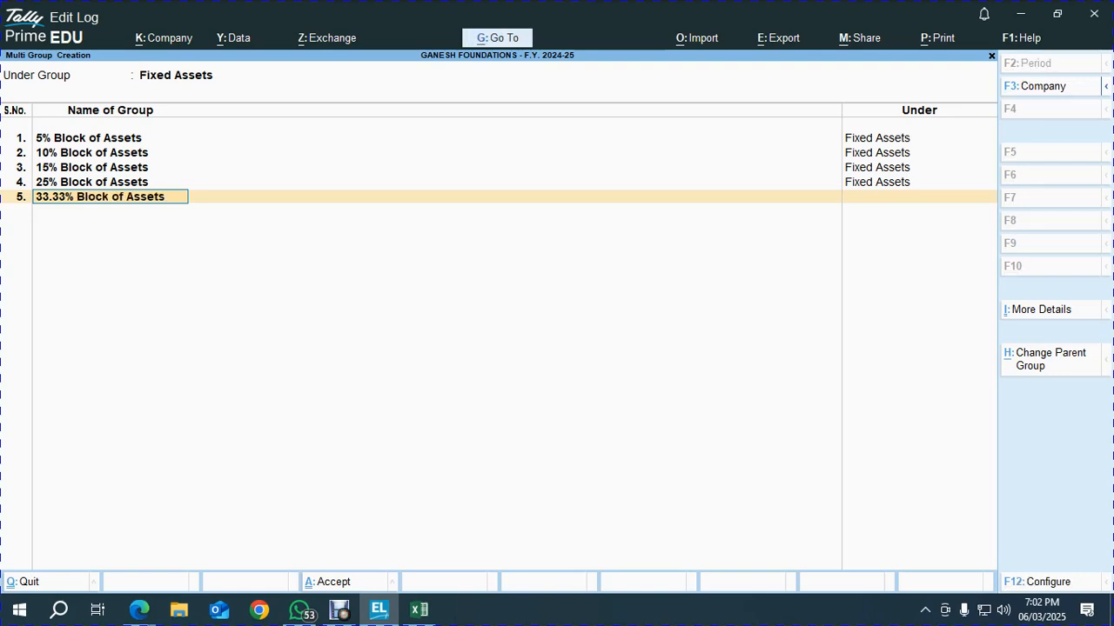
key(Return)
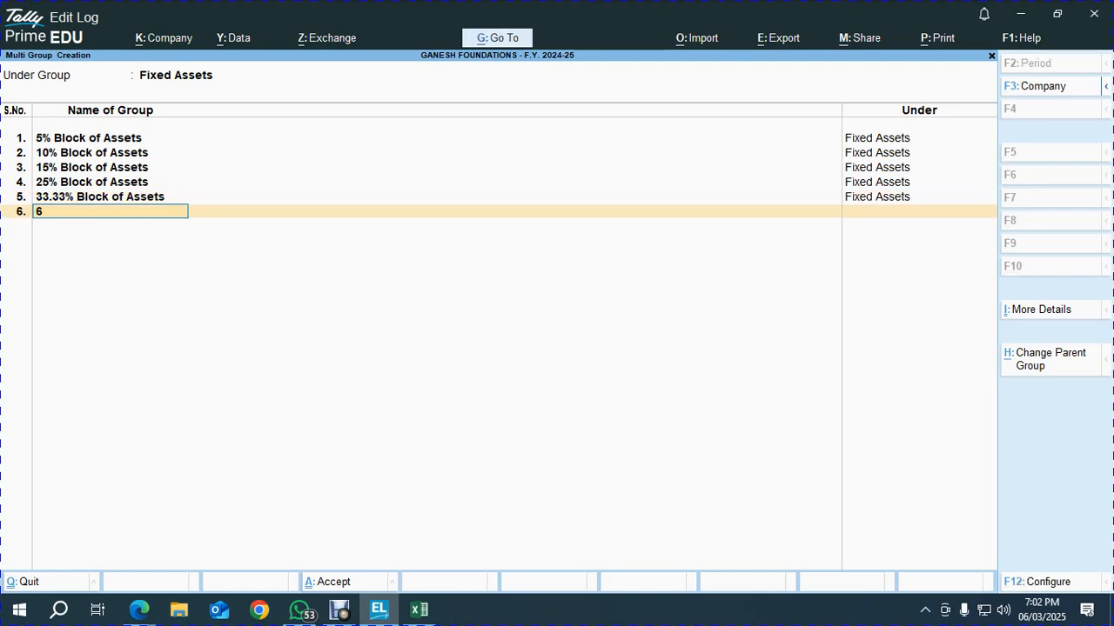
text(60%)
text(Block of Assets)
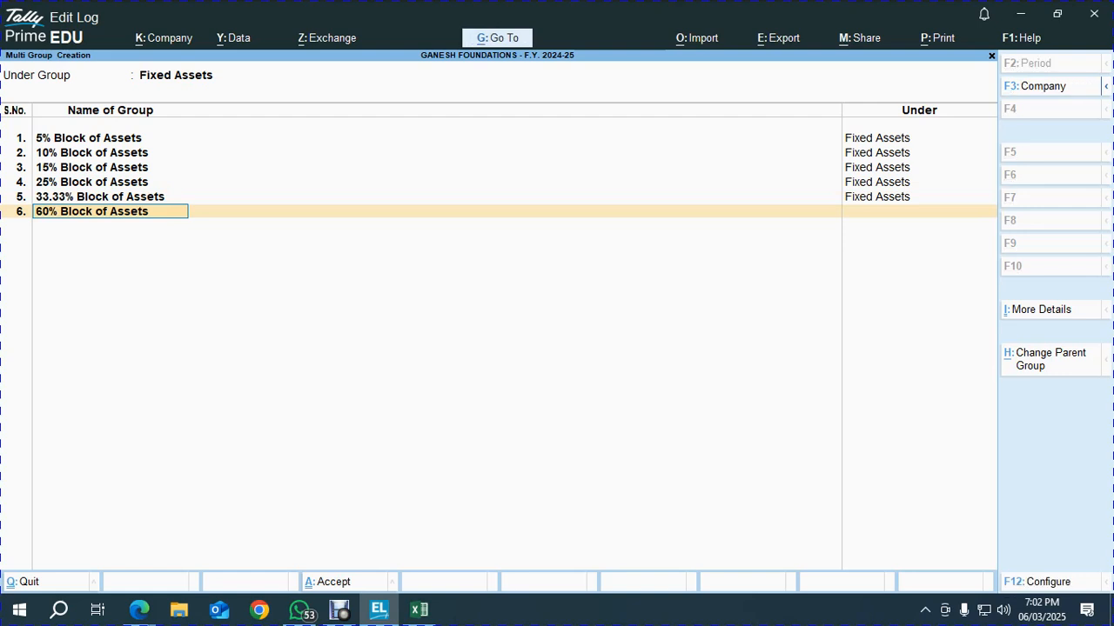
key(Return)
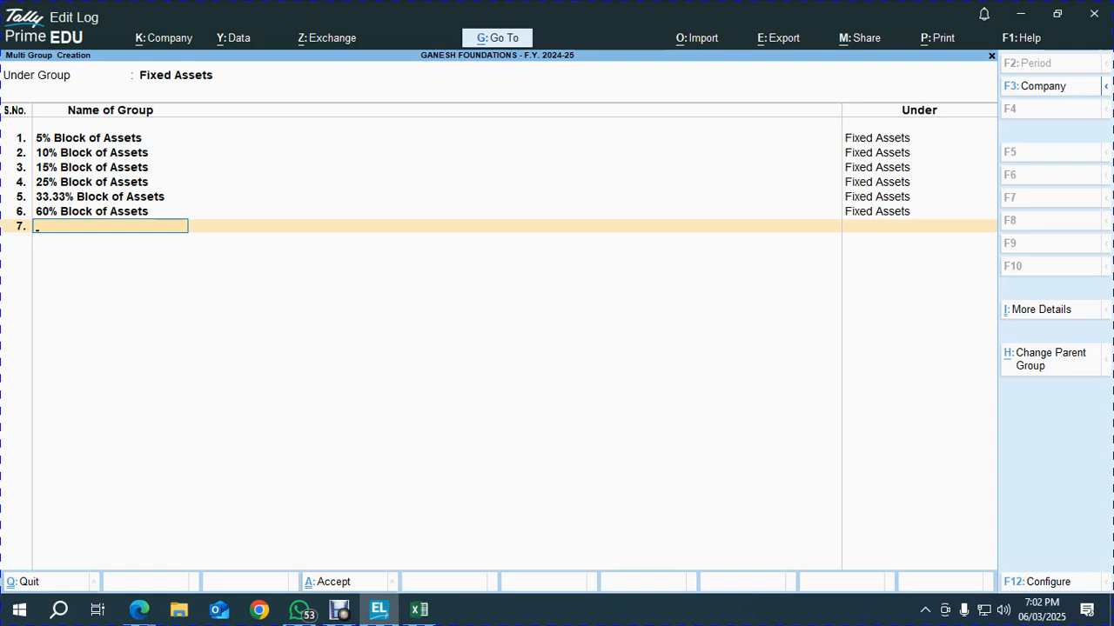
key(Return)
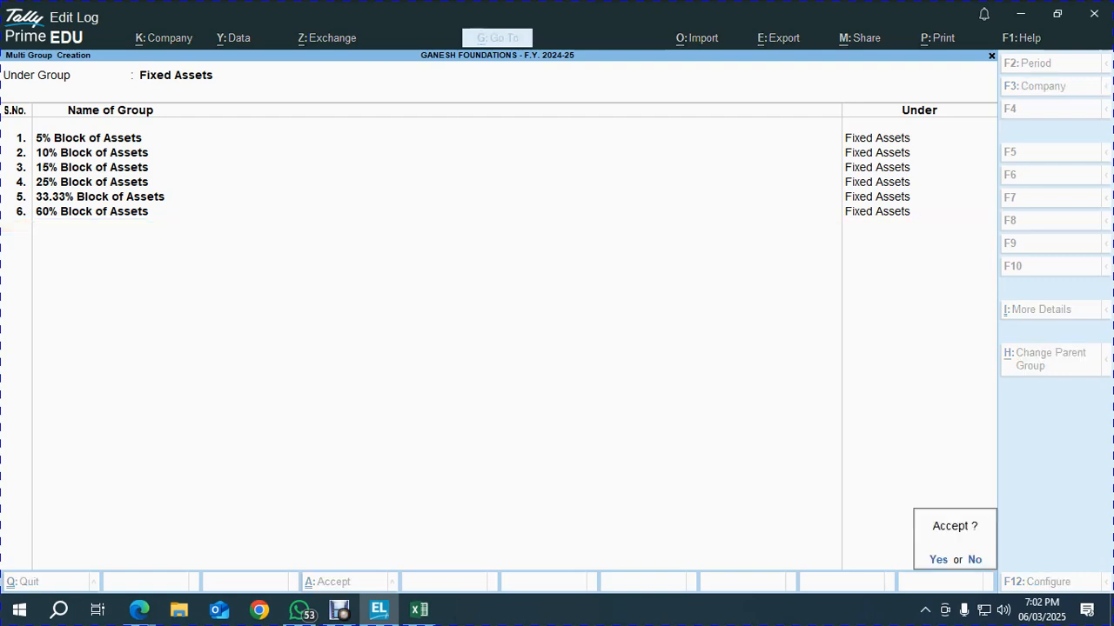
key(Return)
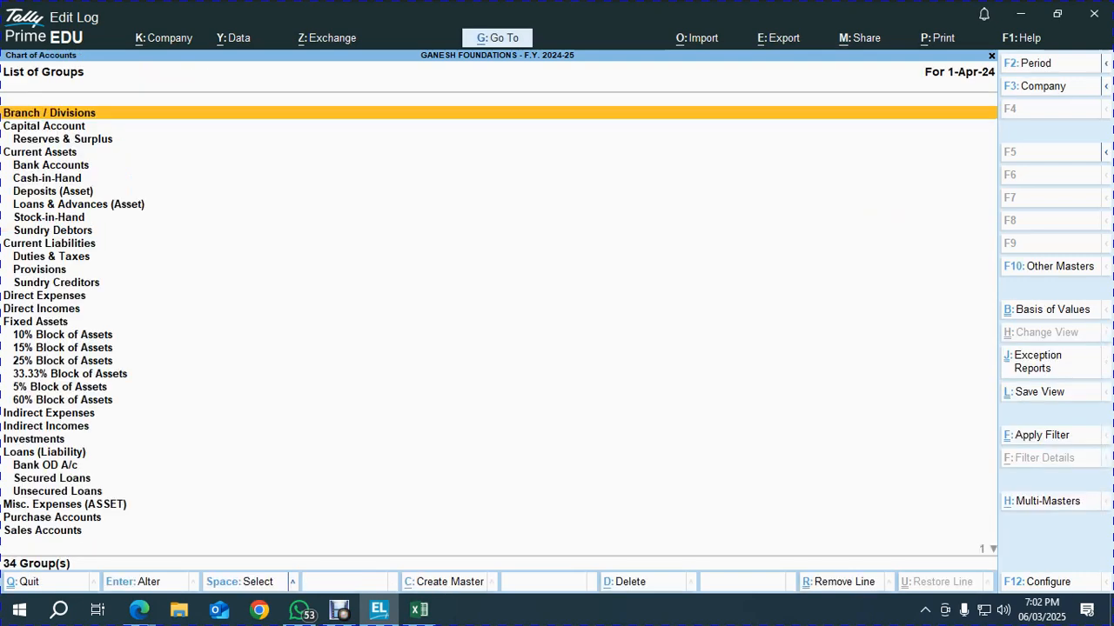
Start Multi Ledger Creation with 5% Block of Assets as the group
key(Escape)
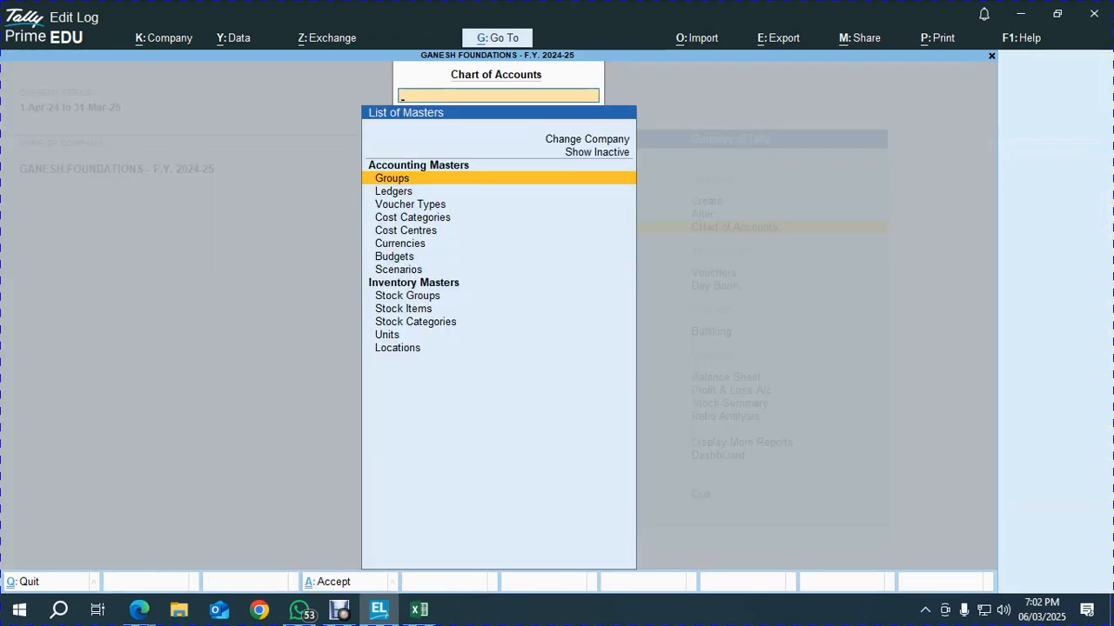
key(Escape)
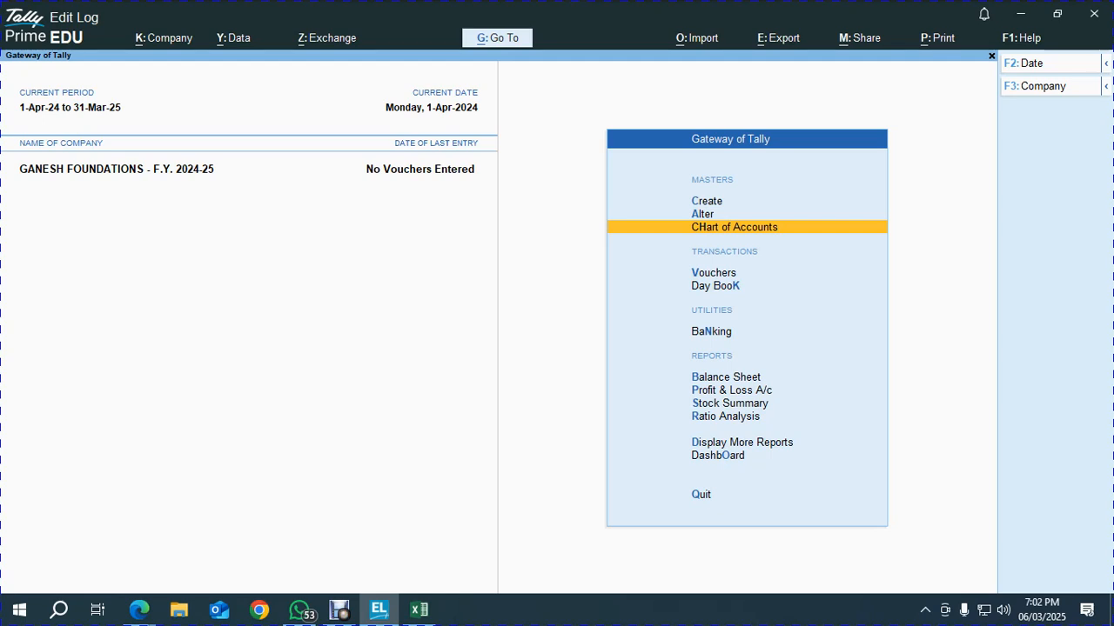
key(Return)
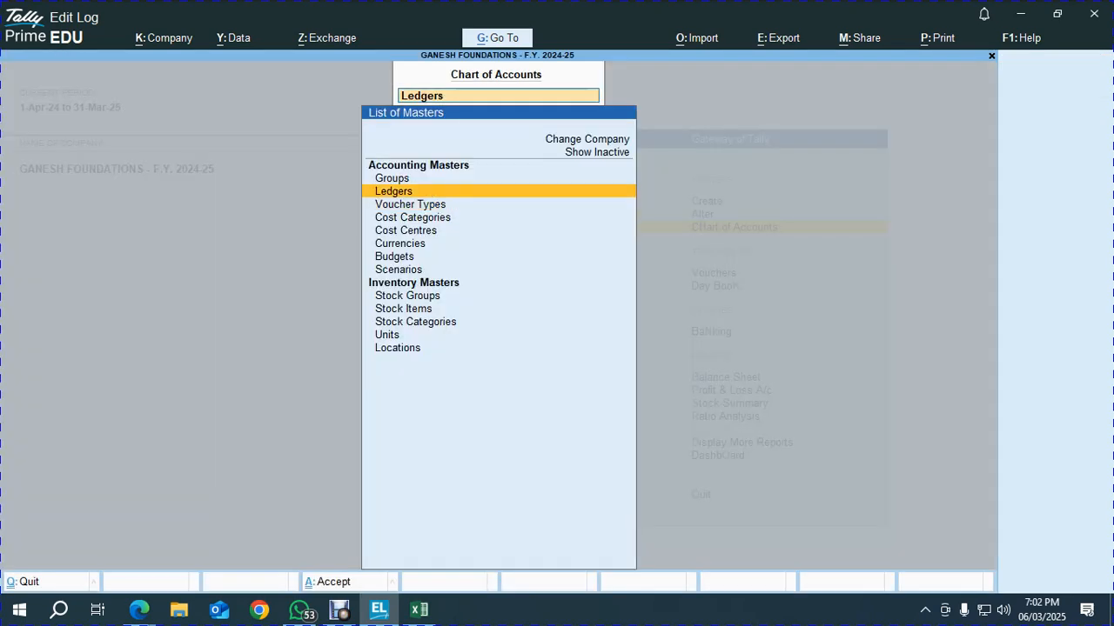
key(Return)
key(alt+h)
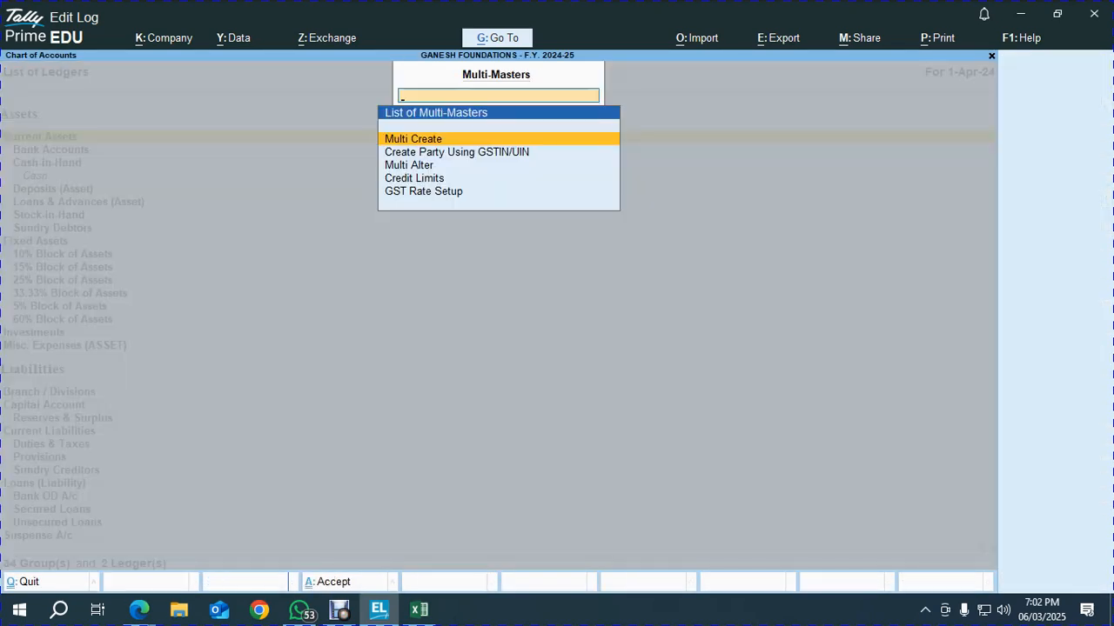
key(Return)
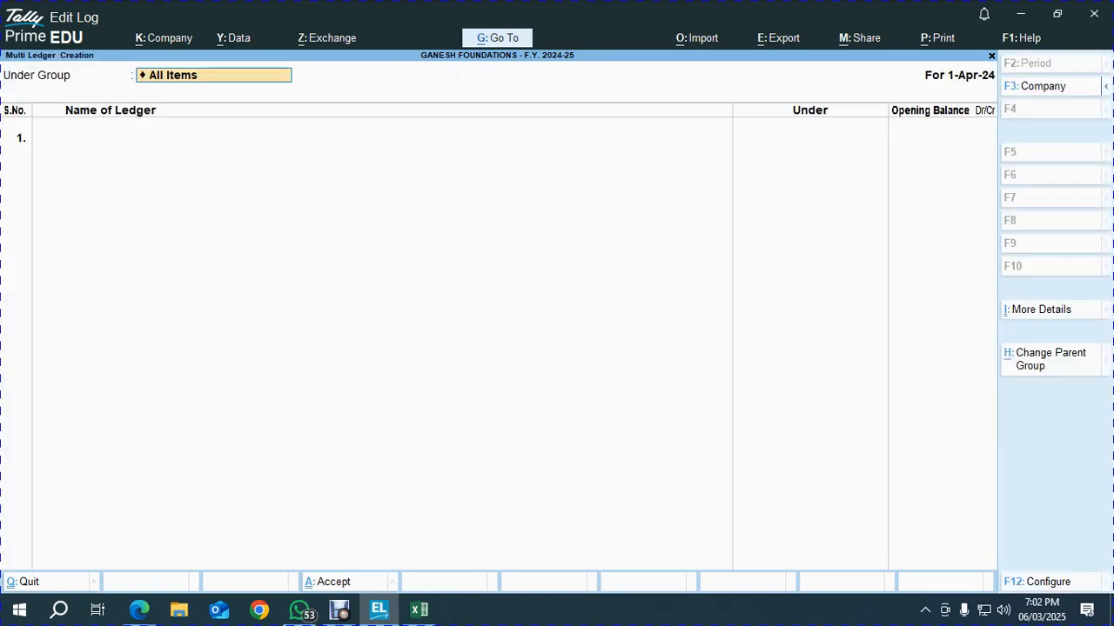
text(5)
key(Return)
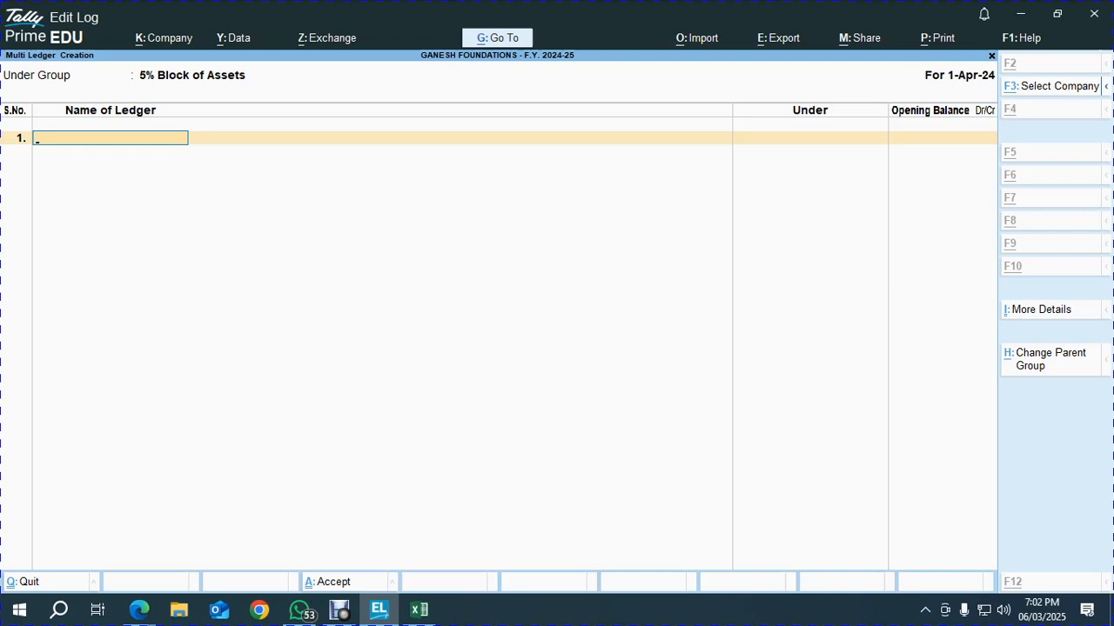
In Excel, filter the Rate of Dep. column to show only the 5.00% assets
key(alt+Tab)
click(311, 354)
scroll(557, 366, down, 11)
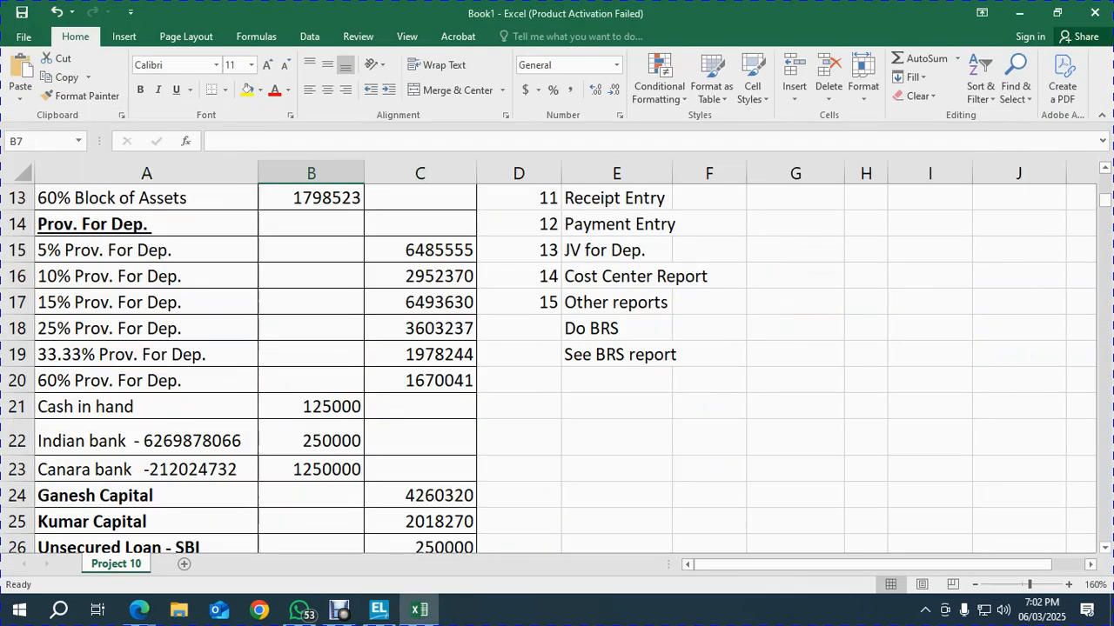
click(708, 326)
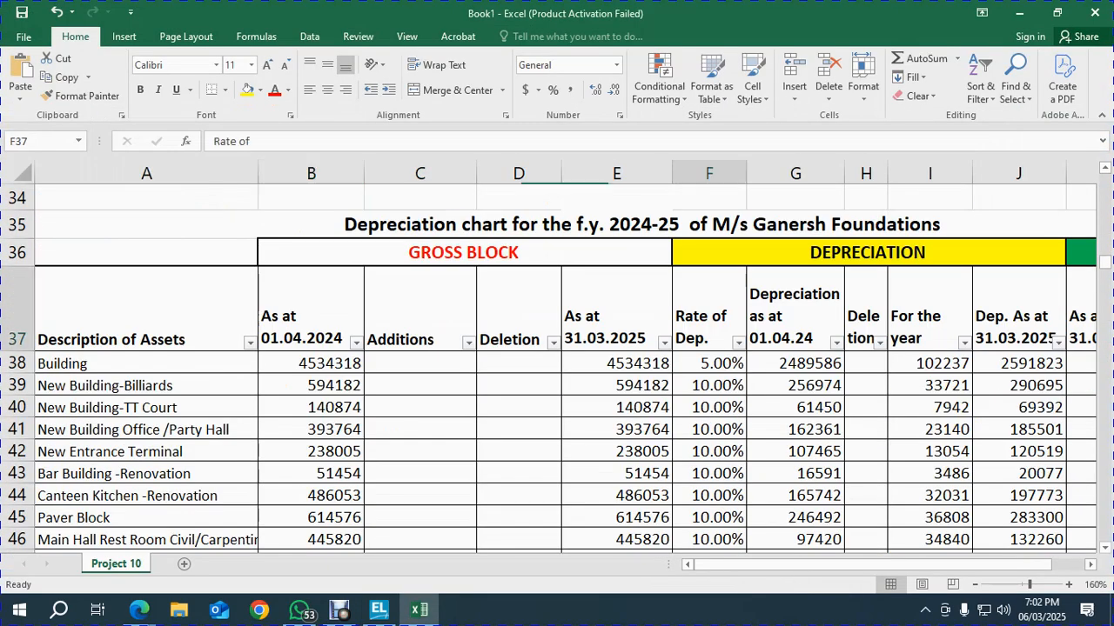
click(738, 342)
click(576, 162)
click(576, 175)
click(641, 314)
Add a Building ledger with opening balance 45,34,318 copied from Excel
key(Left)
key(Left)
key(Left)
key(Left)
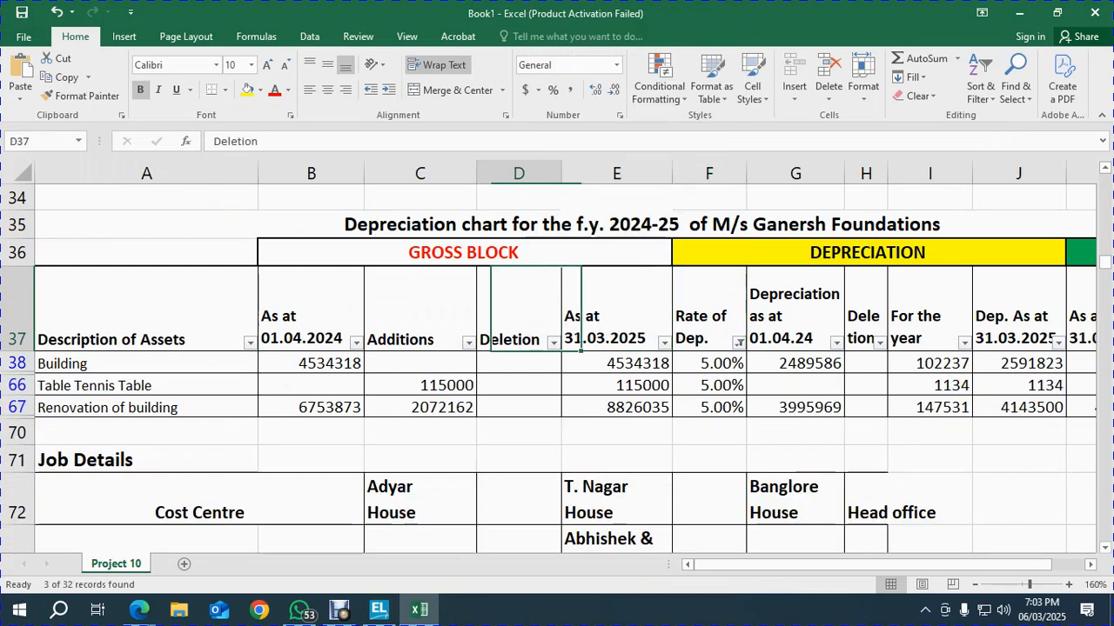
key(shift+Down)
key(shift+Down)
key(shift+Down)
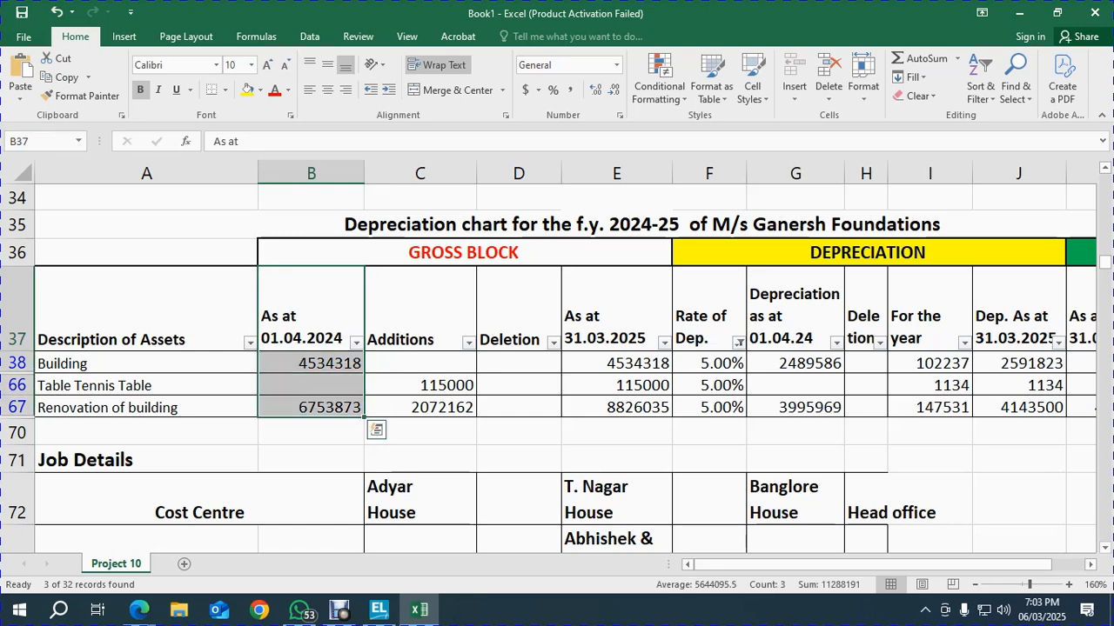
key(Down)
key(Left)
key(ctrl+c)
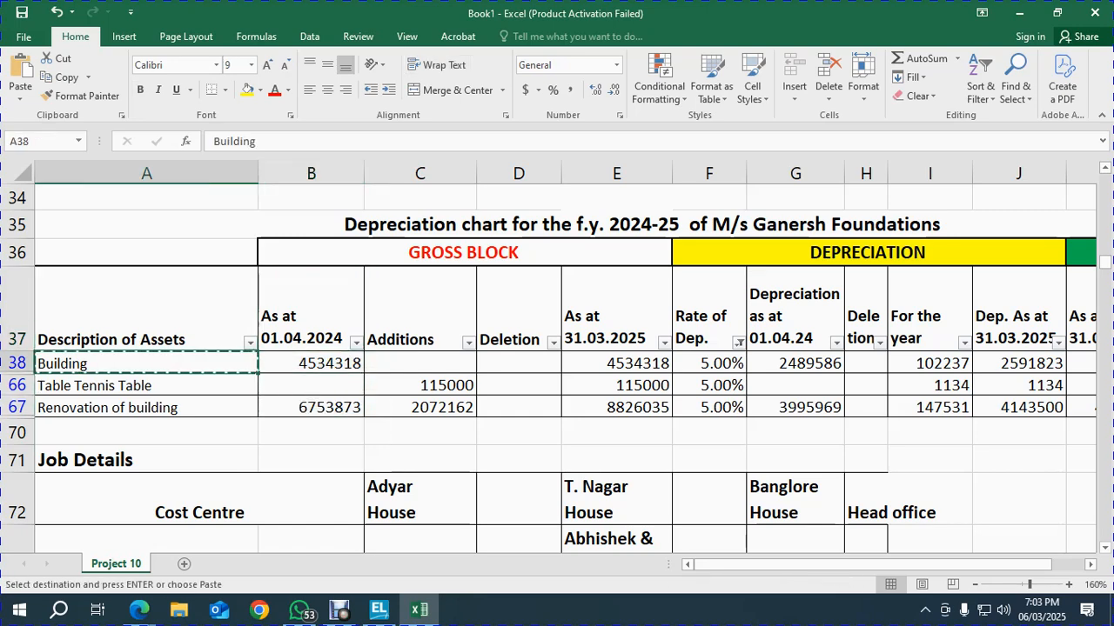
key(alt+Tab)
key(ctrl+alt+v)
key(Return)
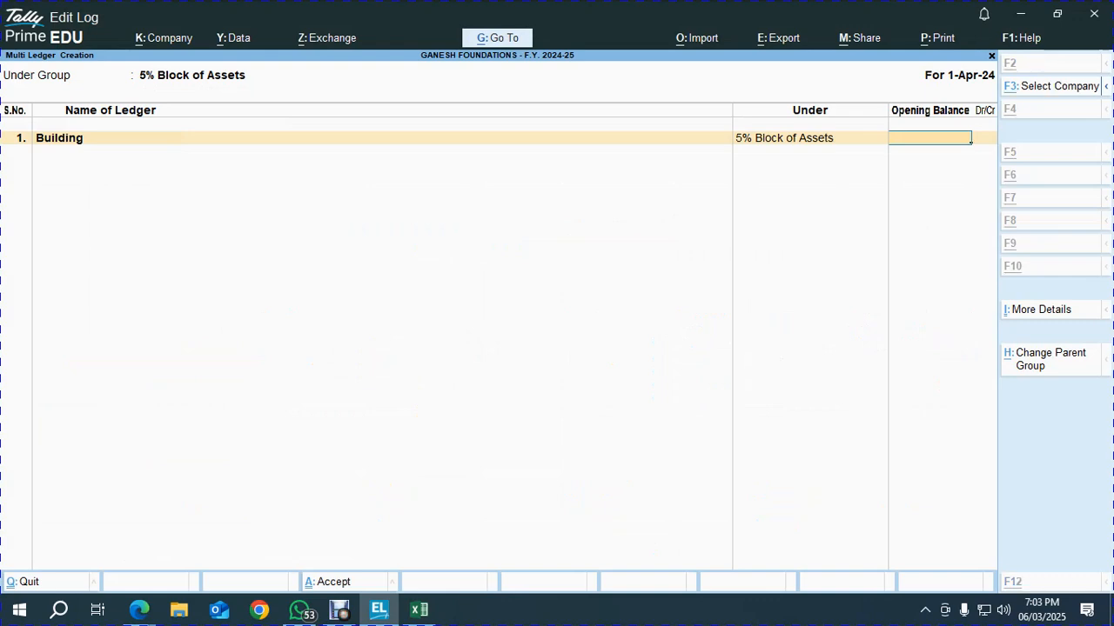
key(alt+Tab)
key(Right)
key(ctrl+c)
key(alt+Tab)
key(ctrl+alt+v)
key(Return)
key(Return)
Add a Table Tennis Table ledger with no opening balance
key(alt+Tab)
key(Left)
key(Down)
key(ctrl+c)
key(alt+Tab)
key(ctrl+alt+v)
key(Return)
key(Return)
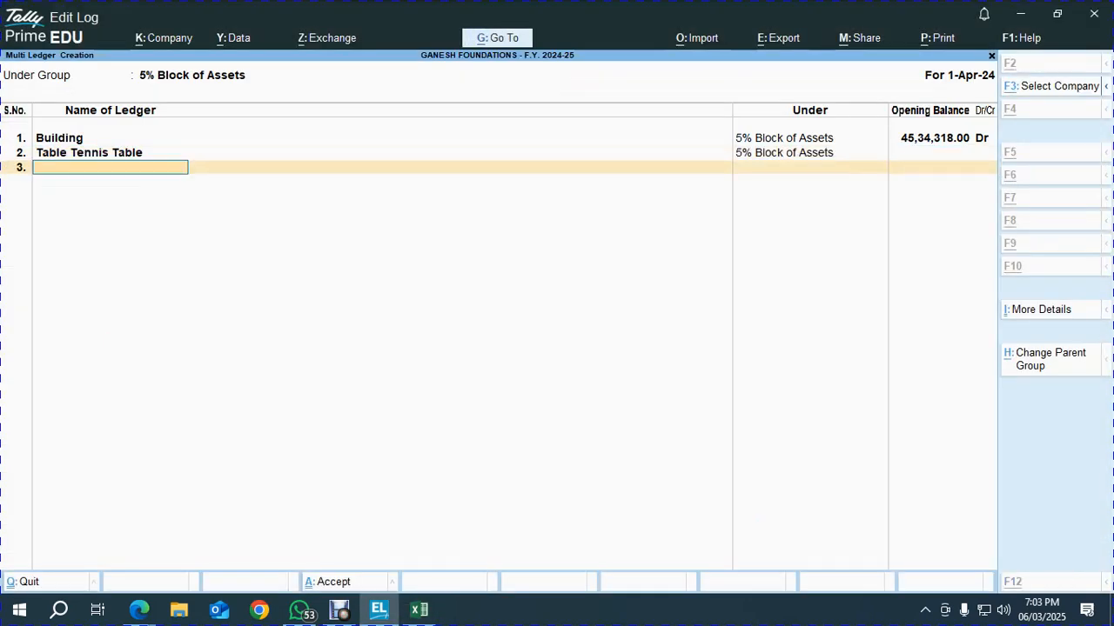
Add a Renovation of building ledger with opening balance 67,53,873 and save the three ledgers
key(alt+Tab)
key(Down)
key(ctrl+c)
key(alt+Tab)
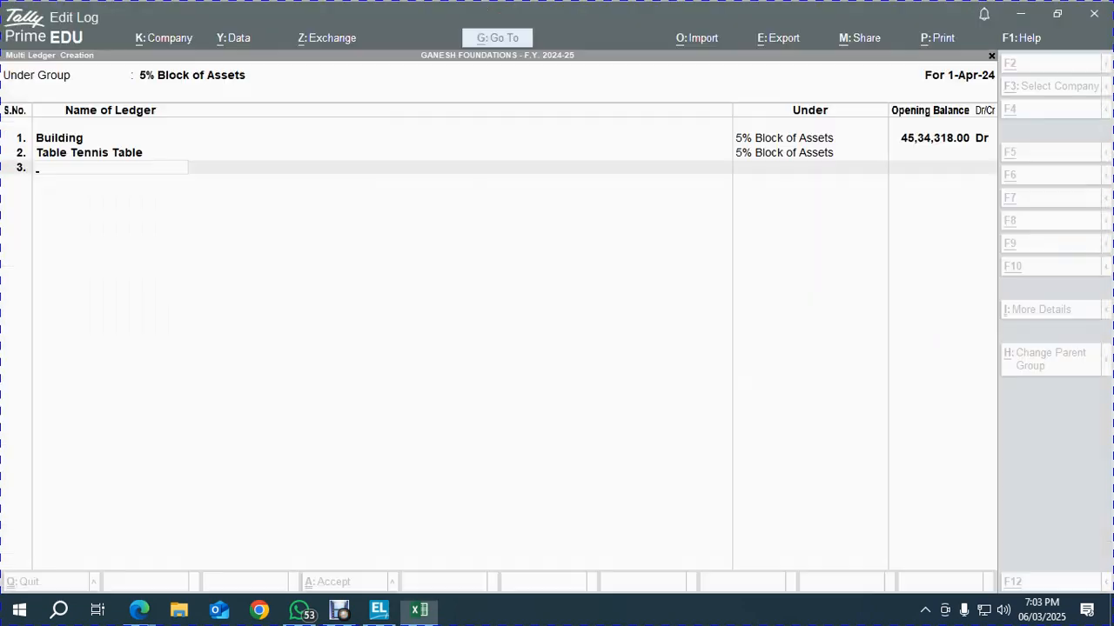
key(ctrl+alt+v)
key(Return)
key(Return)
key(alt+Tab)
key(Right)
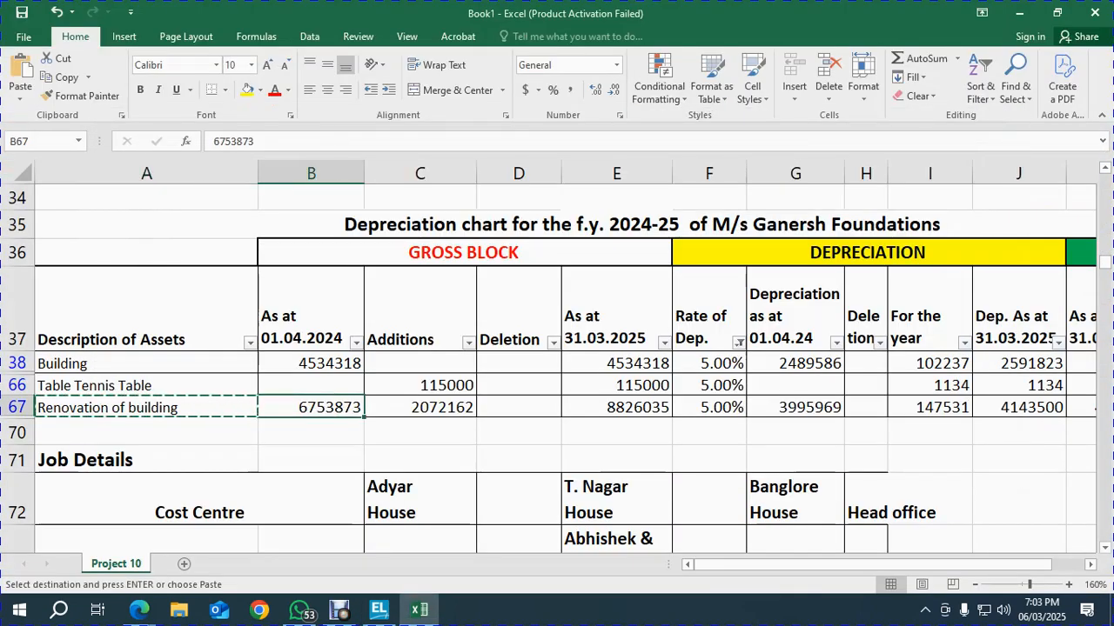
key(ctrl+c)
key(alt+Tab)
key(ctrl+alt+v)
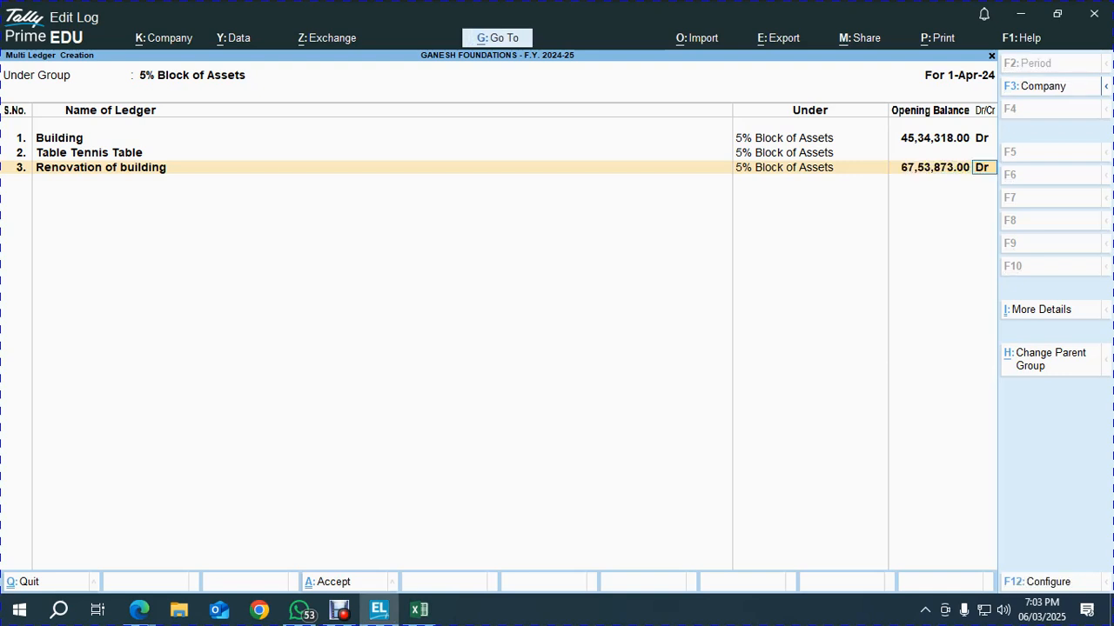
key(Return)
key(Return)
key(Return)
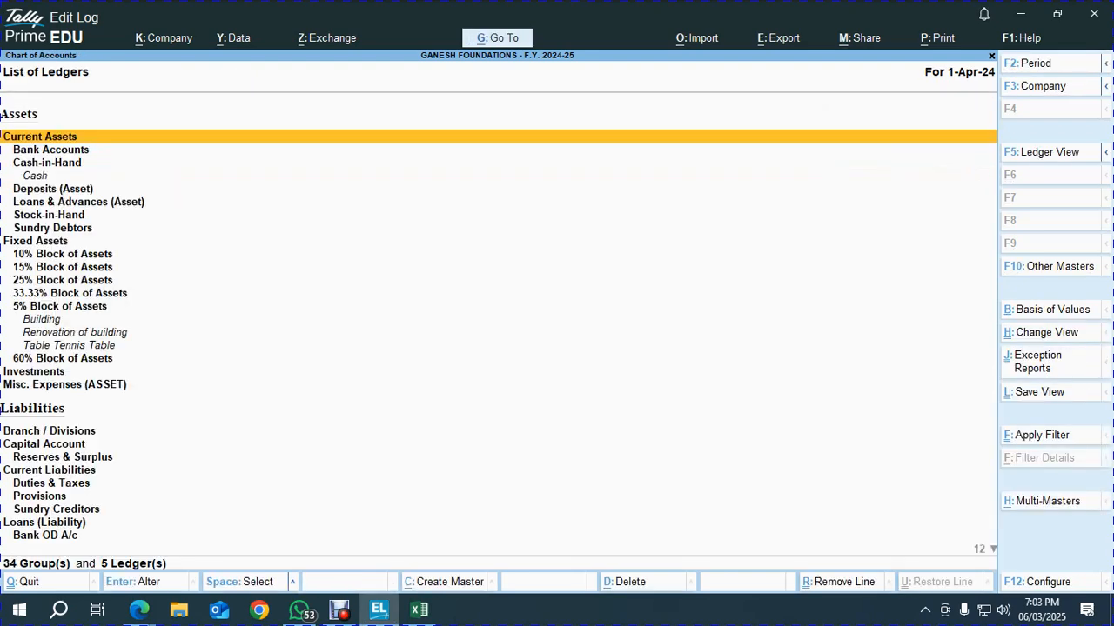
key(alt+h)
Choose 10% Block of Assets as the group for multi-ledger creation
key(Return)
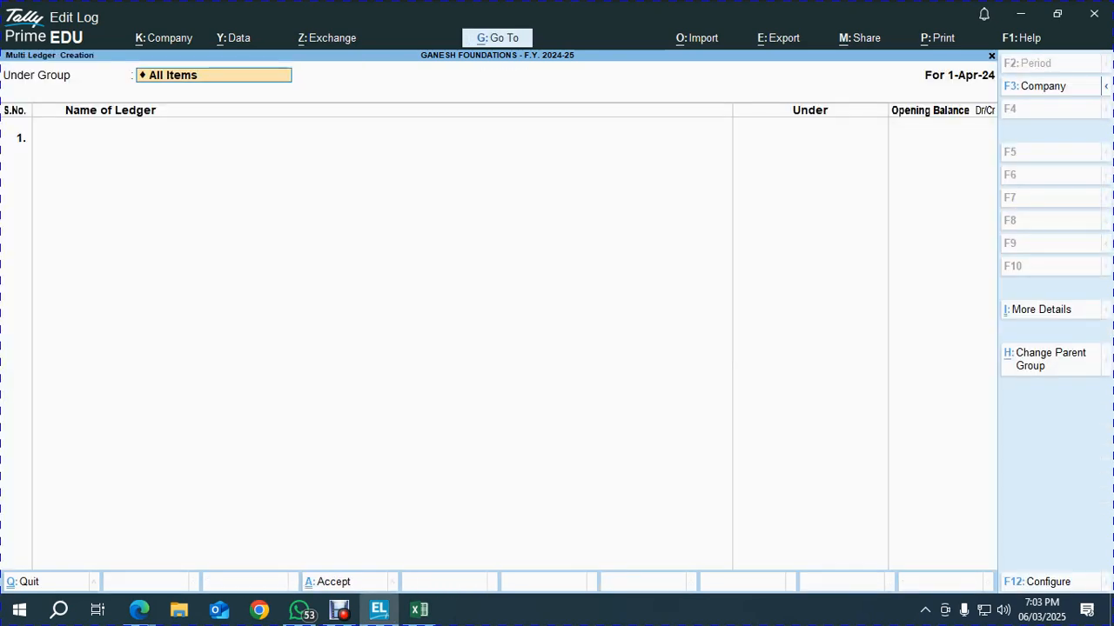
text(10)
key(Return)
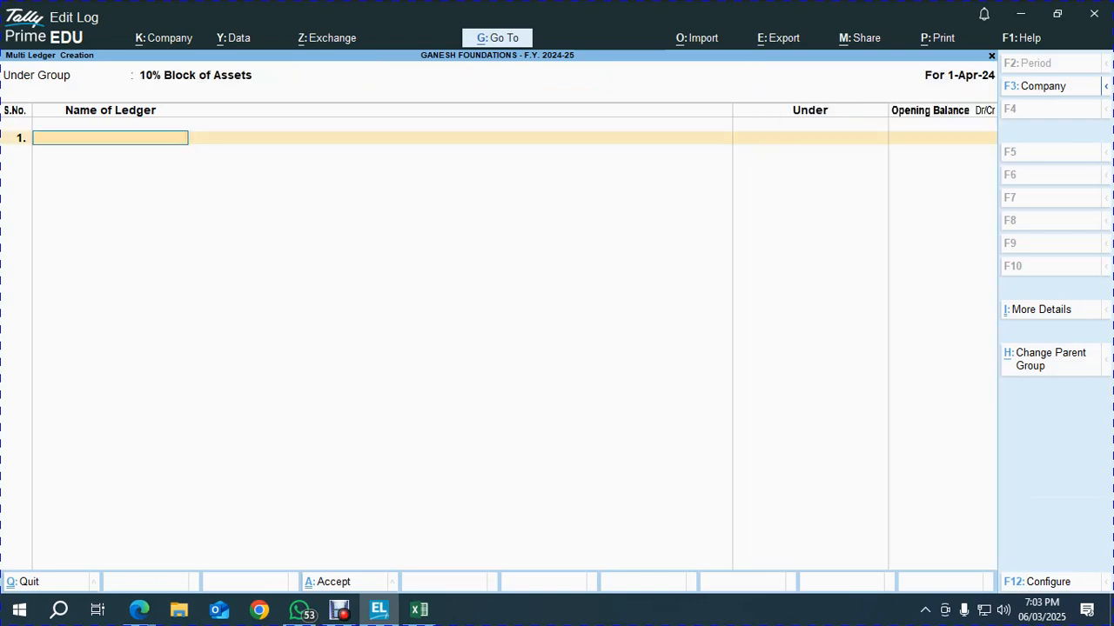
key(alt+Tab)
Filter the sheet's Rate of Dep. column to 10.00%, unticking 5.00%
key(Up)
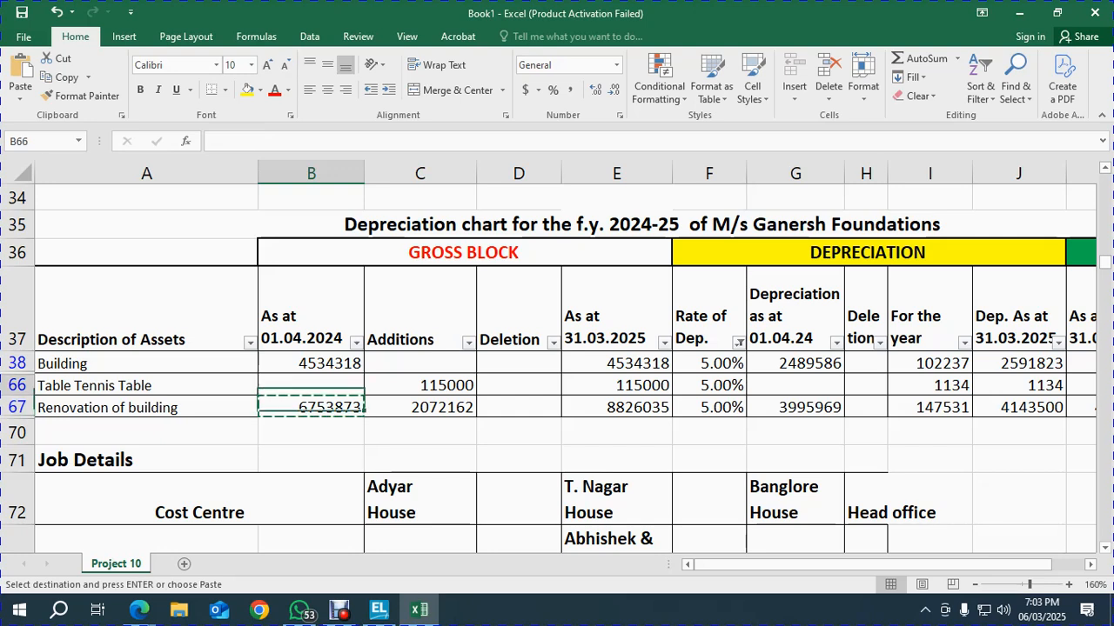
key(Right)
key(Right)
key(Right)
key(Right)
key(Right)
key(Up)
key(Up)
key(Up)
key(Left)
key(Down)
key(Down)
key(Right)
key(Up)
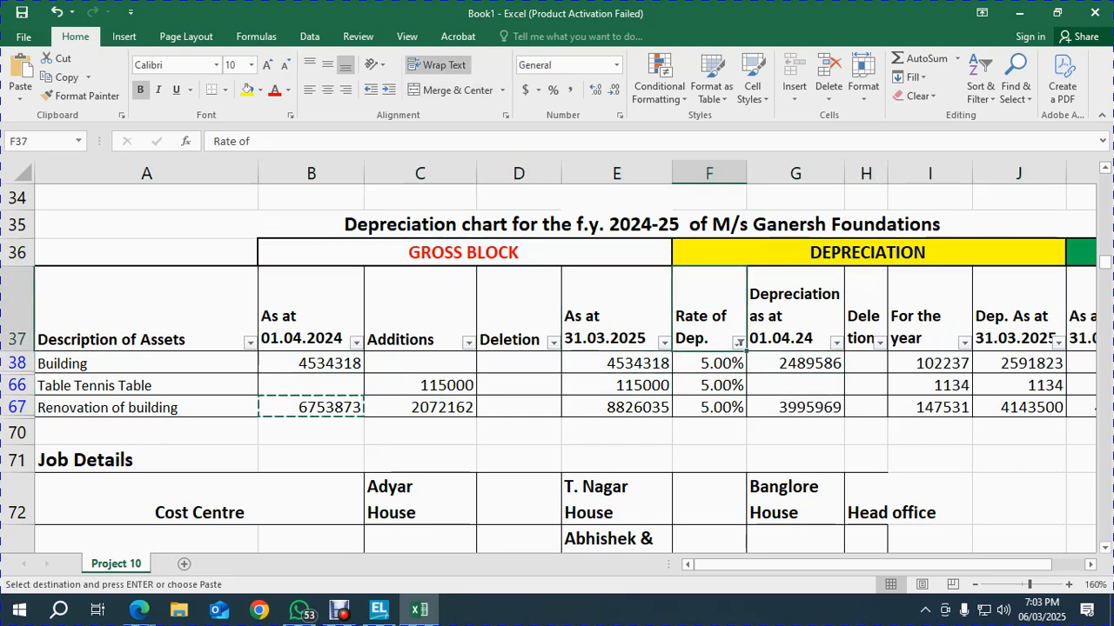
key(alt+Down)
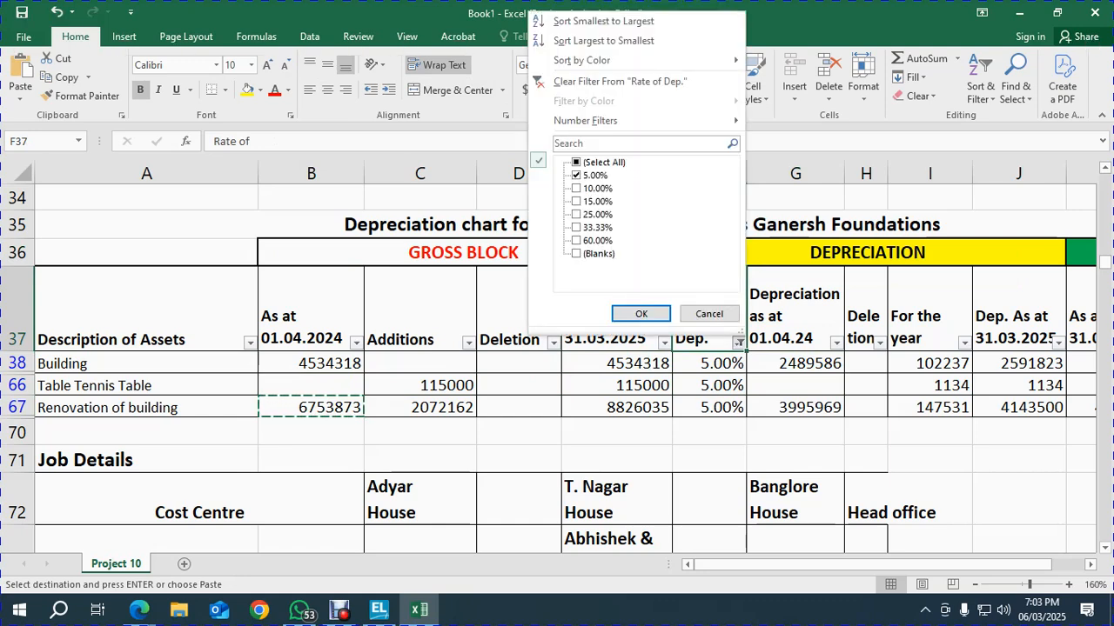
key(Down)
key(Down)
key(Down)
key(Down)
key(Down)
key(Down)
key(Down)
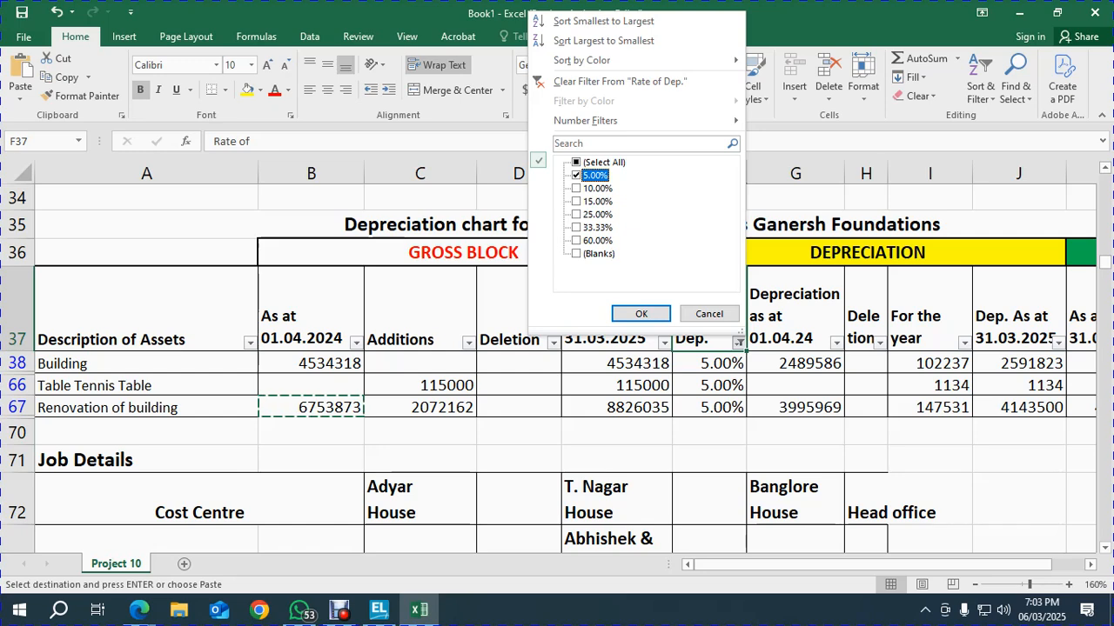
key(space)
key(Down)
key(space)
key(Return)
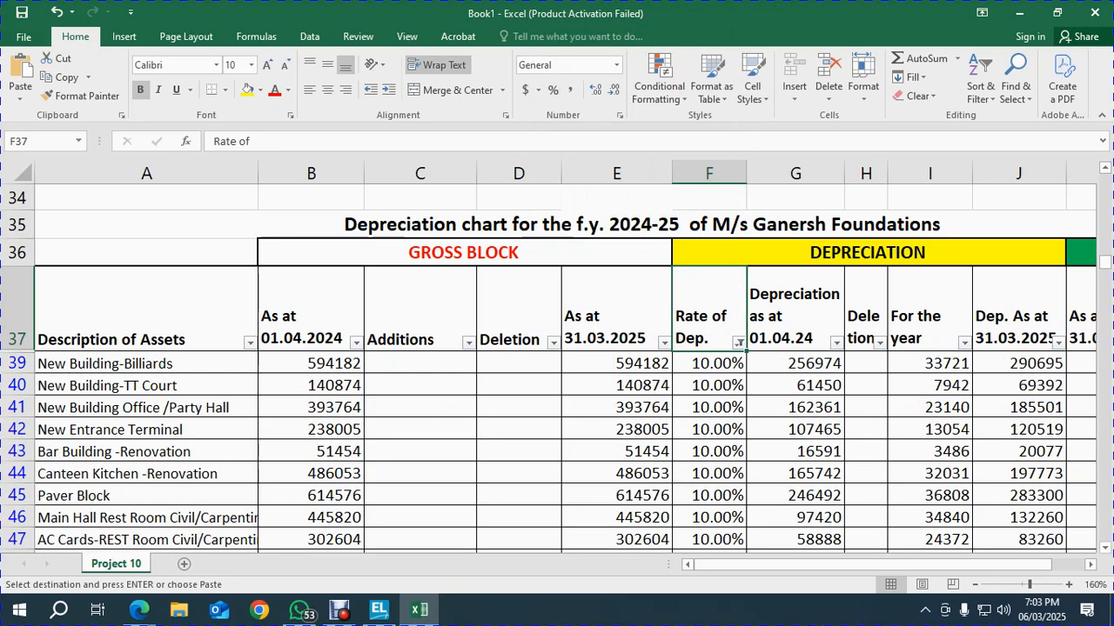
Reset the sheet's filtering and reapply the Rate of Dep. filter to show only 10.00% assets
click(981, 80)
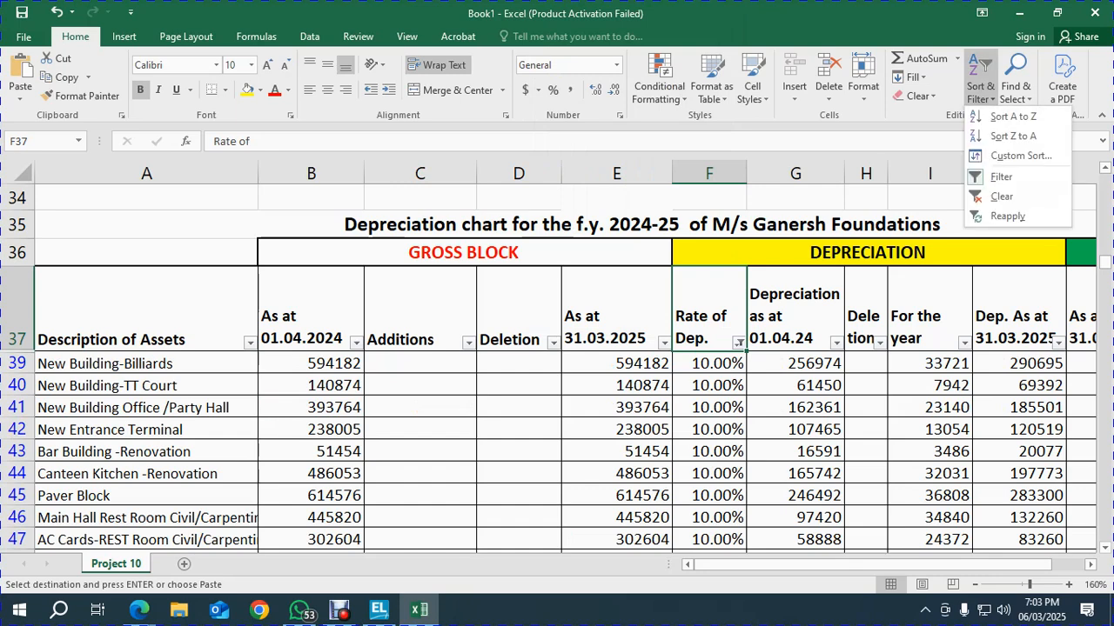
click(1006, 177)
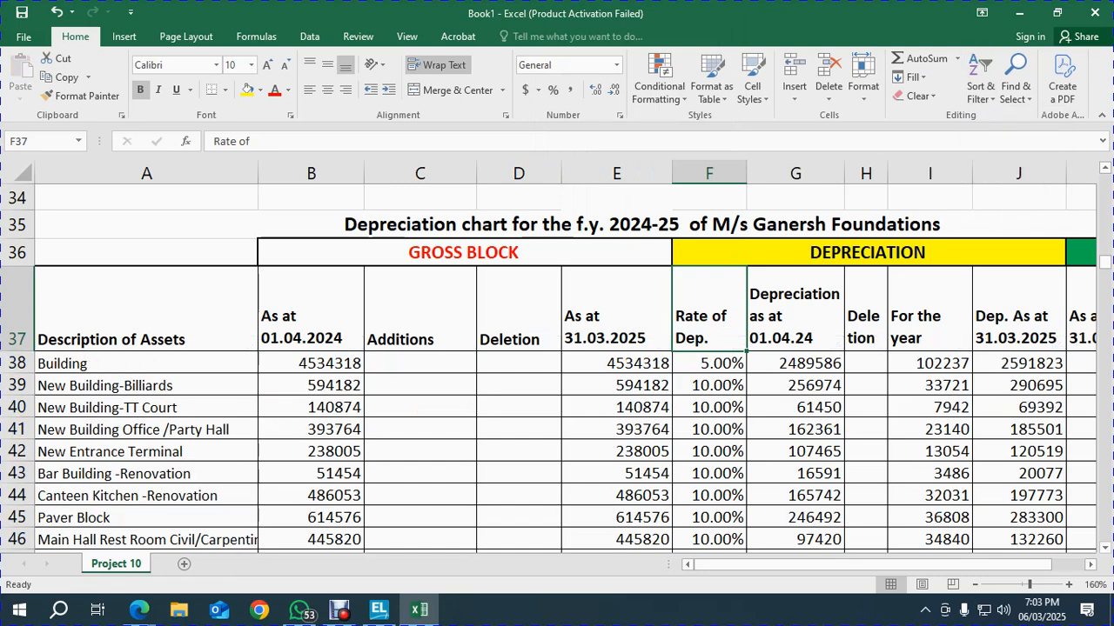
click(981, 80)
click(1005, 177)
click(980, 80)
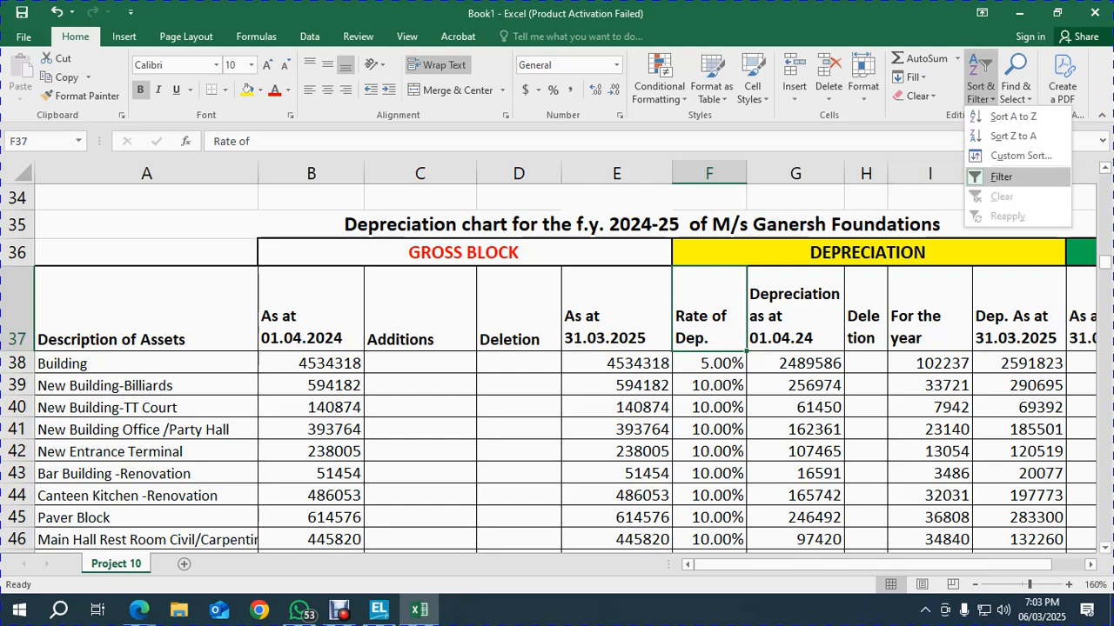
click(1001, 177)
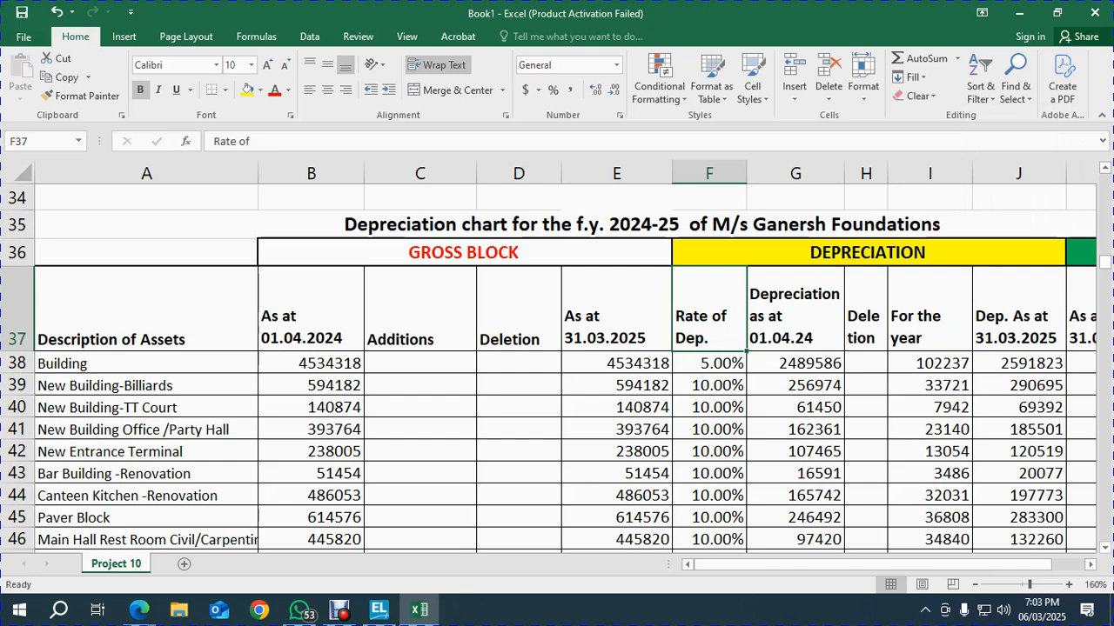
click(980, 80)
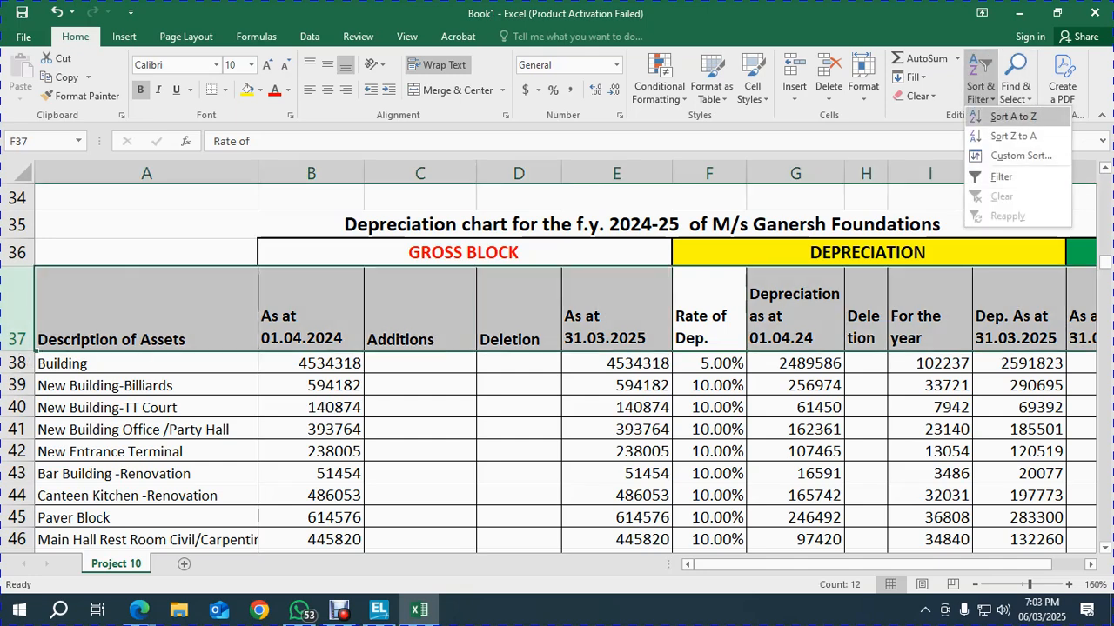
click(1000, 177)
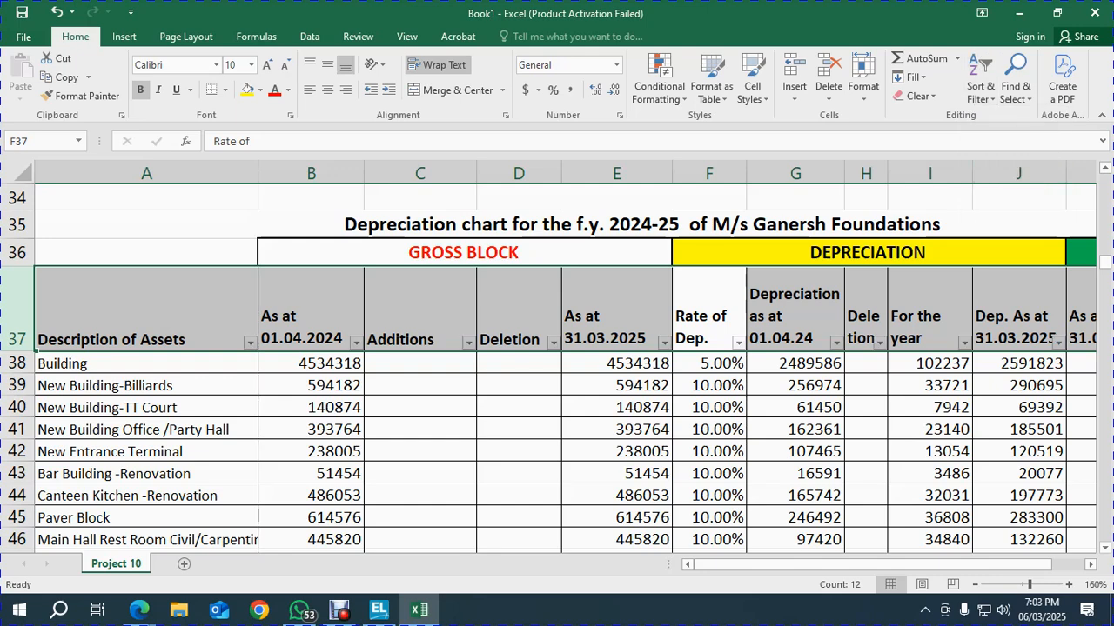
key(alt+Down)
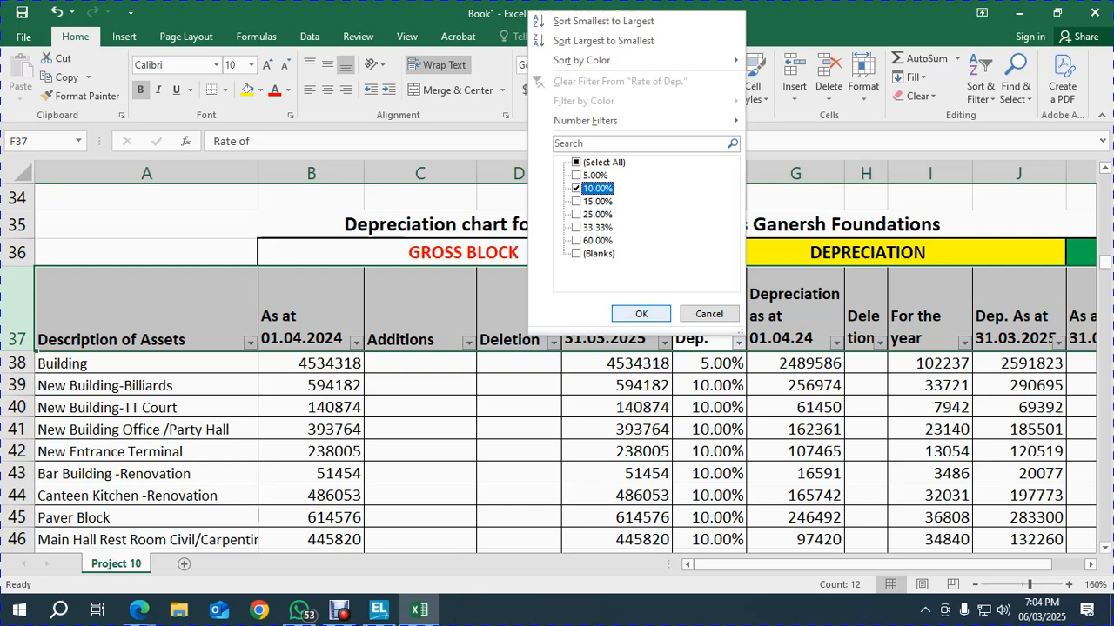
key(Return)
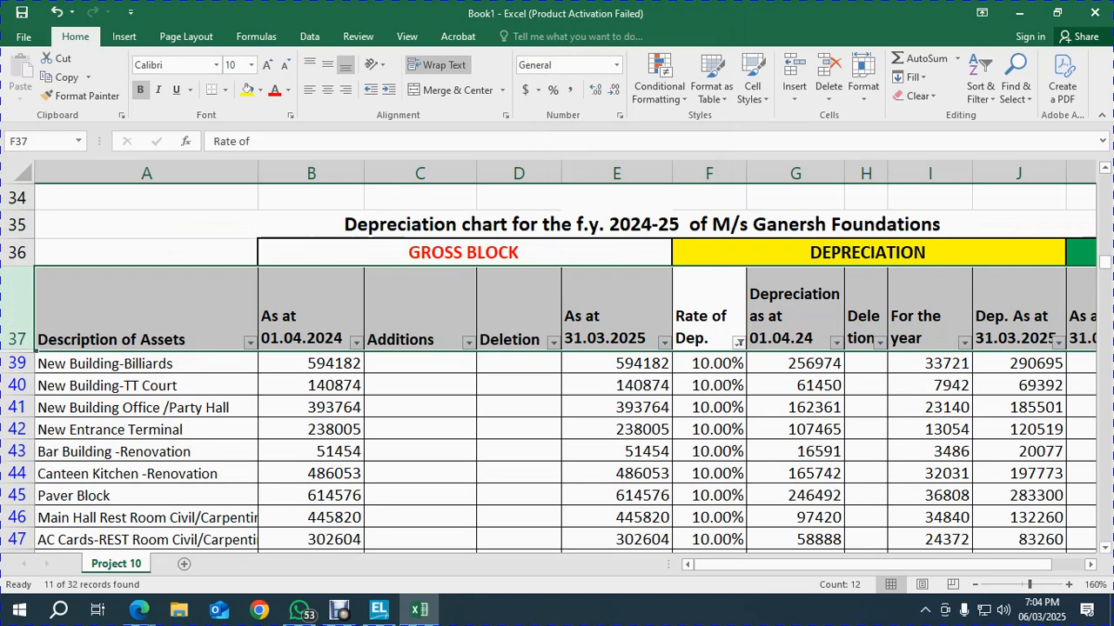
Add ledger New Building-Billiards with opening balance 594182
click(310, 364)
scroll(557, 366, down, 1)
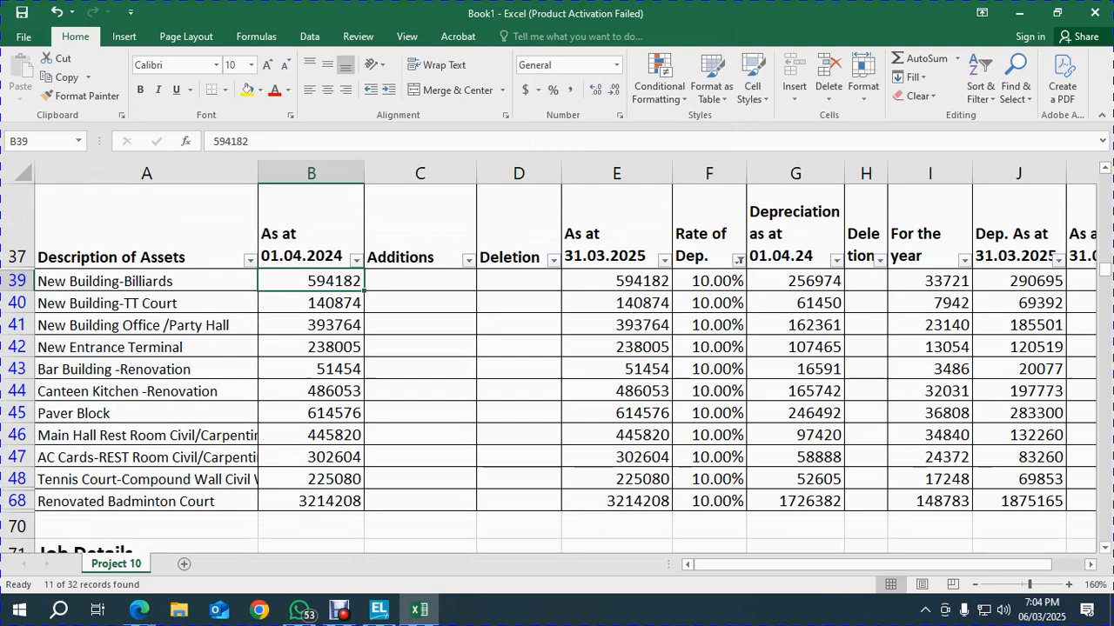
click(146, 281)
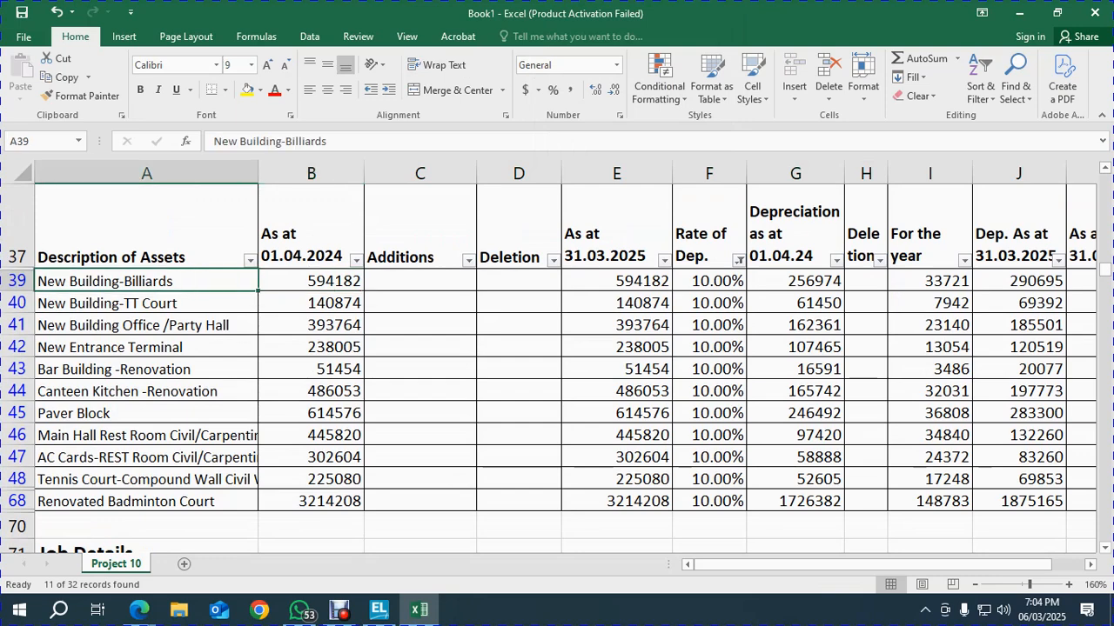
key(ctrl+c)
key(alt+Tab)
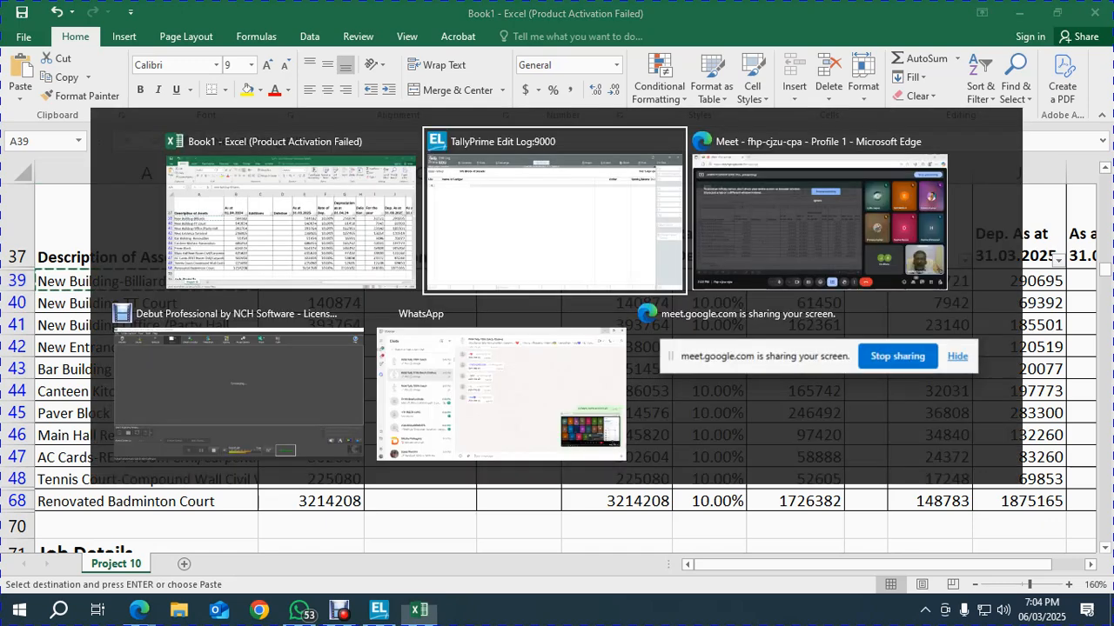
key(alt+Tab)
click(310, 281)
key(ctrl+c)
key(alt+Tab)
key(ctrl+v)
key(Return)
Add ledger New Building-TT Court with opening balance 140874
key(alt+Tab)
click(311, 302)
click(146, 303)
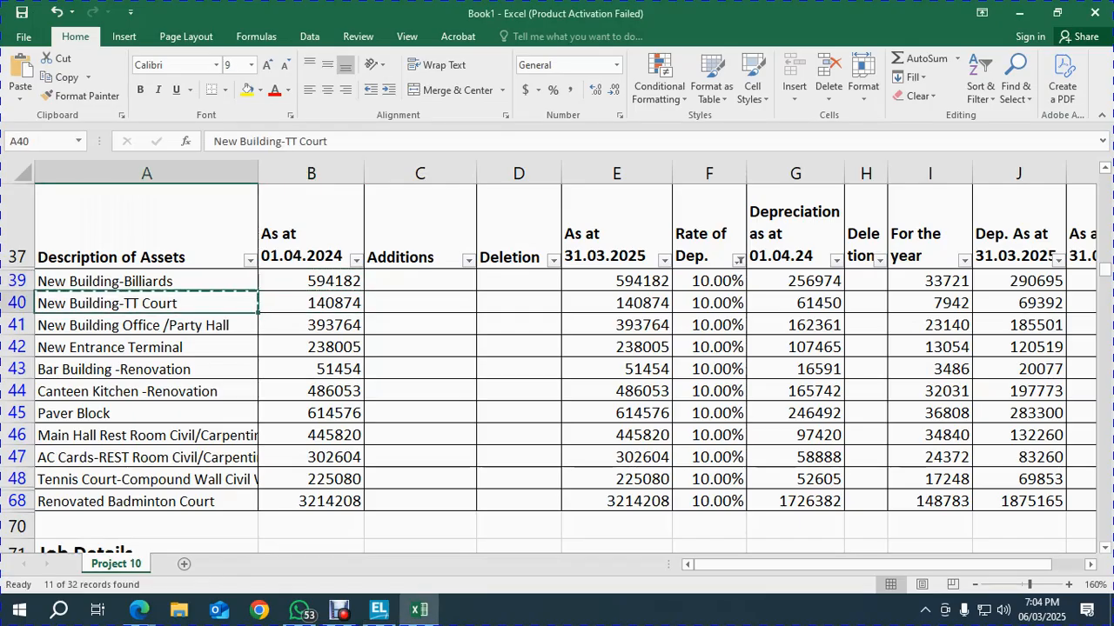
key(ctrl+c)
key(alt+Tab)
key(ctrl+v)
key(alt+Tab)
click(311, 303)
key(alt+Tab)
key(ctrl+v)
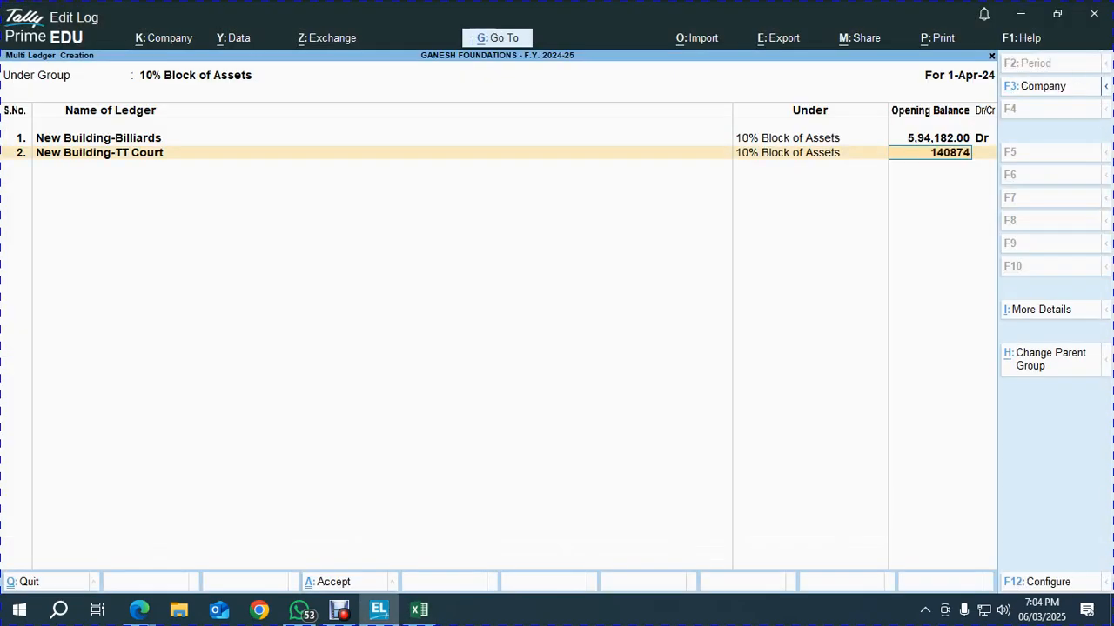
key(Return)
key(alt+Tab)
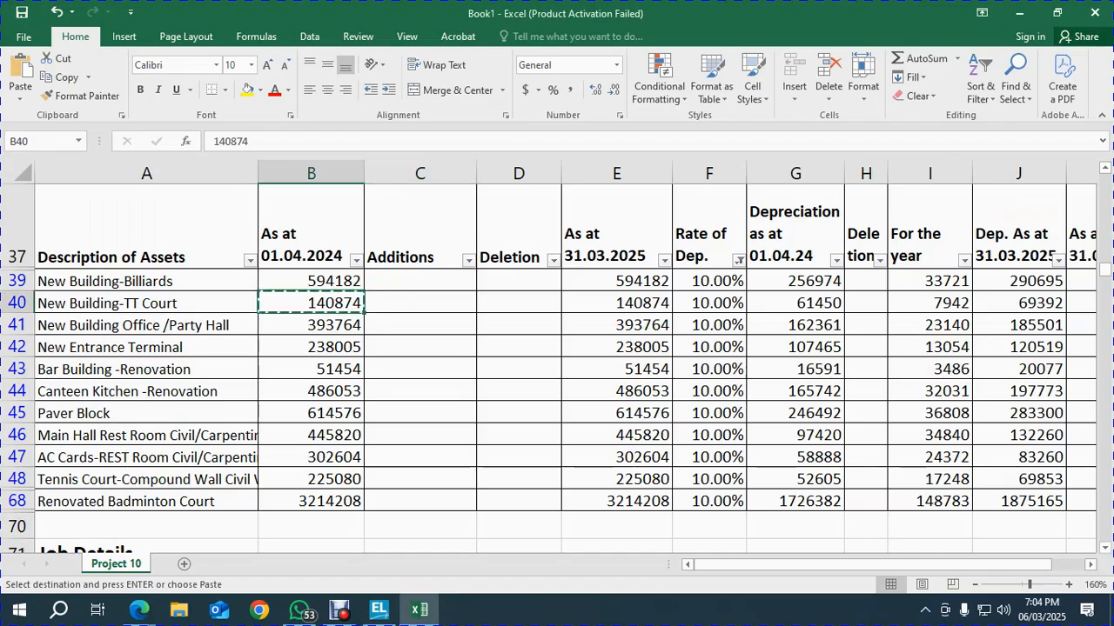
Add ledger New Building Office /Party Hall with opening balance 393764
click(311, 324)
click(147, 325)
key(alt+Tab)
key(ctrl+v)
key(Return)
key(alt+Tab)
click(311, 325)
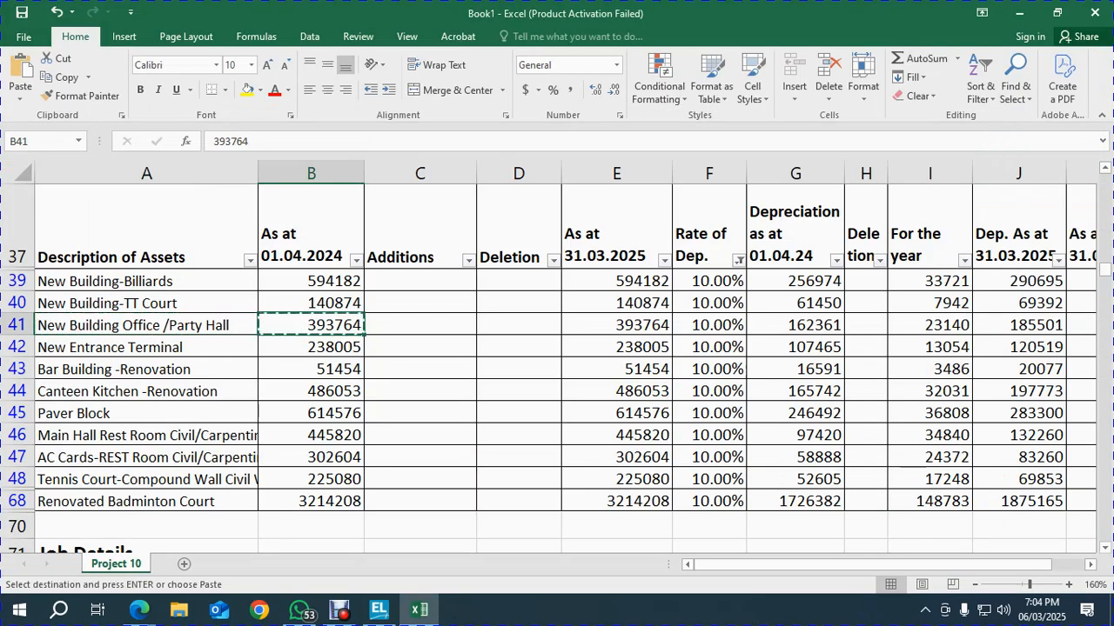
key(alt+Tab)
key(ctrl+v)
key(Return)
key(alt+Tab)
Add ledger New Entrance Terminal with opening balance 238005
click(146, 346)
key(ctrl+c)
key(alt+Tab)
key(ctrl+v)
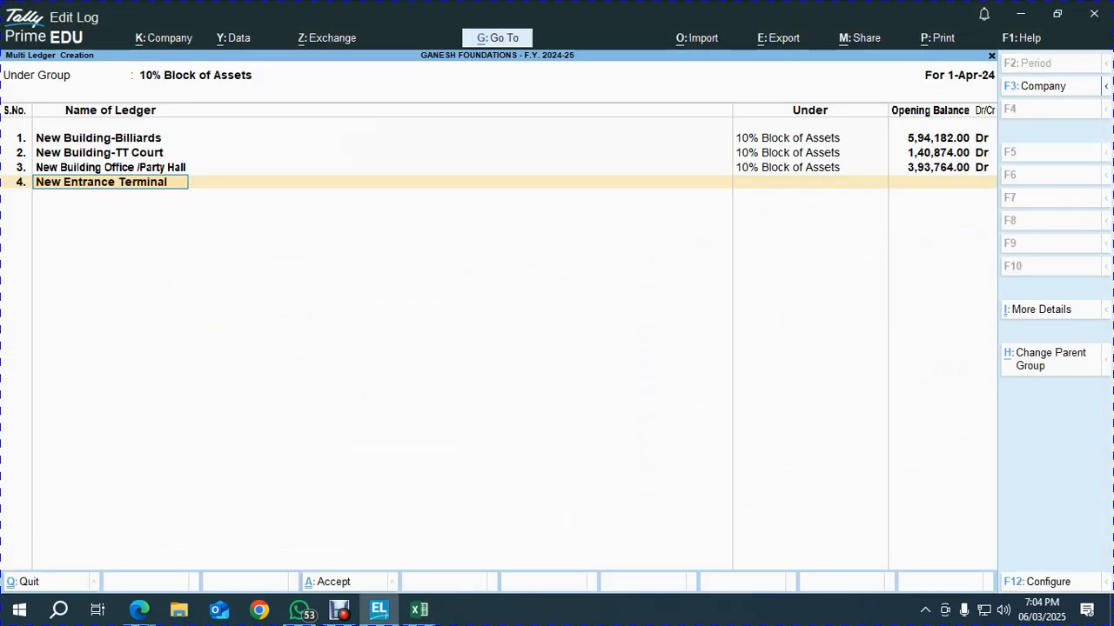
key(alt+Tab)
click(311, 347)
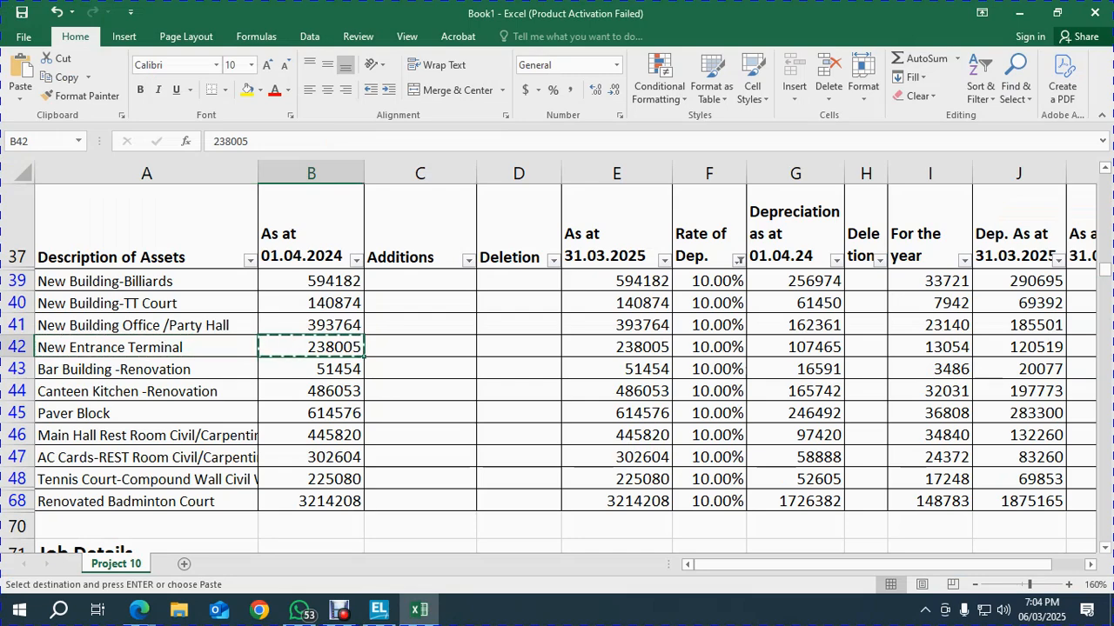
key(alt+Tab)
key(ctrl+v)
key(Return)
Add ledger Bar Building -Renovation with opening balance 51454
key(Return)
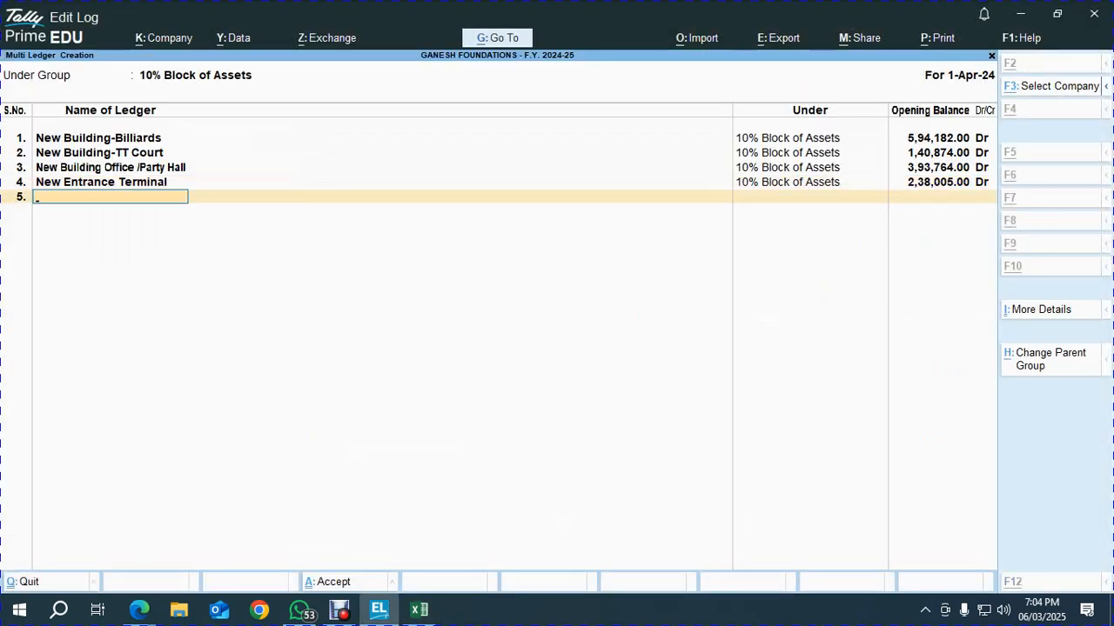
key(alt+Tab)
click(146, 369)
key(alt+Tab)
key(ctrl+v)
key(Return)
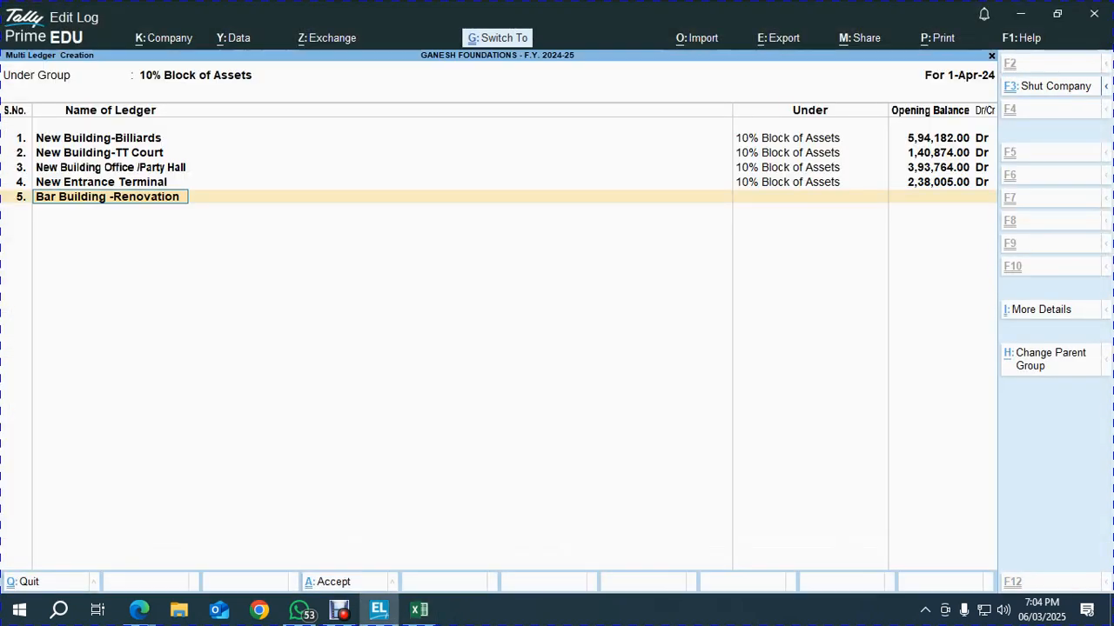
key(alt+Tab)
click(310, 369)
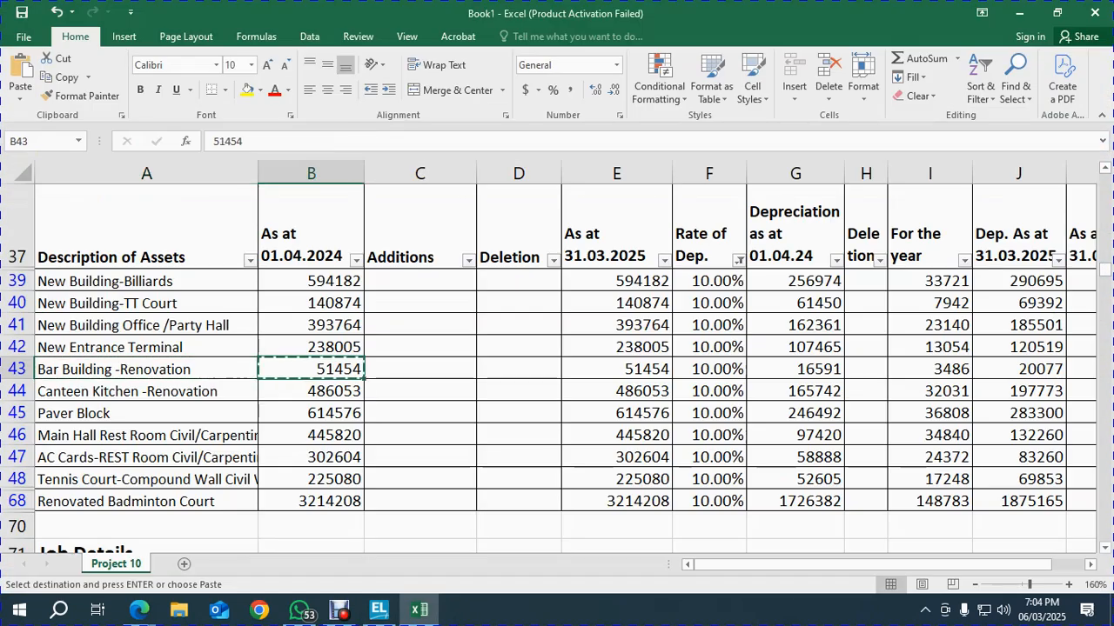
key(alt+Tab)
key(ctrl+v)
key(Return)
key(alt+Tab)
Add ledger Canteen Kitchen -Renovation with opening balance 486053
click(310, 390)
click(146, 390)
key(ctrl+c)
key(alt+Tab)
key(ctrl+v)
key(Return)
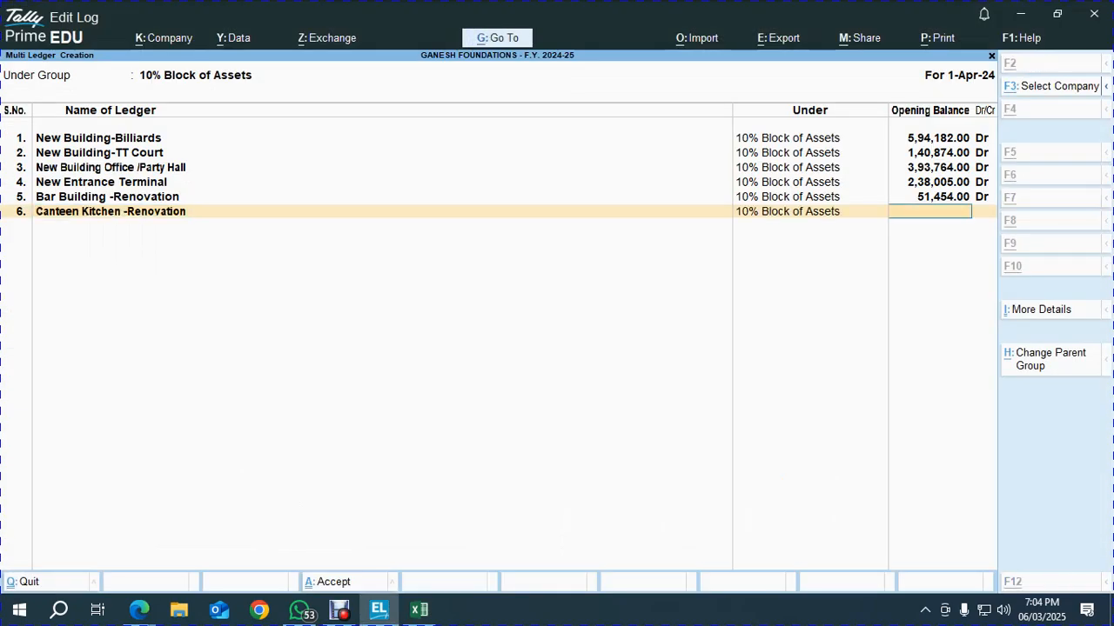
key(alt+Tab)
click(311, 391)
key(ctrl+c)
key(alt+Tab)
key(ctrl+v)
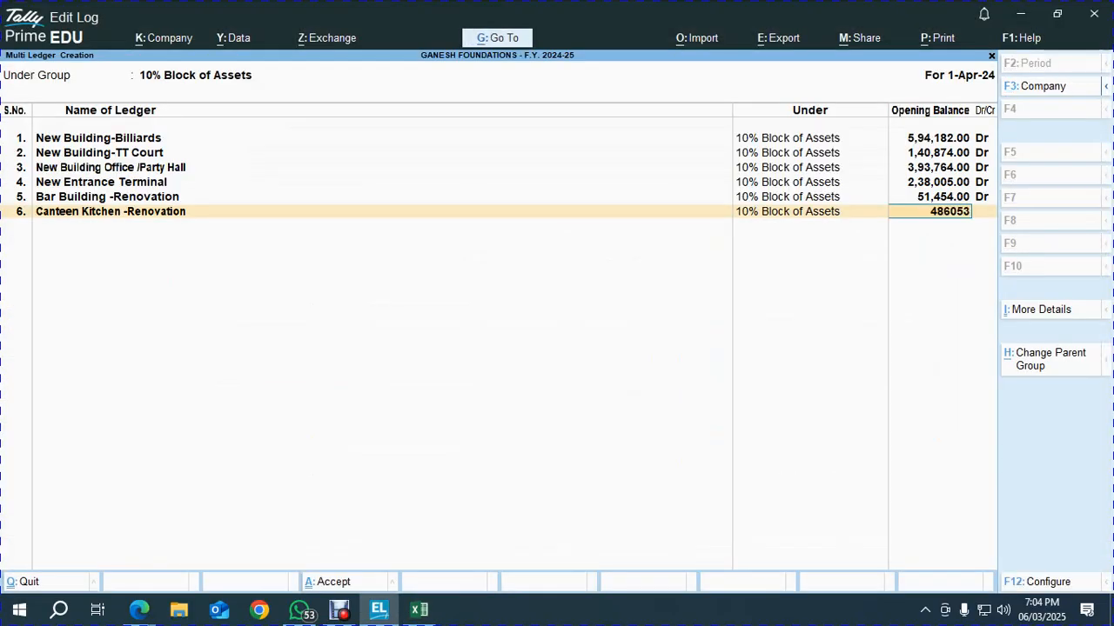
key(Return)
Add ledger Paver Block with opening balance 614576, removing a stray typed letter
key(alt+Tab)
click(146, 413)
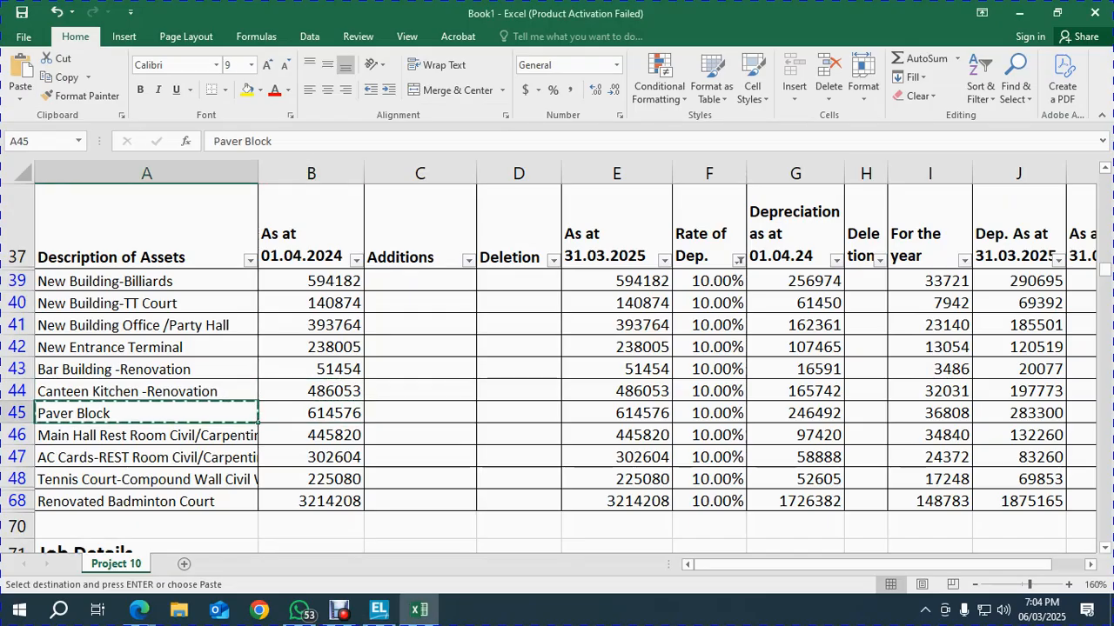
key(alt+Tab)
key(ctrl+v)
text(c)
key(Return)
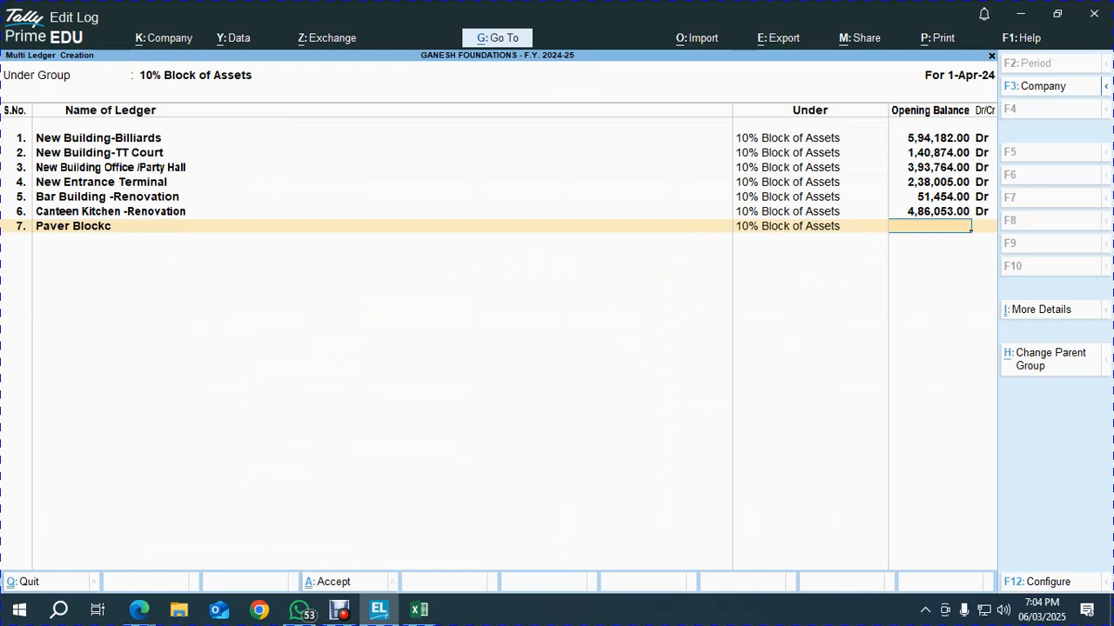
key(BackSpace)
key(alt+Tab)
click(311, 413)
key(alt+Tab)
key(ctrl+v)
key(Return)
key(alt+Tab)
Add ledger Main Hall Rest Room with opening balance 445820
click(419, 413)
key(Down)
key(Right)
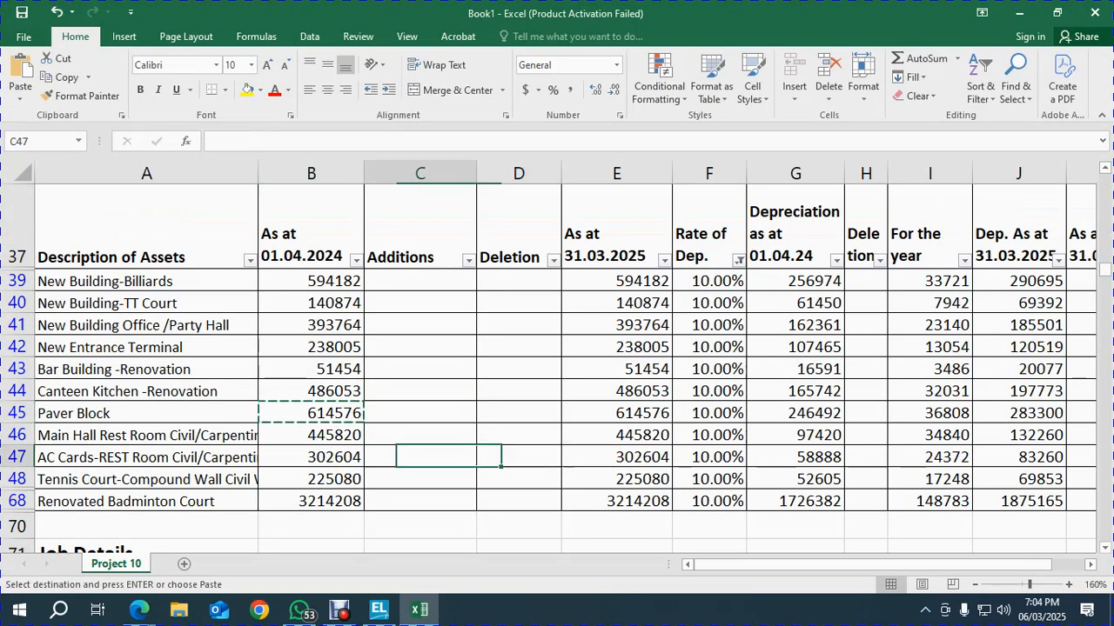
key(Left)
key(Left)
key(Left)
key(alt+Tab)
key(ctrl+v)
key(Return)
key(Return)
key(alt+Tab)
key(Right)
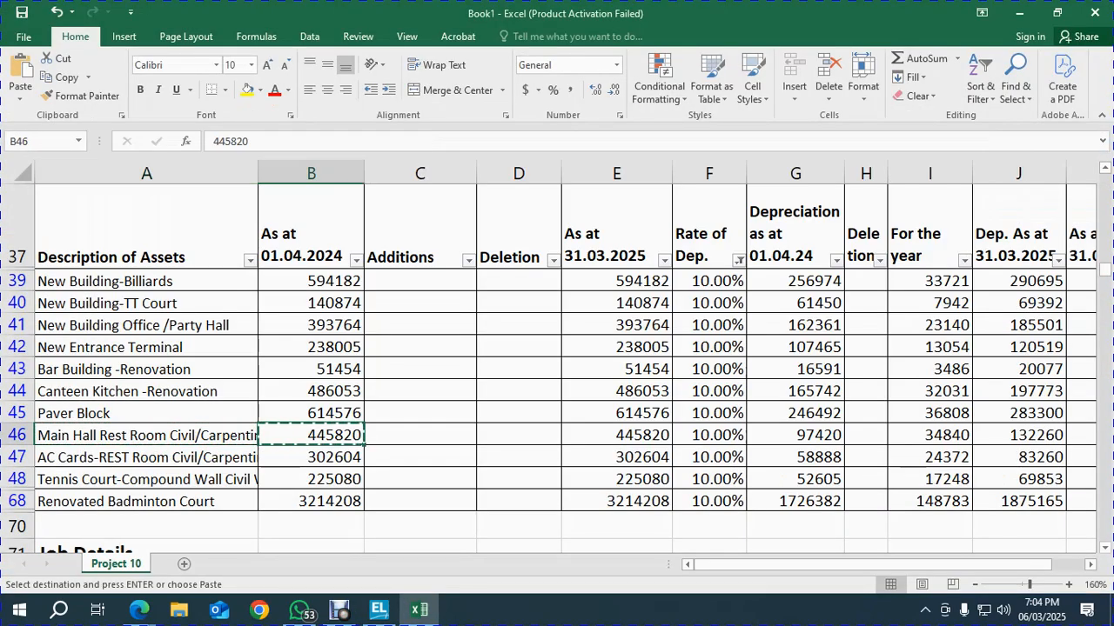
key(alt+Tab)
key(ctrl+v)
key(Return)
key(alt+Tab)
Add ledger AC Cards-REST Room with opening balance 302604
key(Down)
key(Left)
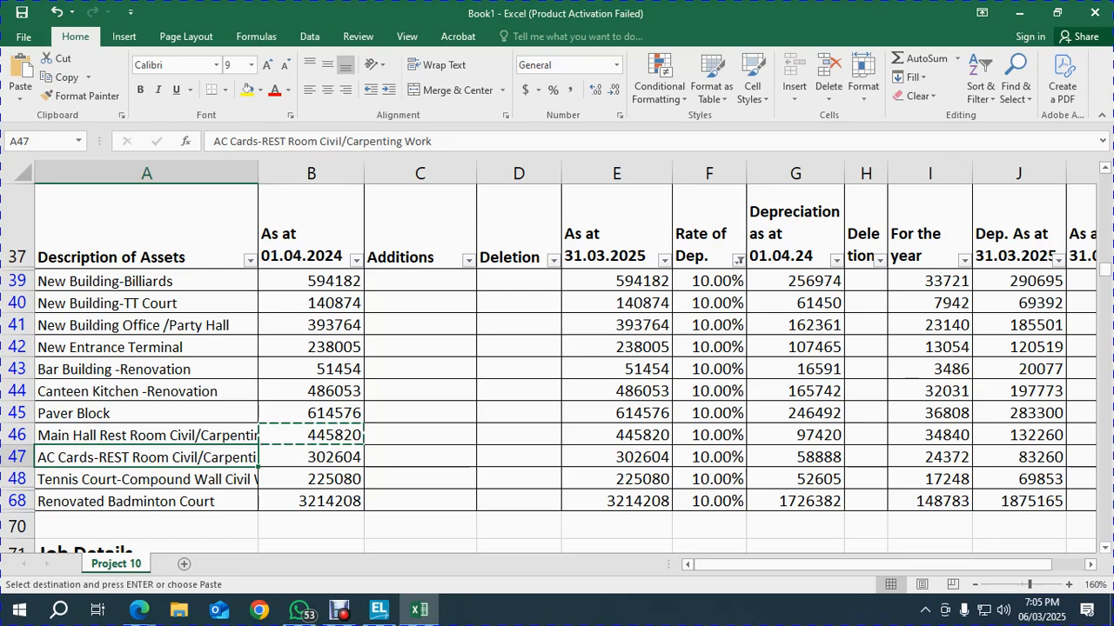
key(alt+Tab)
key(ctrl+v)
key(Return)
key(Return)
key(alt+Tab)
key(Right)
key(ctrl+c)
key(alt+Tab)
key(ctrl+v)
key(Return)
Add ledger Tennis Court with opening balance 225080
key(alt+Tab)
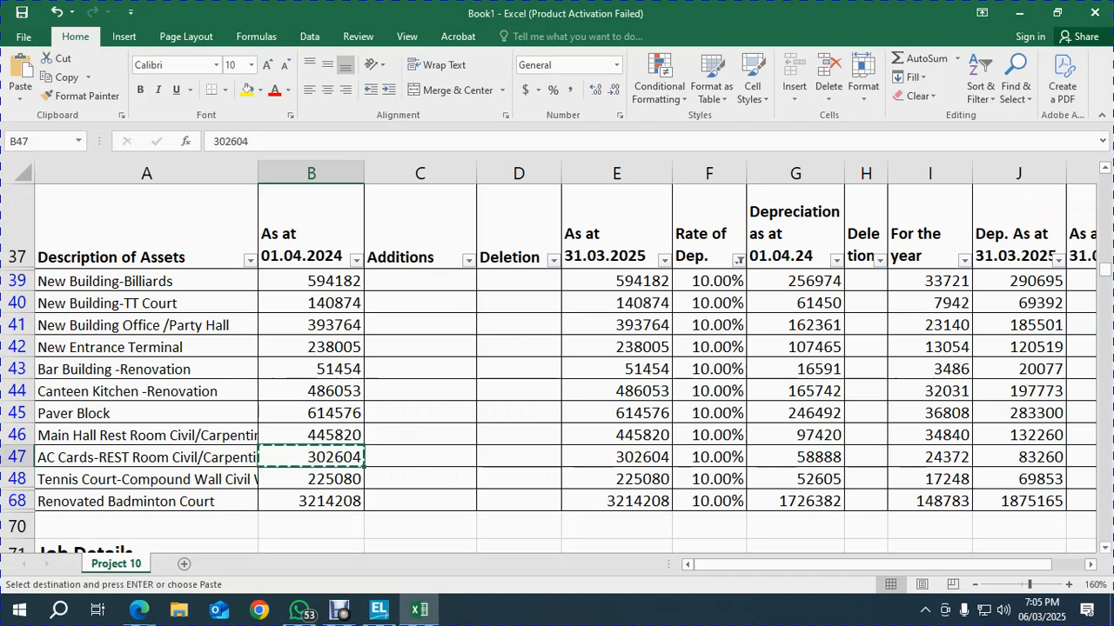
key(Down)
key(Left)
key(alt+Tab)
key(ctrl+v)
key(Return)
key(Return)
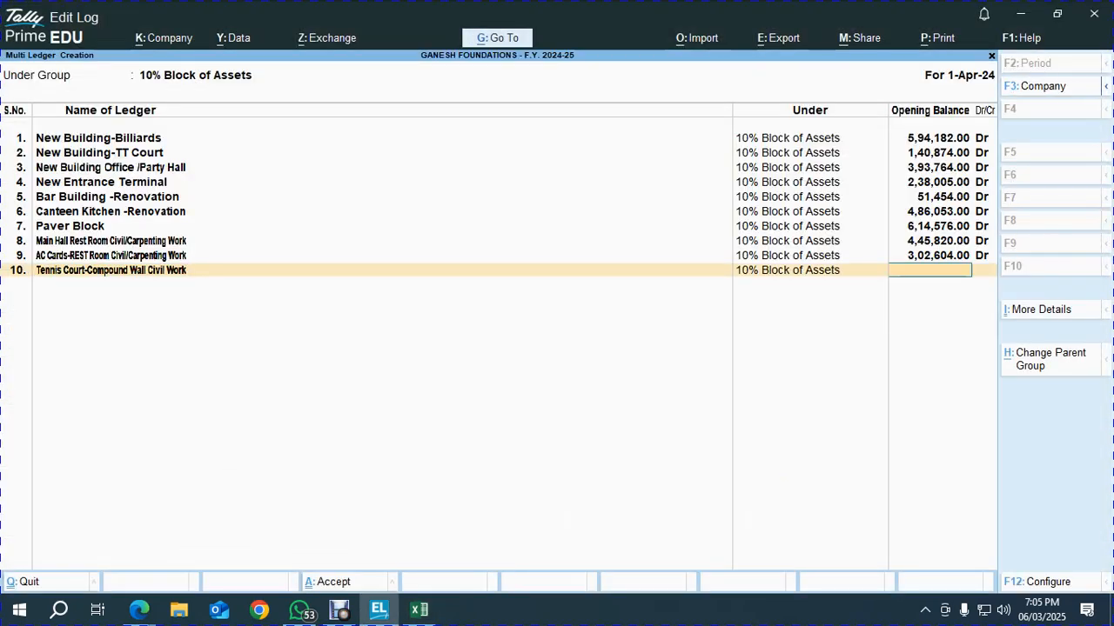
key(alt+Tab)
key(Right)
key(ctrl+c)
key(alt+Tab)
key(ctrl+v)
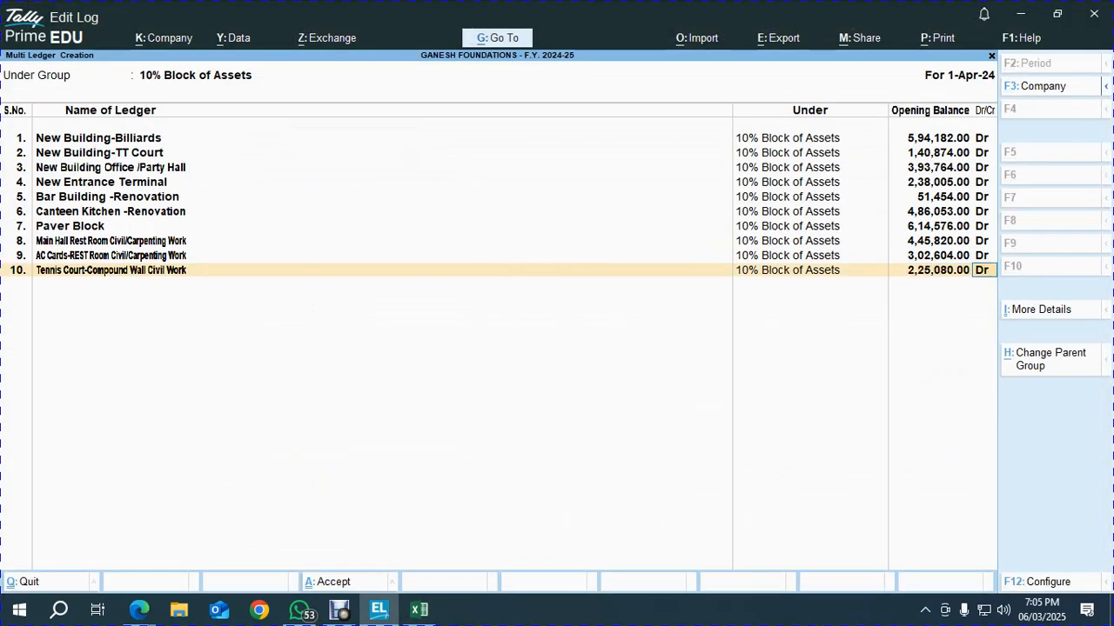
key(Return)
Add ledger Renovated Badminton Court with opening balance 3214208, then confirm the entries
key(alt+Tab)
key(Down)
key(Left)
key(ctrl+c)
key(alt+Tab)
key(ctrl+v)
key(Return)
key(Return)
key(alt+Tab)
key(Right)
key(ctrl+c)
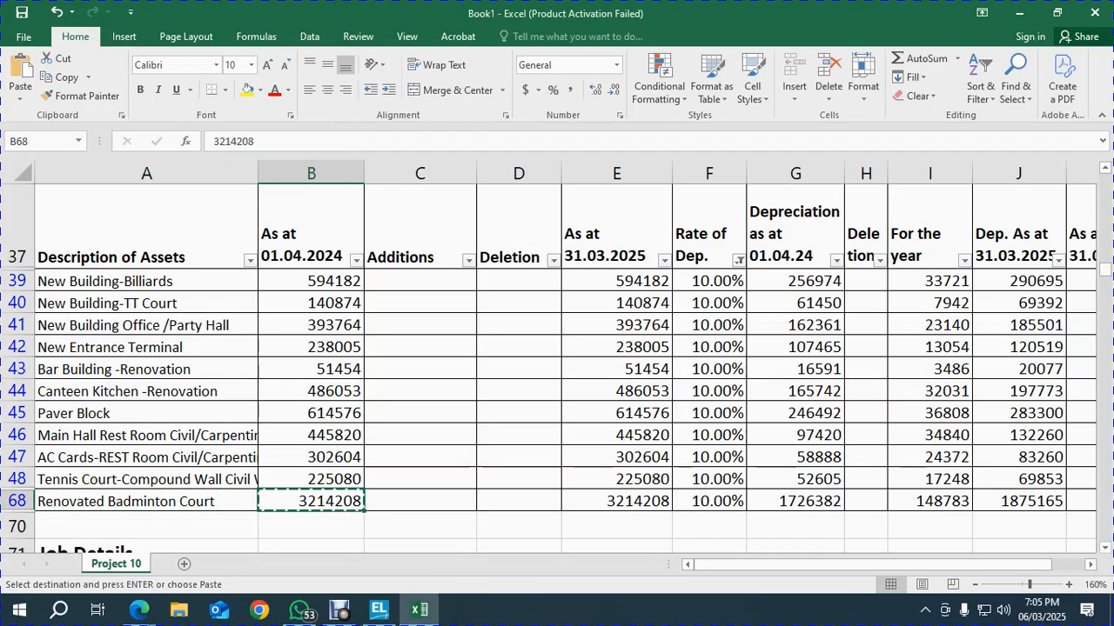
key(alt+Tab)
key(ctrl+v)
key(Return)
key(Return)
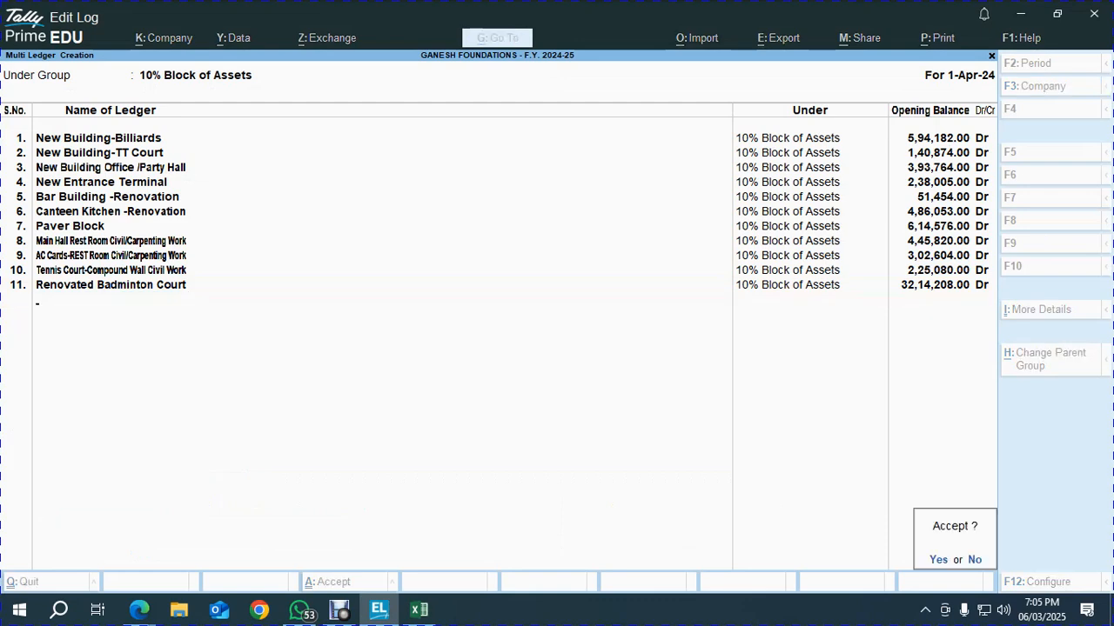
key(Return)
Start Multi Ledger Creation with 15% Block of Assets as the group
key(alt+h)
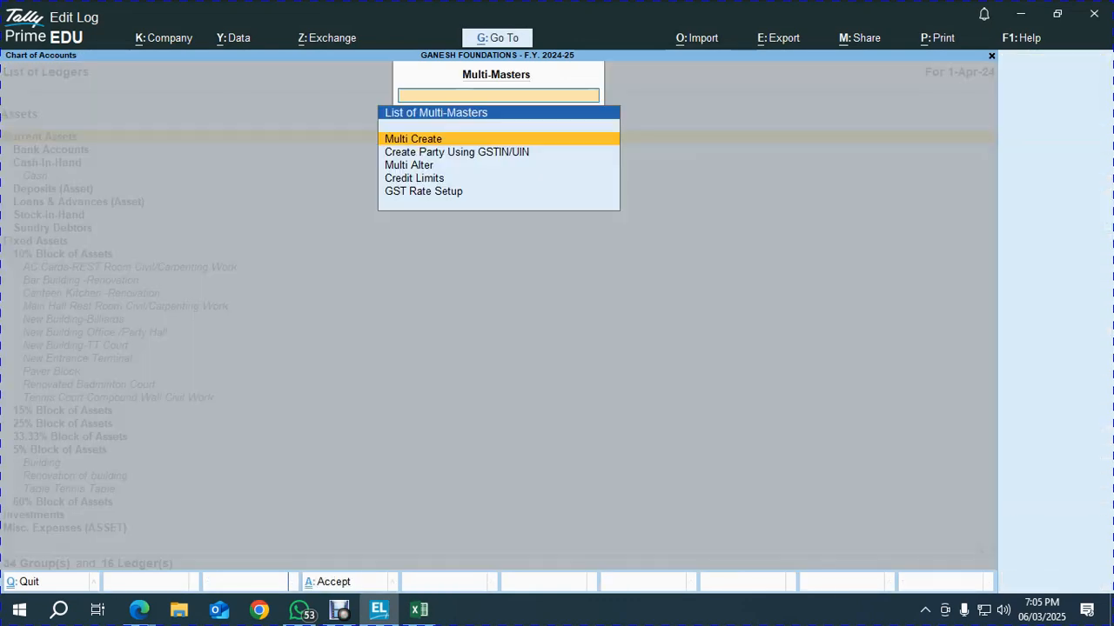
key(Return)
text(15% Block of Assets)
key(Return)
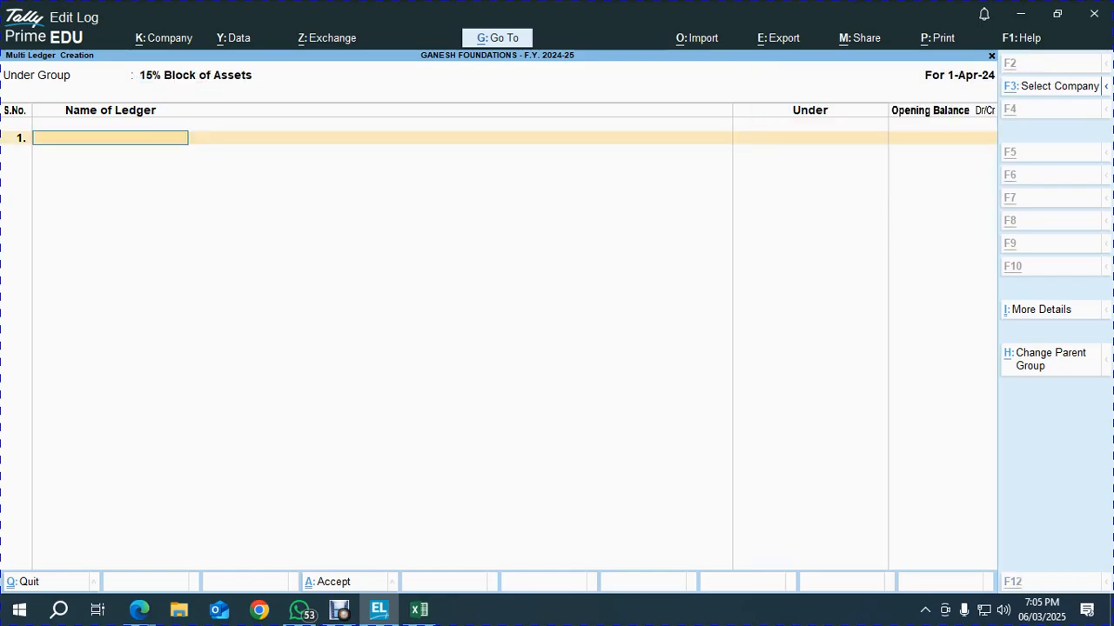
Filter the Excel asset sheet's Rate of Dep. column to show only 15.00% assets
key(alt+Tab)
click(311, 435)
click(615, 435)
key(Right)
key(Right)
key(Up)
key(Up)
key(Up)
key(Up)
key(Up)
key(Up)
key(Up)
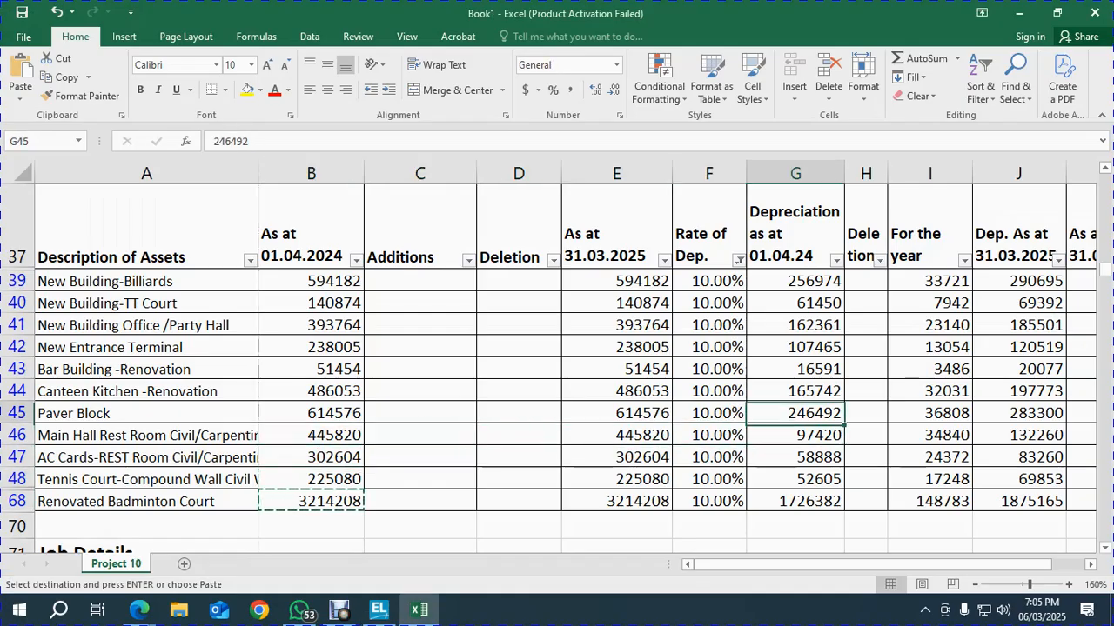
key(Left)
key(Up)
key(alt+Down)
key(Down)
key(Down)
key(Down)
key(Down)
key(Down)
key(Down)
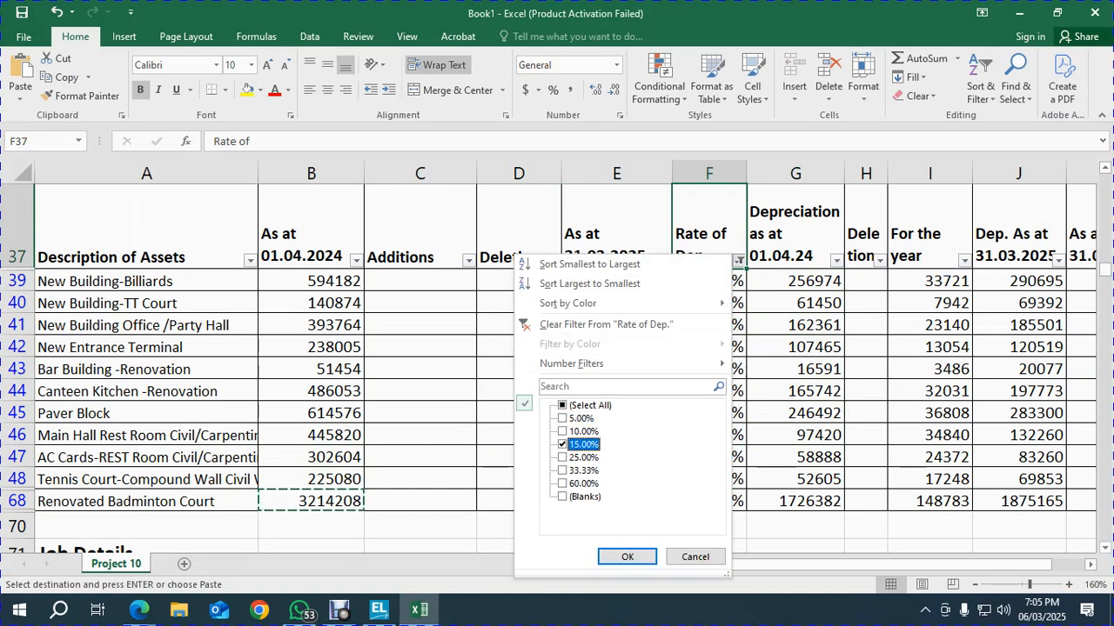
key(Return)
key(Left)
key(Left)
key(Left)
key(Left)
key(Left)
key(Down)
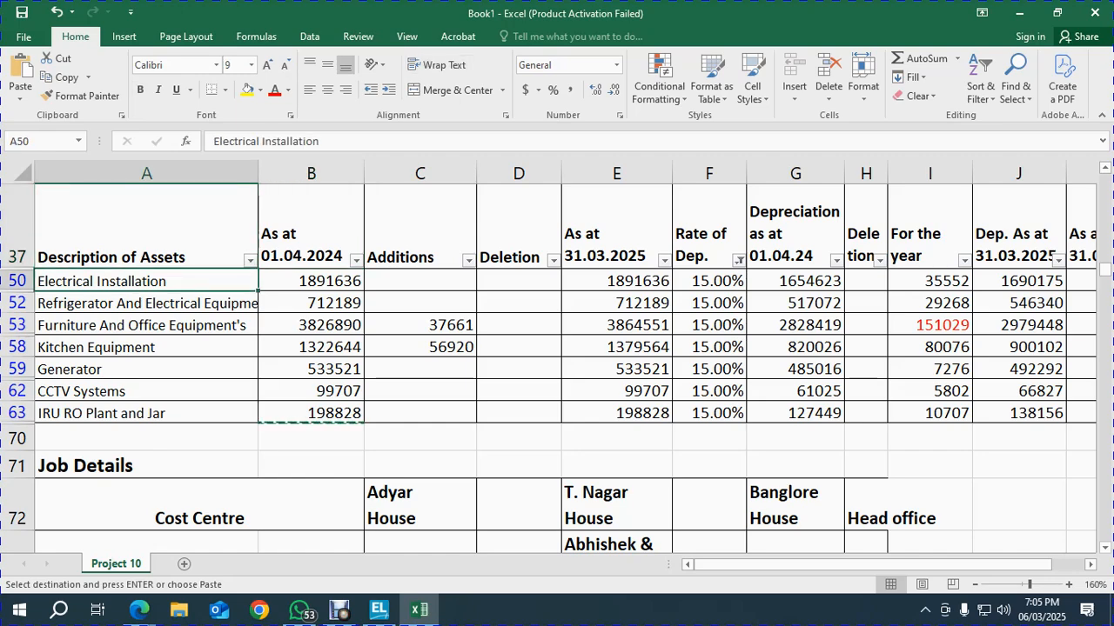
Add ledger Electrical Installation with an opening balance of 18,91,636 from Excel
key(alt+Tab)
key(ctrl+v)
key(alt+Tab)
key(Right)
key(ctrl+c)
key(alt+Tab)
key(ctrl+v)
key(Return)
Add ledger Refrigerator And Electrical Equipment with an opening balance of 7,12,189
key(Return)
key(alt+Tab)
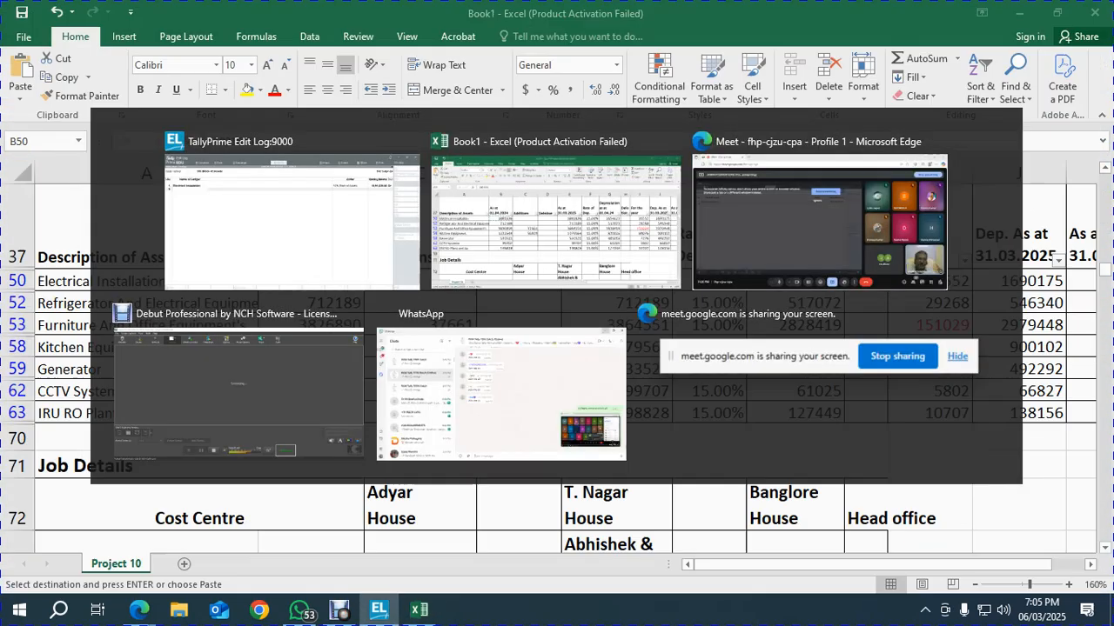
key(Down)
key(Left)
key(alt+Tab)
key(ctrl+v)
key(Return)
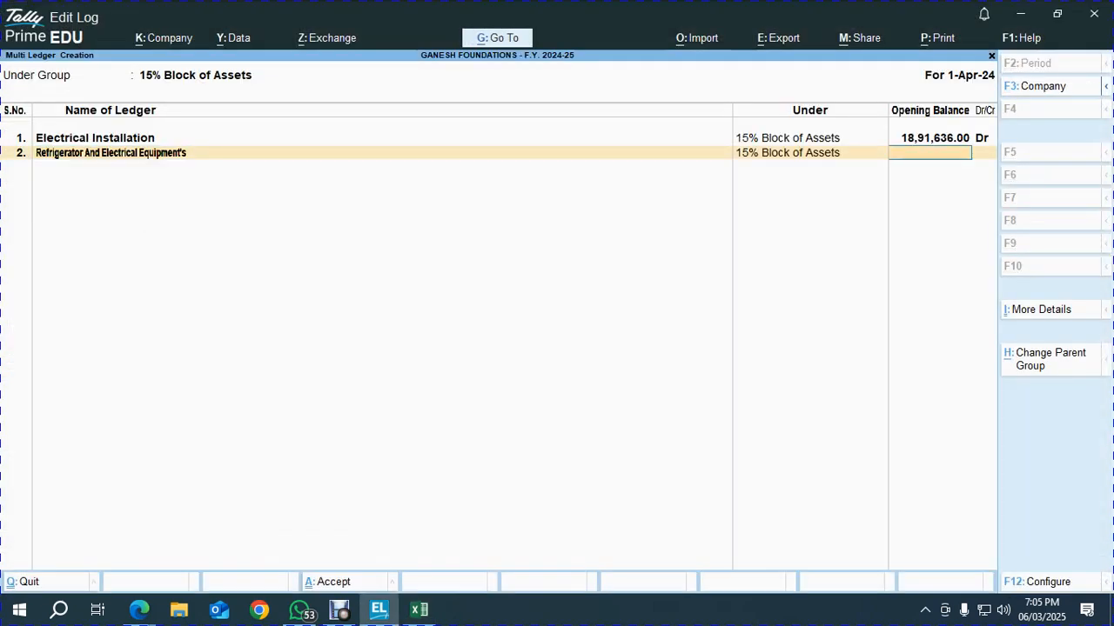
key(alt+Tab)
key(Right)
key(ctrl+c)
key(alt+Tab)
key(ctrl+v)
key(Return)
key(Return)
key(alt+Tab)
Add ledger Furniture And Office Equipment with an opening balance of 38,26,890
key(Left)
key(Down)
key(ctrl+c)
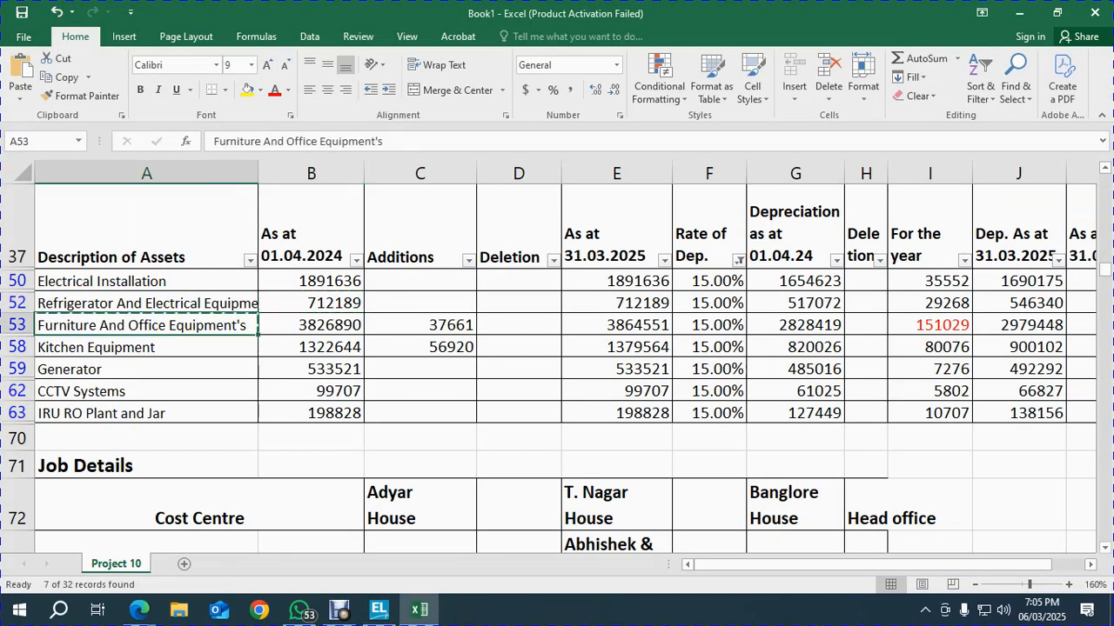
key(alt+Tab)
key(ctrl+v)
key(Return)
key(alt+Tab)
key(Right)
key(ctrl+c)
key(alt+Tab)
key(ctrl+v)
key(Return)
key(Return)
Add ledger Kitchen Equipment with an opening balance of 13,22,644
key(alt+Tab)
key(Left)
key(Down)
key(alt+Tab)
key(ctrl+v)
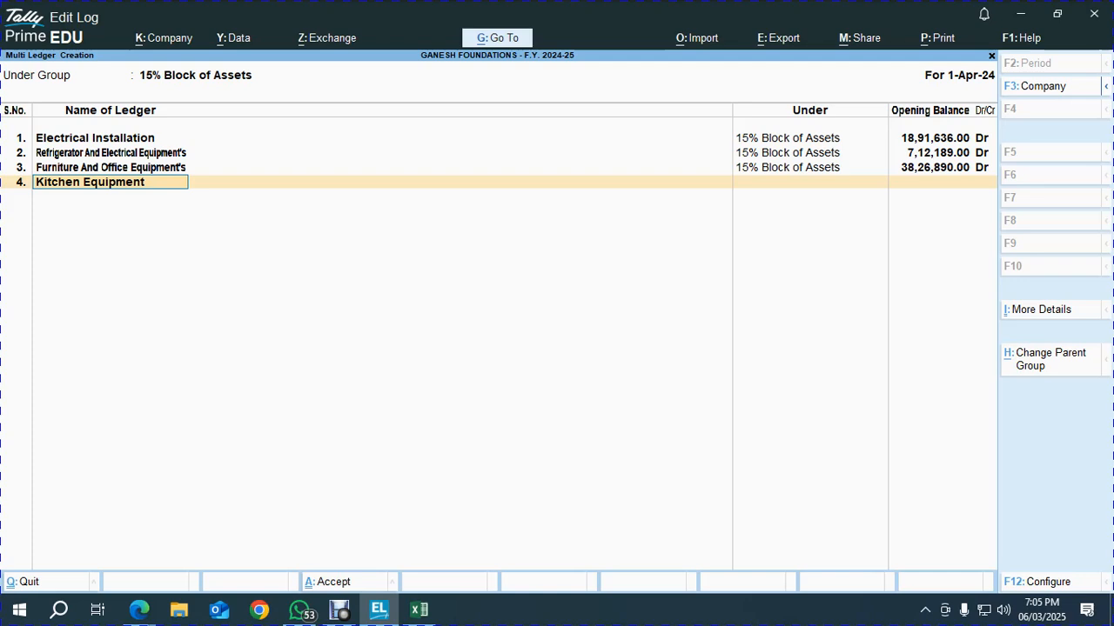
key(alt+Tab)
key(Right)
key(alt+Tab)
key(ctrl+v)
key(Return)
key(alt+Tab)
Add ledger Generator with an opening balance of 5,33,521
key(Down)
key(Left)
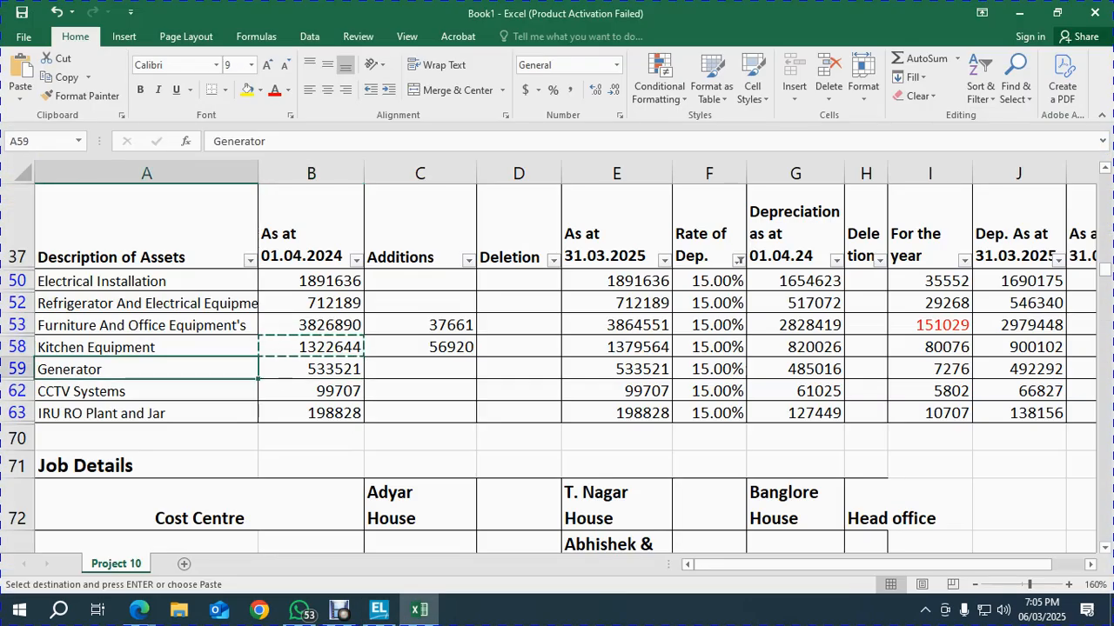
key(alt+Tab)
key(ctrl+v)
key(Return)
key(Return)
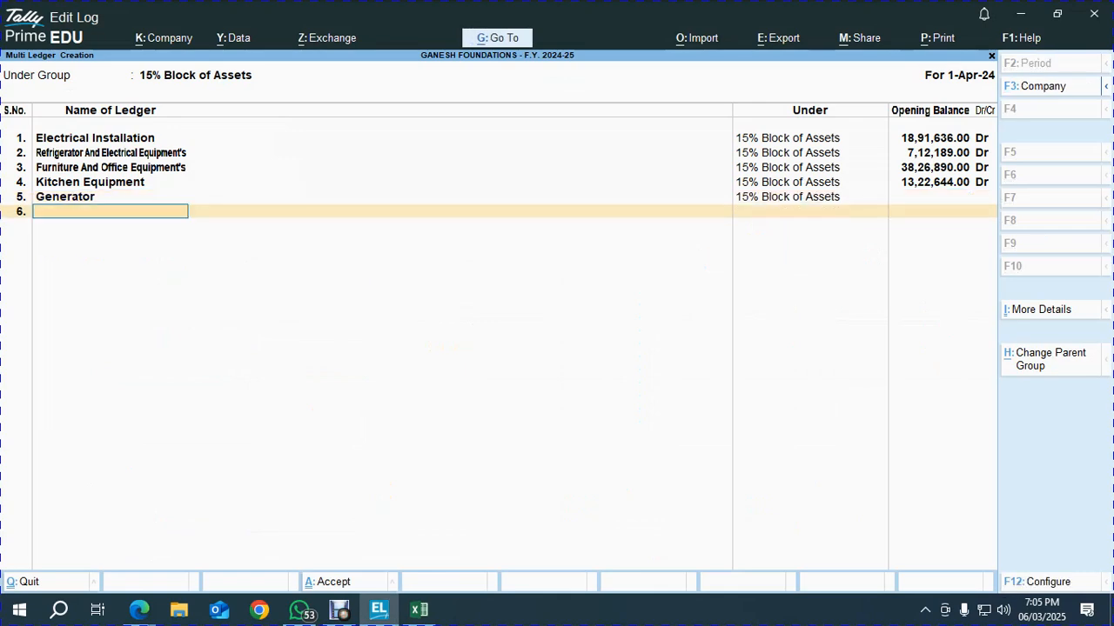
key(alt+Tab)
key(Right)
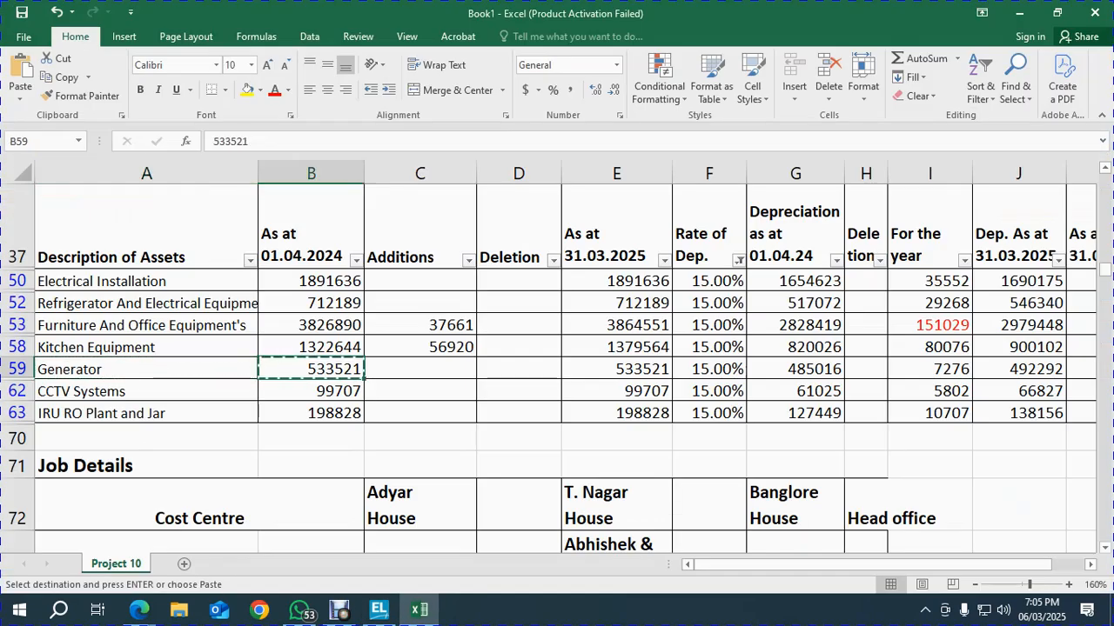
key(alt+Tab)
key(ctrl+v)
key(alt+Tab)
Add ledger CCTV Systems with an opening balance of 99,707
key(Down)
key(Left)
key(ctrl+c)
key(alt+Tab)
key(ctrl+v)
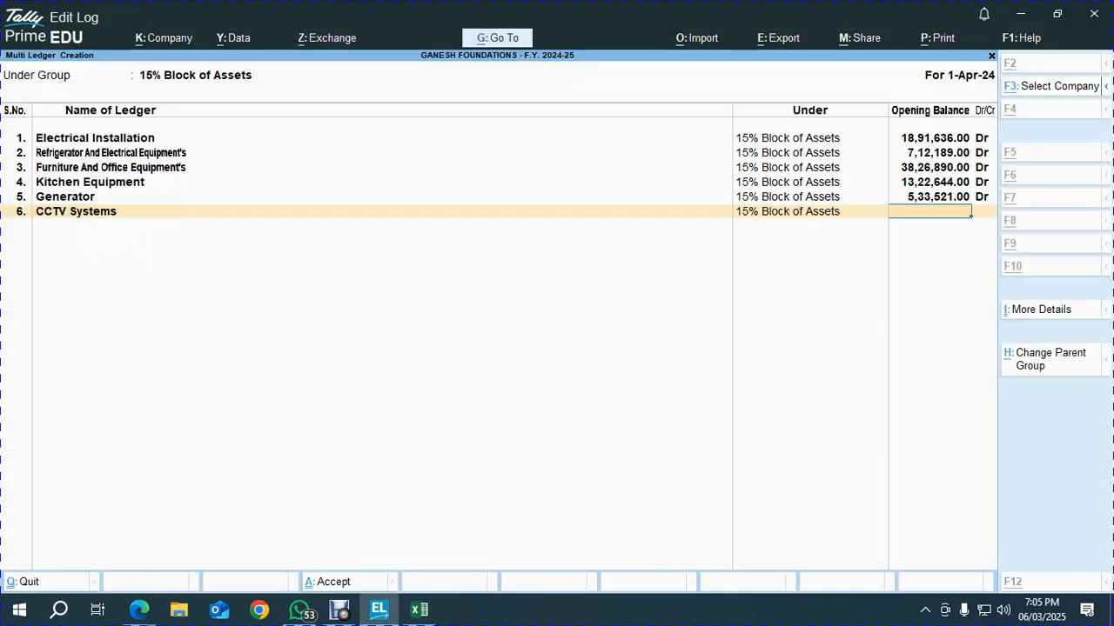
key(alt+Tab)
key(Right)
key(ctrl+c)
key(alt+Tab)
key(ctrl+v)
key(Return)
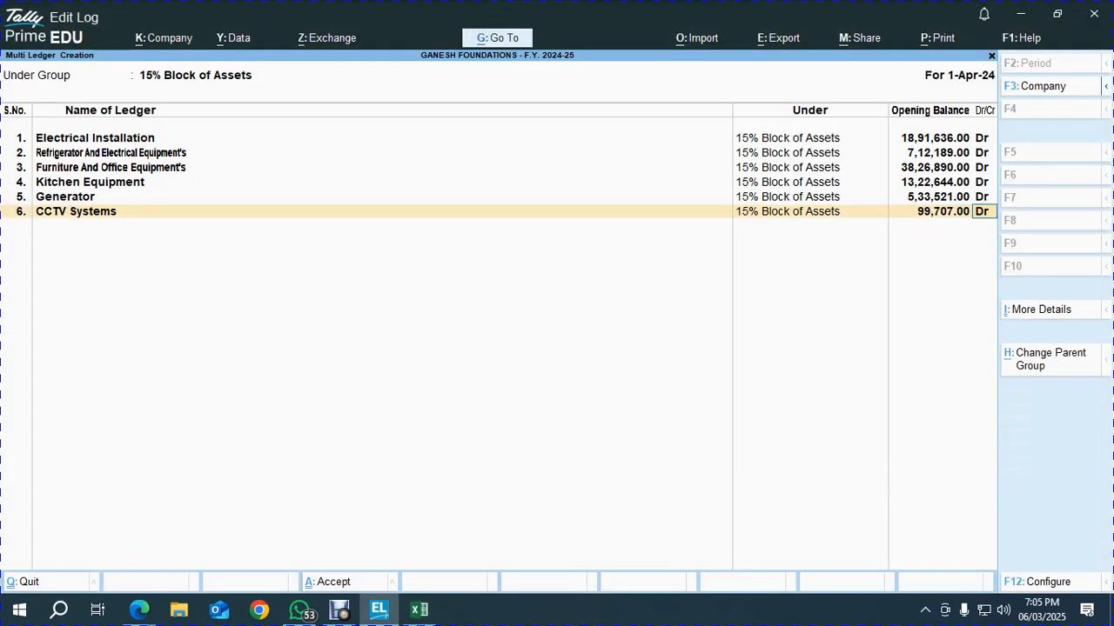
key(Return)
Add ledger IRU RO Plant and Jar at 1,98,828 and finish the entry
key(alt+Tab)
key(Down)
key(Left)
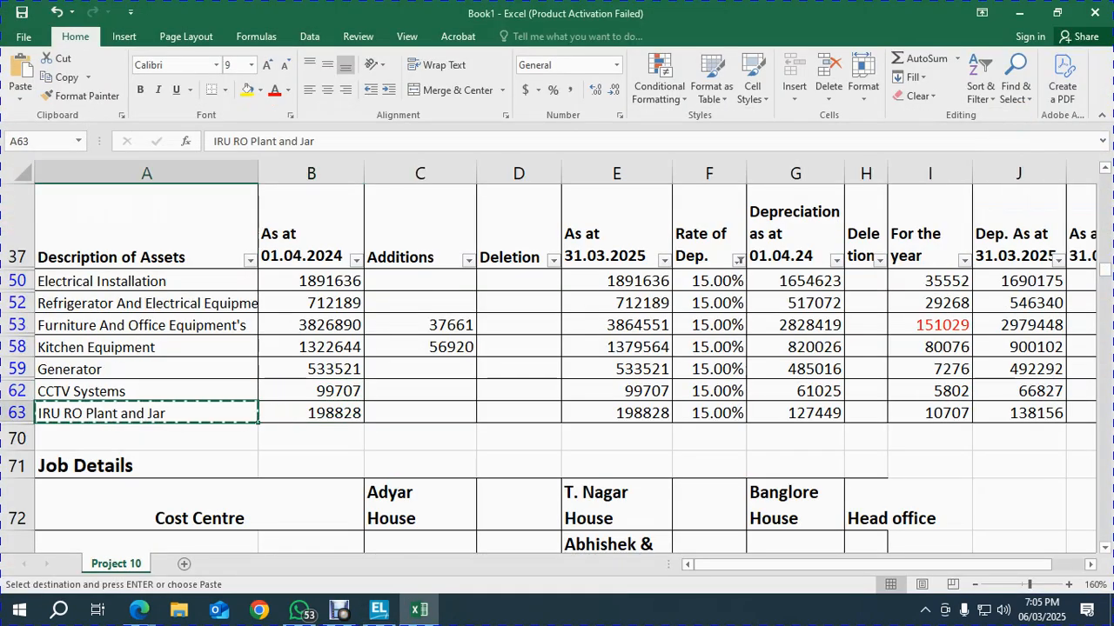
key(alt+Tab)
key(ctrl+v)
key(Return)
key(Return)
key(BackSpace)
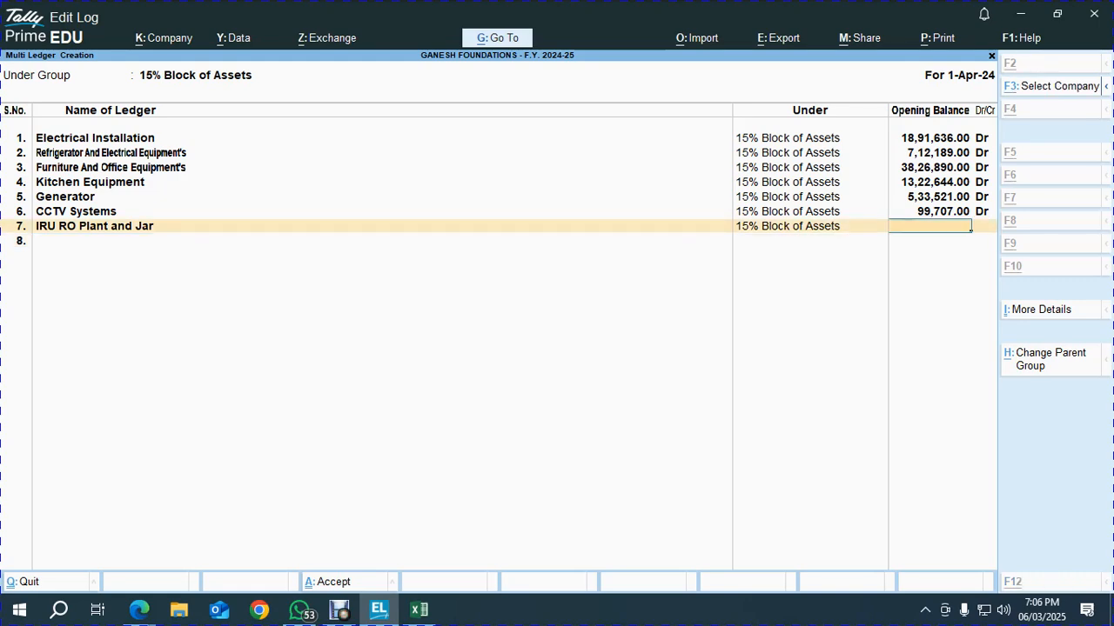
key(alt+Tab)
key(Right)
key(ctrl+c)
key(alt+Tab)
key(ctrl+v)
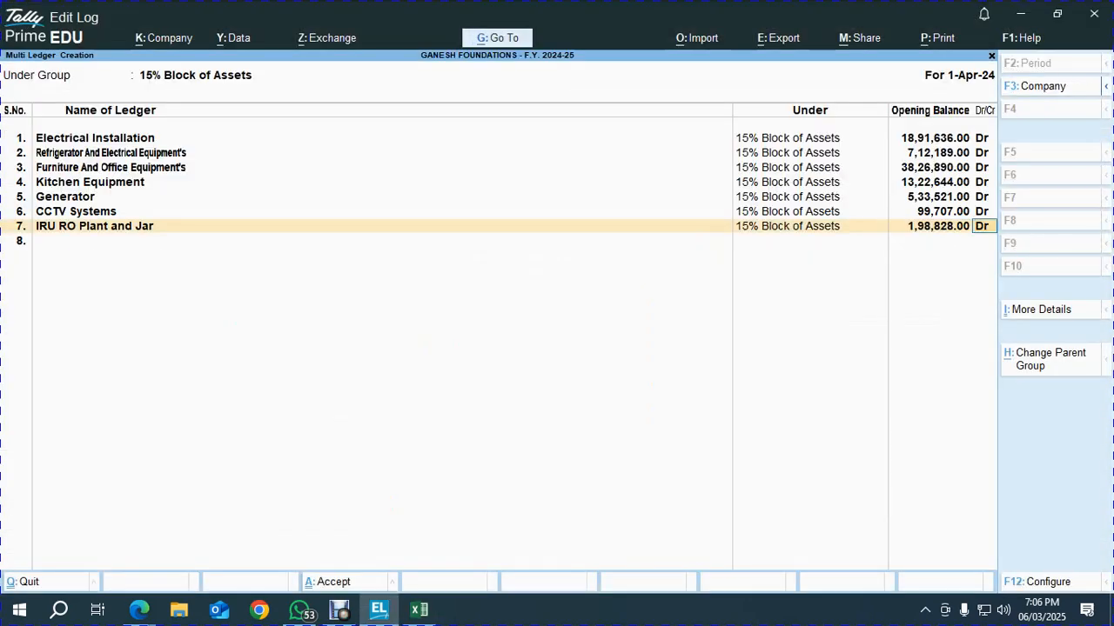
key(Return)
key(Return)
Save the 15% block ledgers and start Multi Create under 25% Block of Assets
key(Return)
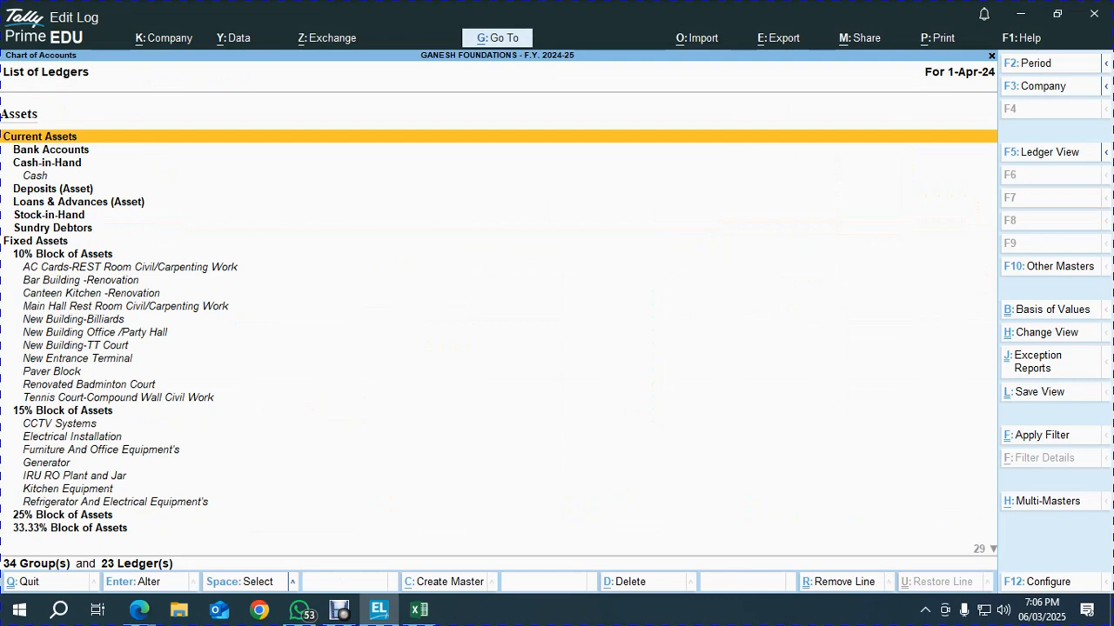
key(ctrl+h)
key(Return)
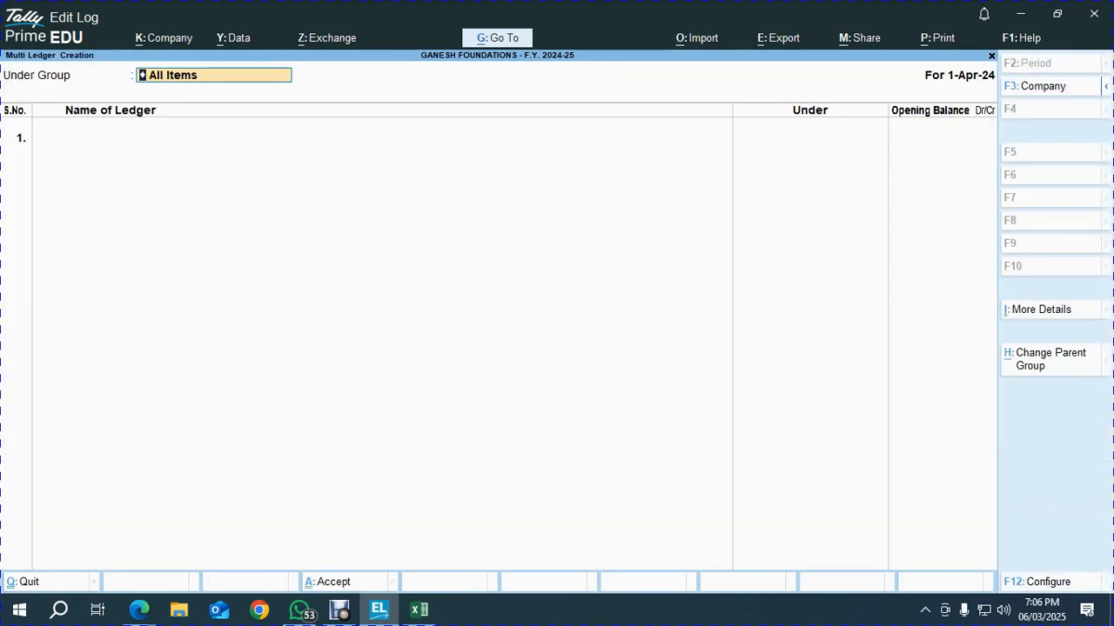
text(29)
key(Return)
key(alt+Tab)
Filter the Excel Rate of Dep. column to show only the 25% assets
click(311, 391)
key(Right)
key(Right)
key(Right)
key(Right)
key(Up)
key(Up)
key(Up)
key(Up)
key(Up)
key(Up)
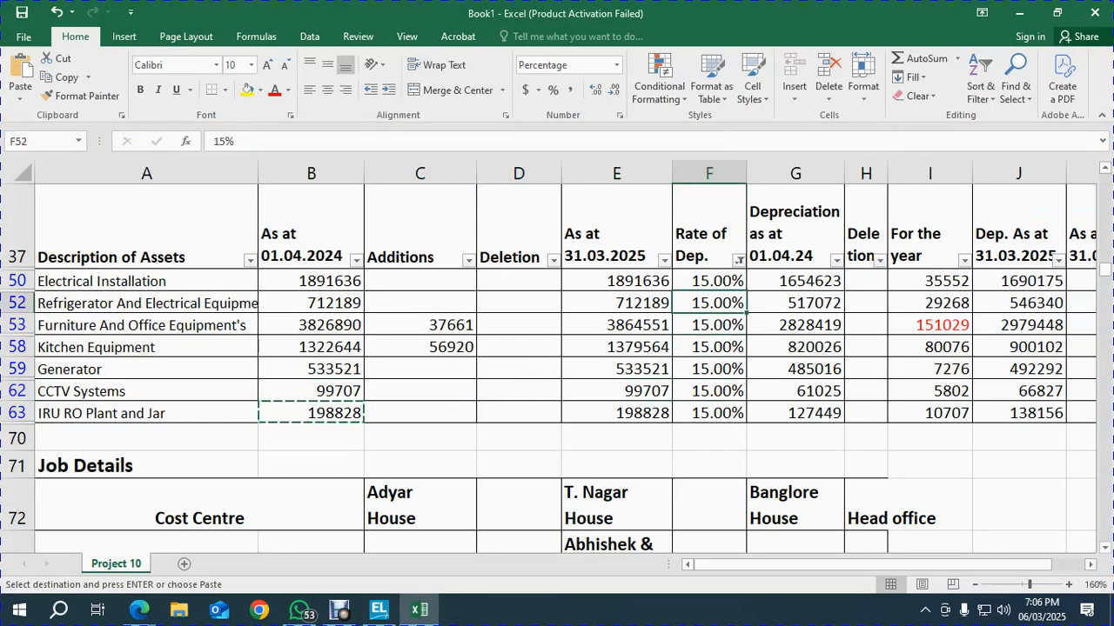
key(alt+Down)
key(Down)
key(Down)
key(Down)
key(Down)
key(Down)
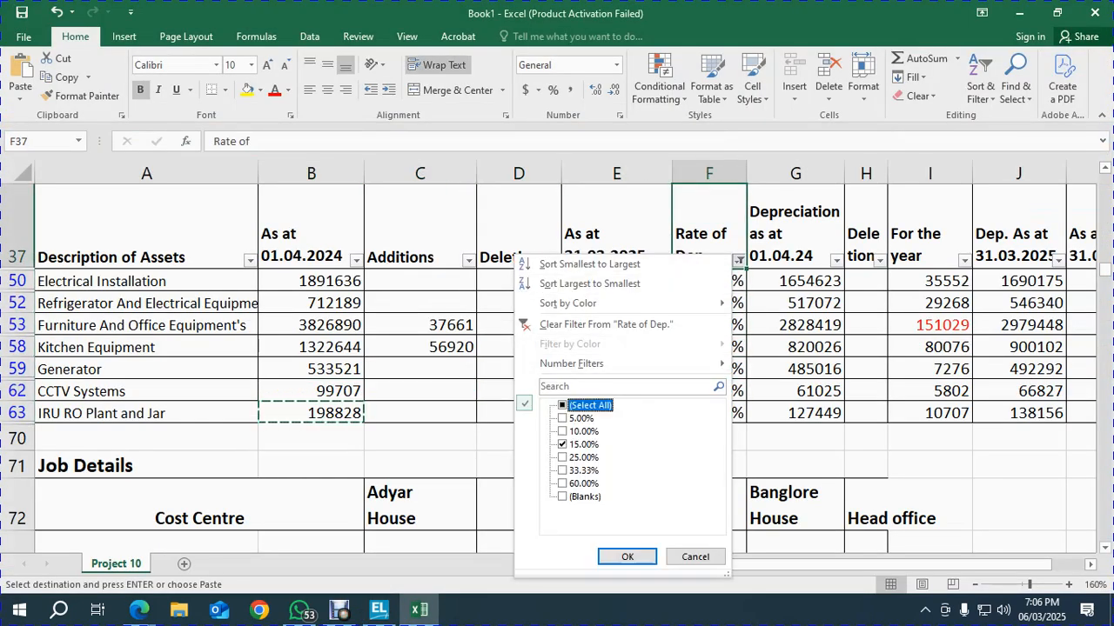
key(space)
key(Return)
key(Down)
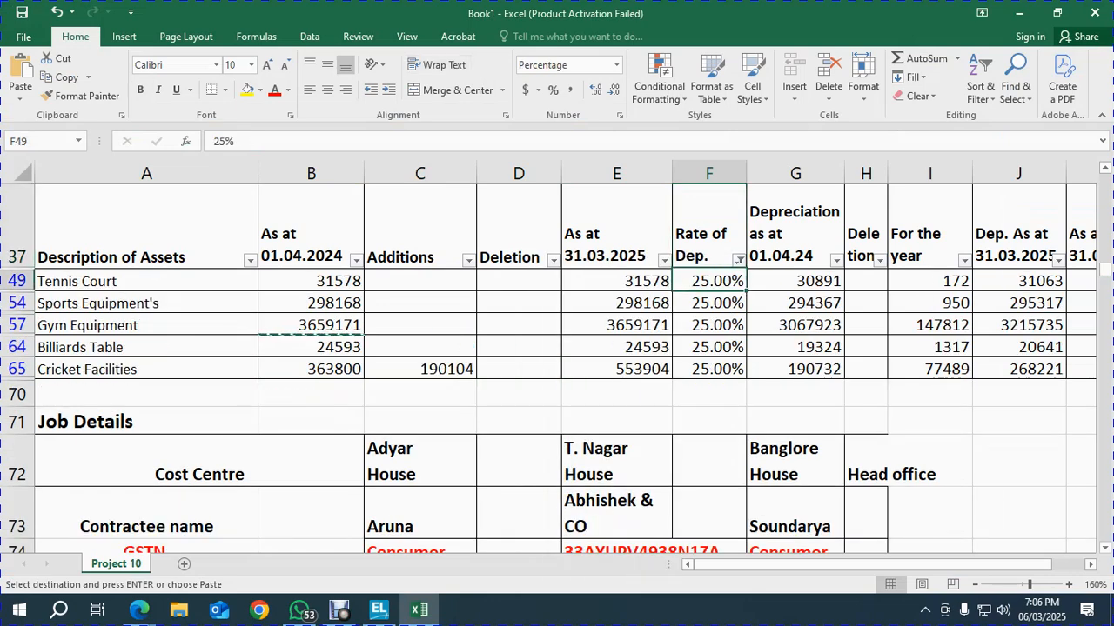
key(Left)
key(Left)
key(Left)
key(Left)
key(Left)
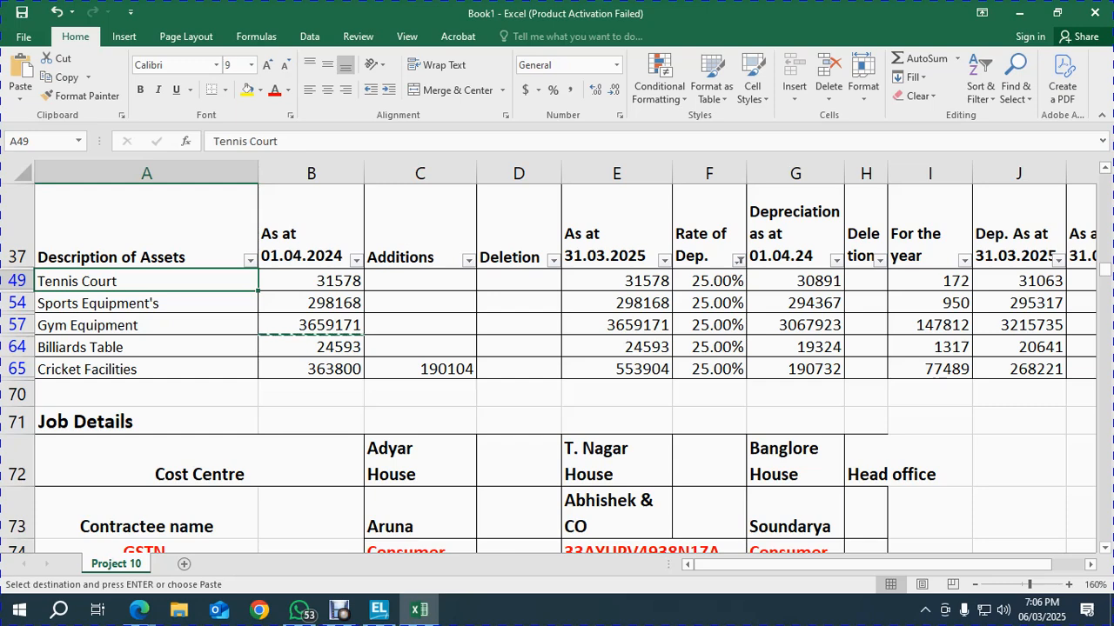
scroll(557, 357, right, 1)
scroll(556, 356, left, 1)
key(Escape)
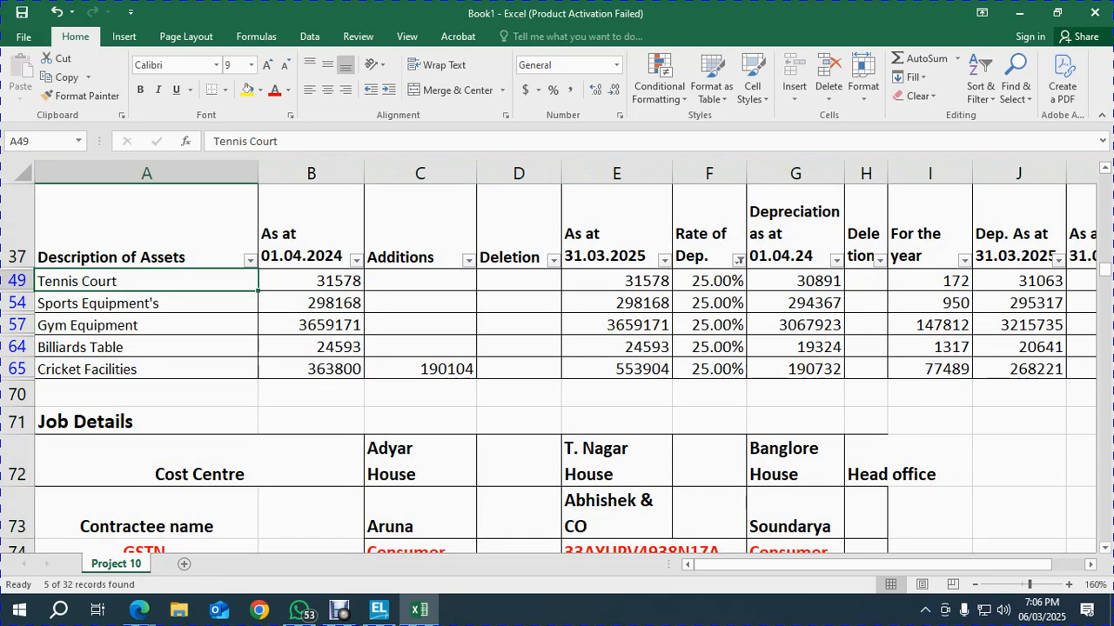
Enter Tennis Court as the first ledger with opening balance 31578
key(ctrl+c)
key(alt+Tab)
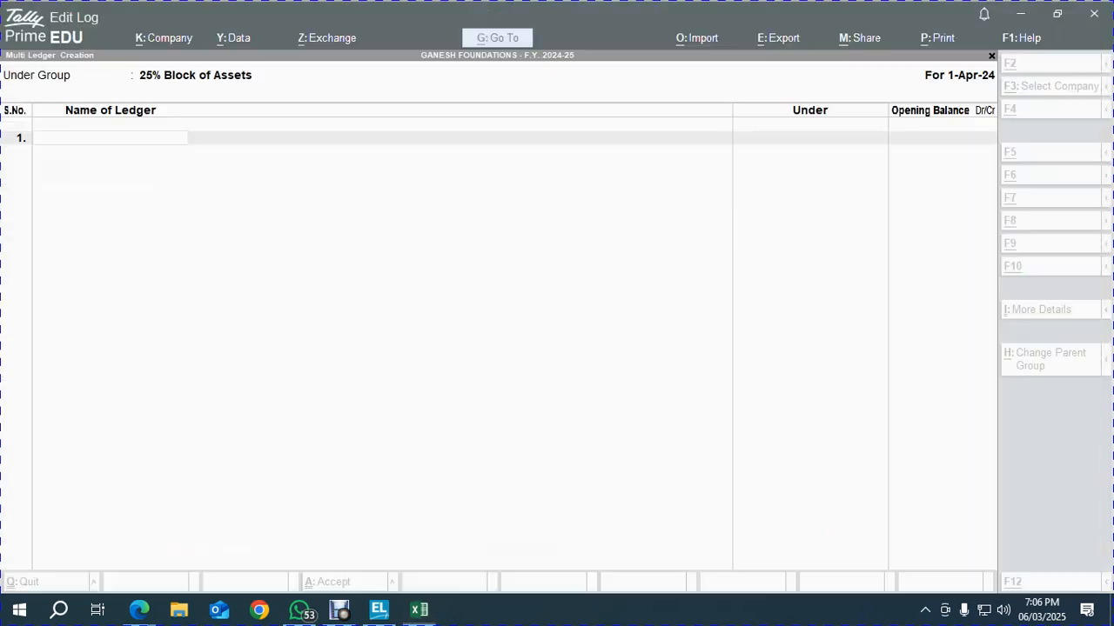
key(alt+Tab)
key(Right)
key(ctrl+c)
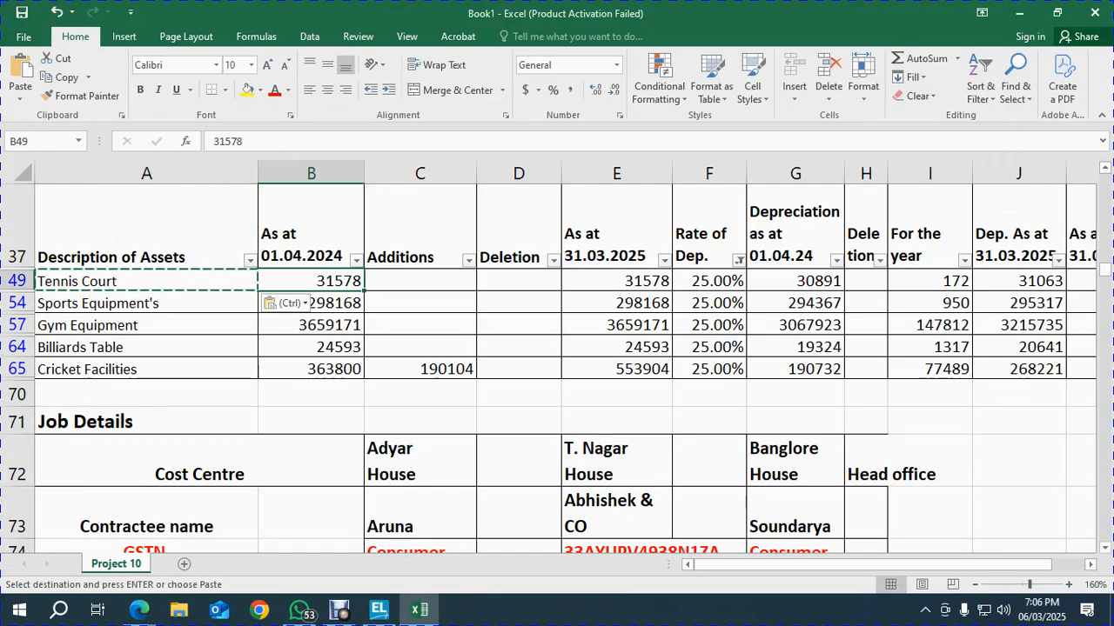
key(alt+Tab)
key(ctrl+v)
key(Return)
key(Return)
key(alt+Tab)
Add Sports Equipment as ledger 2 with opening balance 298168
key(Down)
key(Left)
key(alt+Tab)
key(ctrl+v)
key(Return)
key(Return)
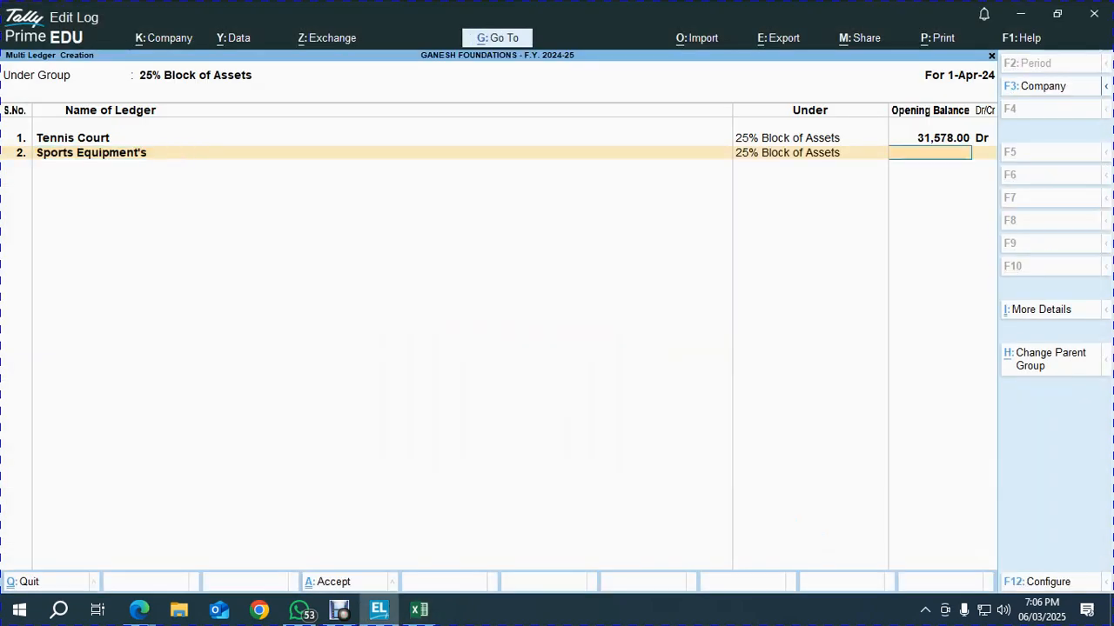
key(alt+Tab)
key(Right)
key(ctrl+c)
key(alt+Tab)
key(ctrl+v)
key(Return)
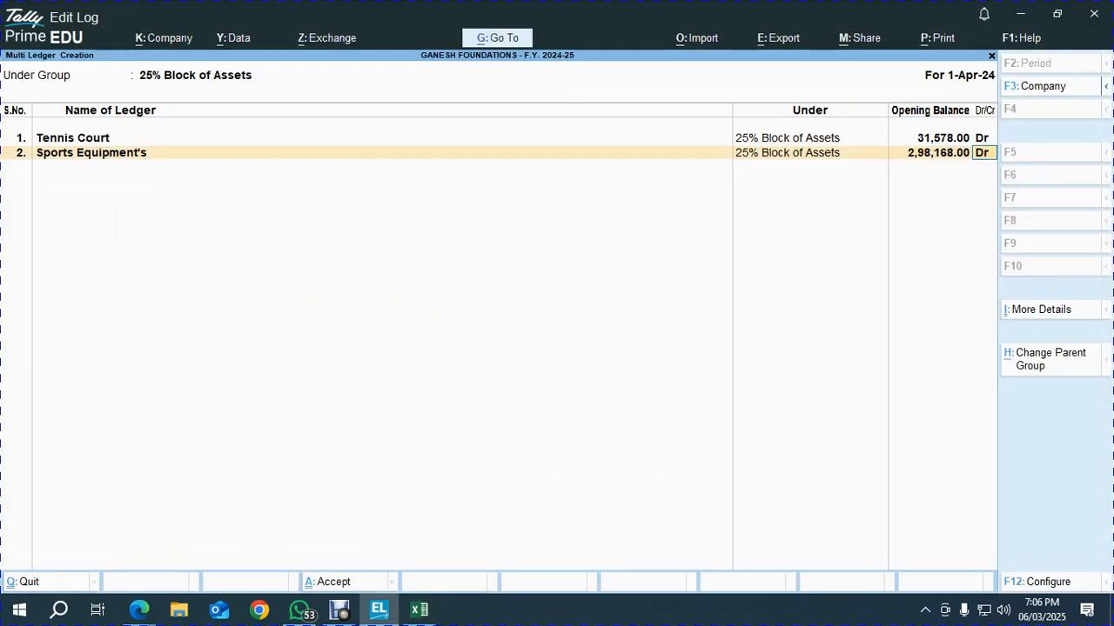
key(alt+Tab)
Add Gym Equipment as ledger 3 with opening balance 3659171
key(Down)
key(Left)
key(alt+Tab)
key(ctrl+v)
key(Return)
key(Return)
key(Return)
key(alt+Tab)
key(Right)
key(ctrl+c)
key(alt+Tab)
key(ctrl+v)
key(Return)
key(Return)
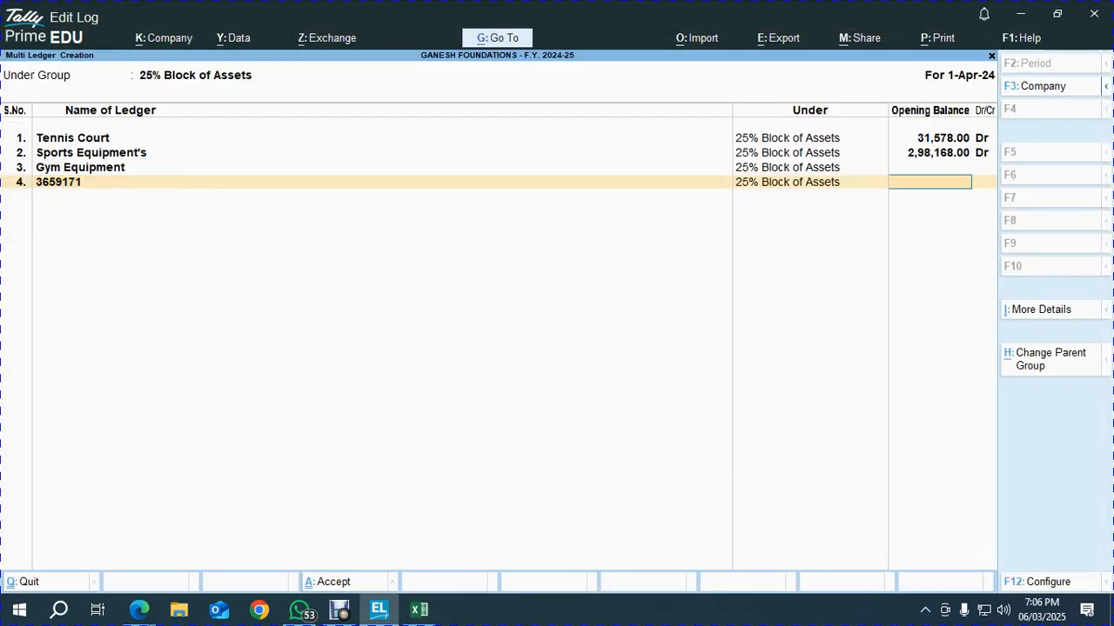
key(Up)
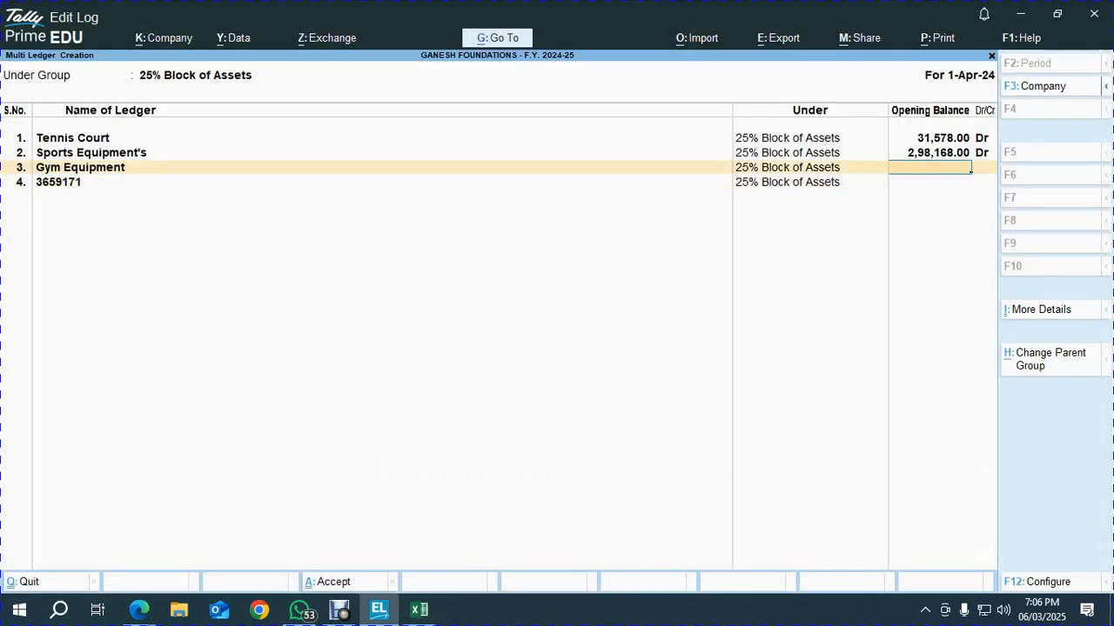
key(Return)
Replace row 4 with Billiards Table and give it opening balance 24,593
key(alt+Tab)
key(Left)
key(Down)
key(ctrl+c)
key(alt+Tab)
key(ctrl+alt+v)
text(24593)
key(Return)
key(Return)
key(alt+Tab)
Add Cricket Facilities as ledger 5 with its balance, then save the 25% block ledgers
key(Down)
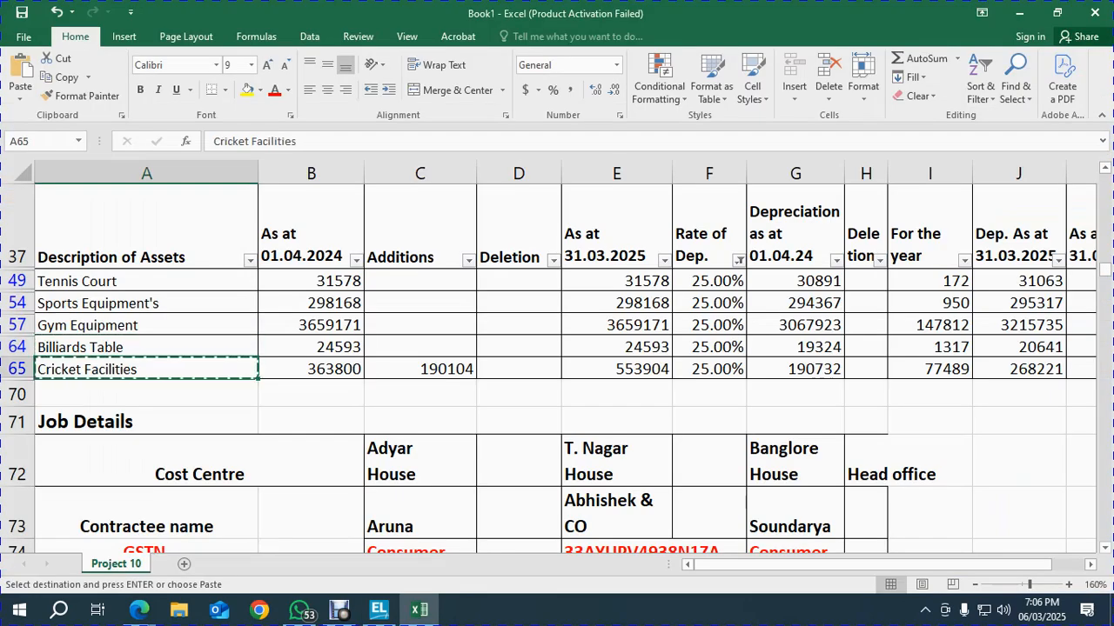
key(alt+Tab)
key(ctrl+alt+v)
key(Return)
key(Return)
text(36)
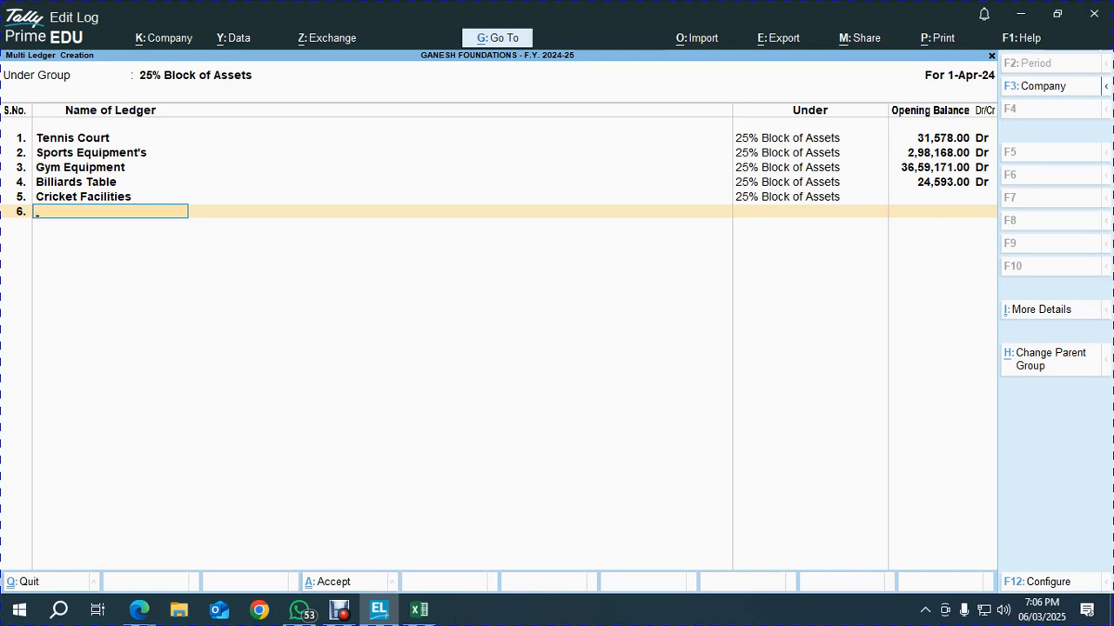
key(BackSpace)
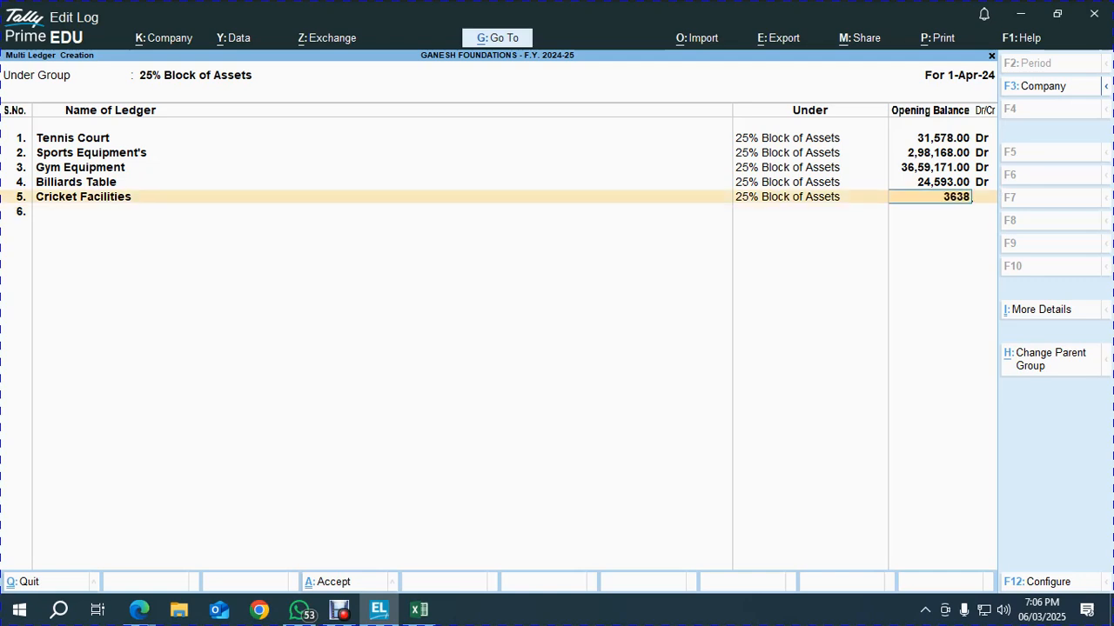
key(Return)
key(alt+Tab)
key(alt+Tab)
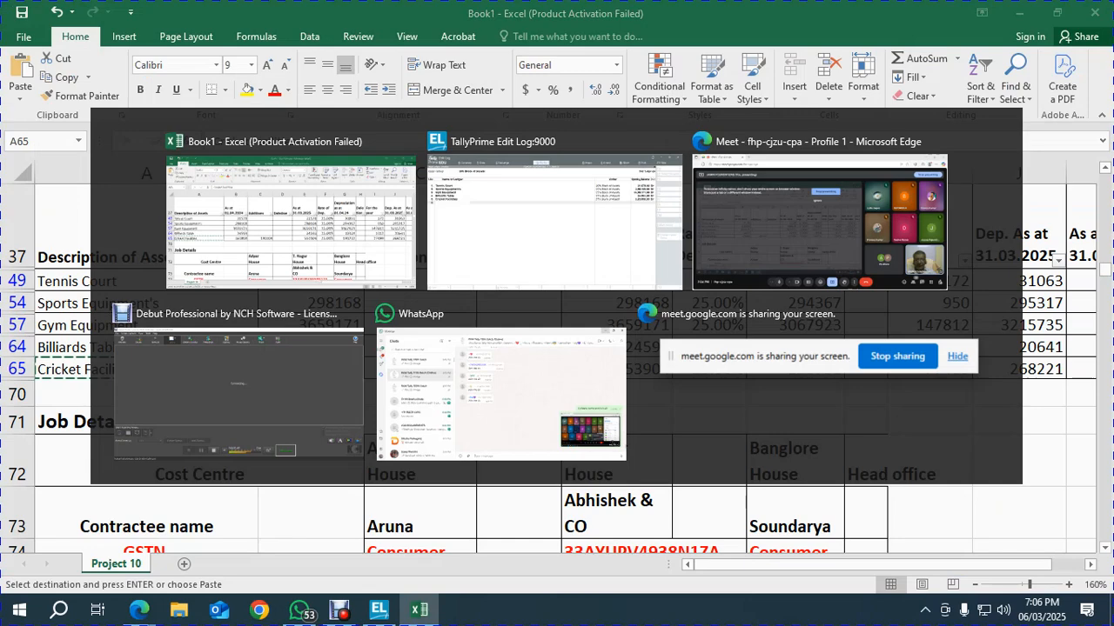
key(Return)
key(Return)
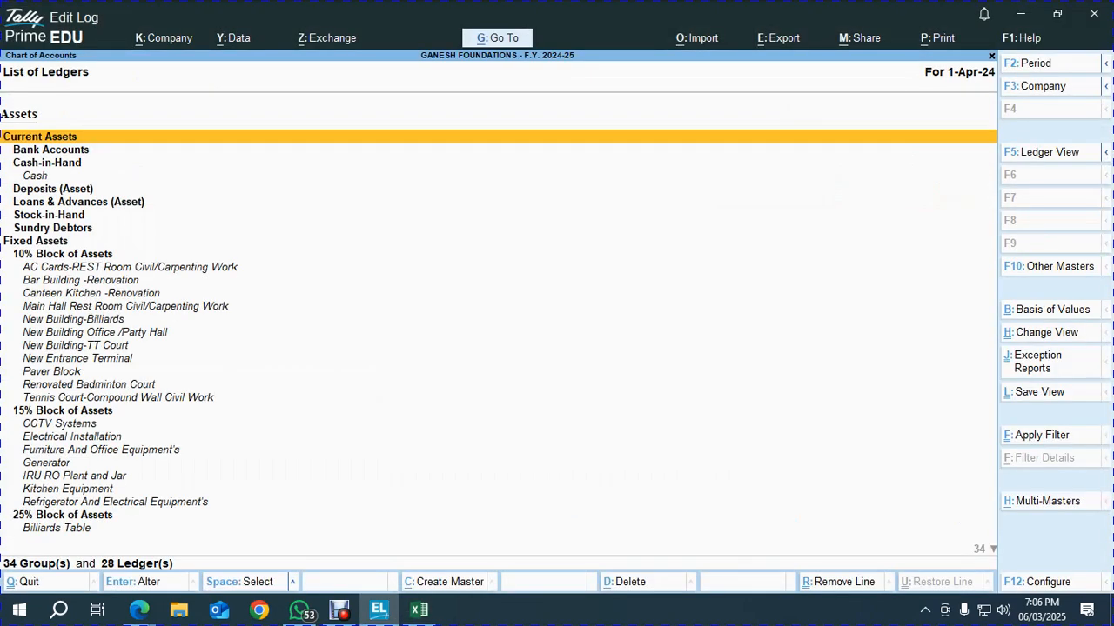
Start Multi Create of ledgers under group 33, the 33.33% Block of Assets
key(alt+h)
key(Return)
text(33)
key(Return)
Filter the Excel Rate of Dep. column to show only the 33.33% assets
key(alt+Tab)
key(Up)
key(Right)
key(Right)
key(Right)
key(Right)
key(Right)
key(Right)
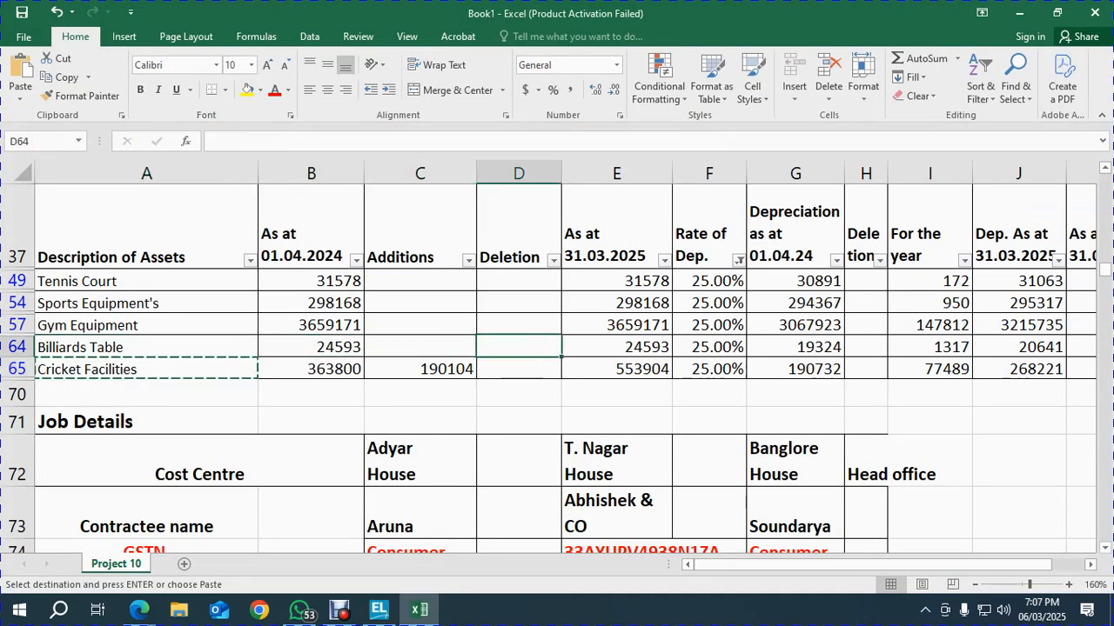
key(Up)
key(Up)
key(Up)
key(Up)
key(Left)
key(alt+Down)
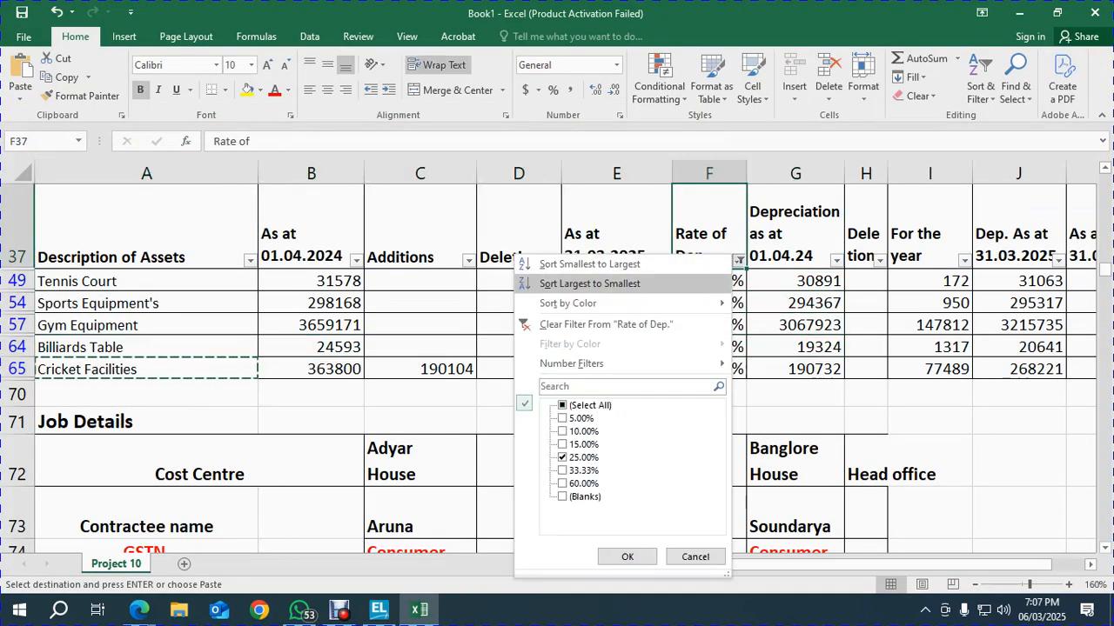
key(Down)
key(Down)
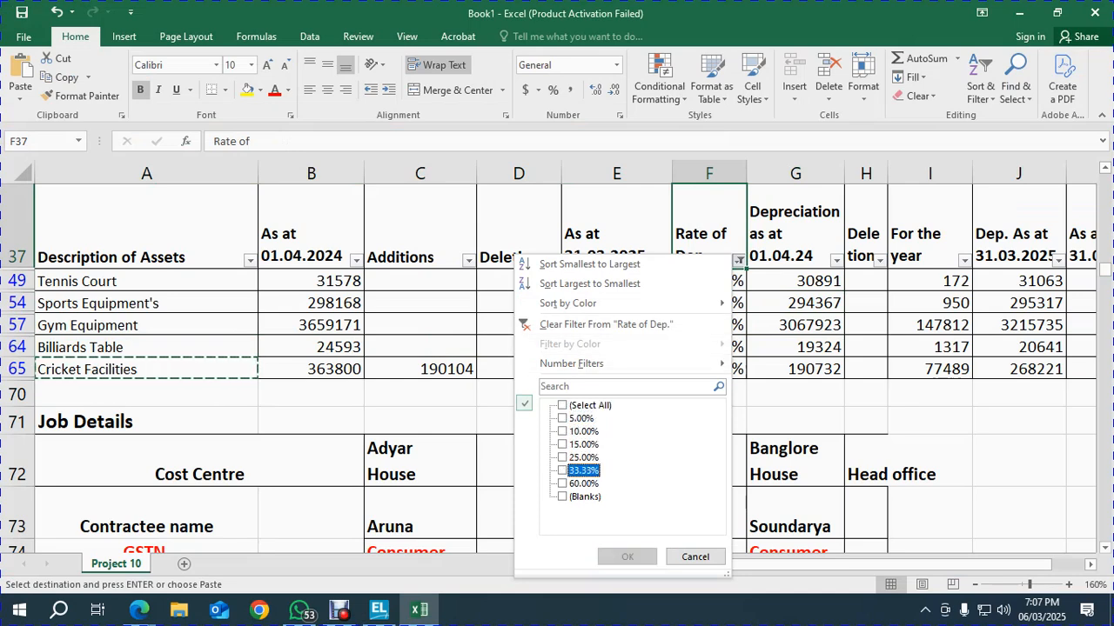
key(space)
key(Return)
key(Left)
key(Left)
key(Left)
key(Left)
key(Left)
Enter Air Conditioners with a debit opening balance of 2109036
key(Down)
key(ctrl+c)
key(alt+Tab)
key(ctrl+alt+v)
key(Return)
key(Return)
key(alt+Tab)
key(Right)
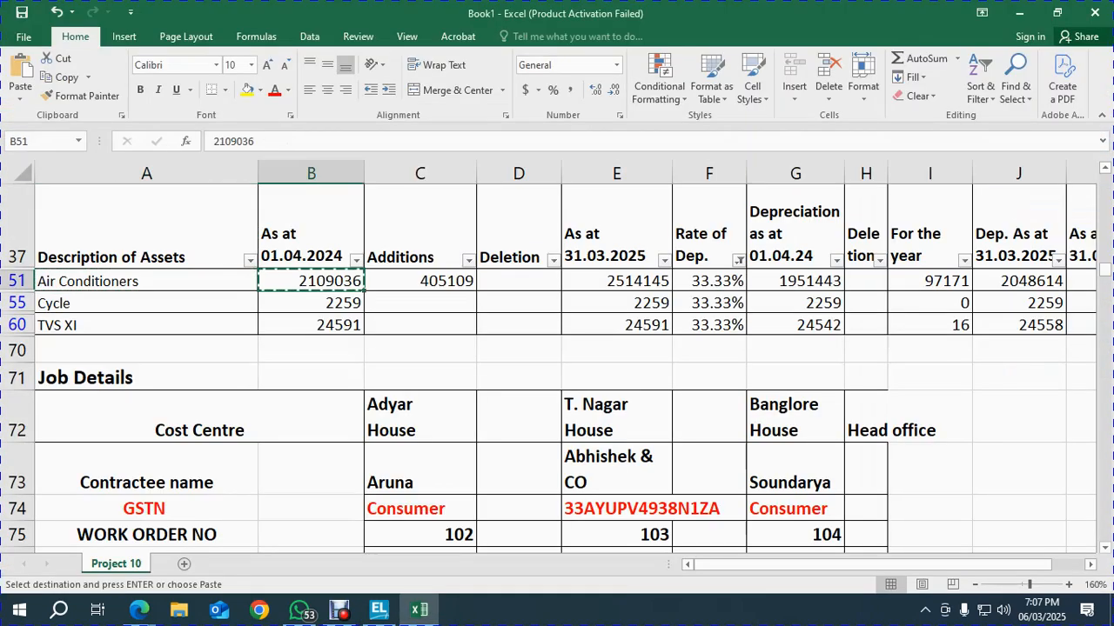
key(alt+Tab)
key(ctrl+alt+v)
key(Return)
key(Return)
key(alt+Tab)
Add Cycle as the second ledger with opening balance 2259
key(Down)
key(Left)
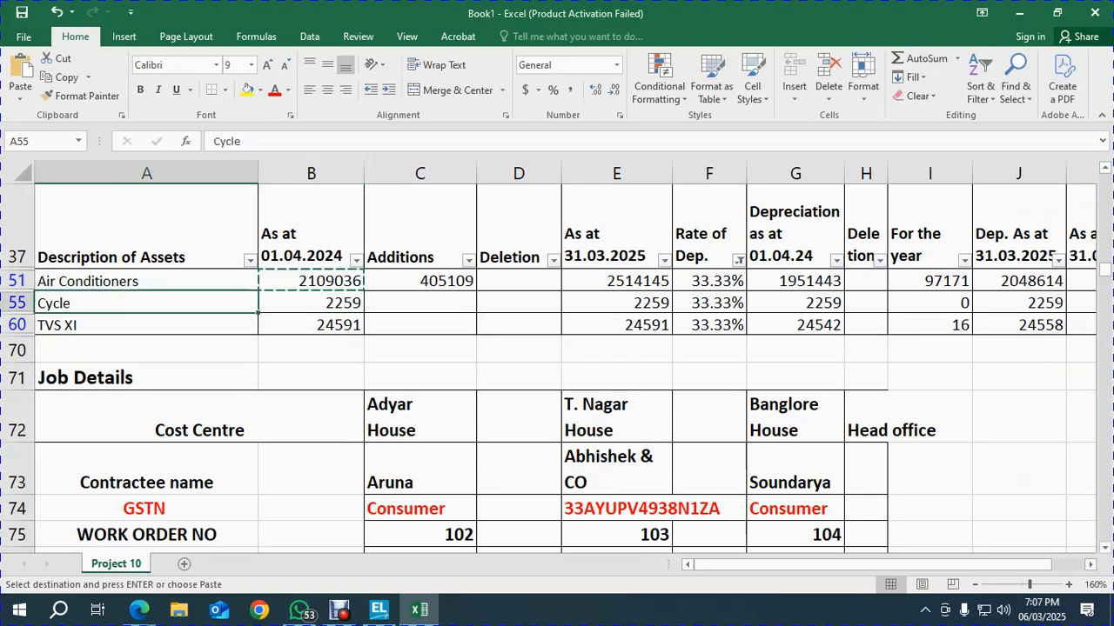
key(alt+Tab)
key(ctrl+alt+v)
key(Return)
key(Return)
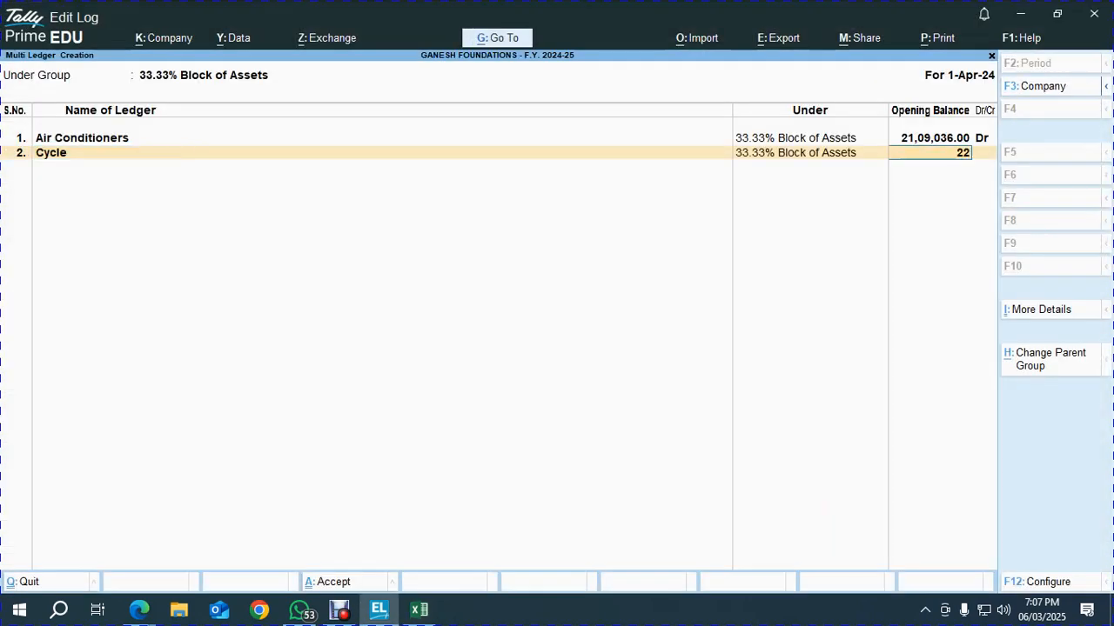
text(2259)
key(Return)
key(Return)
Add TVS XI with debit balance 24591 and save the 33.33% block ledgers
key(Down)
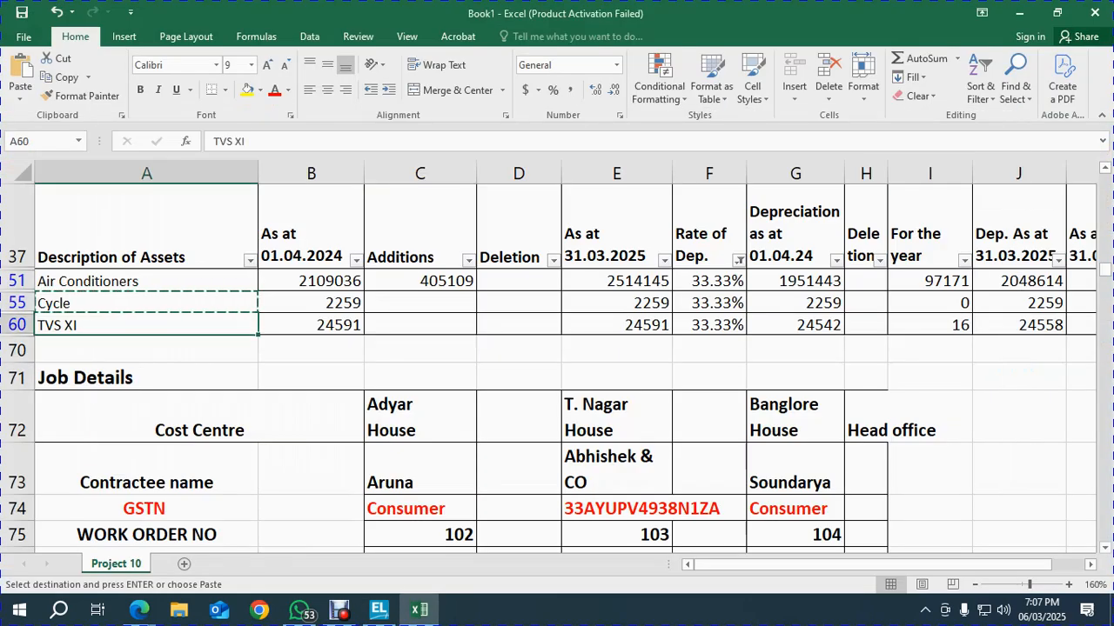
key(ctrl+c)
key(alt+Tab)
key(ctrl+alt+v)
key(Return)
text(21,0)
key(BackSpace)
key(BackSpace)
text(24591)
key(Return)
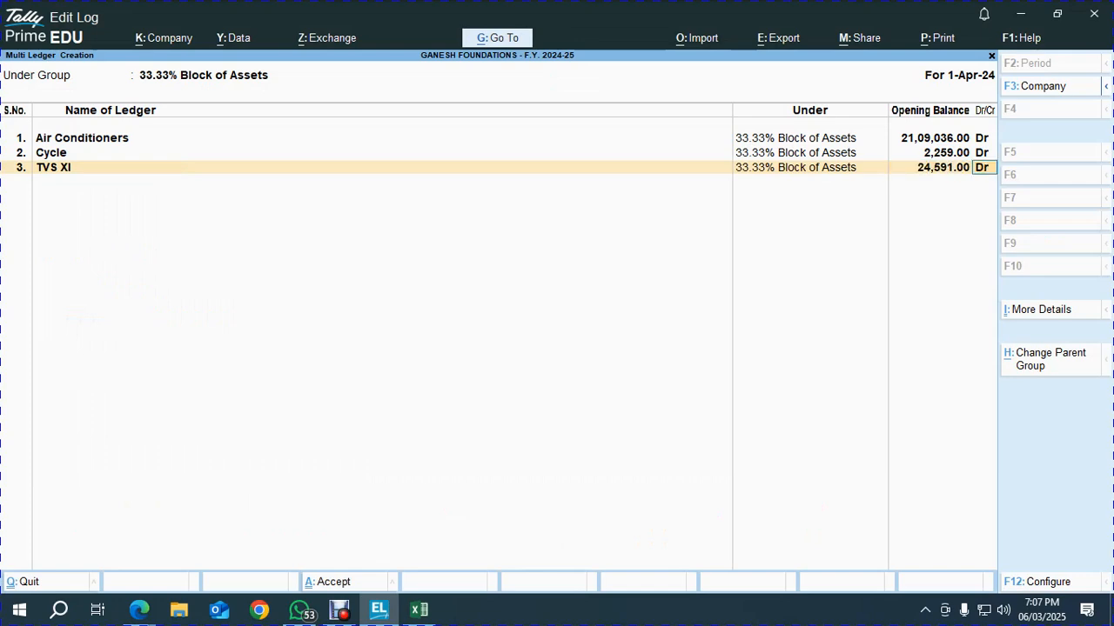
key(Return)
key(Return)
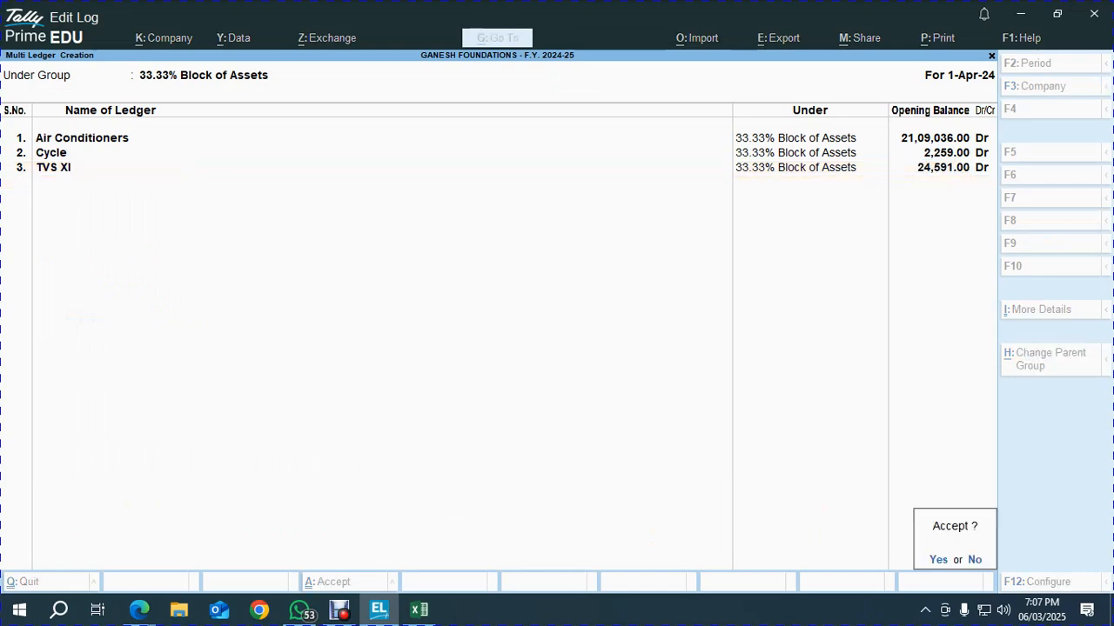
key(Return)
key(alt+h)
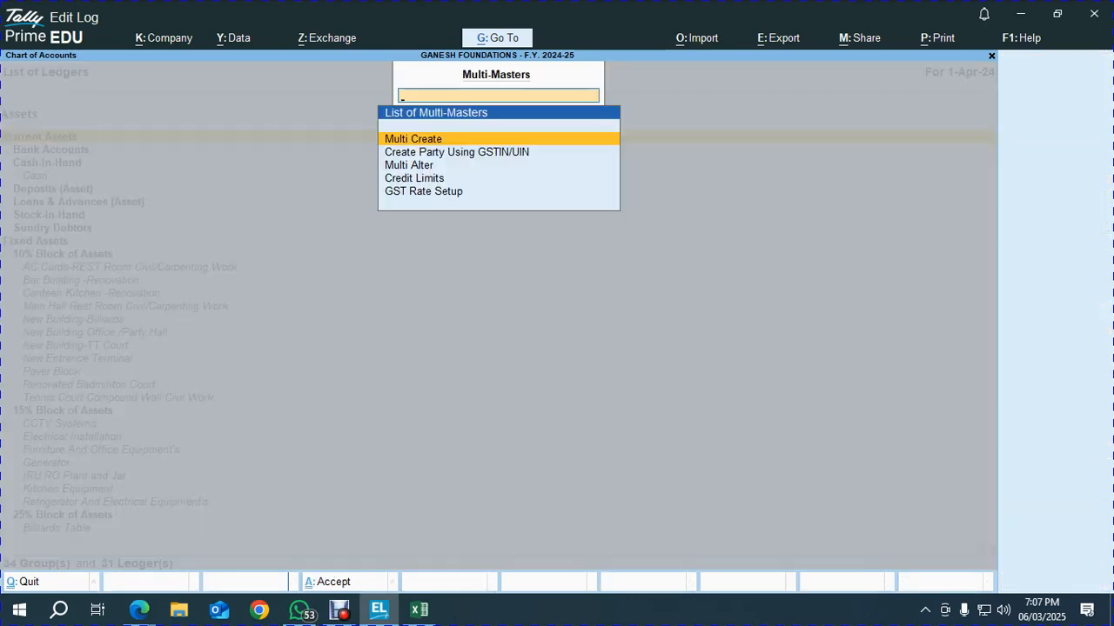
Start Multi Create ledgers again under the 60% Block of Assets group
key(Return)
text(60)
key(Return)
Filter Excel's Rate of Dep. column to show only the 60.00% assets
key(alt+Tab)
key(Down)
key(Right)
key(Right)
key(Right)
key(Right)
key(Right)
key(Up)
key(Up)
key(Up)
key(Up)
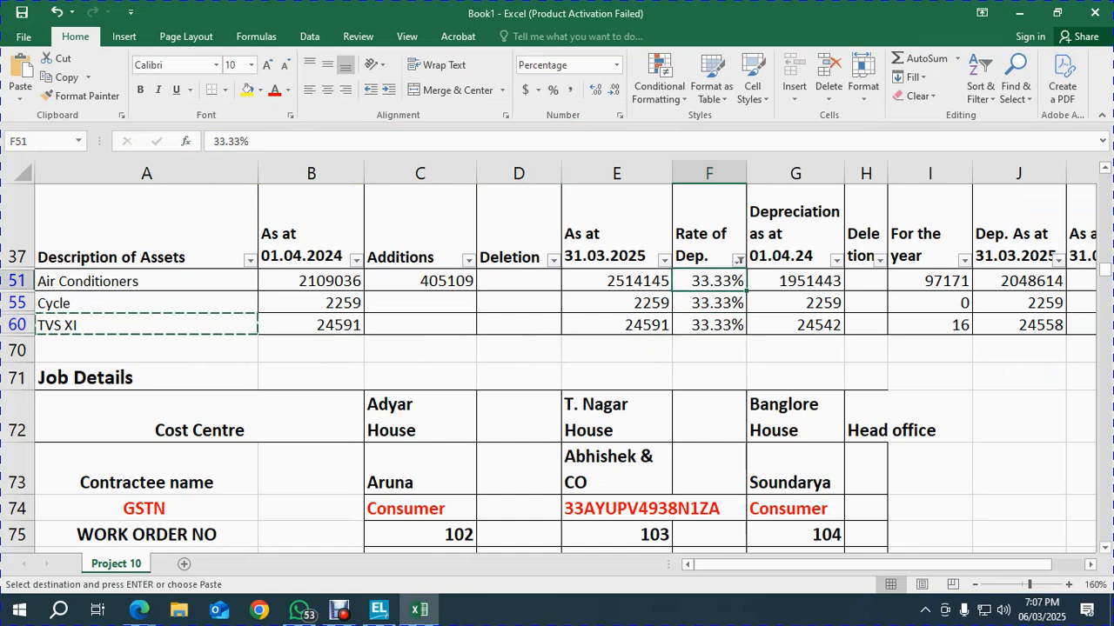
key(alt+Down)
key(Down)
key(Down)
key(Down)
key(Down)
key(Down)
key(Down)
key(Down)
key(Down)
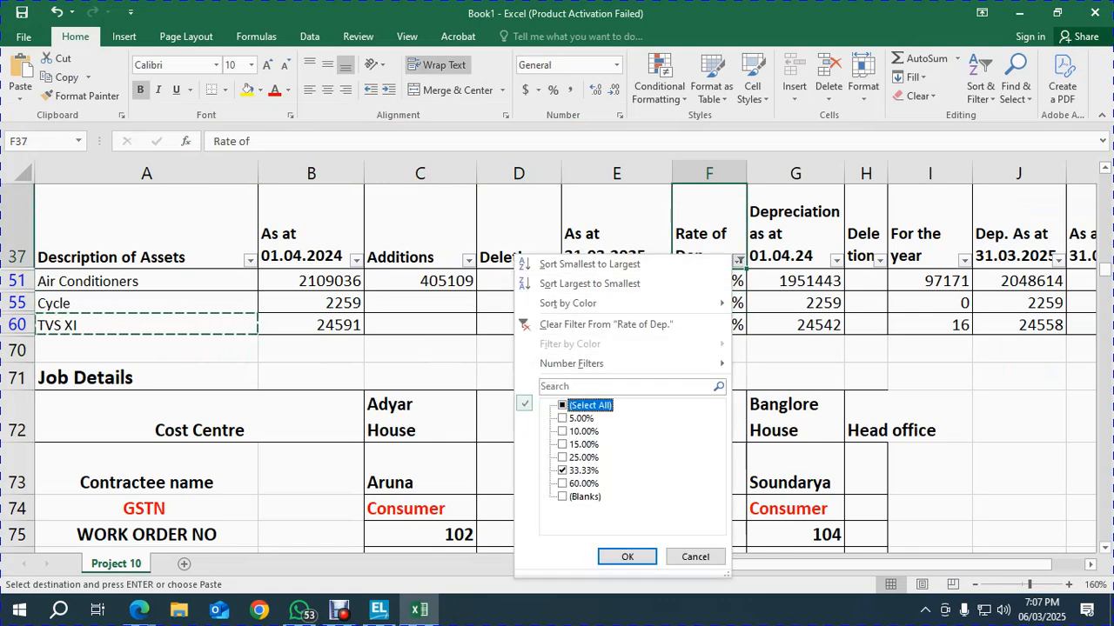
key(space)
key(Down)
key(space)
key(Return)
key(Left)
key(Left)
key(Left)
key(Left)
key(Left)
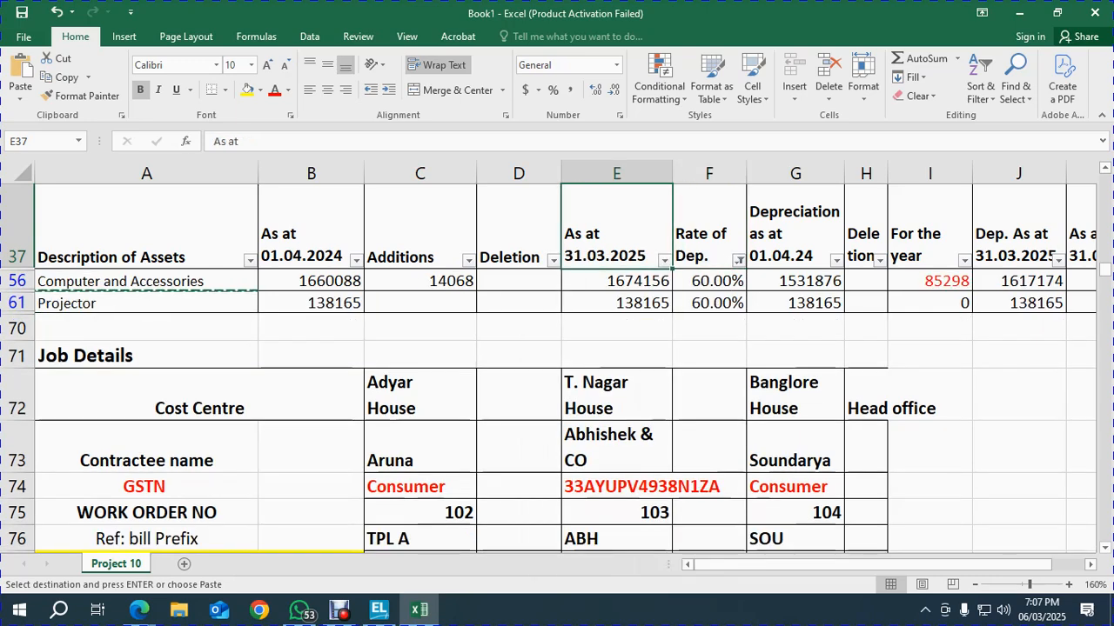
Add the Computer and Accessories ledger with a 16,60,088 Dr opening balance
key(Down)
key(ctrl+c)
key(alt+Tab)
key(ctrl+v)
key(Return)
key(Return)
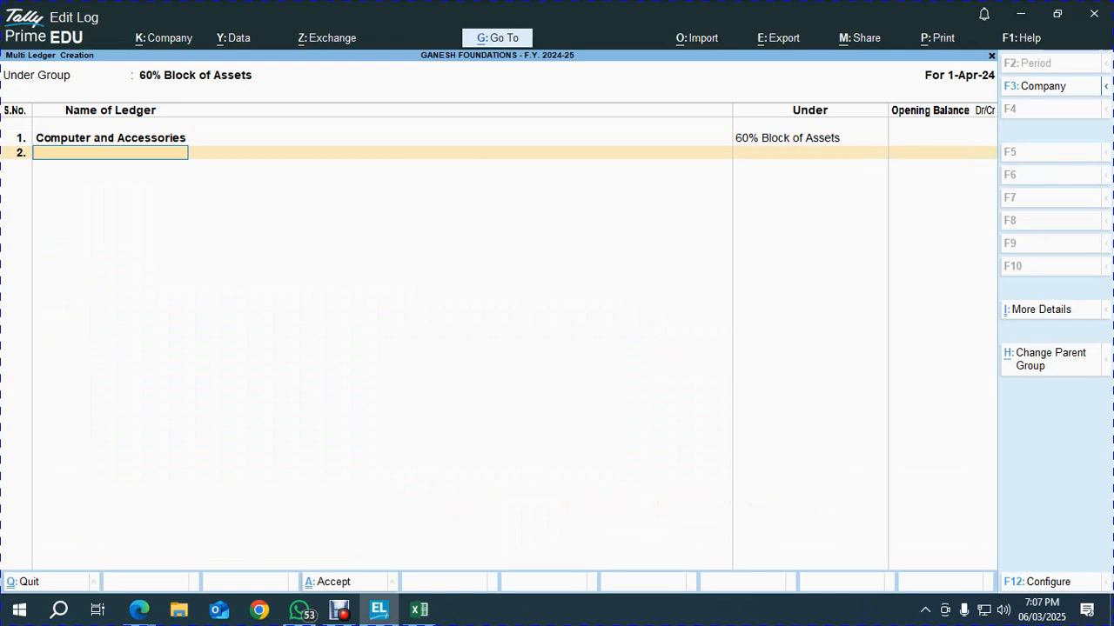
key(alt+Tab)
key(Right)
key(ctrl+c)
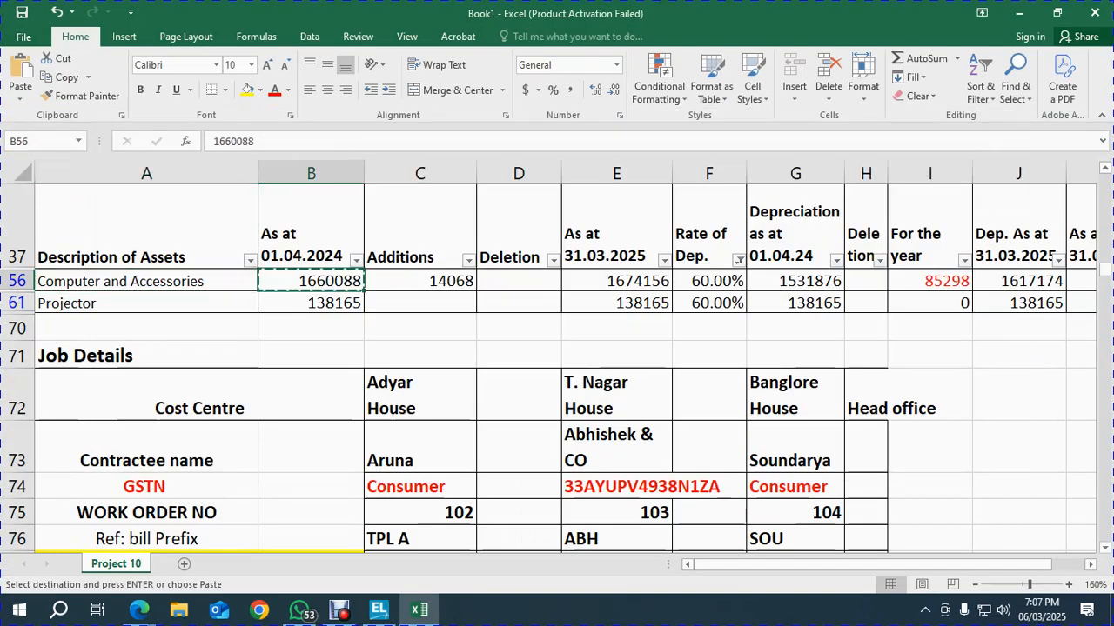
key(alt+Tab)
key(BackSpace)
key(ctrl+v)
key(Return)
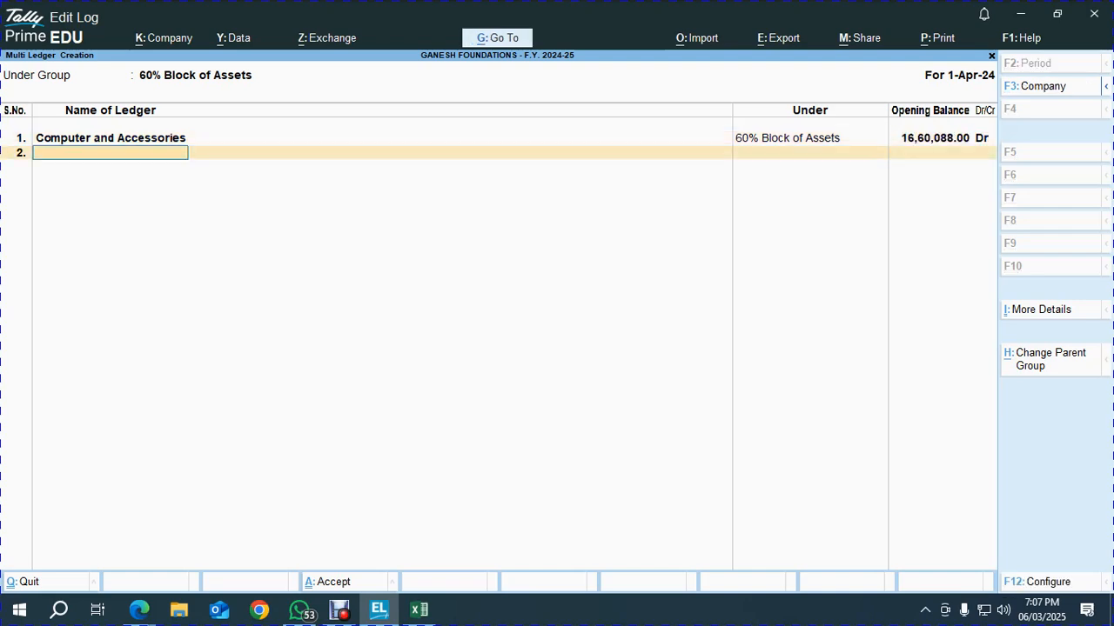
Add the Projector ledger with a 1,38,165 Dr opening balance and accept the ledgers
key(alt+Tab)
key(Down)
key(Left)
key(ctrl+c)
key(alt+Tab)
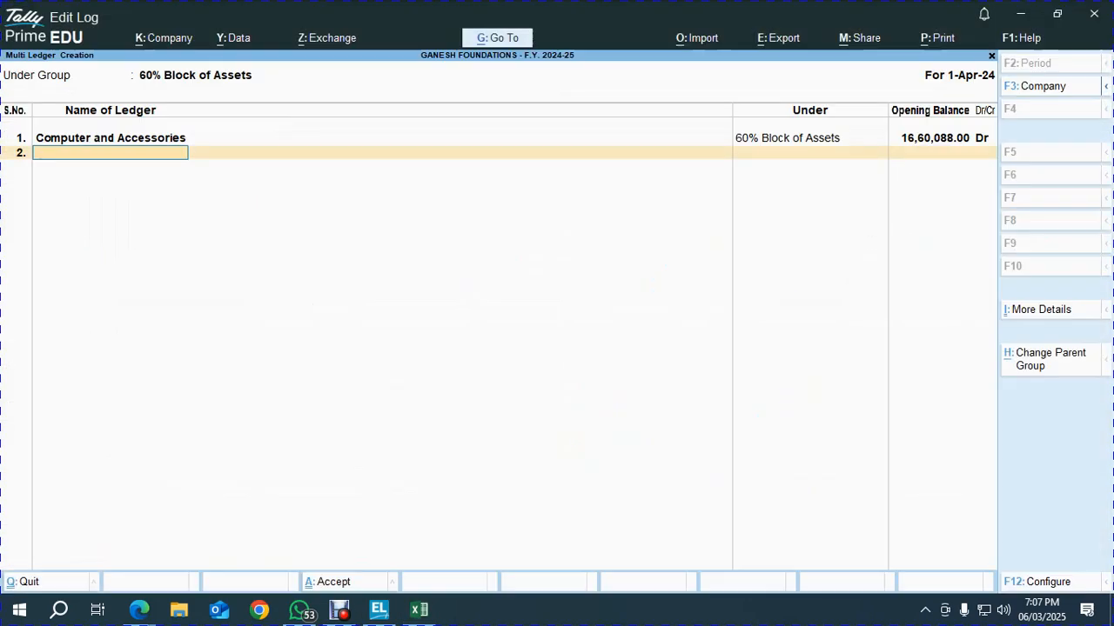
key(ctrl+v)
key(Return)
key(alt+Tab)
key(Right)
key(ctrl+c)
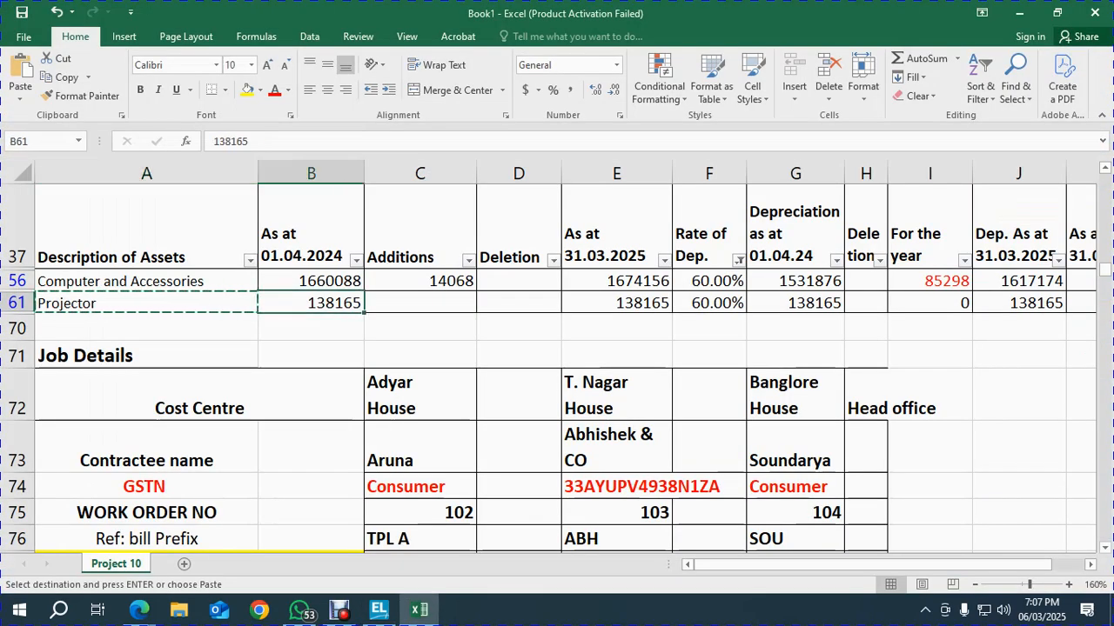
key(alt+Tab)
key(ctrl+v)
key(Return)
key(Return)
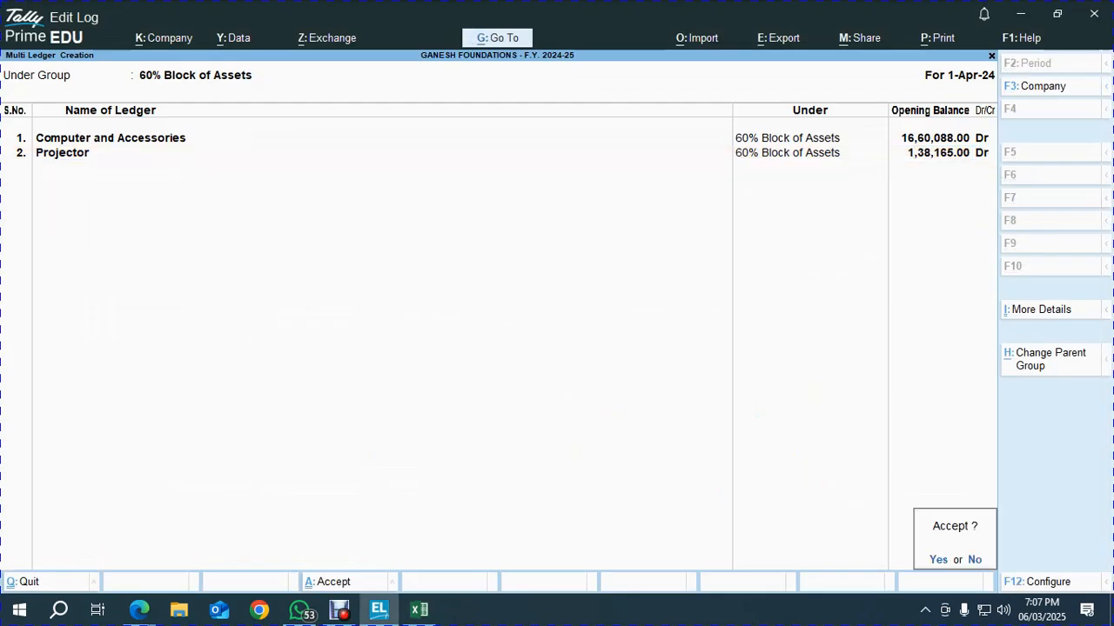
key(Return)
Open the Balance Sheet and locate the Fixed Assets total of 3,48,91,675.00
key(Escape)
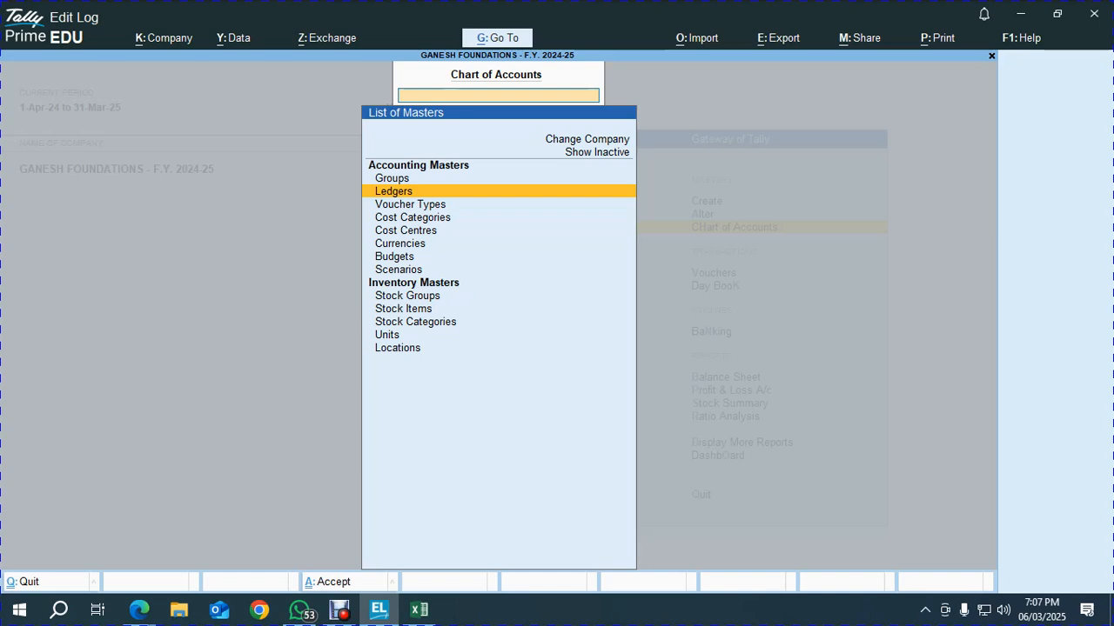
key(Escape)
key(Up)
key(Up)
key(b)
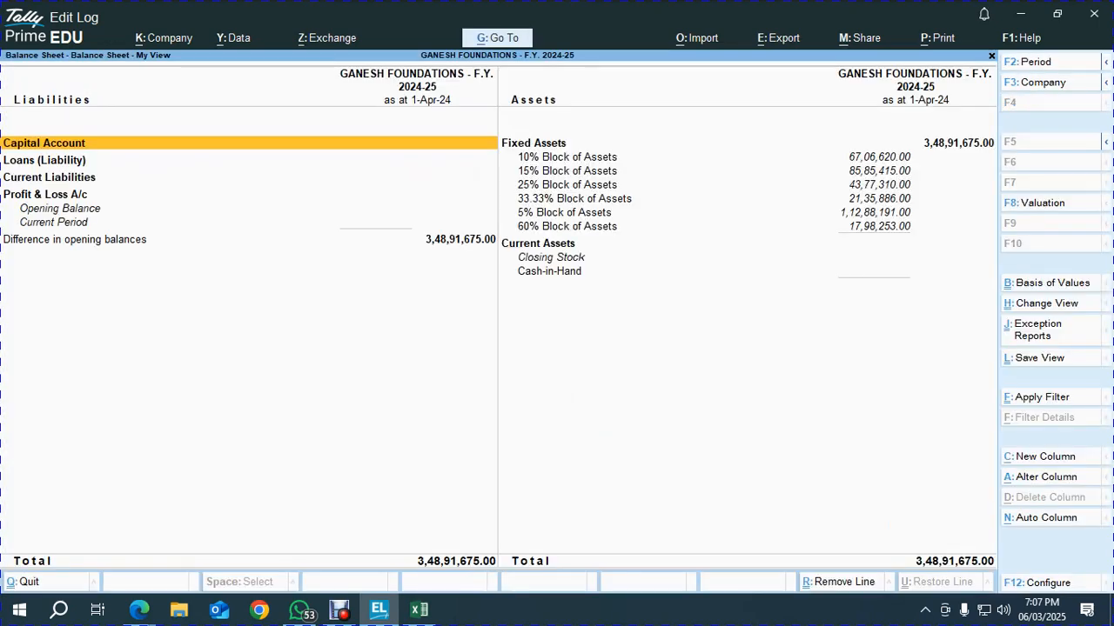
key(Down)
key(Right)
key(Up)
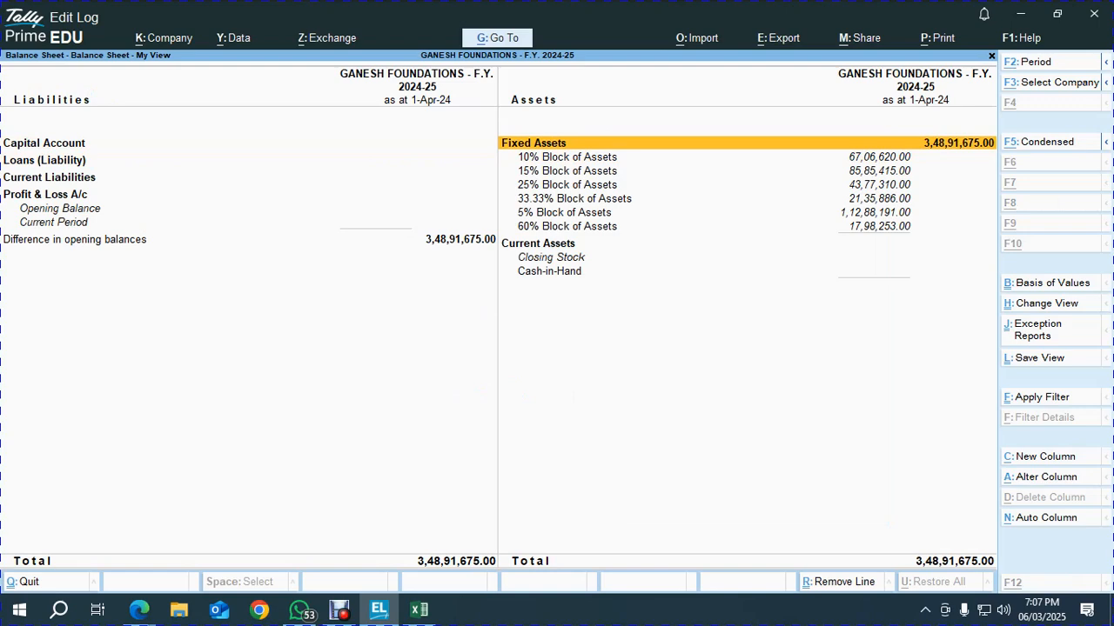
Clear Excel's AutoFilter and compare the 34891675 Total row with the Balance Sheet
key(alt+Tab)
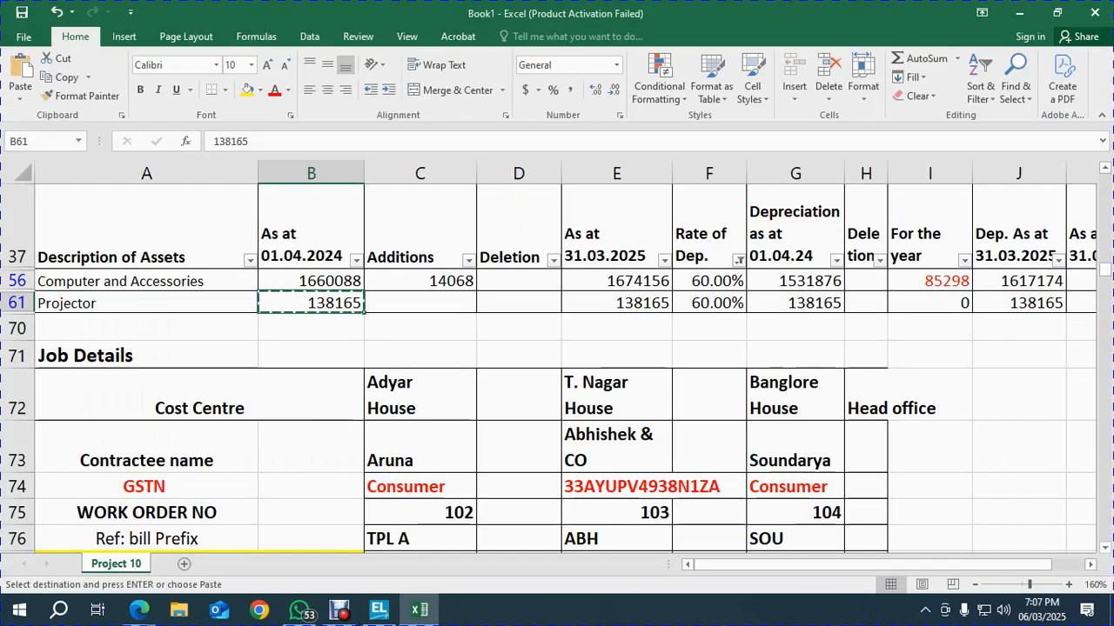
click(146, 303)
key(alt+d)
key(f)
key(s)
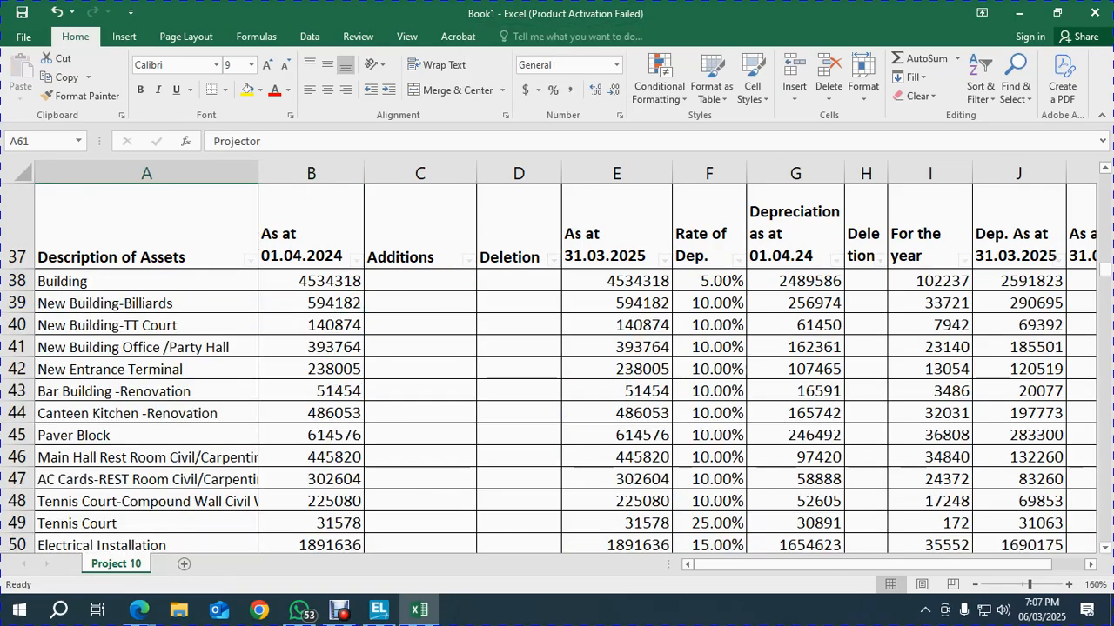
key(Down)
key(Right)
key(Right)
key(Down)
key(Down)
key(Down)
key(Down)
key(Down)
key(Down)
key(Down)
key(Down)
key(Down)
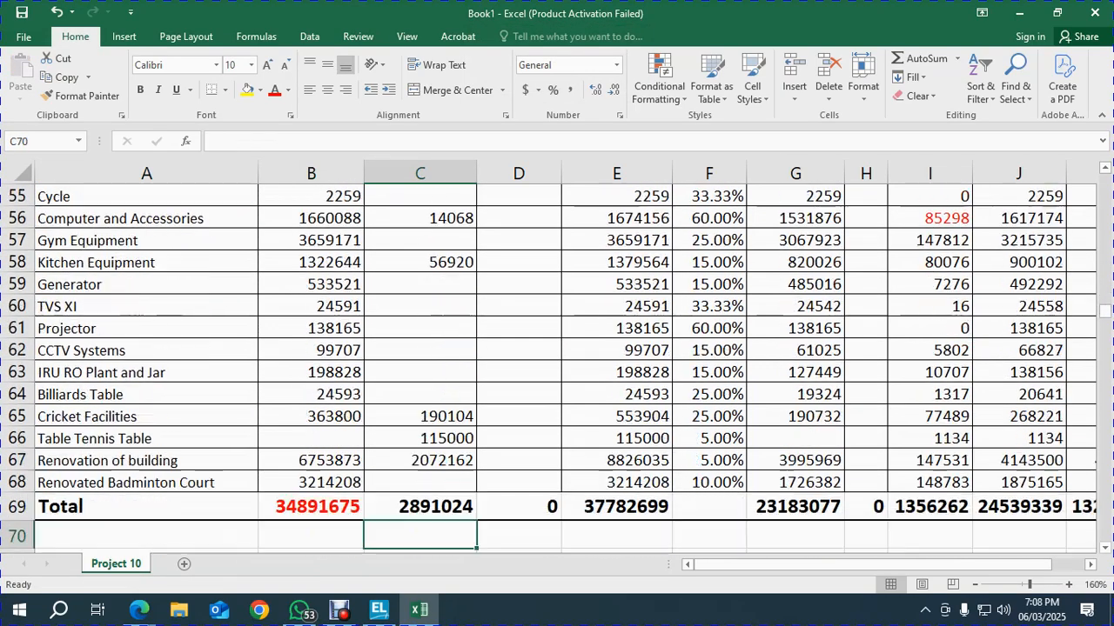
key(Left)
key(Up)
key(Up)
key(alt+Tab)
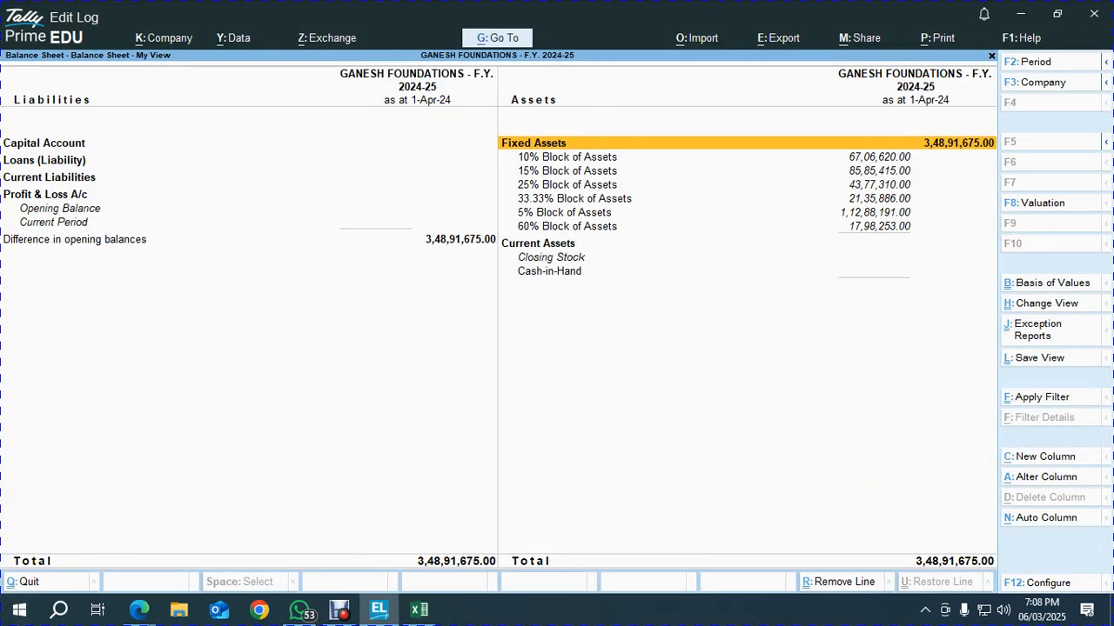
key(alt+Tab)
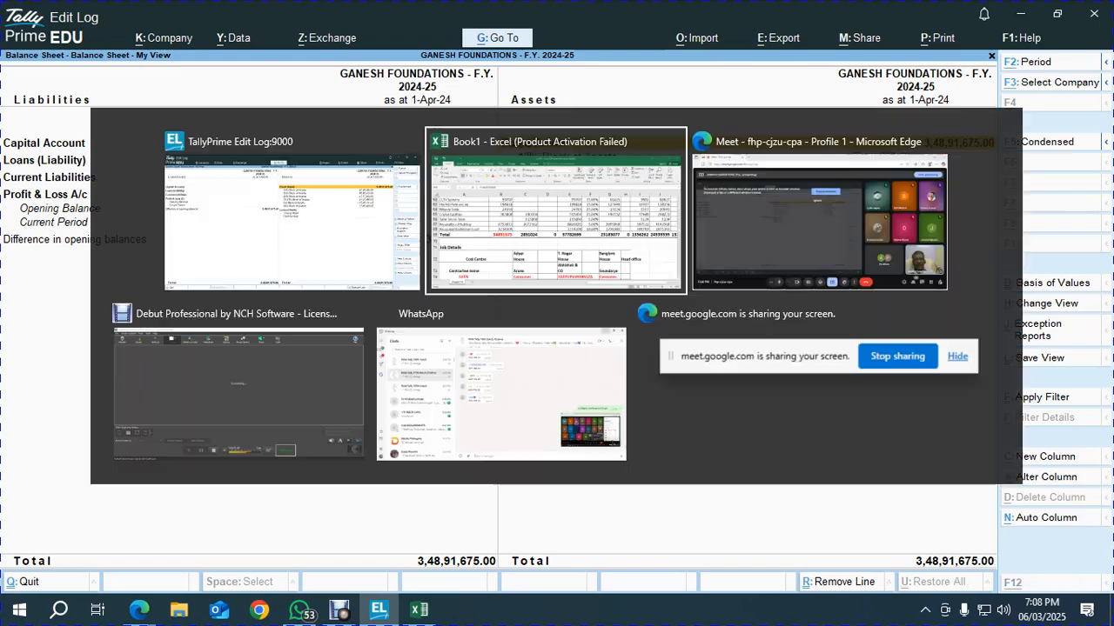
Move to step 4, fixed asset opening balances, in the Project 10 task list
key(Up)
key(Up)
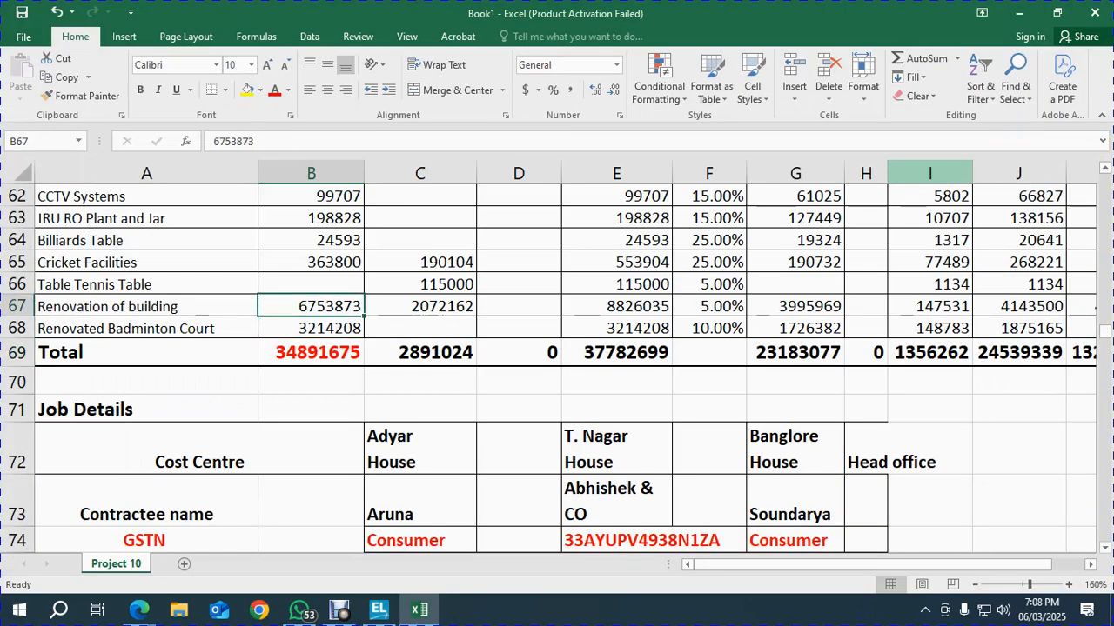
key(Page_Up)
key(Page_Up)
key(Page_Up)
key(Page_Up)
key(Right)
key(Right)
key(Right)
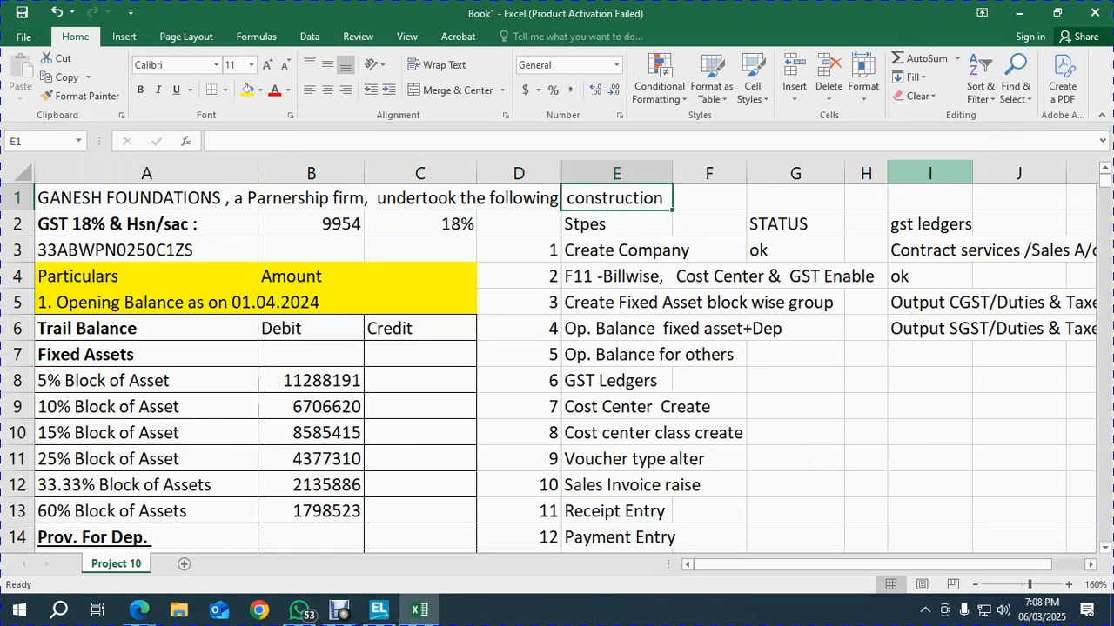
key(Down)
key(Down)
key(Down)
key(Down)
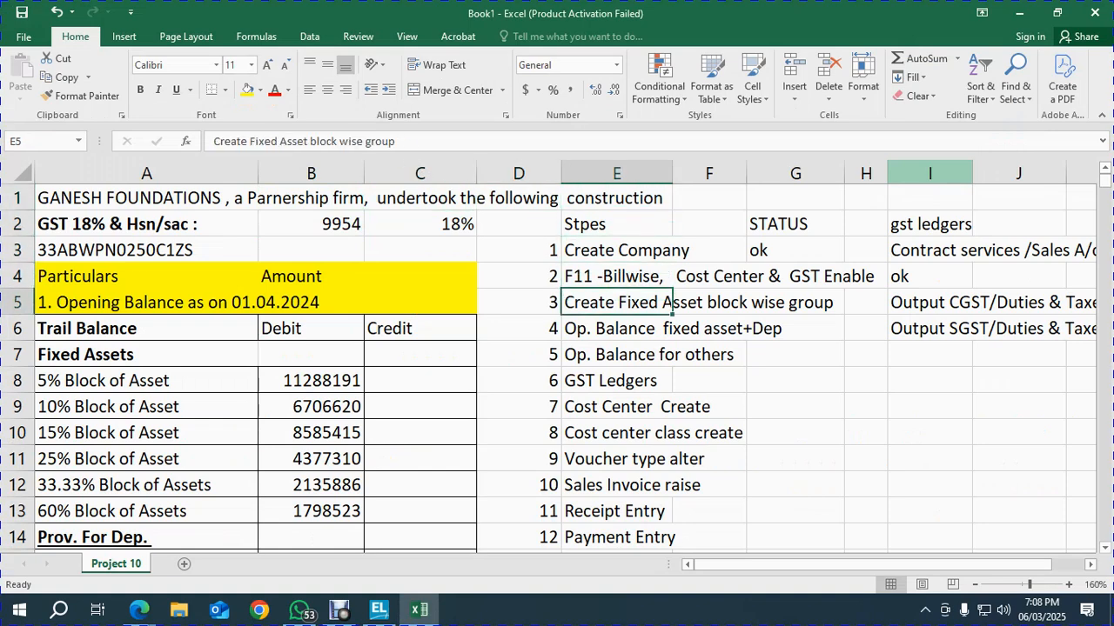
key(Down)
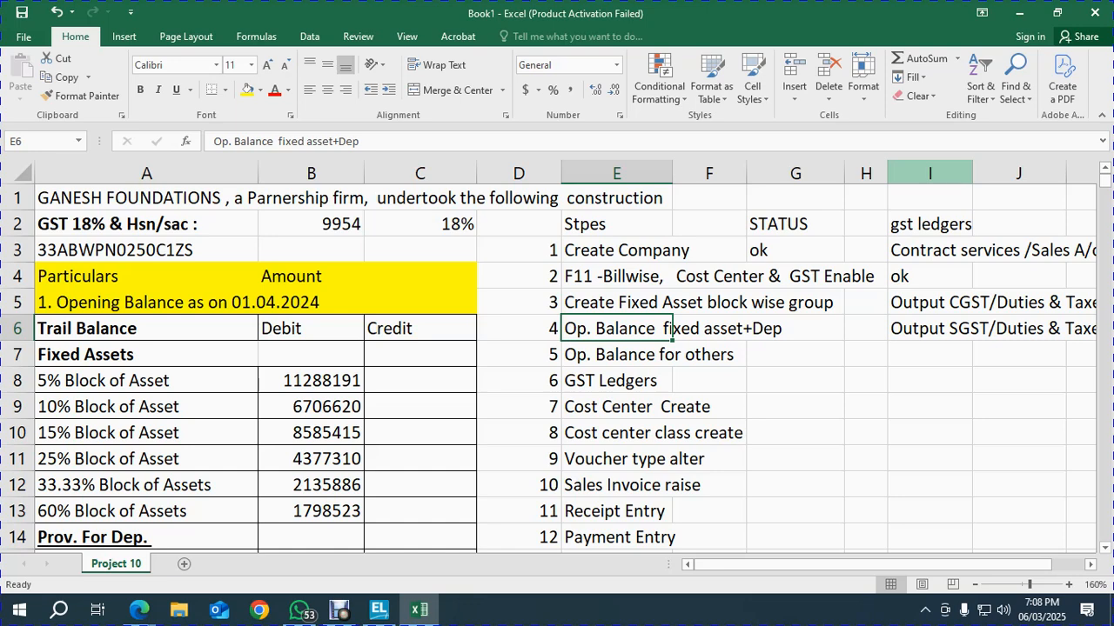
Reword step 4 in E6 to 'Op. Balance fixed asset block wise', closing an accidental help window
key(F2)
key(BackSpace)
key(BackSpace)
key(BackSpace)
key(BackSpace)
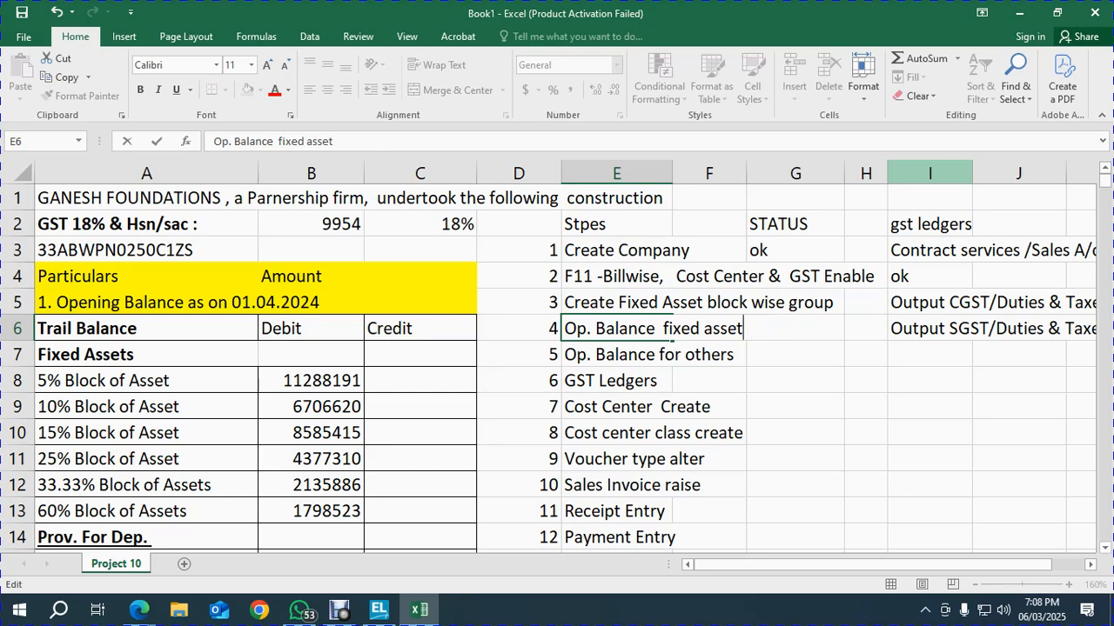
text(block wise)
click(662, 355)
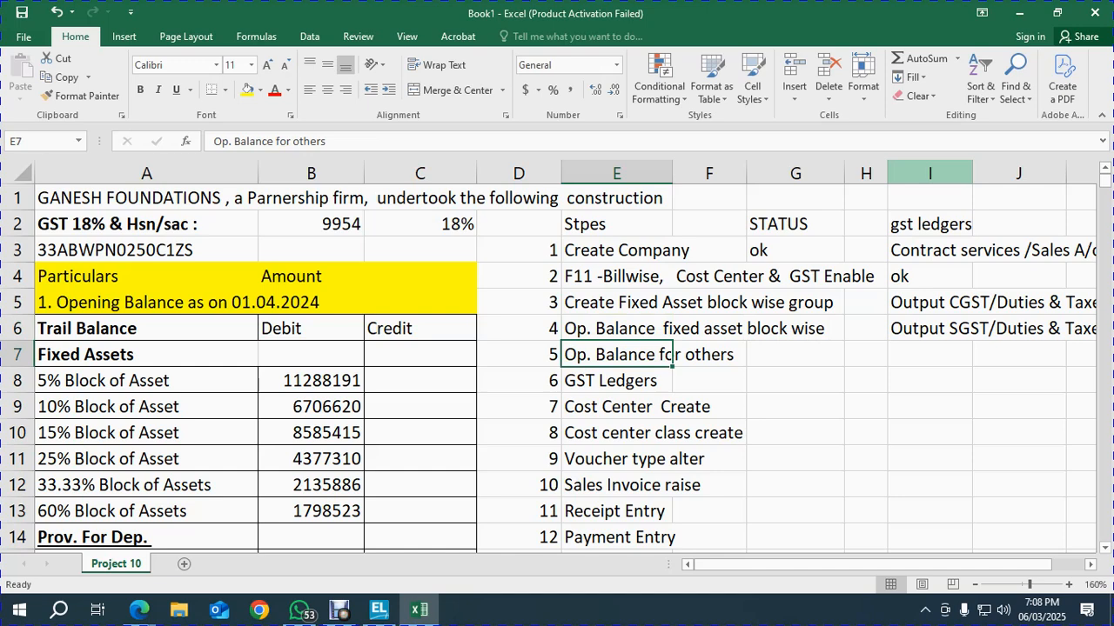
key(F1)
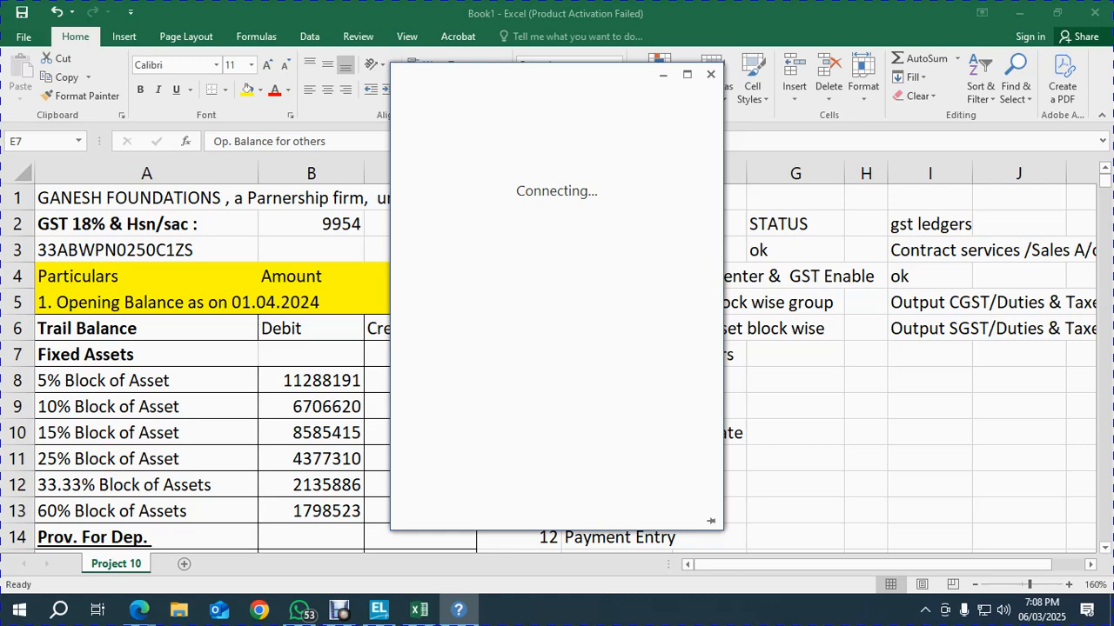
key(alt+F4)
click(709, 407)
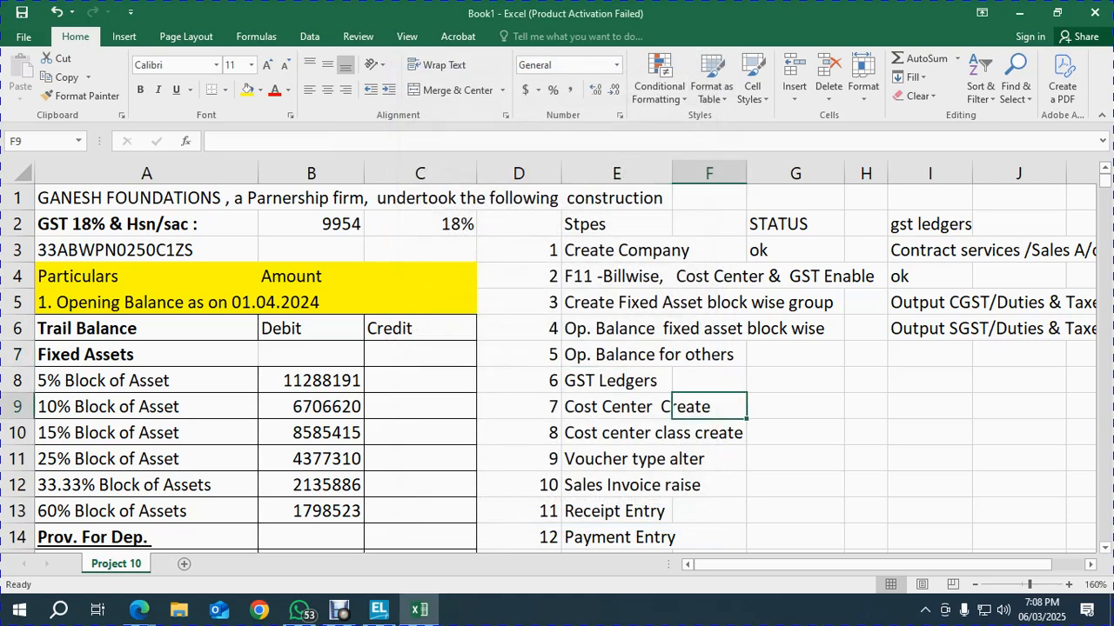
Move the remaining steps from E7 down one row to free a row for a new step
click(662, 355)
key(ctrl+shift+Down)
key(ctrl+x)
key(Down)
key(ctrl+v)
key(Up)
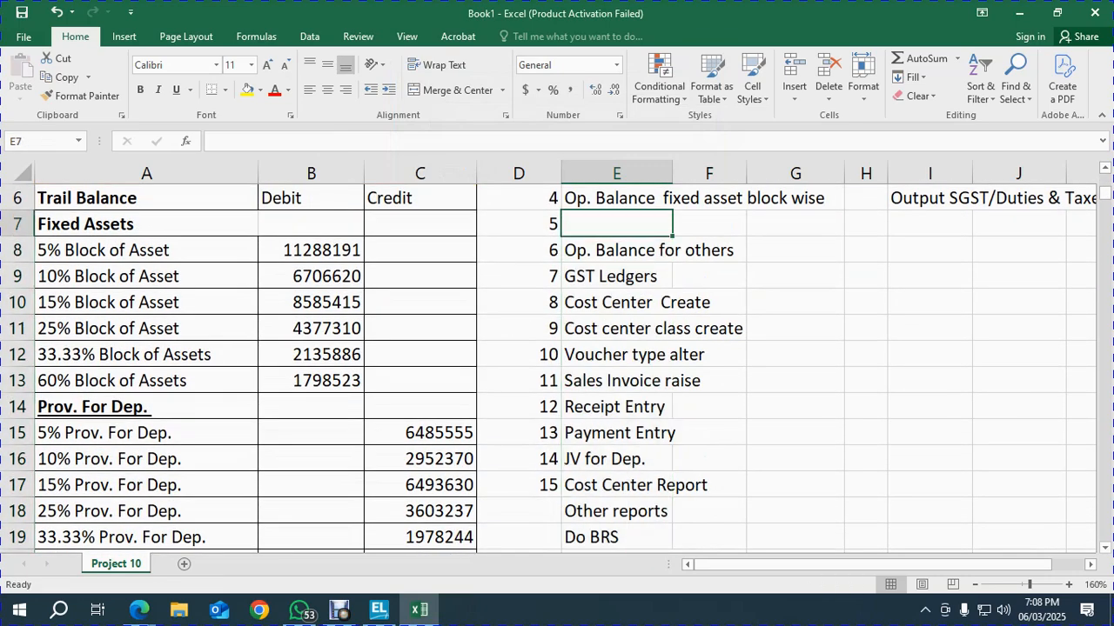
Enter the new step 5 'Create a prov. for dep. Group/Provision' in E7
text(Create a )
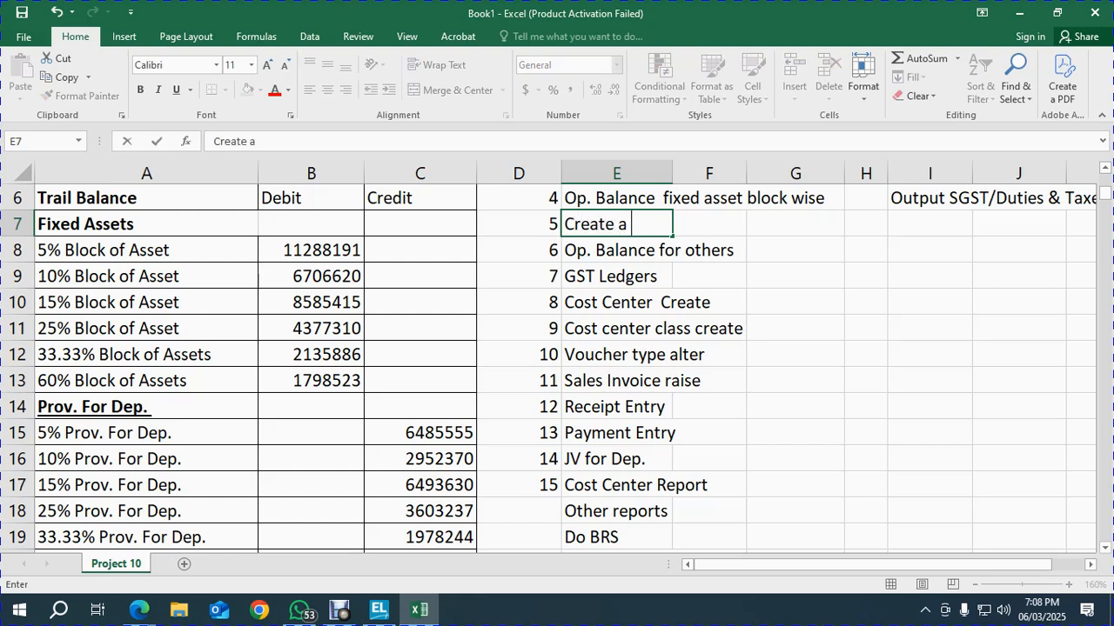
text(prov. de)
key(BackSpace)
key(BackSpace)
text(for)
text( de)
text(p. grouop)
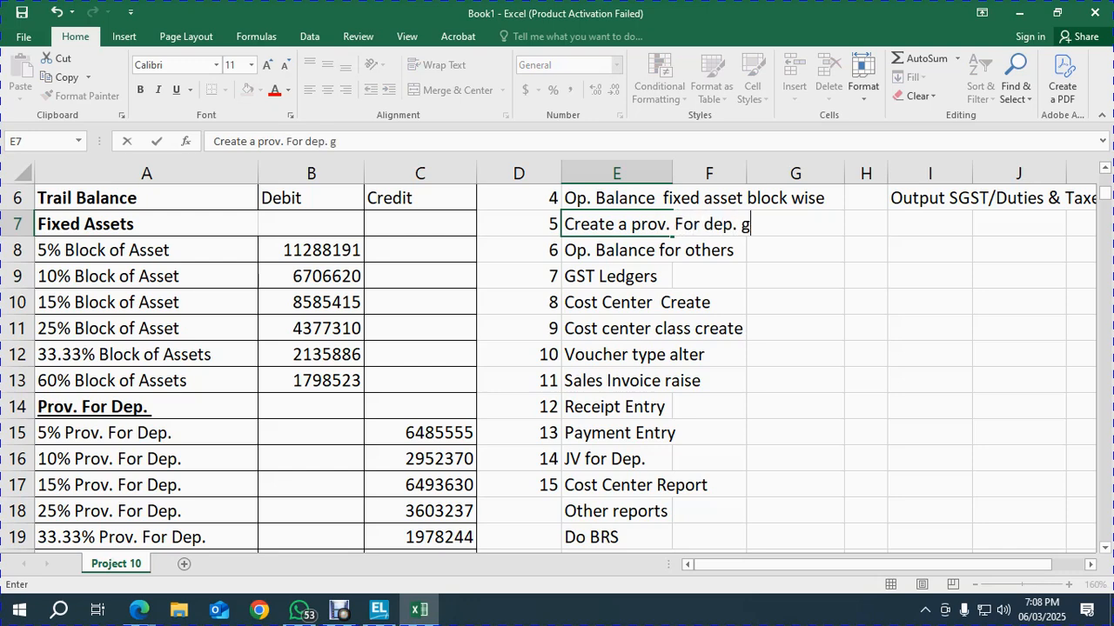
key(BackSpace)
key(BackSpace)
text(p)
key(BackSpace)
key(BackSpace)
key(BackSpace)
key(BackSpace)
key(BackSpace)
text(Group/Provision)
key(Return)
Capitalise 'Prov.' in the step 5 text
click(616, 224)
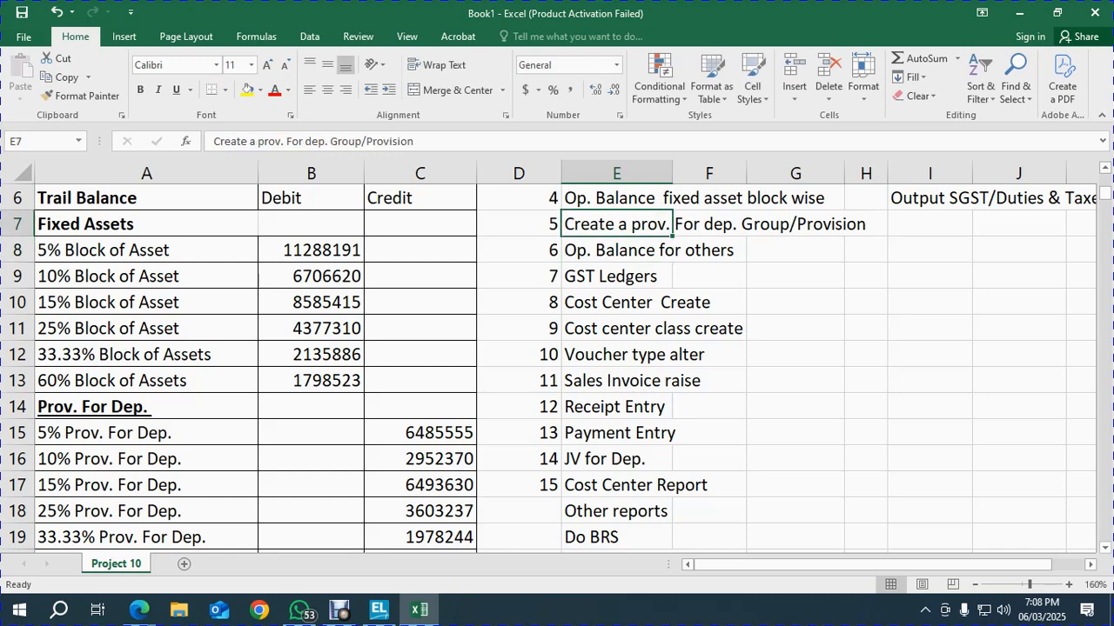
key(alt)
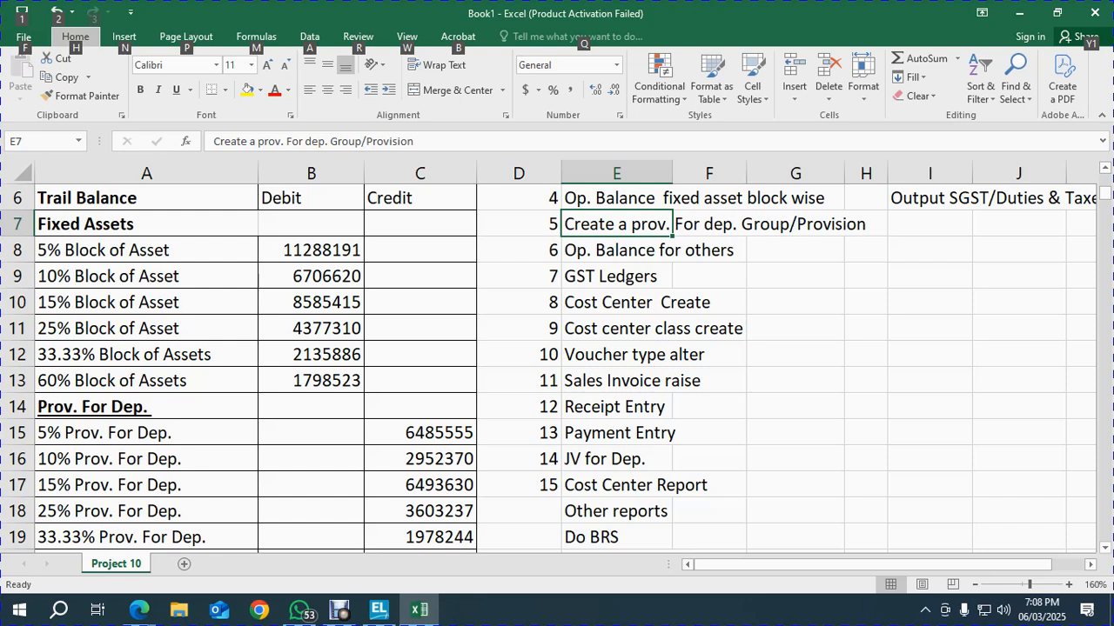
key(Escape)
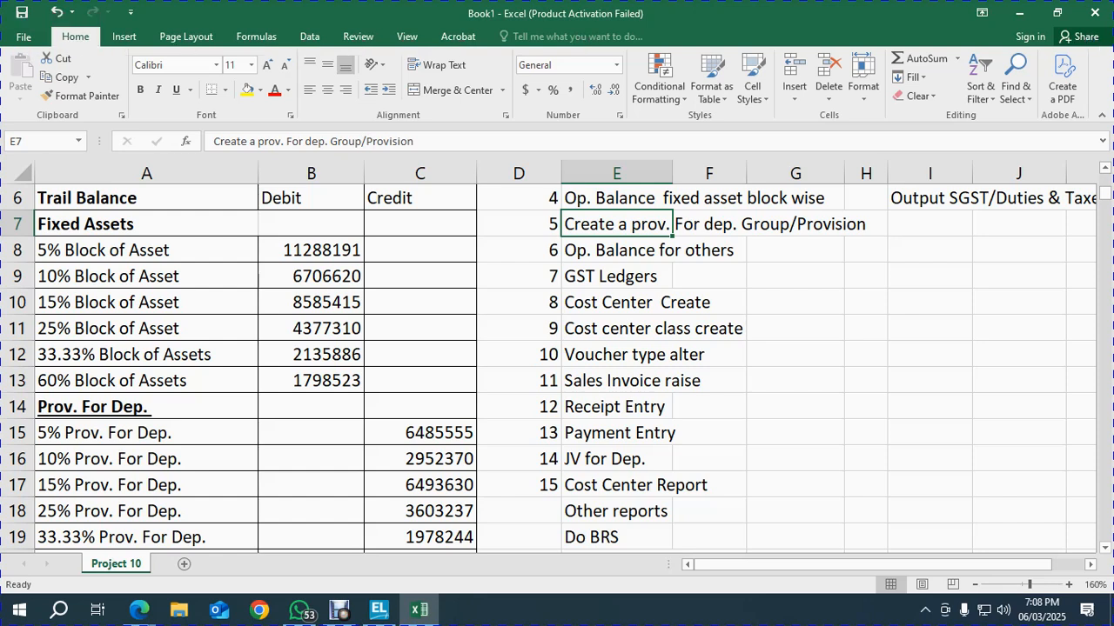
key(F2)
key(BackSpace)
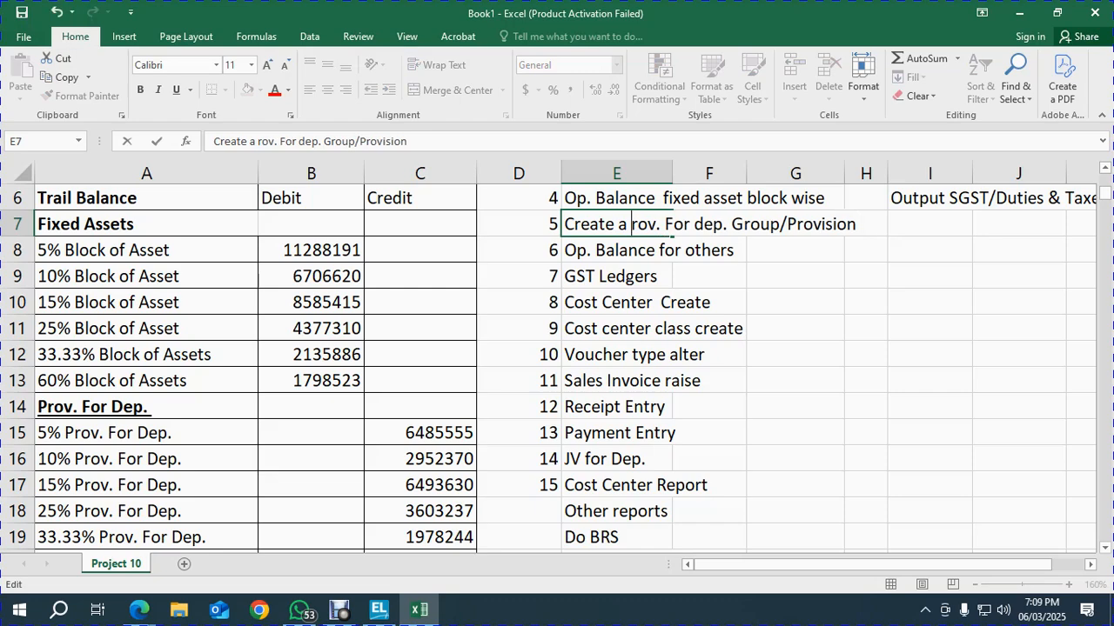
text(P)
key(ctrl+Return)
Close TallyPrime's Balance Sheet report and return to the Excel step list
key(alt+Tab)
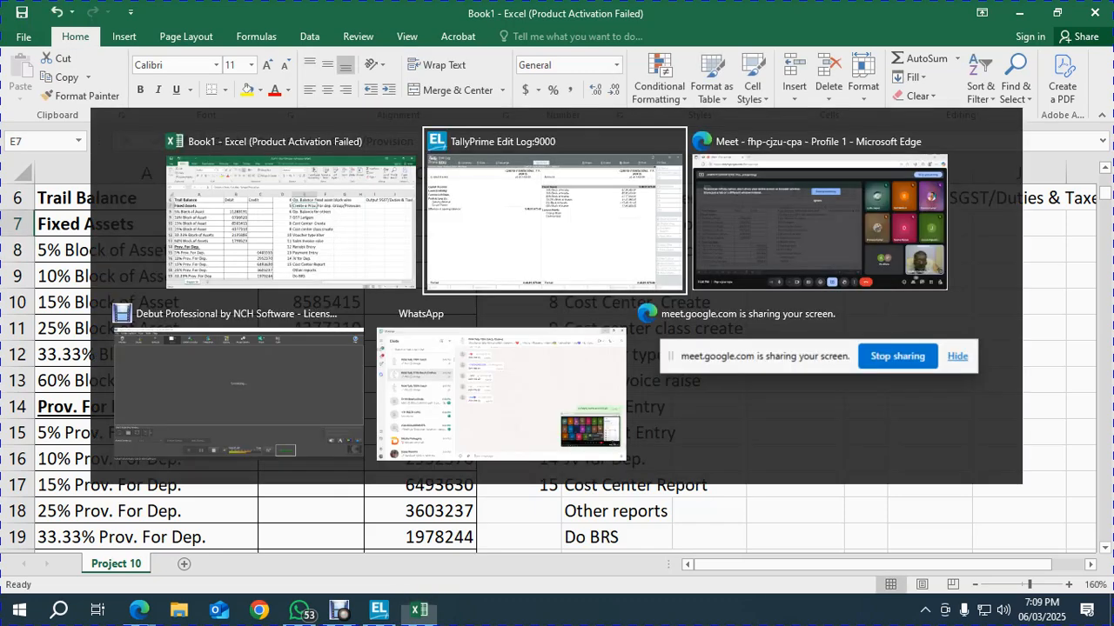
key(Escape)
key(Up)
key(Up)
key(Up)
key(Up)
key(Up)
key(Up)
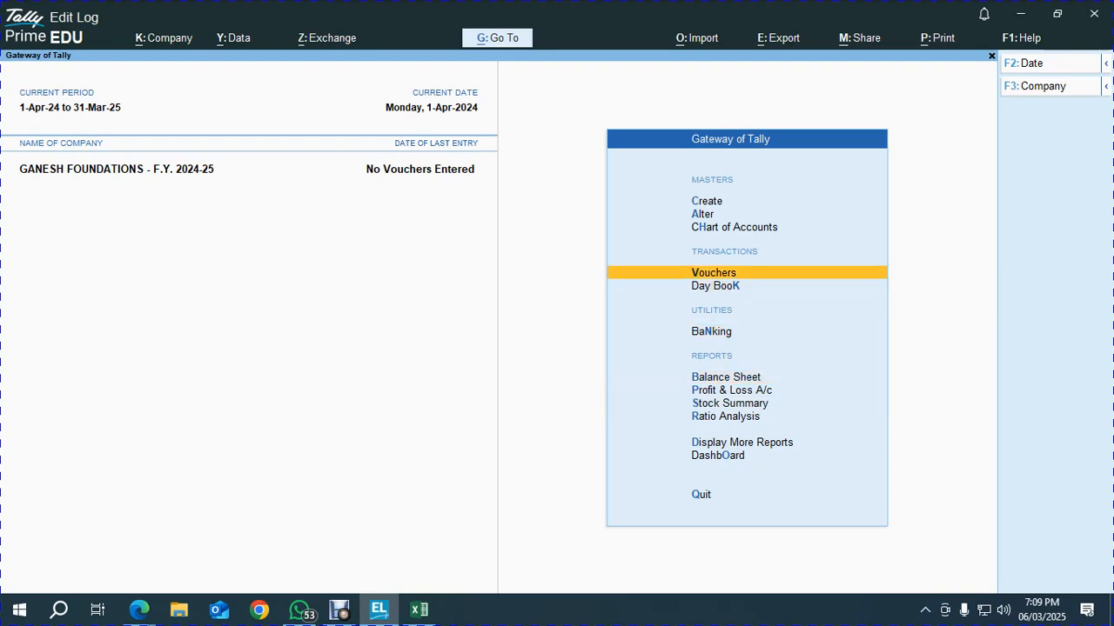
key(alt+Tab)
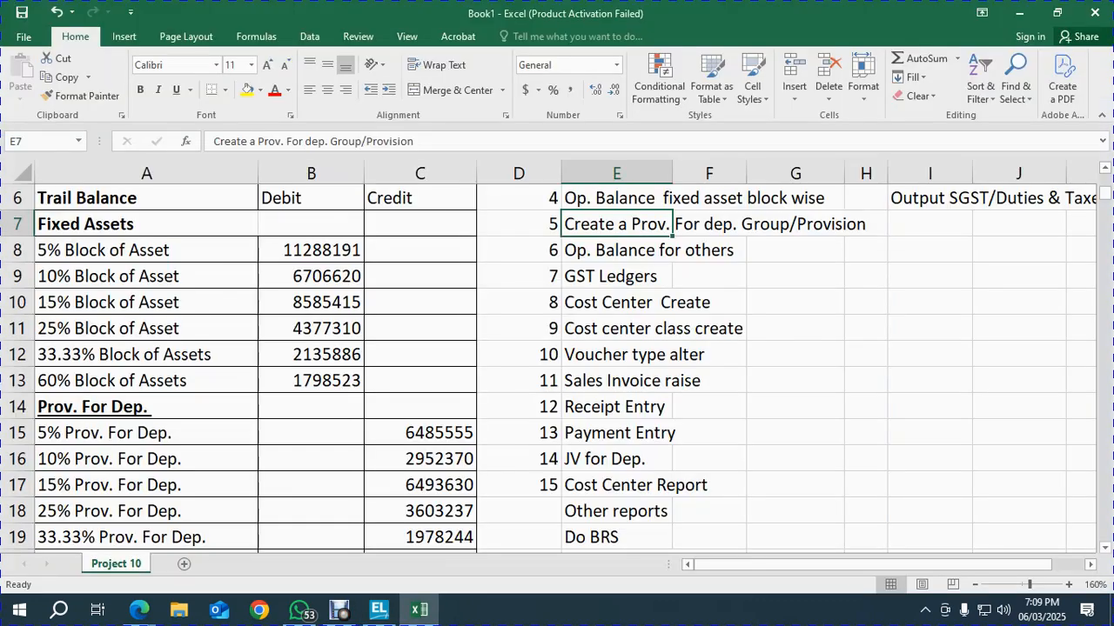
Create and save a group PROVISION FOR DEP. under Provisions in TallyPrime
key(alt+Tab)
key(Return)
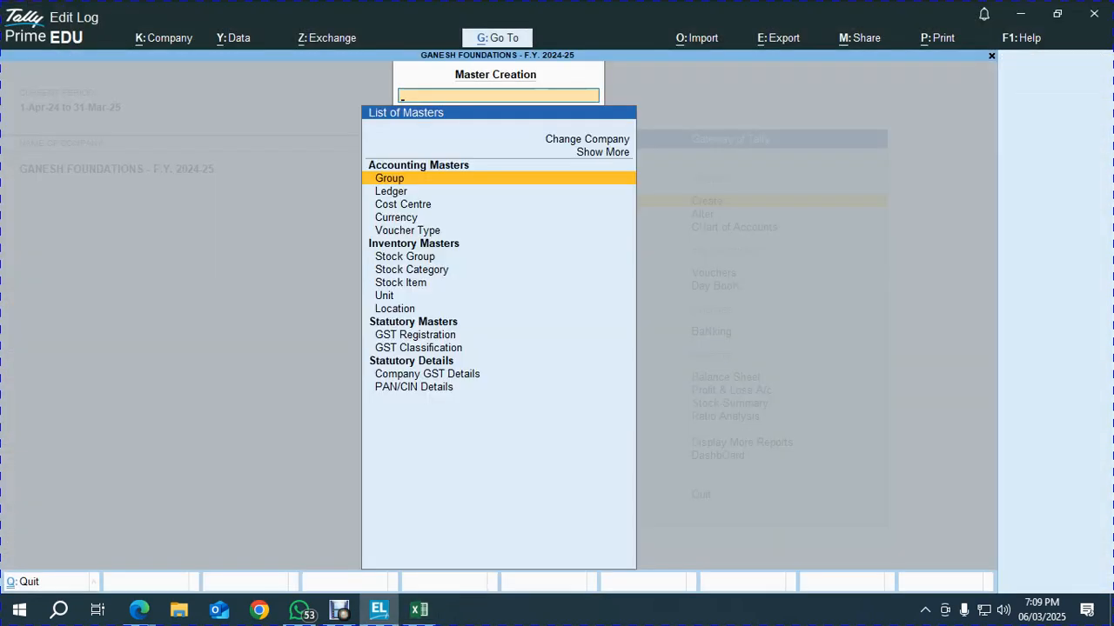
key(Return)
text(Provsion)
key(Escape)
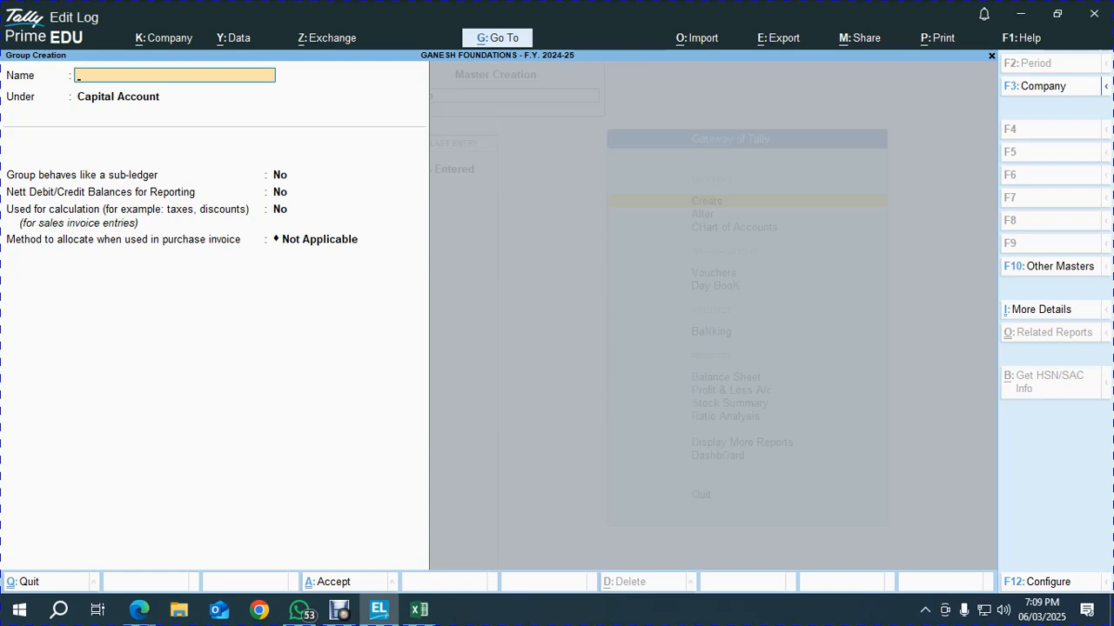
text(PROVISION FOR )
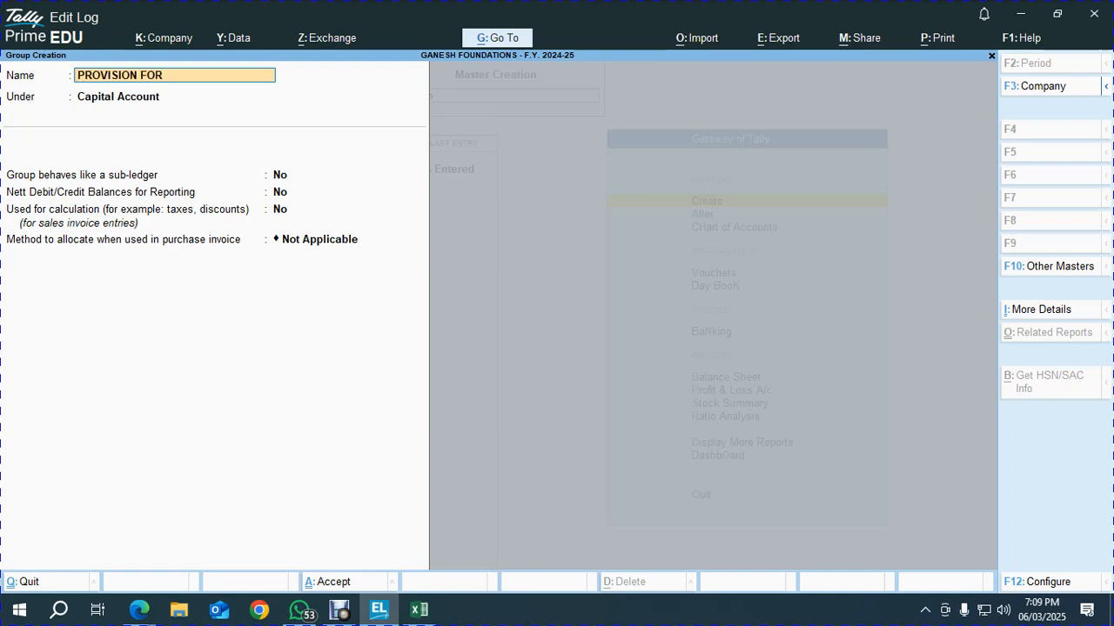
text(DE)
key(Return)
text(PRO)
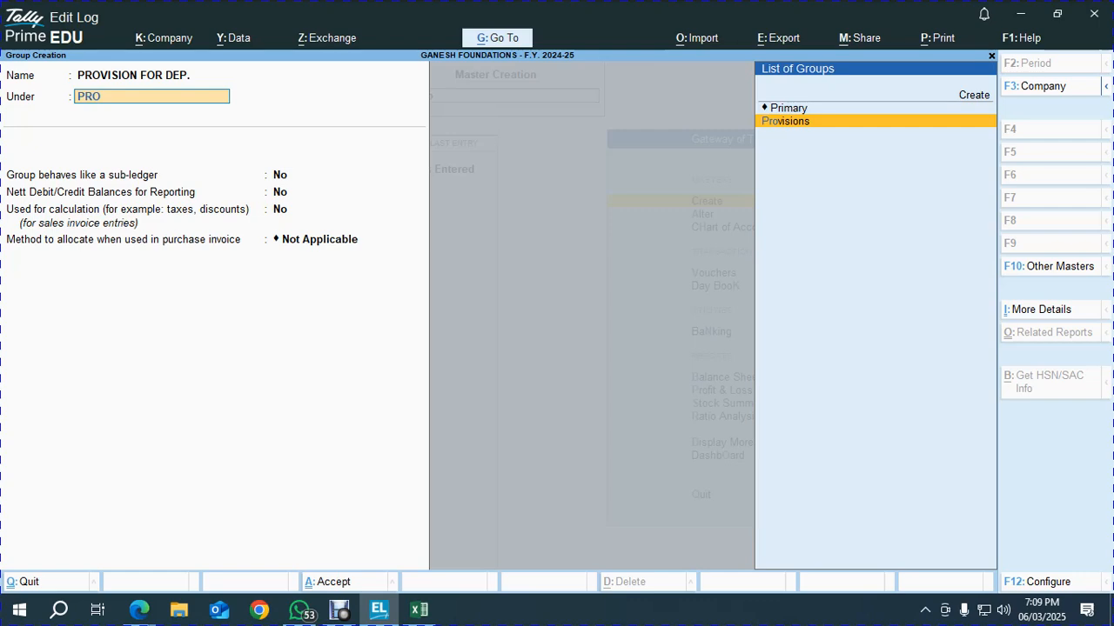
key(Return)
key(Return)
key(Return)
key(Return)
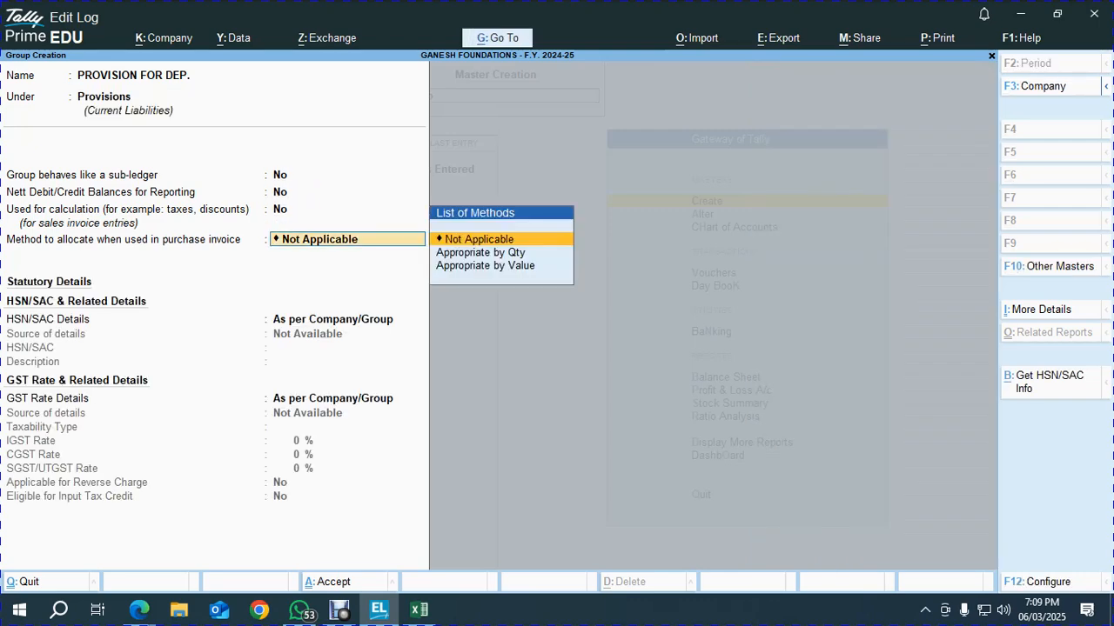
key(ctrl+a)
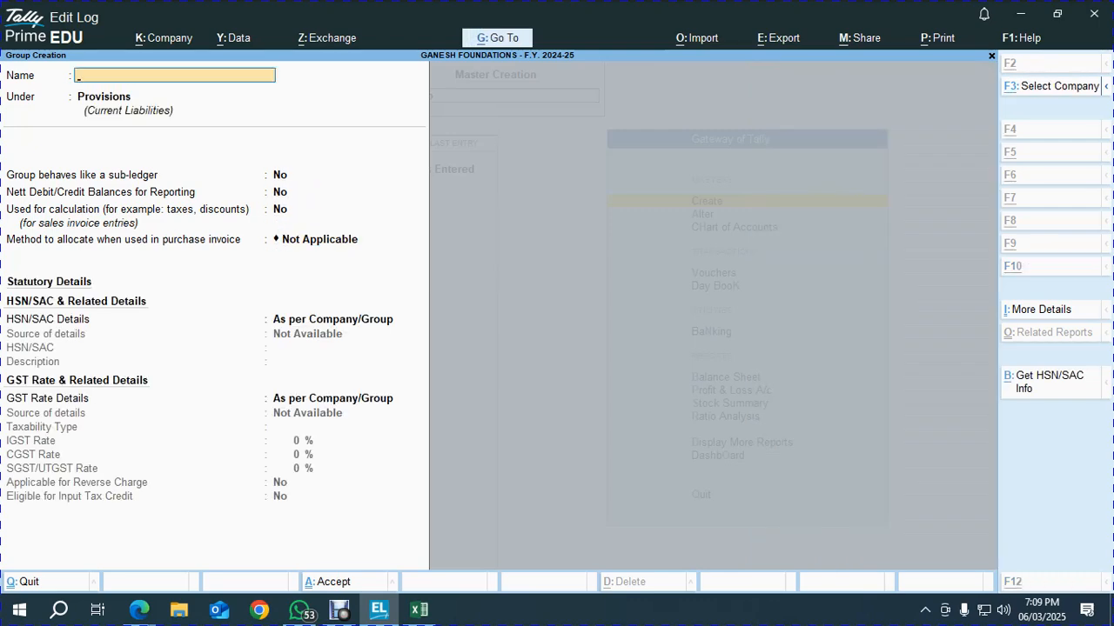
Return to Excel and go to the status cell for step 3
key(alt+Tab)
key(Right)
key(Right)
key(Right)
key(Up)
key(Up)
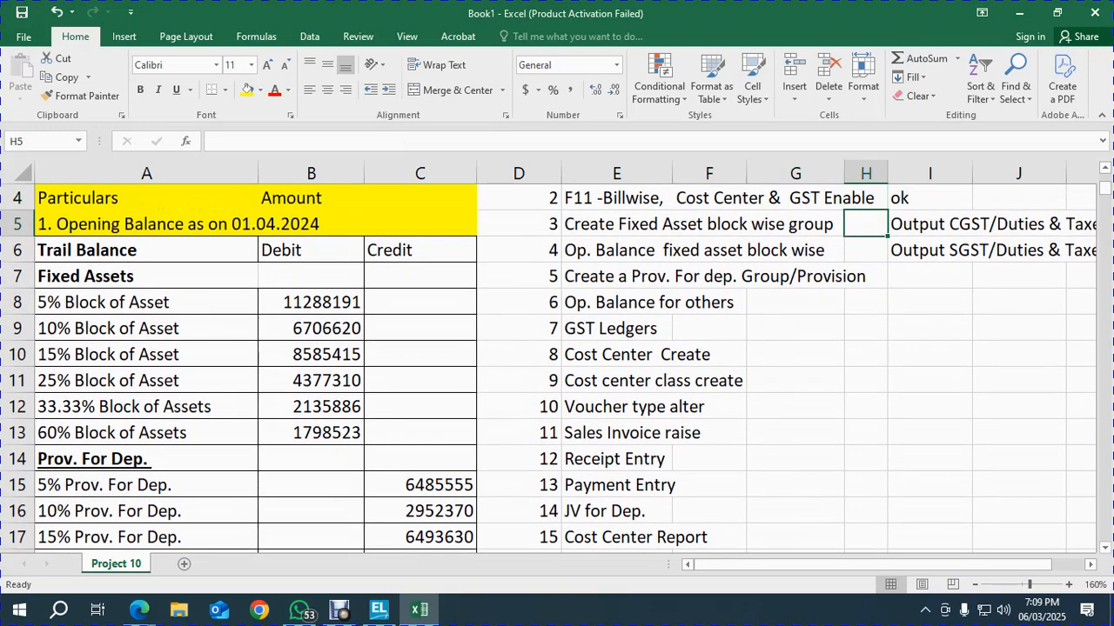
Enter OK in H5 and a bold OK in H6 as the statuses for steps 3 and 4
text(OK)
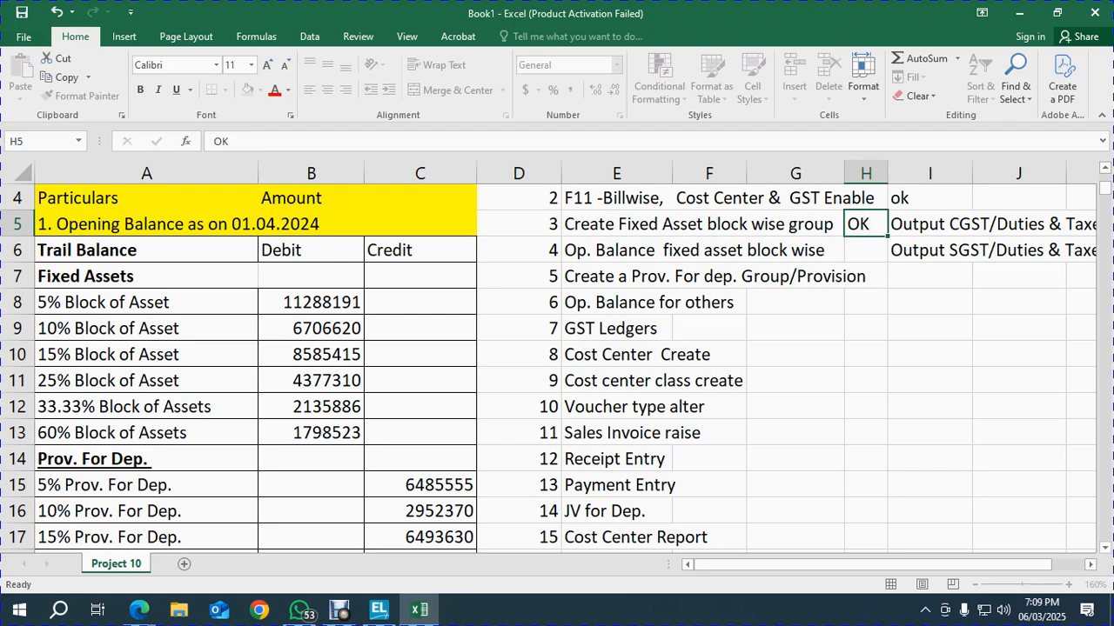
key(Return)
key(Up)
key(Up)
key(Up)
key(Up)
key(Down)
key(Down)
key(Down)
key(Down)
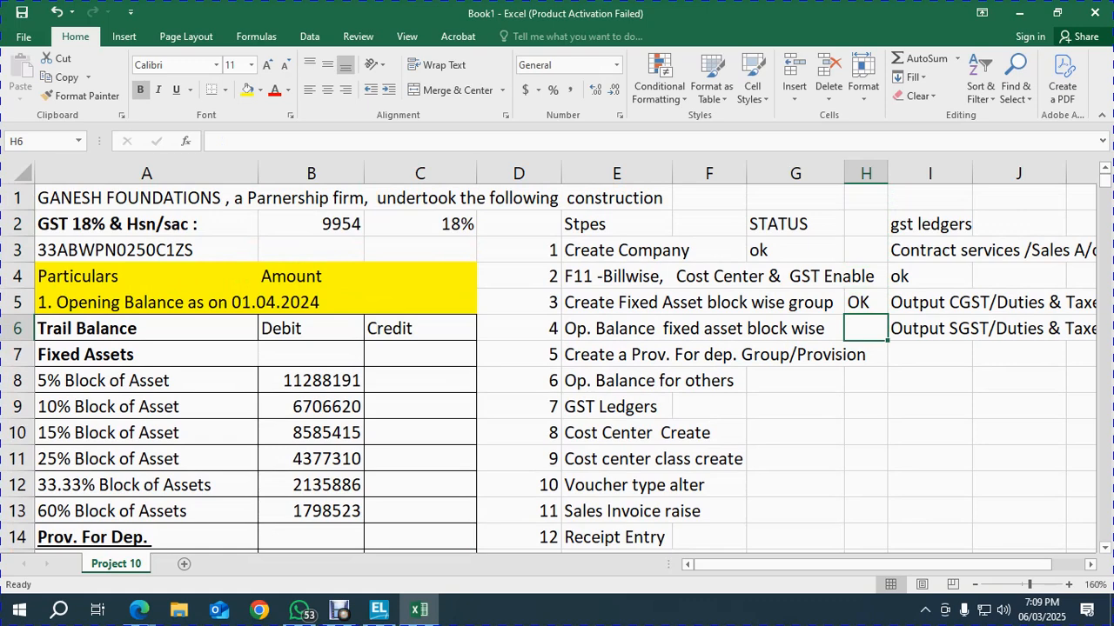
text(OK)
key(Return)
key(Up)
key(Up)
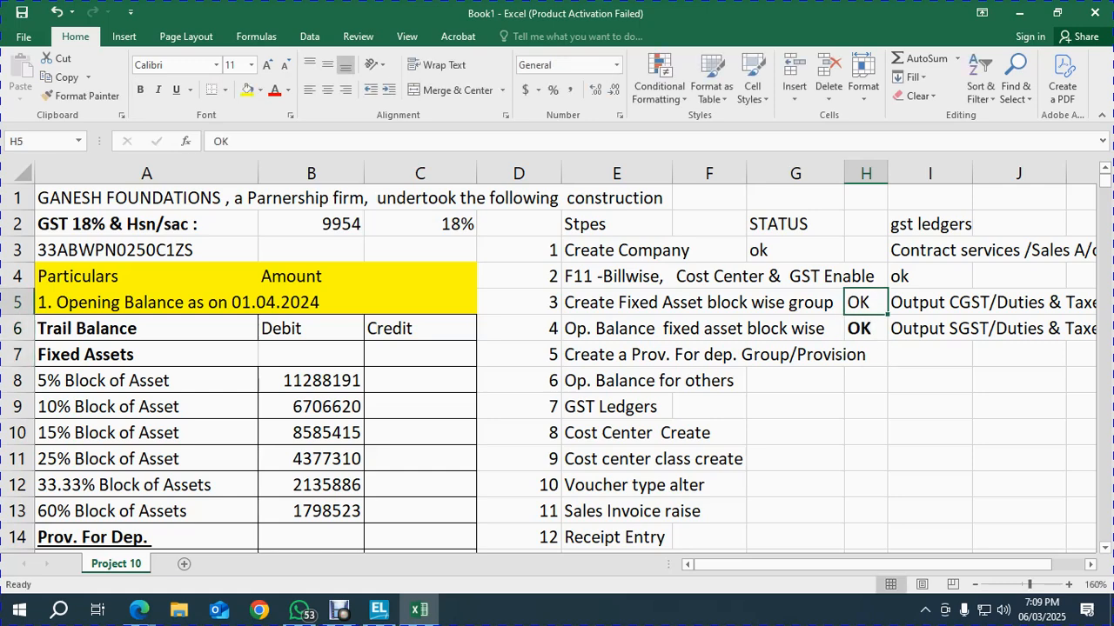
key(Left)
key(Left)
key(Left)
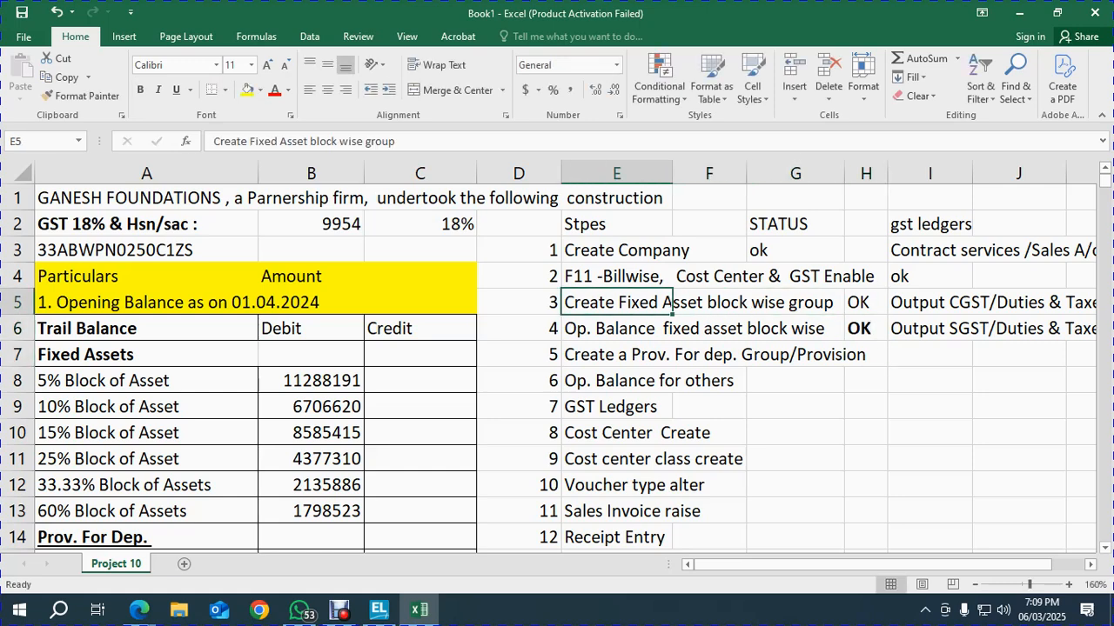
key(Down)
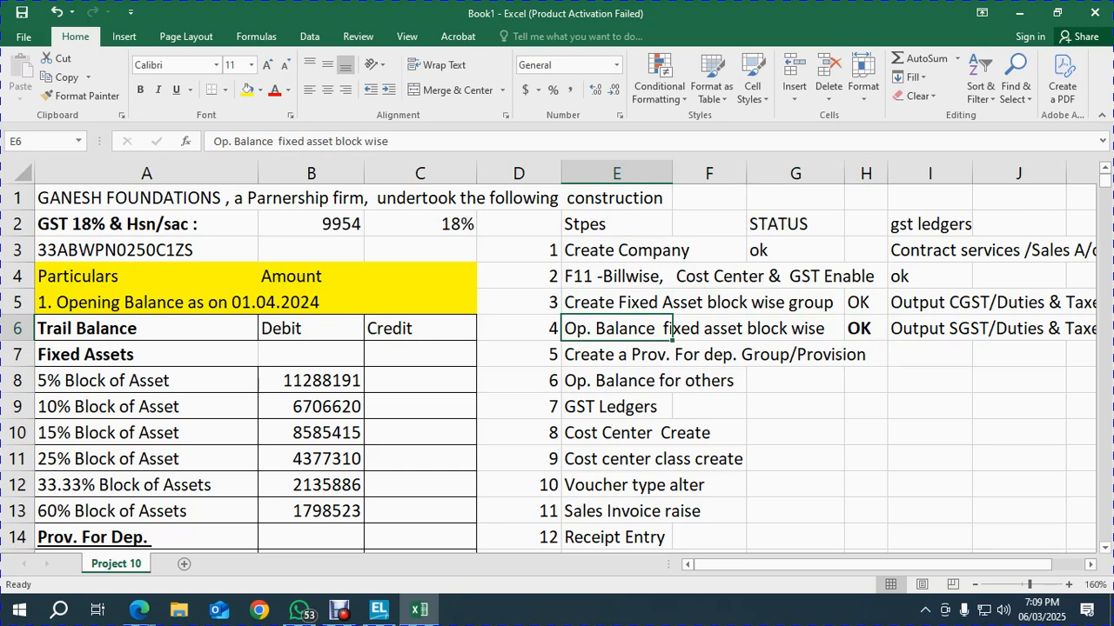
key(F2)
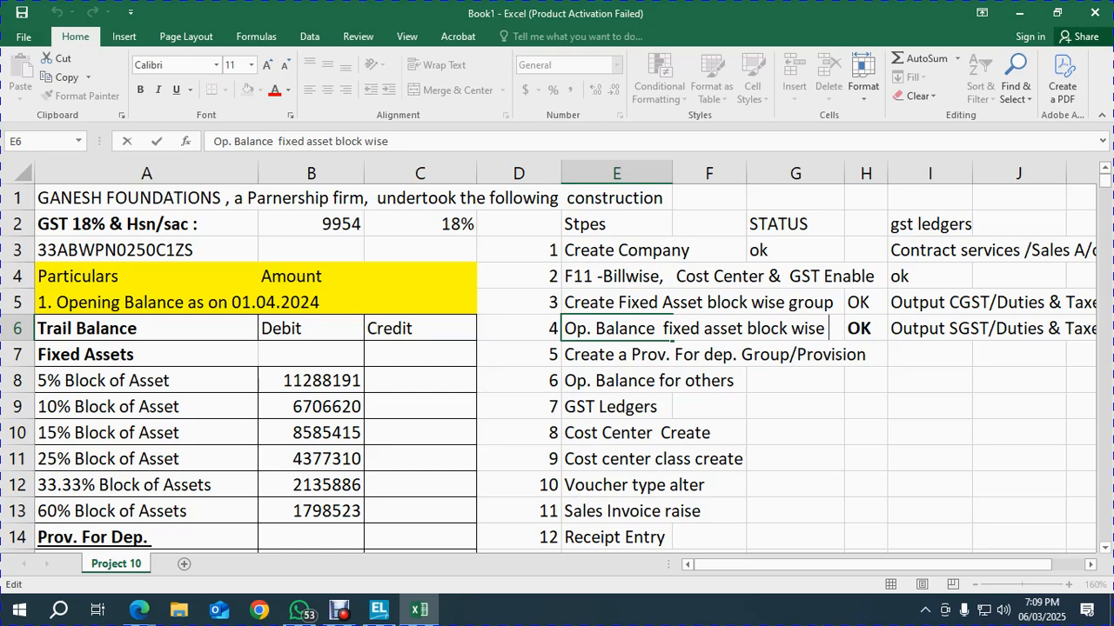
Insert 'Ledgers' after 'Op. Balance' in the step 4 text
click(272, 141)
text(IEDG)
key(BackSpace)
key(BackSpace)
key(BackSpace)
key(BackSpace)
text(Ledgers)
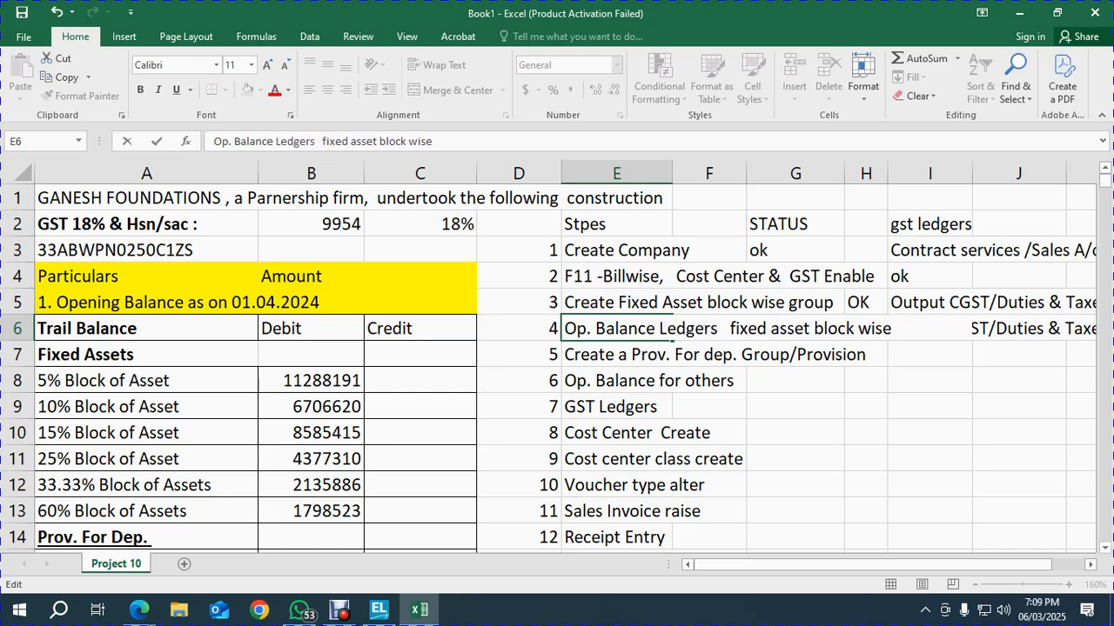
key(Return)
key(Up)
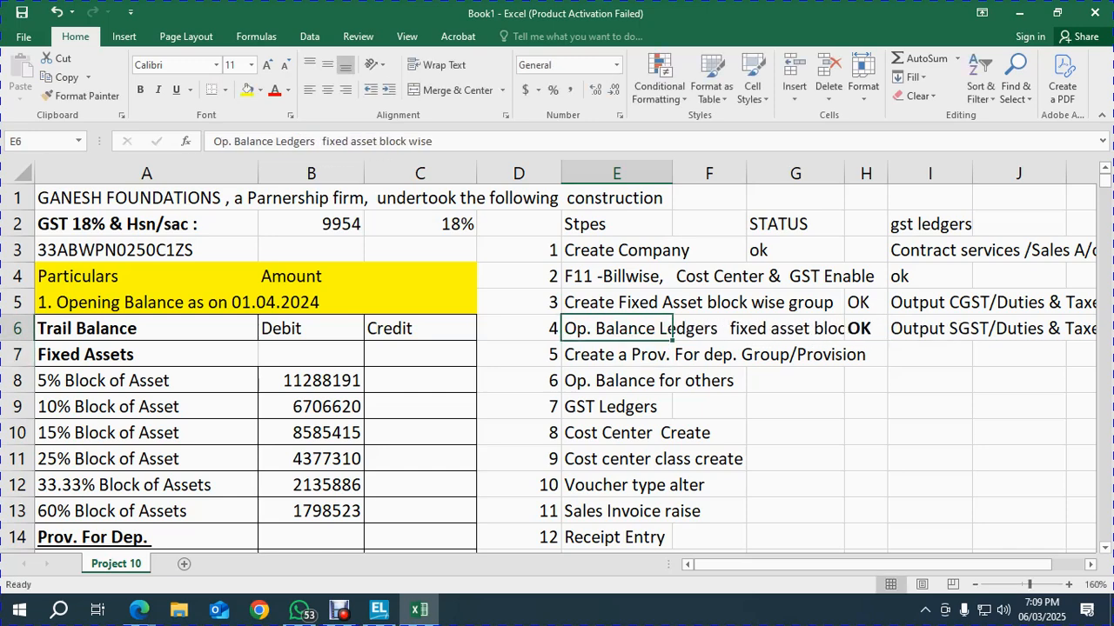
Reword step 4 to 'Op. Balance Fixed Asset Ledgers create - block wise'
click(322, 141)
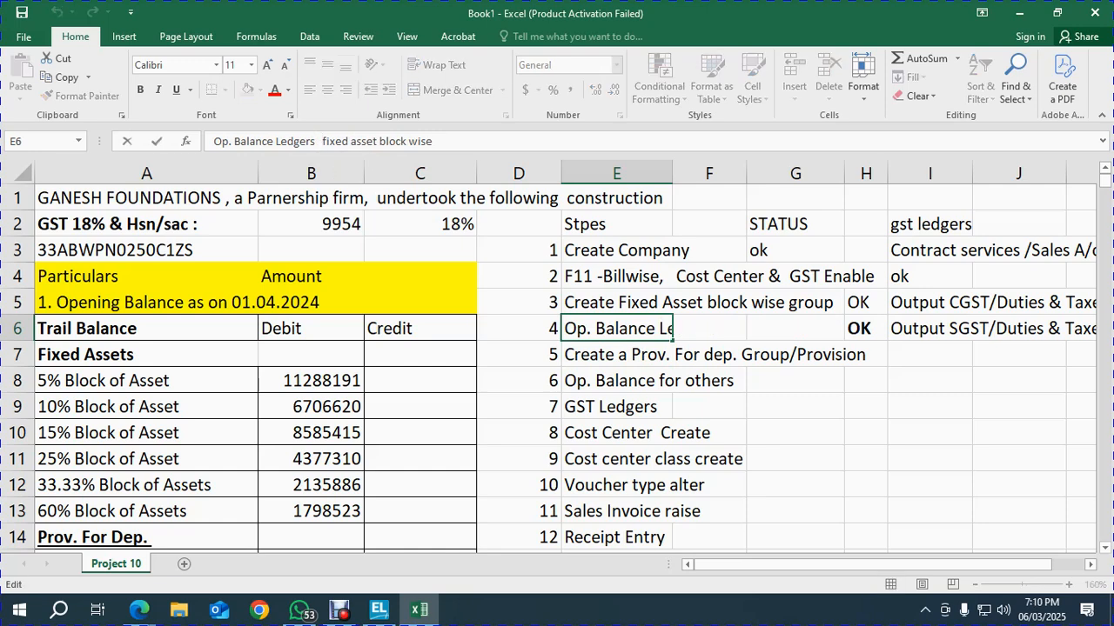
click(276, 141)
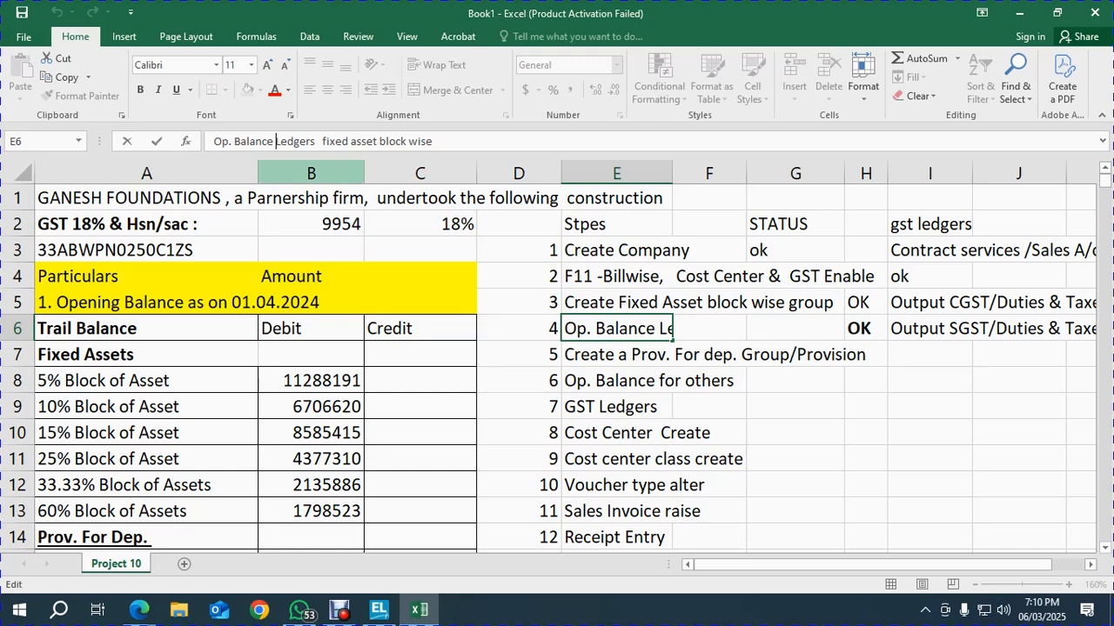
text(Fixed As)
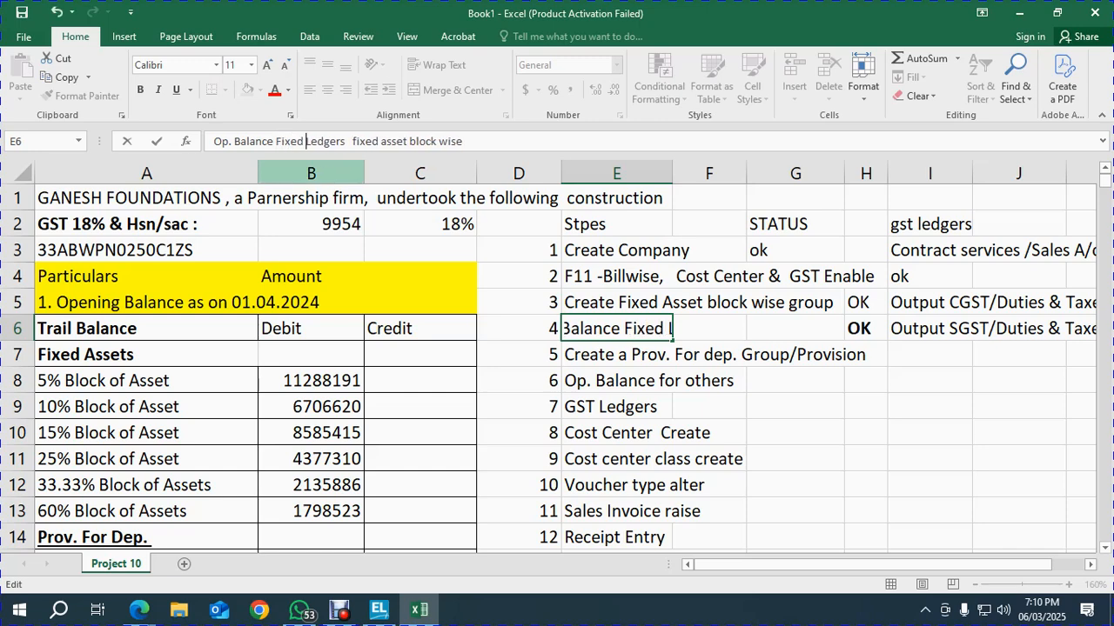
text(set)
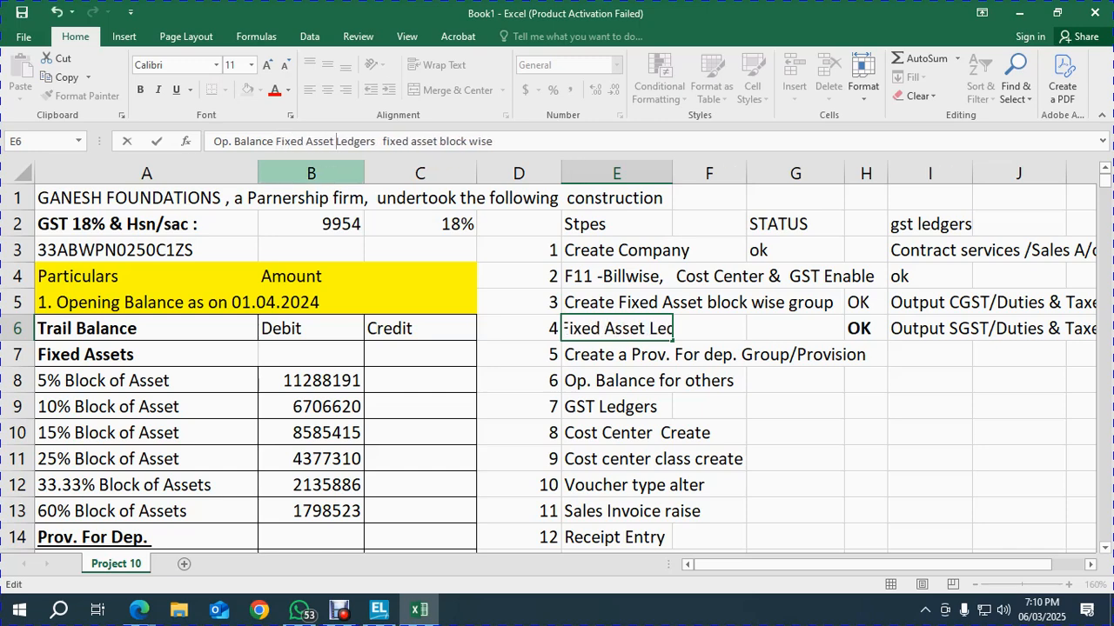
key(Right)
key(Right)
key(Right)
key(Right)
key(Right)
key(Delete)
key(Delete)
key(Delete)
key(Delete)
key(Delete)
key(Delete)
key(Delete)
key(Delete)
key(Delete)
key(Delete)
key(Delete)
key(Delete)
key(Delete)
key(Delete)
text(created)
key(BackSpace)
text(-)
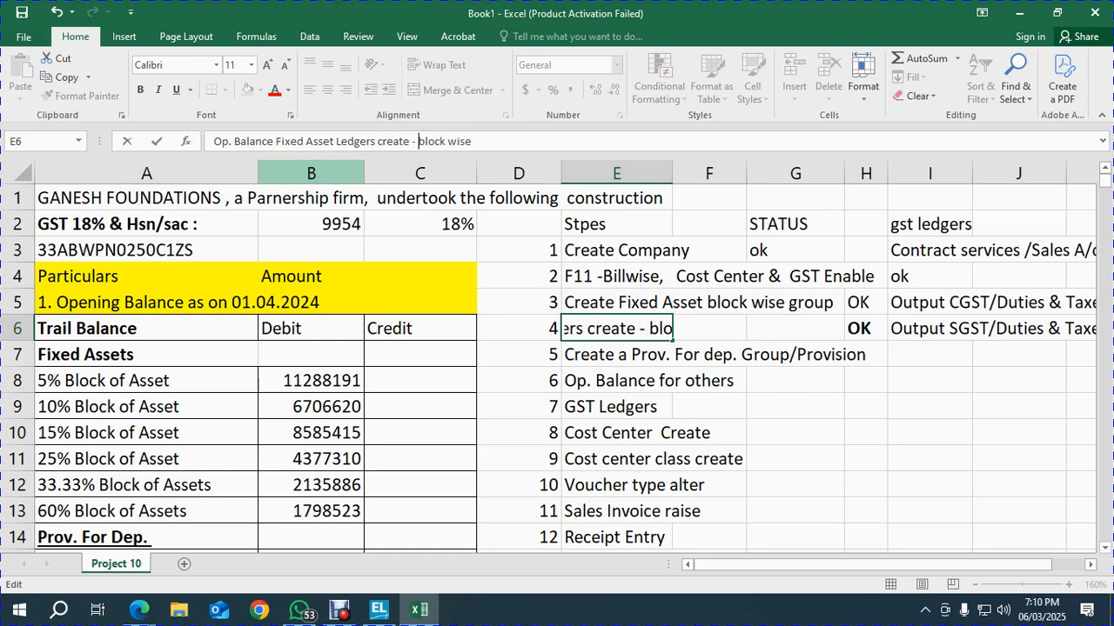
key(Return)
key(Up)
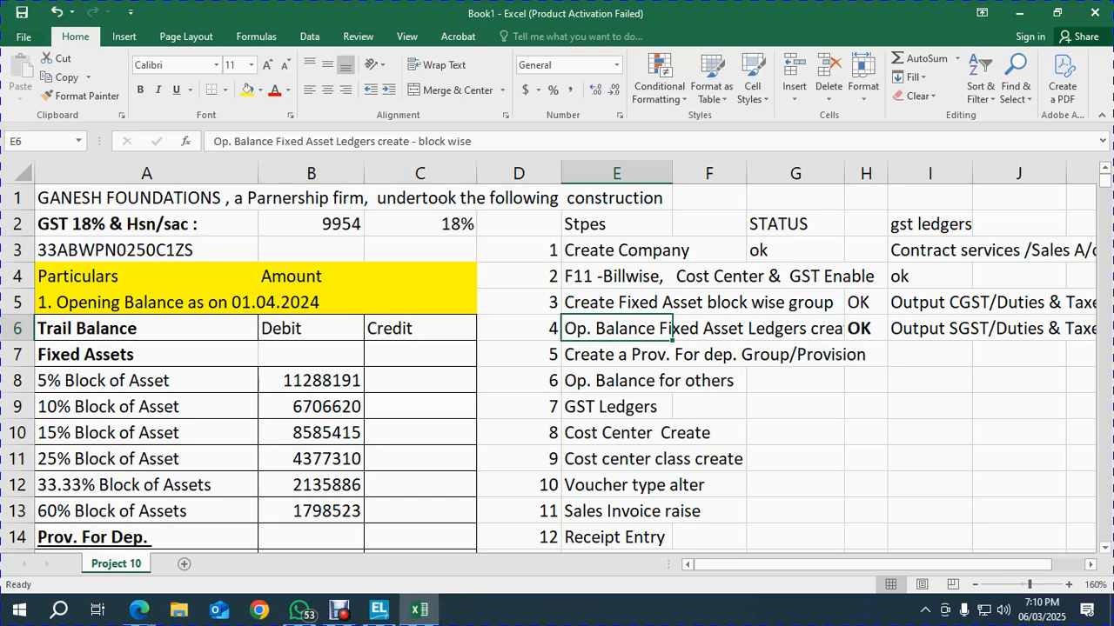
Merge and centre step 4 across E6:G6, make row 6 taller and wrap the text
click(844, 173)
key(shift+Right)
key(shift+Right)
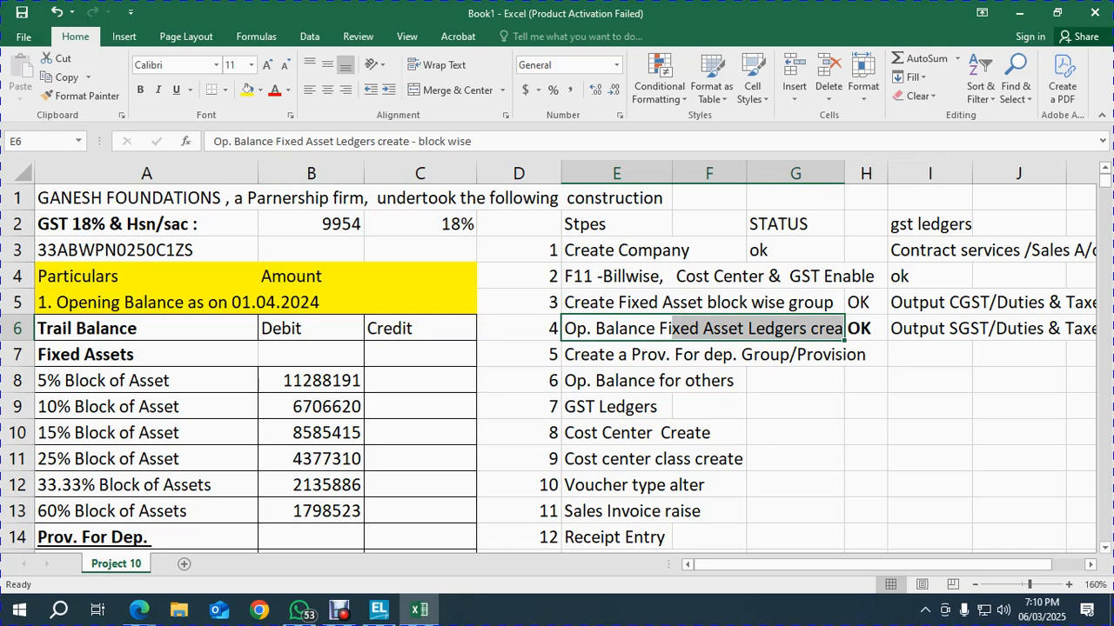
click(452, 90)
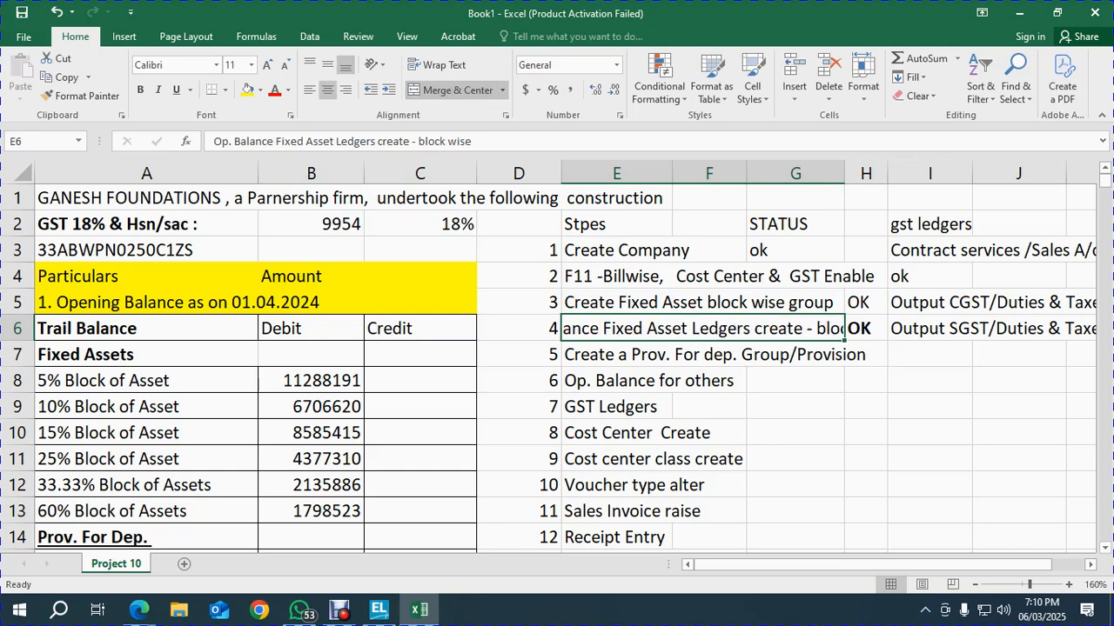
drag(18, 341, 17, 360)
click(438, 64)
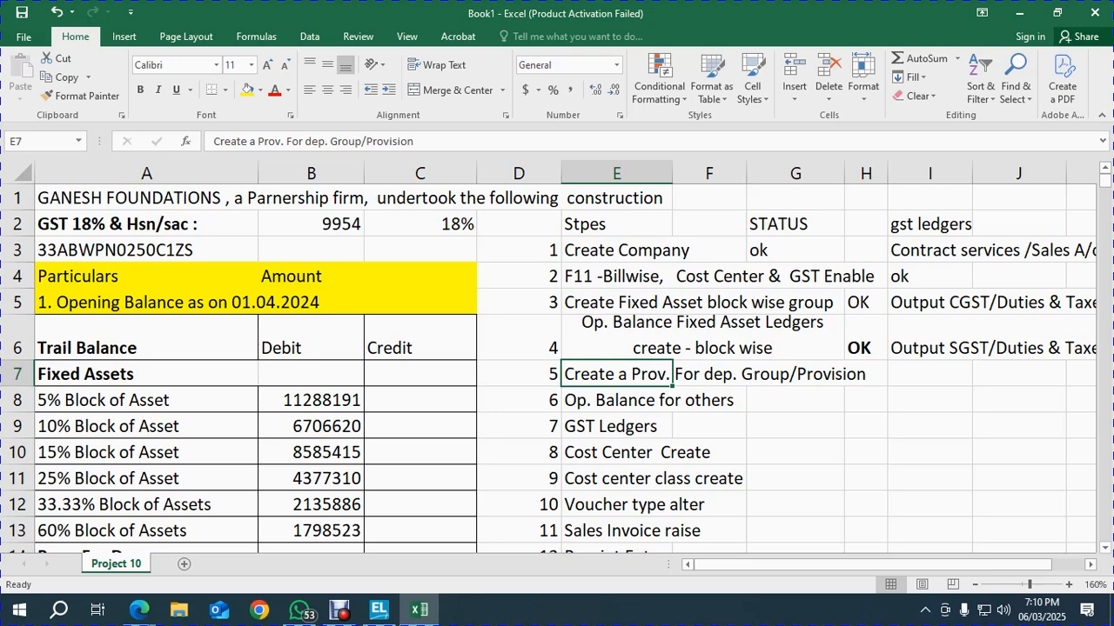
Mark step 5 with a bold OK in H7
click(866, 373)
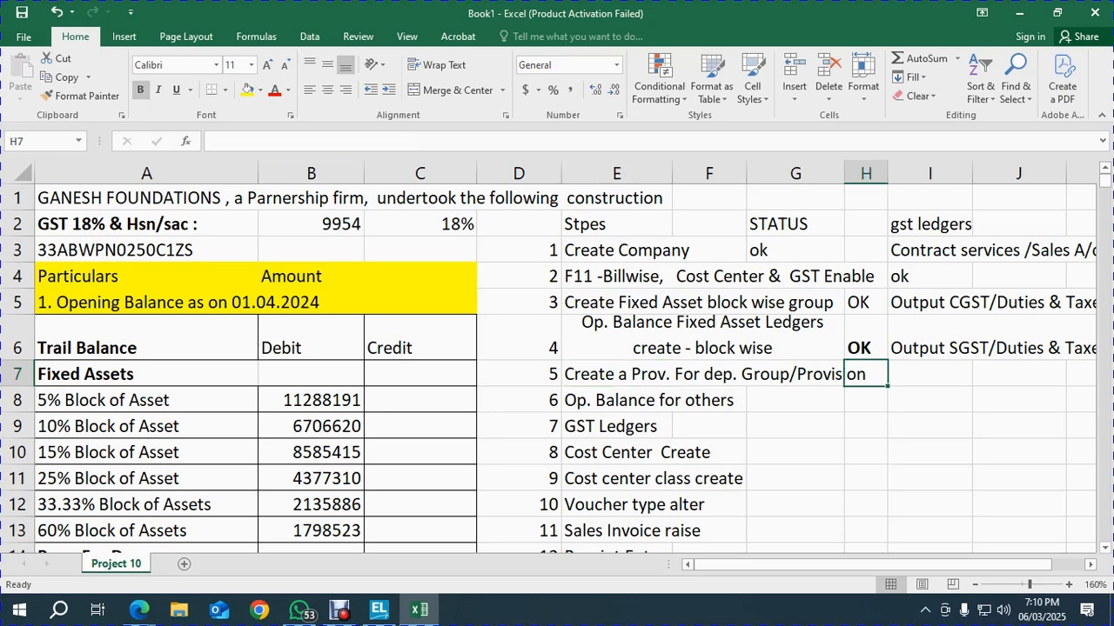
text(OK)
key(Return)
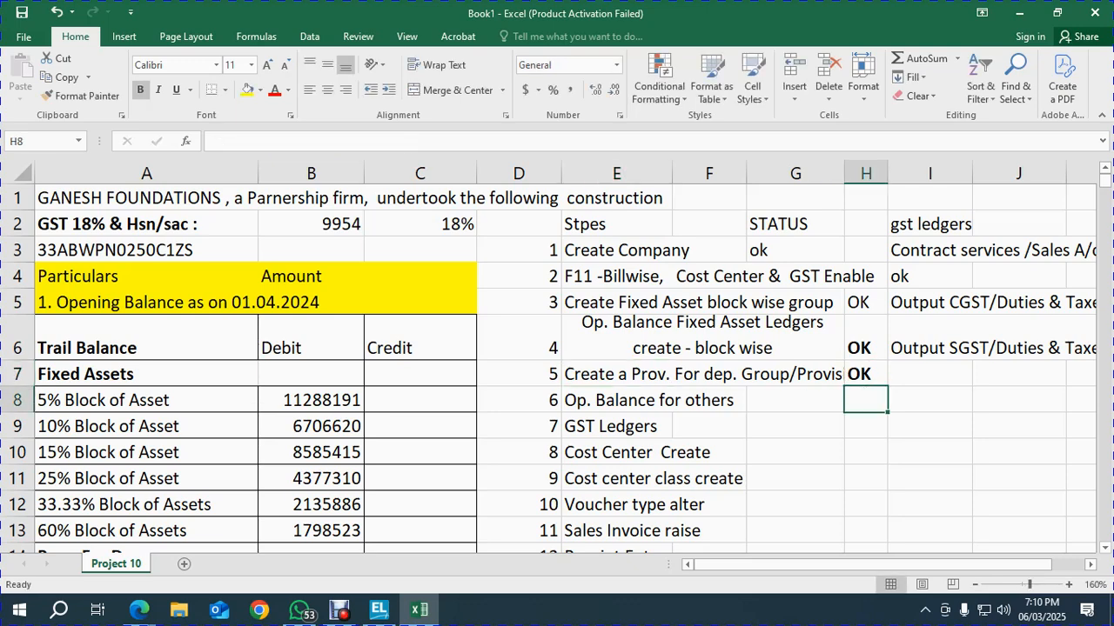
Change step 6 in E8 to 'Op. Balance for Prov. for dep. Block wise'
click(616, 400)
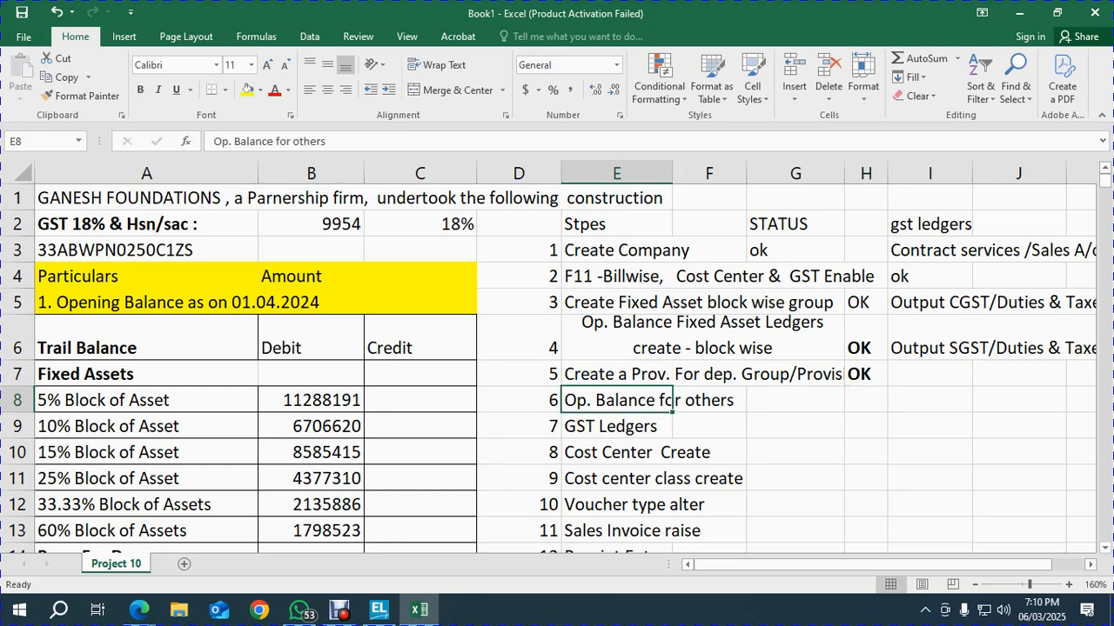
click(326, 141)
key(BackSpace)
key(BackSpace)
key(BackSpace)
key(BackSpace)
key(BackSpace)
key(BackSpace)
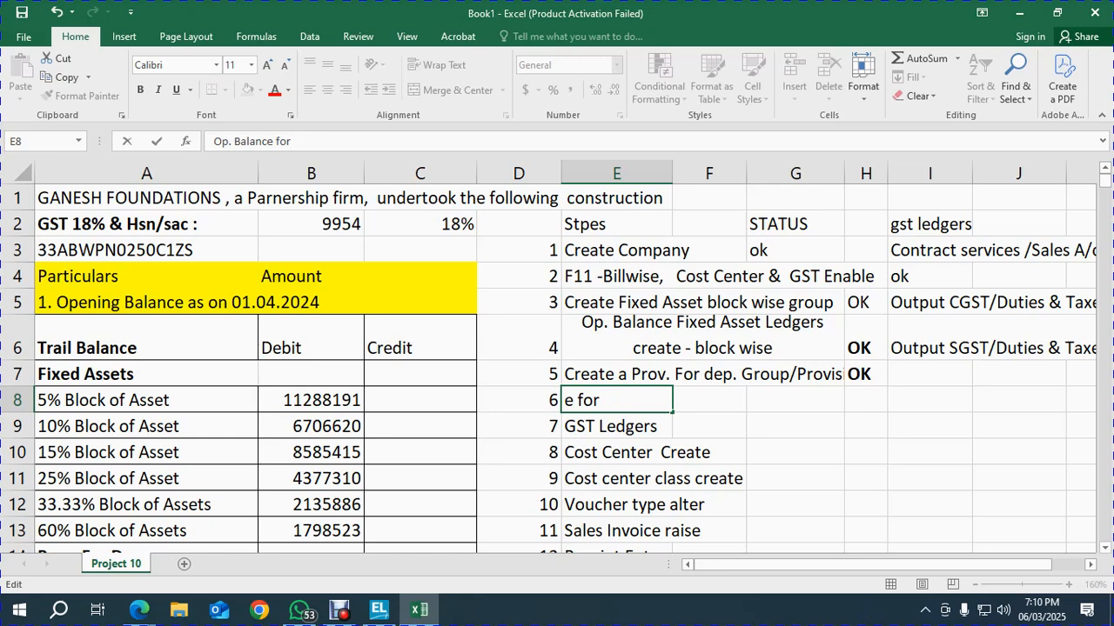
text(Prov. for dep)
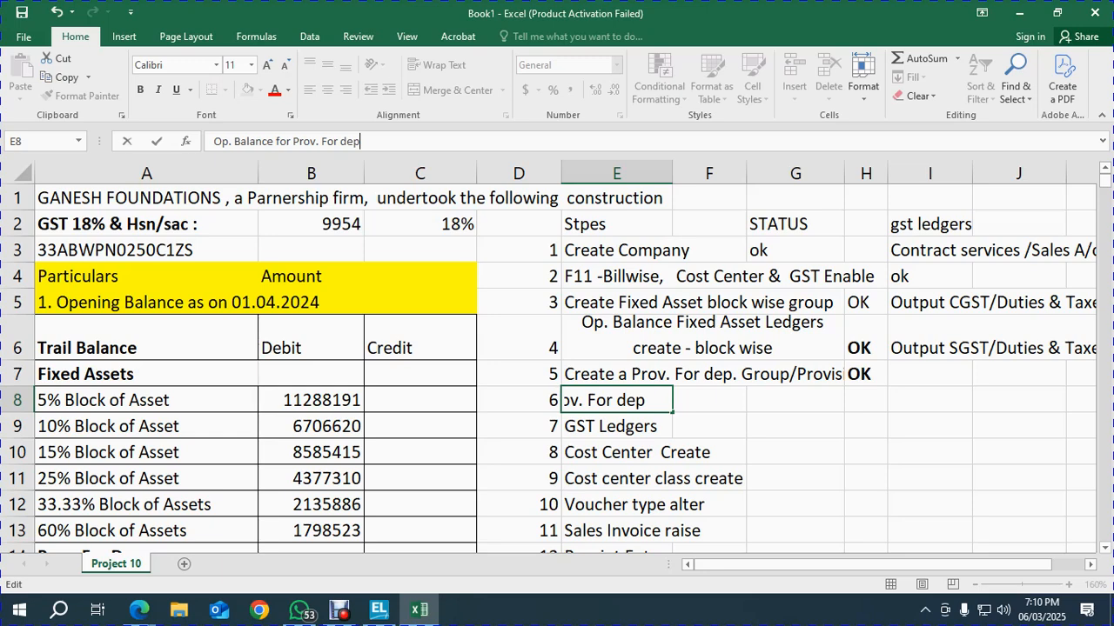
text(. Block )
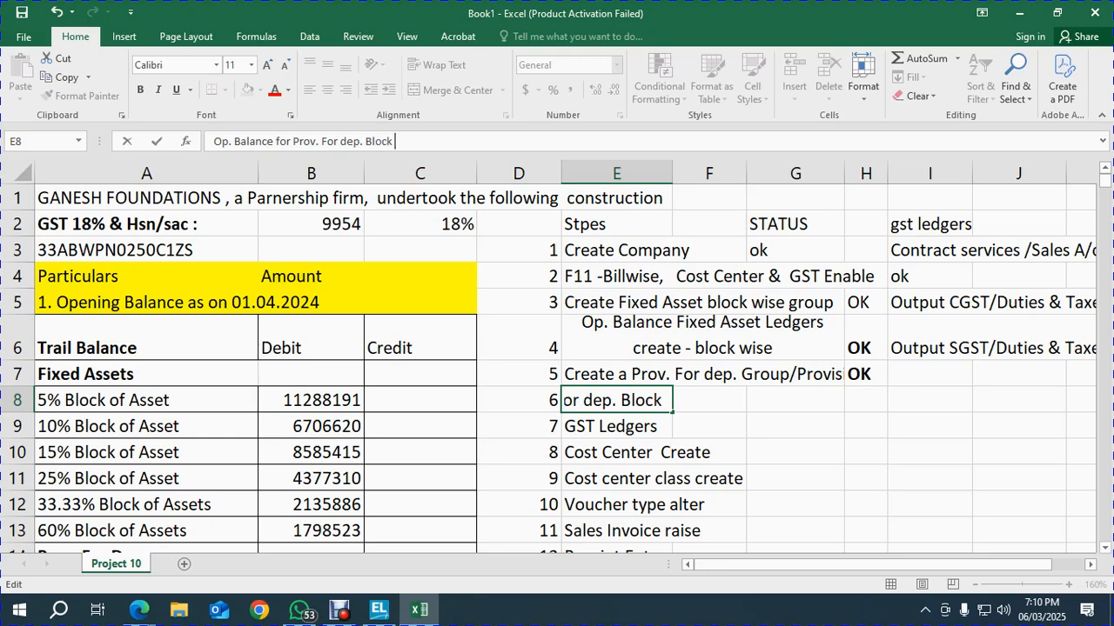
text(wise)
key(Return)
key(Up)
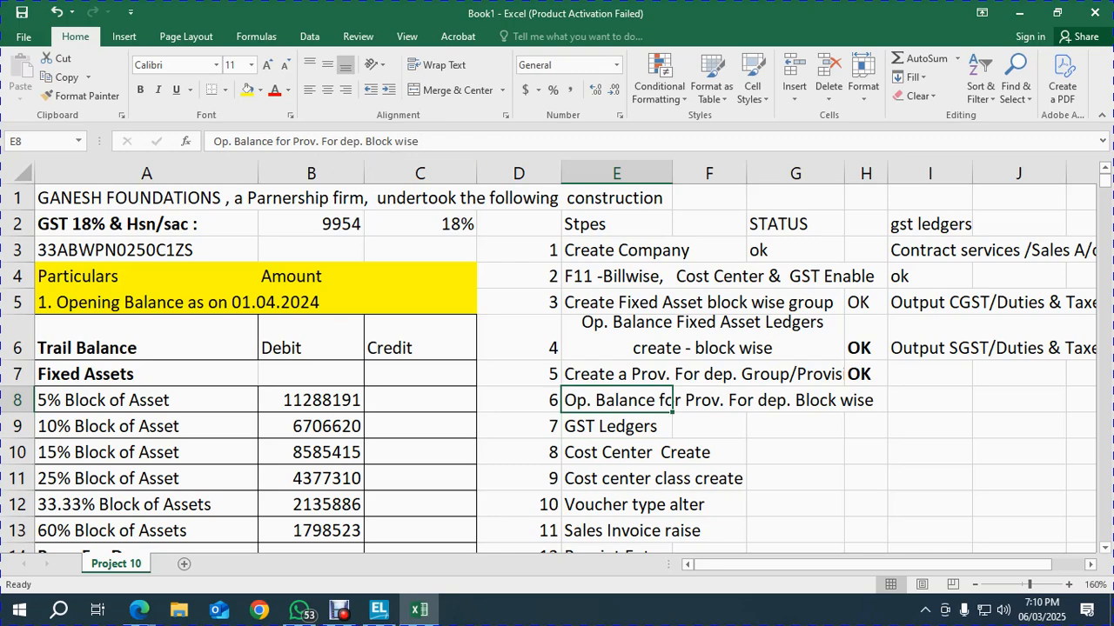
key(alt+Tab)
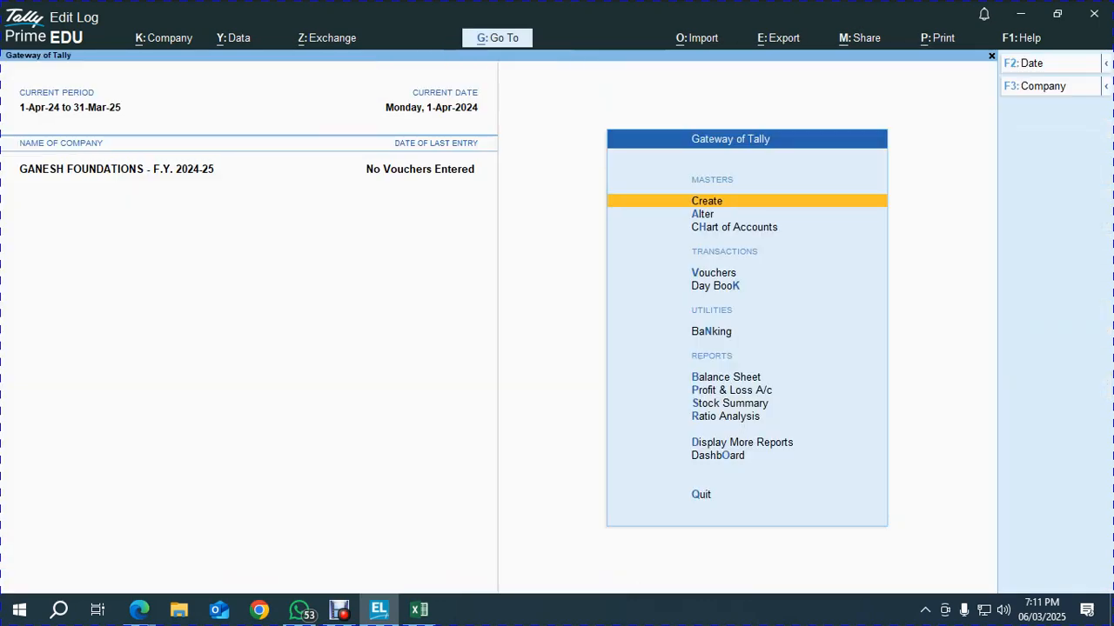
Open Multi Create ledgers under PROVISION FOR DEP. from the Chart of Accounts, then exit without creating any
key(Down)
key(Down)
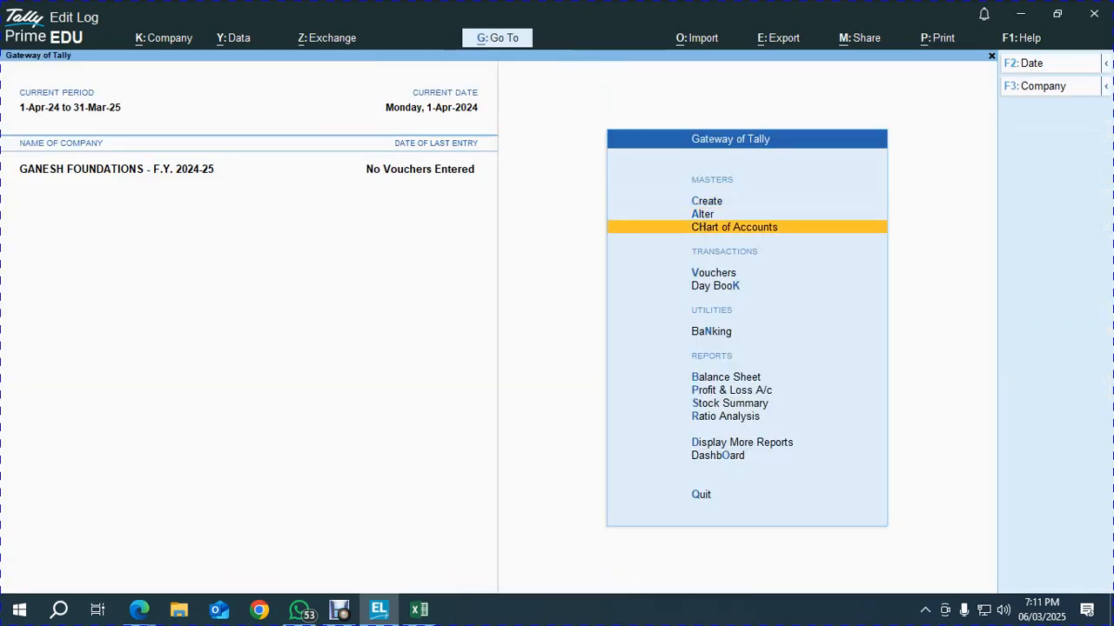
key(Return)
key(Return)
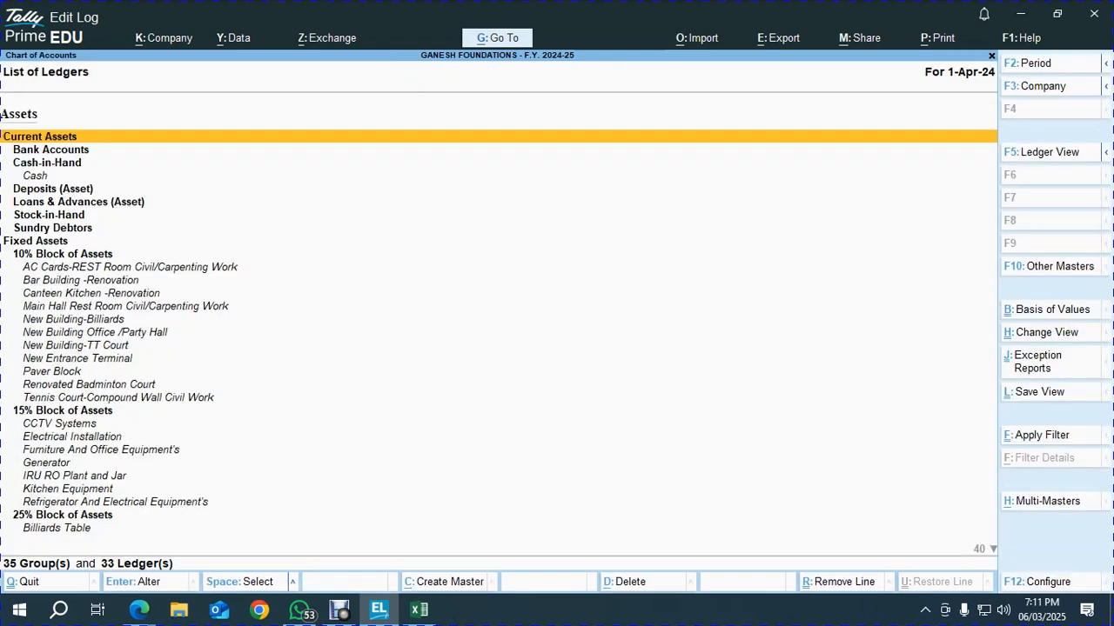
key(alt+h)
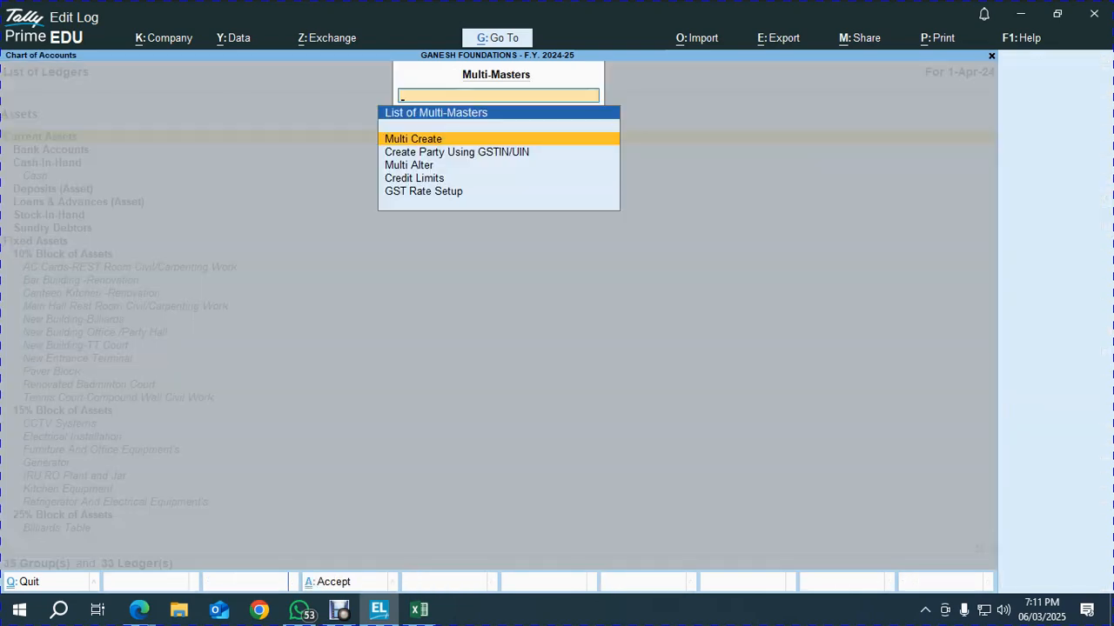
key(Return)
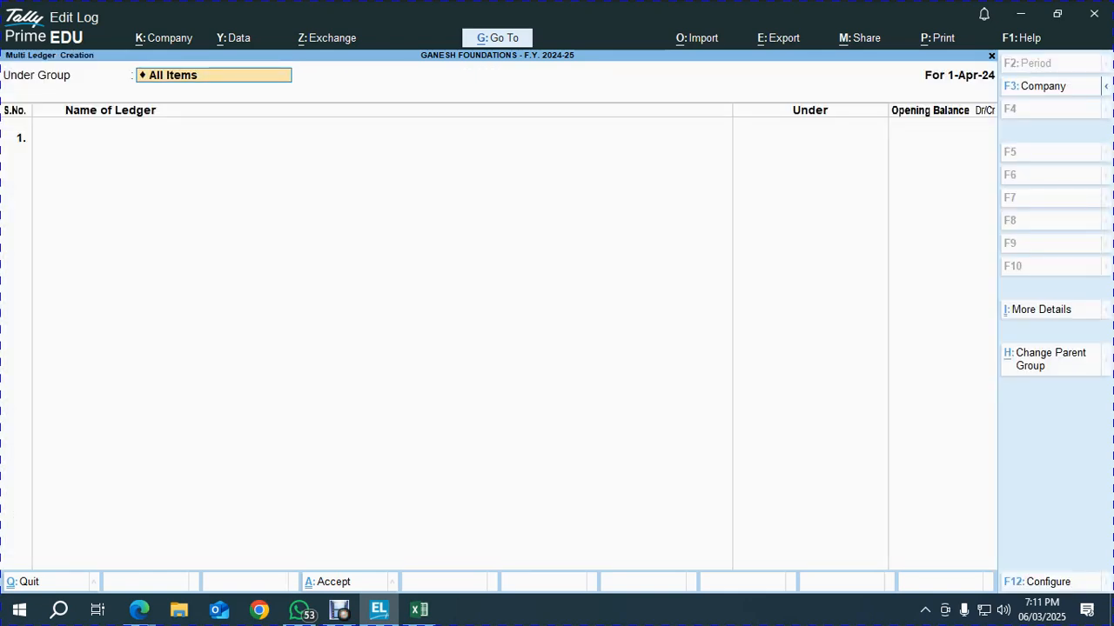
text(Prov)
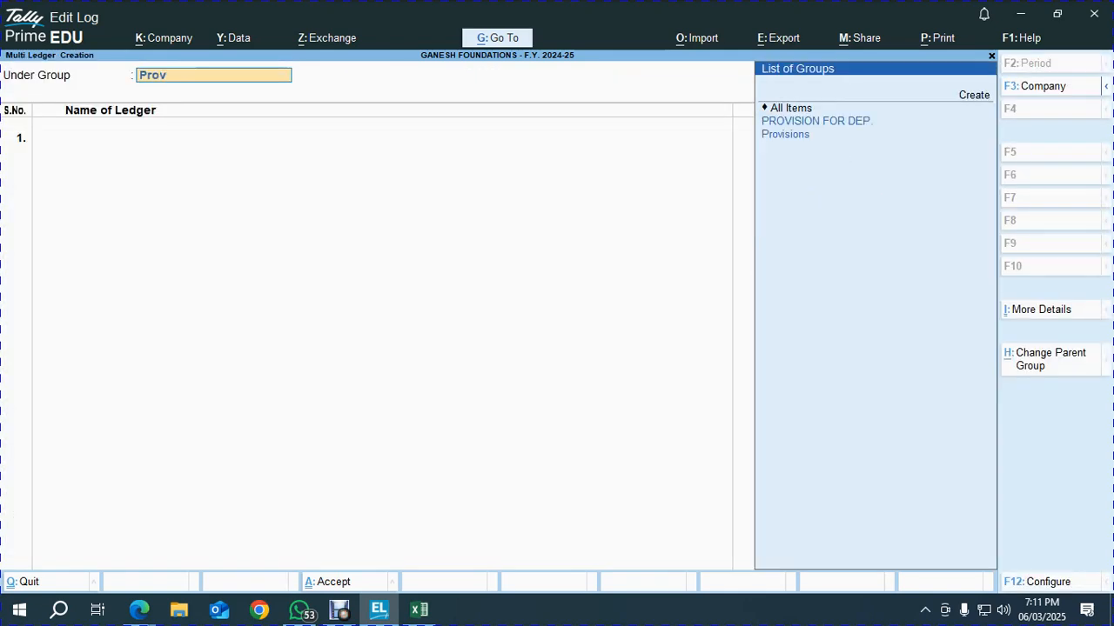
key(Return)
key(Escape)
key(Escape)
key(Escape)
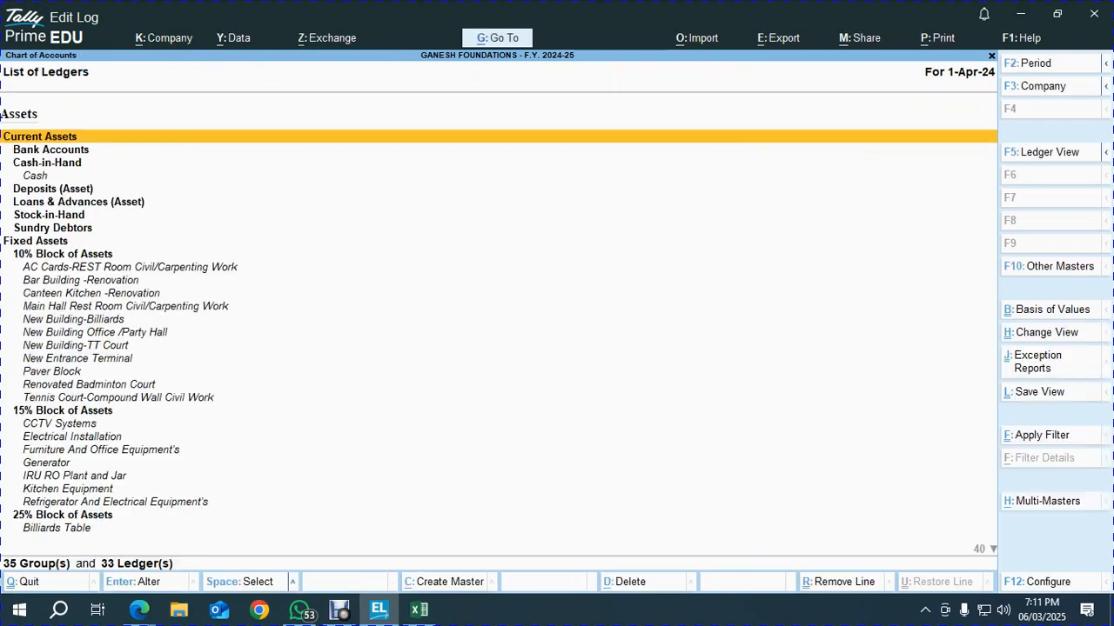
key(alt+Tab)
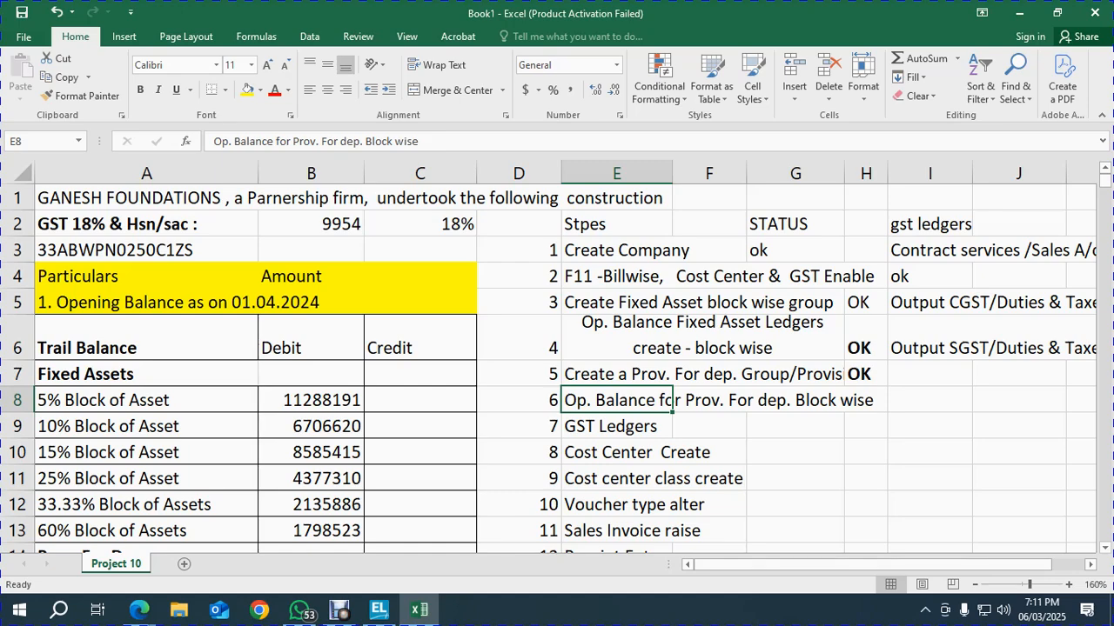
Filter the depreciation chart's Rate of Dep. column to 5.00% and total its opening depreciation
scroll(556, 365, down, 10)
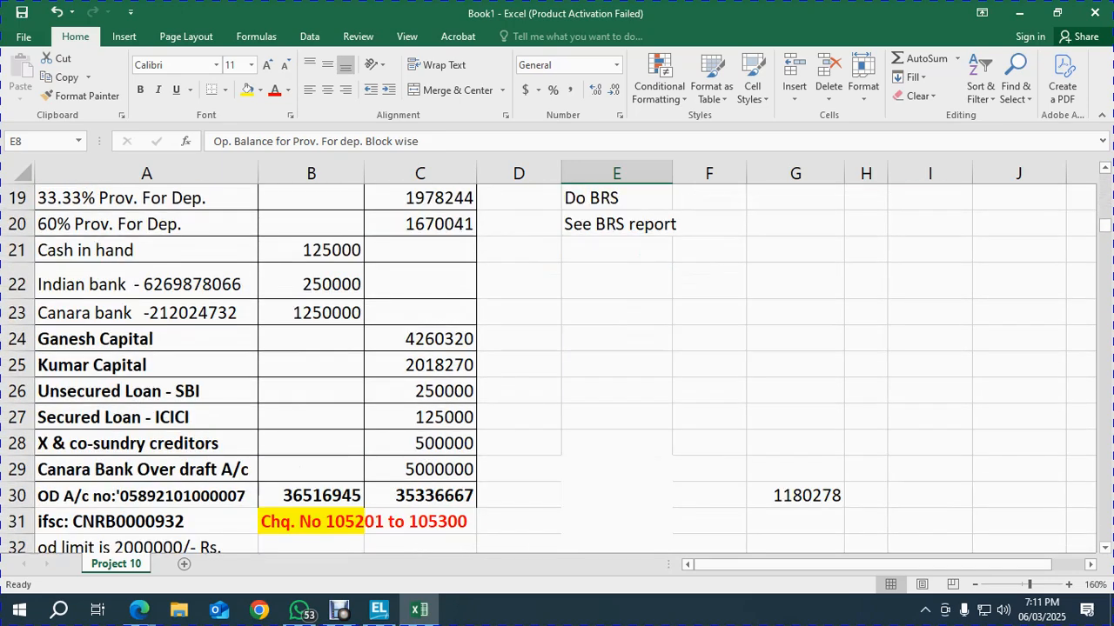
click(519, 387)
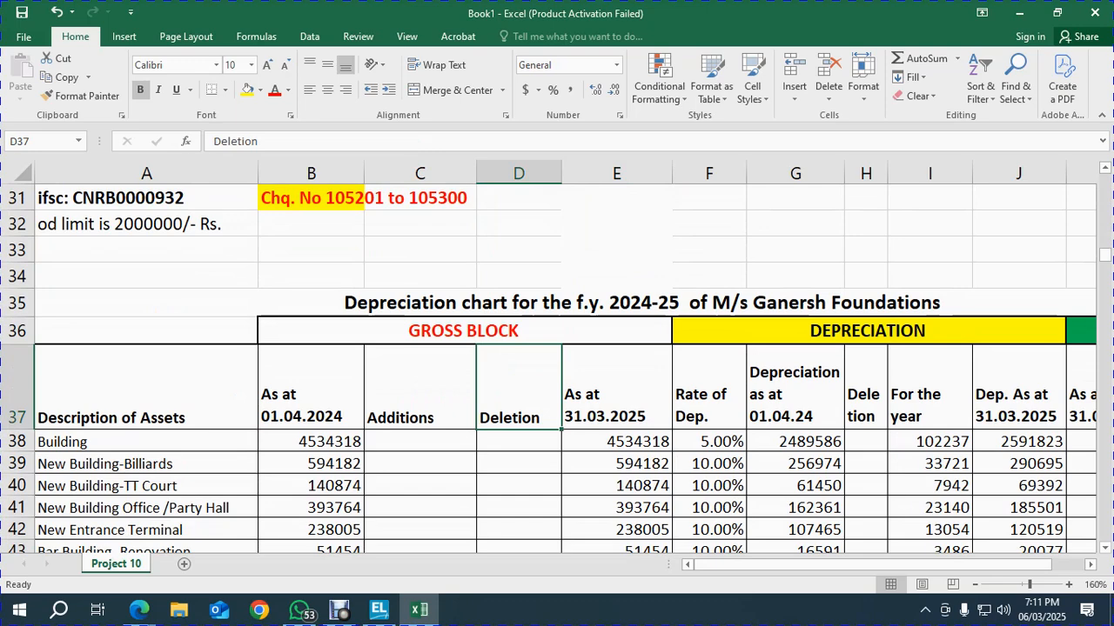
key(shift+space)
key(ctrl+shift+l)
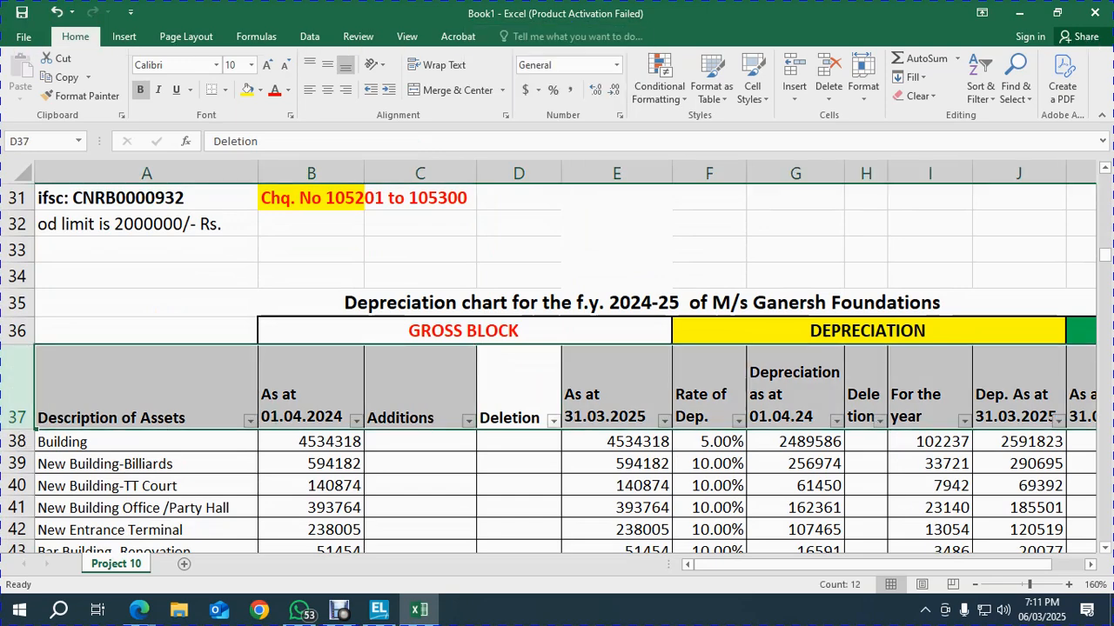
click(709, 388)
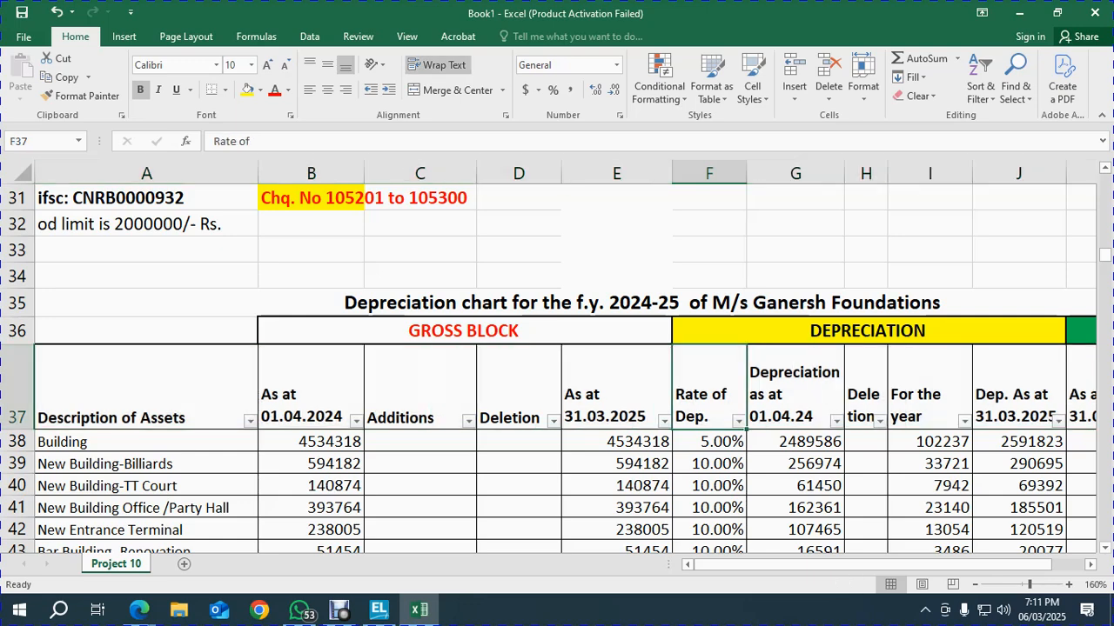
key(alt+Down)
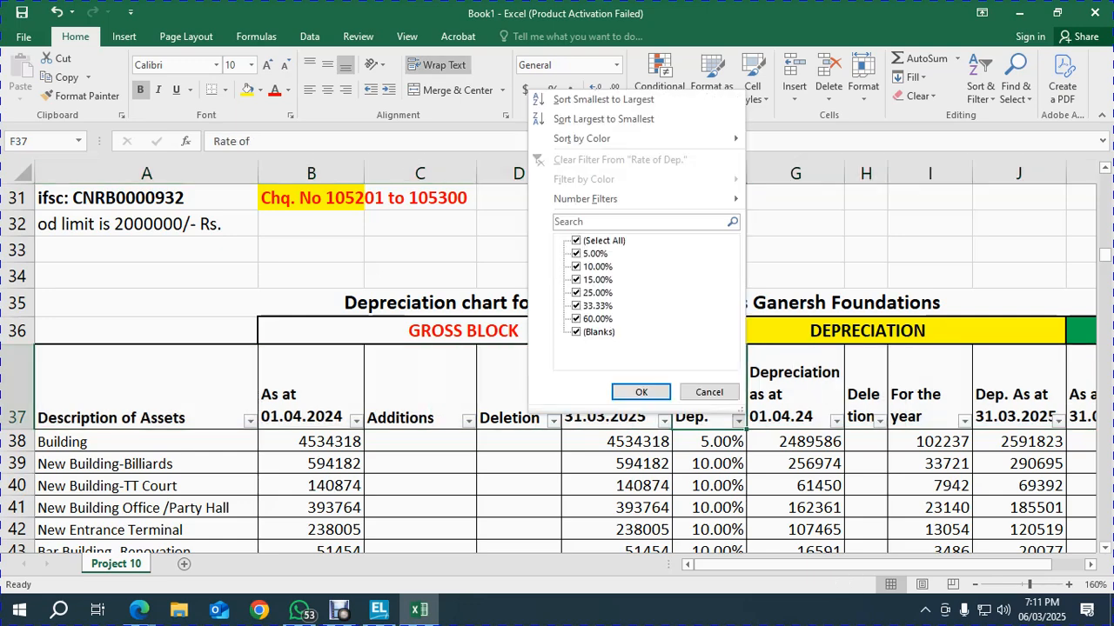
key(Tab)
key(space)
key(Down)
key(space)
key(Tab)
key(Return)
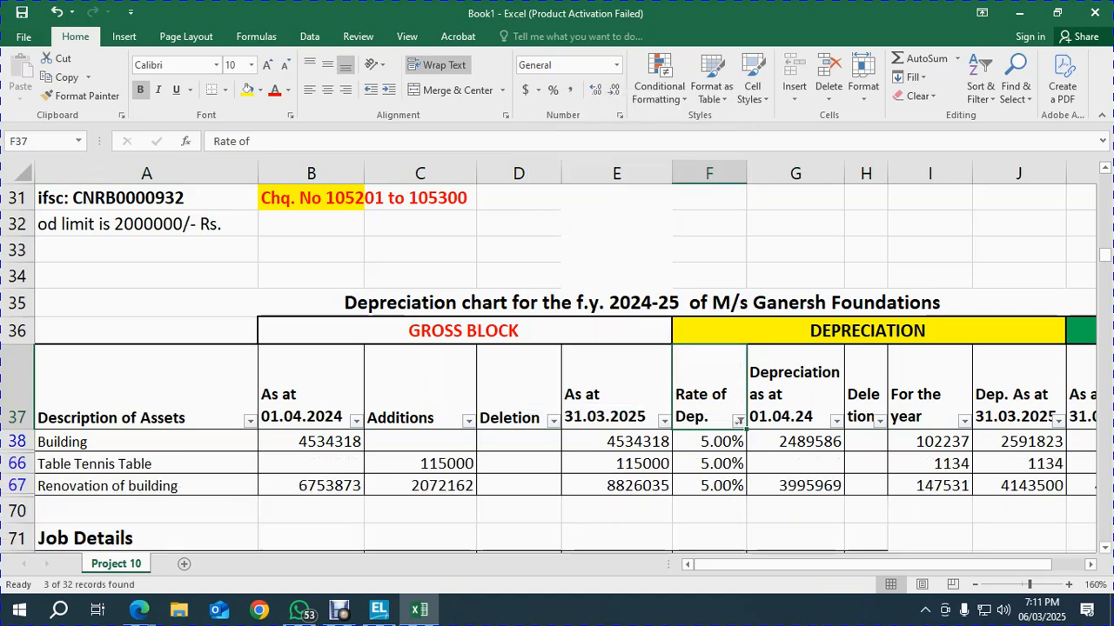
scroll(557, 365, down, 1)
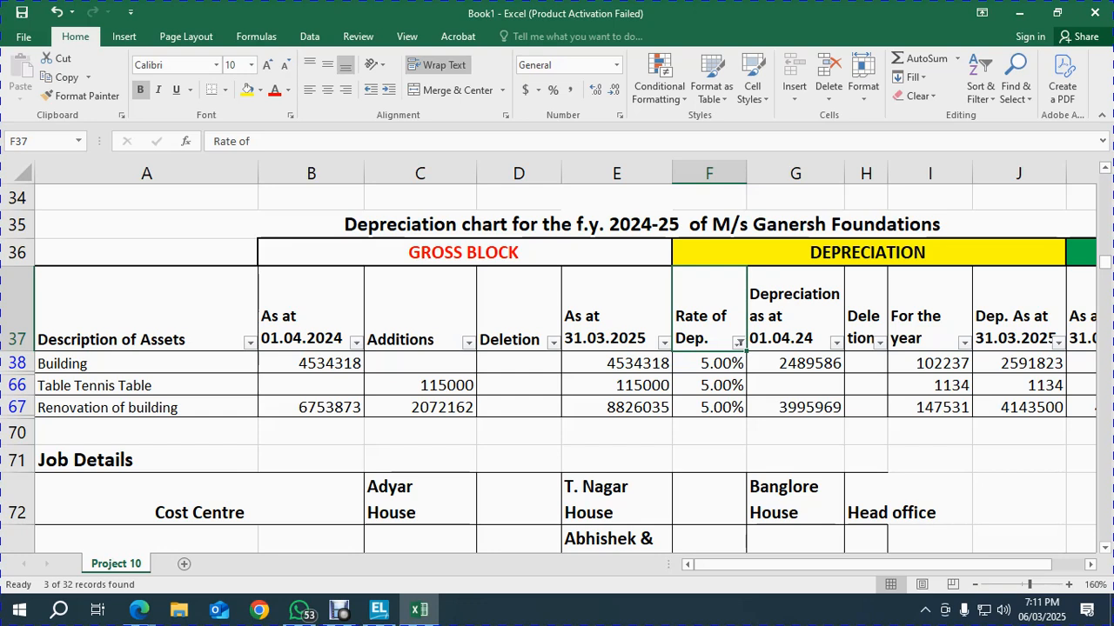
drag(795, 364, 795, 407)
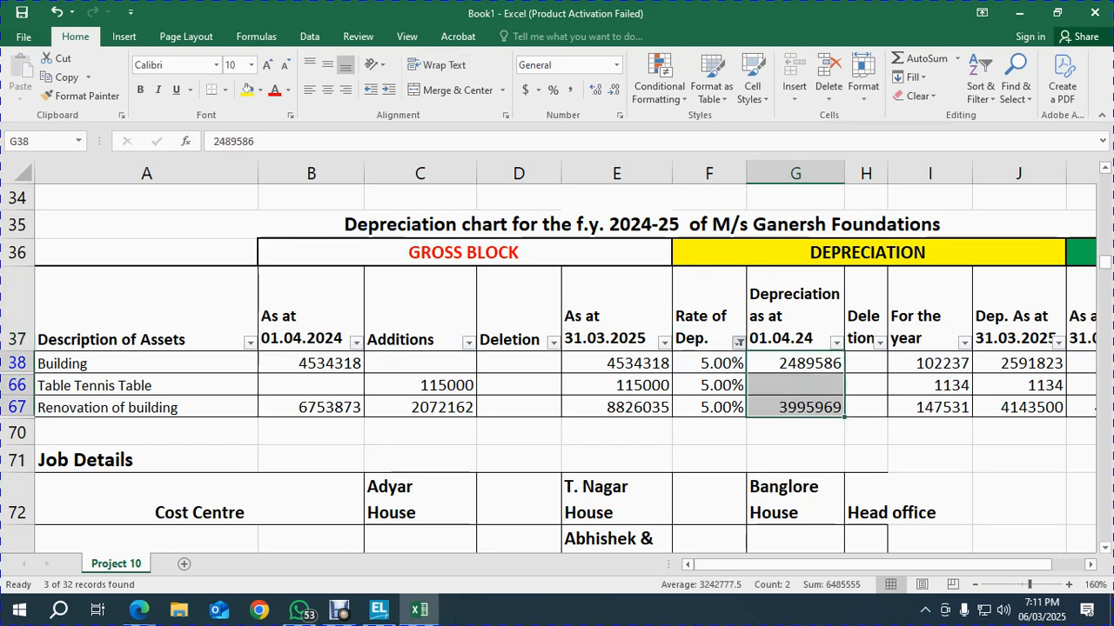
Switch the Rate of Dep. filter to 10.00% and total those rows' opening depreciation
click(738, 342)
key(Down)
key(space)
key(Up)
key(space)
key(Tab)
key(Return)
drag(795, 364, 860, 544)
Filter the chart back to the 5.00% rate only, showing 3 of 32 assets
click(738, 317)
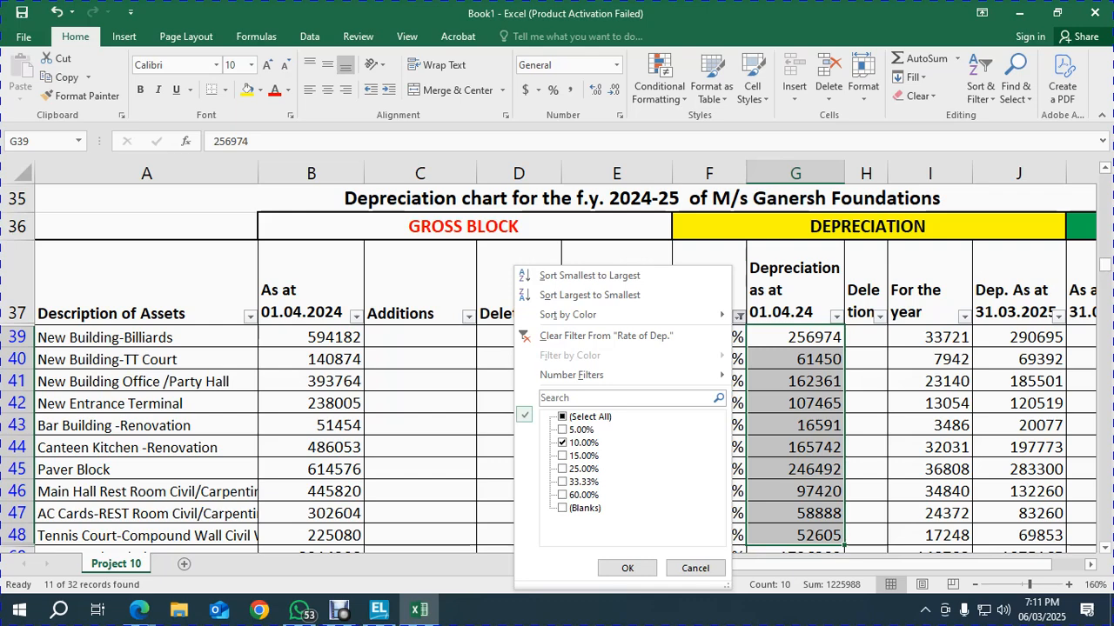
key(Down)
key(space)
key(Down)
key(space)
key(Tab)
key(Return)
key(alt+Tab)
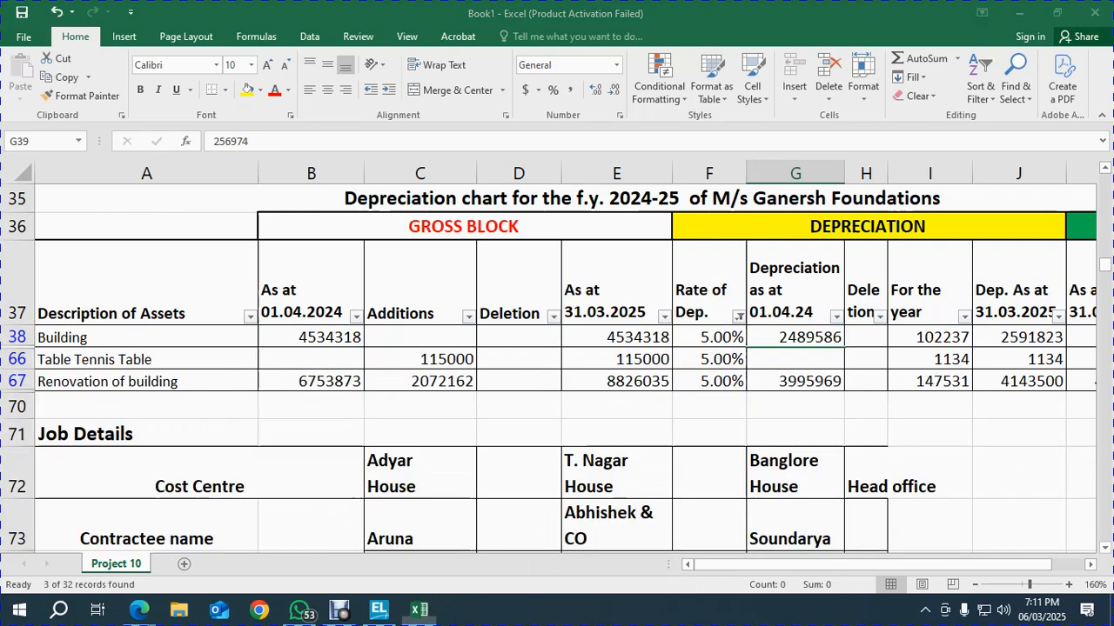
Open Multi Ledger Creation from the List of Ledgers with Ctrl+H, then back out to the List of Masters
key(Return)
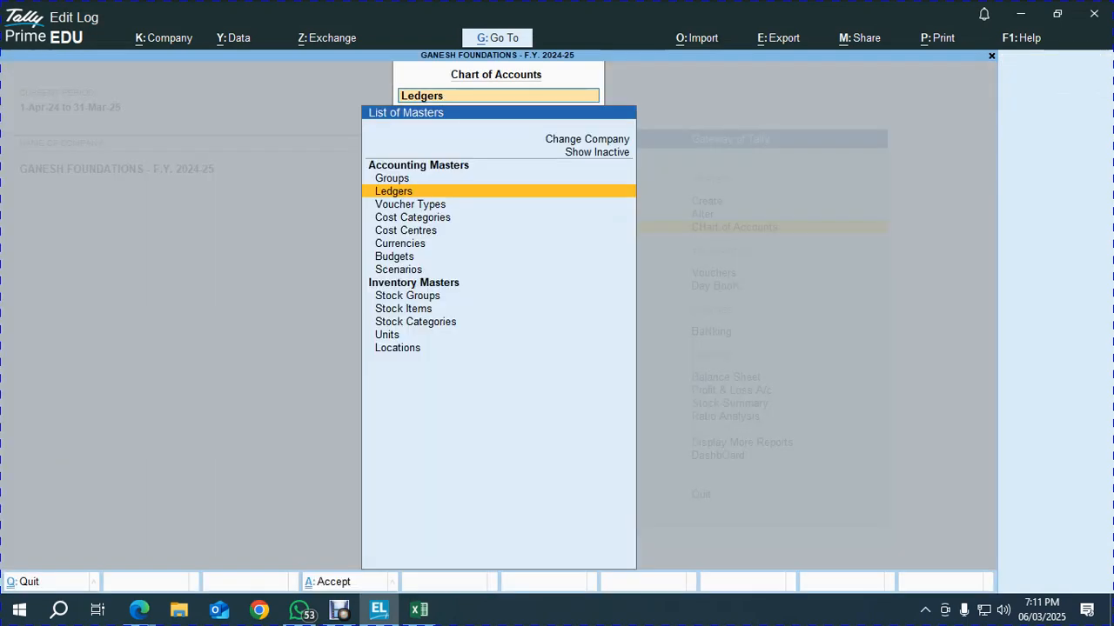
key(Return)
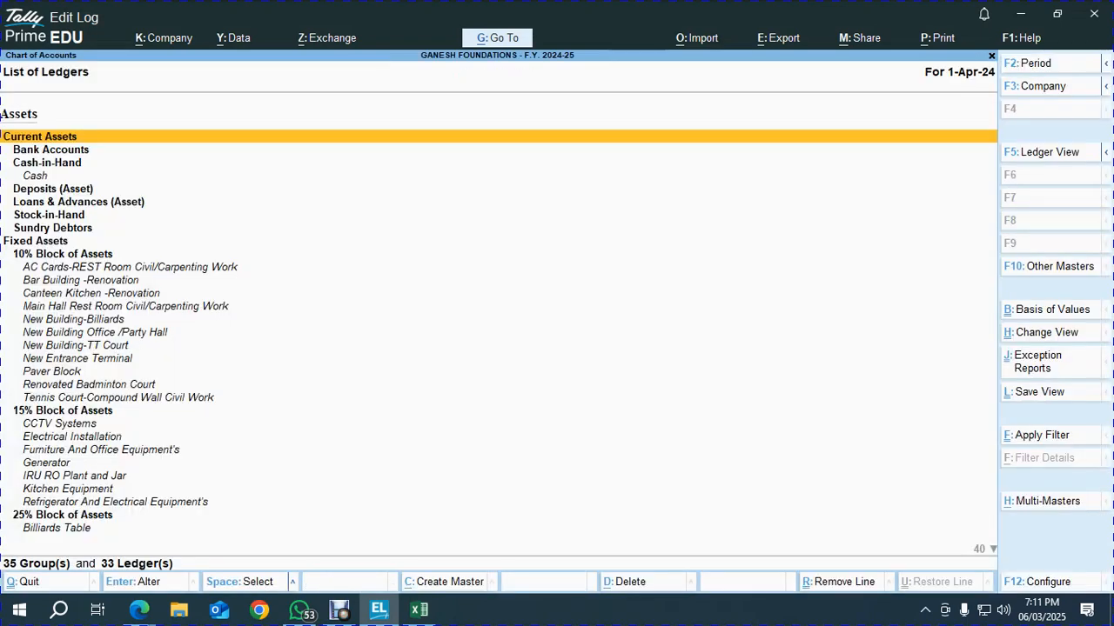
key(ctrl)
key(ctrl+h)
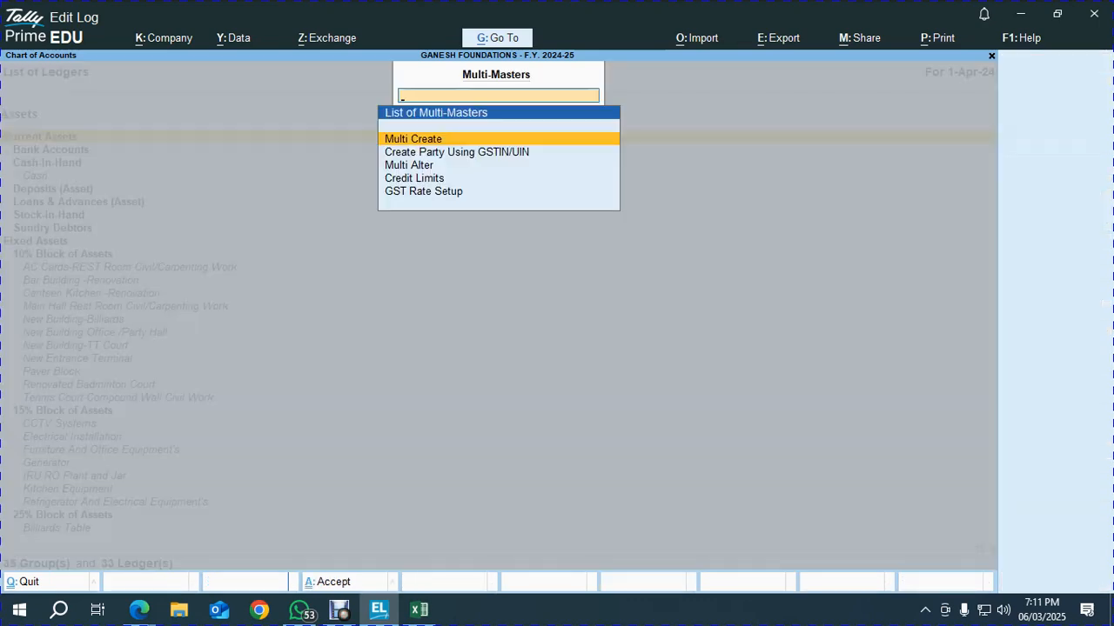
key(Return)
key(alt+Tab)
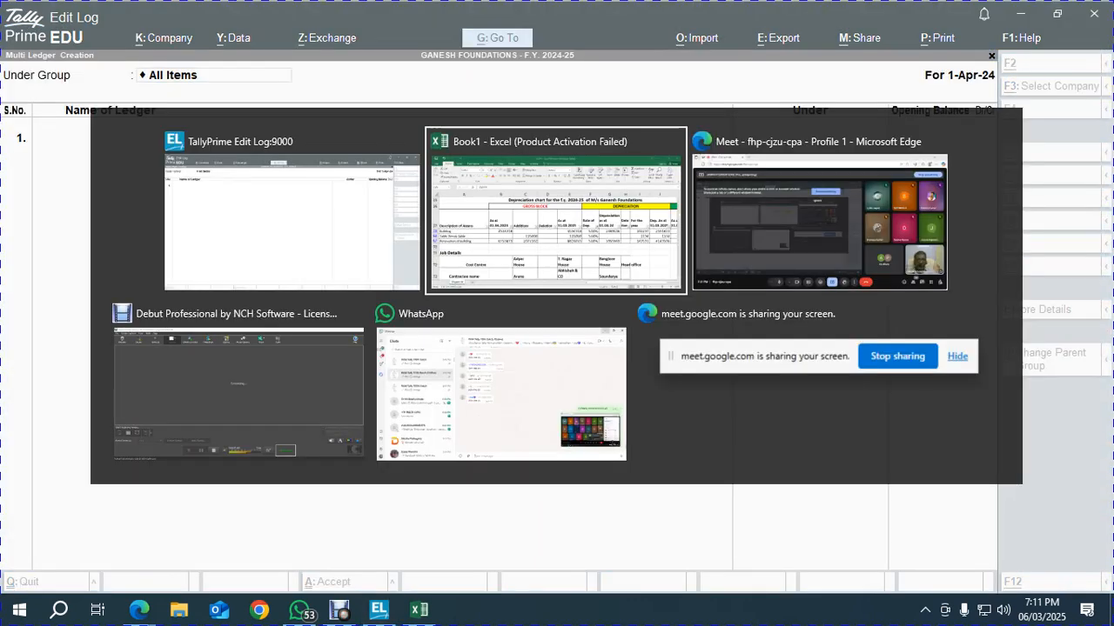
key(alt+Tab)
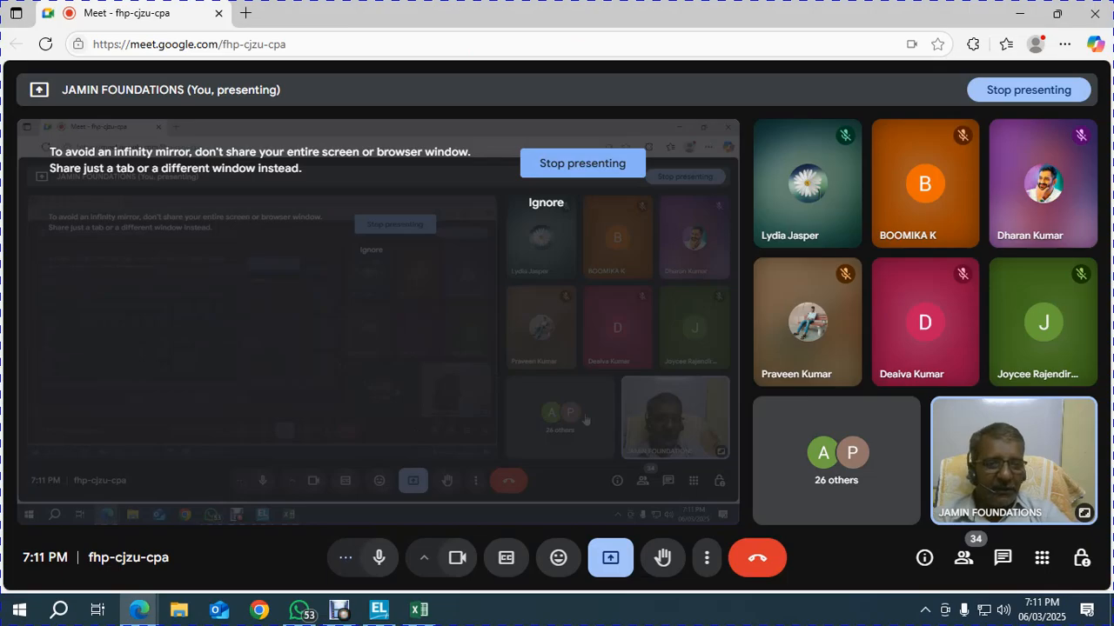
key(alt+Tab)
key(Escape)
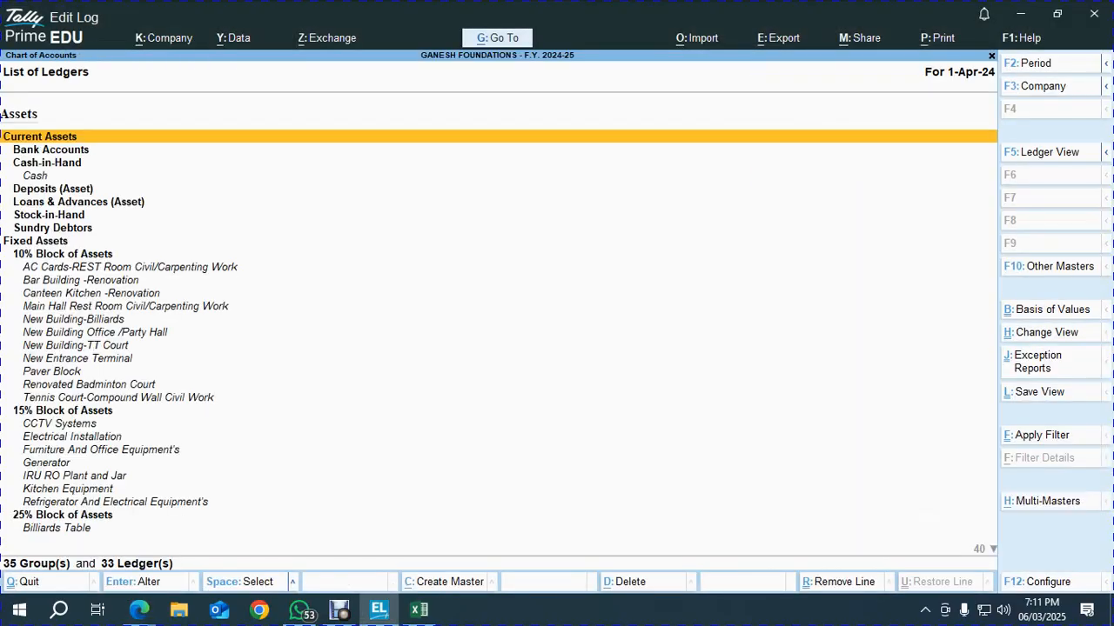
key(Escape)
key(Escape)
Reopen Multi Ledger Creation with Under Group set to PROVISION FOR DEP., then bring Excel forward
key(Return)
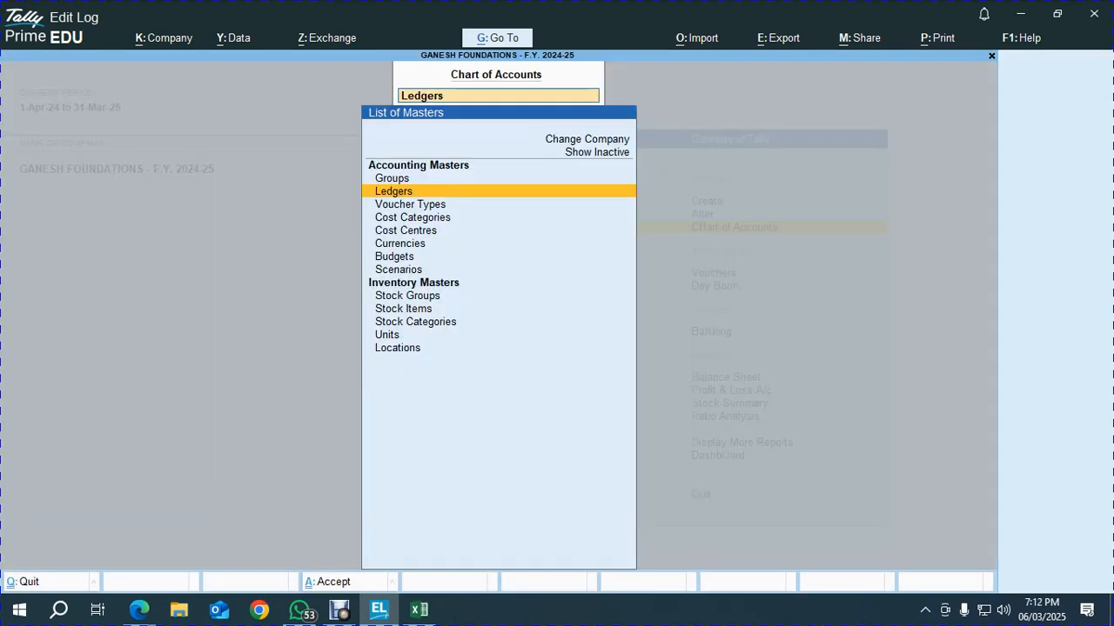
key(Return)
key(ctrl+h)
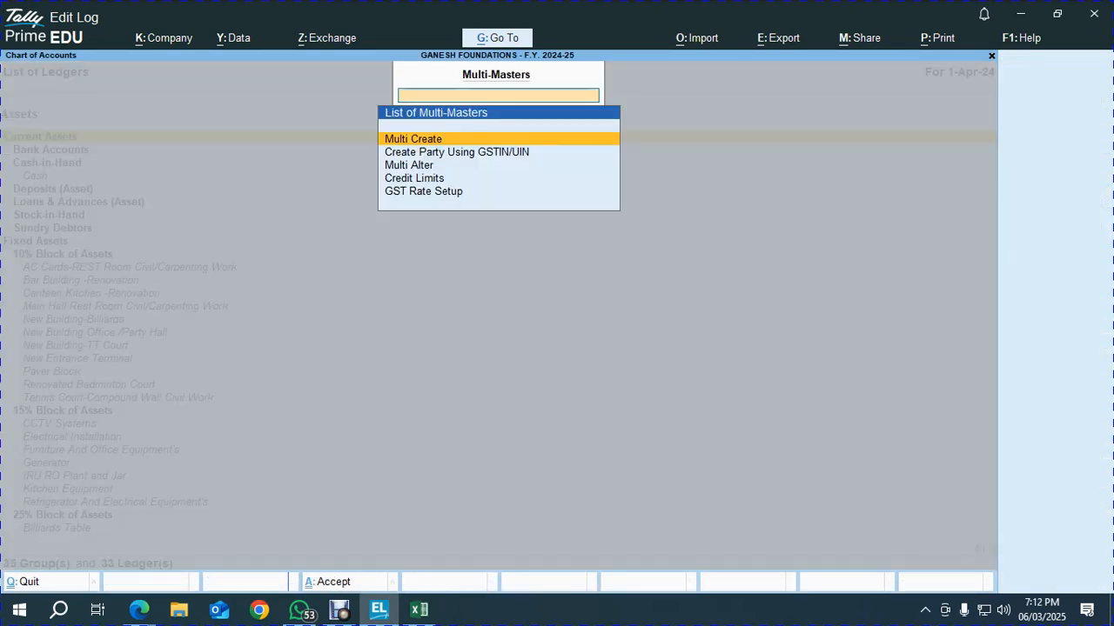
key(Return)
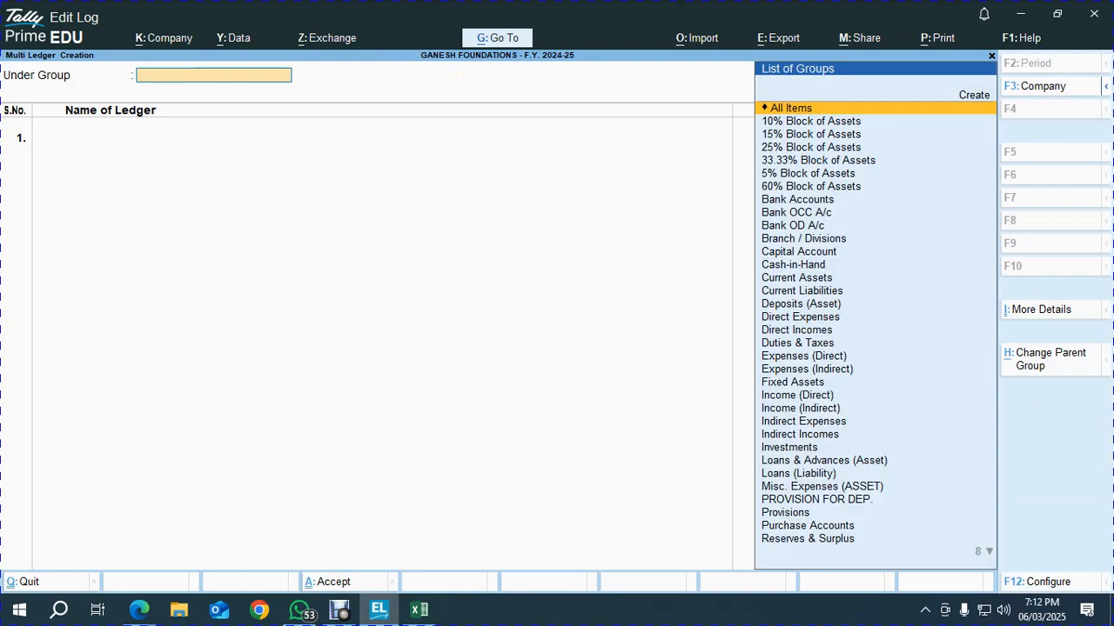
text(Pro)
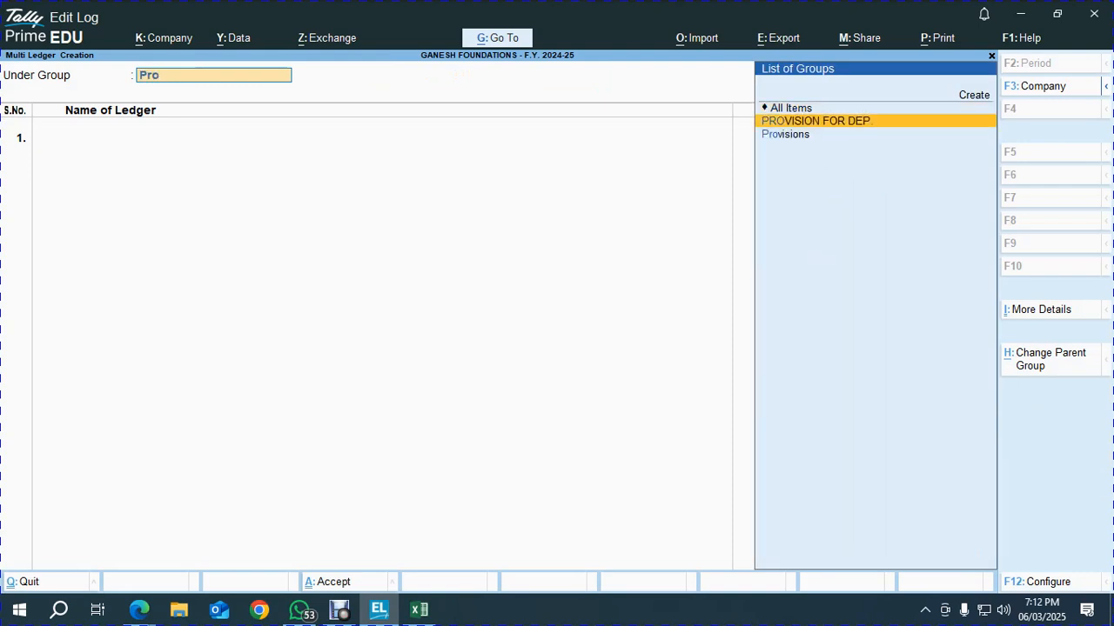
key(Return)
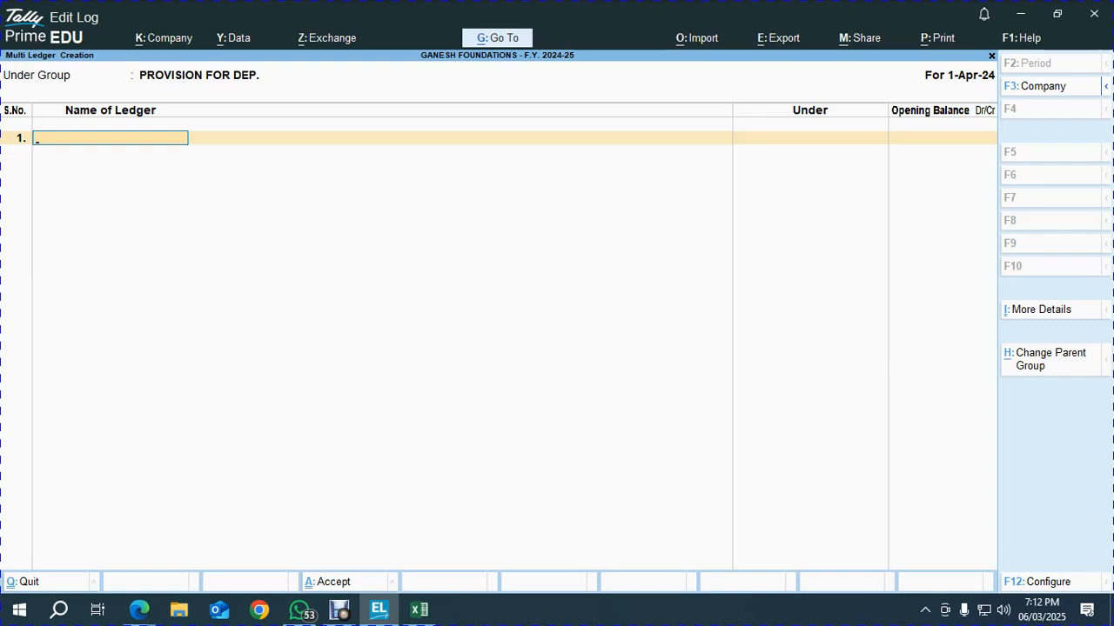
key(alt)
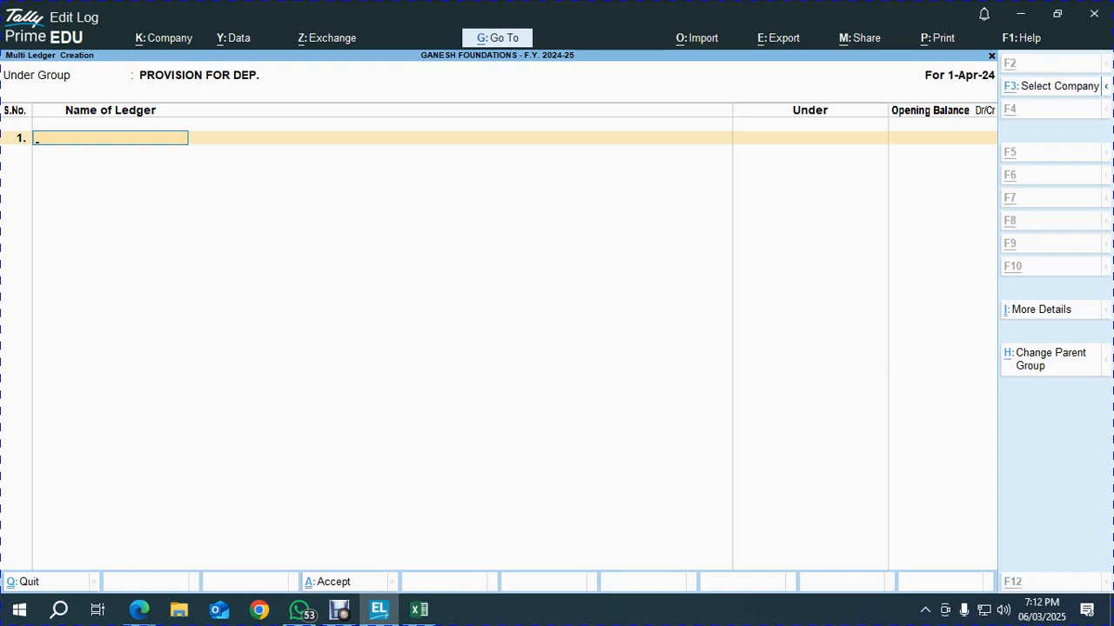
key(alt+Tab)
key(alt+Tab)
key(alt+Tab)
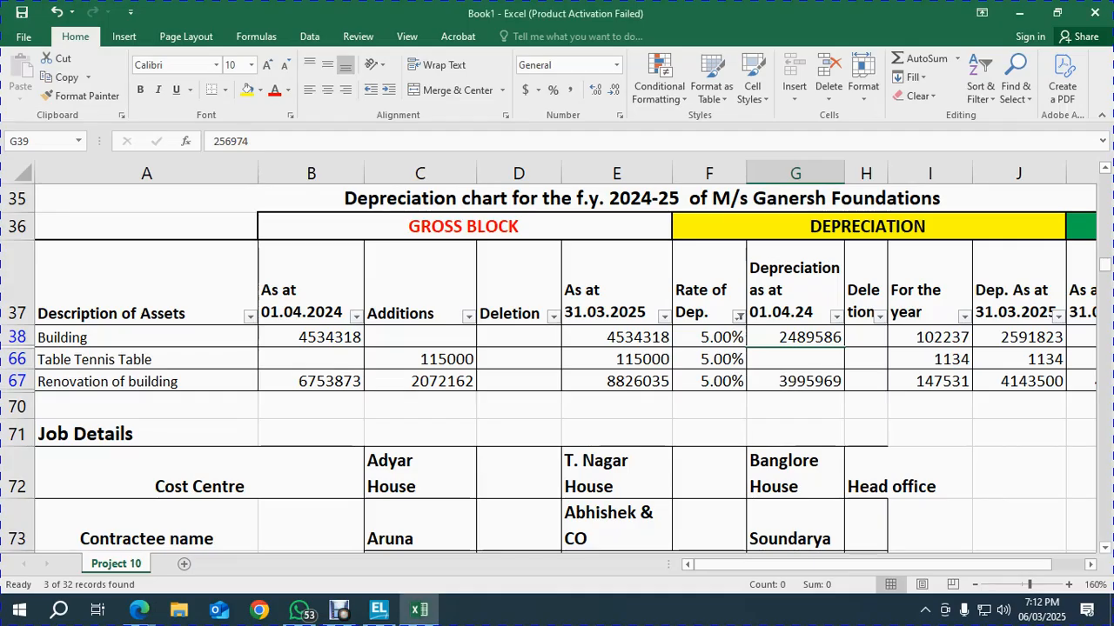
Select the 5.00% rows' opening depreciation in Excel to read the Sum 6485555
key(Up)
key(shift+Down)
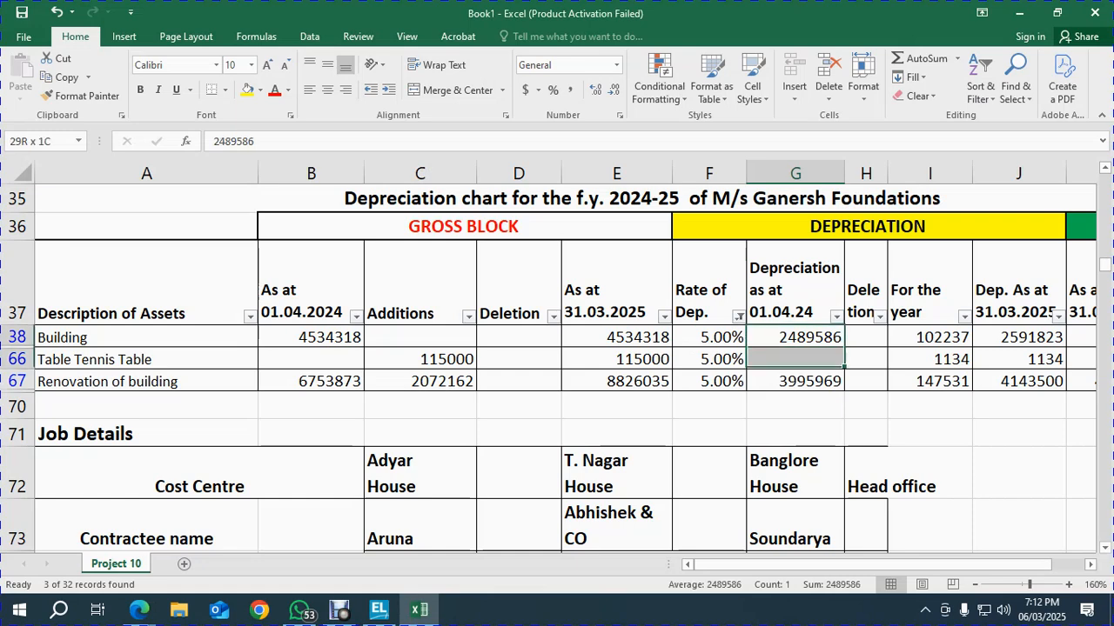
key(shift+Down)
key(shift+Down)
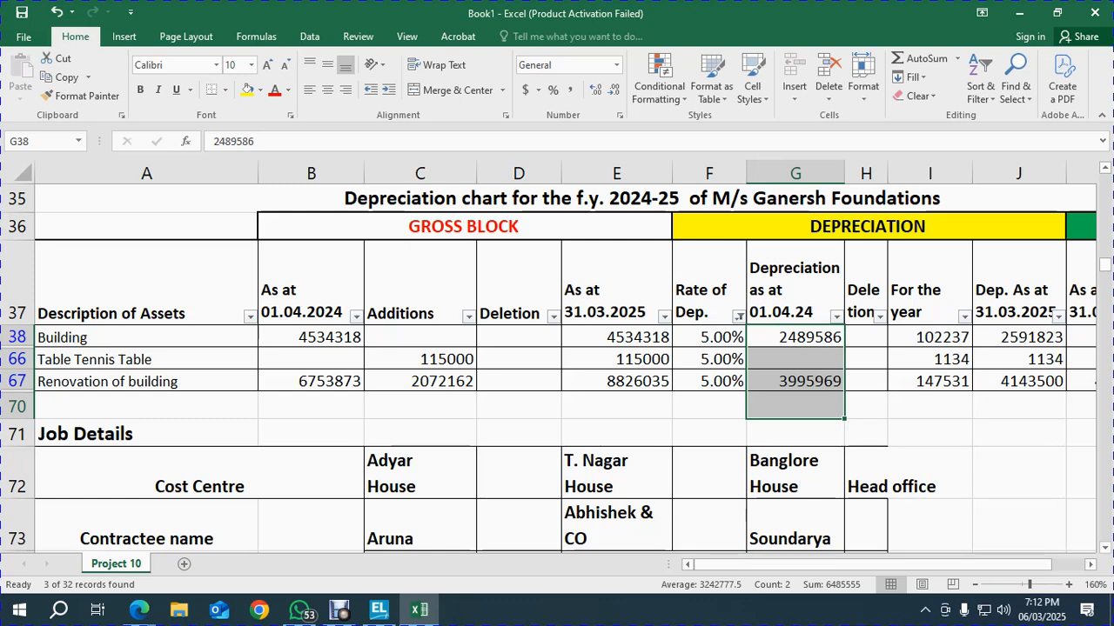
click(709, 433)
drag(794, 336, 795, 381)
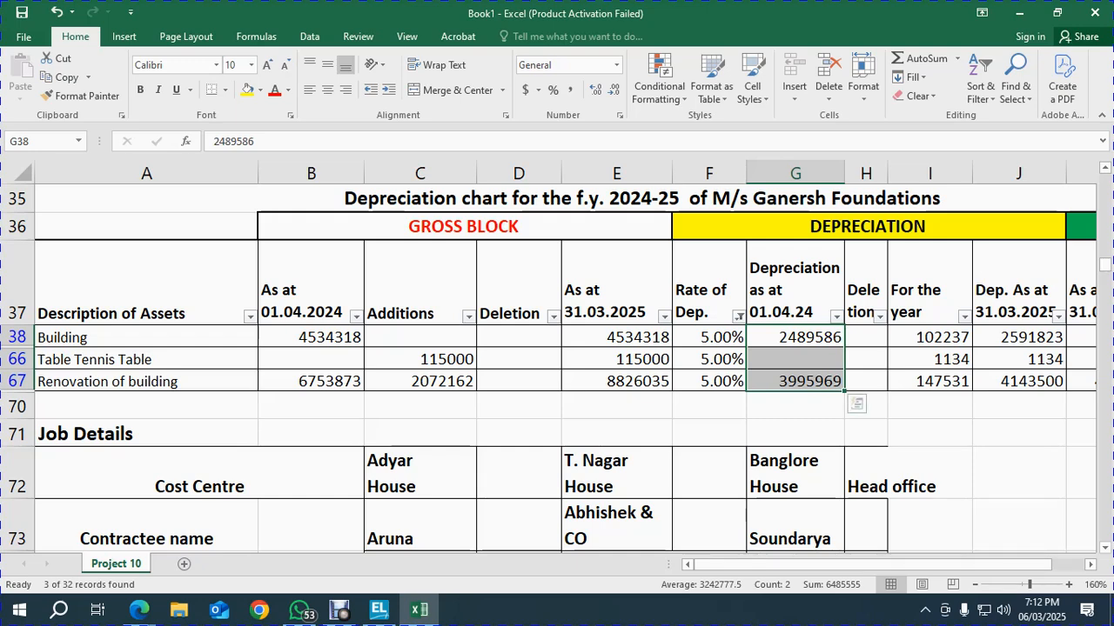
key(alt+Tab)
key(alt+Tab)
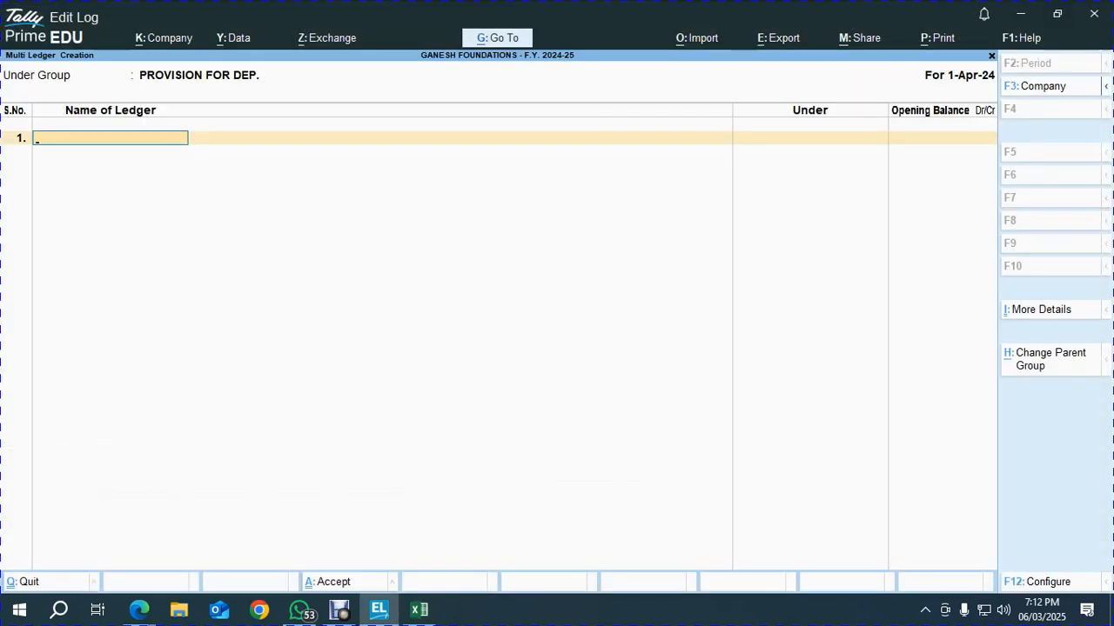
Create ledger '5% Prov. for Dep.' with a 64,85,555 Cr opening balance taken from Excel
text(% Prov. for )
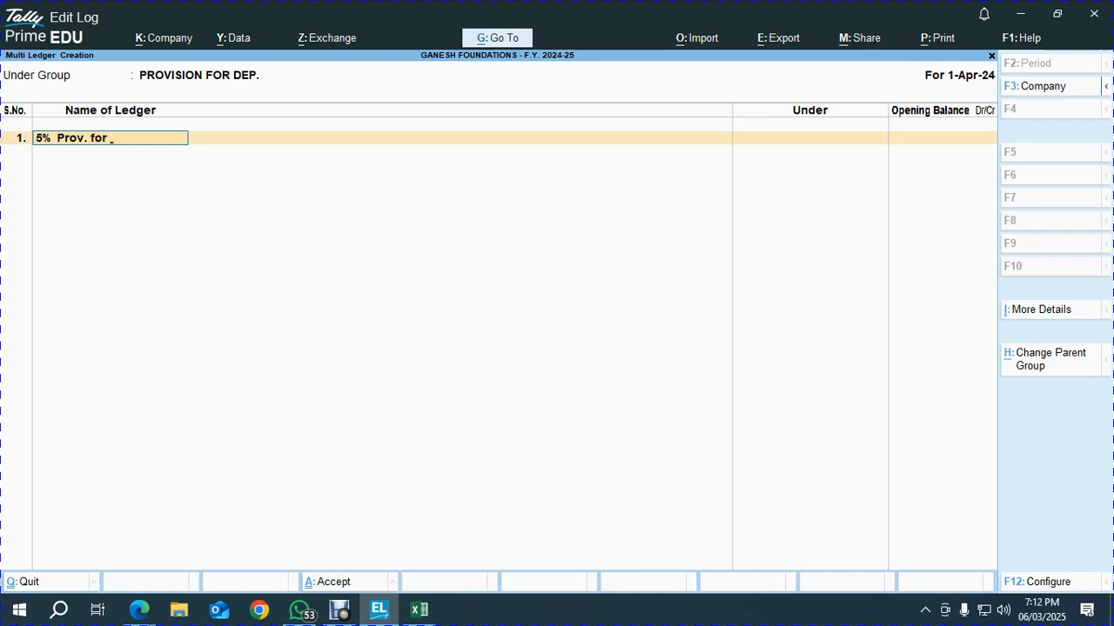
text(Dep.)
key(Return)
key(alt+Tab)
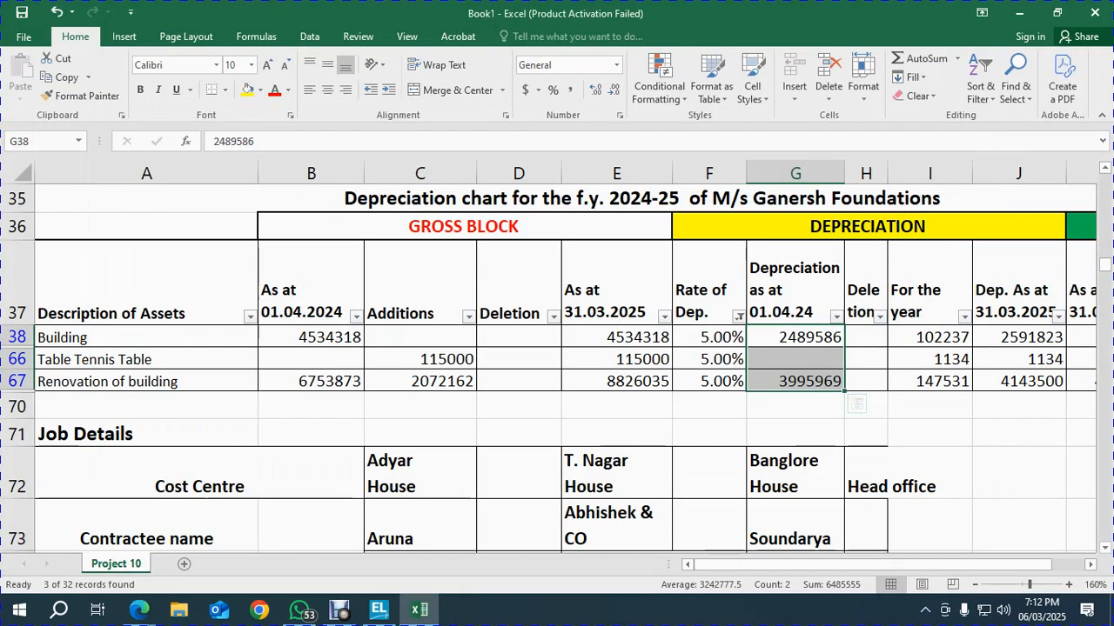
key(alt+Tab)
text(64,85,555)
key(Return)
key(Return)
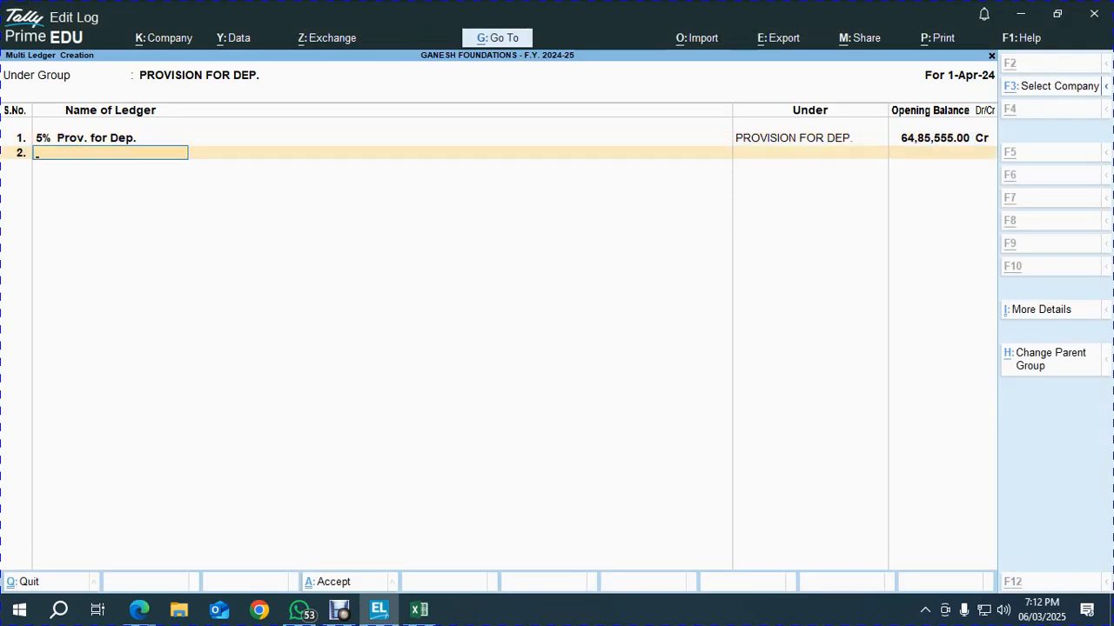
key(alt+Tab)
Filter Excel's Rate of Dep. column to show only the 10.00% rows
key(Up)
key(Up)
key(Up)
key(Left)
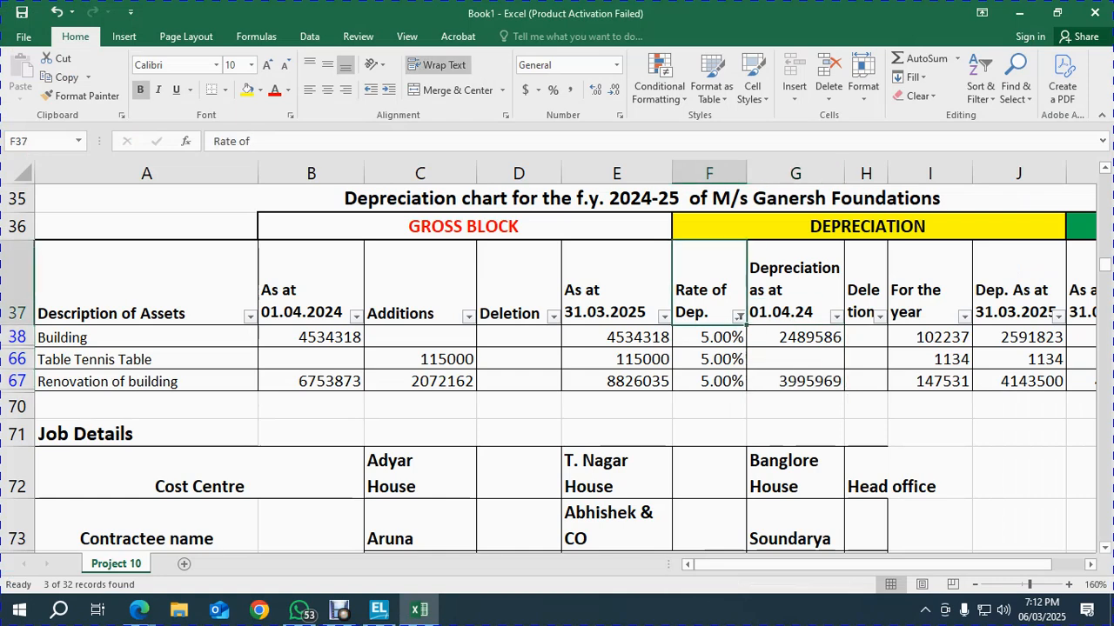
key(alt+Down)
key(Down)
key(Down)
key(Down)
key(Down)
key(Down)
key(Down)
key(Down)
key(Down)
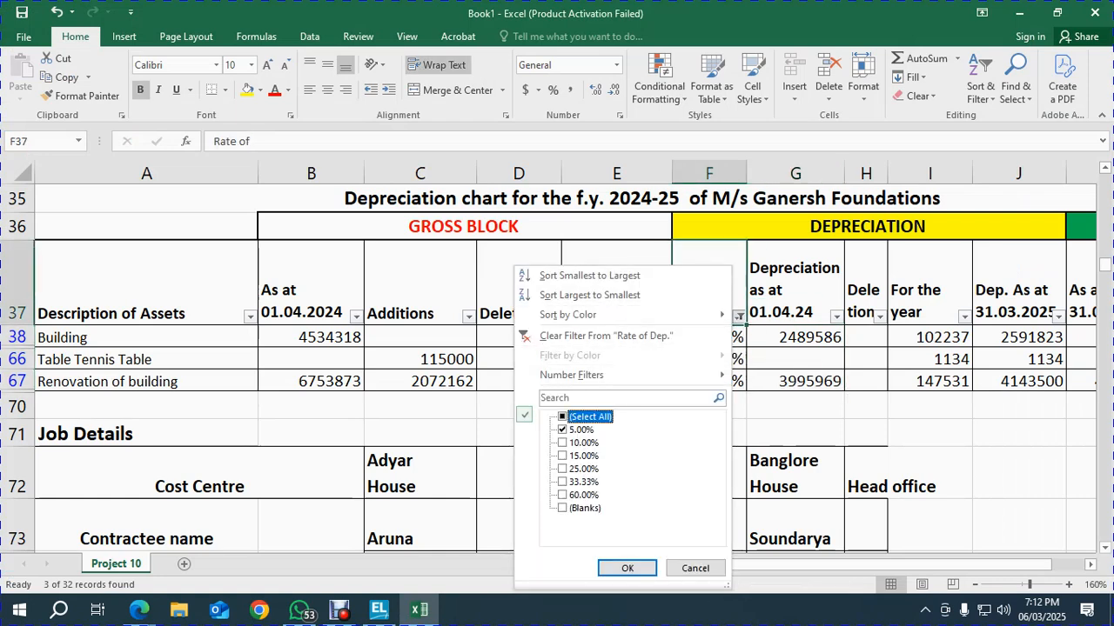
key(space)
key(Return)
key(Down)
key(Right)
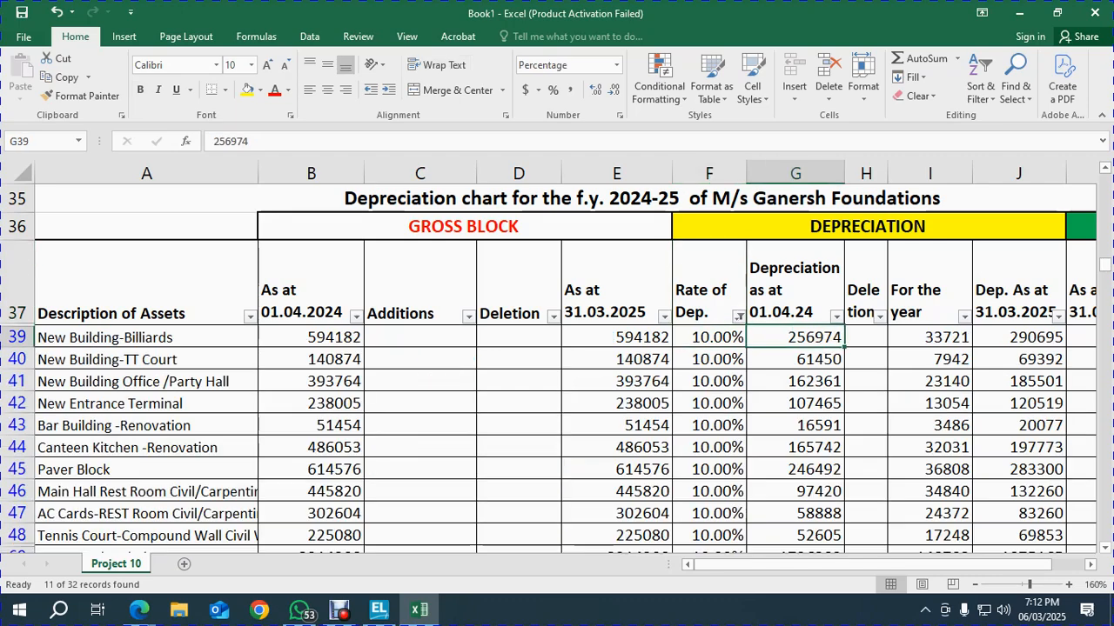
Total the 10% rows' opening depreciation (2952370) and start the '10% Prov. for D' ledger name
key(ctrl+shift+Down)
scroll(557, 418, down, 2)
scroll(557, 417, up, 2)
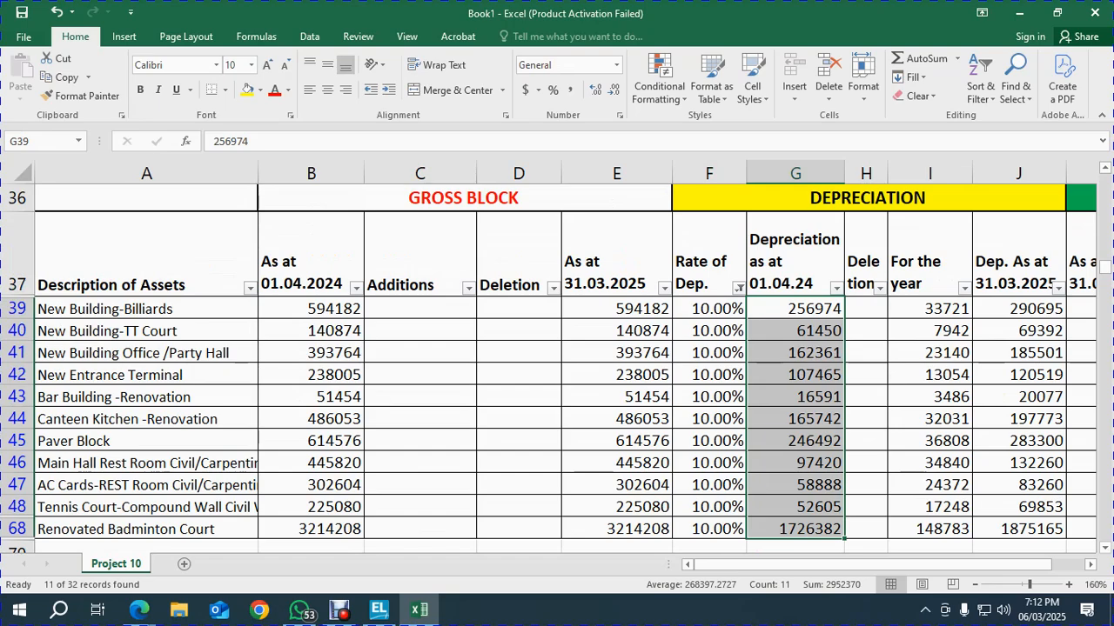
key(shift+Down)
key(shift+Down)
key(shift+Down)
key(shift+Down)
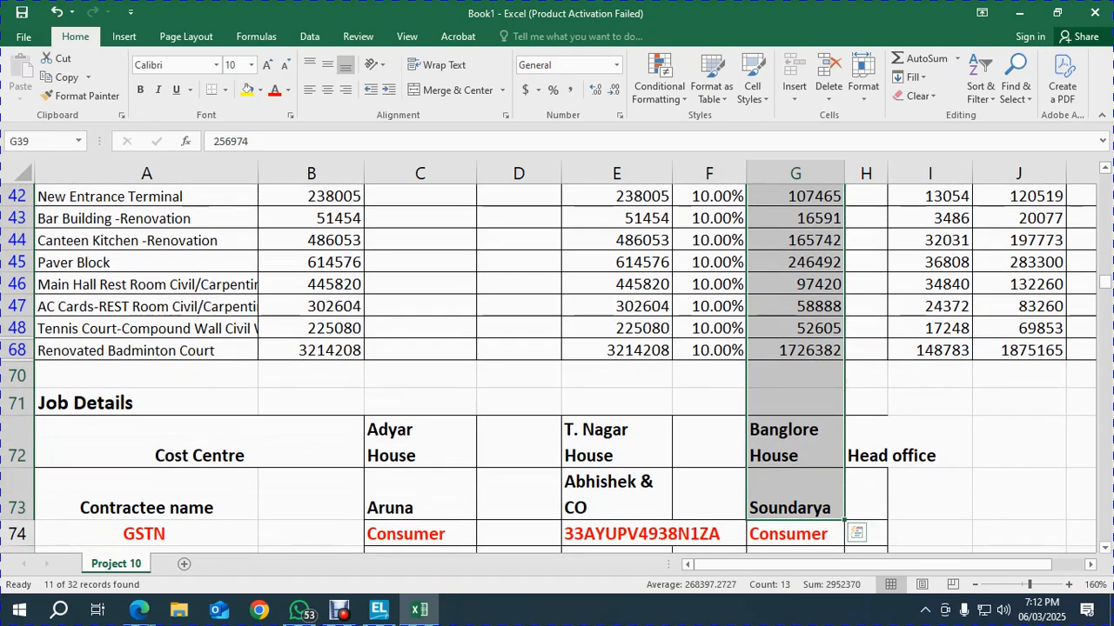
key(shift+Up)
key(shift+Up)
key(shift+Up)
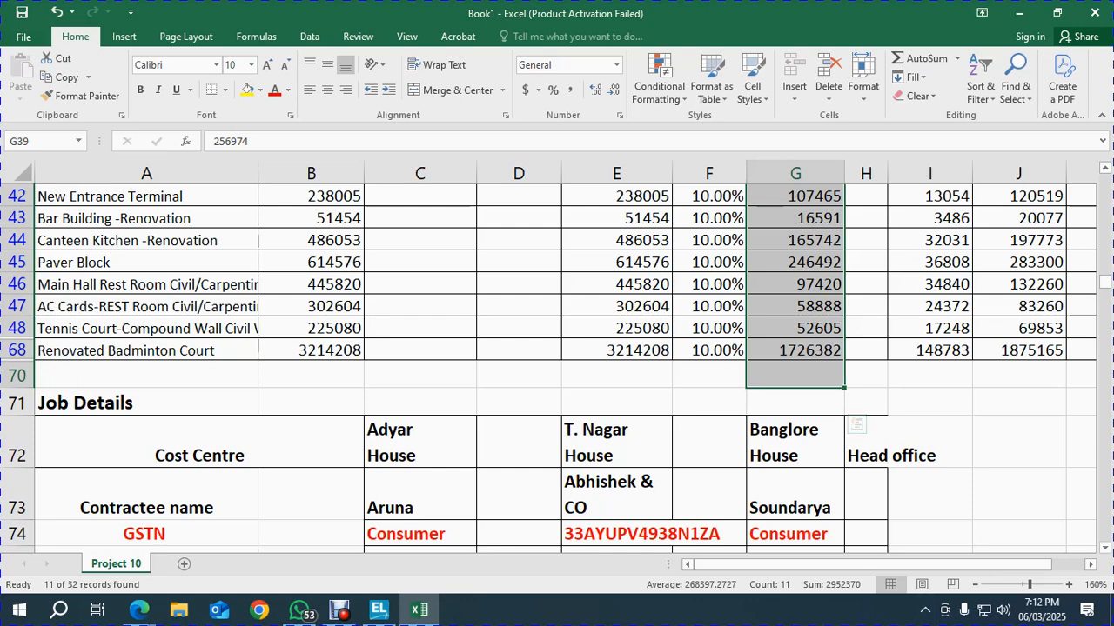
key(alt+Tab)
text(10% Prov)
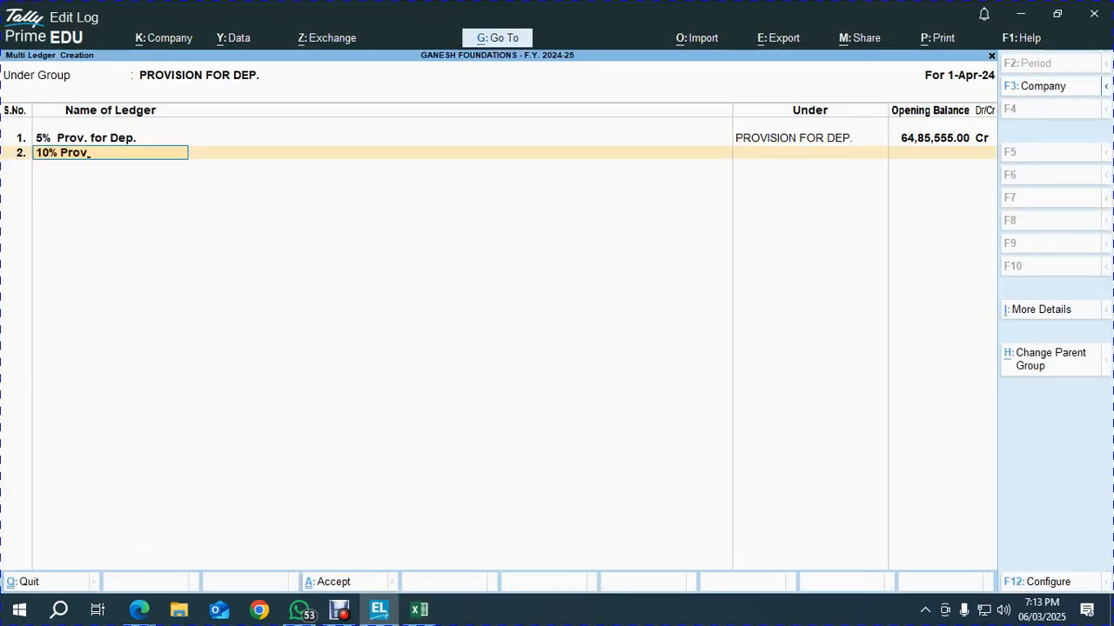
text(. for Dep.)
Accept the 10% Prov. for Dep. name and give it a 29,52,370 Cr opening balance
key(Return)
key(alt+Tab)
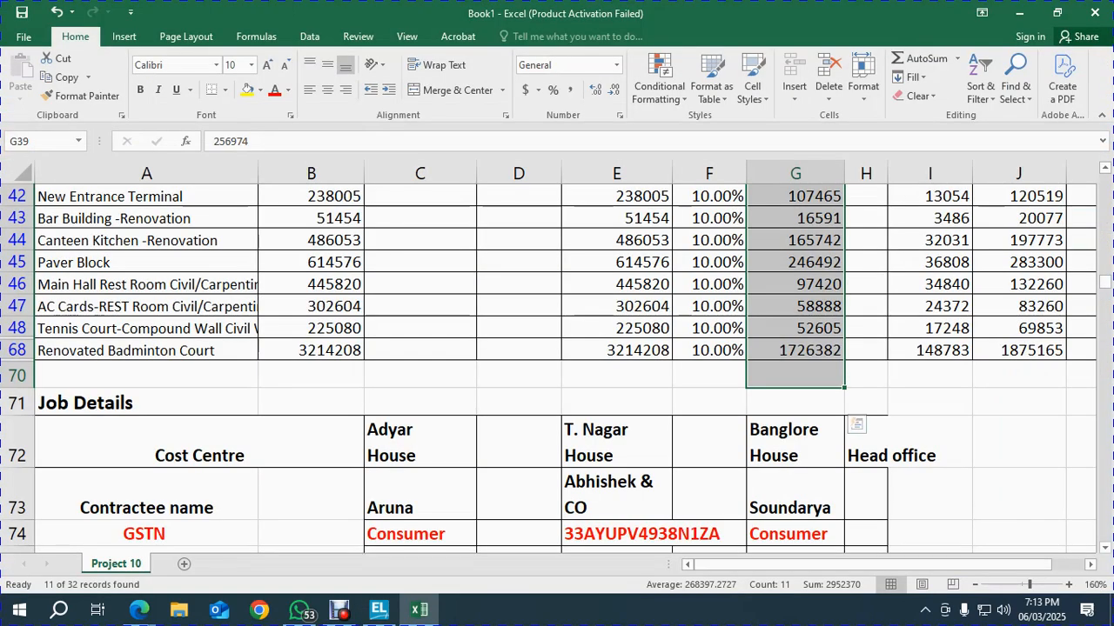
key(alt+Tab)
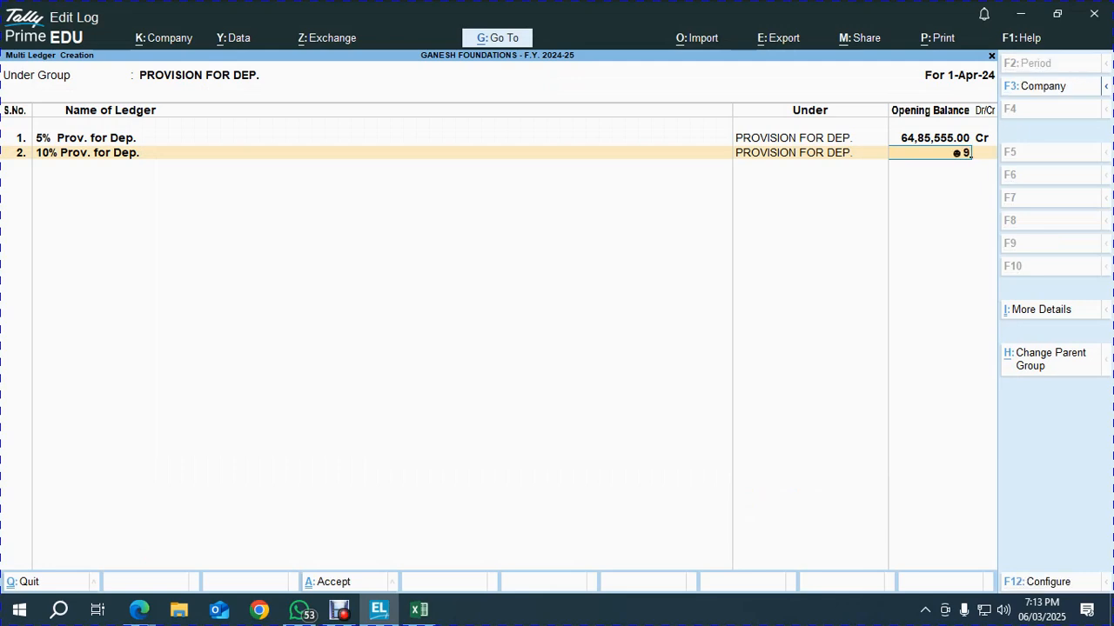
text(20)
key(alt+Tab)
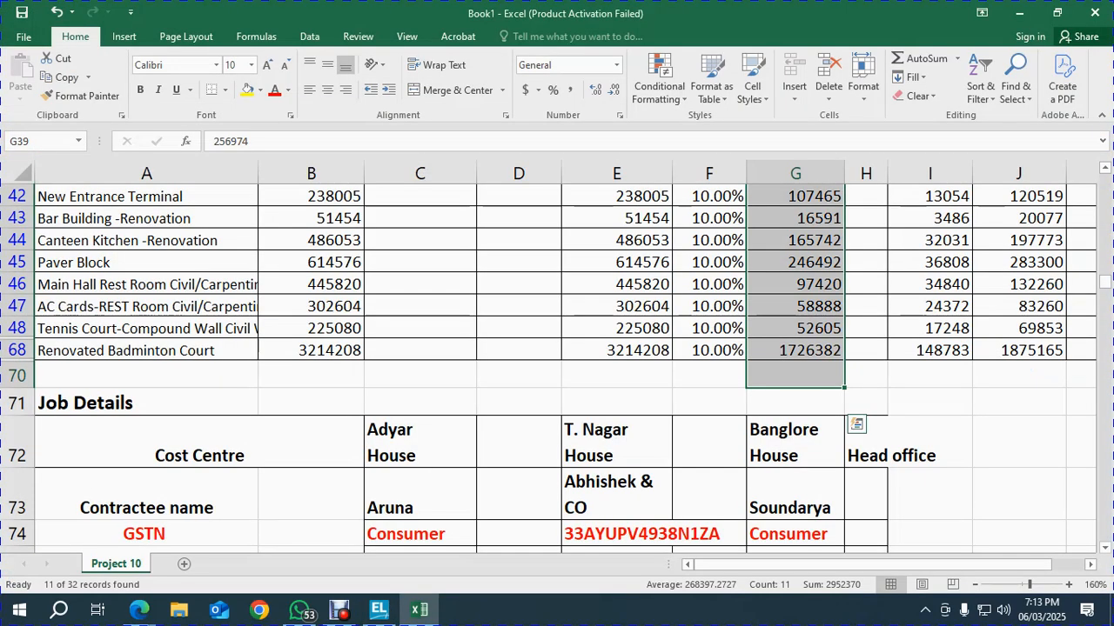
key(alt+Tab)
text(2952370)
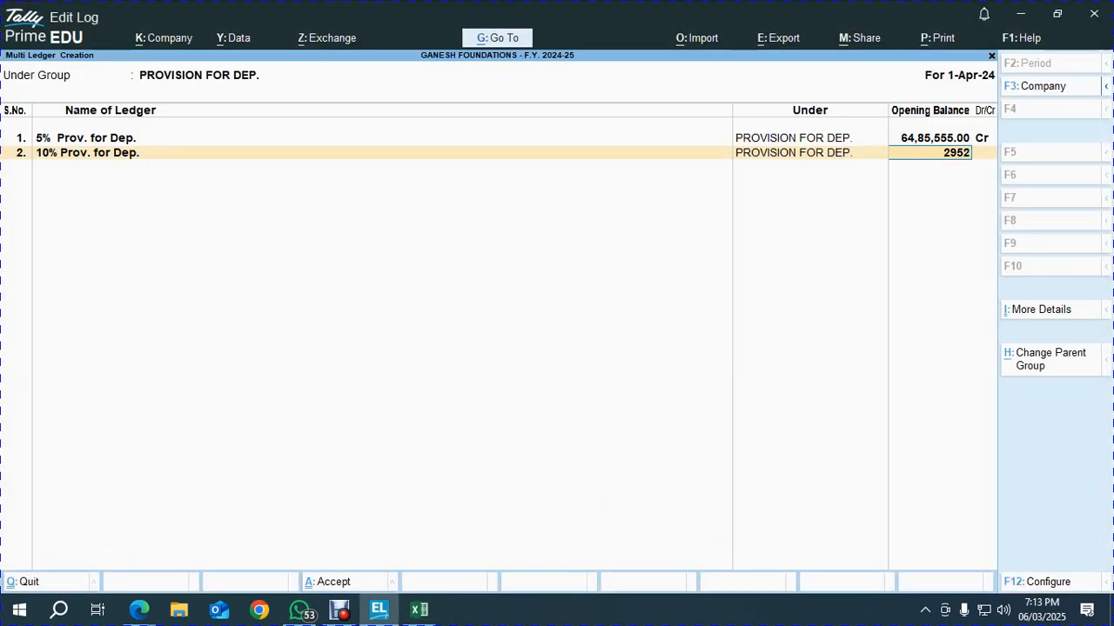
key(Return)
key(Return)
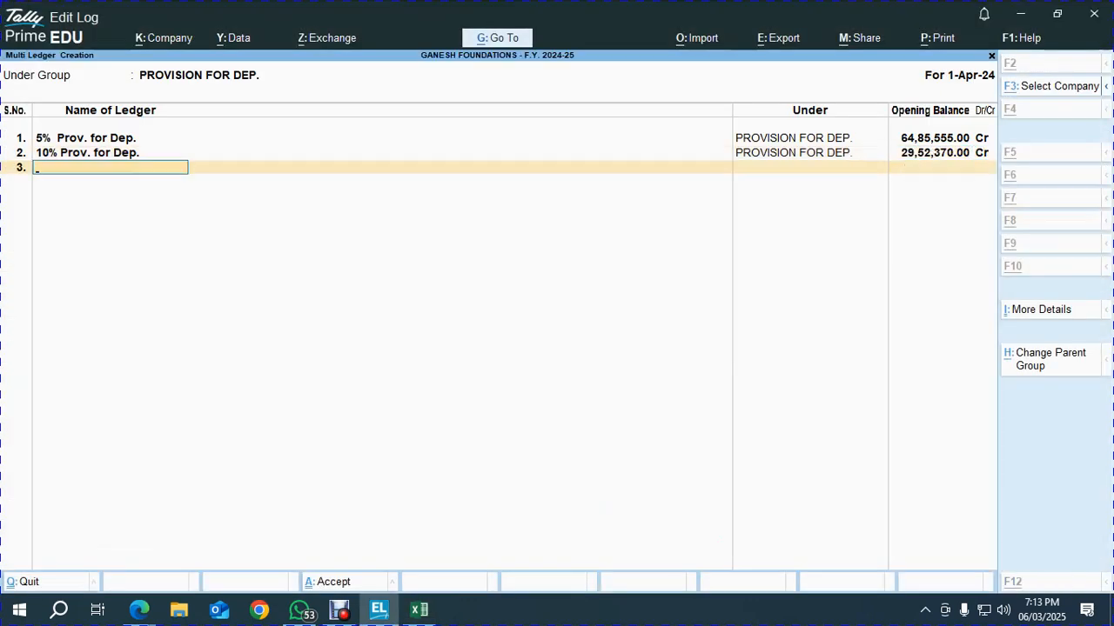
key(alt+Tab)
scroll(557, 365, up, 7)
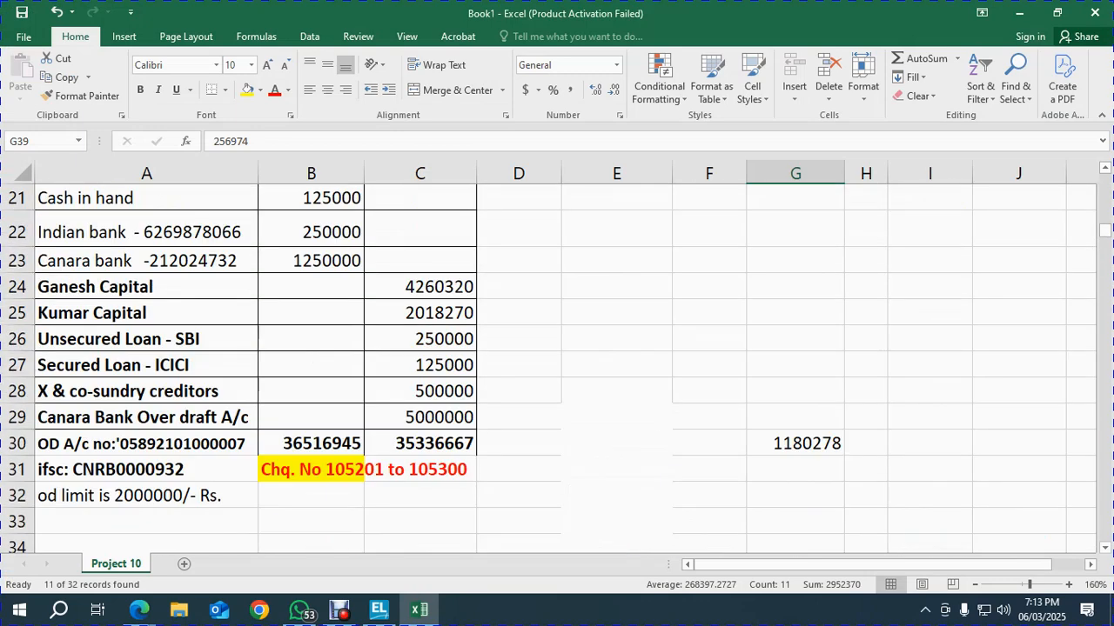
Filter Excel's Rate of Dep. column to 15.00% and go to the first opening depreciation figure
scroll(557, 365, down, 5)
scroll(557, 365, up, 1)
click(706, 348)
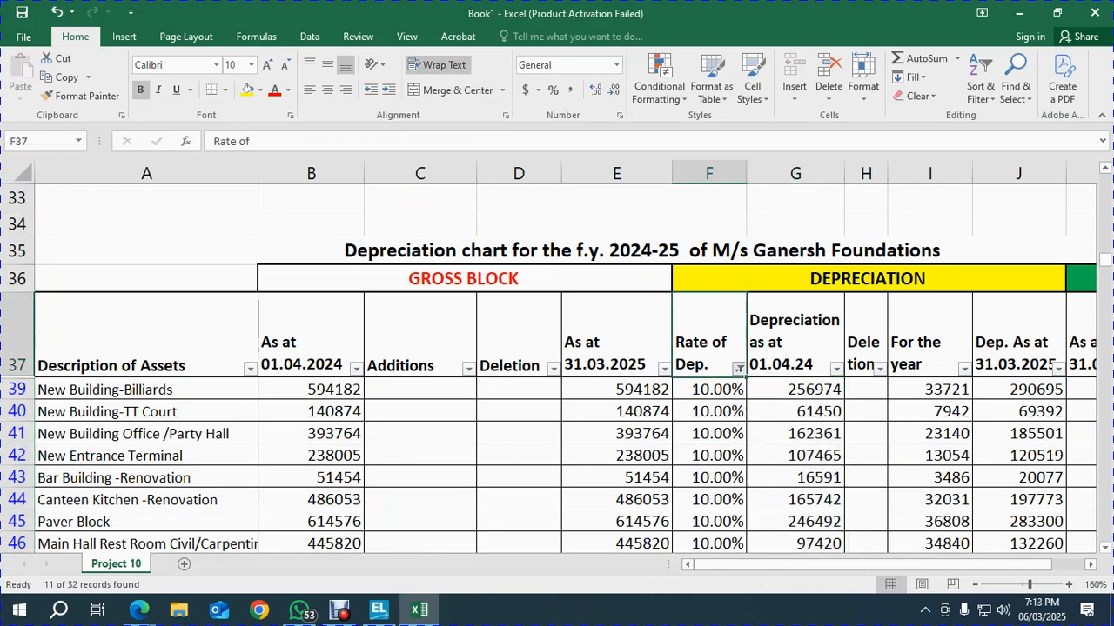
click(737, 368)
key(Down)
key(Down)
key(Down)
key(Down)
key(Down)
key(Down)
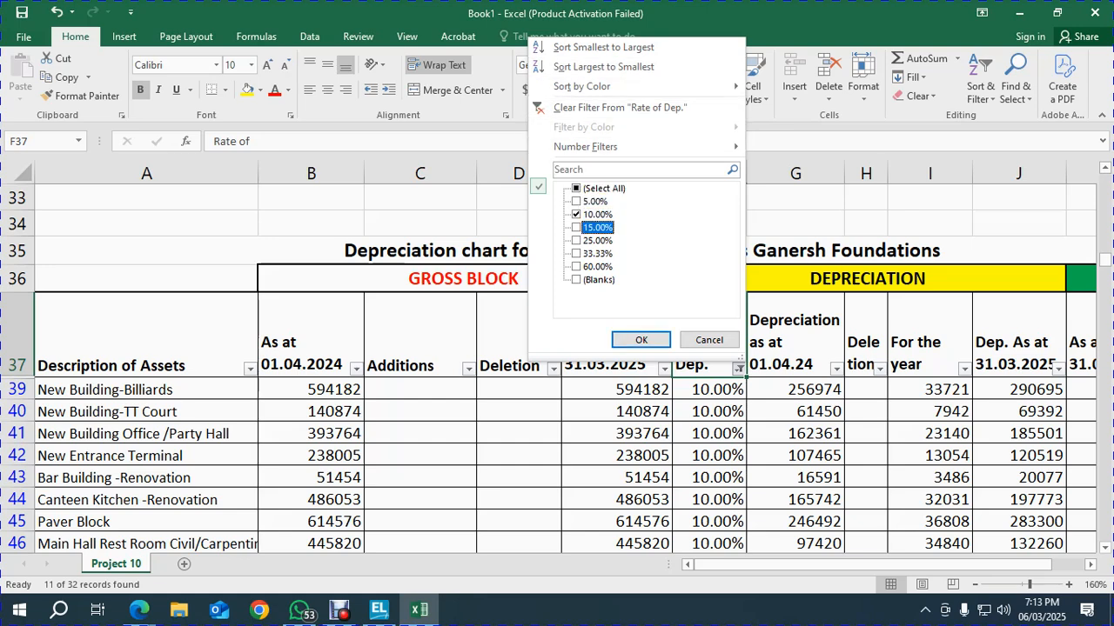
key(Up)
key(space)
key(Return)
key(Down)
key(Right)
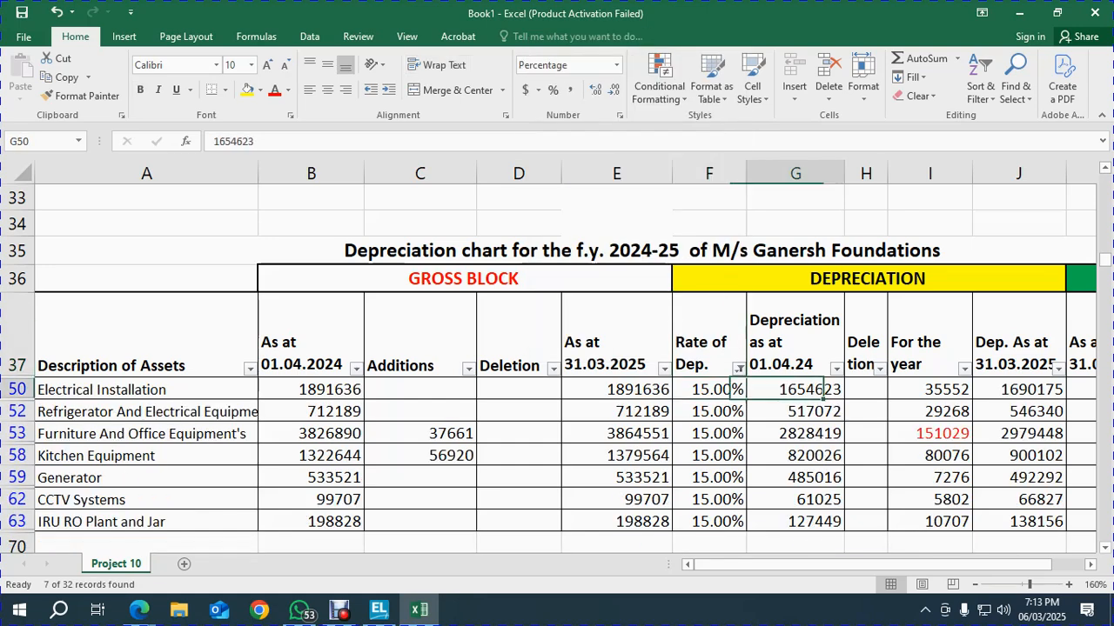
Add ledger '15% Prov. for Dep.' with a 64,93,630 Cr opening balance summed in Excel
key(alt+Tab)
text(15%)
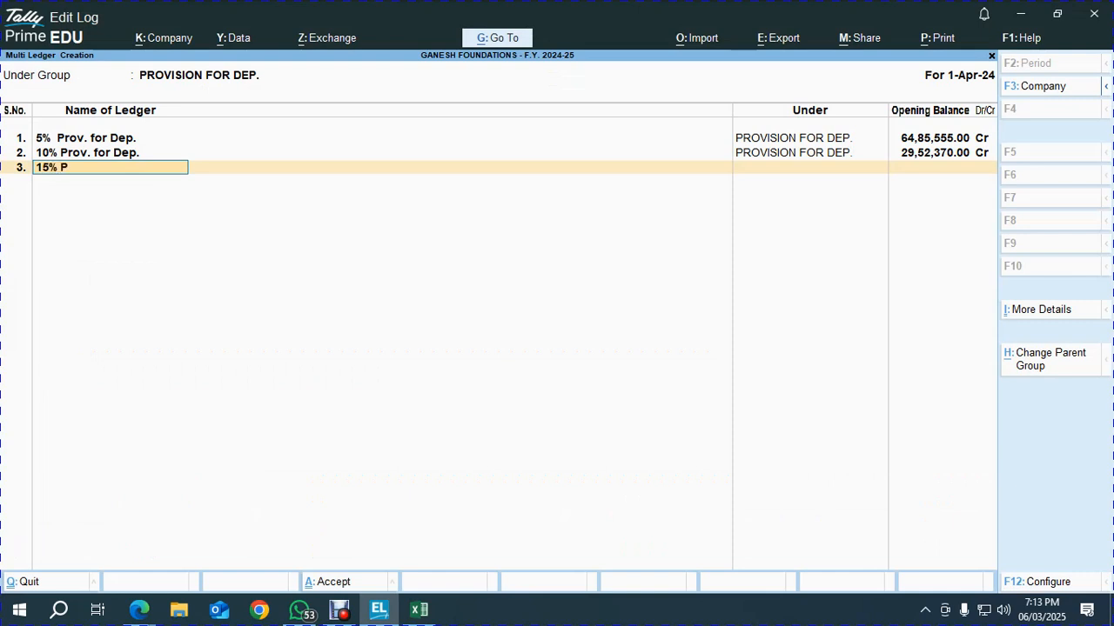
text( Prov. for De)
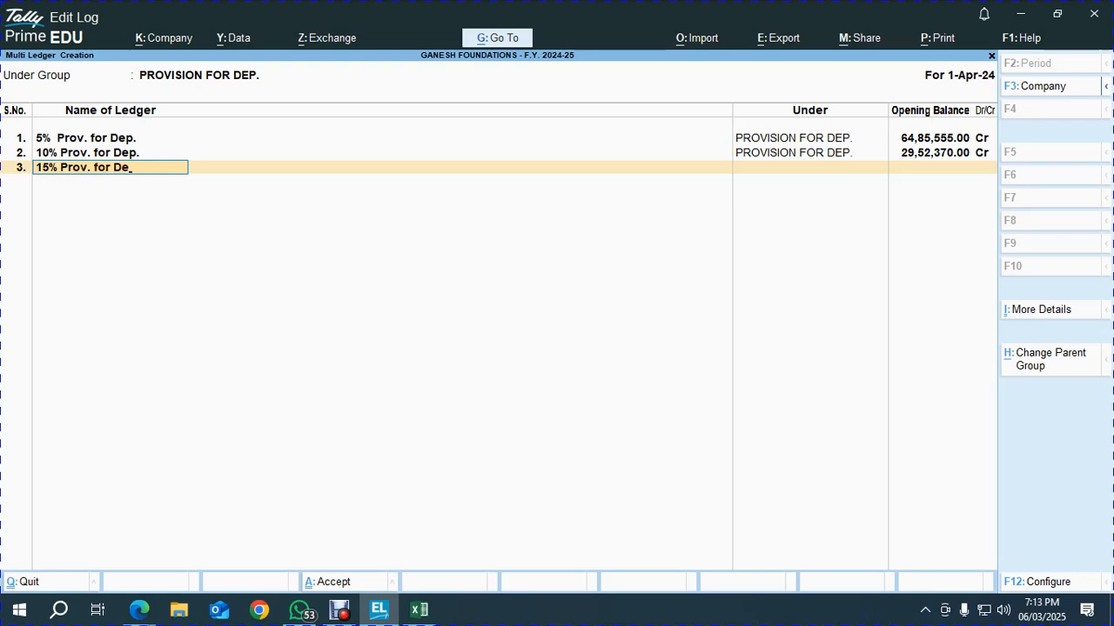
text(p.)
key(Return)
key(alt+Tab)
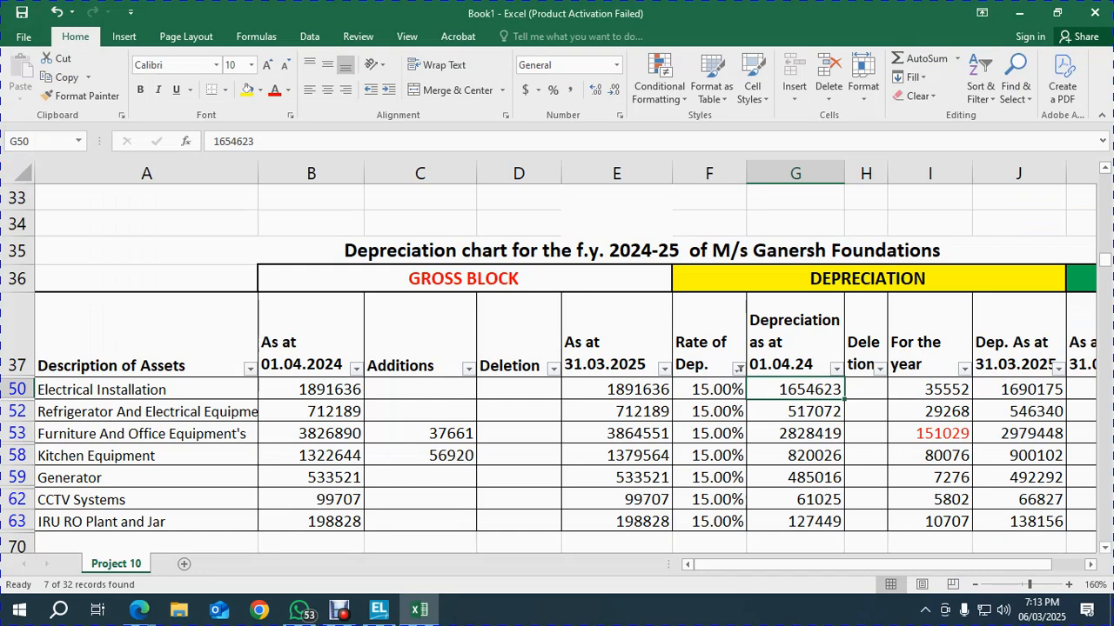
key(ctrl+shift+Down)
scroll(557, 366, down, 1)
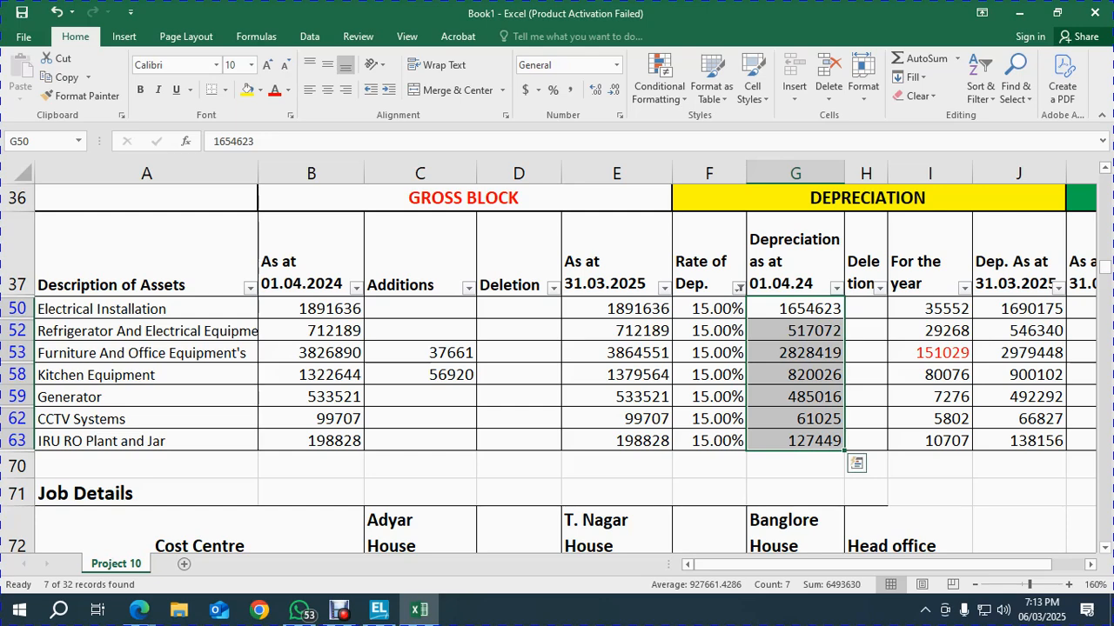
key(alt+Tab)
text(6493630)
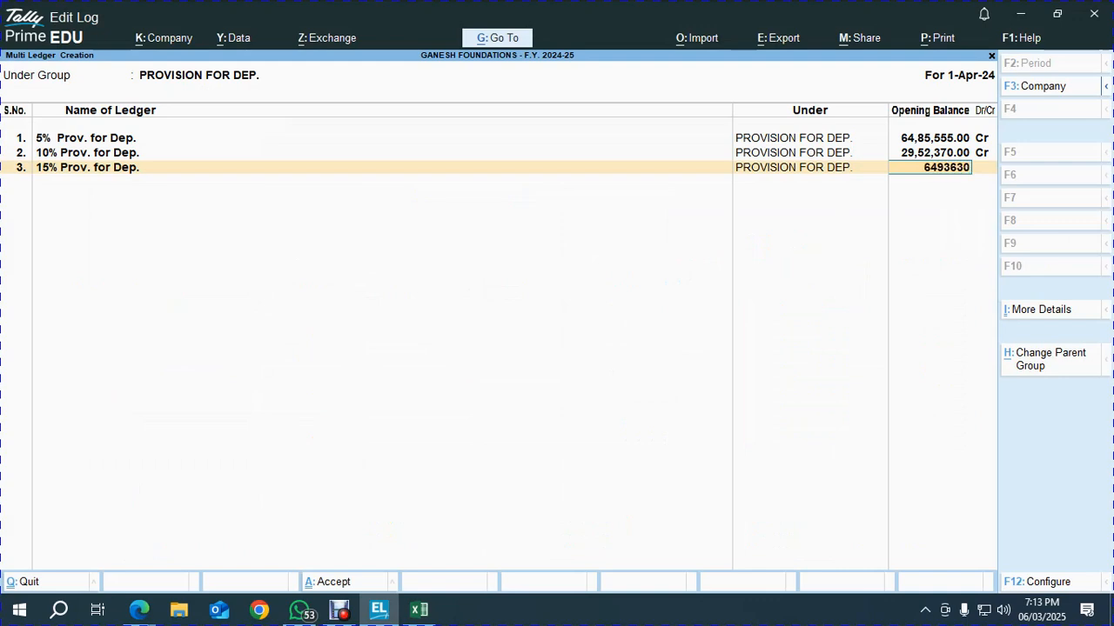
key(Return)
key(alt+Tab)
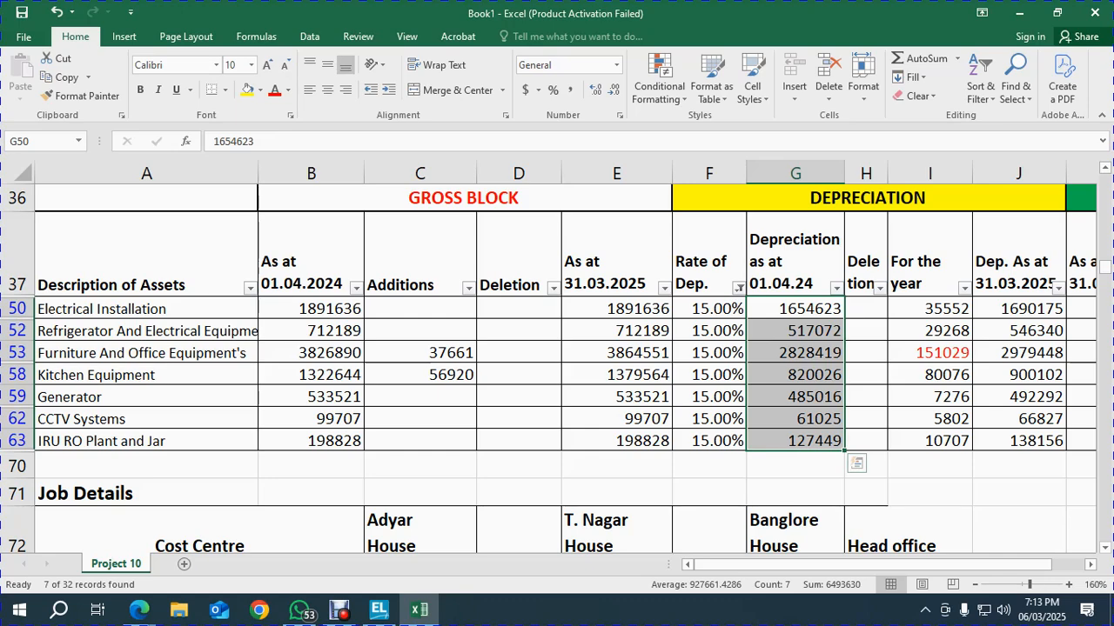
key(alt+Tab)
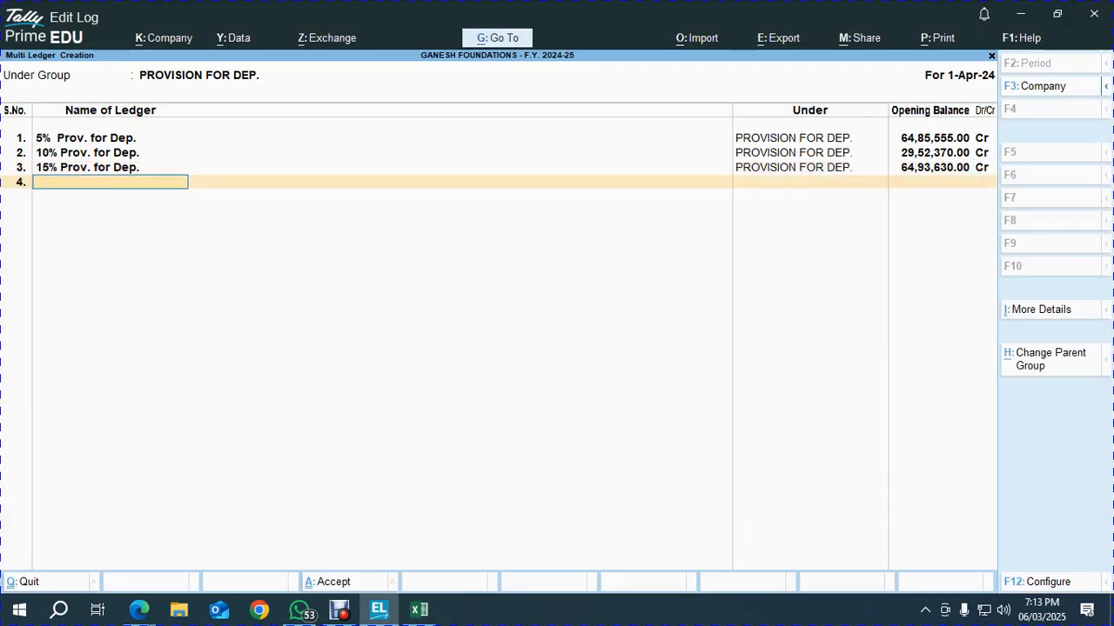
key(alt+Tab)
Filter Excel's Rate of Dep. to 25.00% and select its opening depreciation figures to total
click(739, 287)
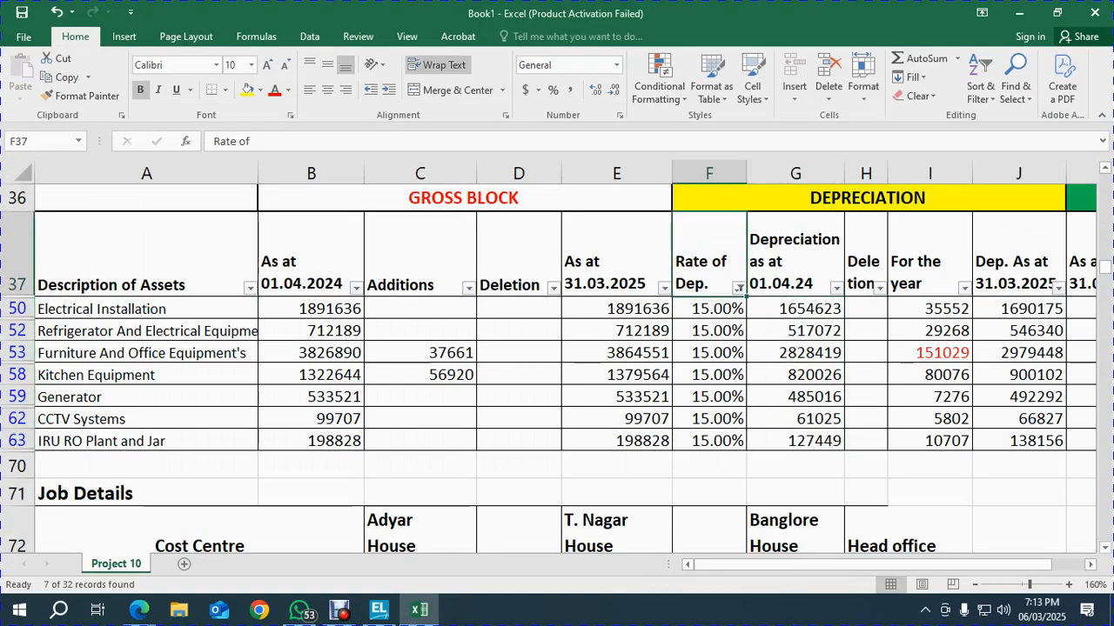
key(Down)
key(Down)
key(Down)
key(Down)
key(Down)
key(Down)
key(Down)
key(Down)
key(Down)
key(Down)
key(Down)
key(space)
key(Down)
key(space)
click(709, 309)
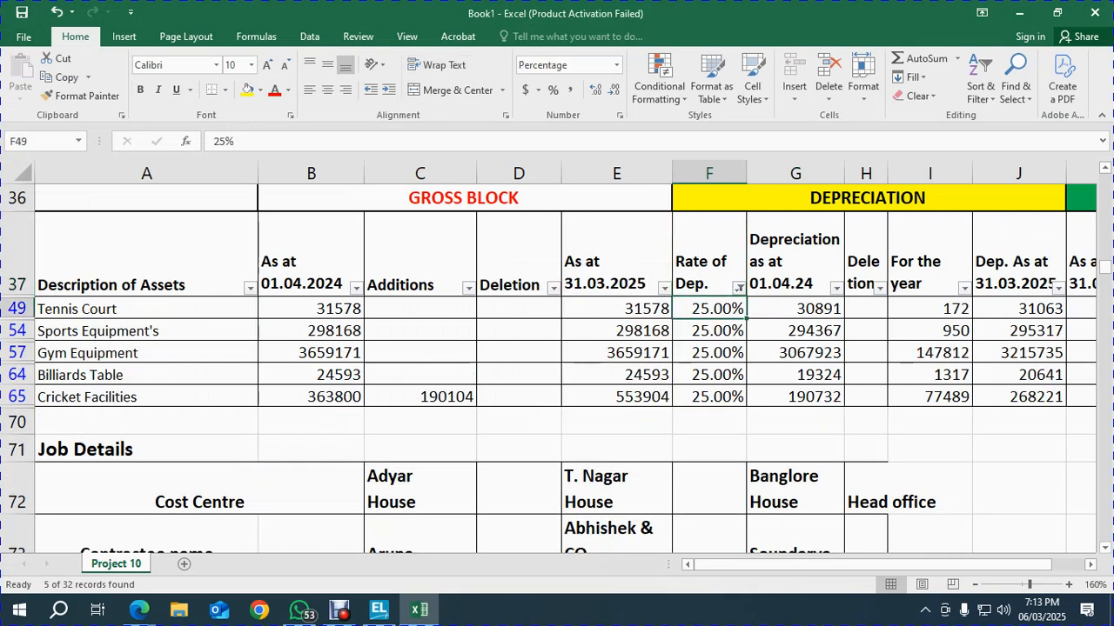
click(617, 309)
click(709, 309)
click(795, 309)
key(ctrl+shift+Down)
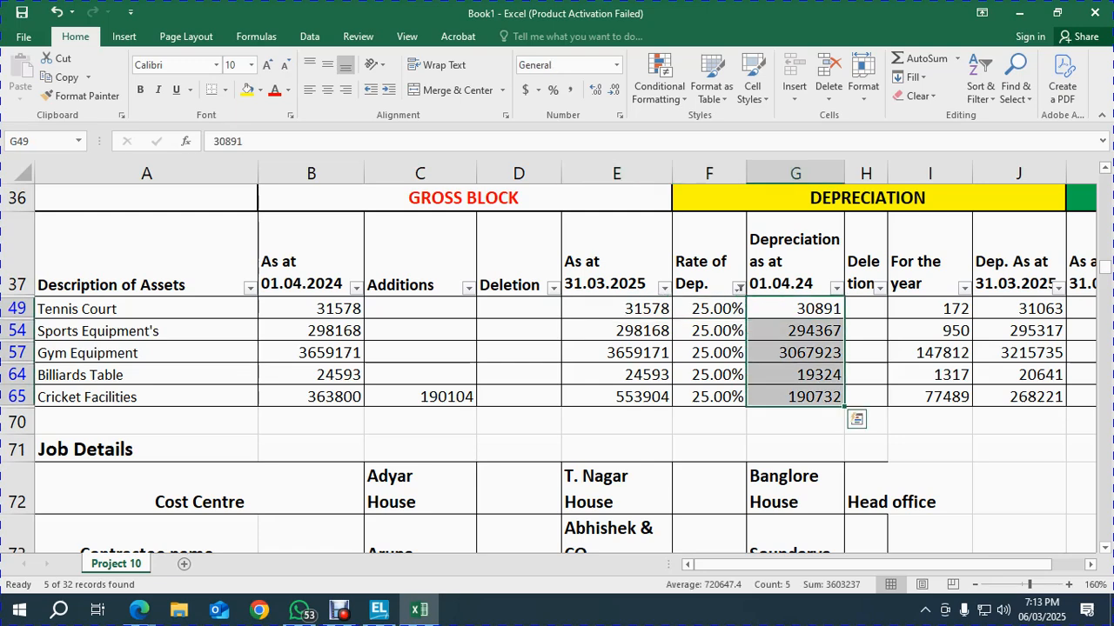
Add ledger '25% Prov. for Dep.' with a 36,03,237 Cr opening balance
key(alt+Tab)
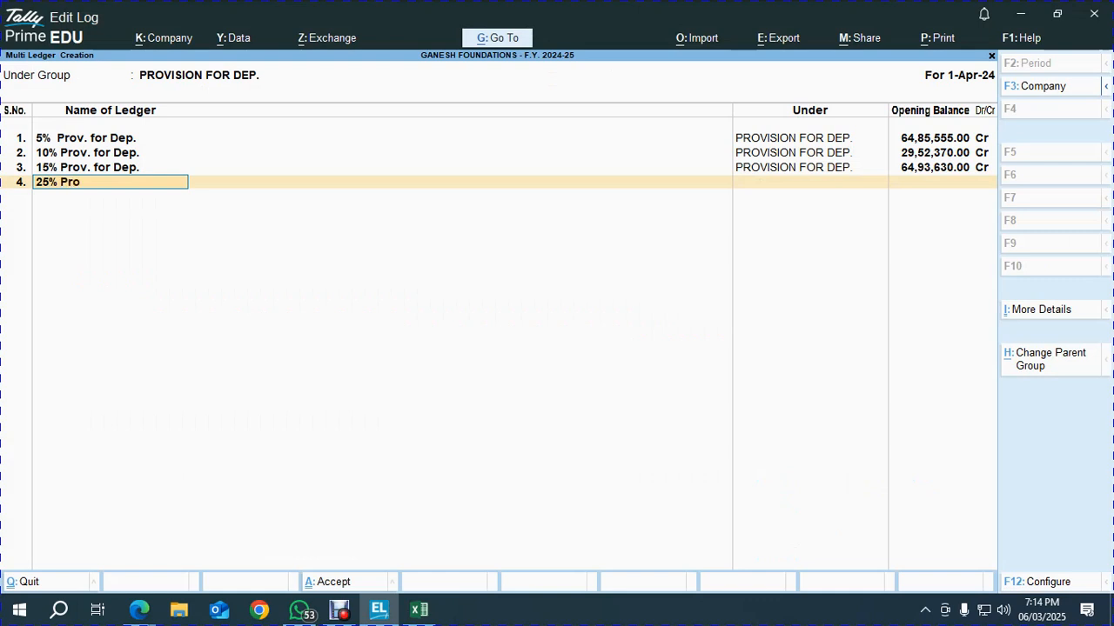
text(for Dep.)
key(Return)
key(alt+Tab)
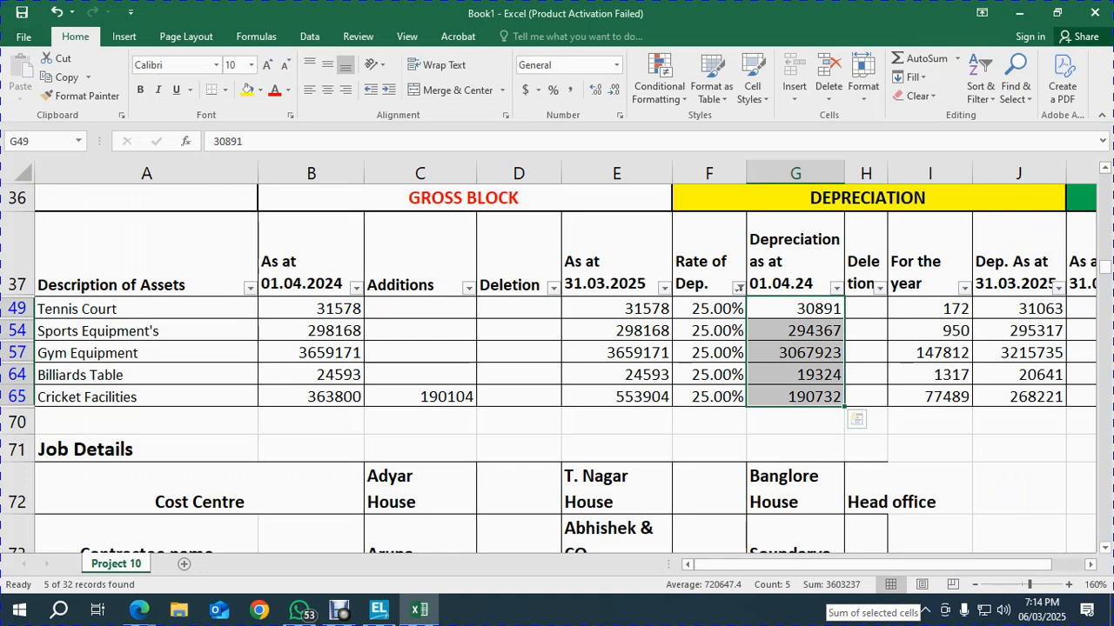
key(alt+Tab)
text(36,03,237)
key(Return)
key(Return)
key(alt+Tab)
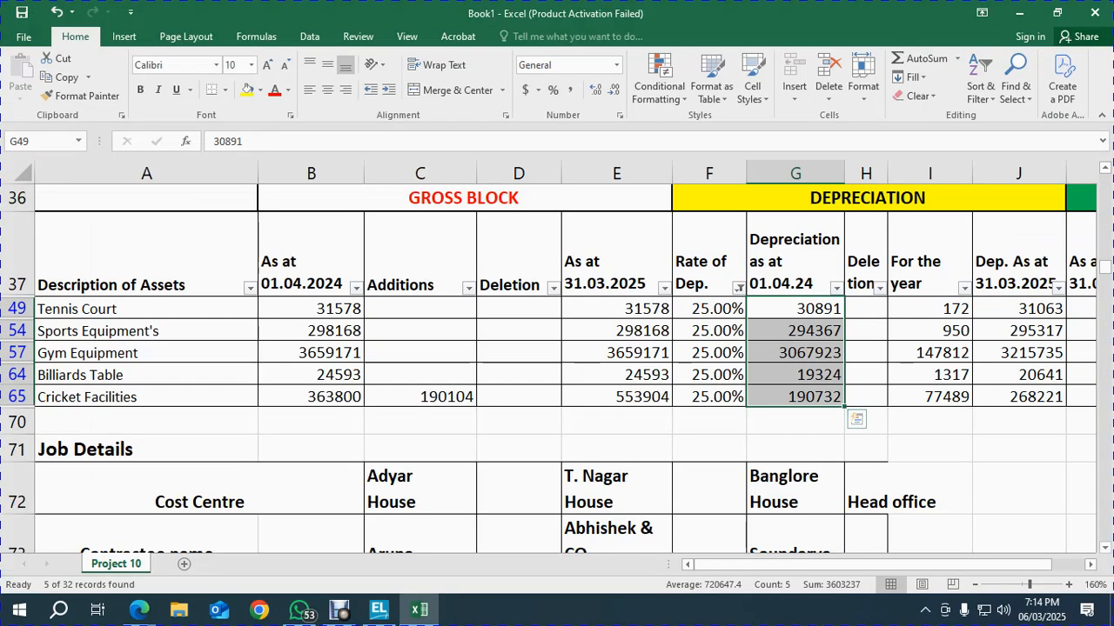
Filter Excel's Rate of Dep. to 33.33% and select its opening depreciation figures, totalling 1978244
click(710, 254)
key(alt+Down)
key(Down)
key(Down)
key(Down)
key(Down)
key(Down)
key(Down)
key(Down)
key(Down)
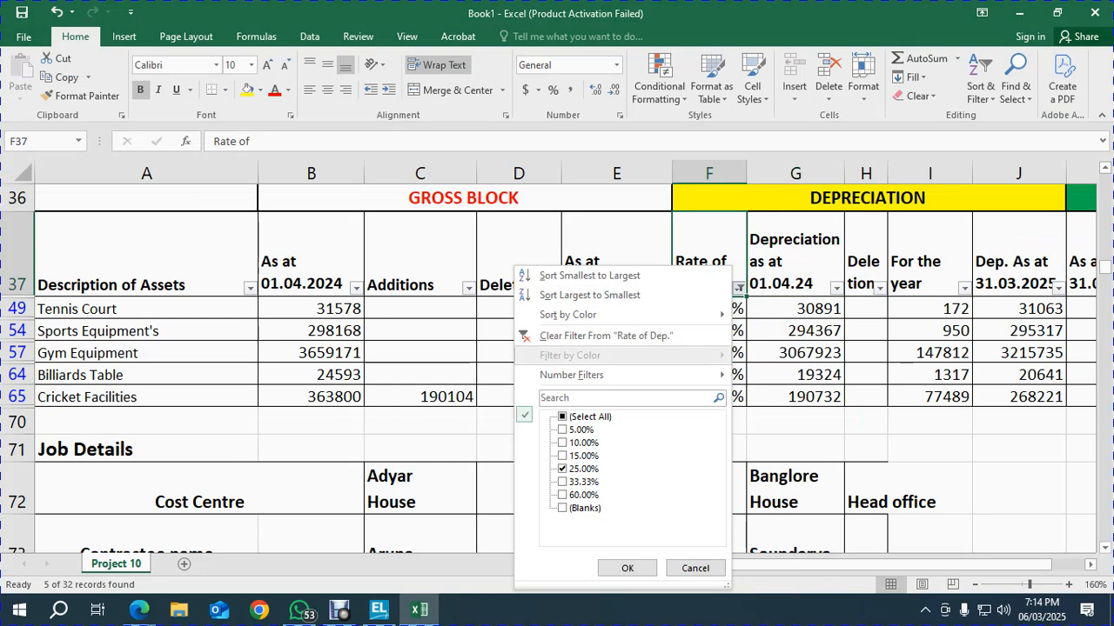
key(space)
key(Down)
key(space)
key(Return)
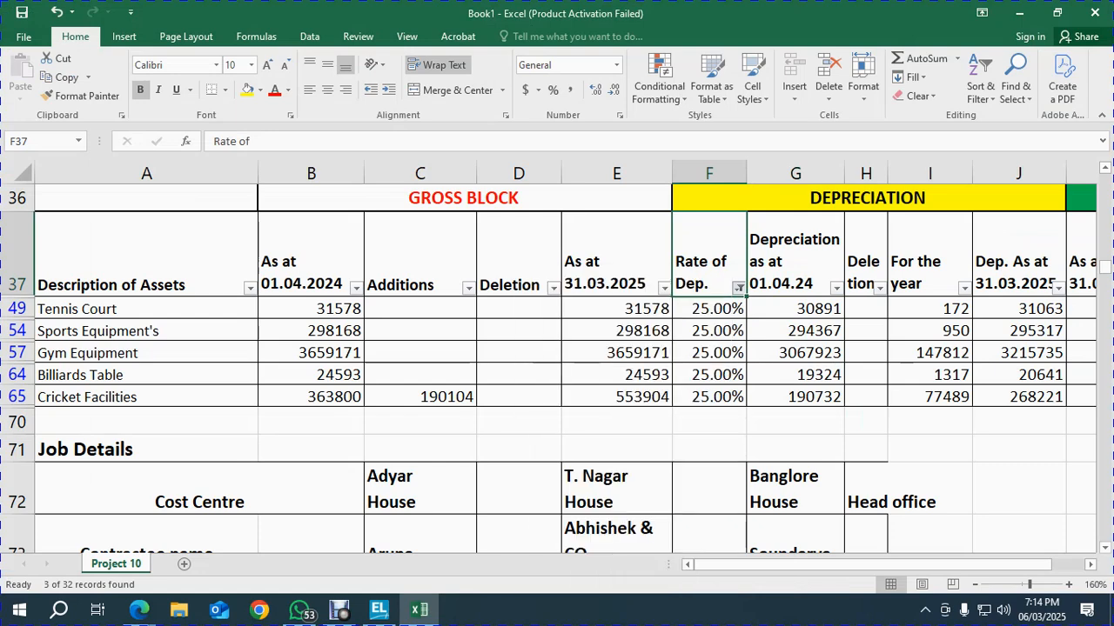
key(Down)
key(Left)
key(Left)
key(Left)
key(Left)
key(Right)
key(Right)
key(Right)
key(Right)
key(Right)
key(shift+Down)
key(shift+Down)
key(alt+Tab)
key(alt+Tab)
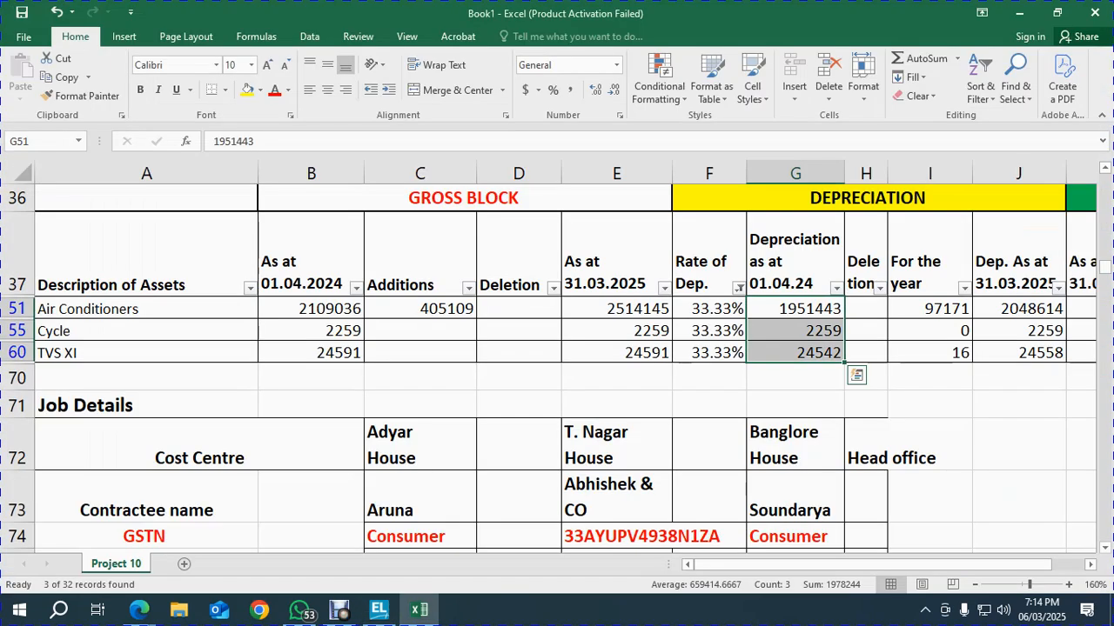
key(alt+Tab)
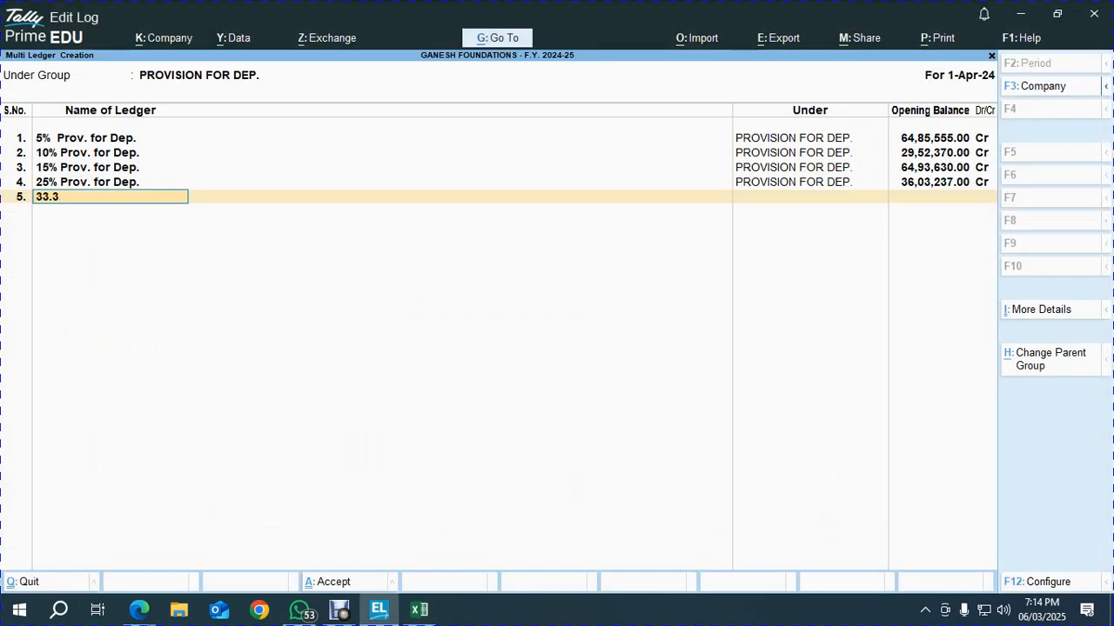
Add ledger '33.33% Prov. for Dep.' with a 19,78,244 Cr opening balance
text(33.33% Prov. for Dep)
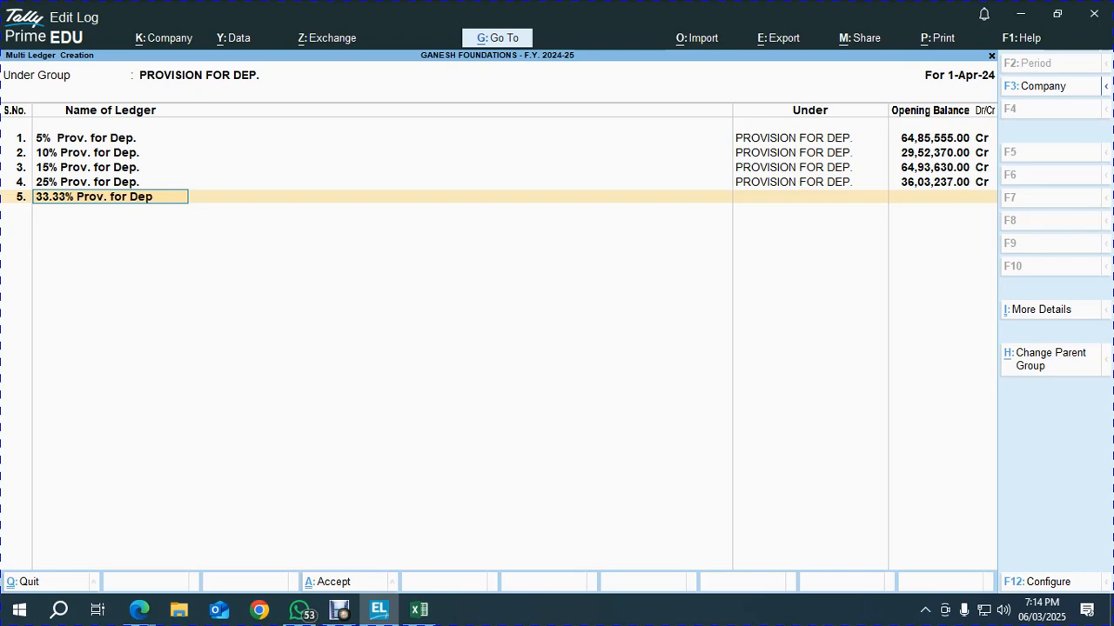
key(Return)
key(alt+Tab)
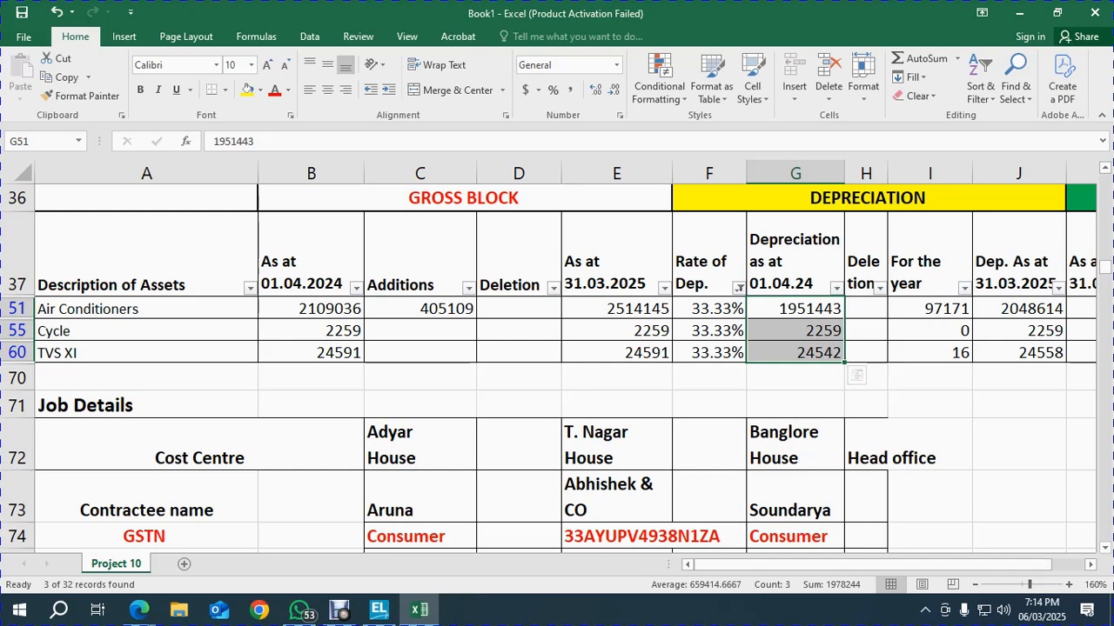
key(alt+Tab)
text(19,78,244)
key(Return)
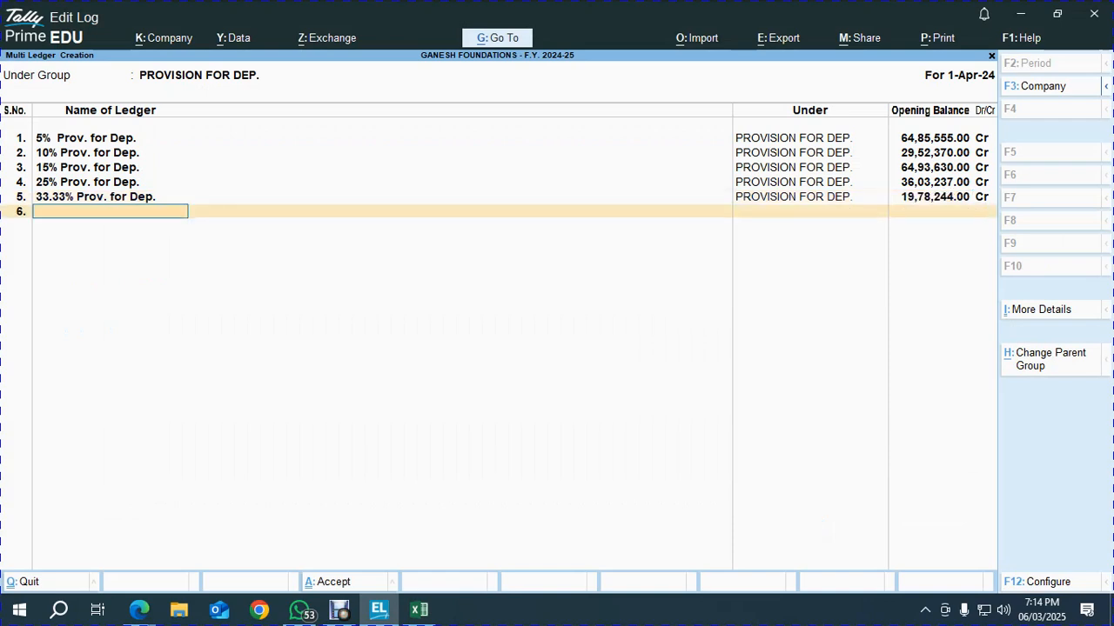
key(alt+Tab)
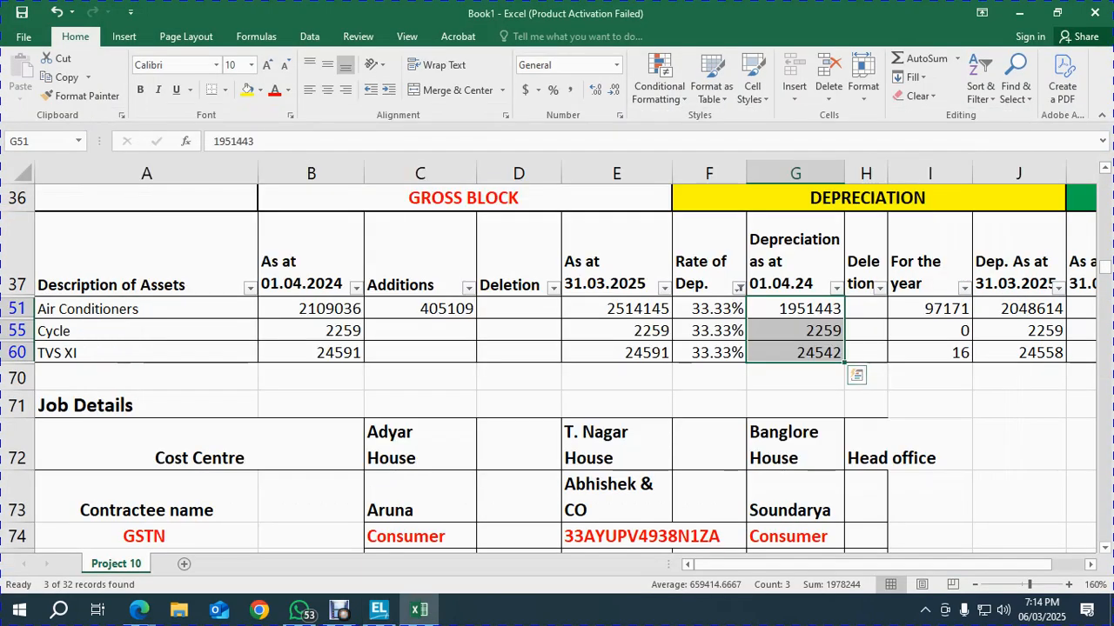
Filter Excel's Rate of Dep. to 60.00%, select both depreciation values, and start the 60% ledger name
click(709, 261)
click(738, 287)
key(Down)
key(Down)
key(Down)
key(Down)
key(Down)
key(Down)
key(Down)
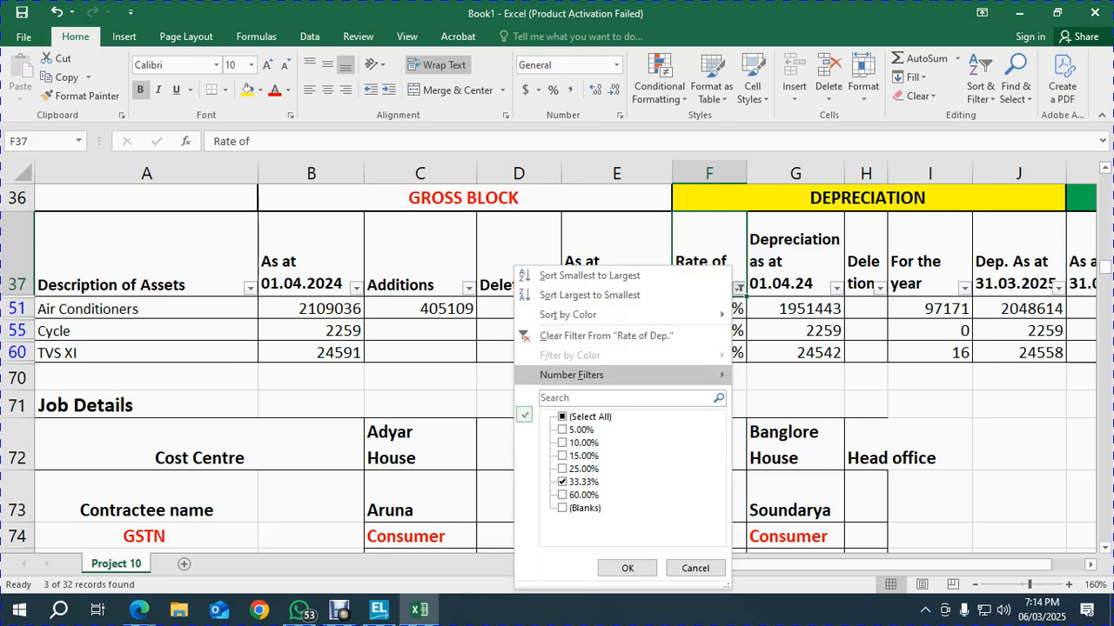
key(space)
key(Down)
key(space)
key(Return)
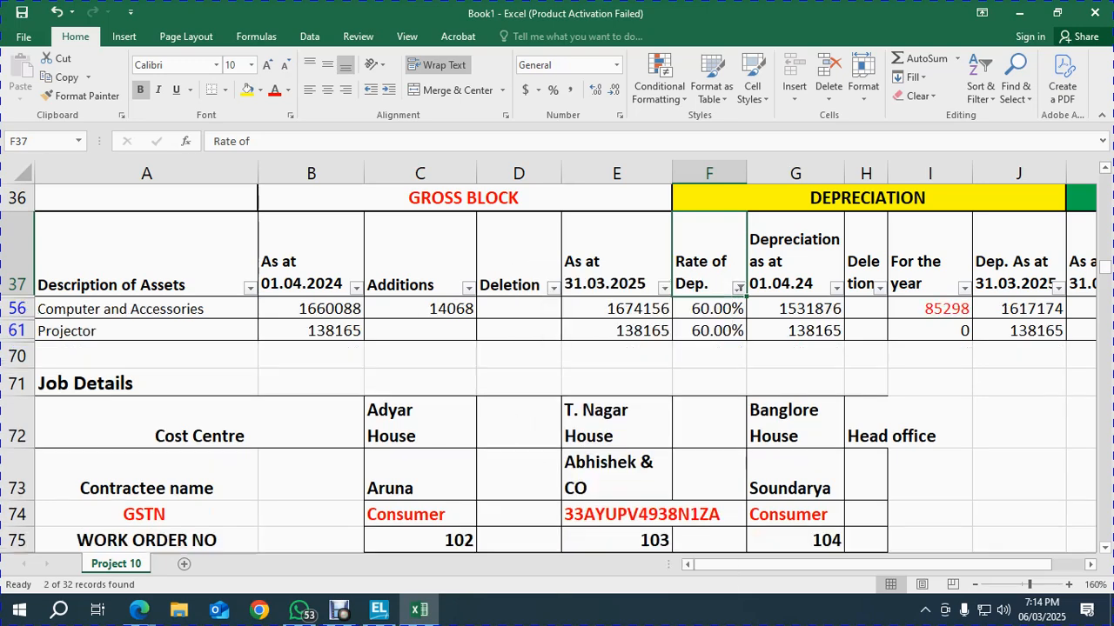
key(Down)
key(Right)
key(shift+Down)
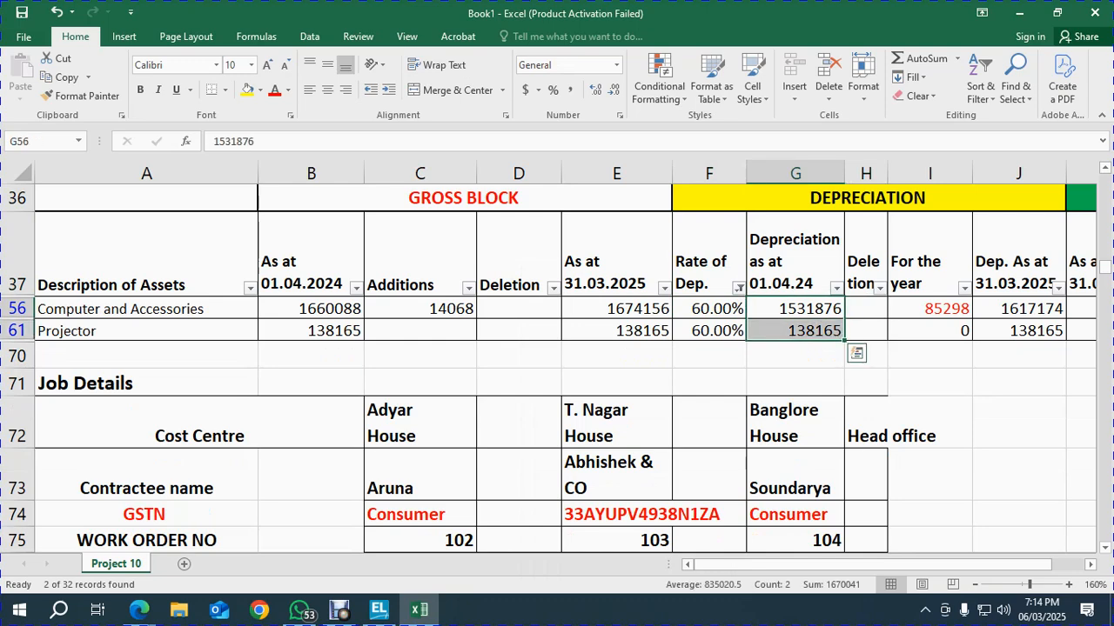
key(alt+Tab)
text(60)
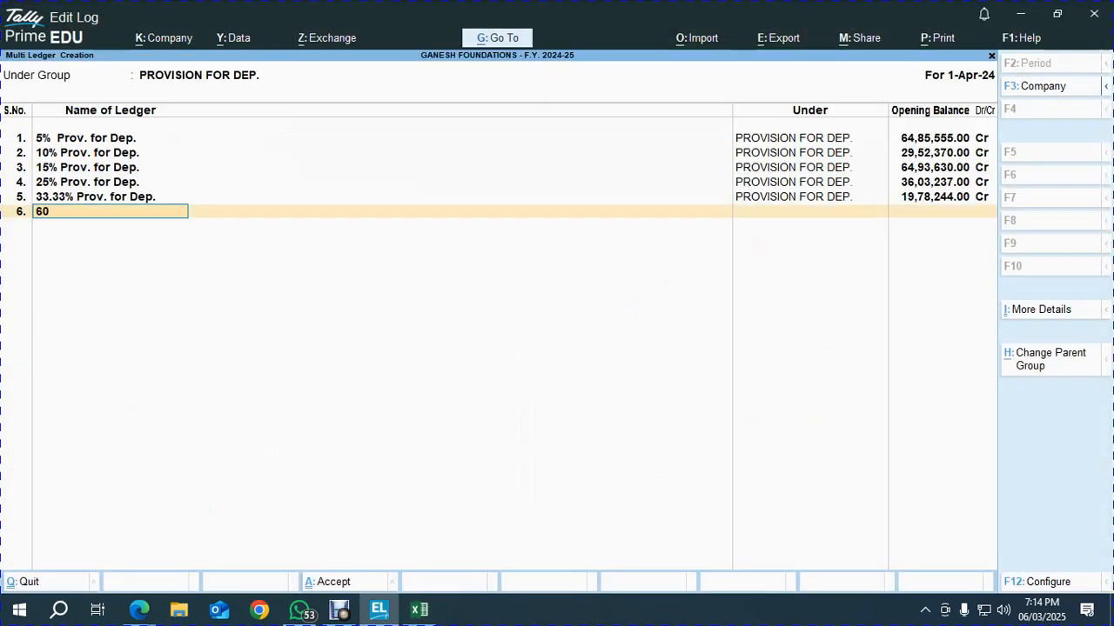
text(% Prov. for d)
Correct the name to '60% Prov. for Dep.' and give it a 16,70,041 Cr opening balance
key(BackSpace)
text(Dep.)
key(Return)
key(alt+Tab)
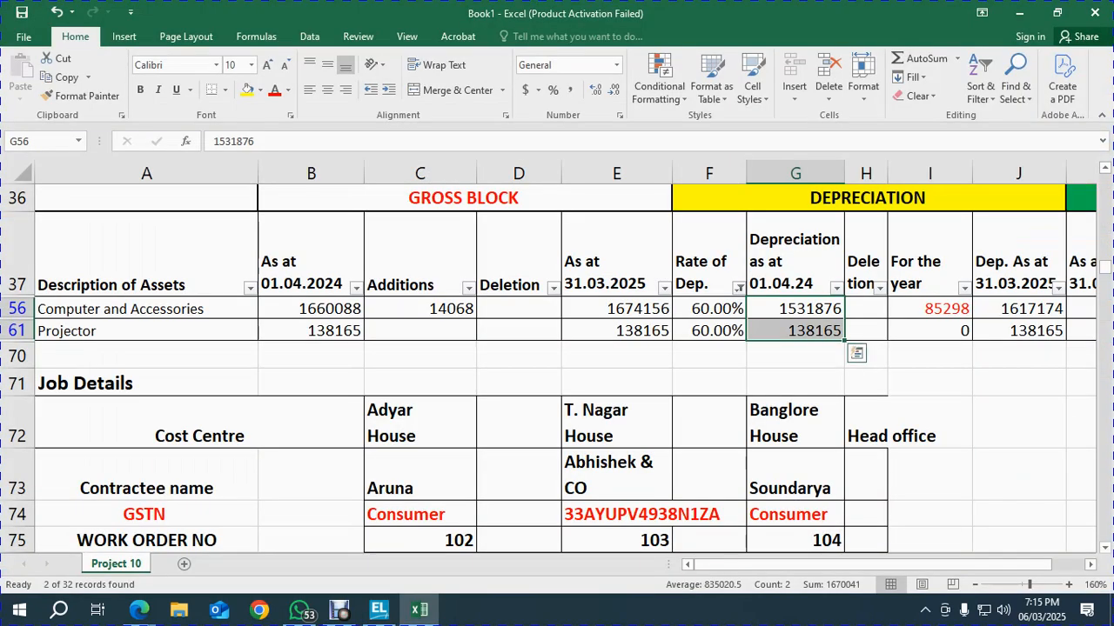
key(alt)
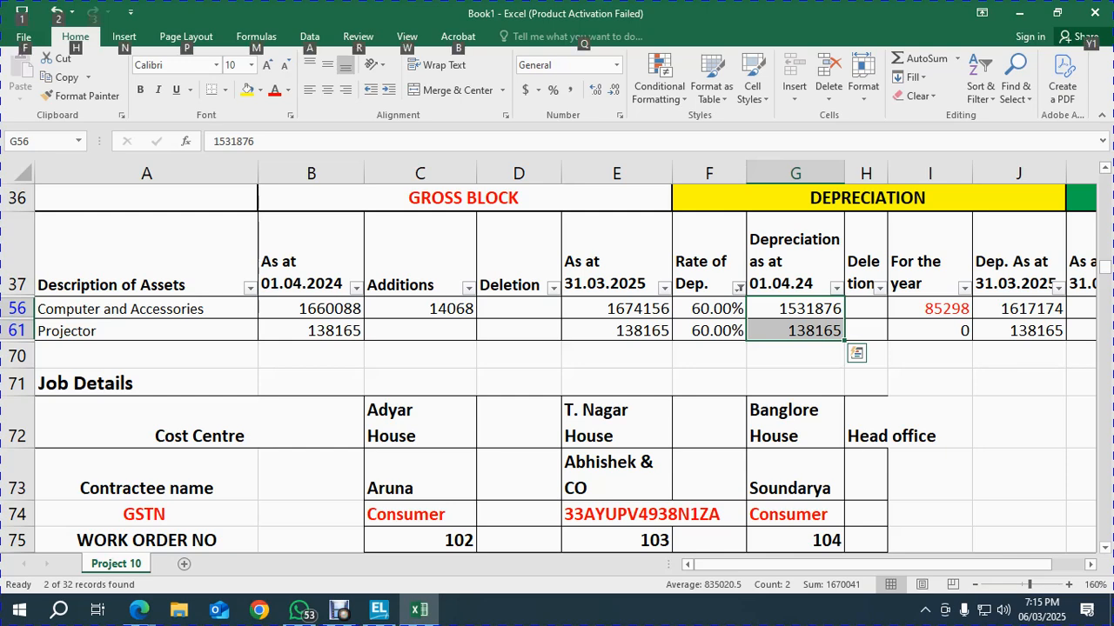
key(alt+Tab)
text(16,70,041)
key(Return)
key(Return)
key(Return)
key(Return)
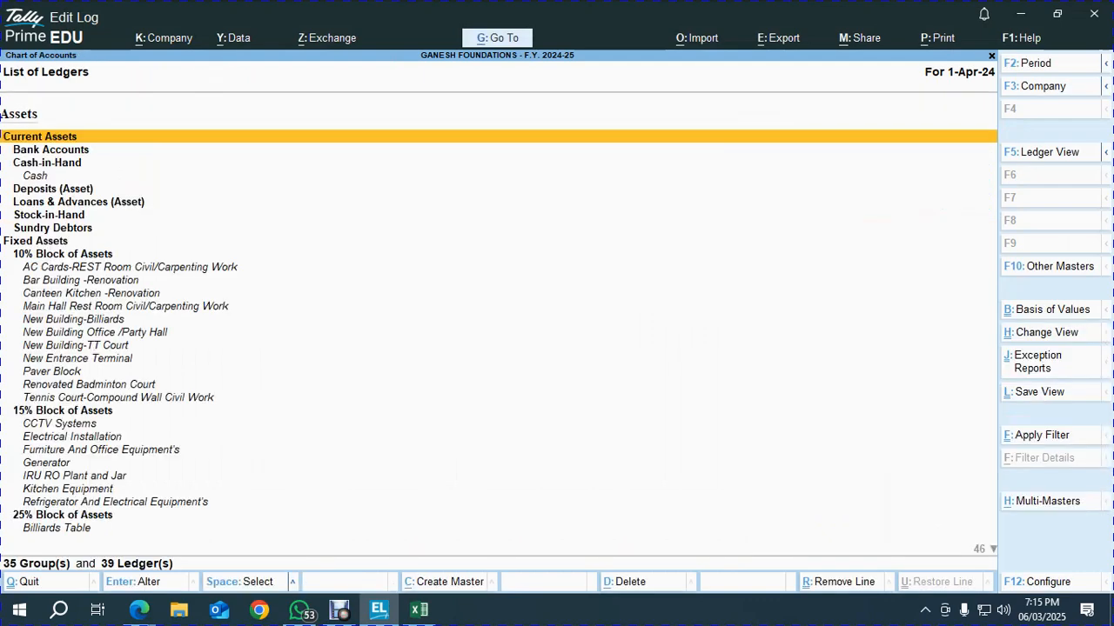
Return to Gateway, open the Balance Sheet and move to Current Liabilities
key(Escape)
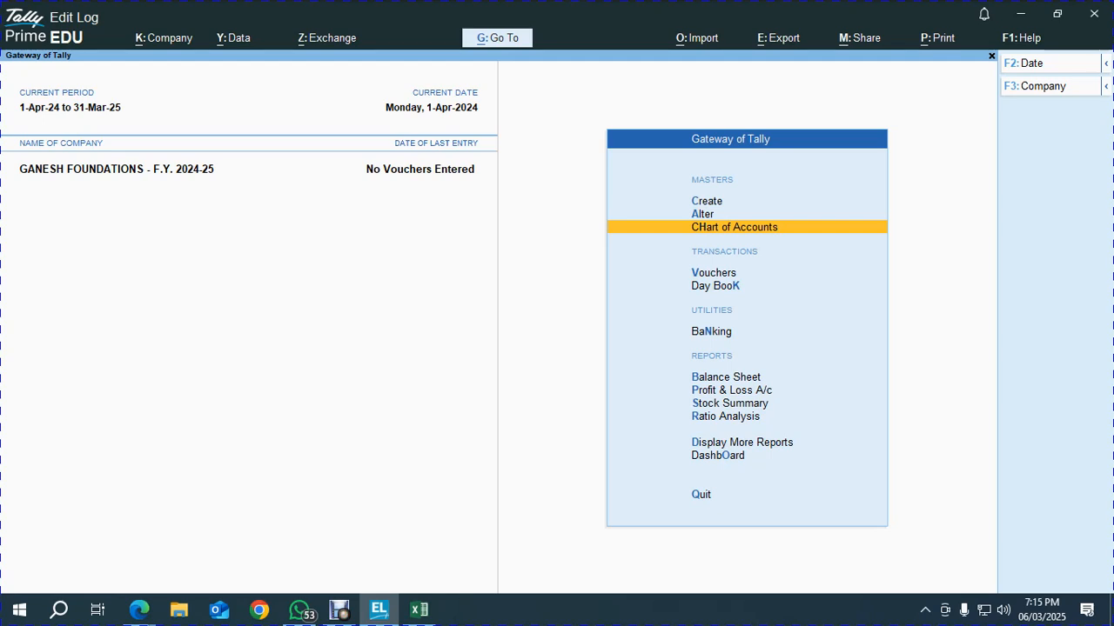
key(b)
key(Down)
key(Down)
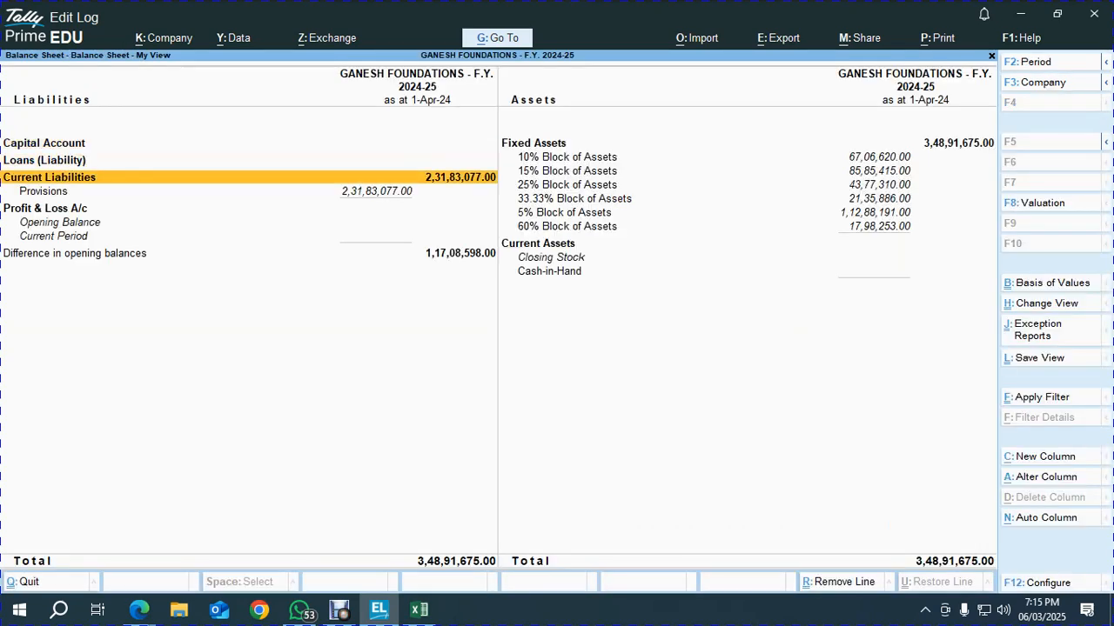
In Excel, clear the filter and turn the 23183077 depreciation total in G69 red
key(alt+Tab)
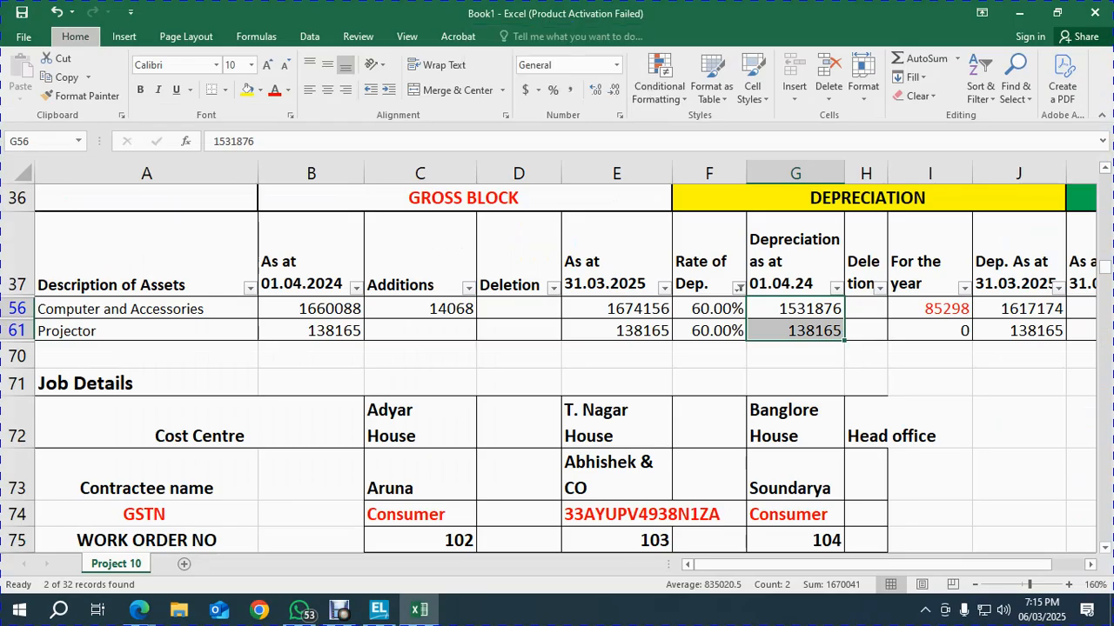
key(ctrl+shift+l)
scroll(556, 366, down, 10)
scroll(557, 365, up, 1)
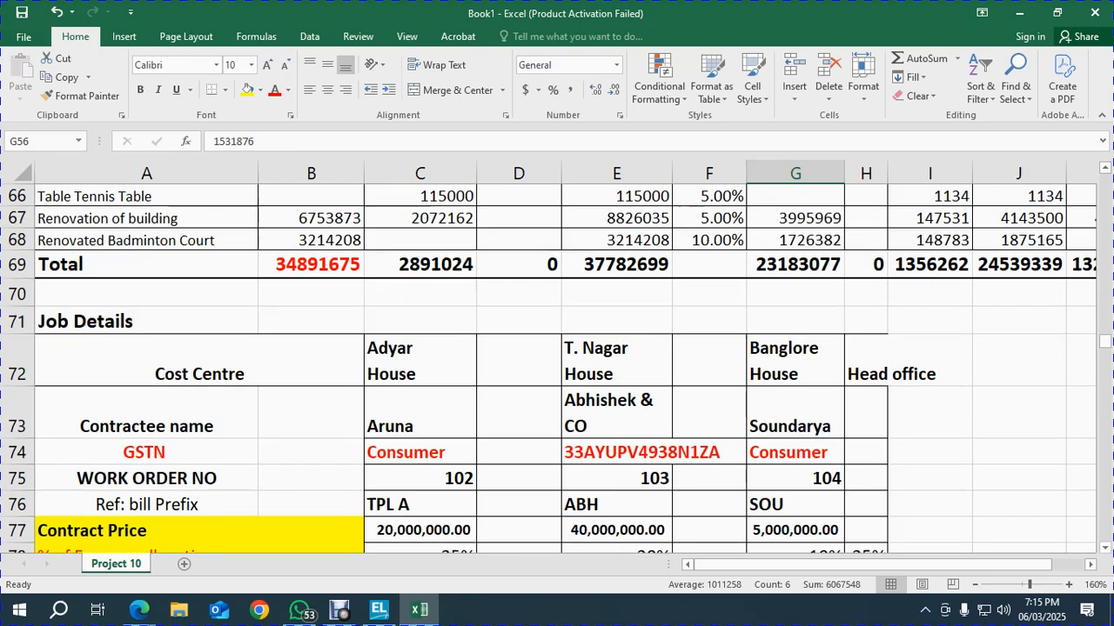
click(795, 264)
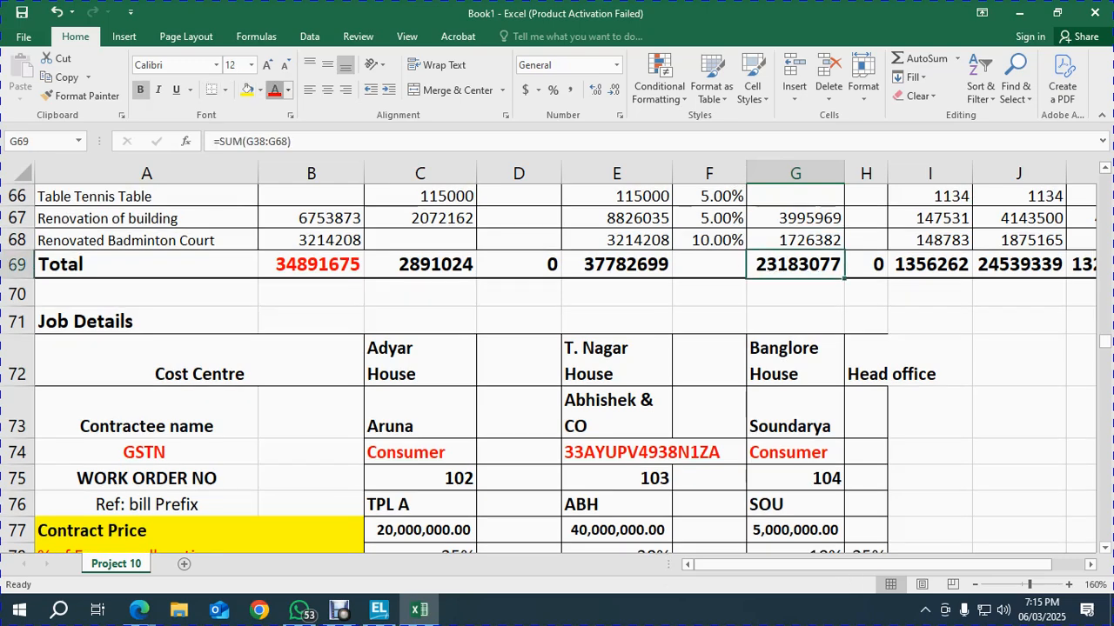
click(275, 89)
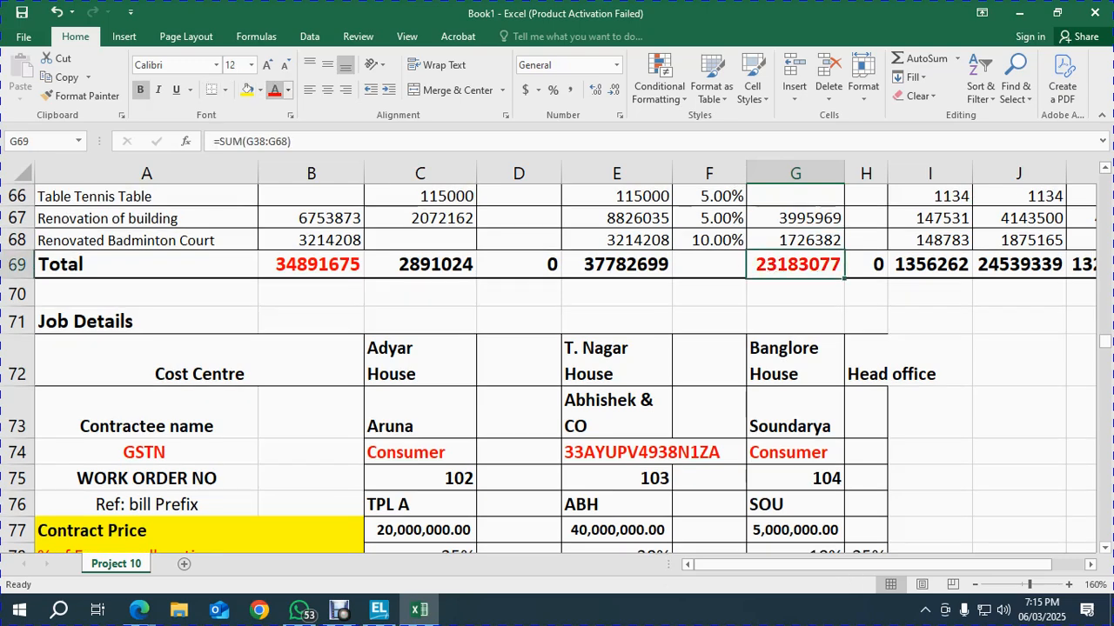
key(alt+Tab)
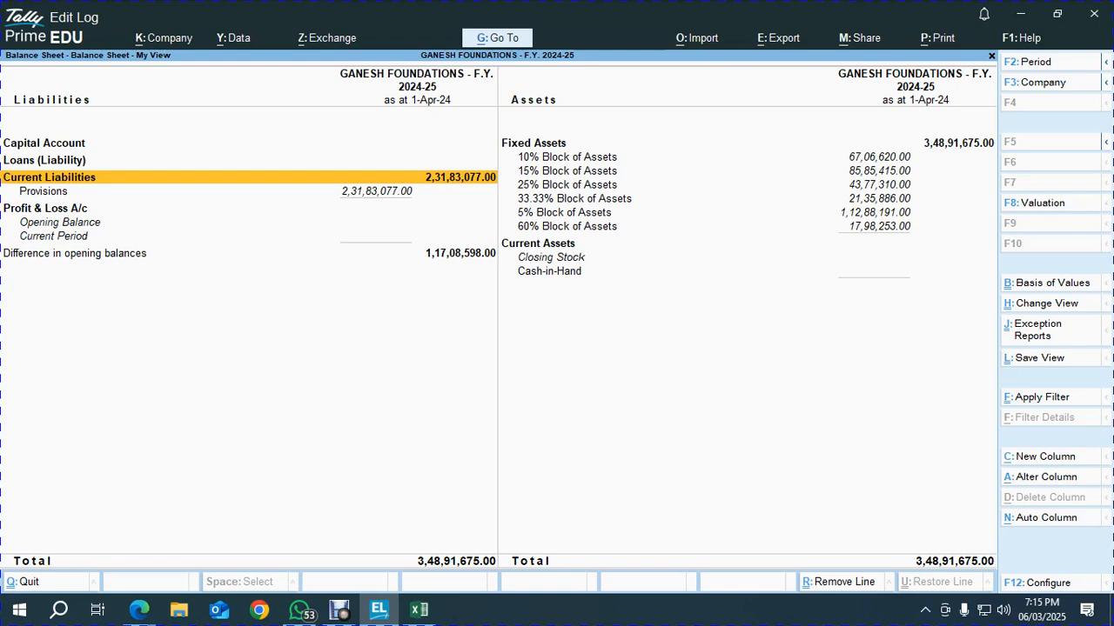
key(alt)
key(alt+Tab)
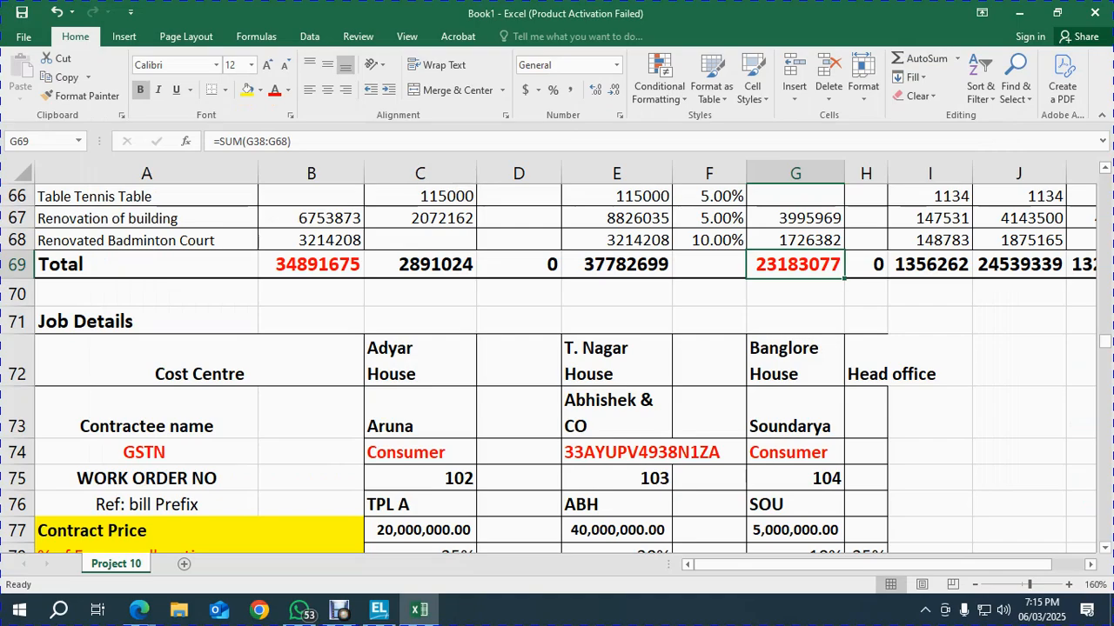
scroll(557, 365, up, 20)
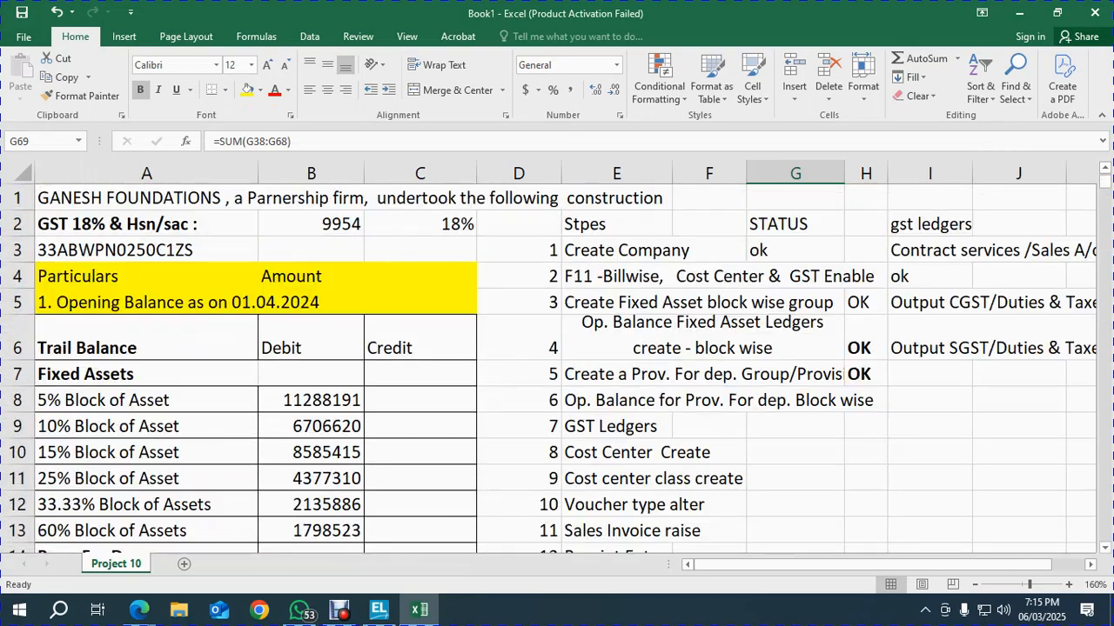
Mark step 6 as ok in the Excel task list
click(866, 400)
text(ok)
key(Return)
Move the remaining step descriptions from E9 down by one row
key(Left)
key(Left)
key(Left)
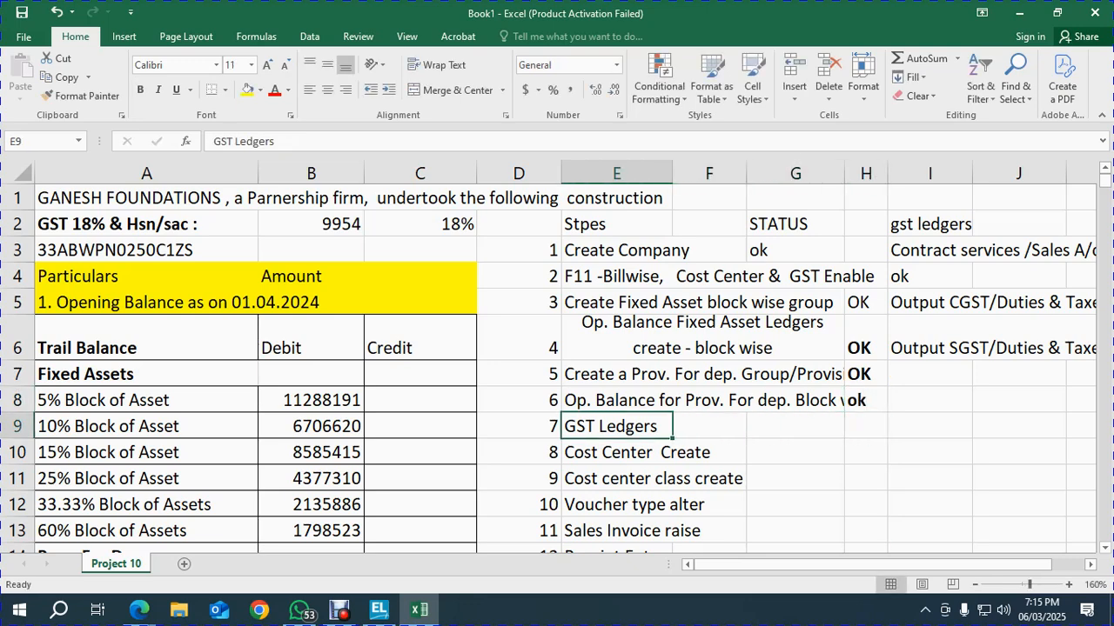
key(ctrl+shift+Down)
key(ctrl+x)
key(Down)
key(Return)
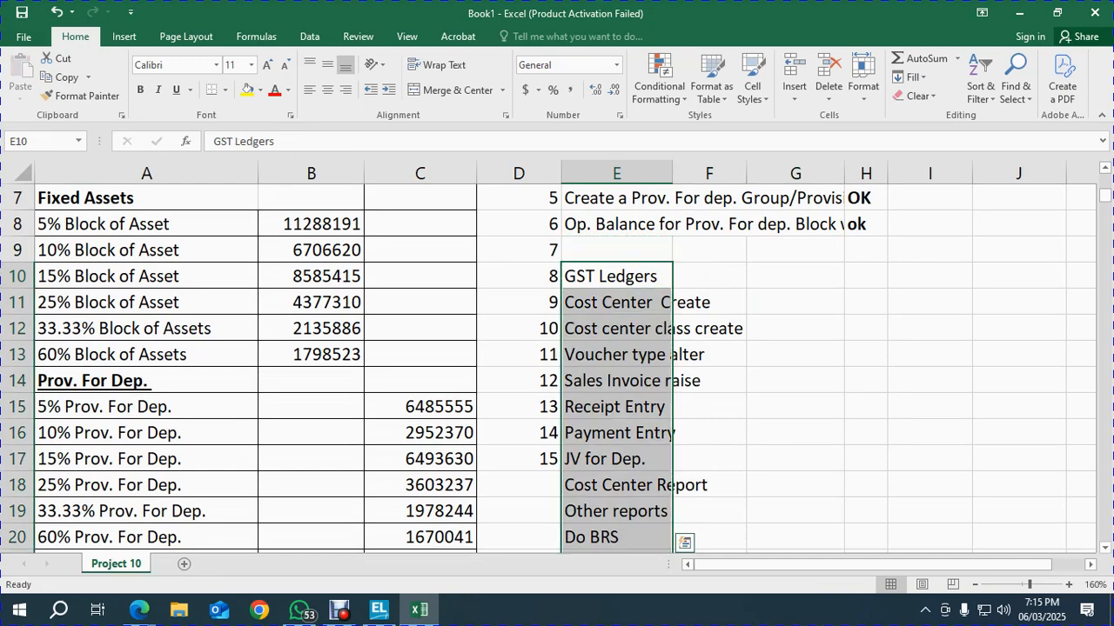
key(Down)
key(Down)
key(Down)
key(Down)
key(Down)
key(Down)
key(Down)
key(Down)
key(Down)
Number the added steps 16, 17, 18 and 19 in the step column
key(Left)
key(Up)
text(169)
key(BackSpace)
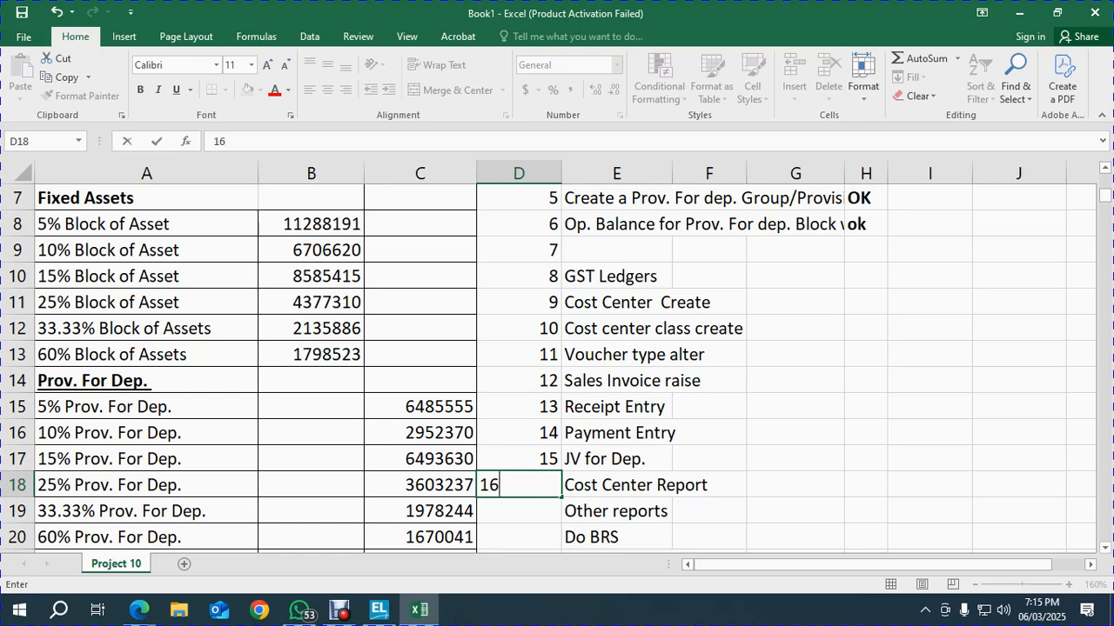
key(Return)
text(17)
key(Return)
text(18)
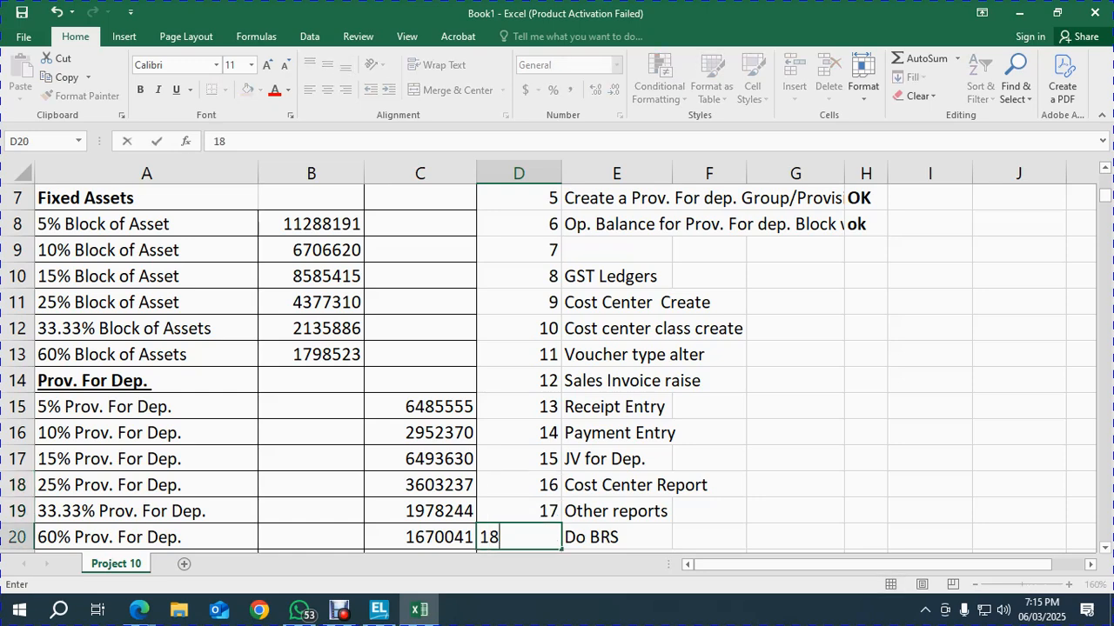
key(Return)
text(19)
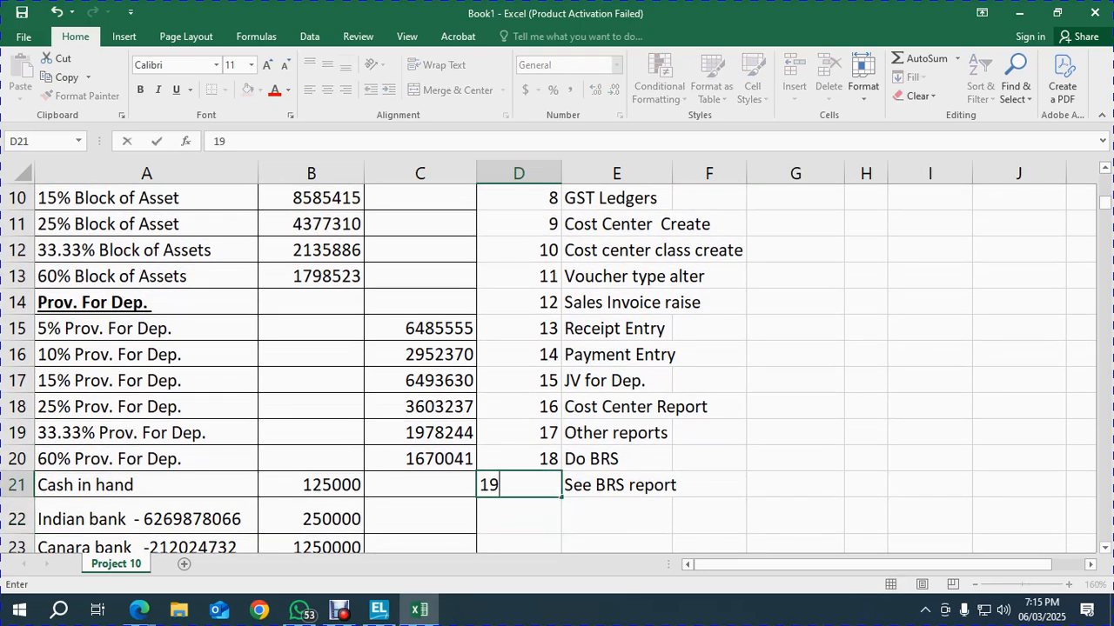
key(Return)
Left-align the step 4 description in E6
key(Down)
key(Down)
key(Down)
key(Down)
key(Down)
key(Down)
key(Up)
key(Up)
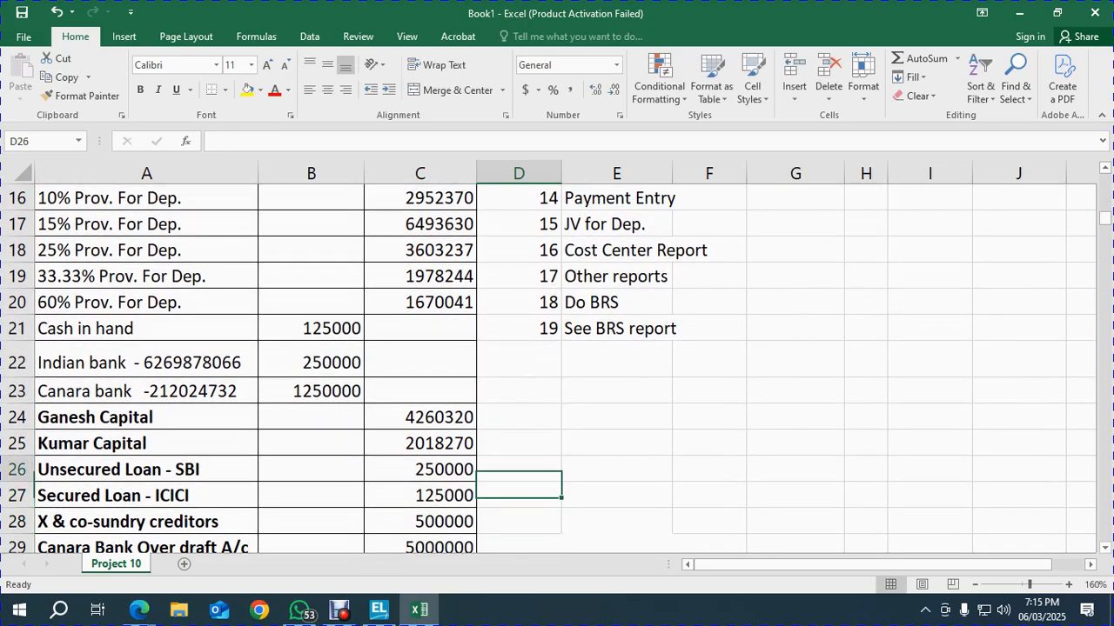
key(Up)
key(Up)
key(Up)
key(Up)
key(Up)
key(Up)
key(Up)
key(Up)
key(Up)
key(Up)
key(Up)
key(Up)
key(Up)
key(Up)
key(Up)
key(Up)
key(Up)
key(Up)
key(Up)
key(Up)
key(Down)
key(Down)
key(Down)
key(Down)
key(Up)
key(Right)
key(Up)
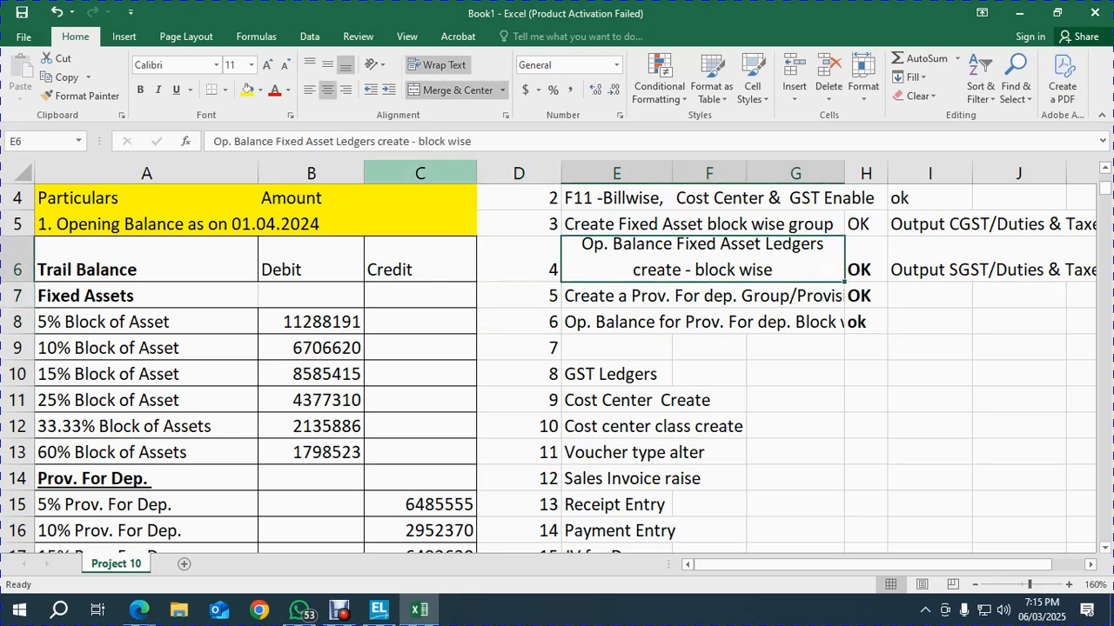
click(310, 90)
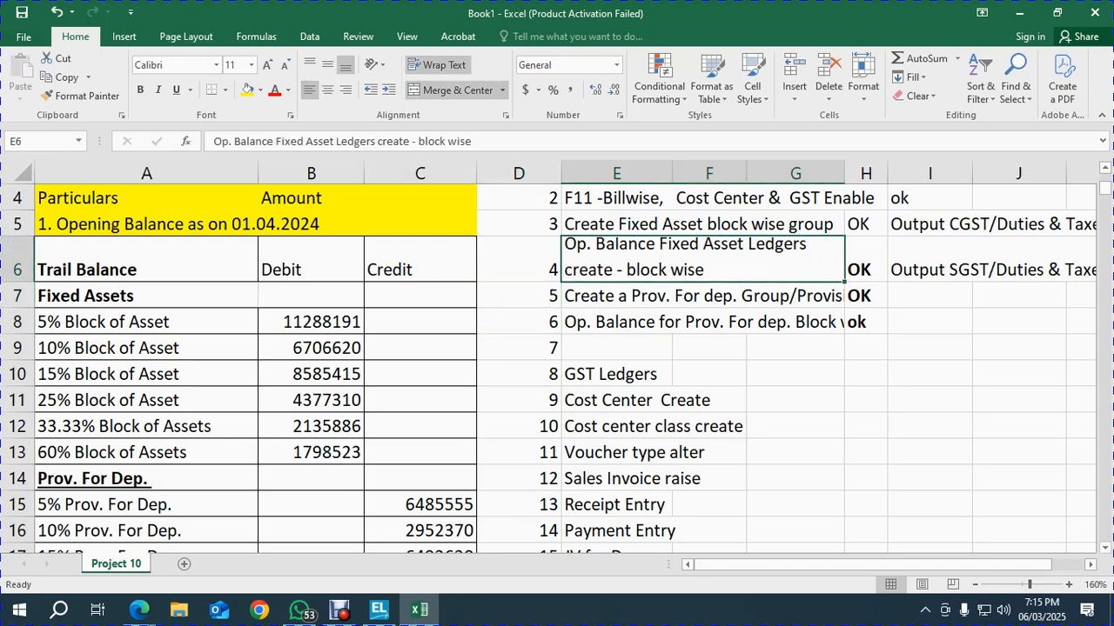
Enter 'Create other Op. Balance' as the task 7 description
click(616, 296)
click(616, 348)
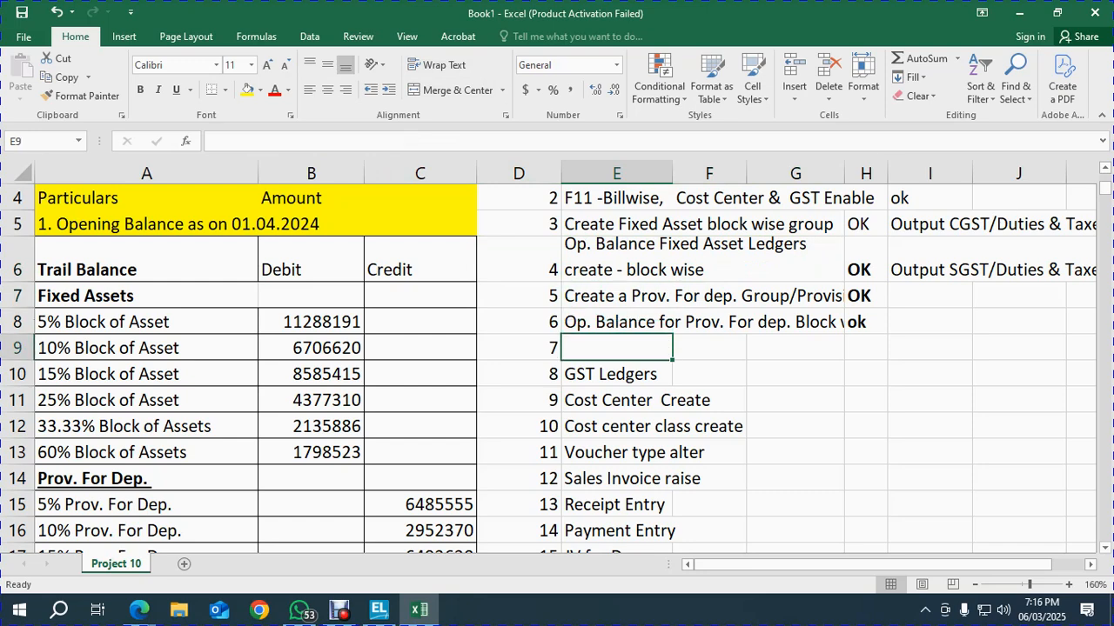
text(Create )
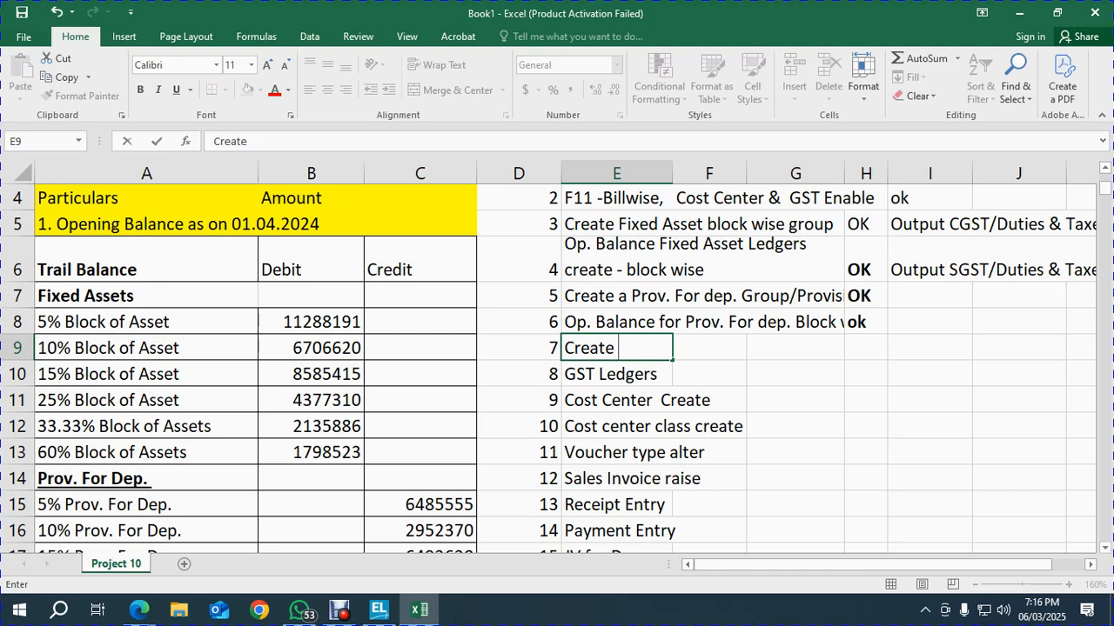
text(other Op)
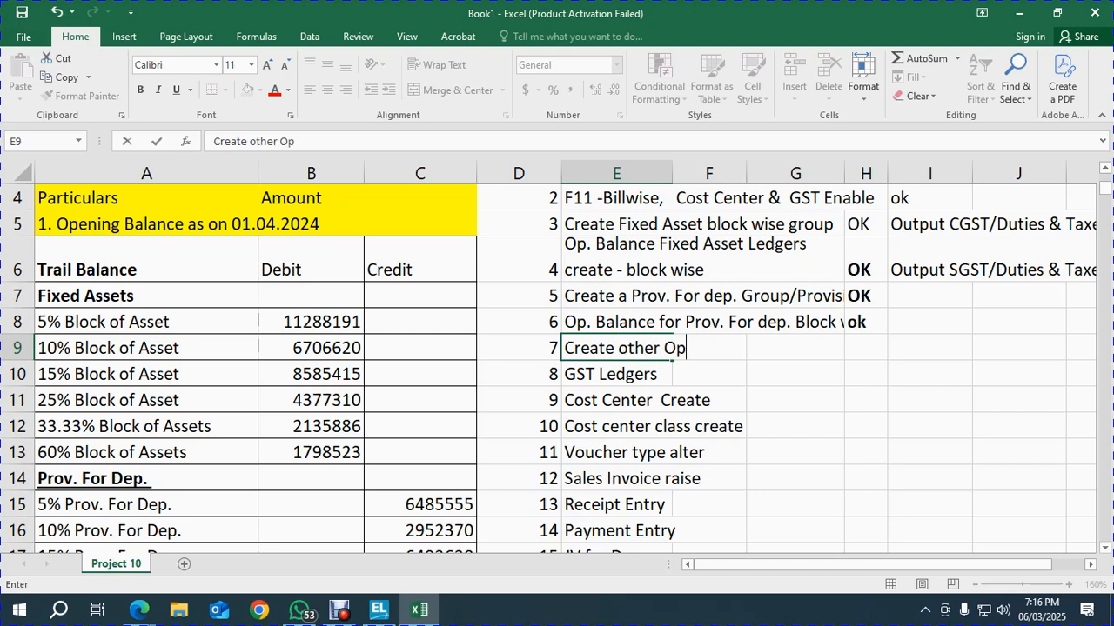
text(. Balan ce)
key(BackSpace)
key(BackSpace)
key(BackSpace)
text(ce)
key(Return)
Go back to the trial balance and select the 125000 Cash in hand amount
key(Left)
key(Left)
key(Left)
key(Left)
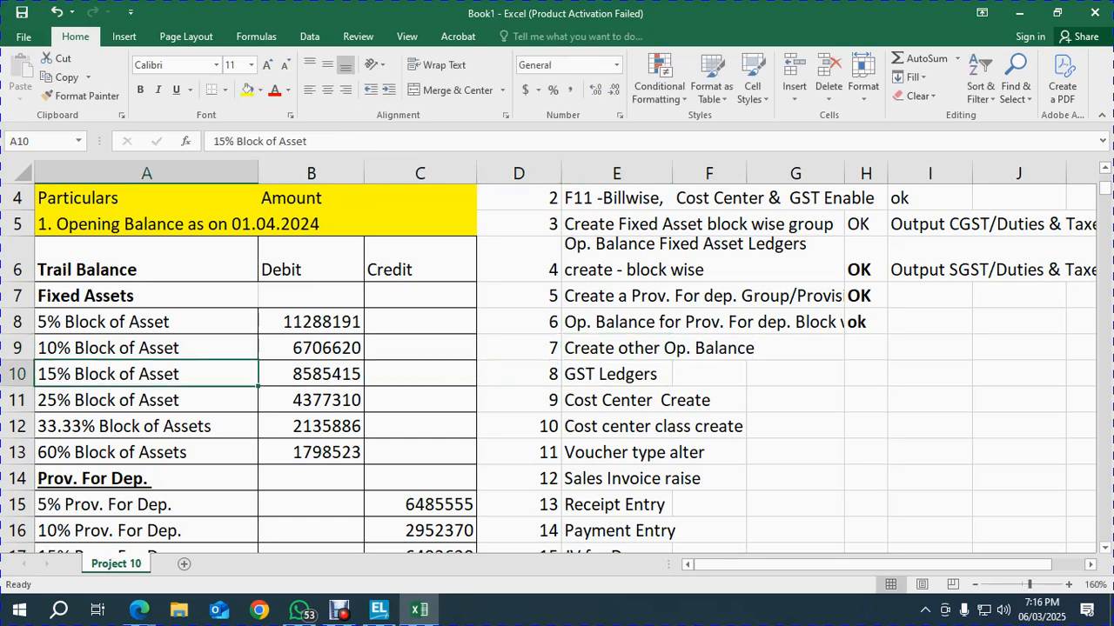
key(Up)
key(Up)
key(Down)
key(Down)
key(Down)
key(Down)
key(Down)
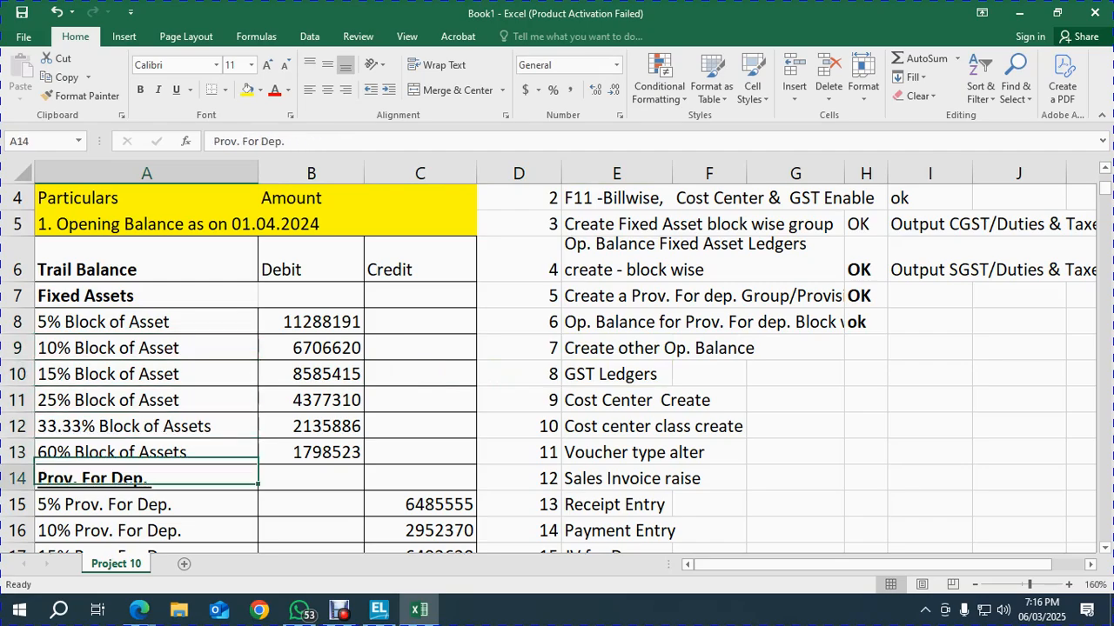
key(Down)
key(Down)
key(Down)
key(Down)
key(Down)
key(Down)
key(Down)
key(Down)
key(Down)
key(Down)
key(Down)
key(Down)
key(Up)
key(Up)
key(Up)
key(Up)
key(Up)
key(Right)
key(Down)
Alter the Cash ledger to give it a 125000 opening balance
key(alt+Tab)
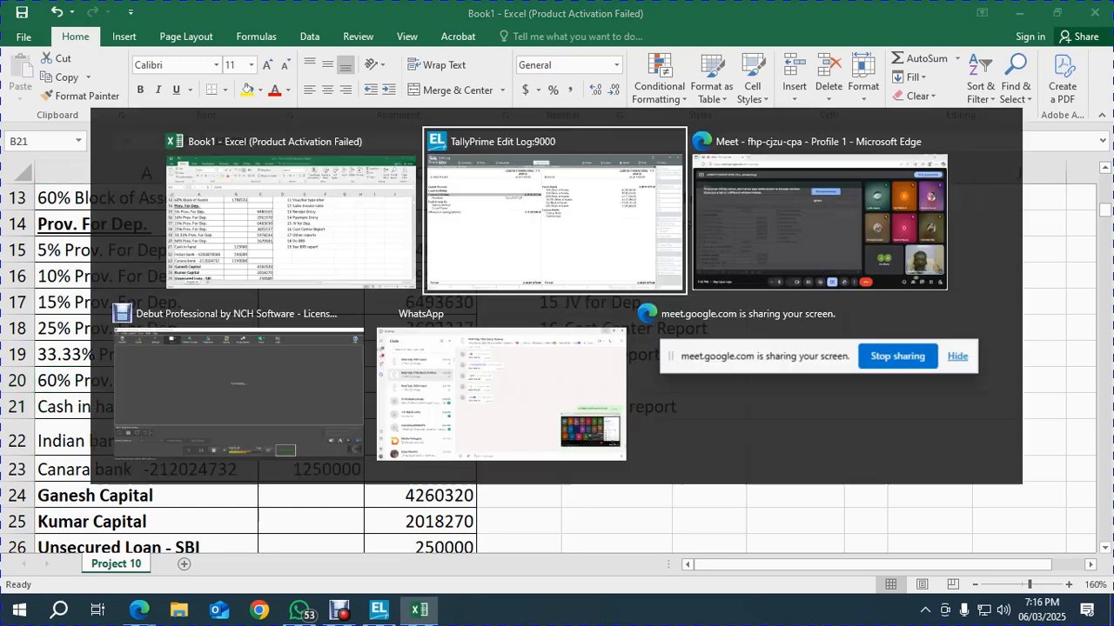
key(Escape)
key(Up)
key(Up)
key(Up)
key(Up)
key(Up)
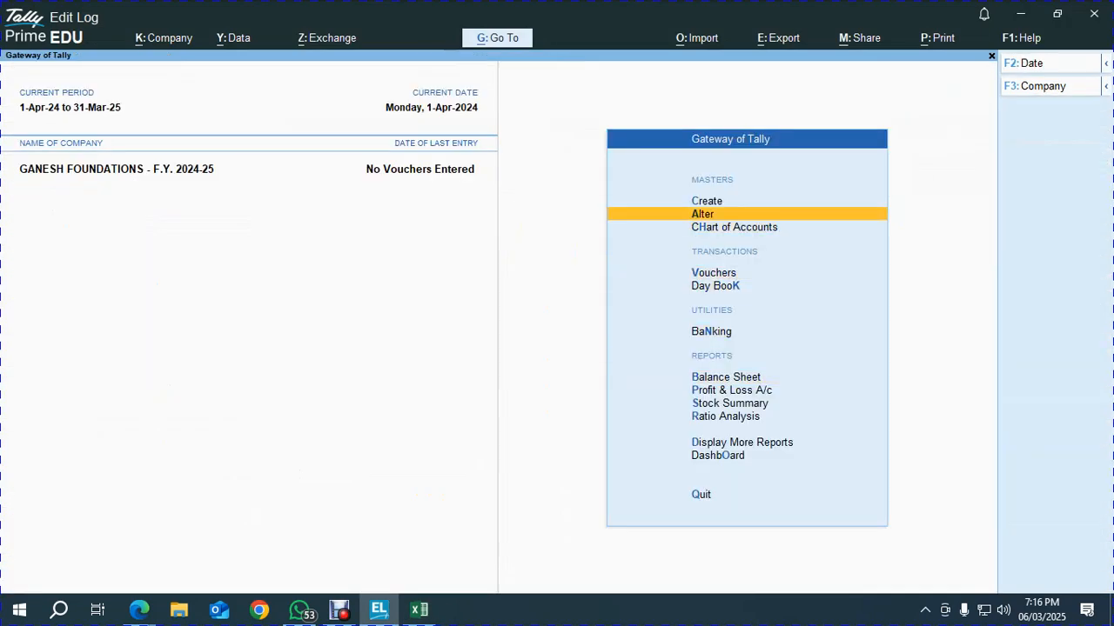
key(Return)
key(Down)
key(Return)
text(Ca)
key(Down)
key(Down)
key(Return)
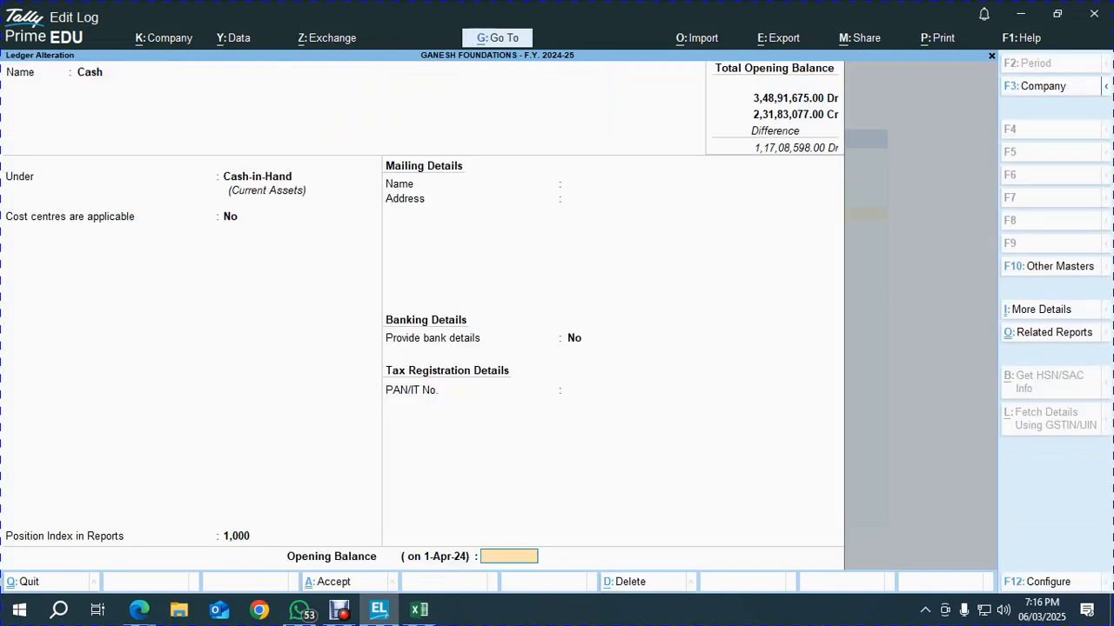
key(alt+Tab)
Copy the Indian Bank account number from the Excel sheet
key(alt+Tab)
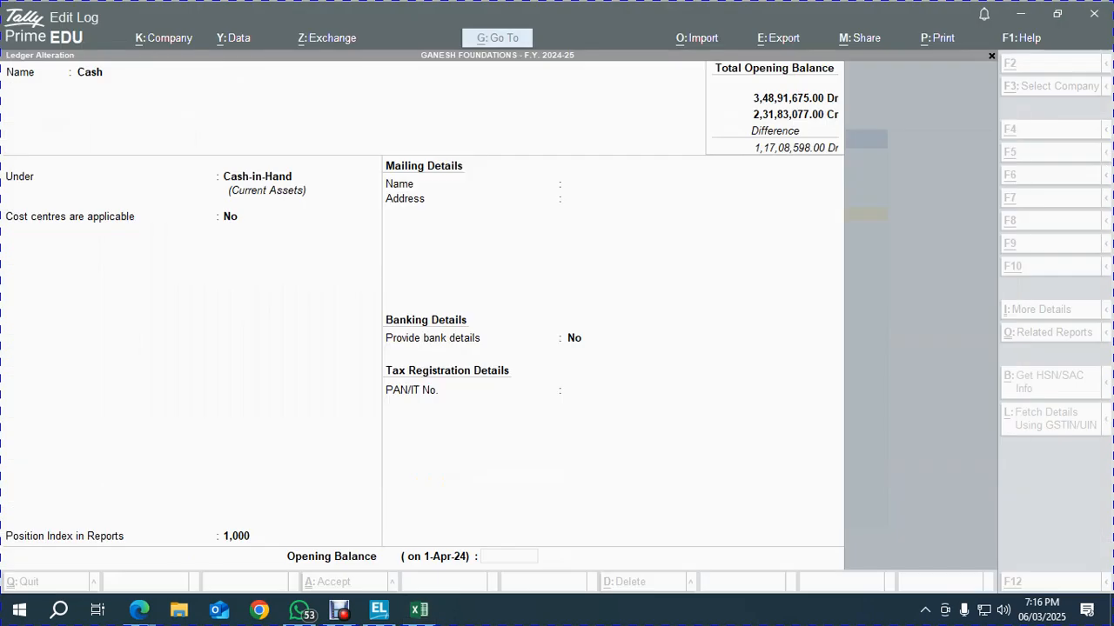
text(125000)
key(Return)
key(Return)
key(Return)
key(alt+Tab)
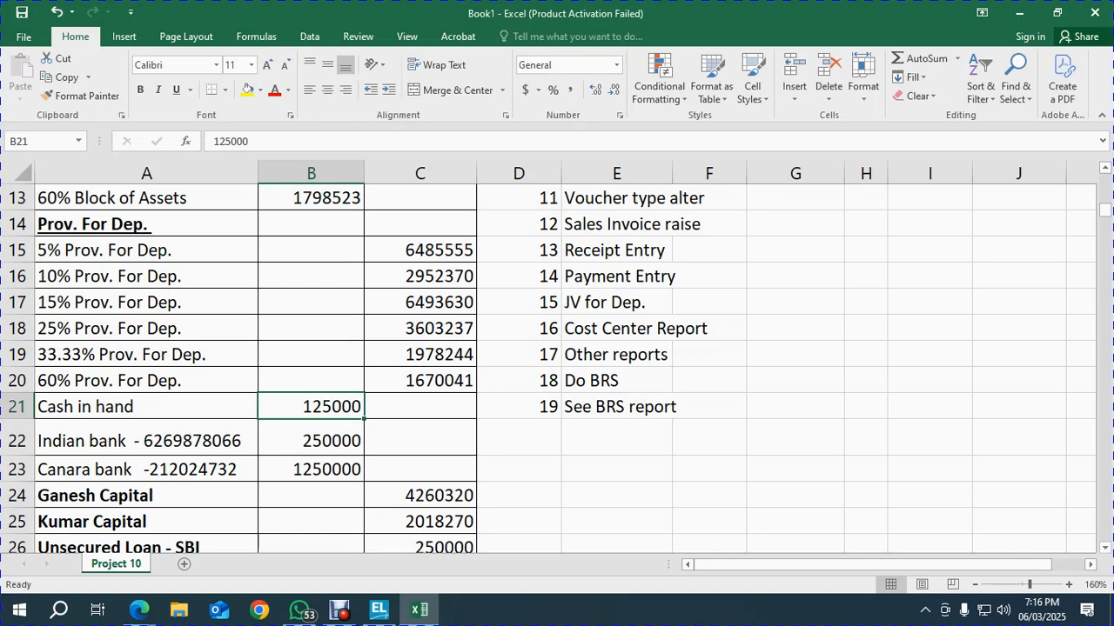
key(Left)
key(Down)
key(Down)
key(Up)
key(F2)
key(shift+Left)
key(shift+Left)
key(shift+Left)
key(shift+Left)
key(shift+Left)
key(shift+Left)
key(shift+Left)
key(shift+Left)
key(shift+Left)
key(shift+Left)
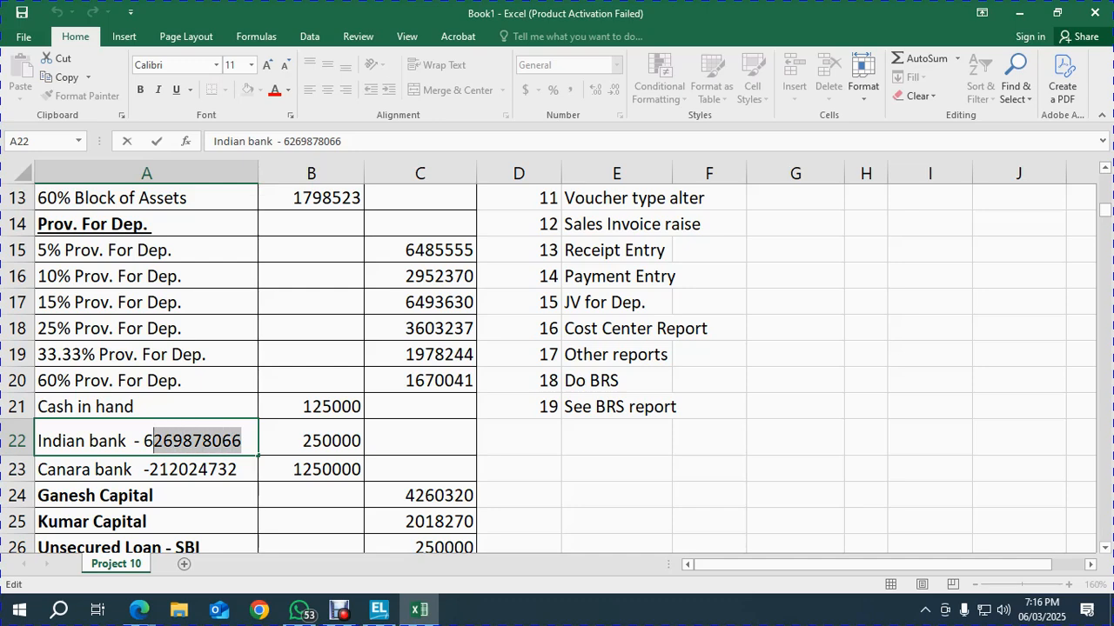
key(ctrl+c)
key(alt+Tab)
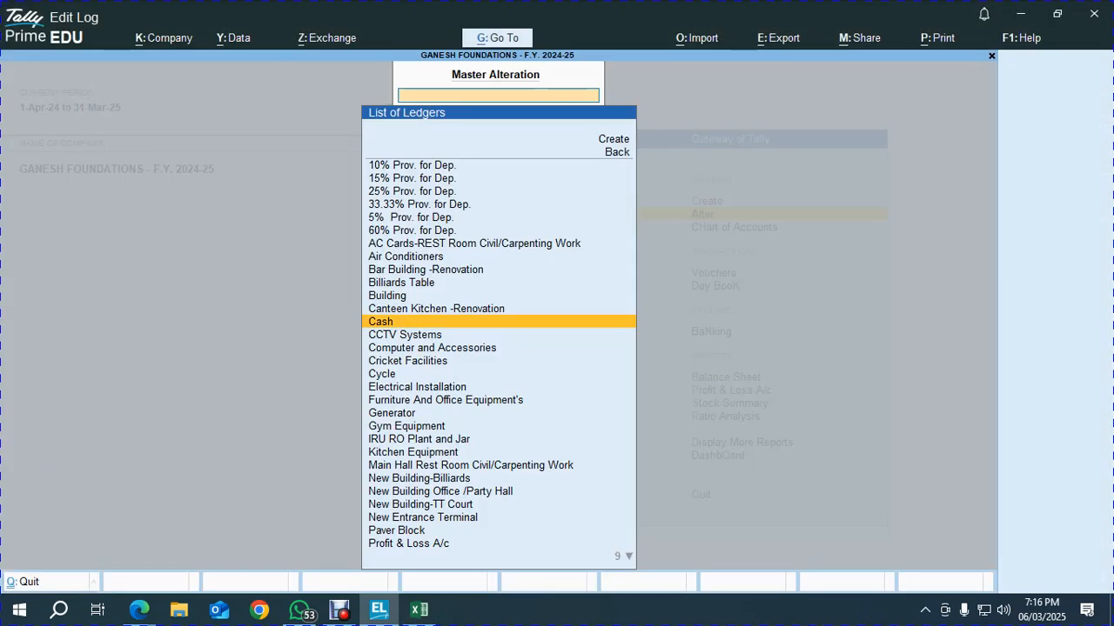
Create an Indian Bank ledger under Bank Accounts with its account number
key(Escape)
key(Up)
key(Return)
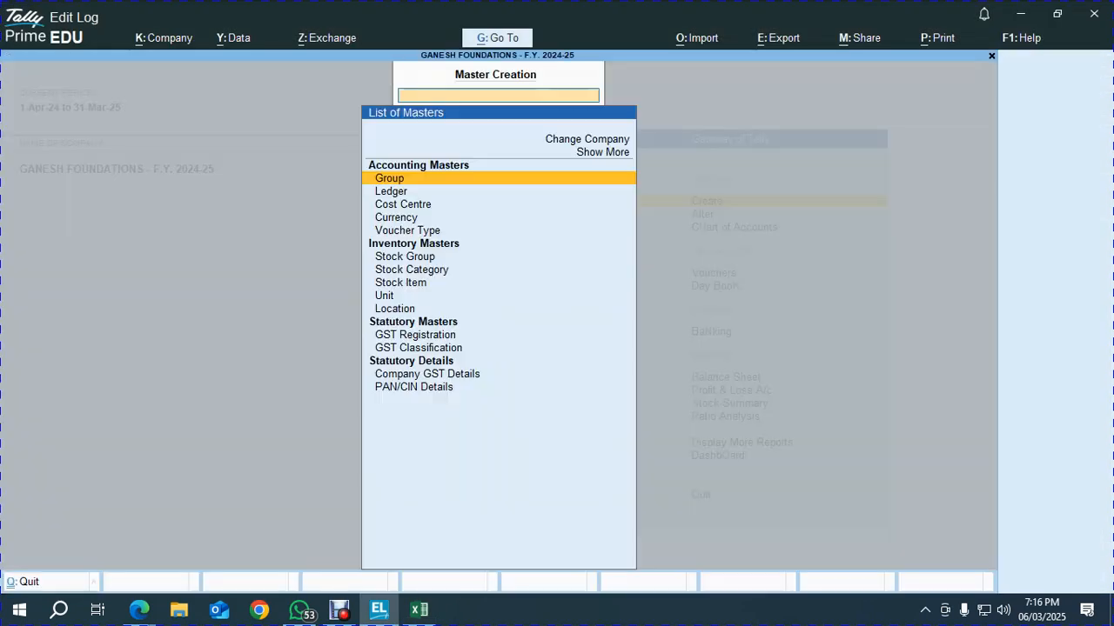
key(Down)
key(Return)
text(Indian Bank)
key(Return)
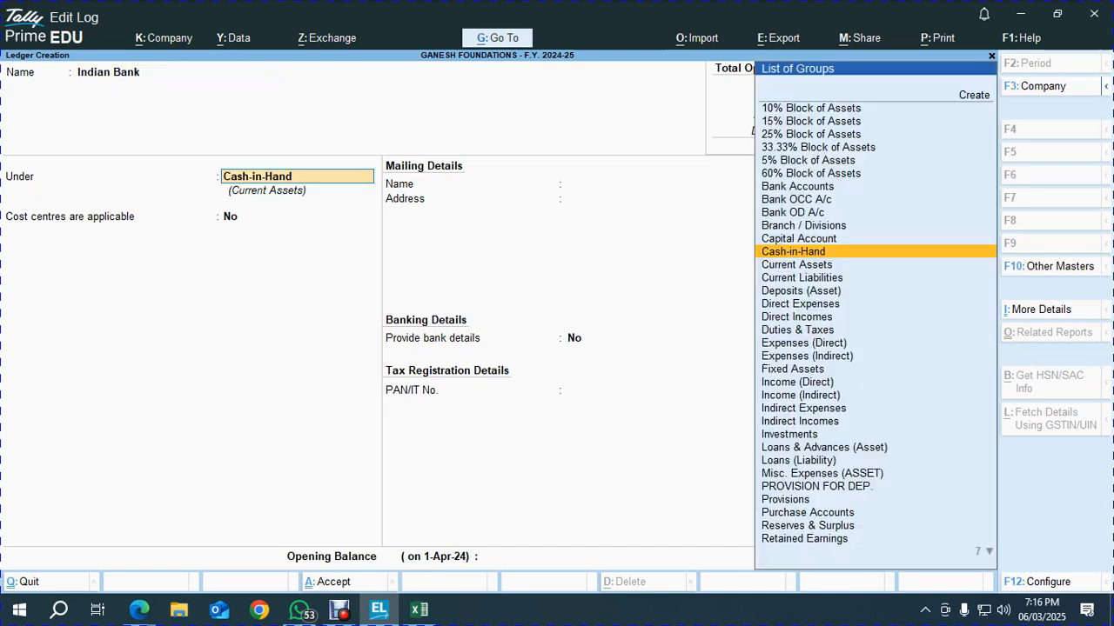
text(Bank)
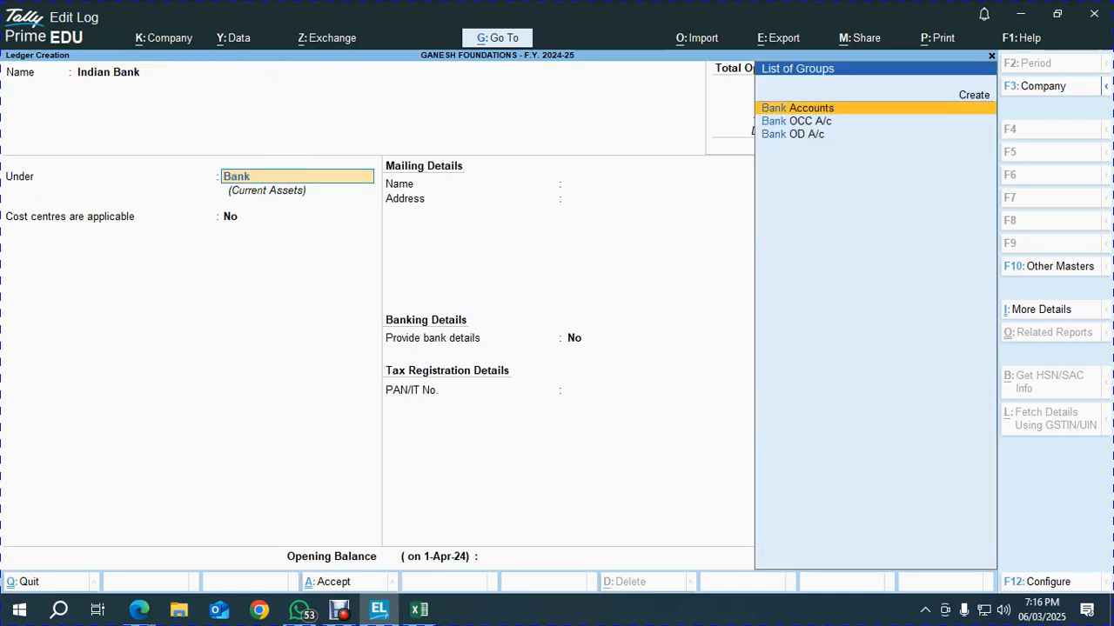
key(Return)
key(Return)
key(Return)
key(Return)
key(Return)
key(Return)
key(BackSpace)
key(BackSpace)
key(BackSpace)
key(BackSpace)
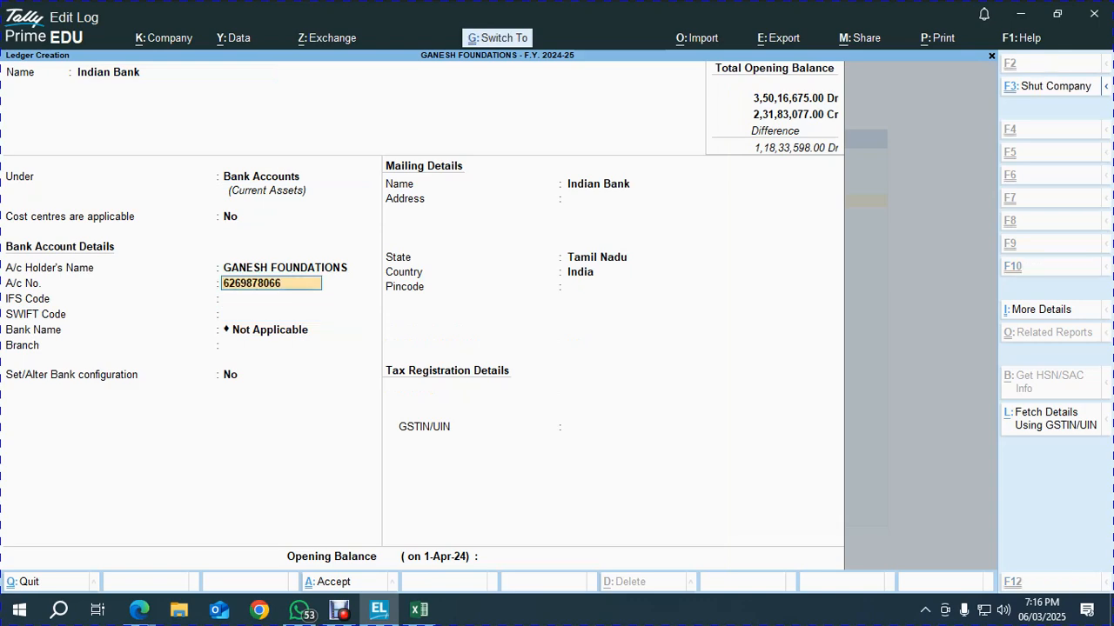
key(Return)
key(Return)
key(Return)
key(Return)
key(Return)
key(Return)
Paste 250000 from Excel as the Indian Bank opening balance and save the ledger
key(Return)
key(Return)
key(Return)
key(Return)
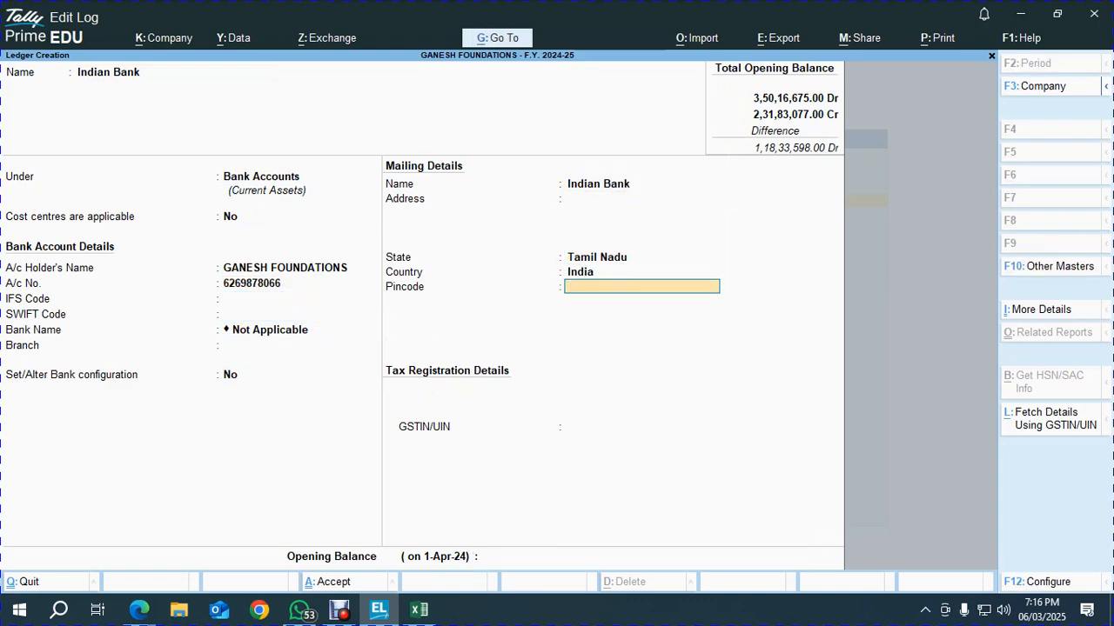
key(alt+Tab)
key(Tab)
key(ctrl+c)
key(alt+Tab)
key(ctrl+alt+v)
key(Return)
key(Return)
key(Return)
key(alt+Tab)
Copy the Canara Bank account number from the Excel sheet
key(Left)
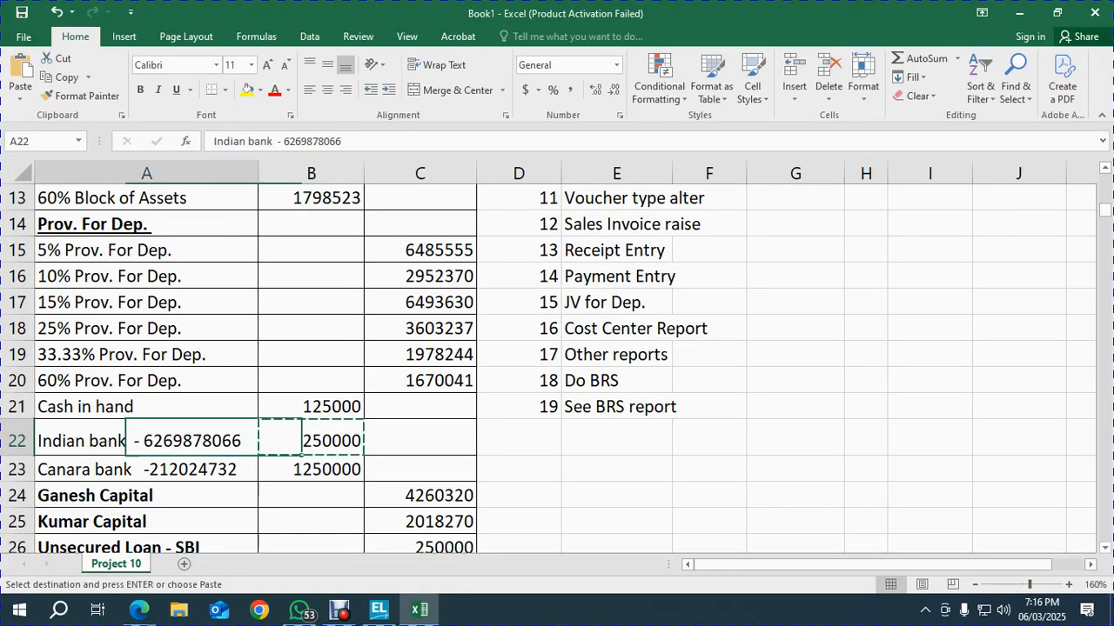
key(Down)
key(F2)
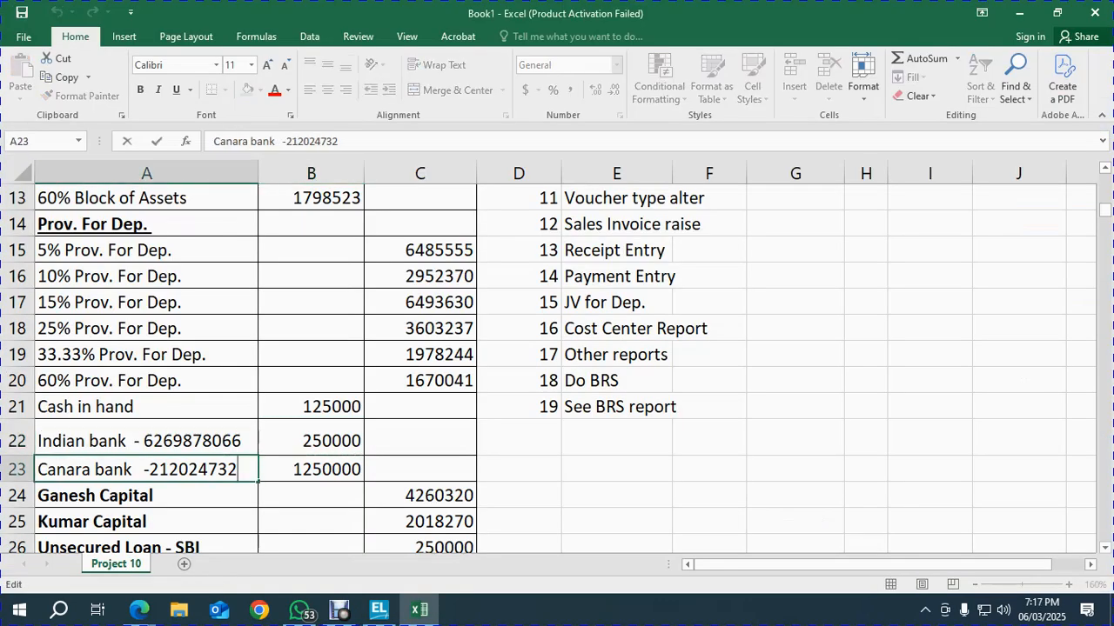
key(Escape)
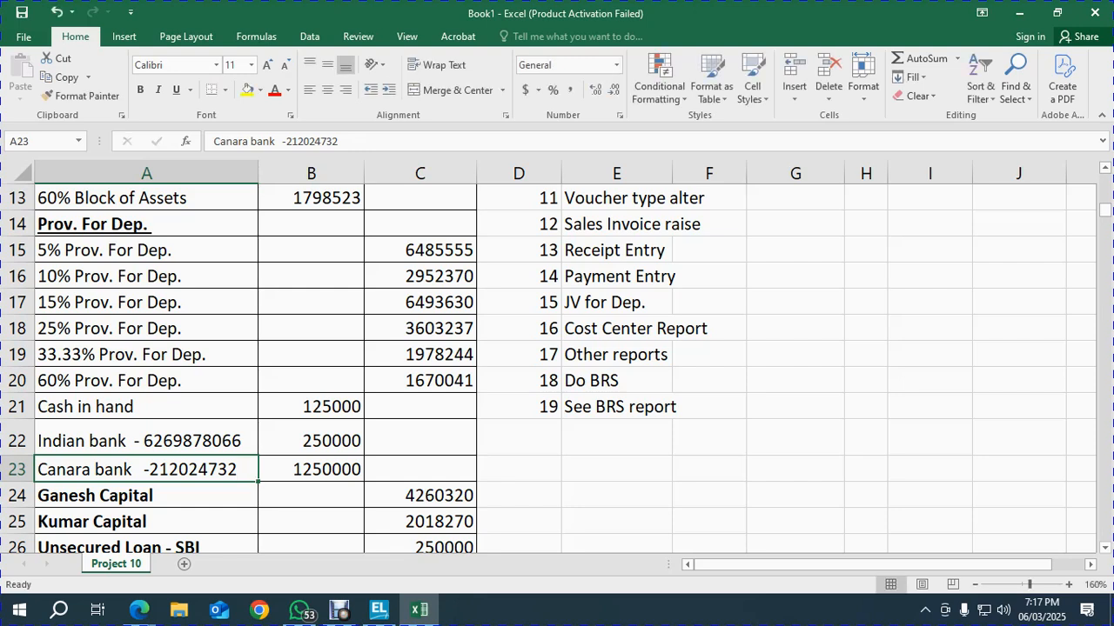
drag(285, 141, 339, 142)
key(ctrl+c)
key(alt+Tab)
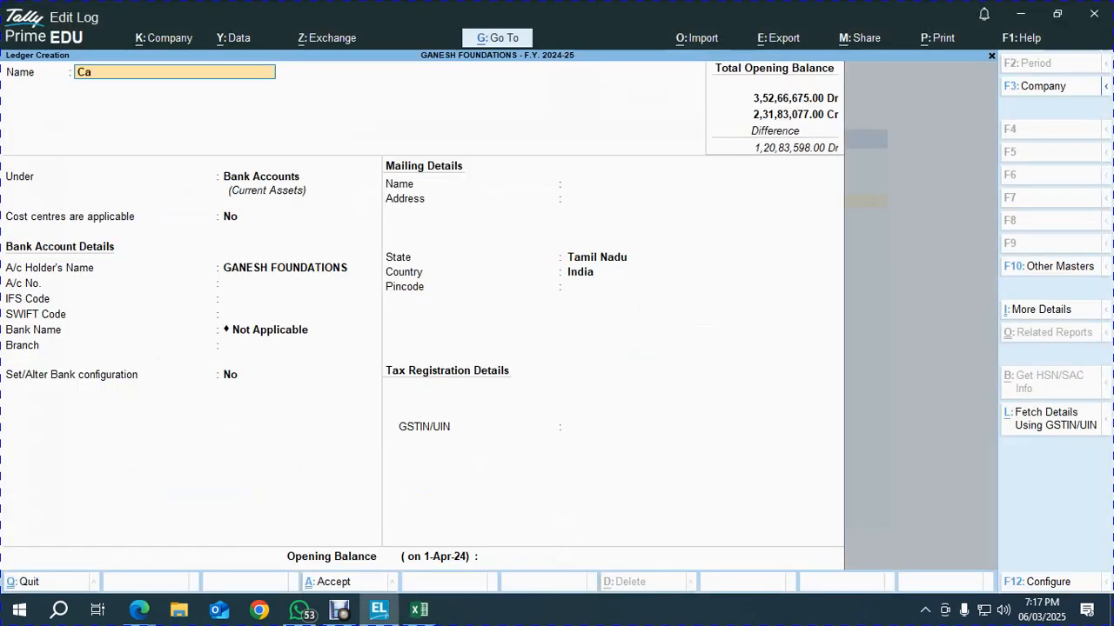
Create the CANARA BANK ledger with its account number and 1250000 opening balance from Excel
text(CANARA BAN)
key(Return)
key(Return)
key(Return)
key(Return)
key(Return)
key(Return)
key(Return)
key(Return)
key(Return)
key(Return)
key(Return)
key(alt+Tab)
key(Escape)
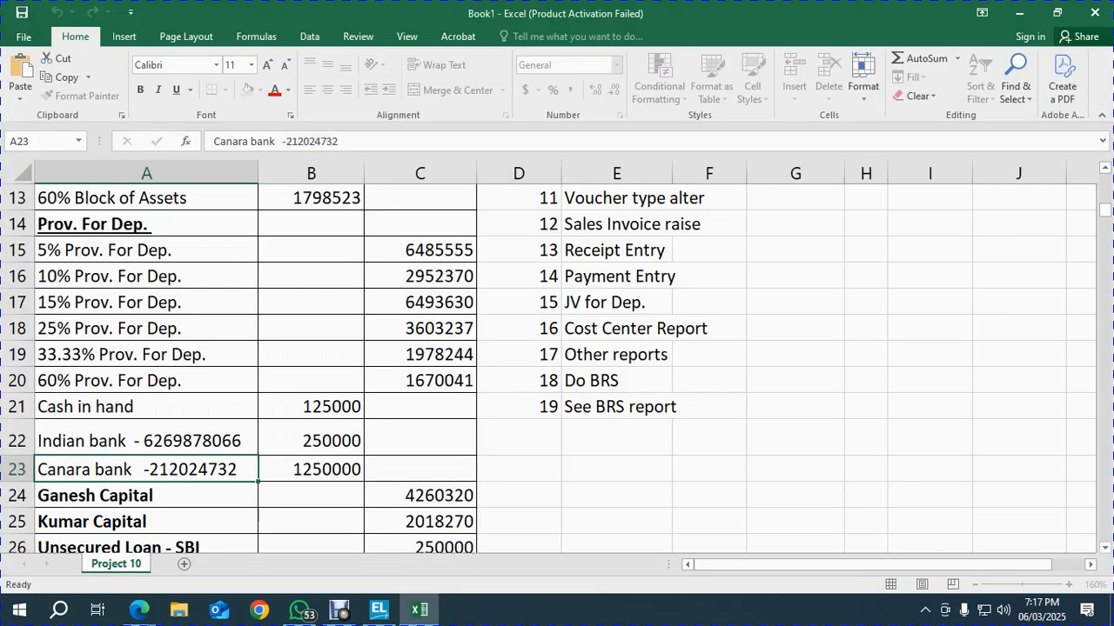
click(310, 469)
key(ctrl+c)
key(alt+Tab)
key(ctrl+v)
key(Return)
key(Return)
key(Return)
Copy the capital account's 4260320 credit amount from the Excel trial balance
key(alt+Tab)
key(Down)
key(Down)
key(Down)
key(Down)
key(Down)
key(Down)
key(Down)
key(Right)
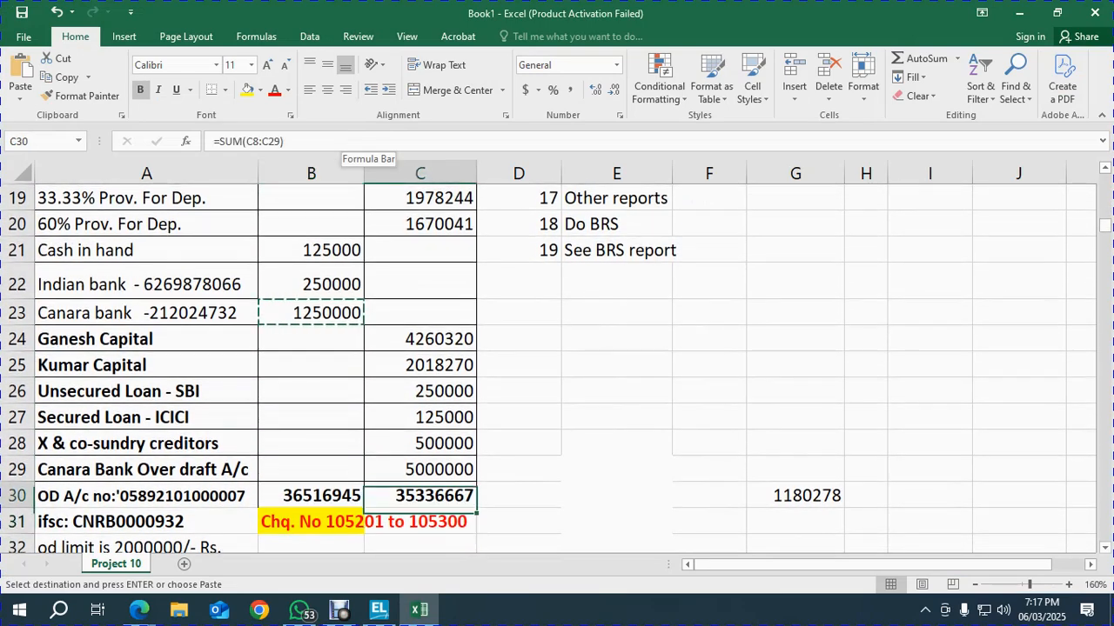
key(Up)
key(Up)
key(Up)
key(Up)
key(Up)
key(Up)
key(Left)
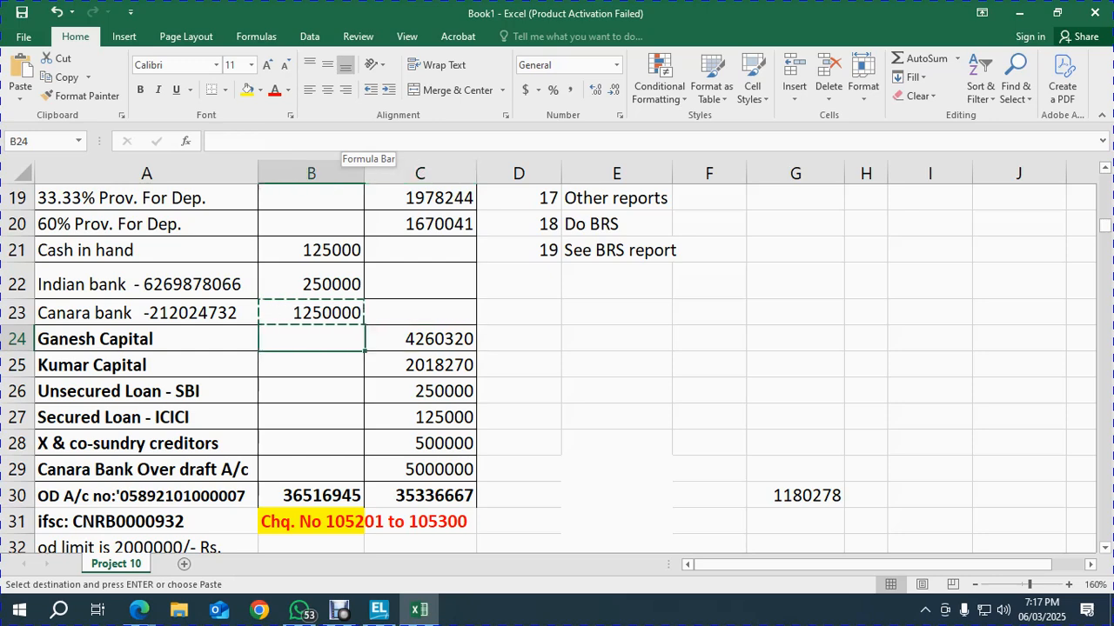
key(Right)
key(ctrl+c)
key(Left)
key(Left)
key(alt+Tab)
Open Multi Ledger Creation from the Chart of Accounts ledger list
key(Escape)
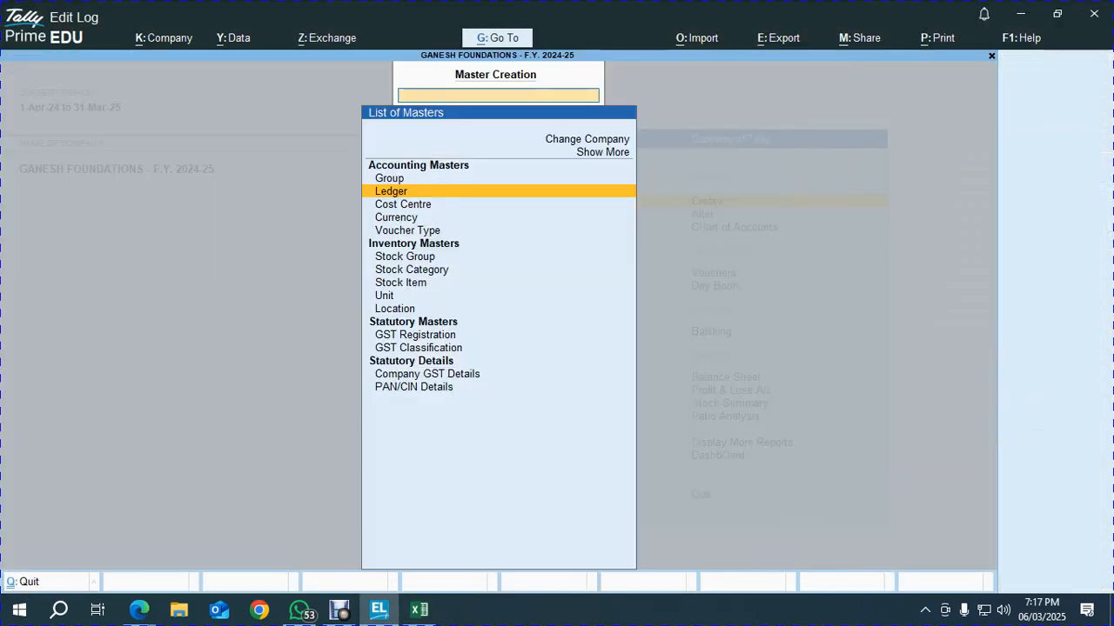
key(Escape)
key(Down)
key(Down)
key(Return)
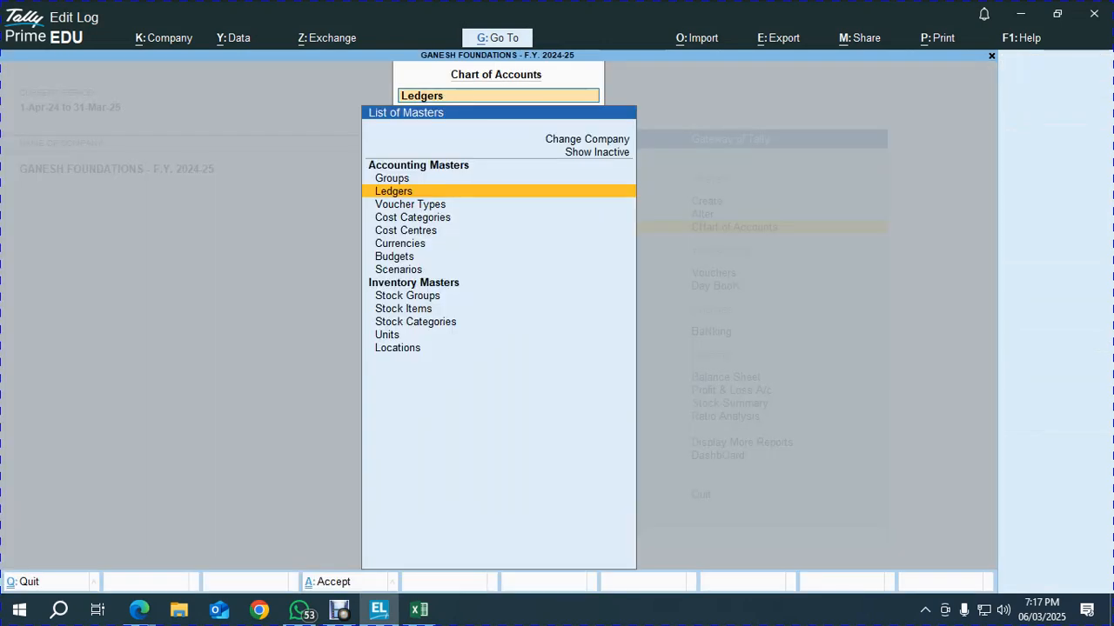
key(Return)
key(alt+h)
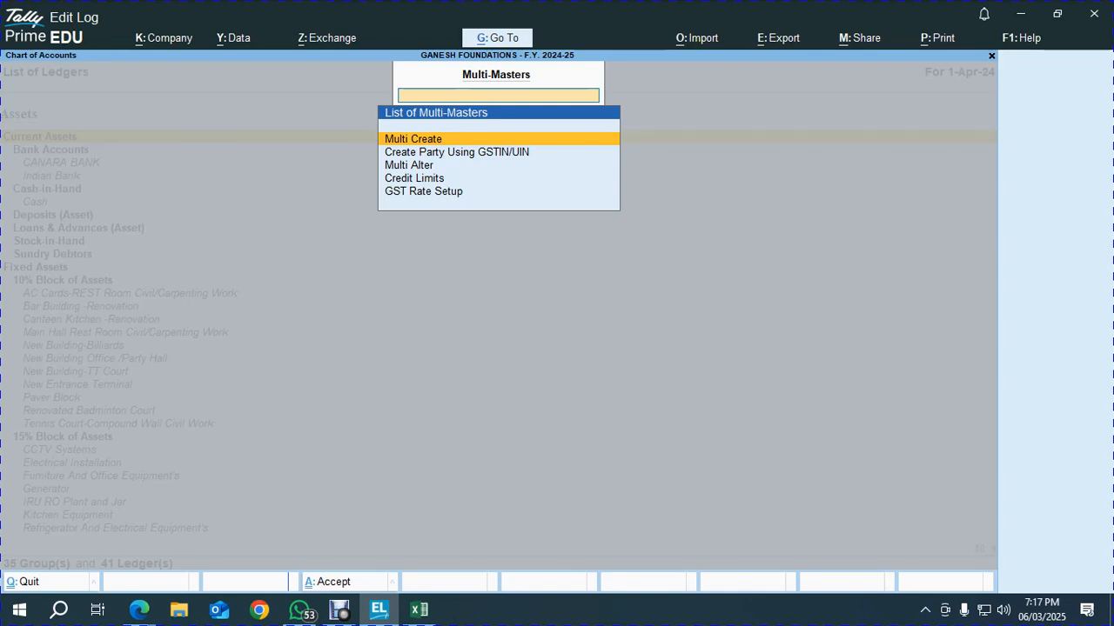
key(Return)
Create the GANESH ledger under Capital Account with a 4260320 Cr opening balance
key(Return)
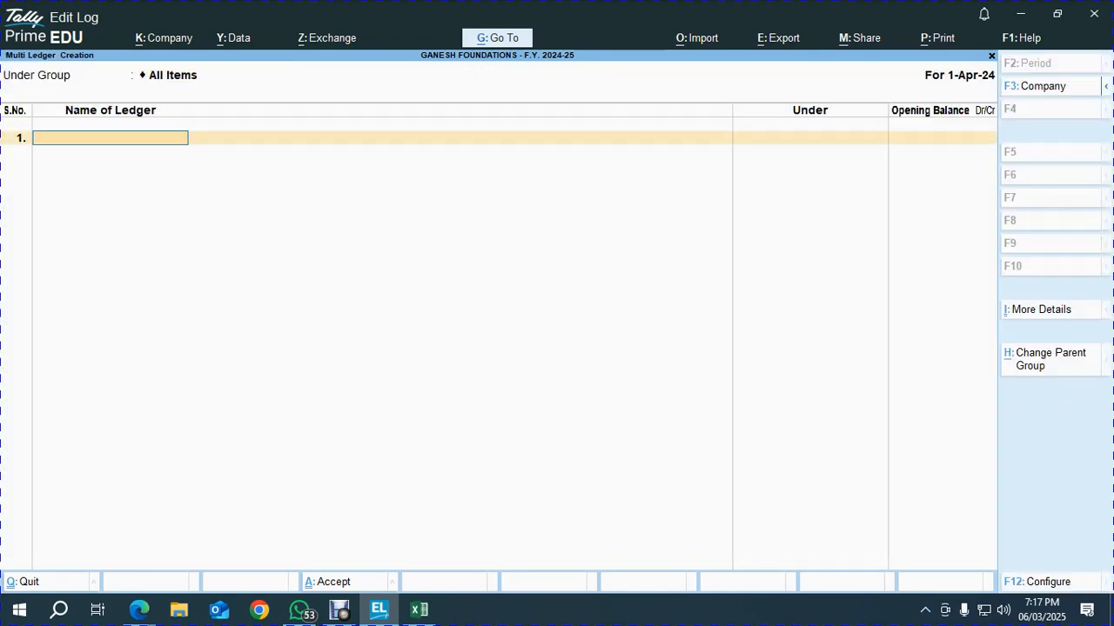
text(GANESH)
key(Return)
text(CAP)
key(Return)
key(alt+Tab)
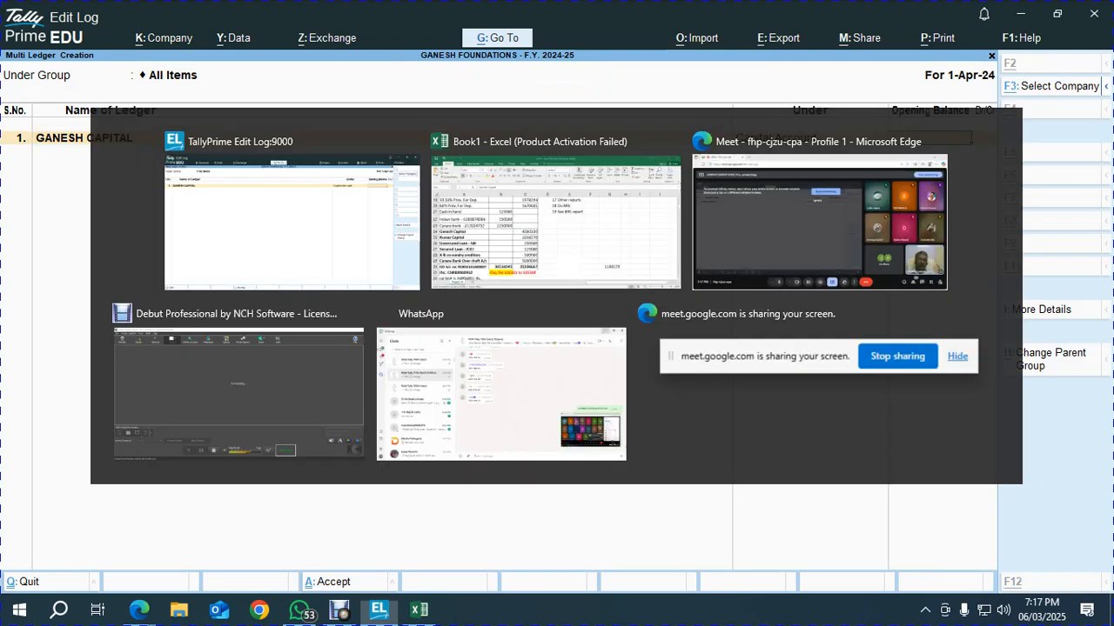
key(alt+Tab)
key(ctrl+alt+v)
key(Return)
key(Return)
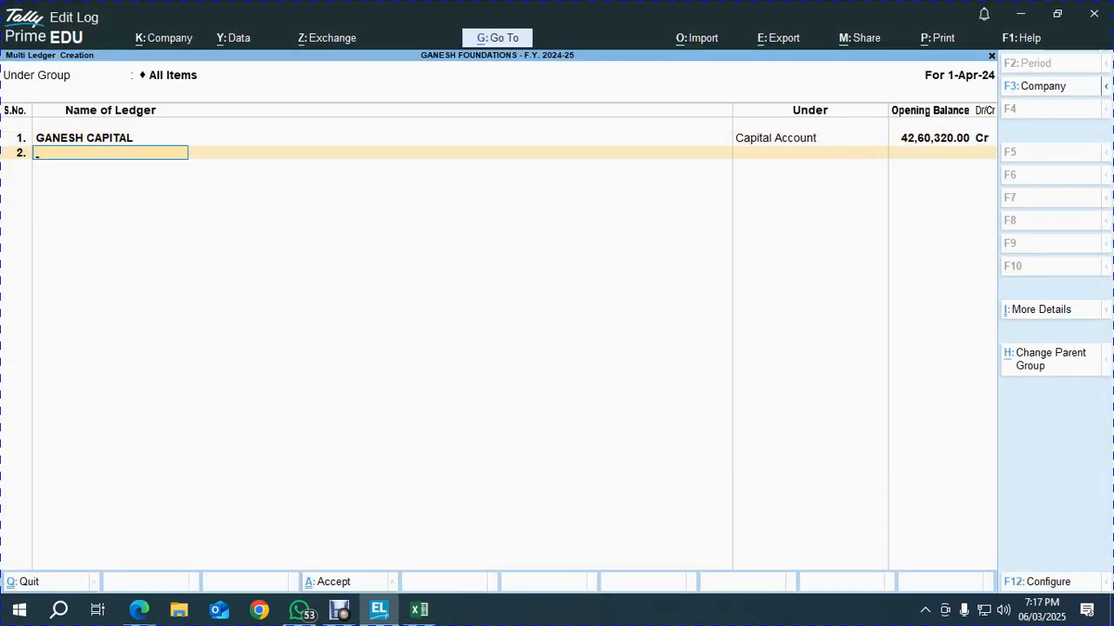
Add a second ledger named KUMAR CAPITAL, taking the name from the Excel sheet
key(alt+Tab)
key(Down)
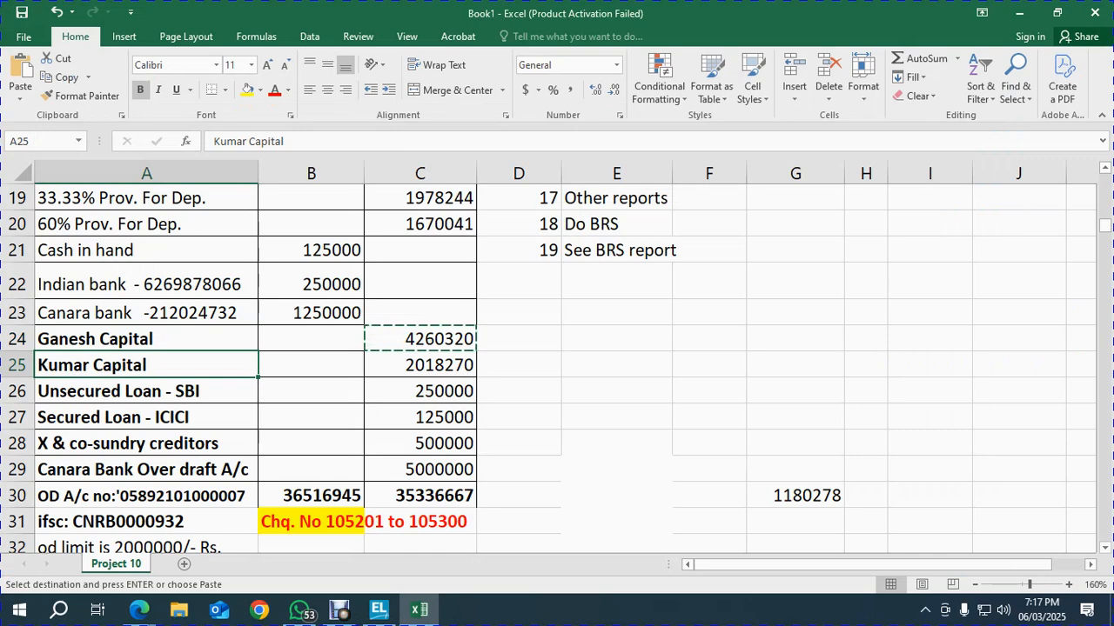
key(ctrl+c)
key(alt+Tab)
key(ctrl+alt+v)
key(Return)
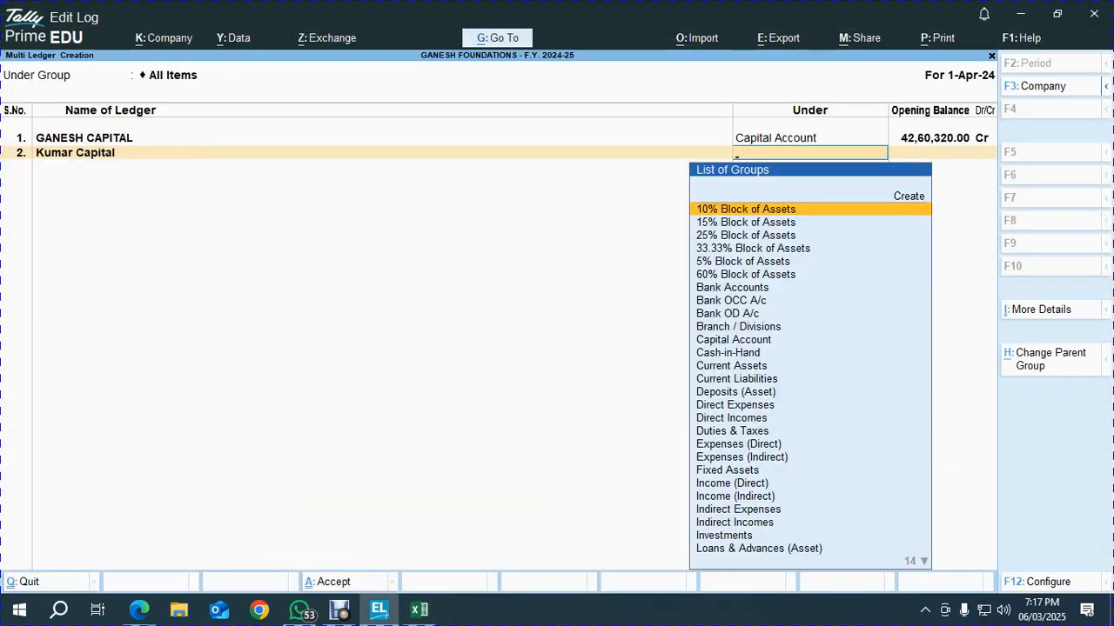
key(BackSpace)
text(KUMAR CAPITAL)
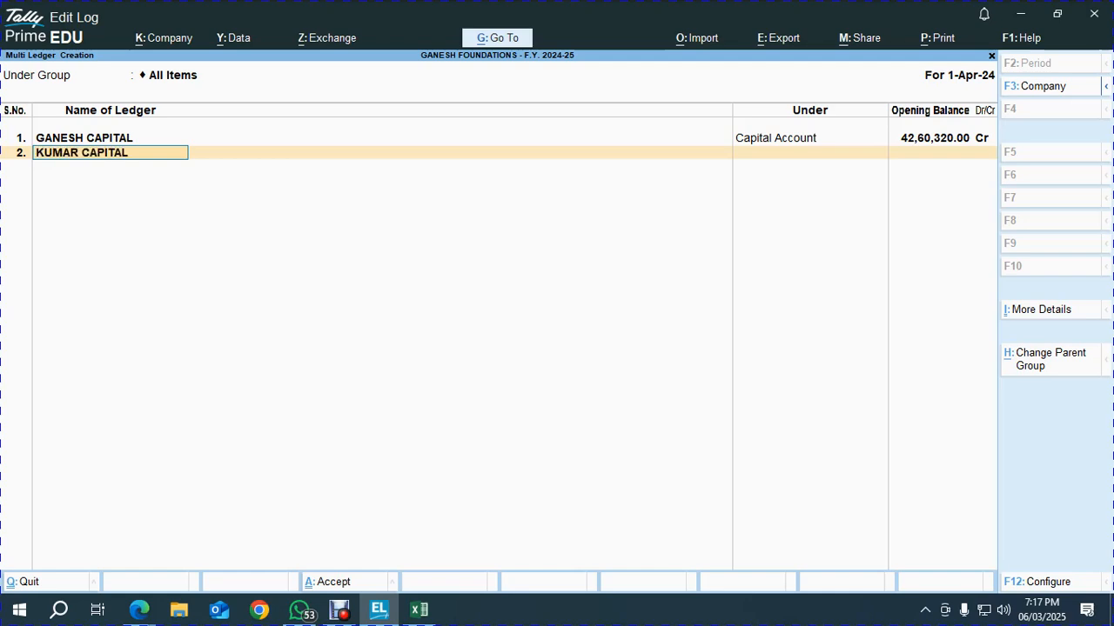
key(Return)
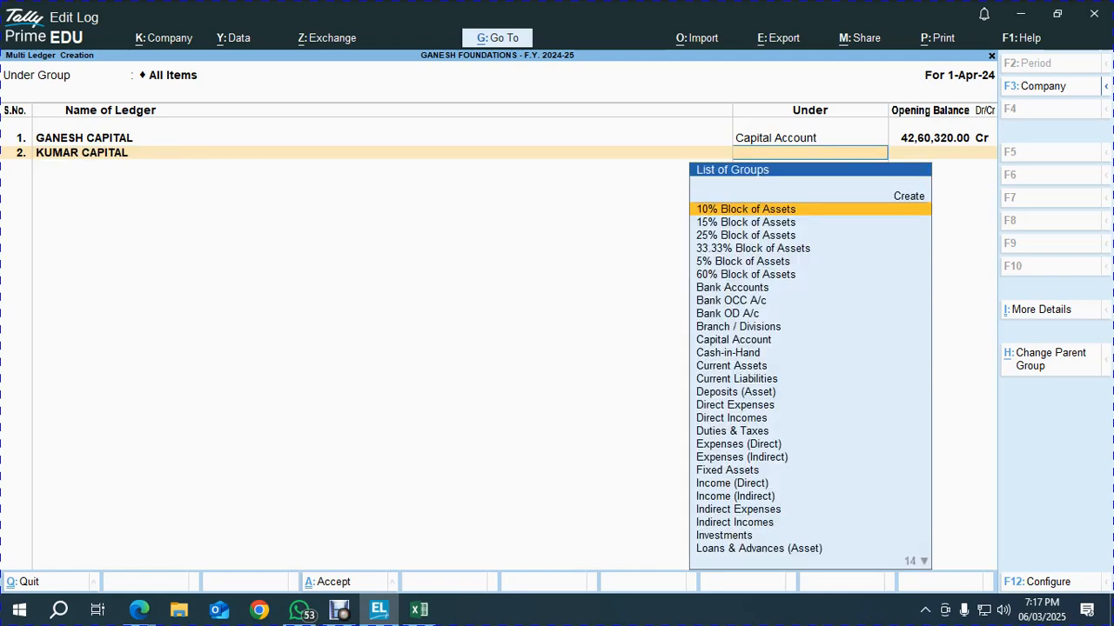
Put KUMAR CAPITAL under Capital Account with a 2018270 Cr opening balance from Excel
text(CAP)
key(Return)
key(alt+Tab)
key(Right)
key(Right)
key(ctrl+c)
key(alt+Tab)
key(ctrl+alt+v)
key(Return)
key(Return)
Paste 'Unsecured Loan - SBI' from Excel as the third ledger's name
key(alt+Tab)
key(Down)
key(Left)
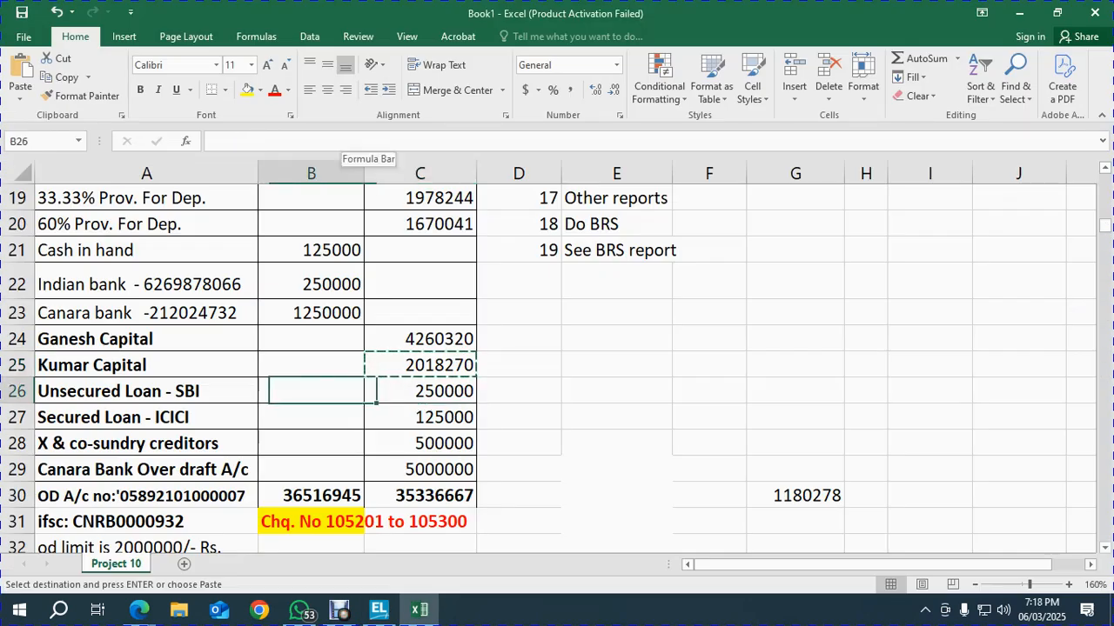
key(Left)
key(ctrl+c)
key(alt+Tab)
key(ctrl+alt+v)
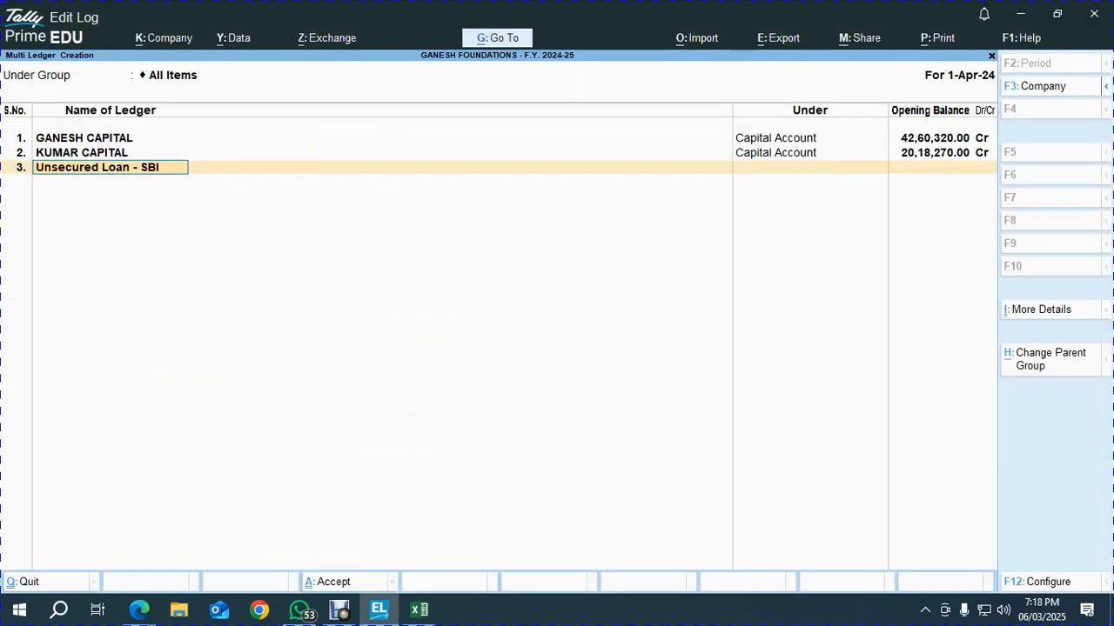
key(Return)
Place the SBI loan under Unsecured Loans with a 250000 Cr opening balance
key(alt+Tab)
key(Right)
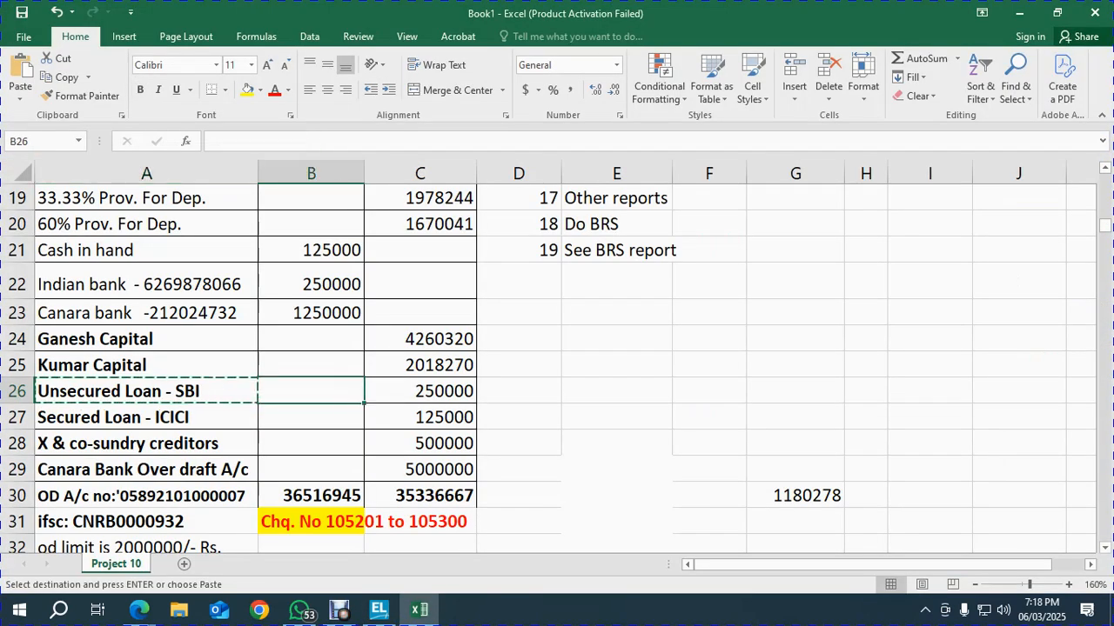
key(Right)
key(ctrl+c)
key(alt+Tab)
text(us)
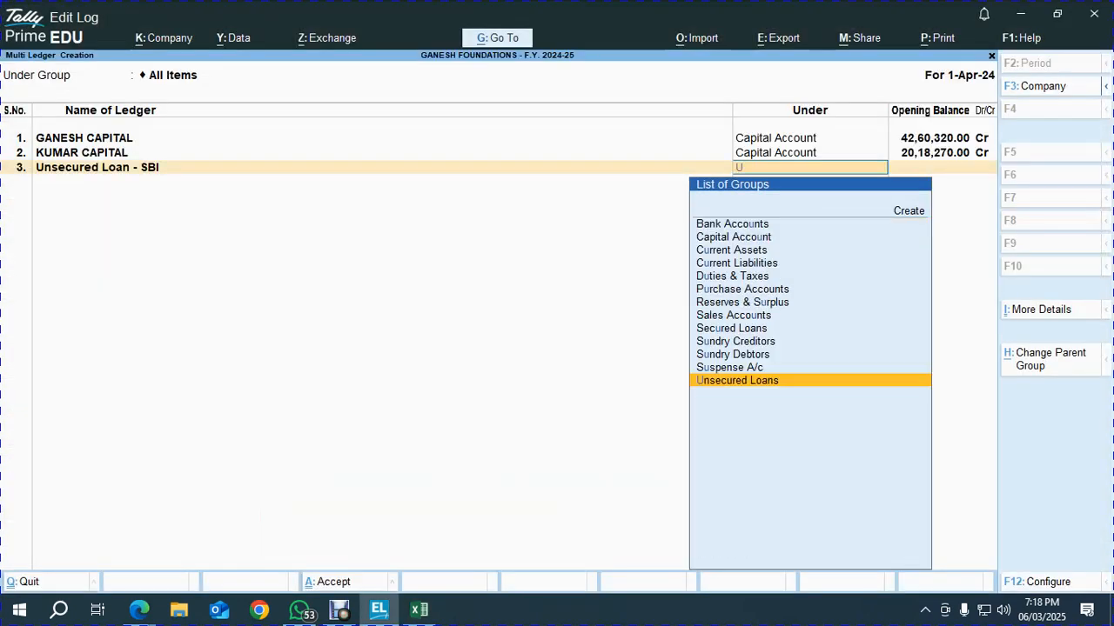
key(BackSpace)
key(BackSpace)
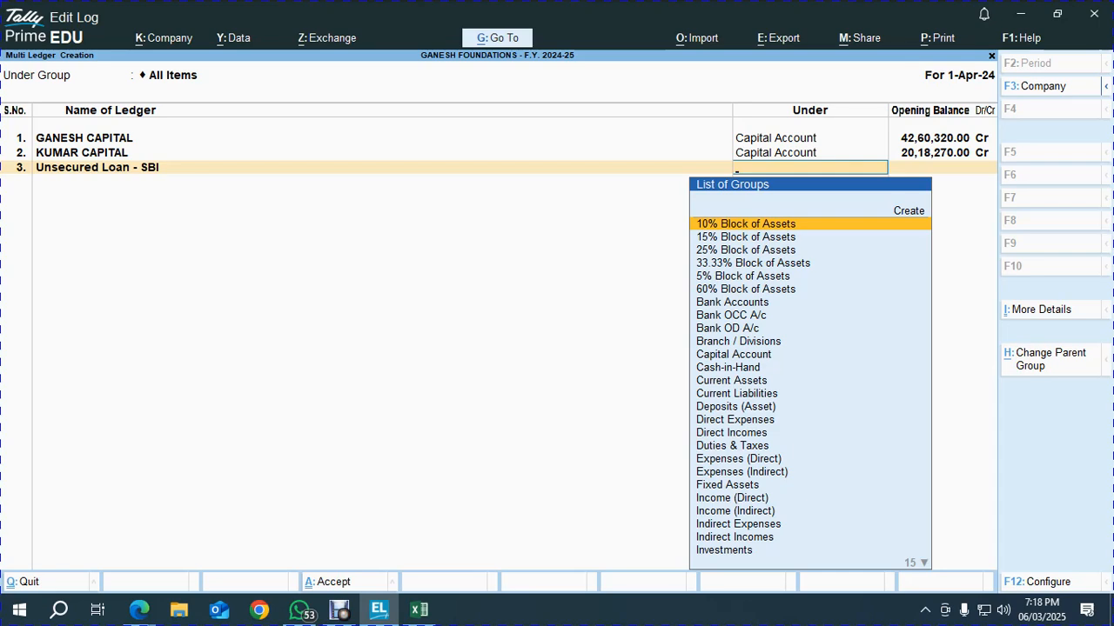
text(uns)
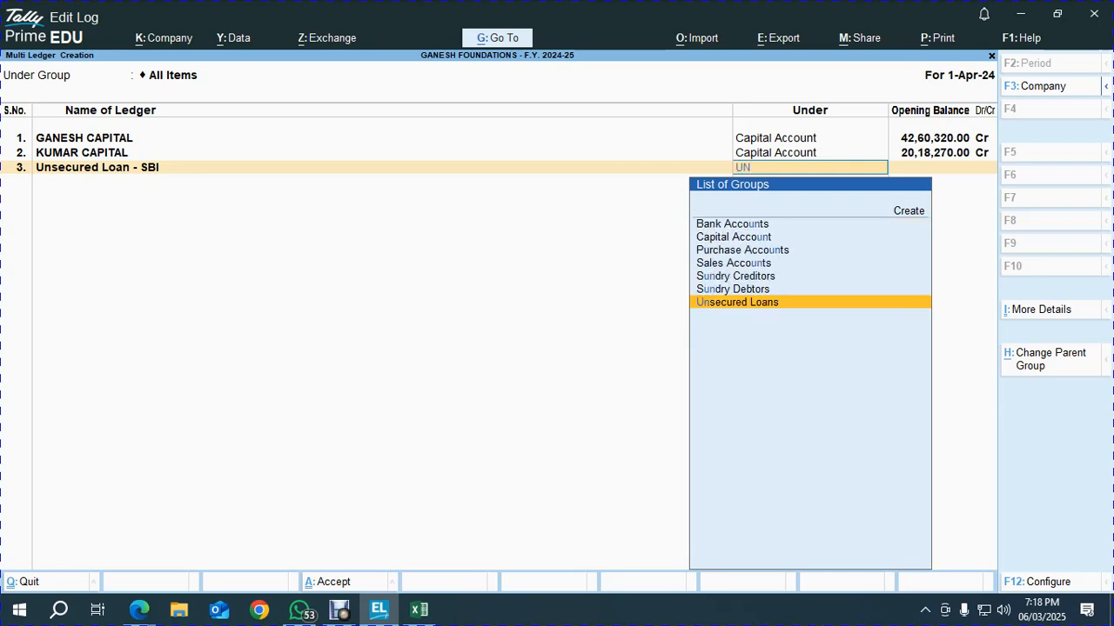
key(Return)
key(ctrl+v)
key(Return)
key(Return)
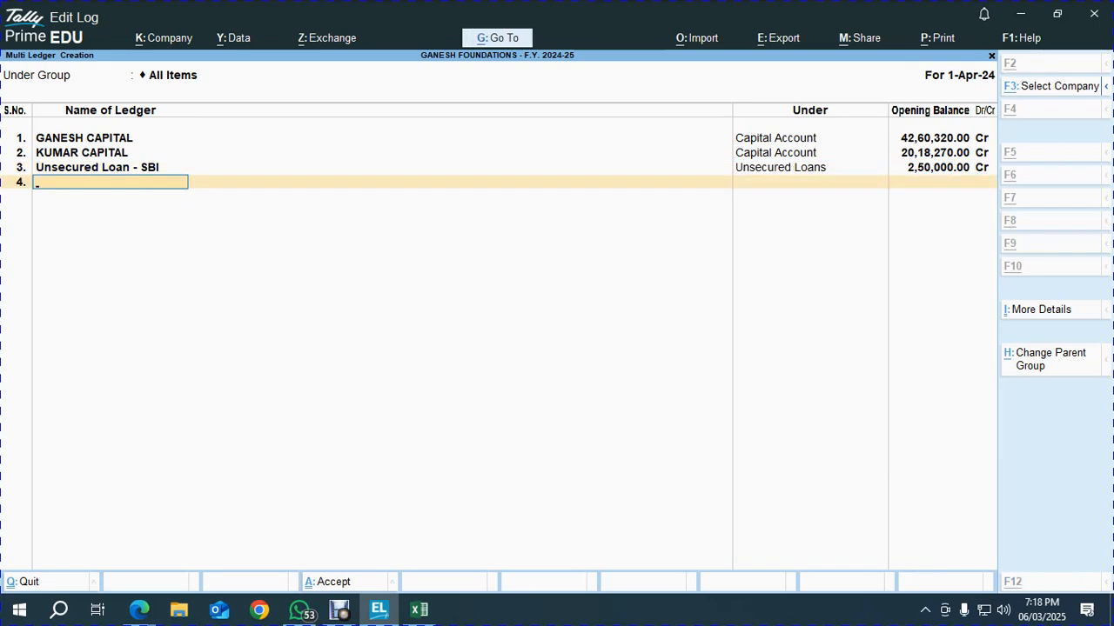
Paste 'Secured Loan - ICICI' from Excel as the fourth ledger's name
key(alt+Tab)
key(Down)
key(ctrl+c)
key(Left)
key(Left)
key(ctrl+c)
key(alt+Tab)
key(ctrl+v)
key(Return)
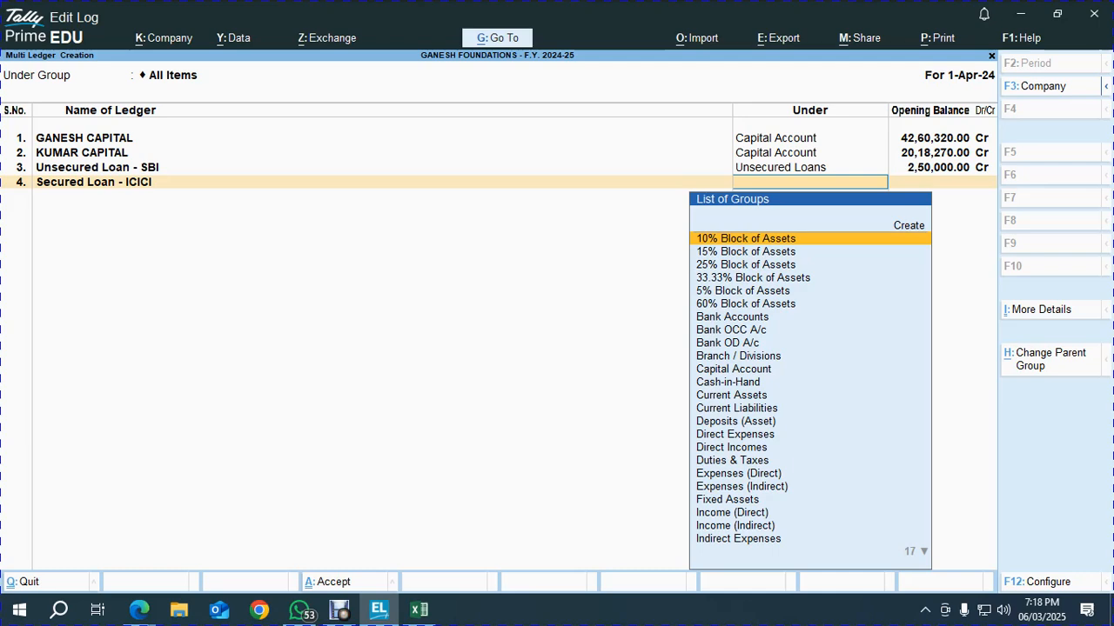
Put the ICICI loan under Unsecured Loans with a 125000 Cr opening balance
text(un)
key(Return)
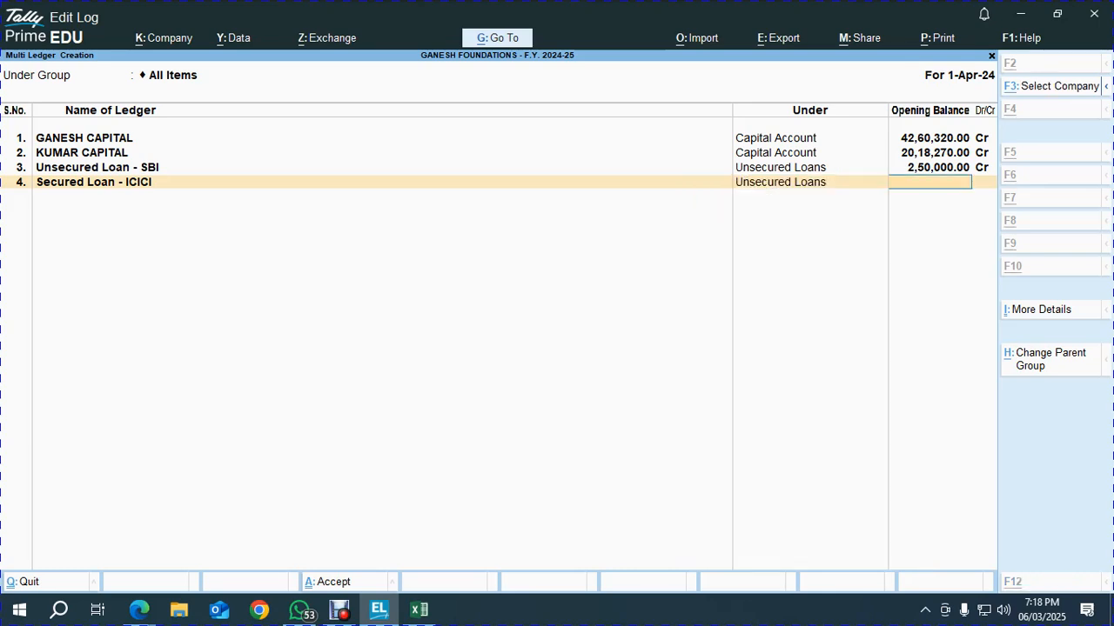
key(alt+Tab)
key(Right)
key(Right)
key(ctrl+c)
key(alt+Tab)
key(ctrl+v)
key(Return)
key(Return)
Add the fifth ledger named X & co, trimmed from the Excel creditor name
key(alt+Tab)
key(Down)
key(Left)
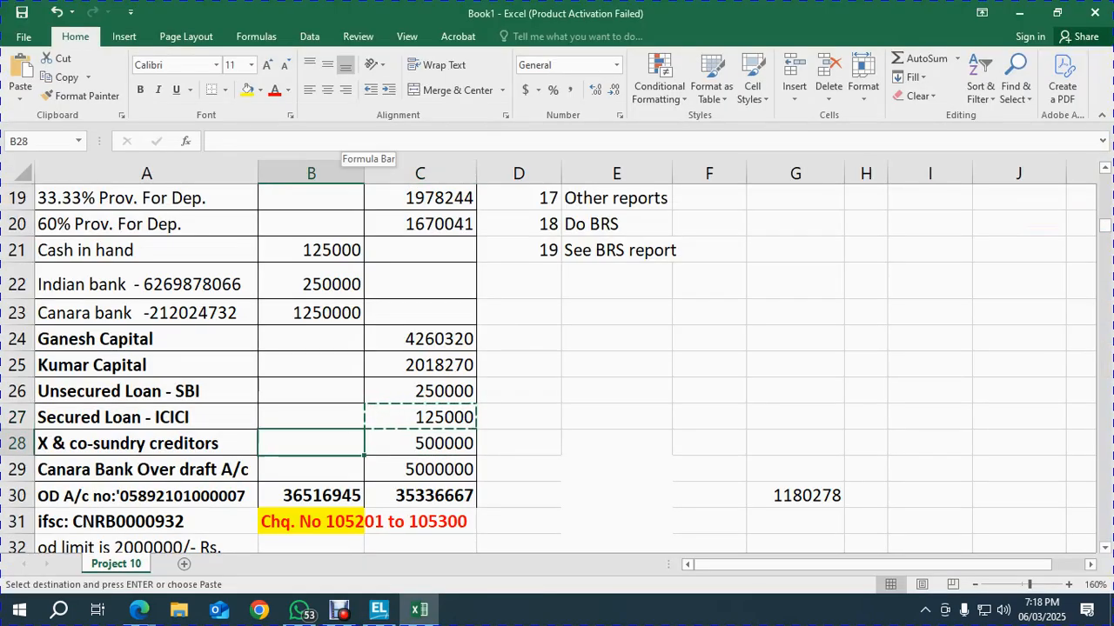
key(Left)
key(ctrl+c)
key(alt+Tab)
key(ctrl+v)
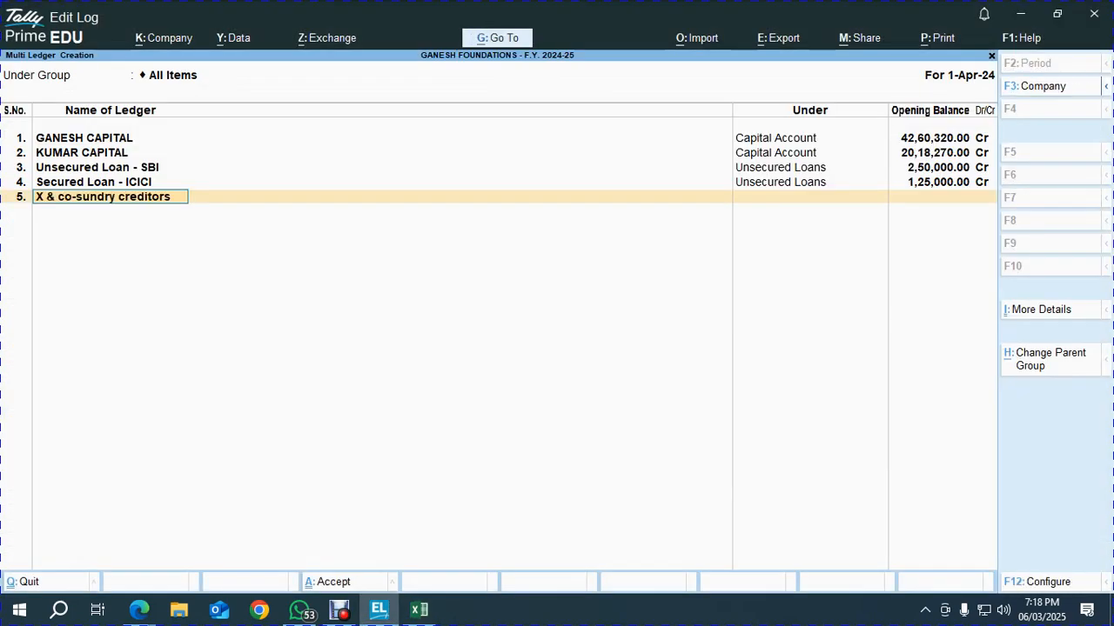
key(BackSpace)
key(BackSpace)
key(BackSpace)
key(BackSpace)
key(BackSpace)
key(BackSpace)
key(BackSpace)
key(BackSpace)
key(BackSpace)
key(BackSpace)
key(BackSpace)
key(BackSpace)
key(BackSpace)
key(BackSpace)
key(BackSpace)
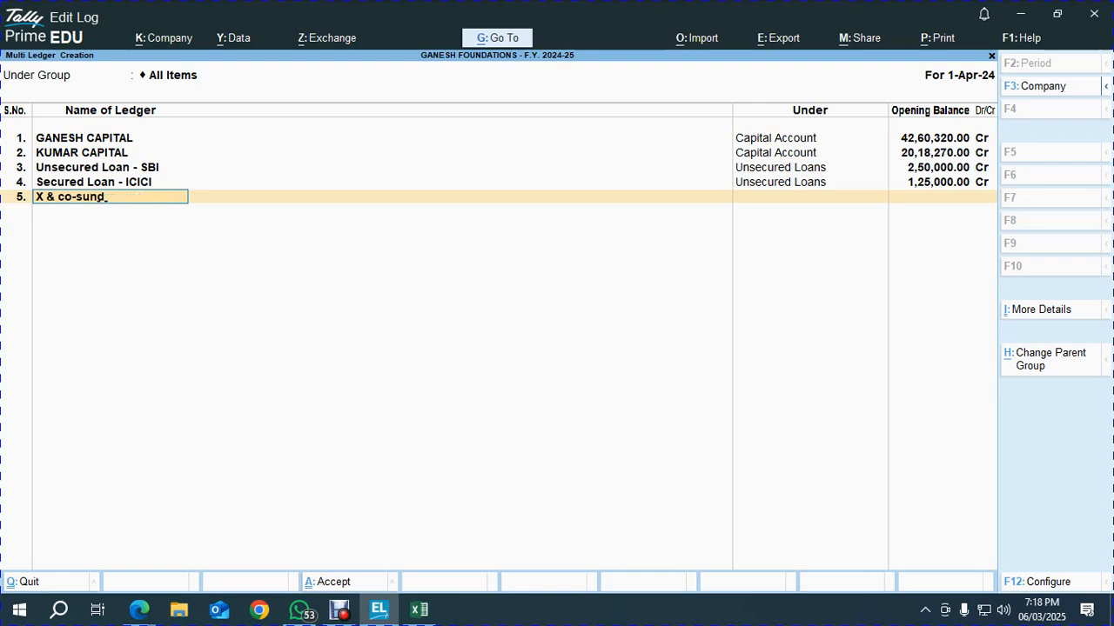
key(Return)
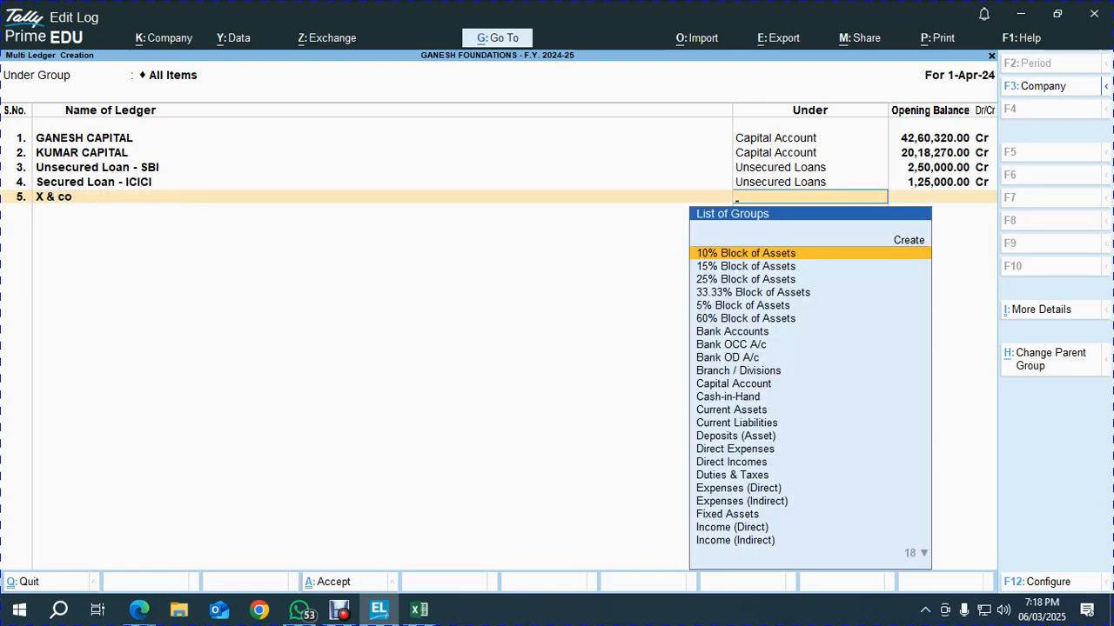
Put X & co under Sundry Creditors with a 500000 Cr opening balance
text(sun)
key(Return)
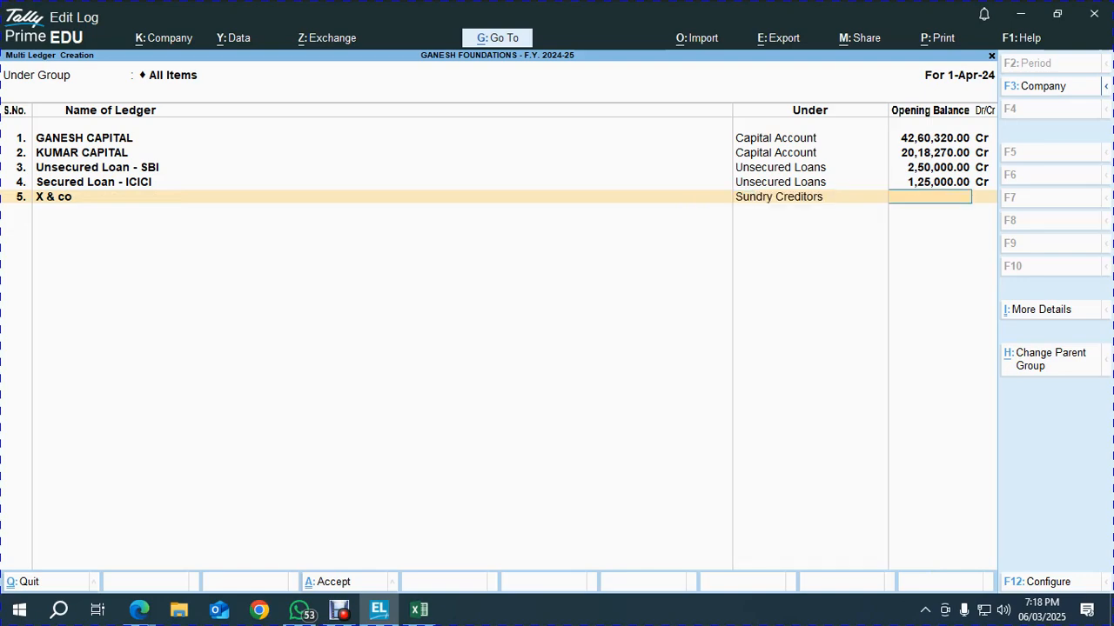
key(alt+Tab)
key(Right)
key(Right)
key(ctrl+c)
key(alt+Tab)
key(ctrl+v)
key(Return)
key(Return)
key(Return)
key(Return)
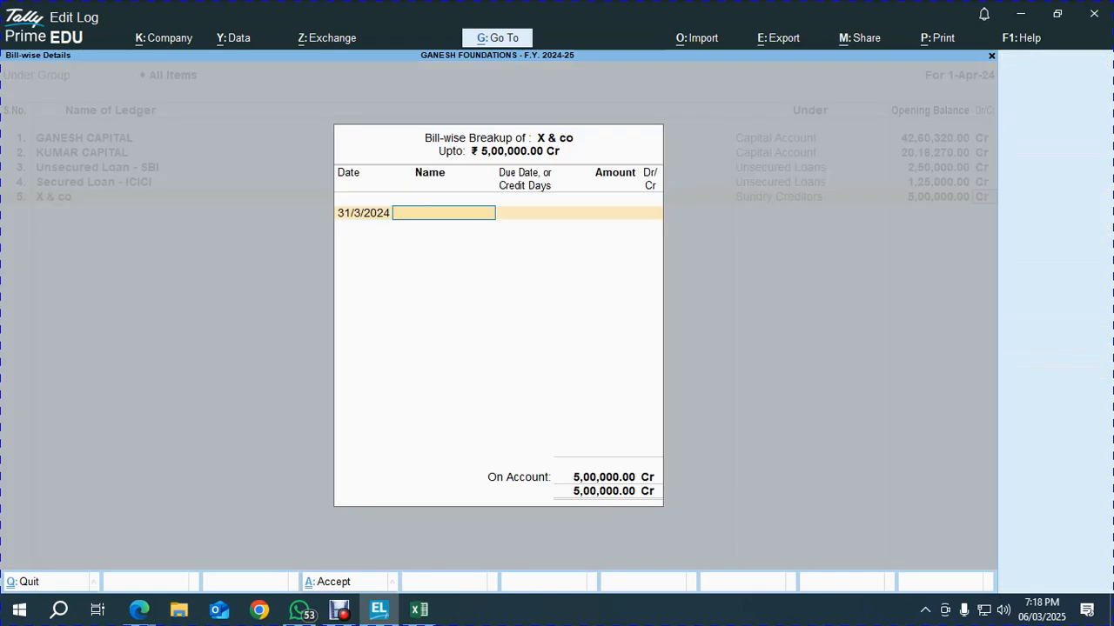
Check the 5000000 Canara Bank overdraft amount in Excel and glance at the meeting chat
key(alt+Tab)
key(Down)
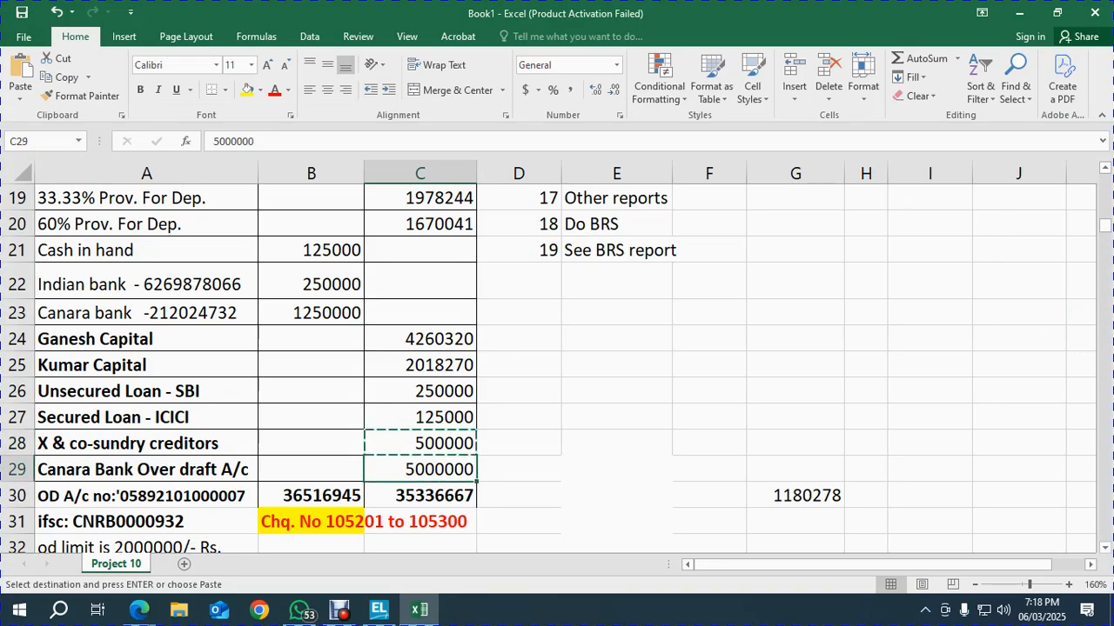
key(Down)
key(Up)
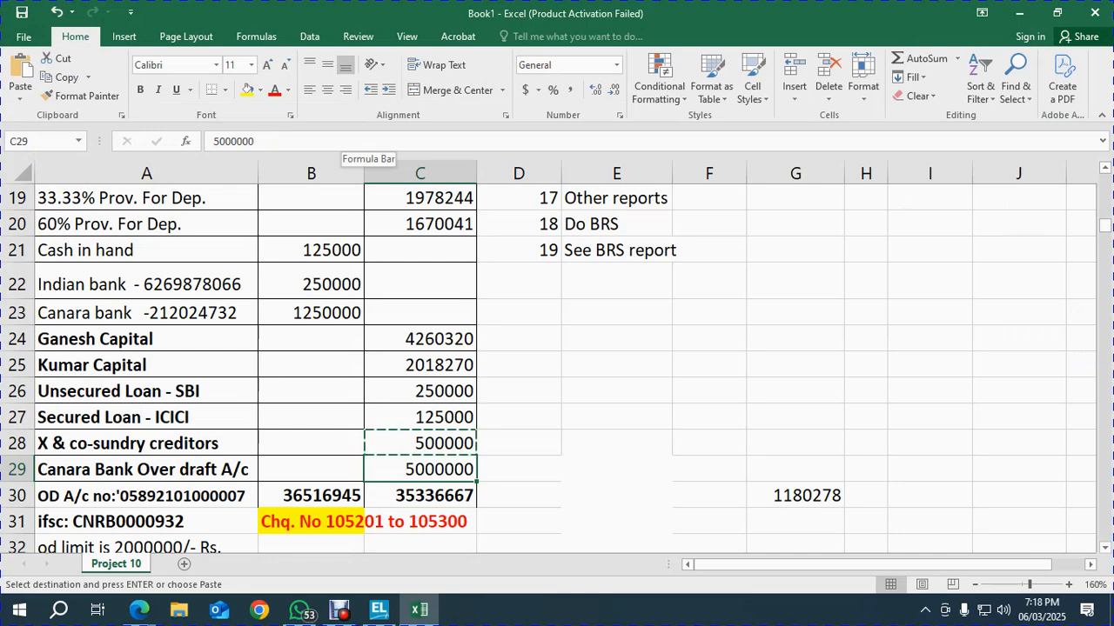
key(alt+Tab)
key(alt+Tab)
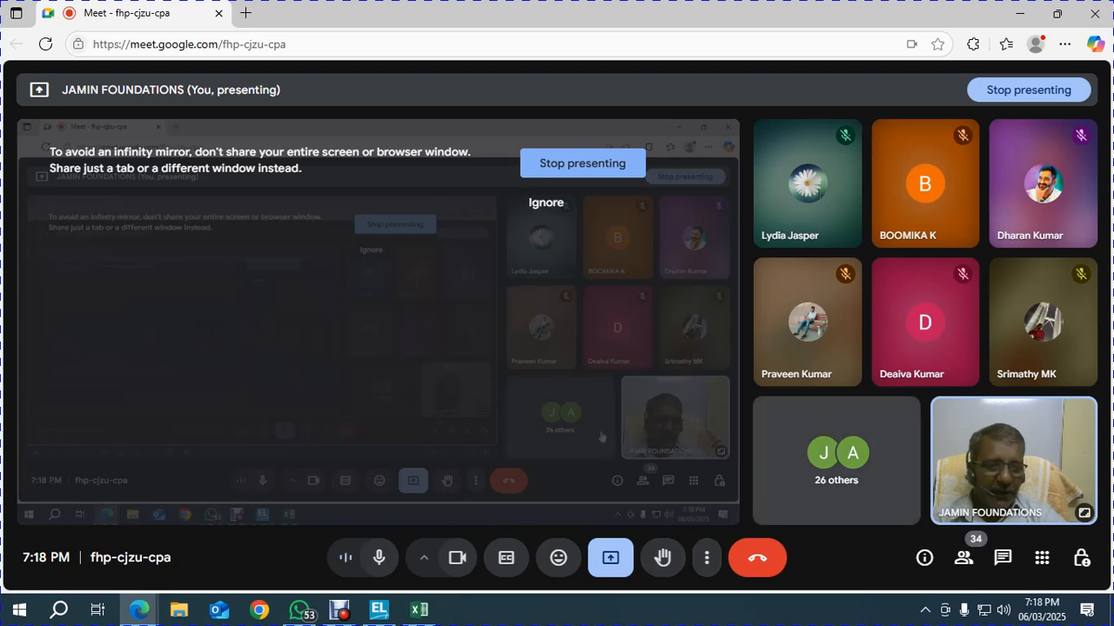
click(1002, 557)
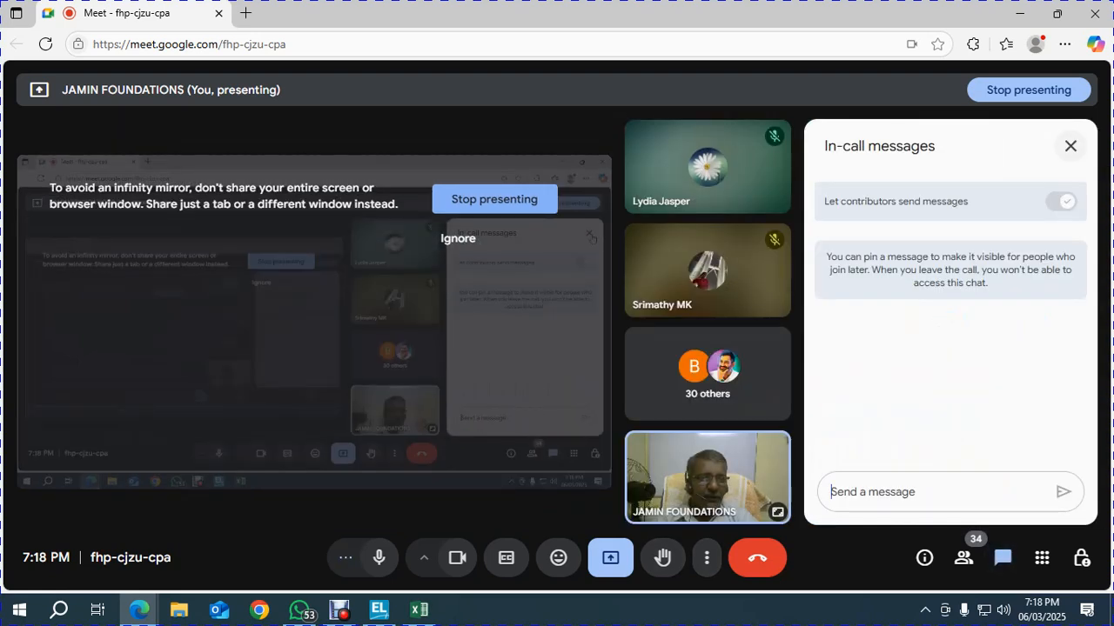
click(1070, 146)
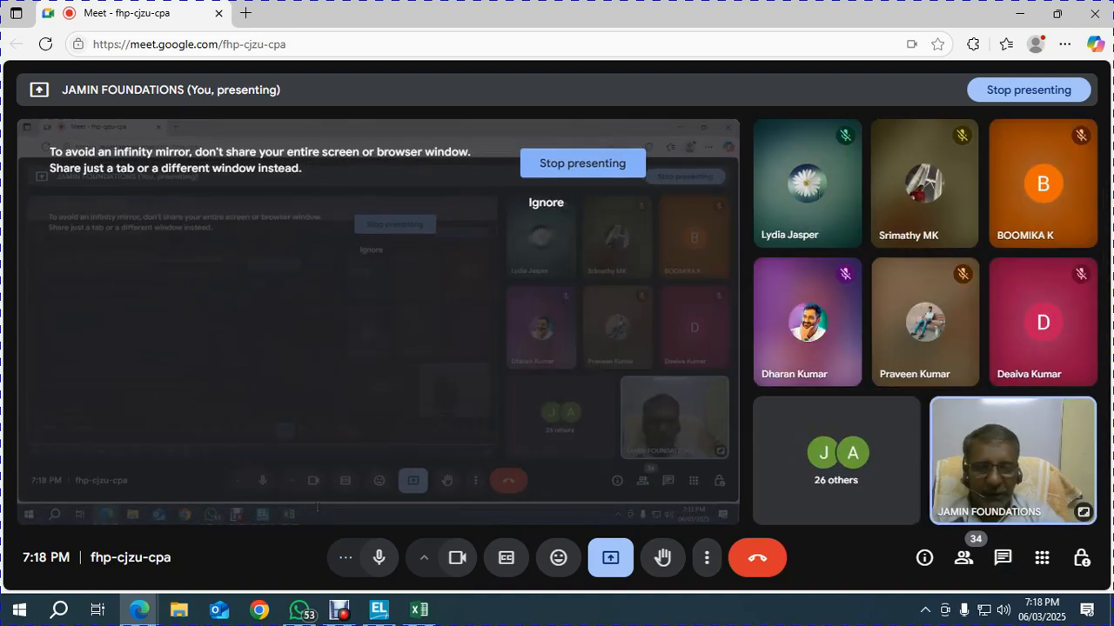
Save the five new ledgers and return to Gateway of Tally
key(alt+Tab)
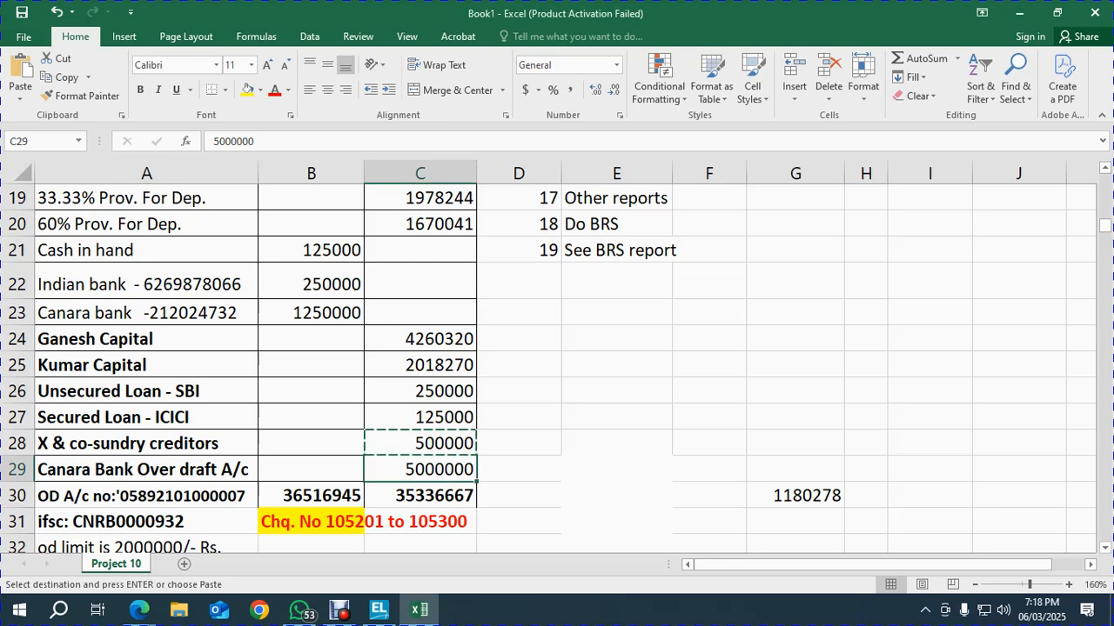
key(alt+Tab)
key(Tab)
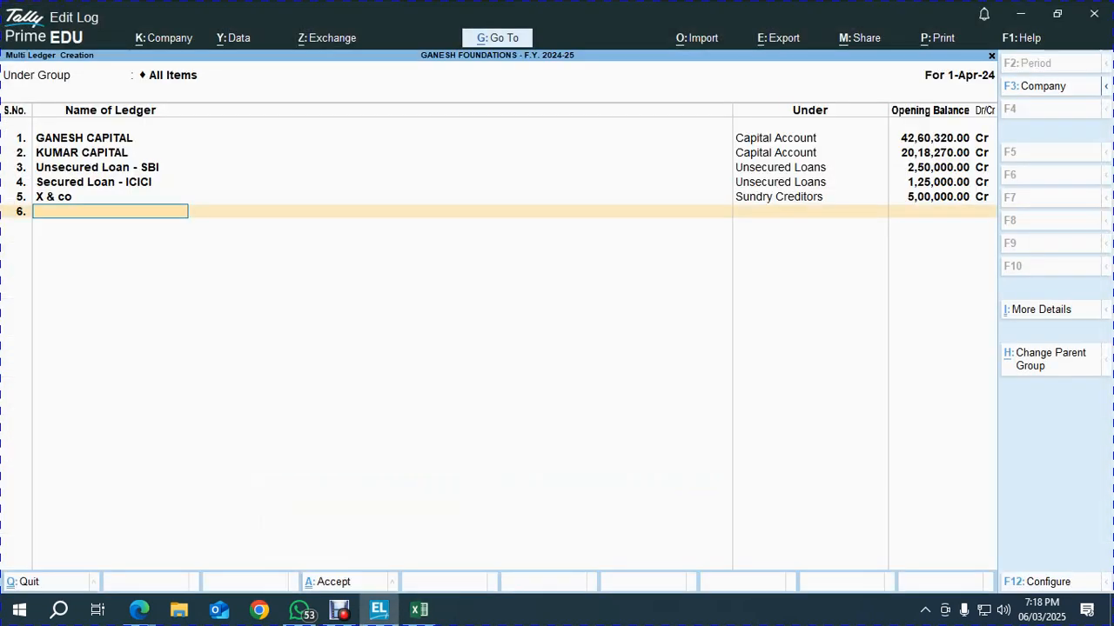
key(Return)
key(Return)
key(Escape)
key(Escape)
key(Escape)
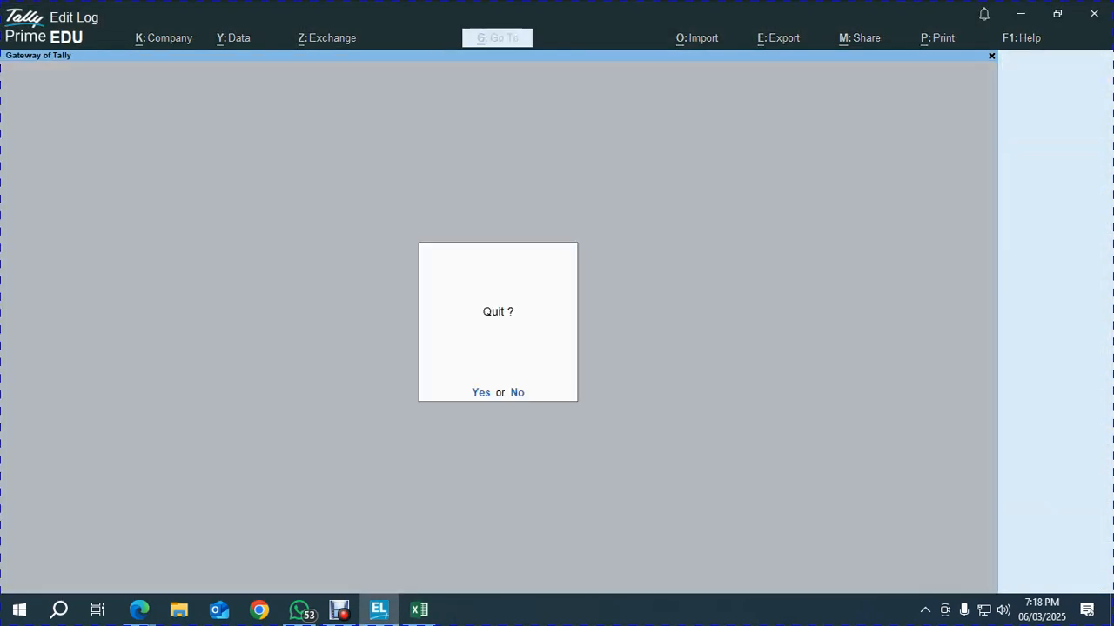
key(Escape)
Return to TallyPrime and start a new single ledger from Create > Ledger
key(alt+Tab)
key(Tab)
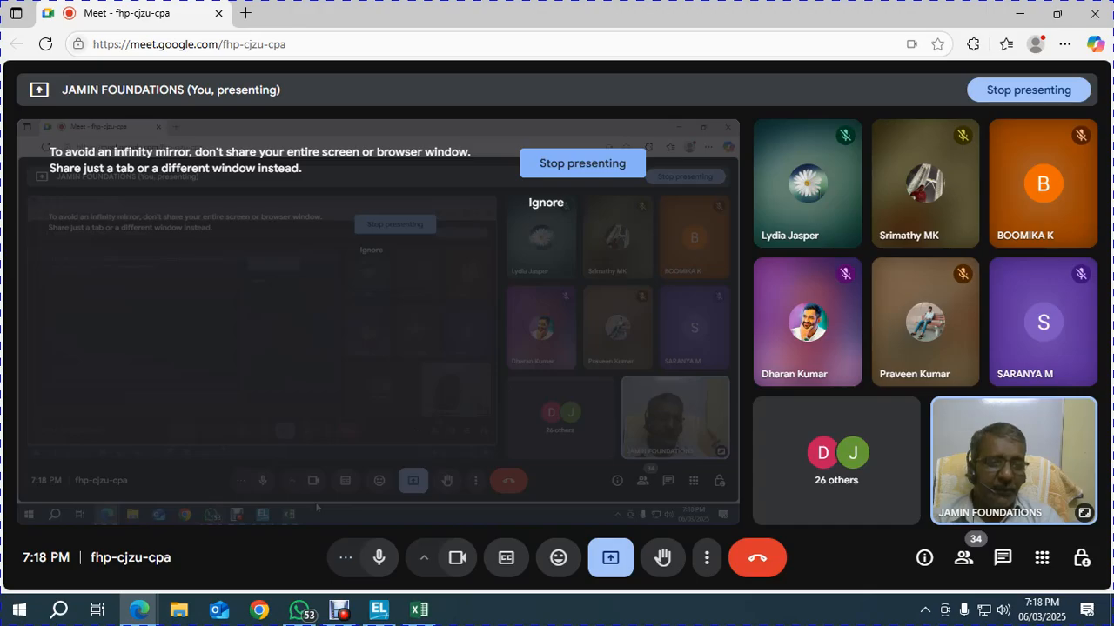
key(alt+Tab)
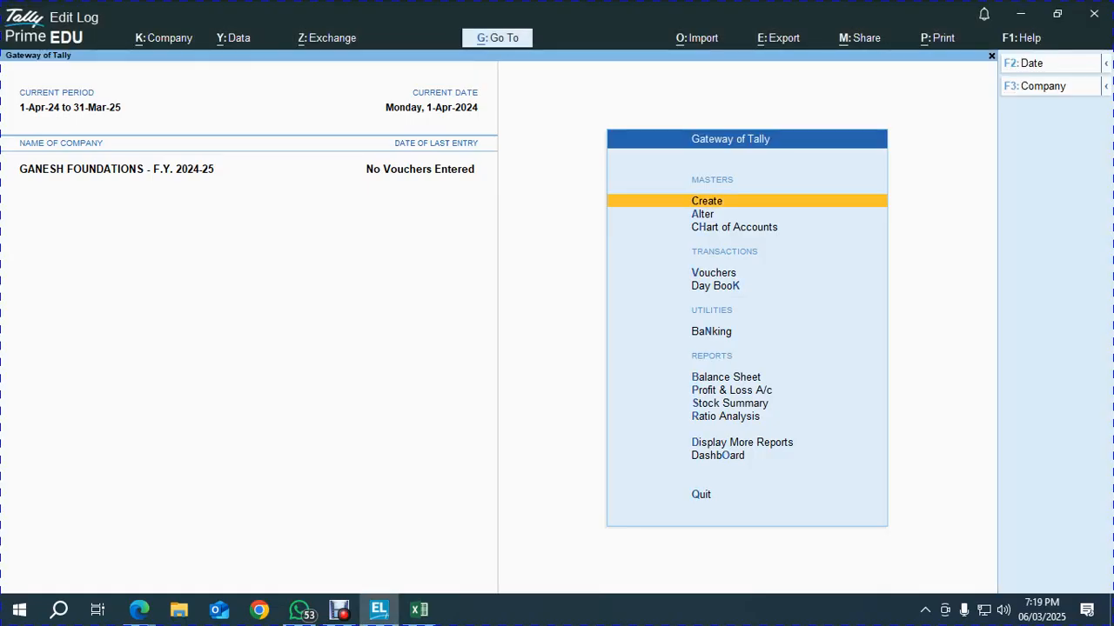
key(Return)
key(Down)
key(Return)
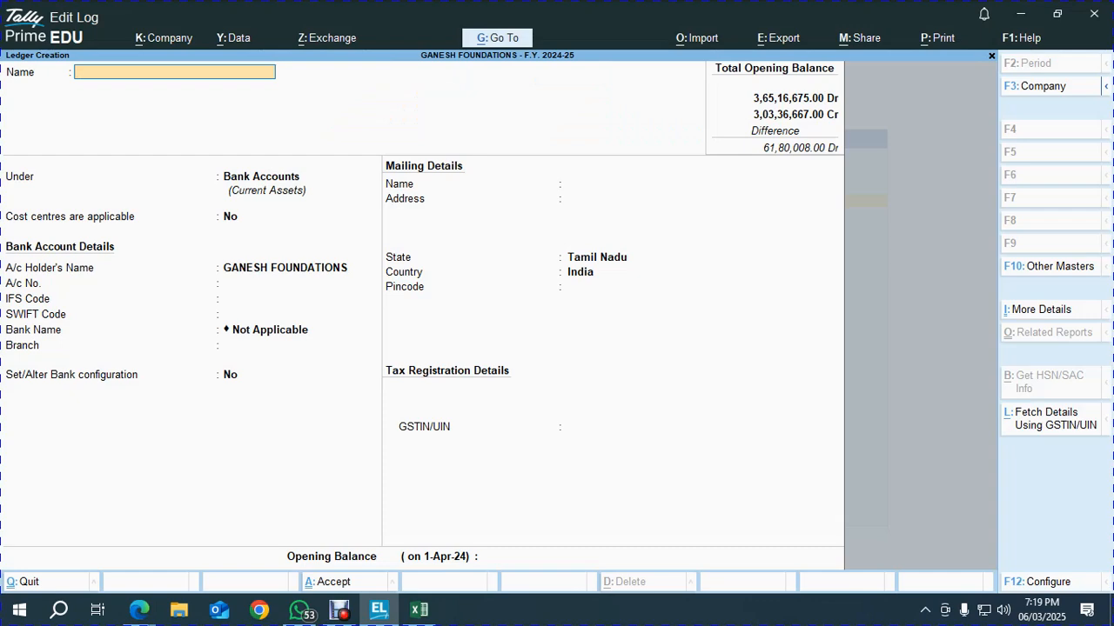
Name the ledger CANARA BANK OD under Bank OD A/c, then bring up Excel's trial balance
text(Canara)
key(BackSpace)
key(BackSpace)
key(BackSpace)
key(BackSpace)
key(BackSpace)
key(BackSpace)
text(CA)
key(Return)
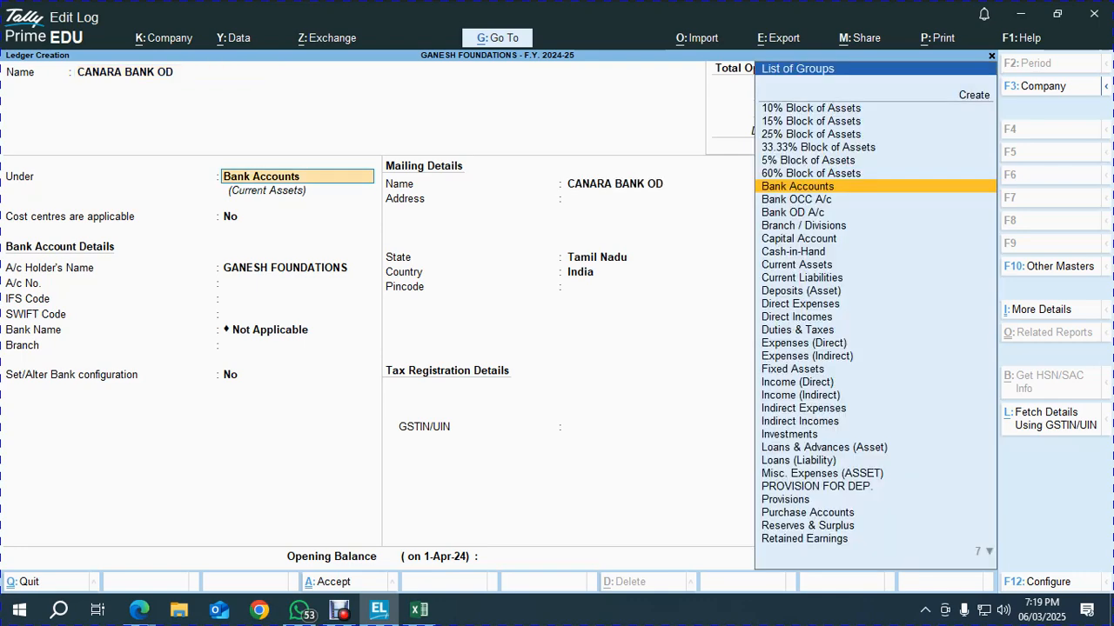
text(od)
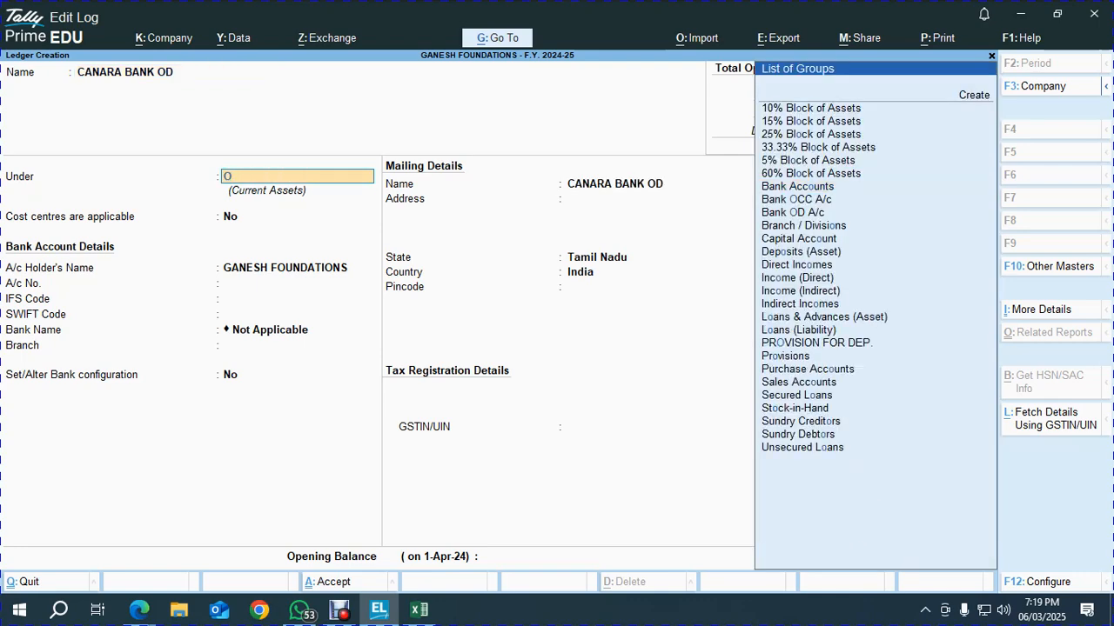
key(Return)
key(alt+Tab)
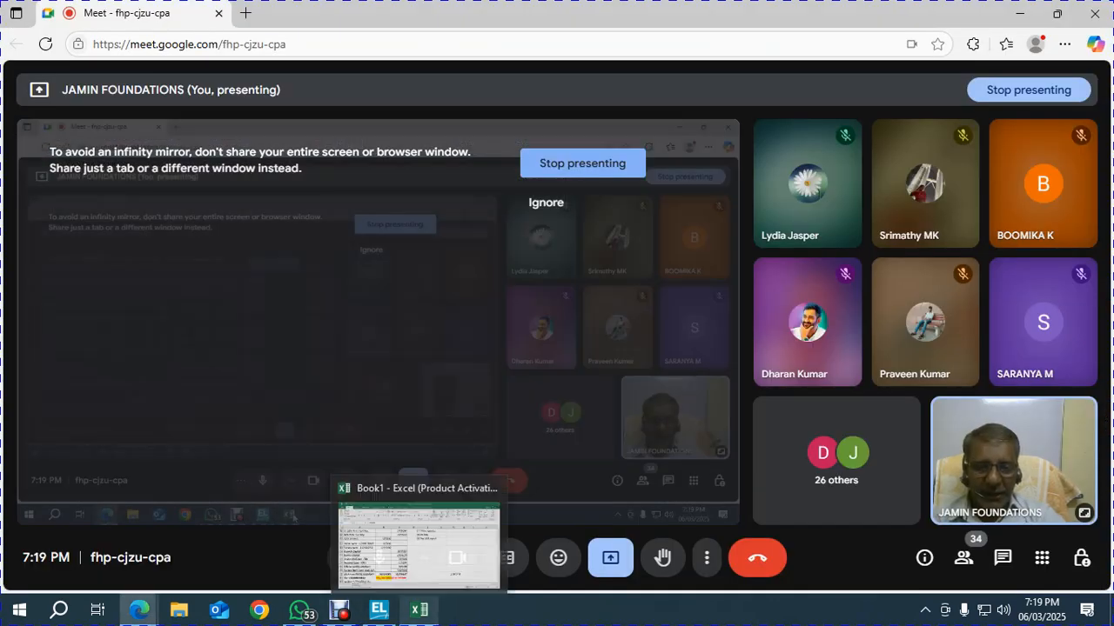
click(418, 610)
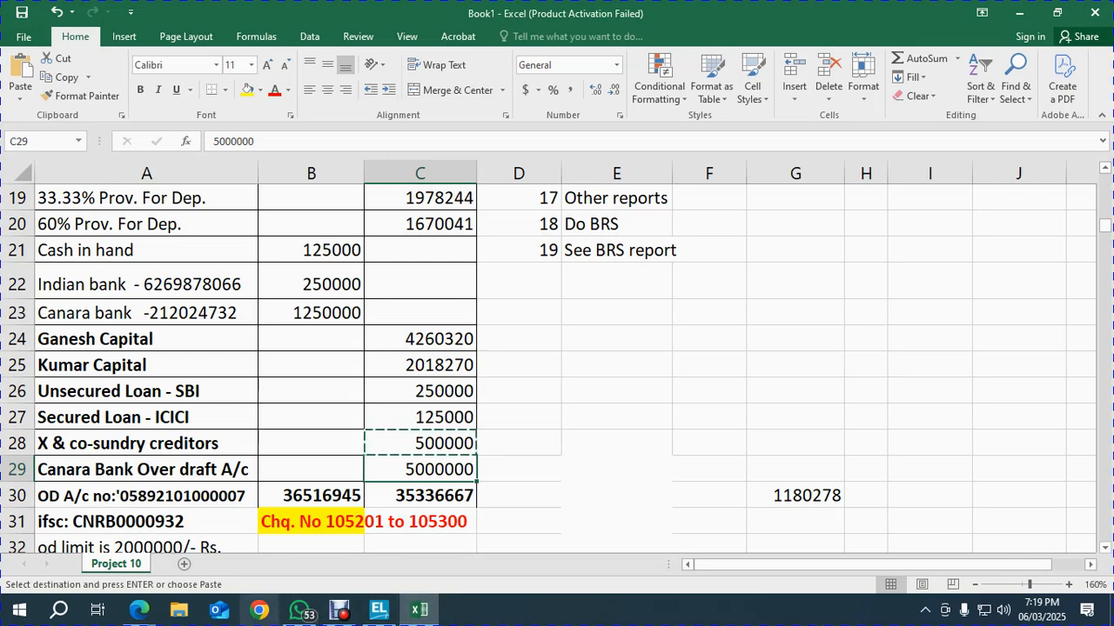
Copy the Canara overdraft account number digits from the Excel sheet
click(378, 610)
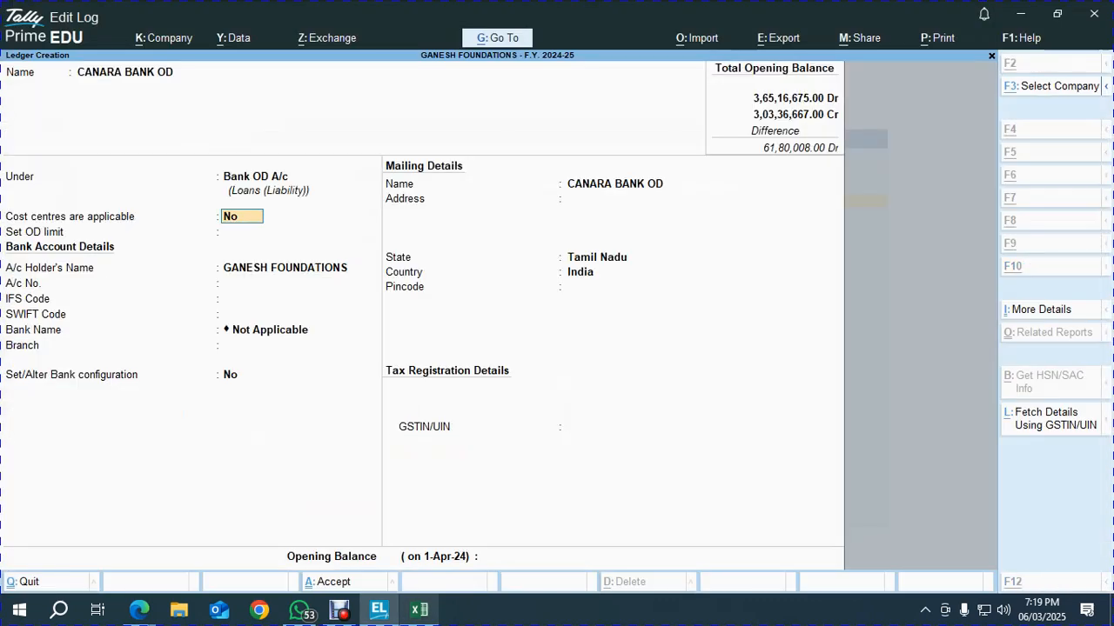
click(418, 610)
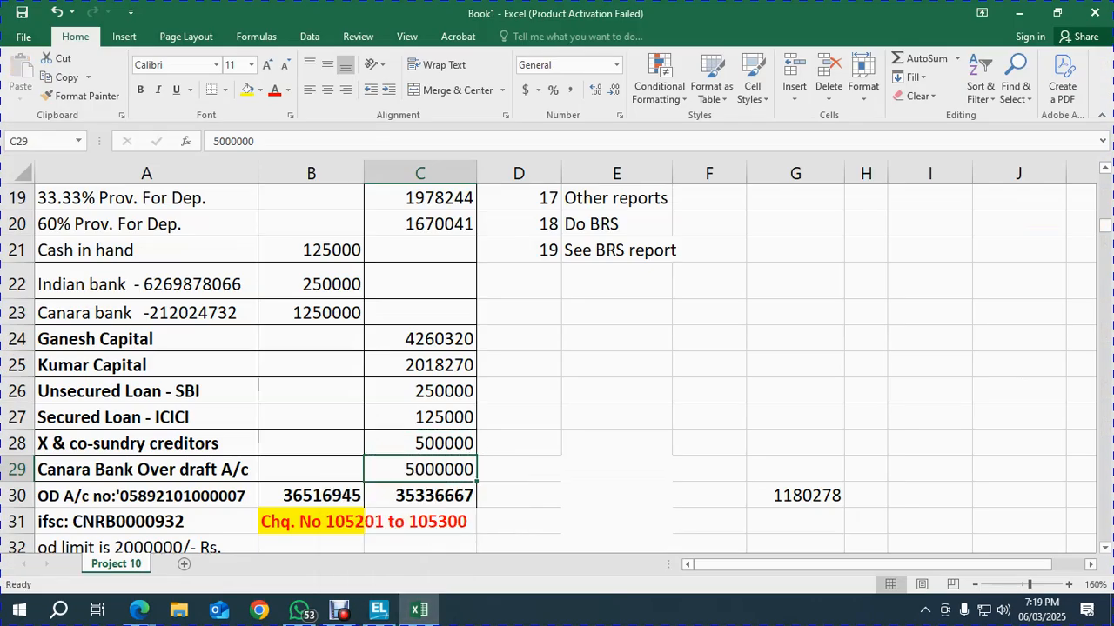
scroll(556, 365, down, 2)
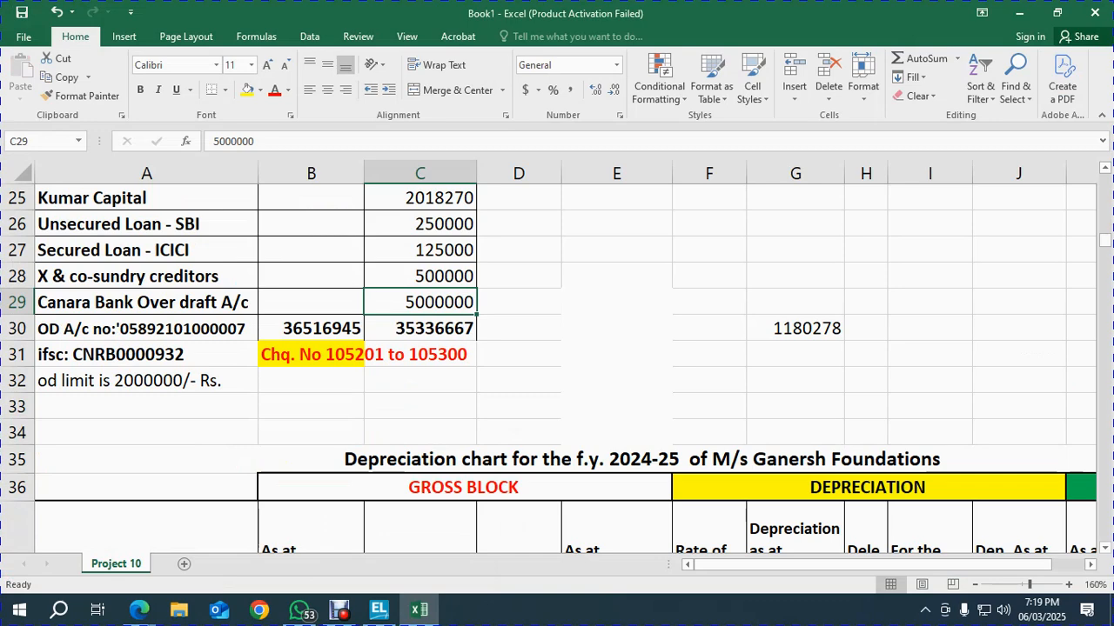
key(ctrl+c)
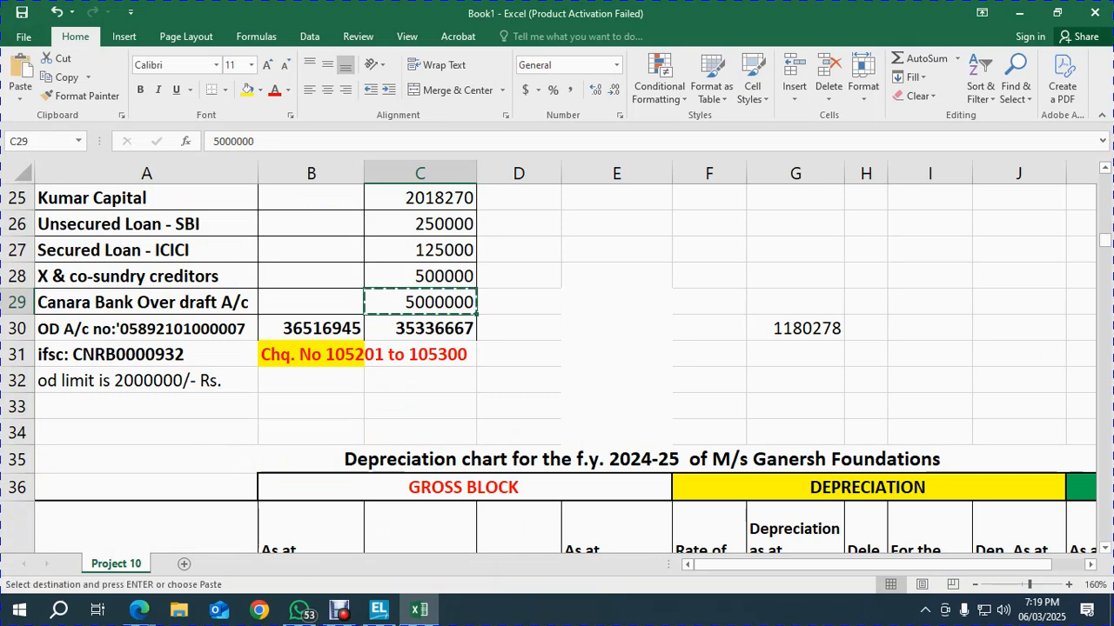
click(139, 328)
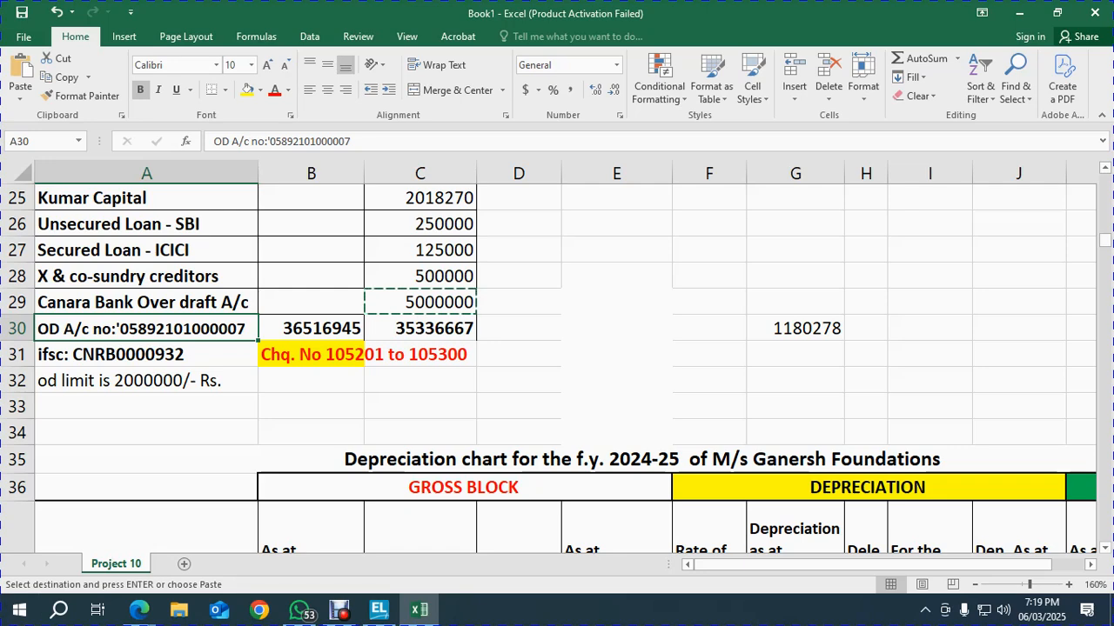
key(Escape)
drag(316, 141, 280, 141)
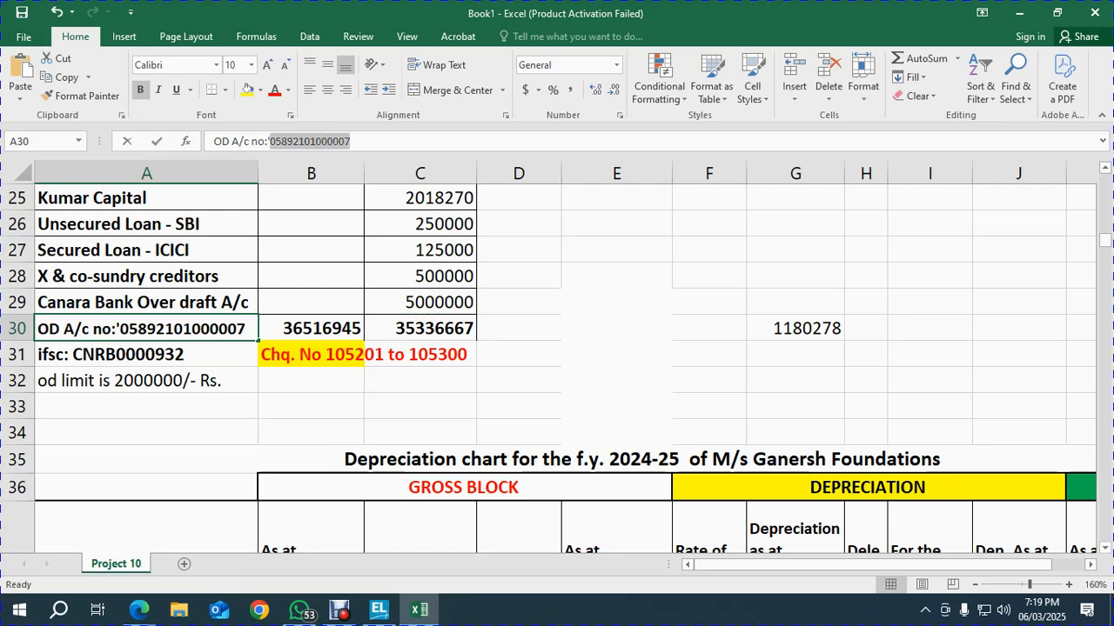
key(ctrl+c)
Enter a 20,00,000 OD limit and paste the account number into A/c No
key(alt+Tab)
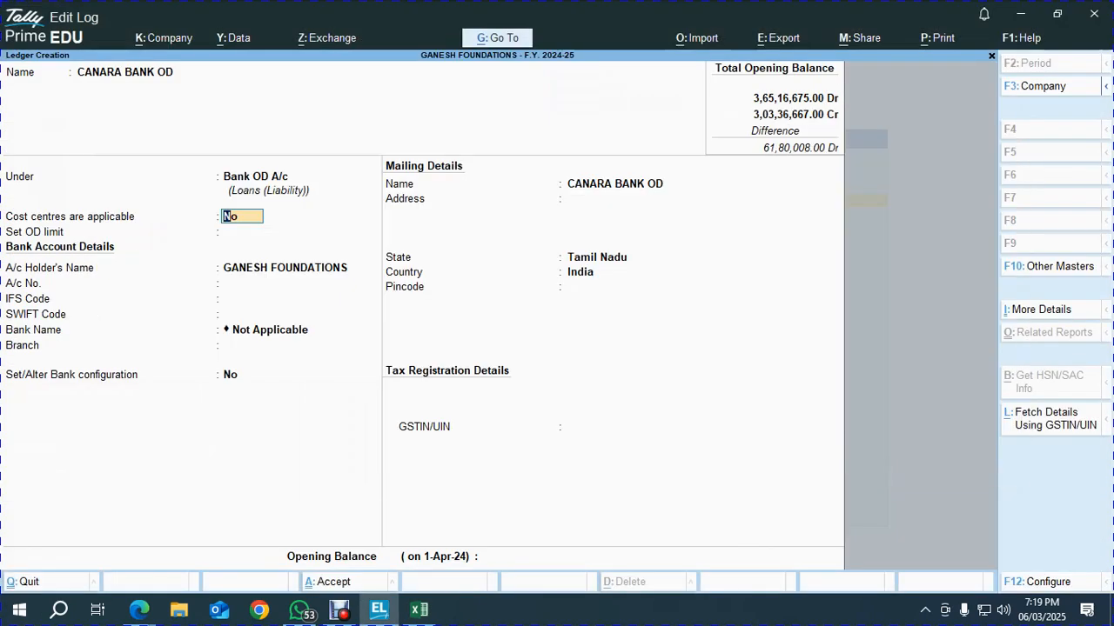
key(Return)
key(alt+Tab)
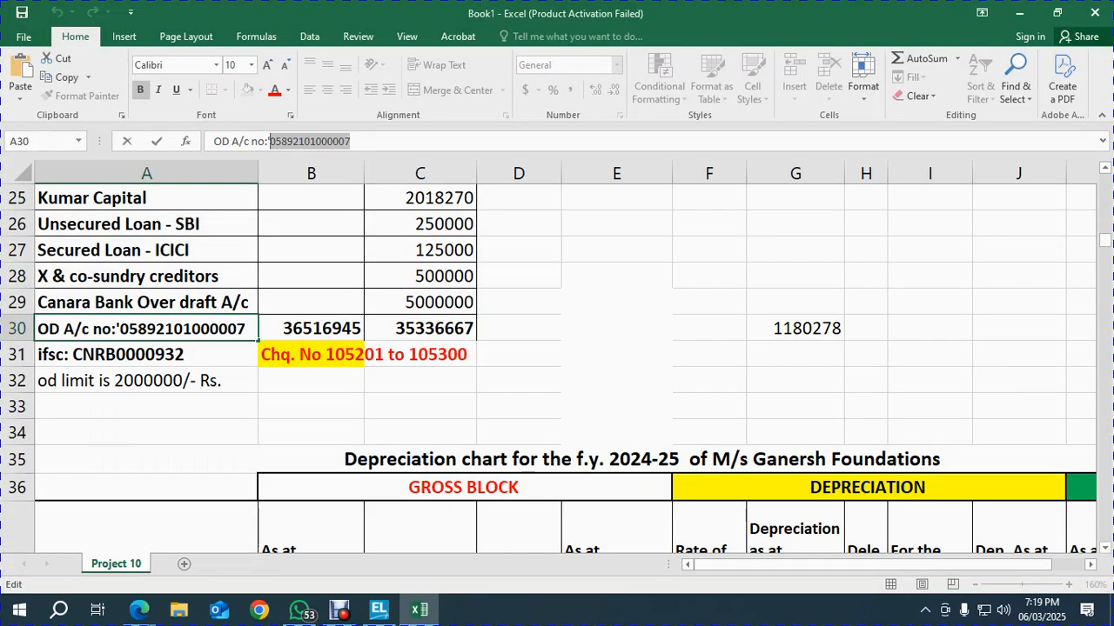
key(alt+Tab)
text(20,00,000)
key(Return)
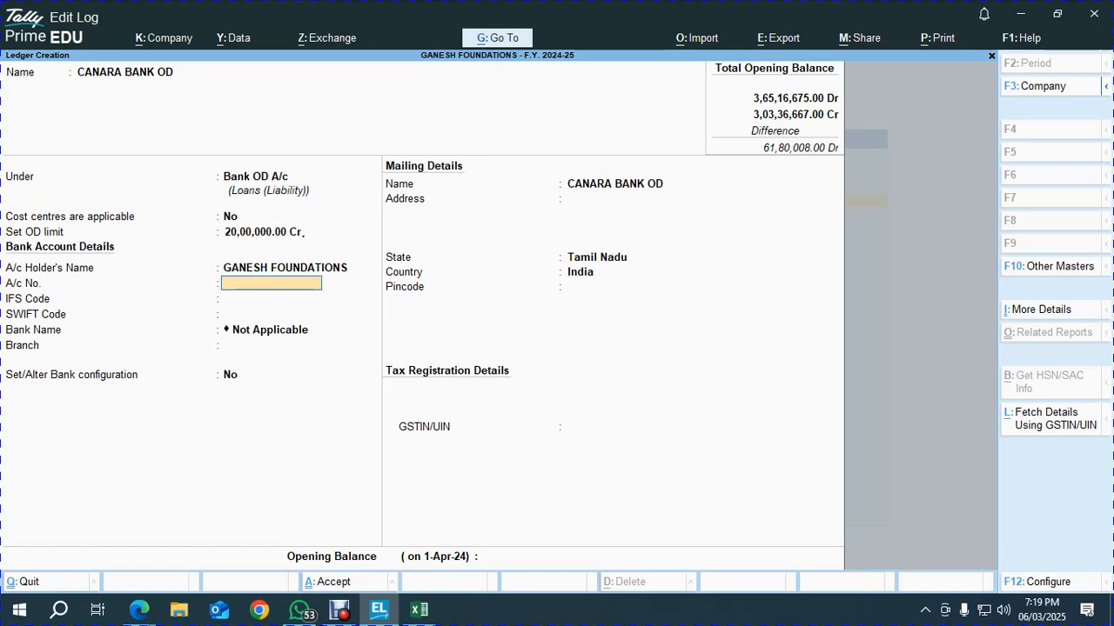
key(ctrl+alt+v)
key(Return)
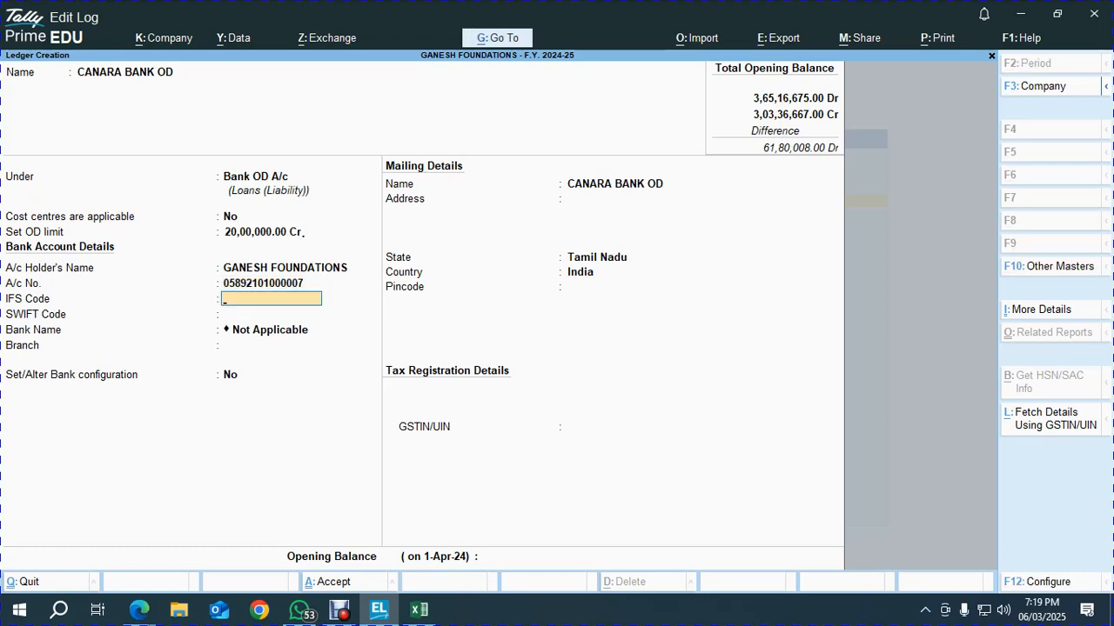
Fill in IFS Code CNRB0000932 from Excel, branch EGMORE, and turn on bank configuration
key(alt+Tab)
click(146, 354)
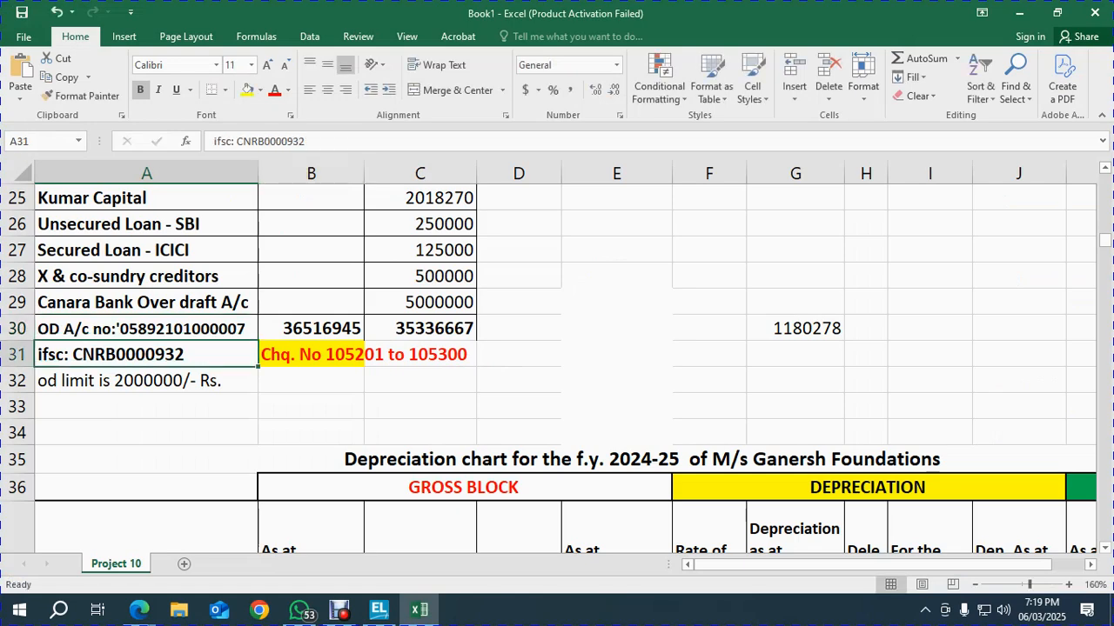
drag(301, 141, 242, 141)
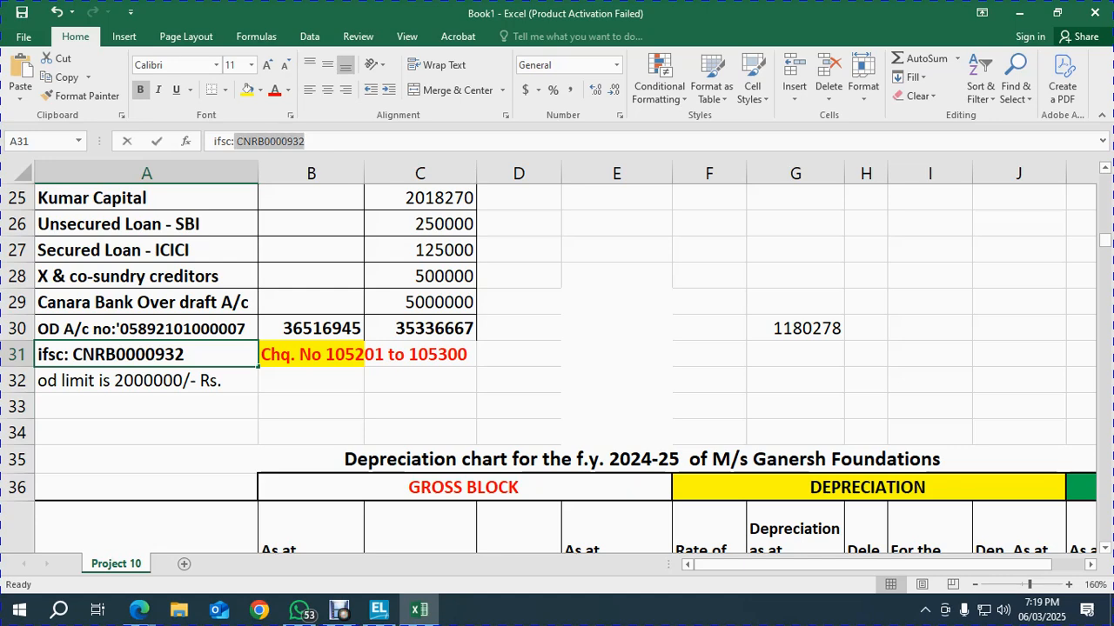
key(ctrl+c)
key(alt+Tab)
key(ctrl+alt+v)
key(Return)
key(Return)
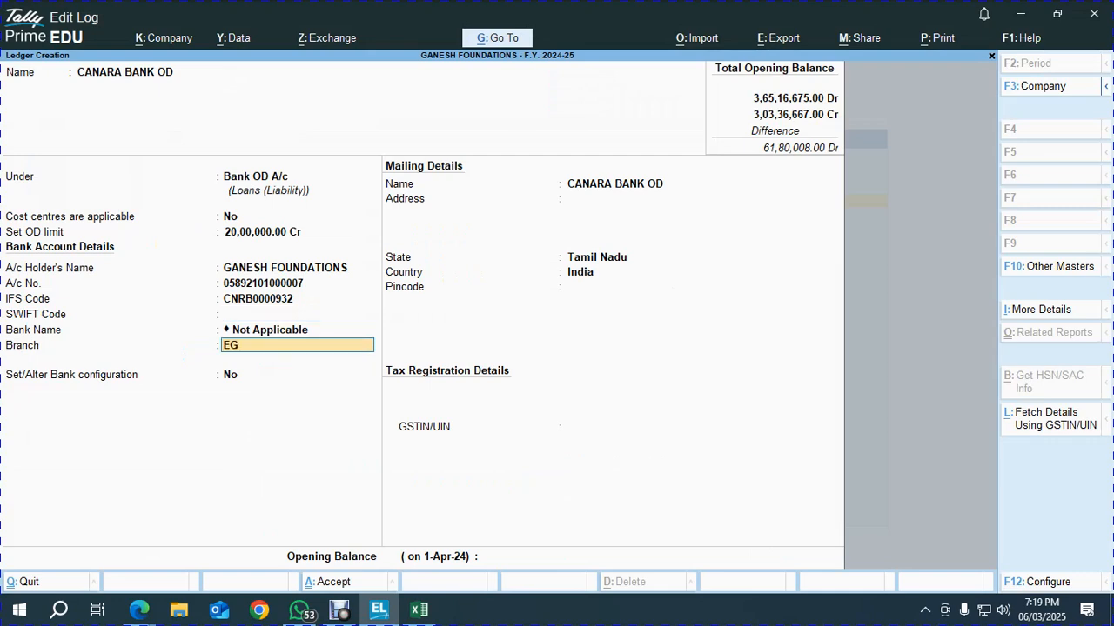
key(Return)
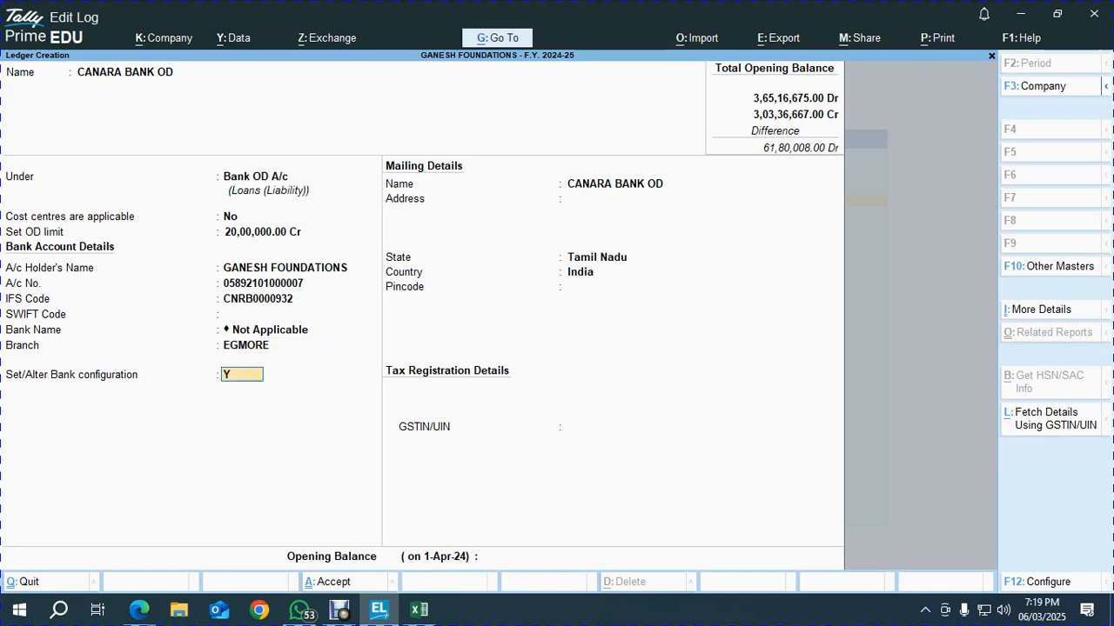
key(Return)
Enable the cheque book with range 105201 to 105300 and accept the bank configuration
text(y)
key(Return)
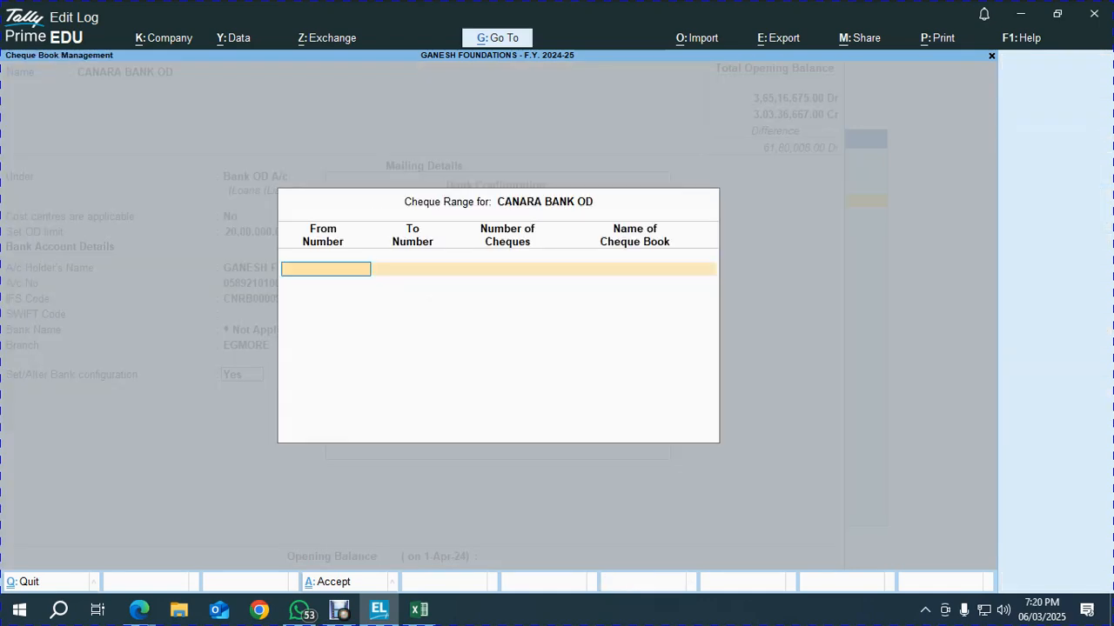
key(alt+Tab)
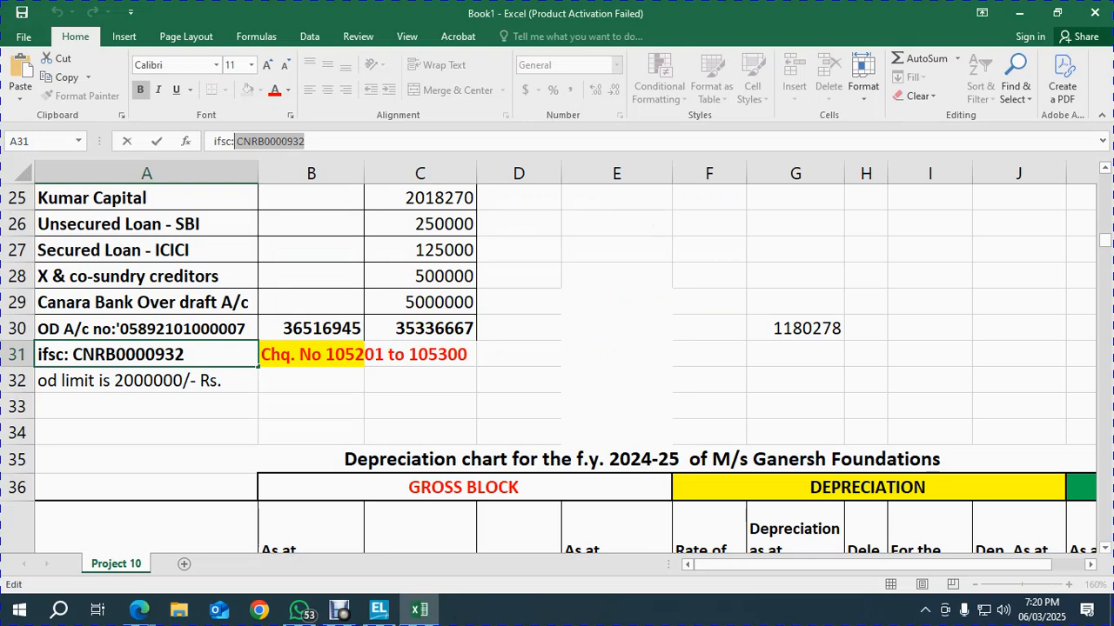
click(311, 355)
key(alt+Tab)
text(105201)
key(Return)
text(1053)
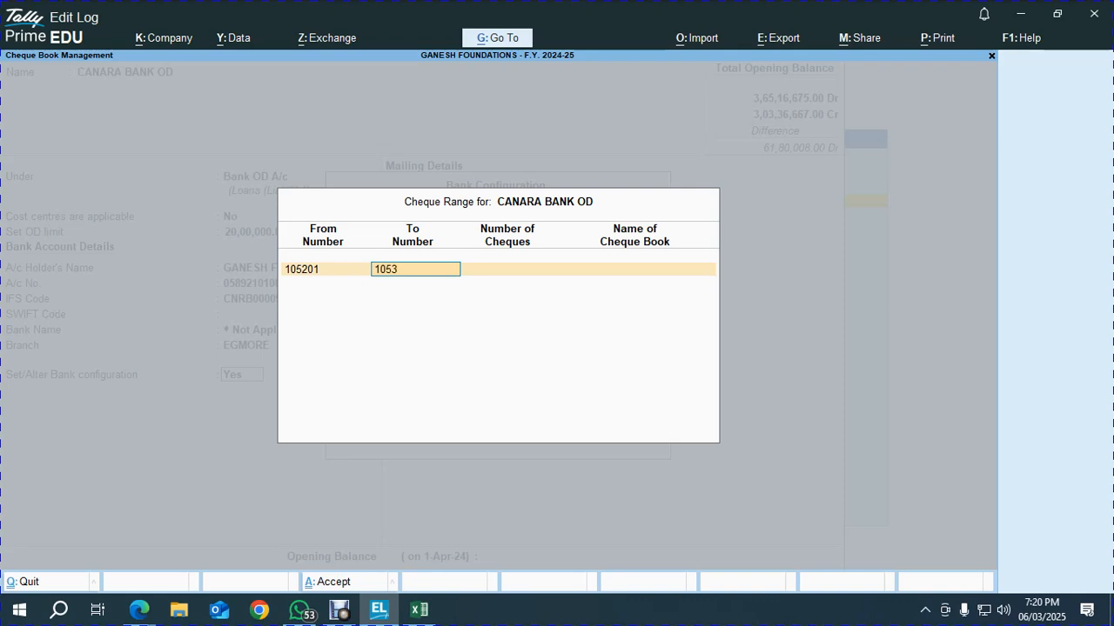
key(Return)
key(Return)
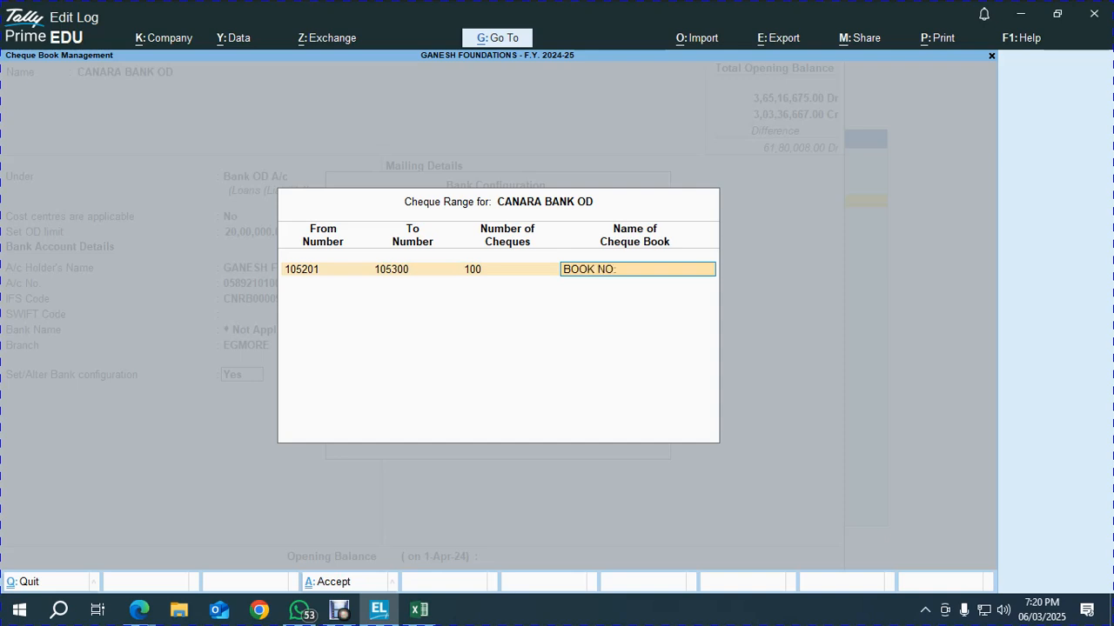
key(Return)
key(Return)
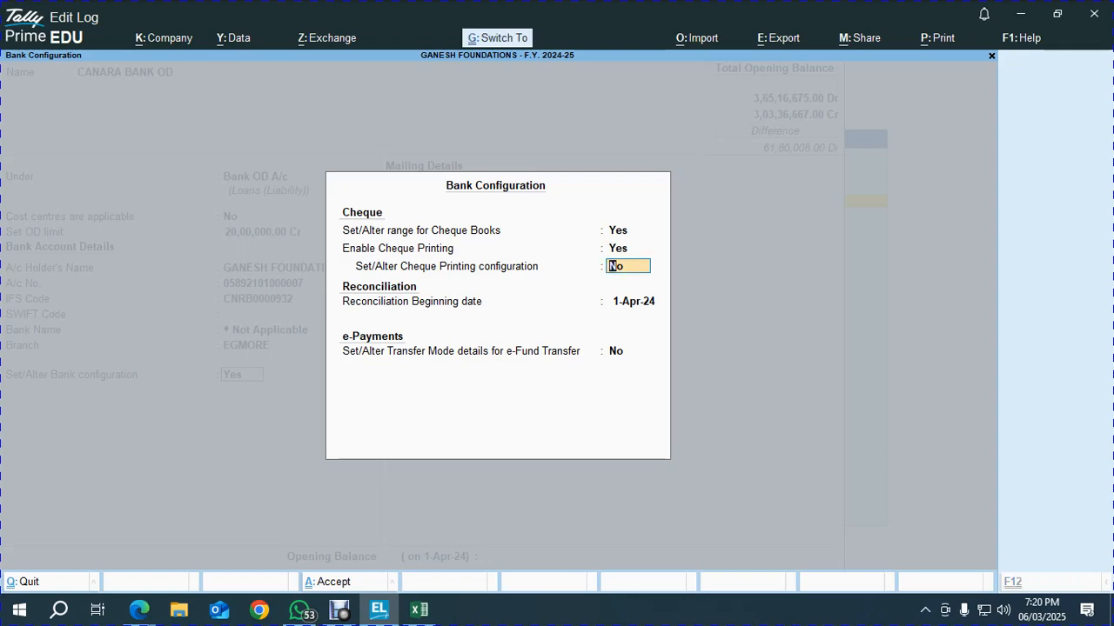
key(ctrl+a)
key(Return)
key(Return)
key(Return)
key(Return)
key(Return)
key(Return)
key(Return)
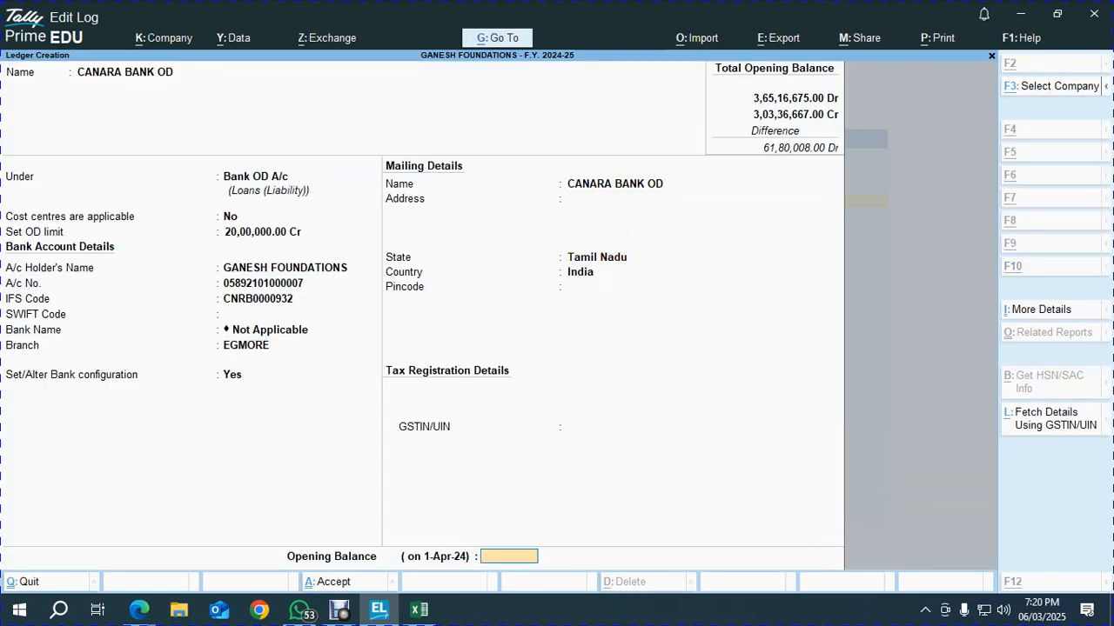
Paste the 5000000 Excel balance as the Cr opening balance and save CANARA BANK OD
key(alt+Tab)
key(Right)
key(Up)
key(Up)
key(ctrl+c)
key(alt+Tab)
key(ctrl+alt+v)
key(Return)
key(Return)
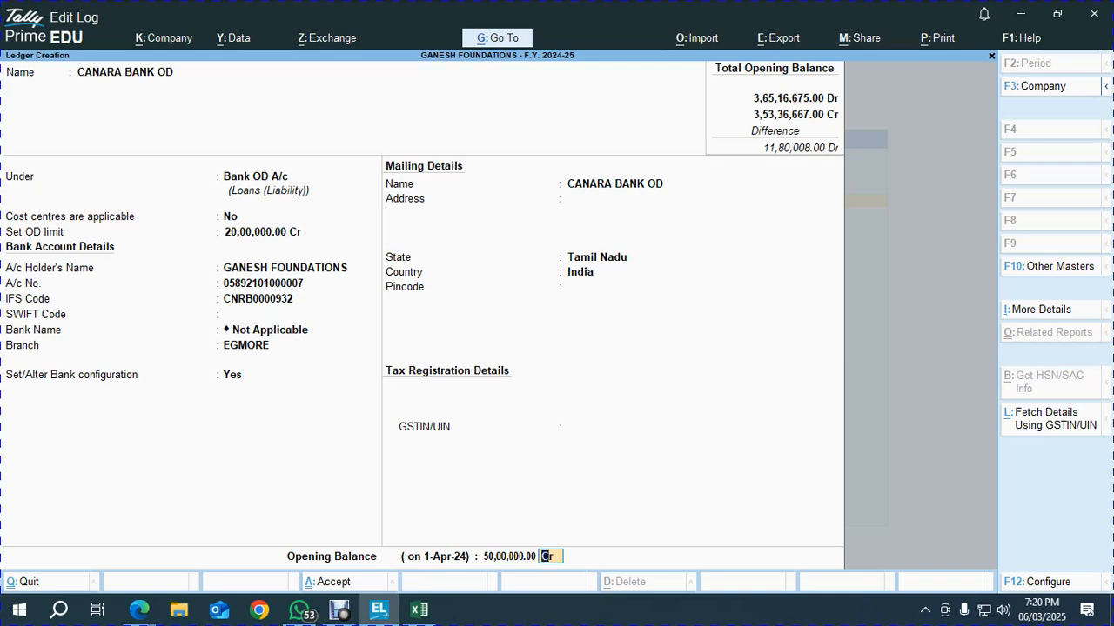
key(Return)
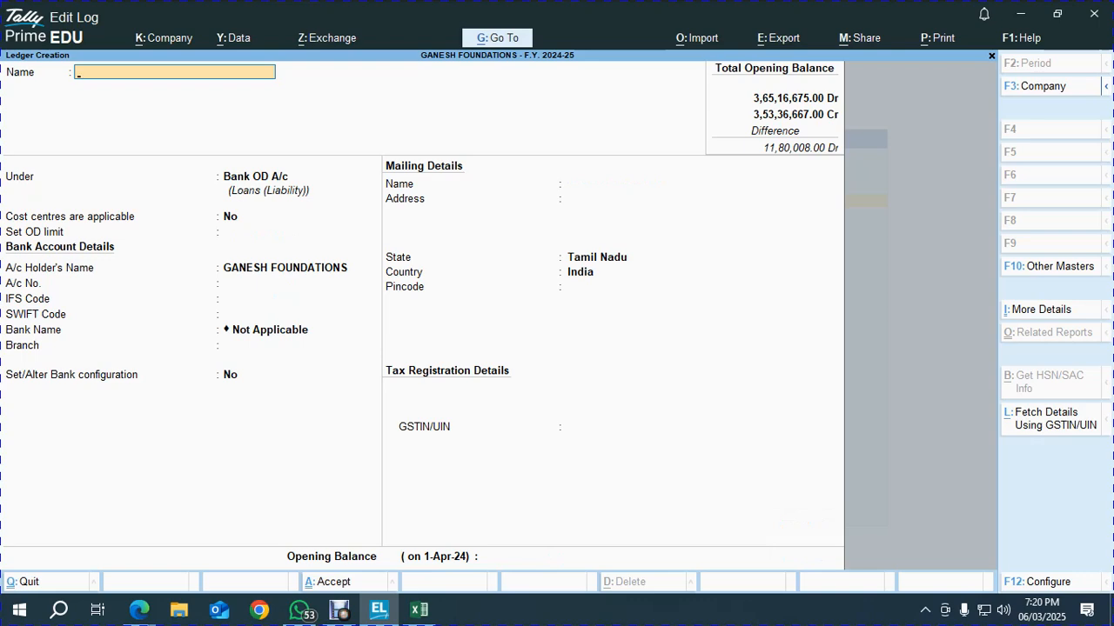
Leave Tally's ledger creation and add the difference formula =B30-C30 in Excel cell D30
key(Escape)
key(Escape)
key(alt+Tab)
key(Up)
key(Up)
key(Up)
key(Up)
key(Up)
key(Up)
key(Down)
key(Down)
key(Down)
key(Down)
key(Down)
key(Down)
key(Down)
key(Right)
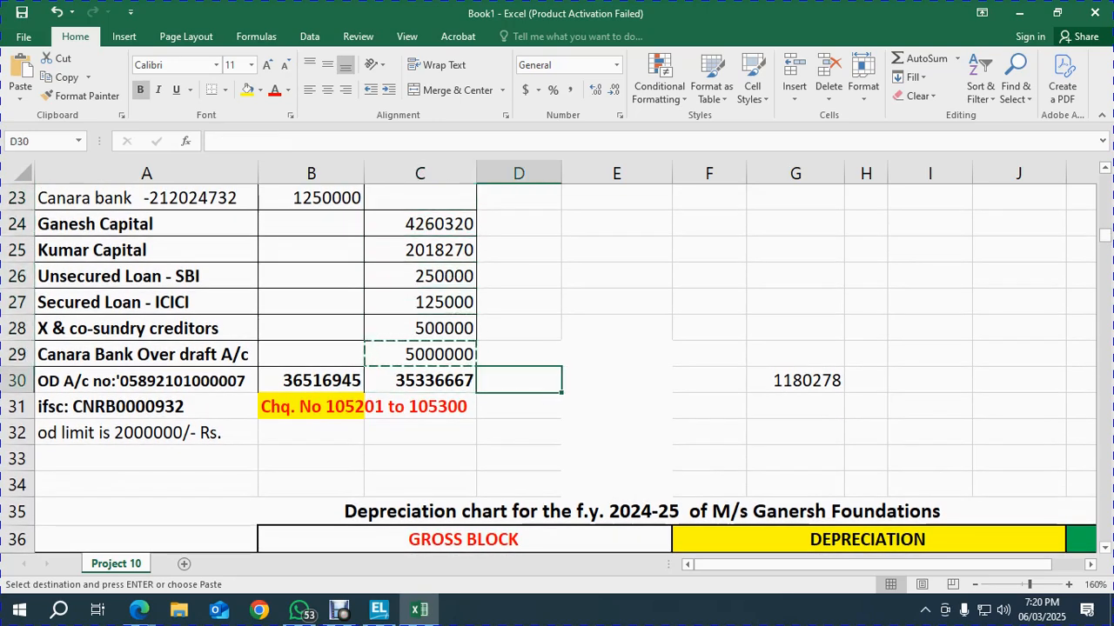
text(=)
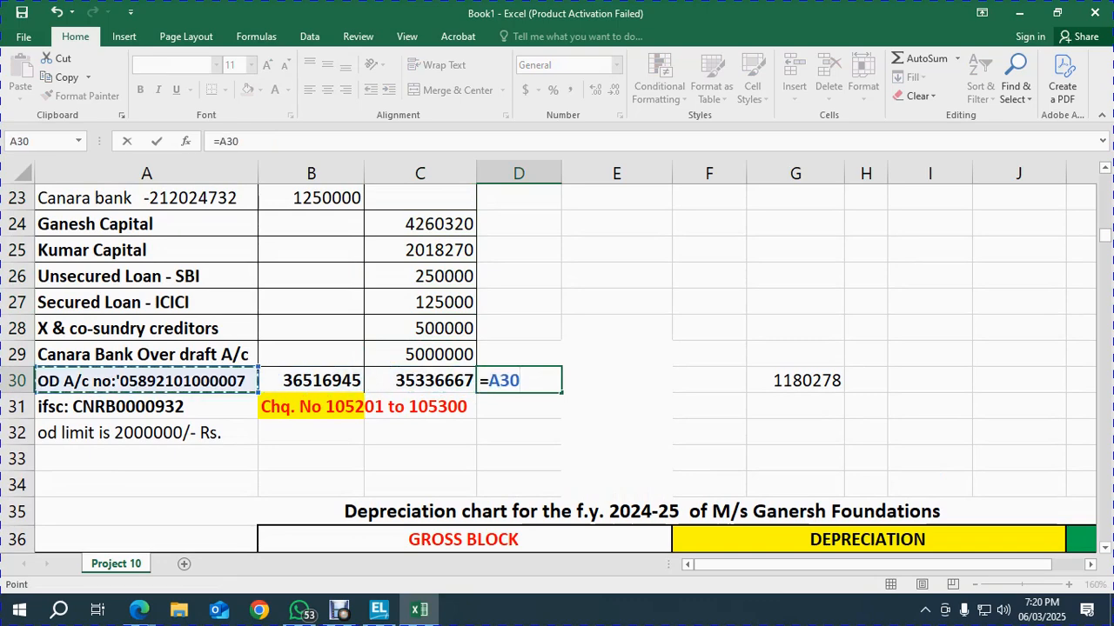
click(306, 381)
text(-)
click(370, 380)
key(Return)
Change Kumar Capital in C25 to 3198548, copy it, and bring up Save As
key(Up)
key(Up)
key(Up)
key(Up)
key(Up)
key(Up)
key(Up)
key(Up)
key(Left)
key(Down)
key(Down)
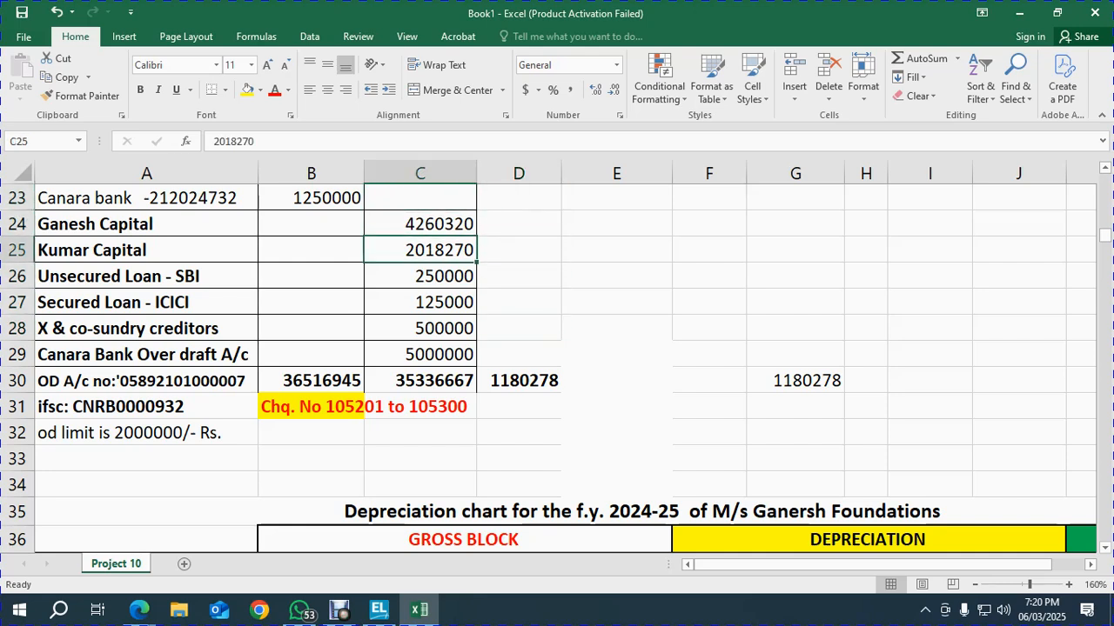
key(Delete)
text(3)
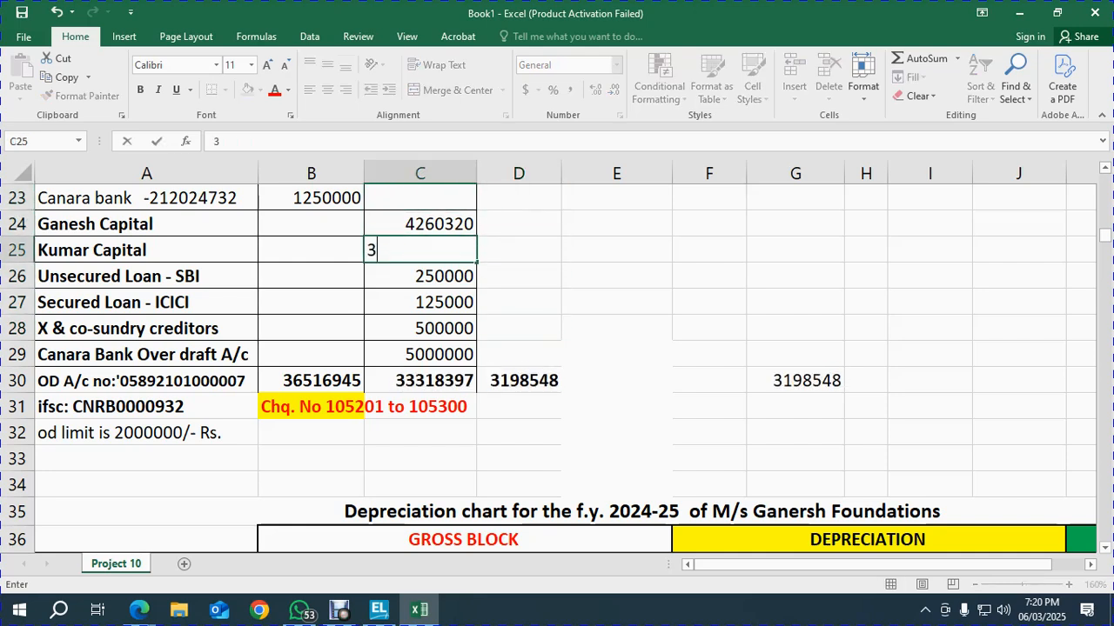
text(198548)
key(Return)
key(Up)
key(ctrl+c)
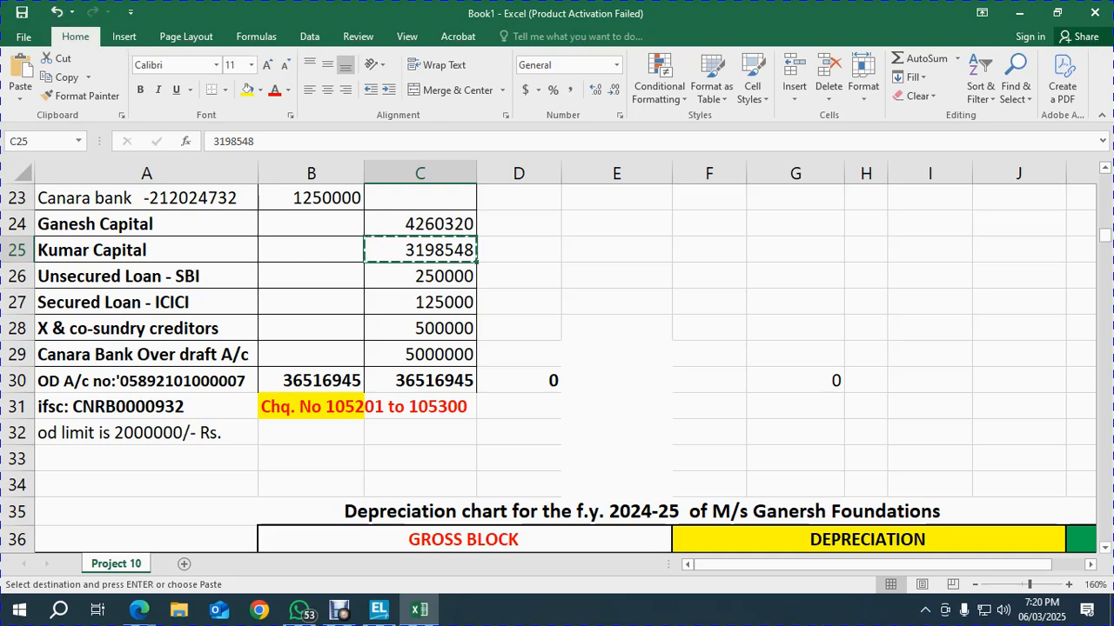
key(ctrl+s)
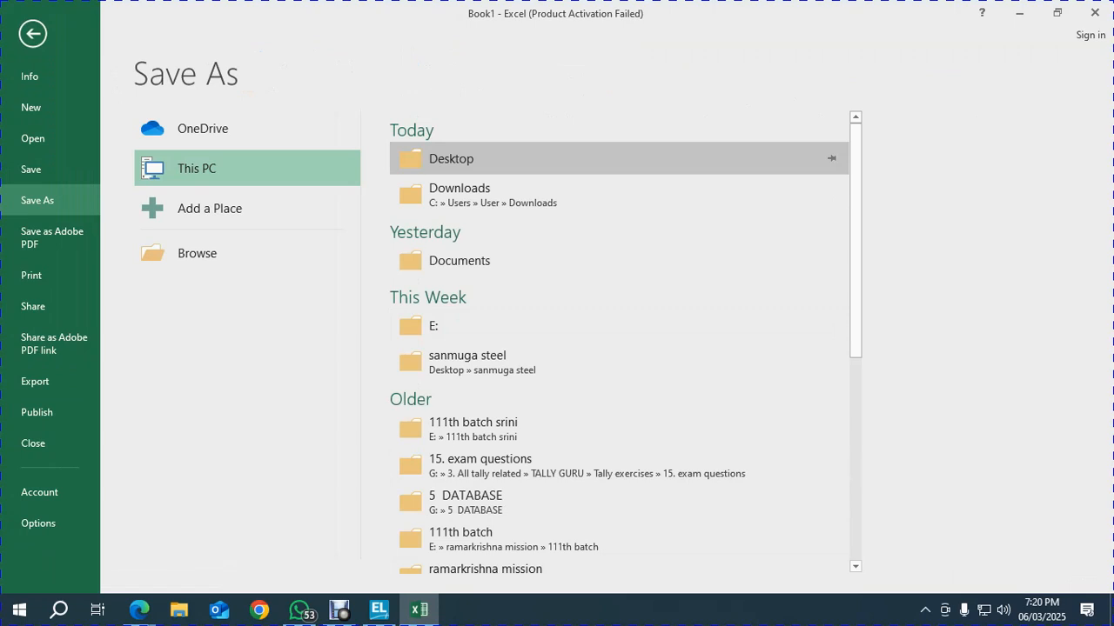
Save the workbook on this PC's Desktop under the name GANESH FOUNDATION
click(451, 158)
text(GANESH FOUNDATIONS)
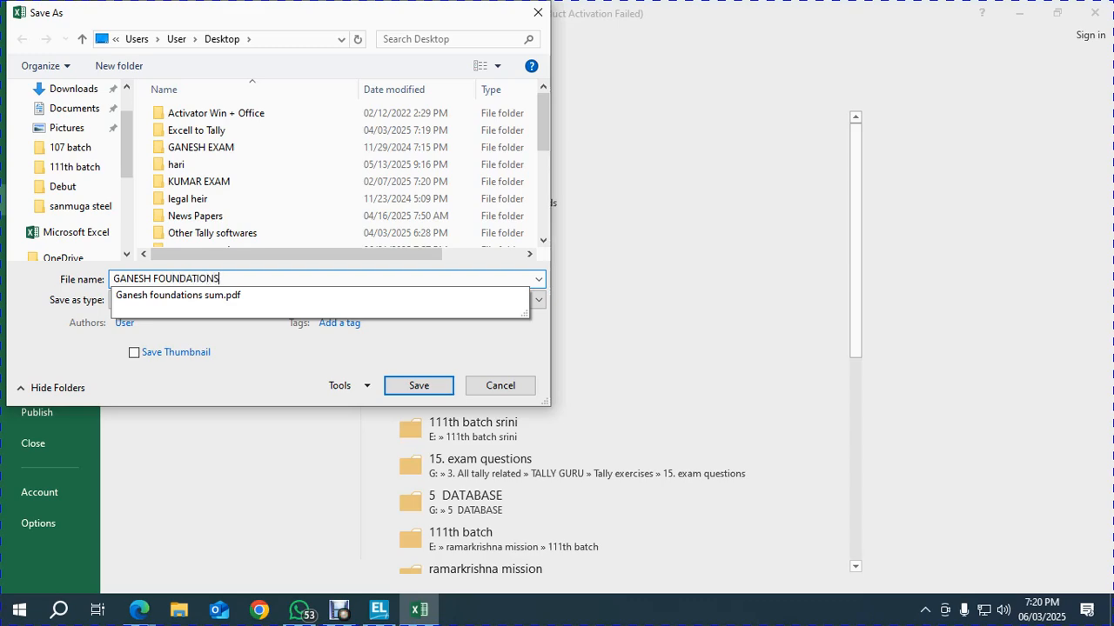
key(Return)
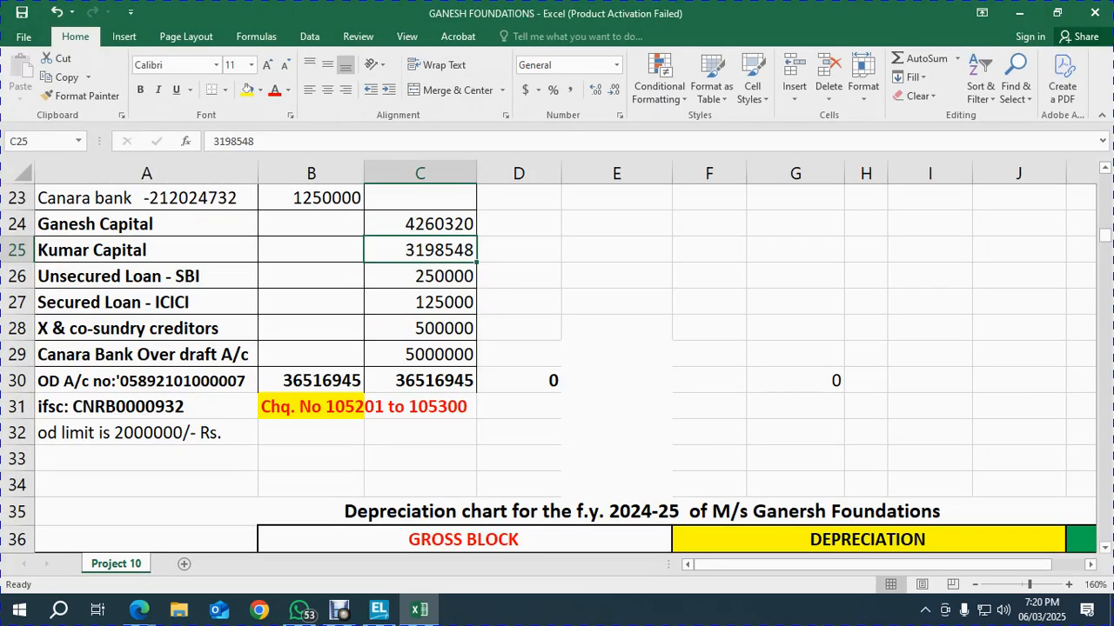
click(519, 354)
click(518, 406)
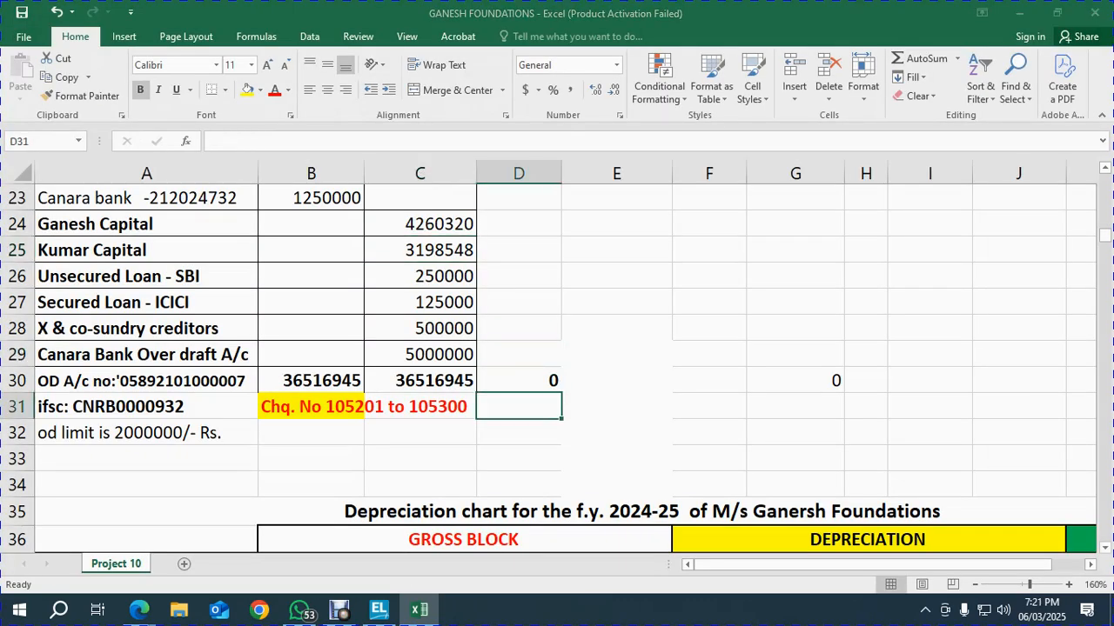
key(alt+Tab)
key(alt+Tab)
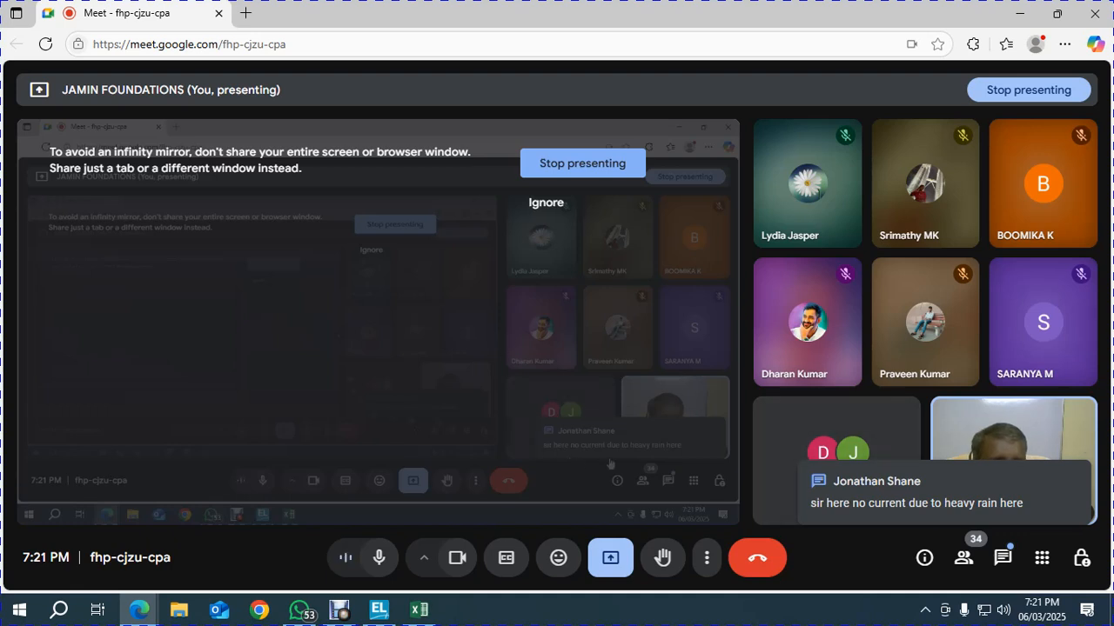
click(1002, 556)
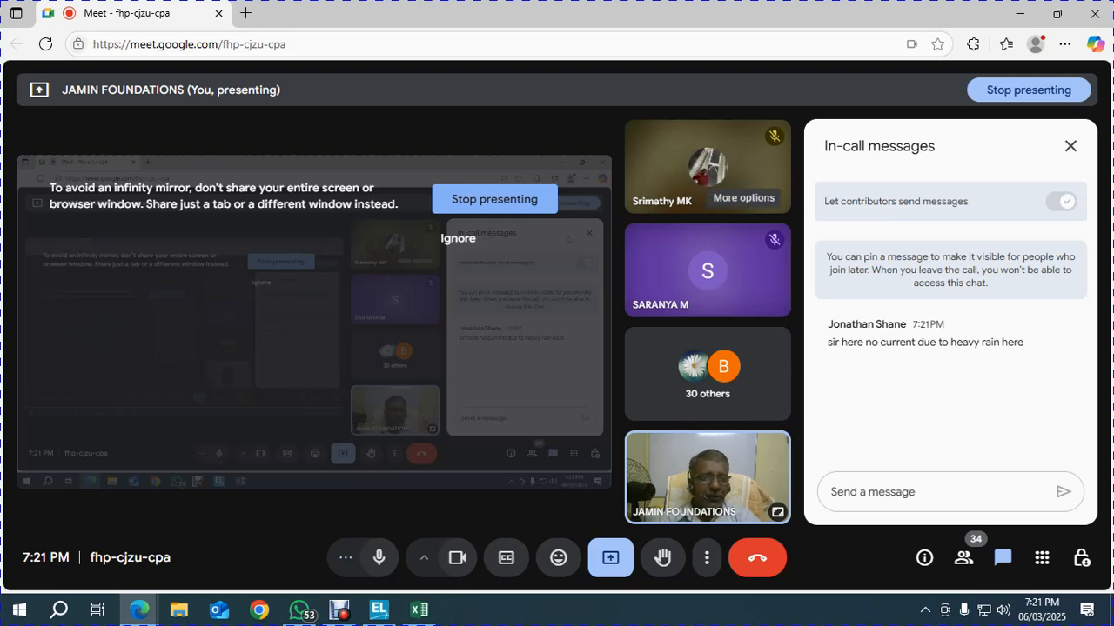
click(1070, 146)
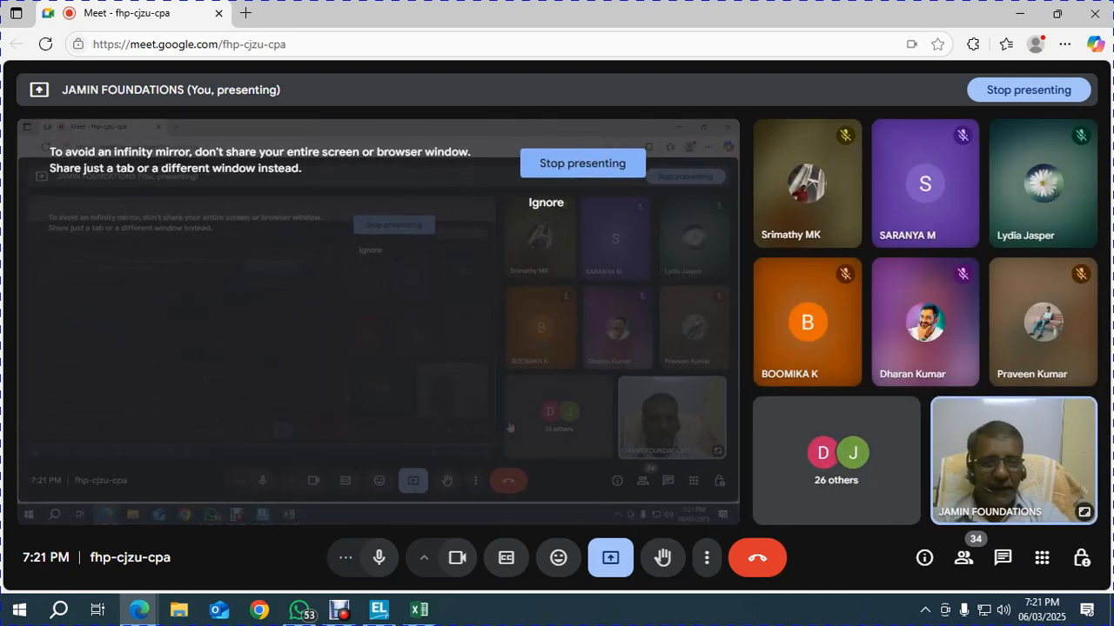
key(alt+Tab)
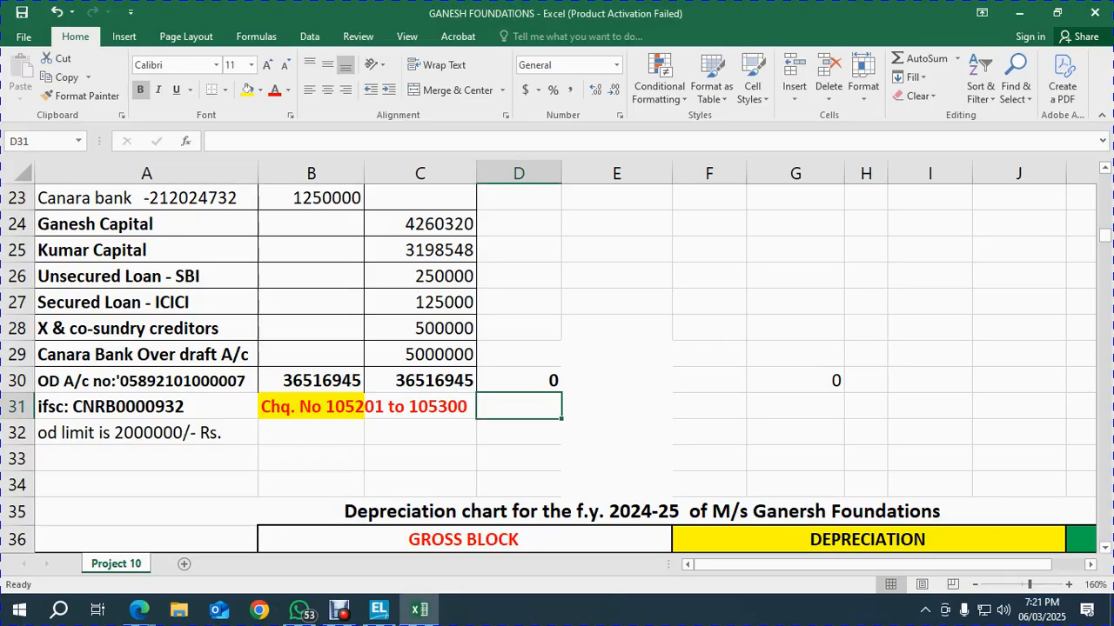
Check the C30 credit total and copy Kumar Capital's 3198548 from C25
click(519, 433)
click(419, 380)
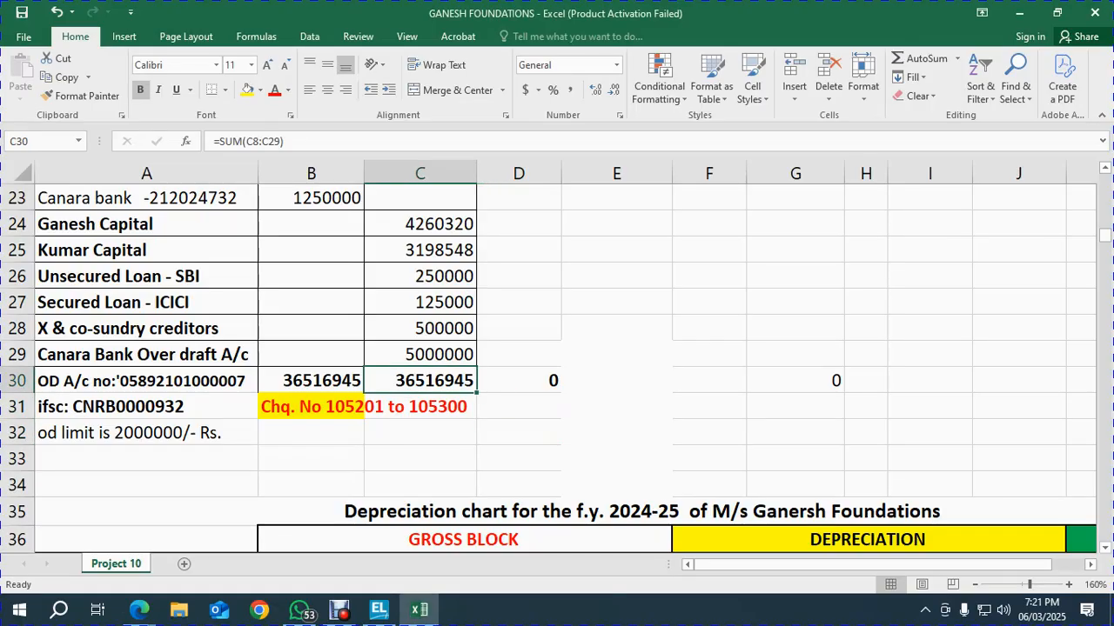
scroll(557, 365, up, 3)
scroll(557, 366, down, 3)
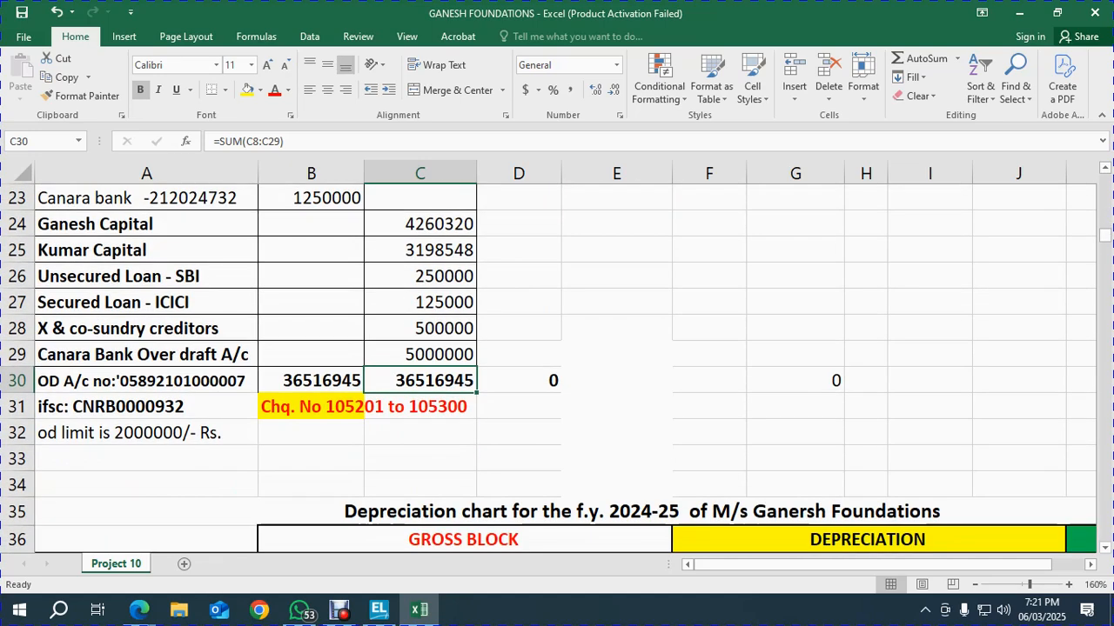
click(419, 250)
key(ctrl+c)
In Tally, open the KUMAR CAPITAL ledger for alteration
key(alt+Tab)
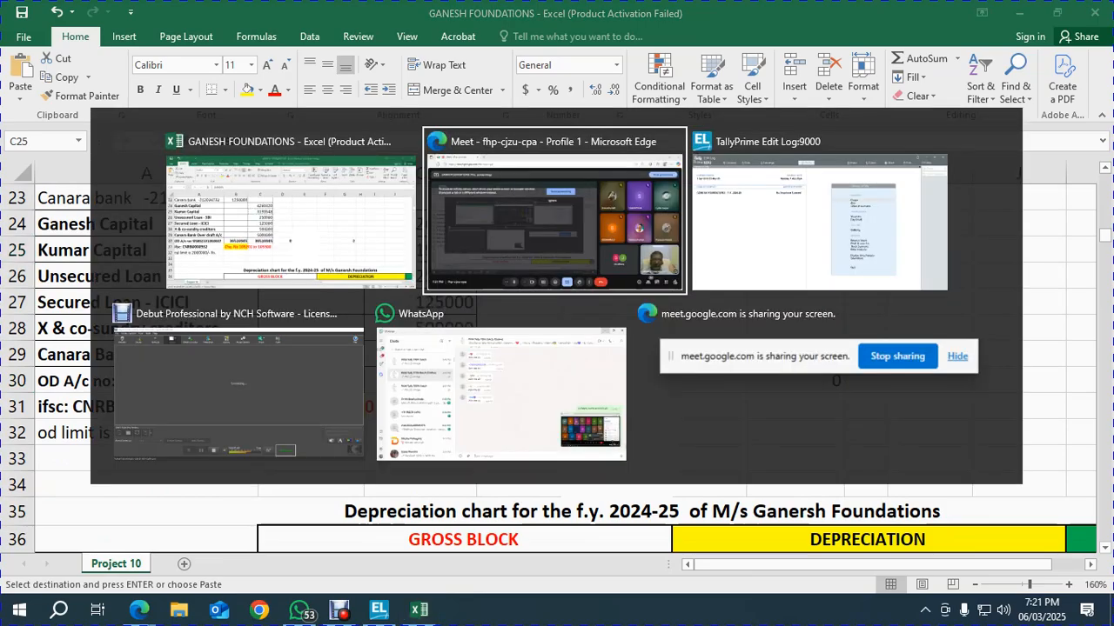
key(alt+Tab)
key(alt+Tab)
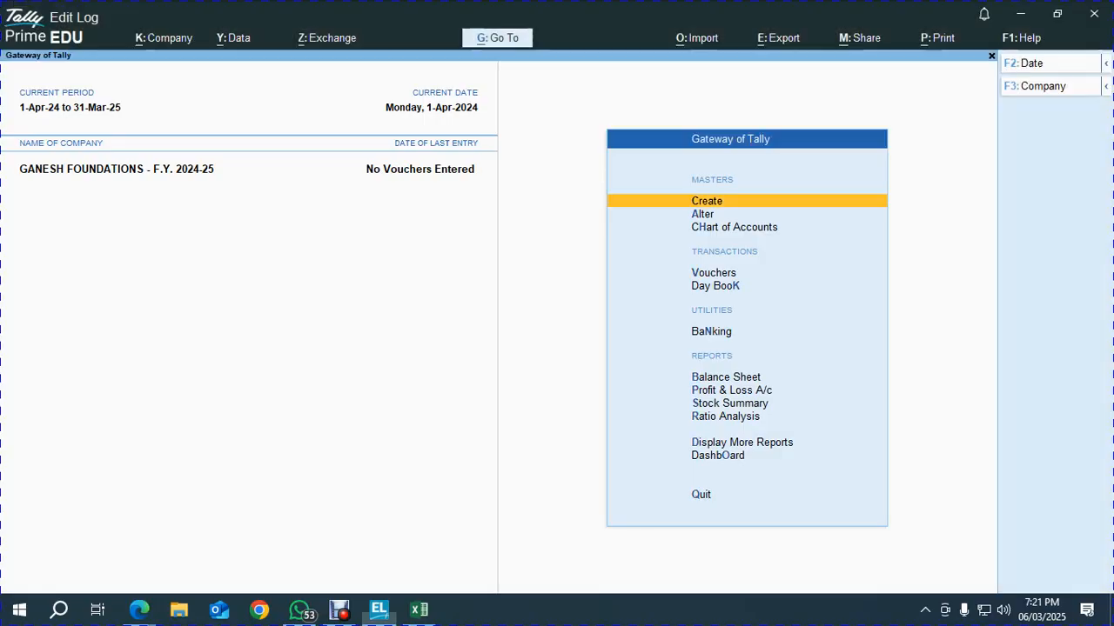
key(Down)
key(Return)
key(Down)
key(Return)
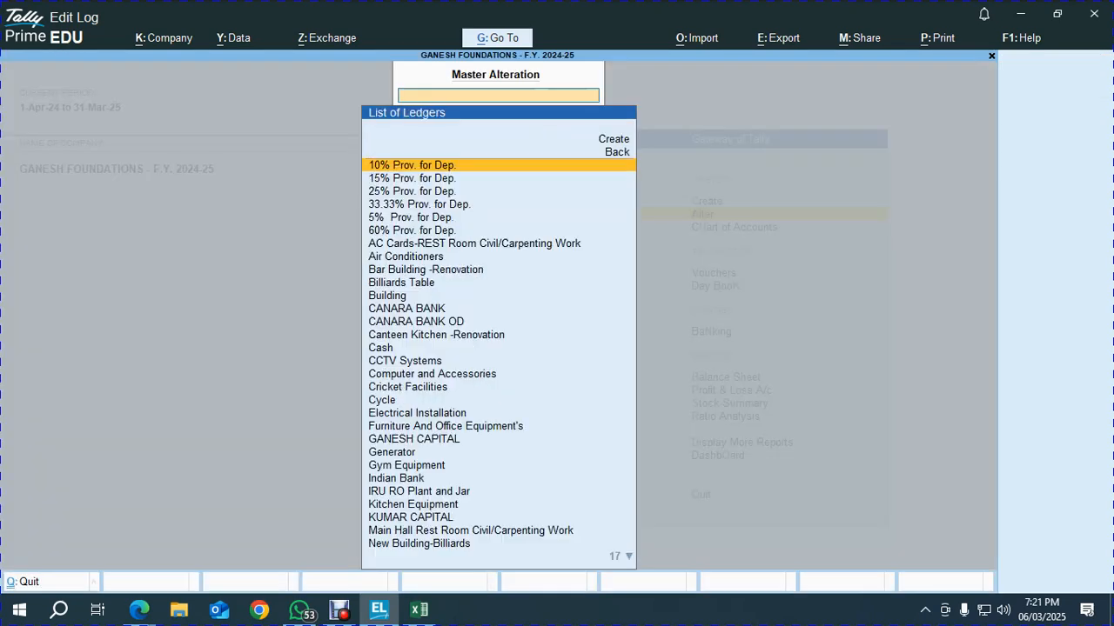
text(KUM)
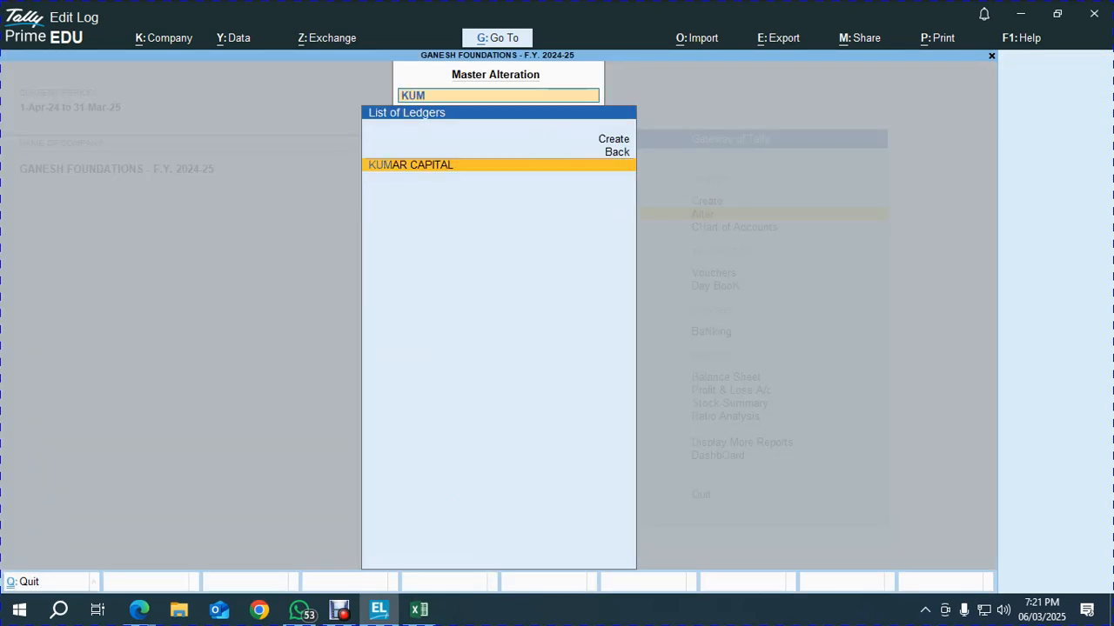
key(Return)
Set its opening balance to 3198548 Cr, save it, and recheck Excel's C30 total
click(509, 556)
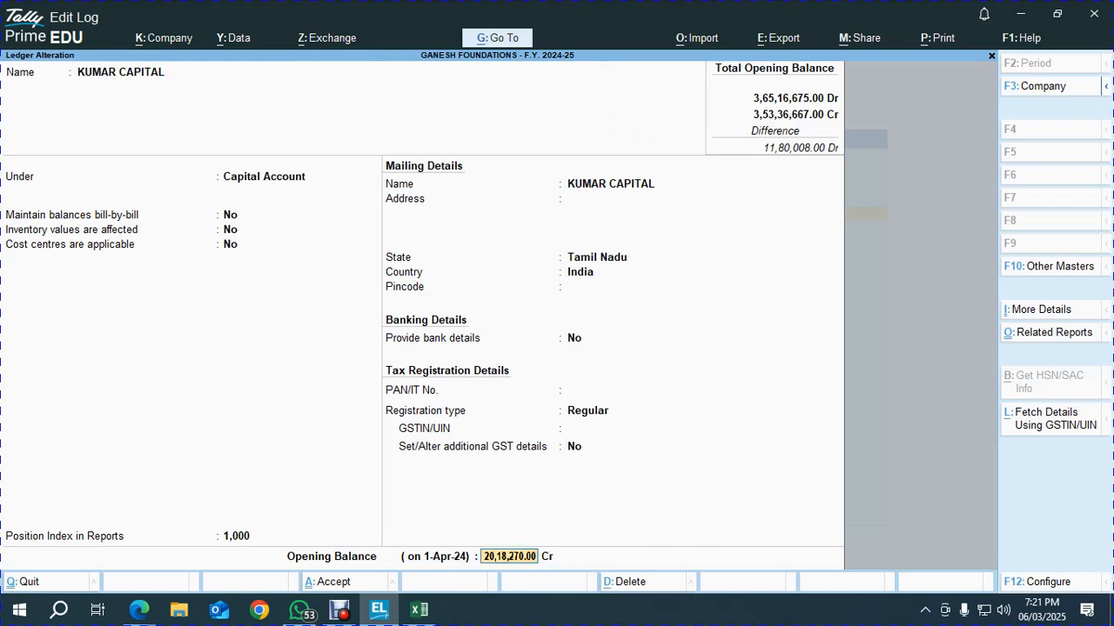
text(3198548)
key(Return)
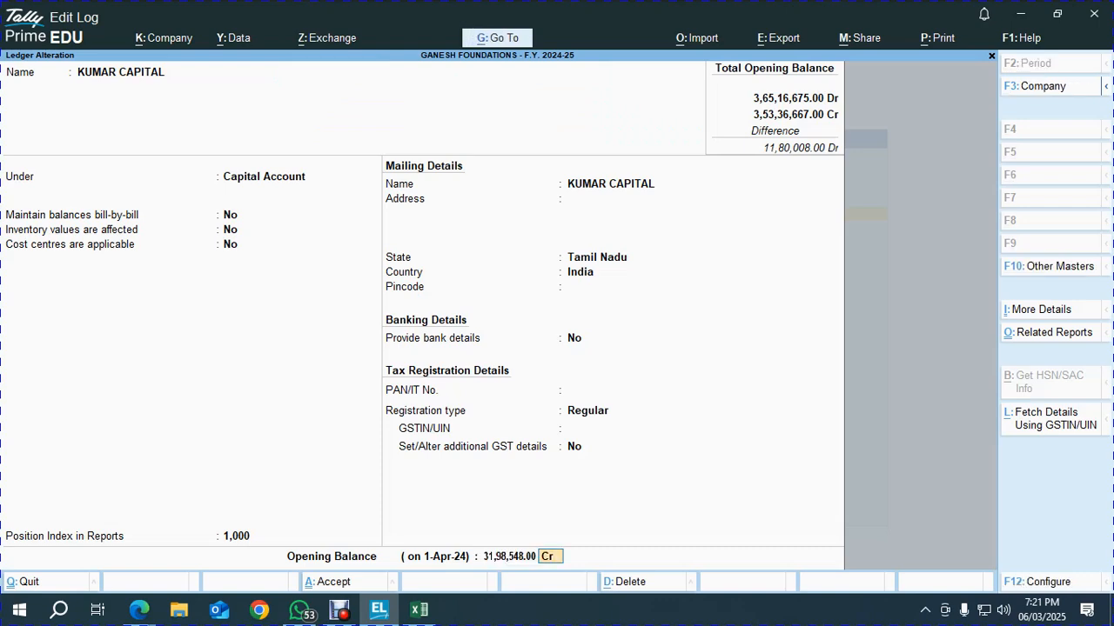
key(Return)
key(Return)
key(Return)
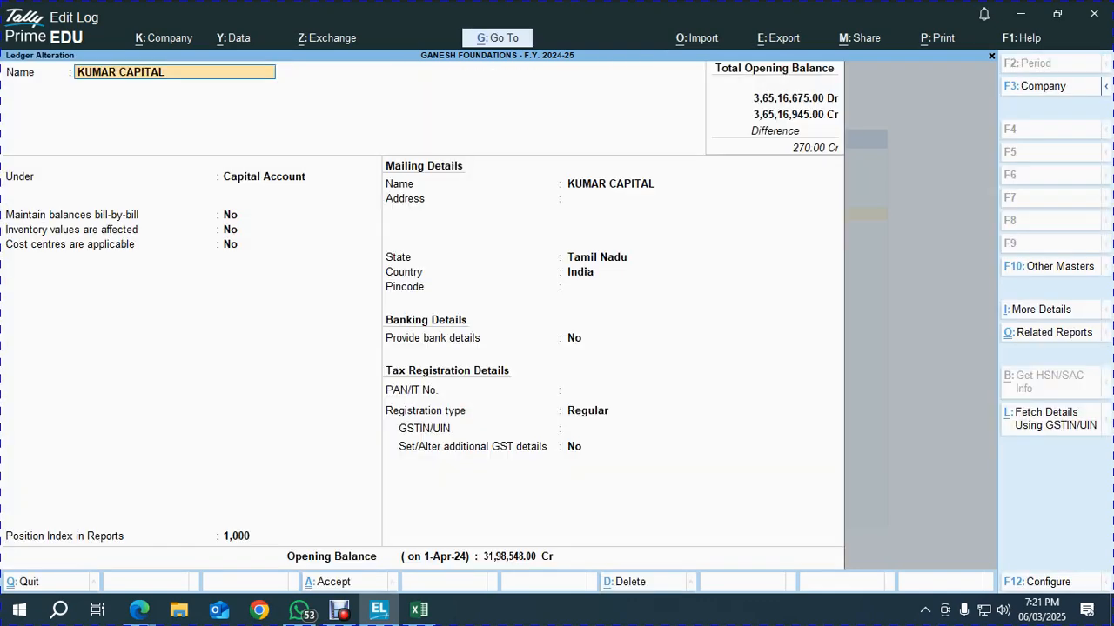
key(Escape)
key(Return)
key(Escape)
key(Escape)
key(alt+Tab)
key(alt+Tab)
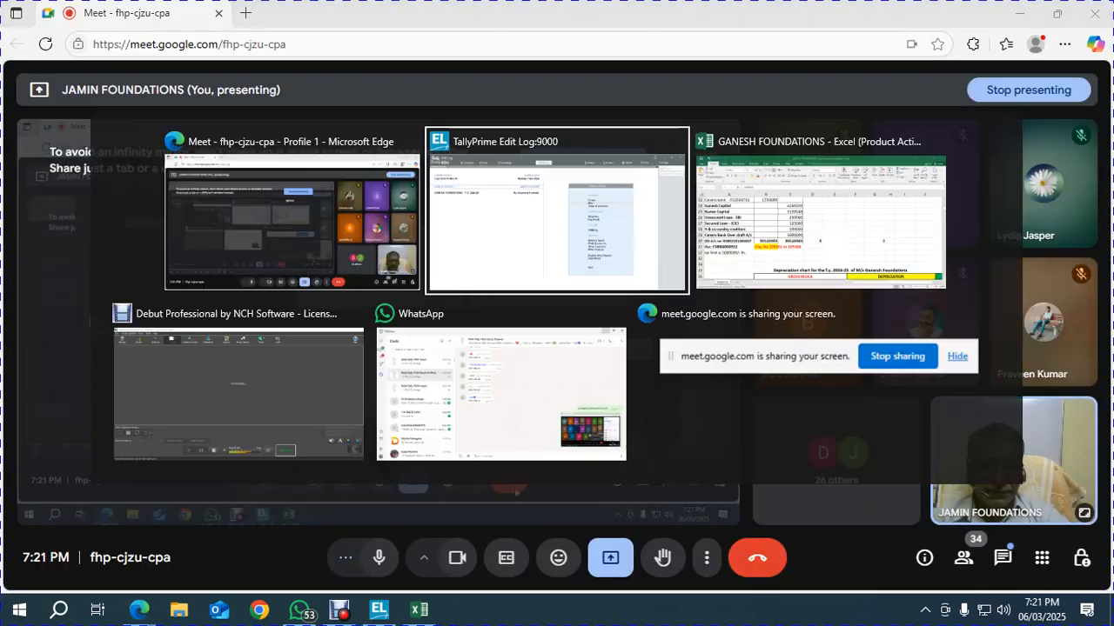
key(alt+Tab)
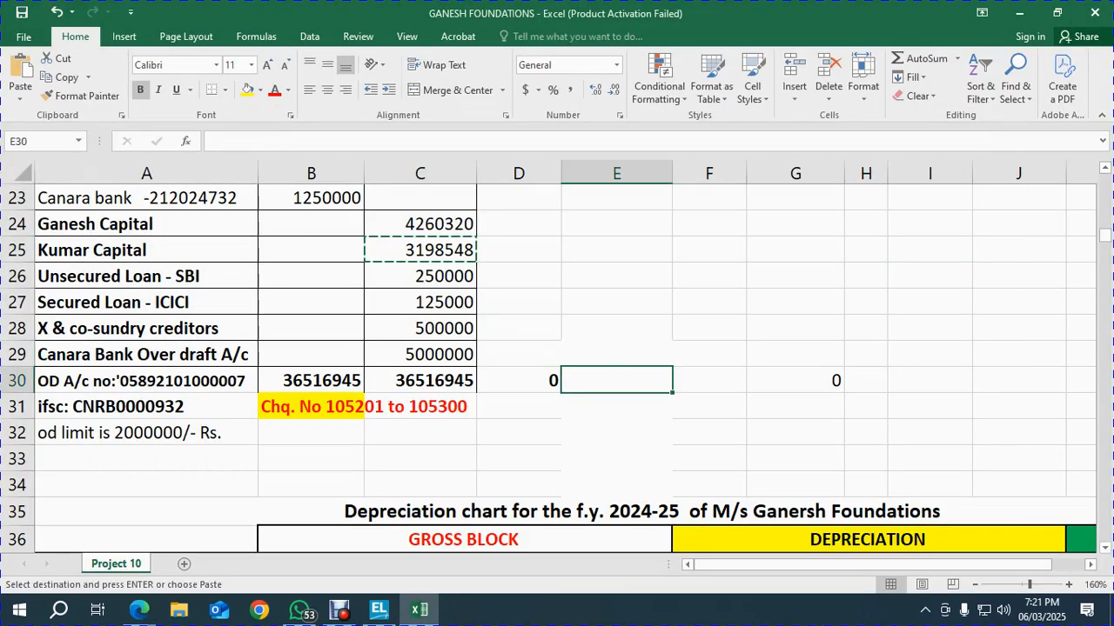
click(420, 380)
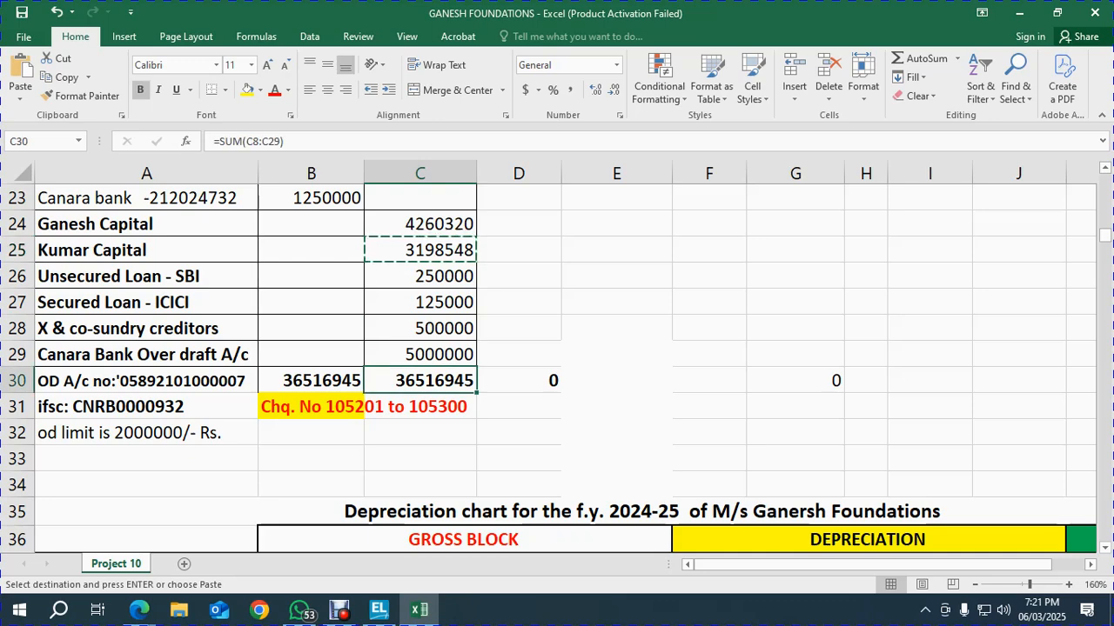
Review the Tally Balance Sheet's asset blocks and KUMAR CAPITAL's monthly summary
mouse_move(378, 611)
click(378, 531)
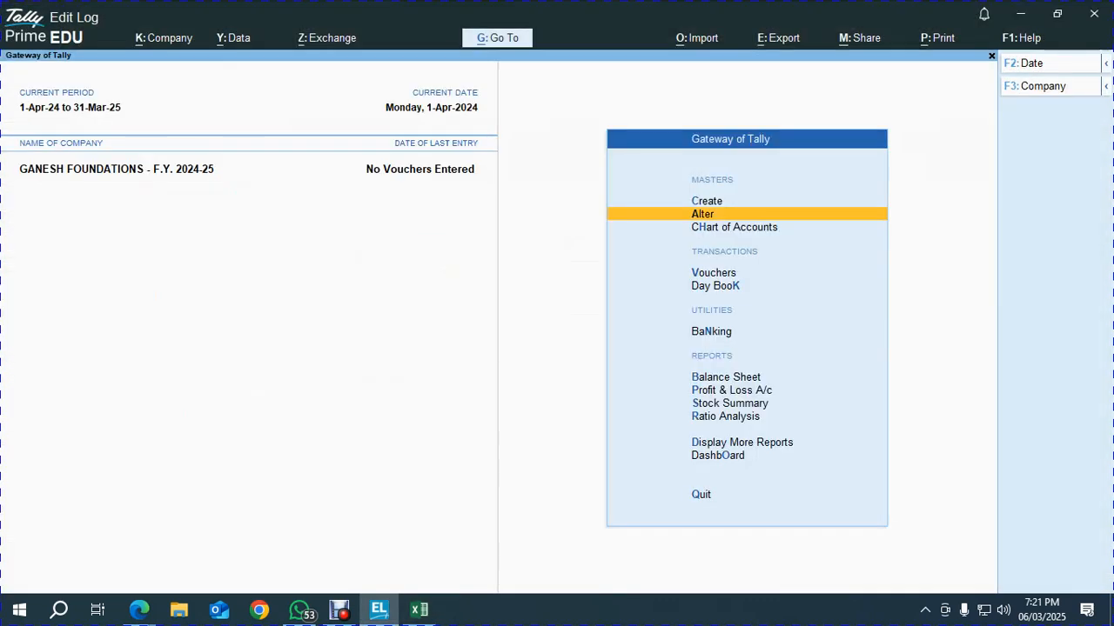
key(b)
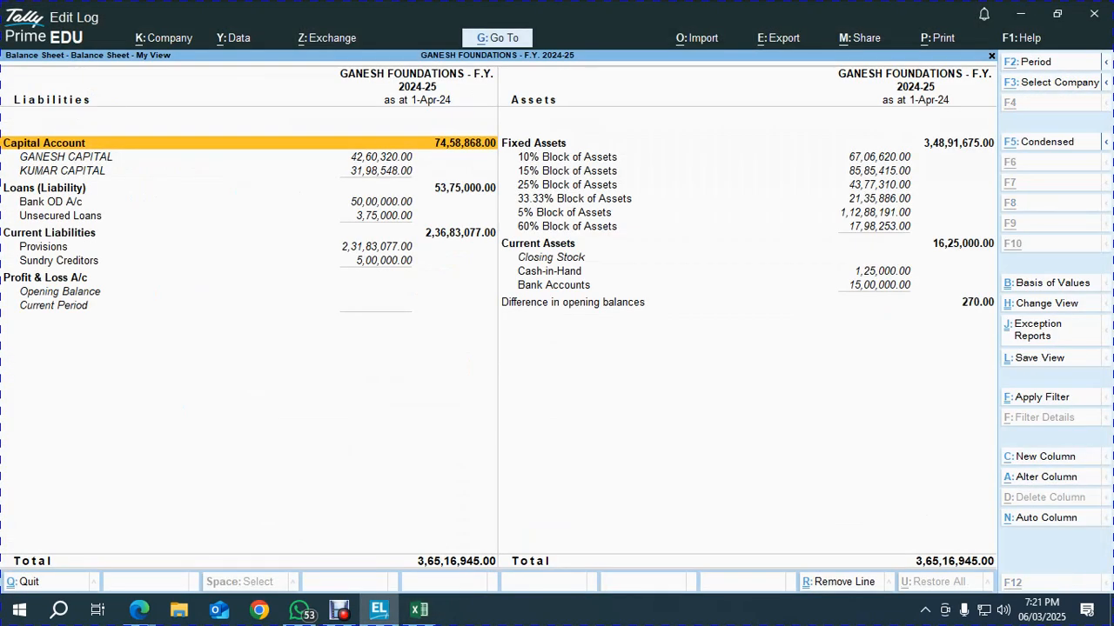
key(Right)
key(Down)
key(Down)
key(Down)
key(Up)
key(Down)
key(Down)
key(Down)
key(Down)
key(Left)
key(Up)
key(Up)
key(Up)
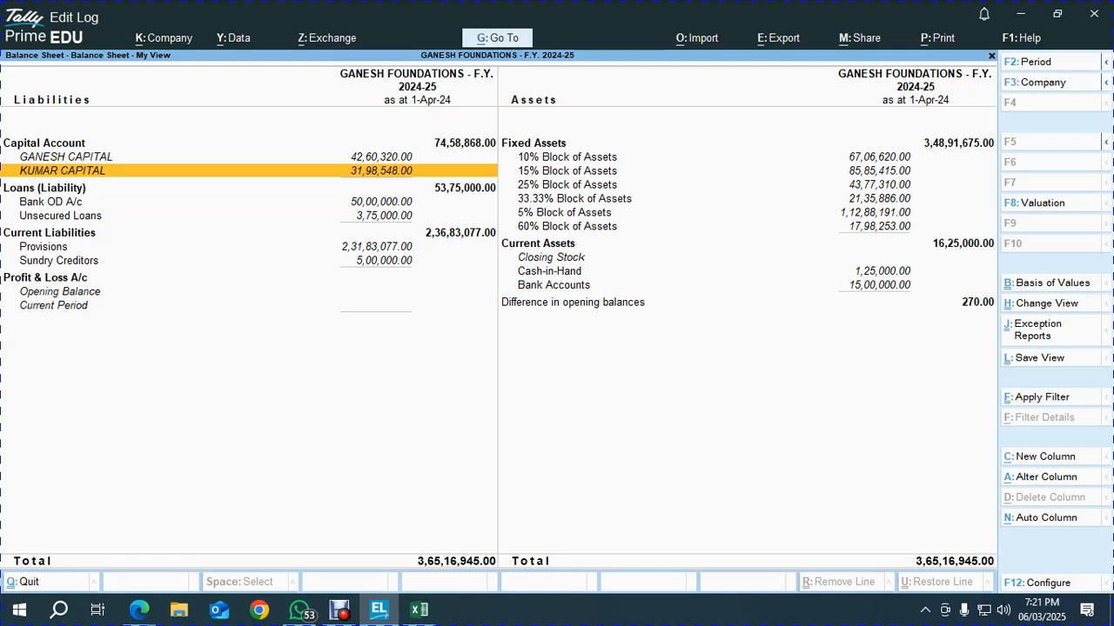
key(Return)
key(Escape)
Reduce KUMAR CAPITAL's opening balance by 270 to 31,98,278 Cr and save the ledger
key(ctrl+Return)
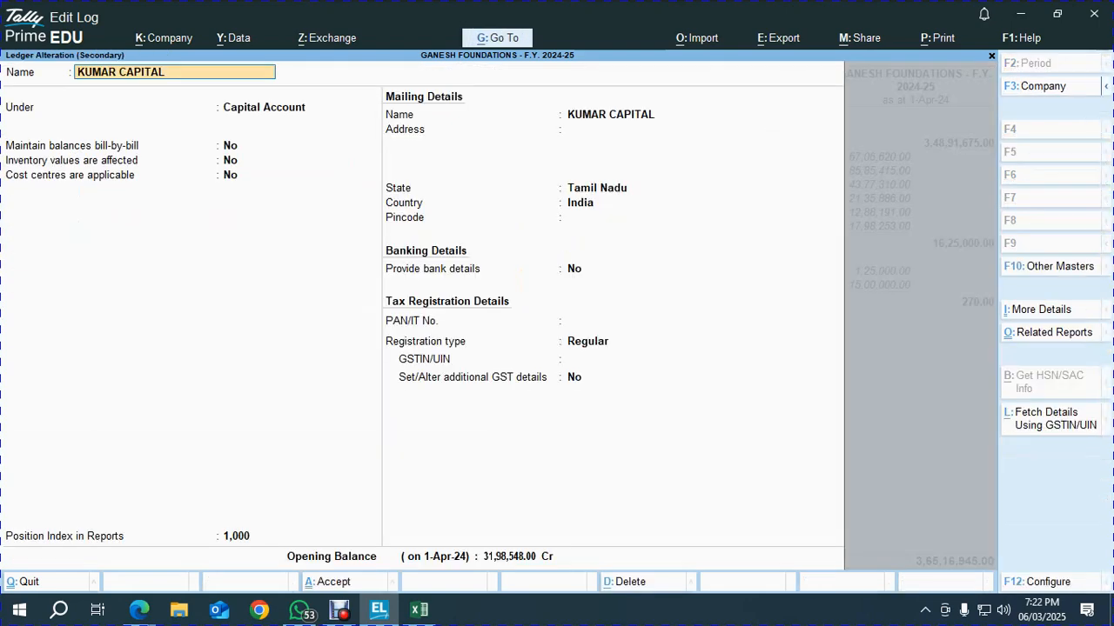
key(ctrl+Down)
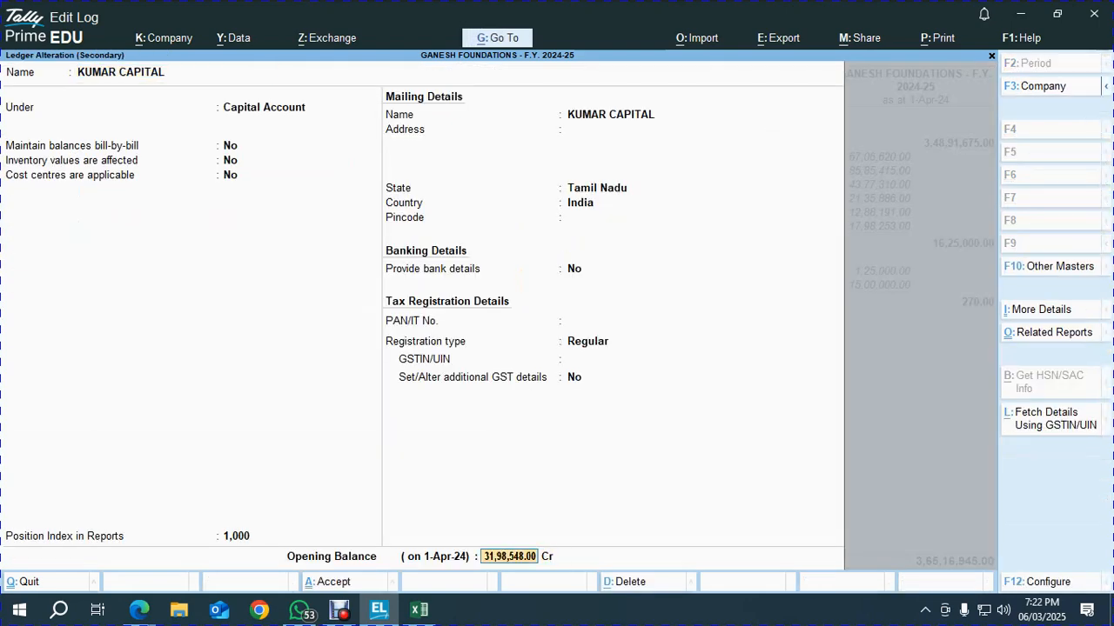
key(ctrl+n)
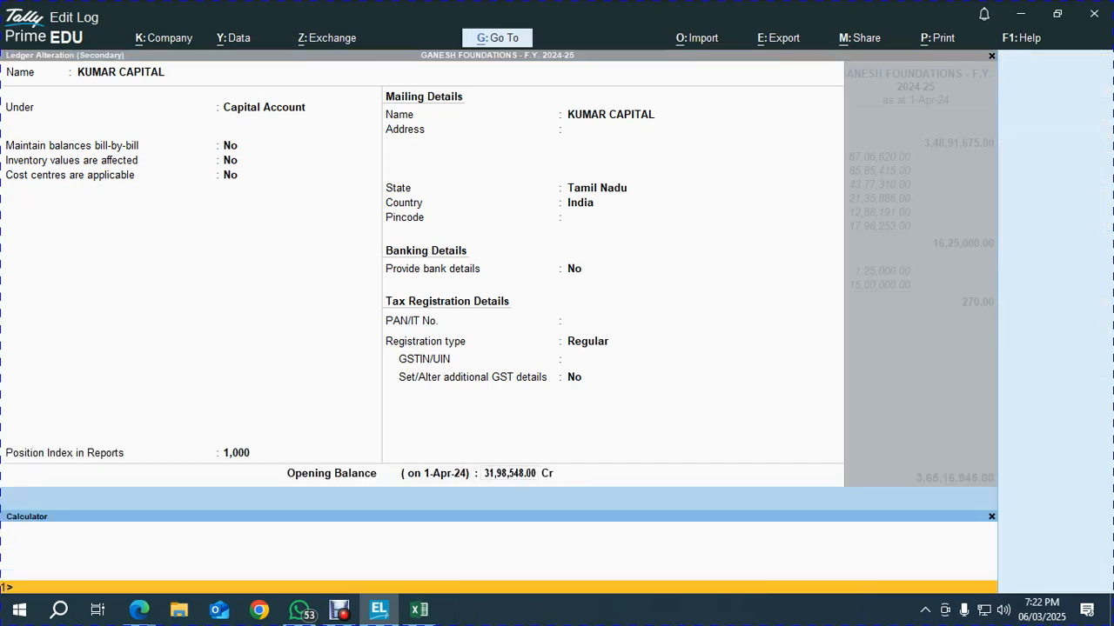
key(ctrl+alt+v)
key(Return)
key(Return)
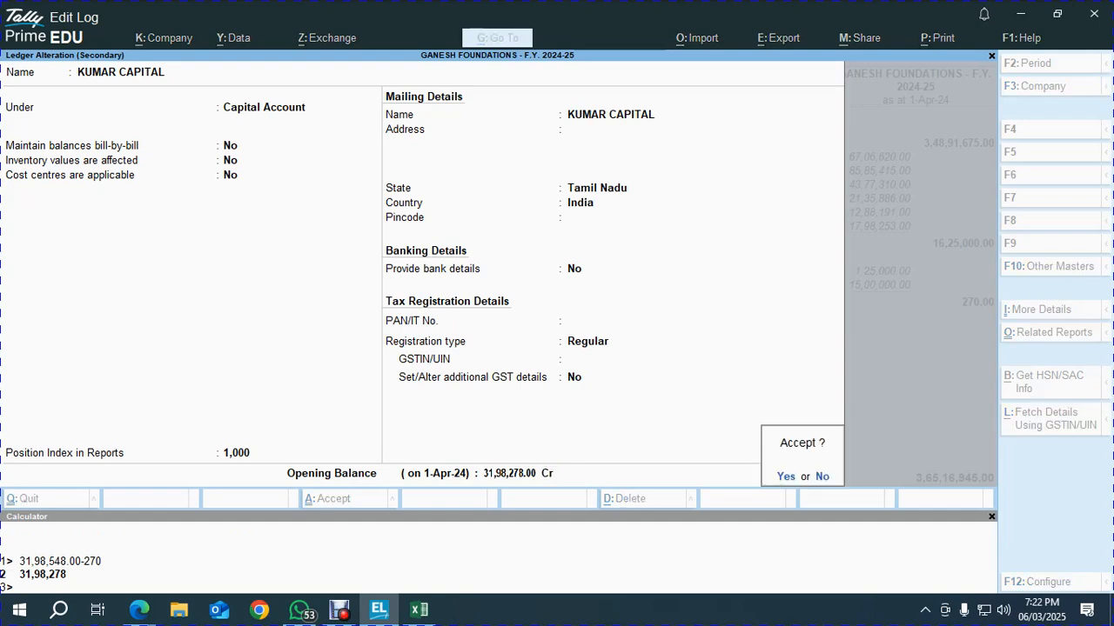
key(Return)
key(Down)
key(Down)
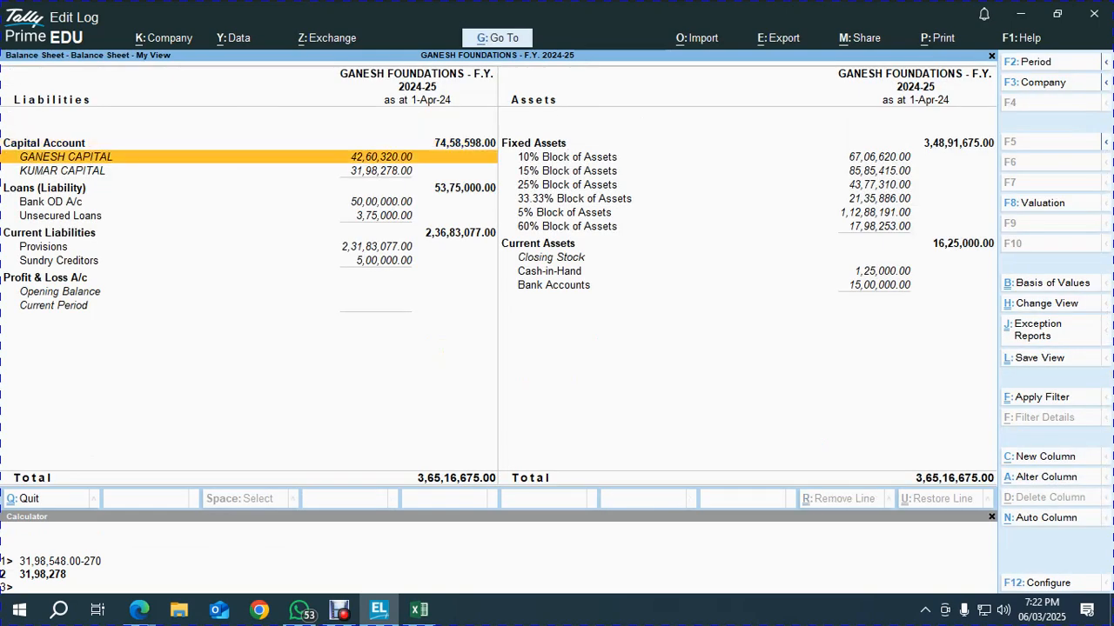
Try Kumar Capital as 3198278 in Excel cell C25
key(alt+Tab)
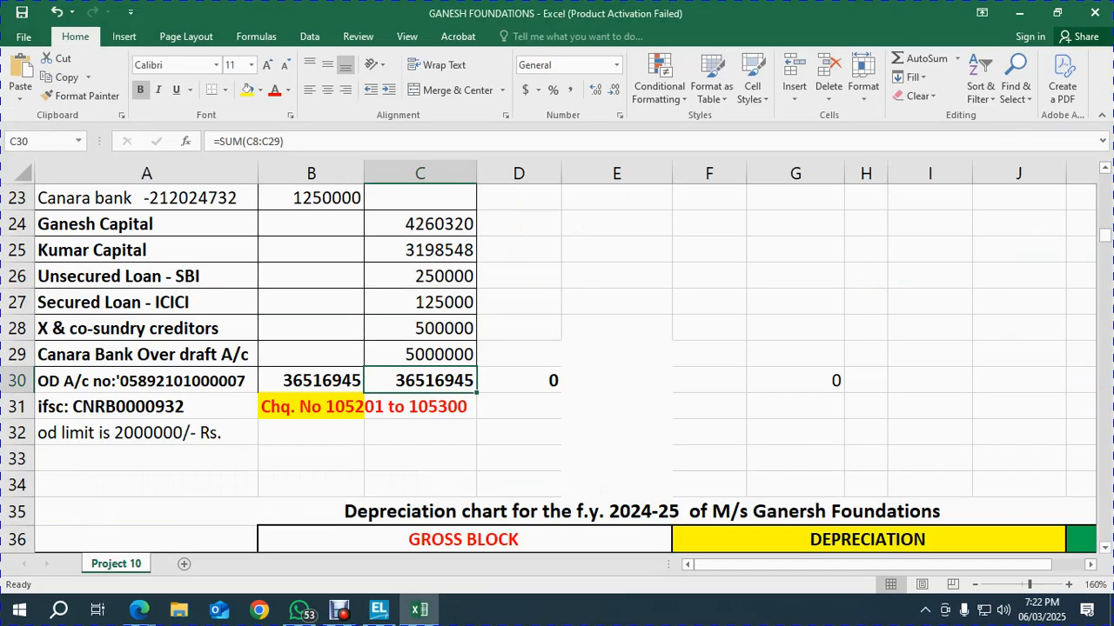
key(Up)
key(Up)
key(Up)
key(Up)
key(Up)
key(Up)
key(Up)
key(Up)
key(Up)
key(Up)
key(Up)
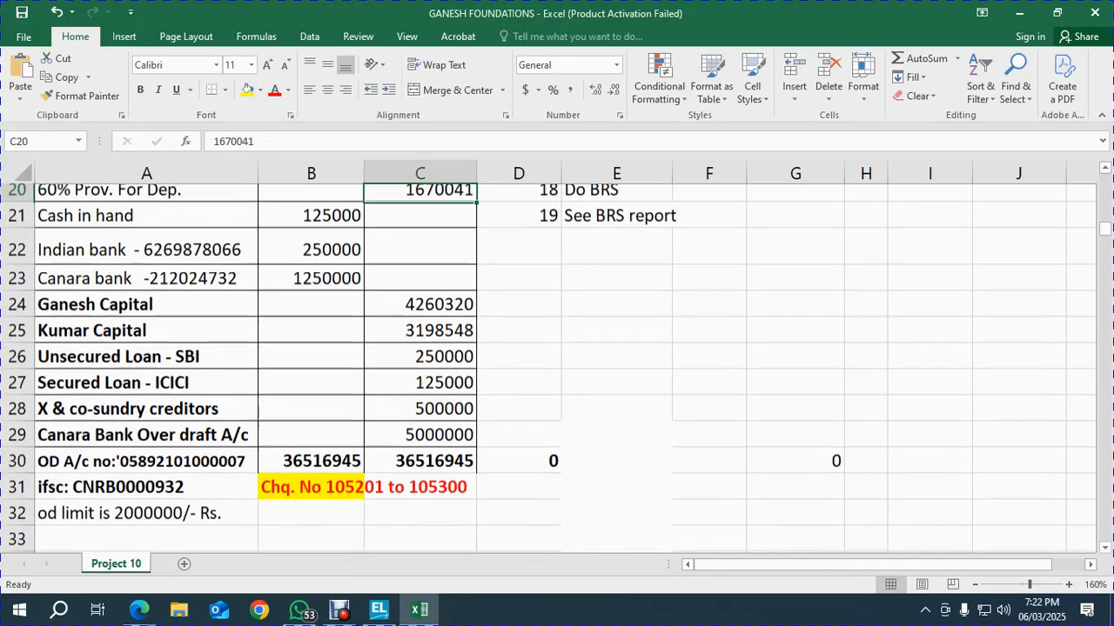
key(Down)
key(Down)
key(Down)
key(Down)
key(Down)
key(Down)
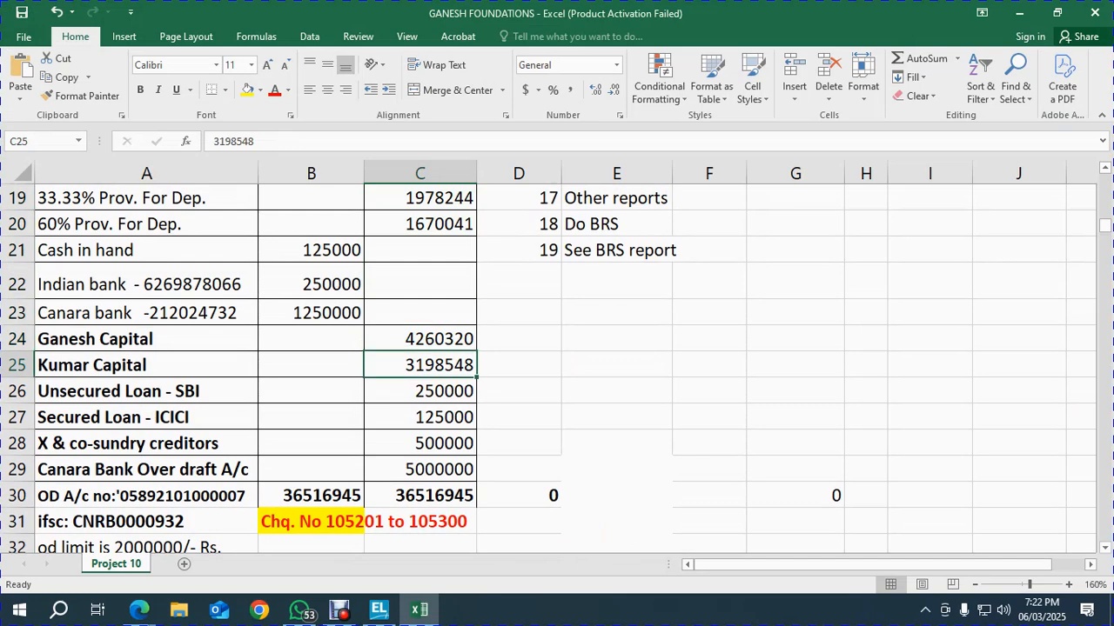
key(F2)
key(BackSpace)
key(BackSpace)
key(BackSpace)
key(BackSpace)
text(278)
key(Escape)
text(3198278)
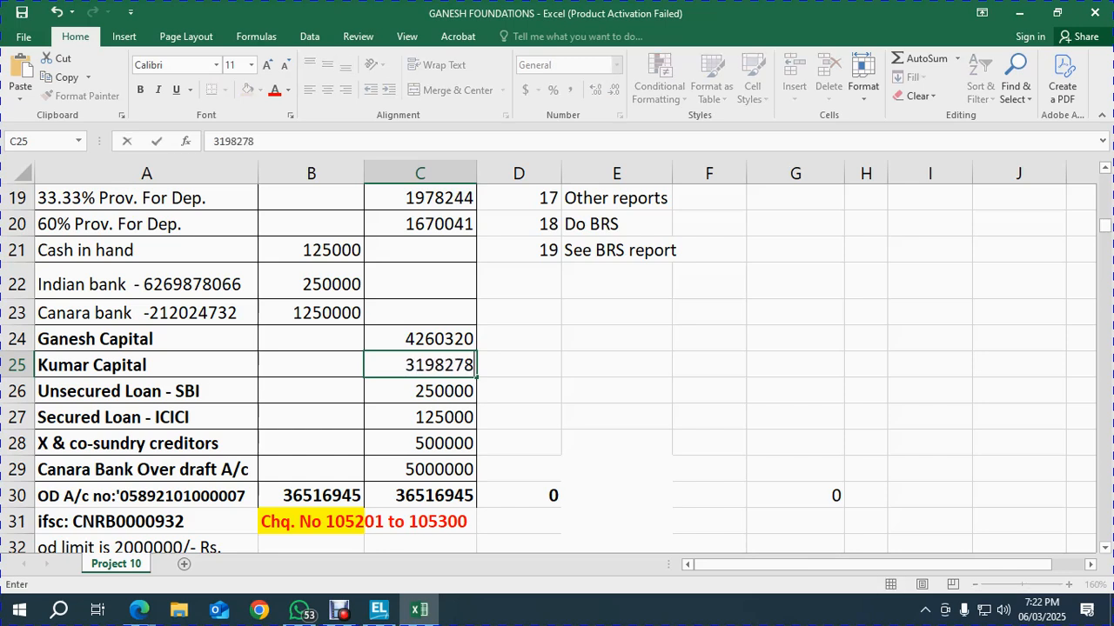
key(Return)
Rebuild the debit total as =SUM(B7:B29) and copy it to the credit total C30
key(Down)
key(Down)
key(Down)
key(Down)
key(Left)
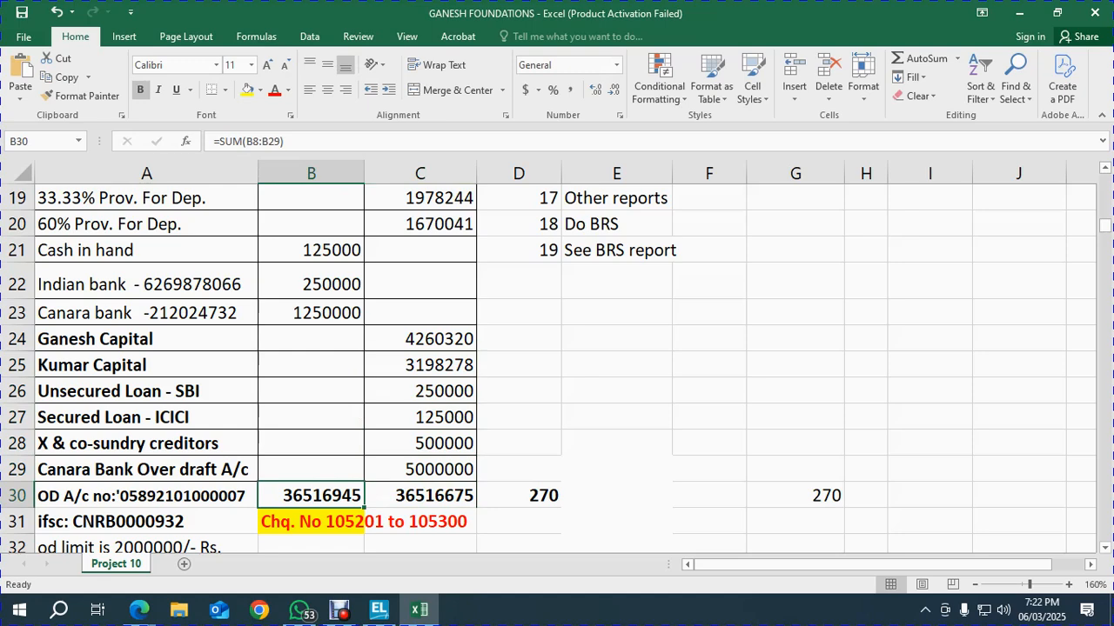
key(shift+Right)
key(Delete)
key(shift+Left)
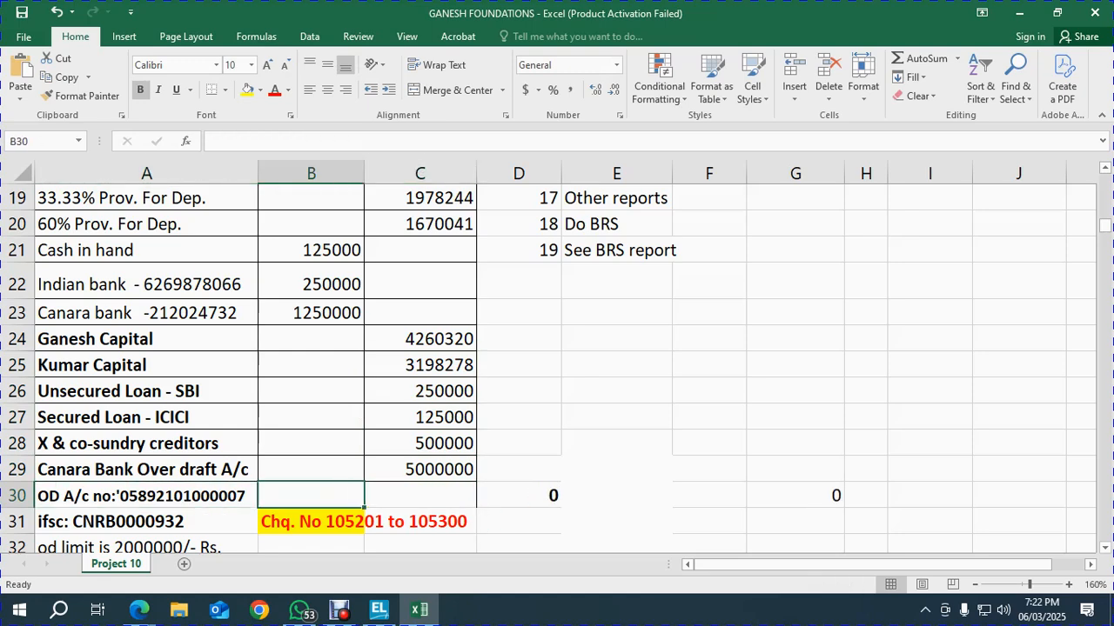
text(=SUM()
key(Up)
key(shift+Up)
key(shift+Up)
key(shift+Up)
key(shift+Up)
key(shift+Up)
key(shift+Up)
key(shift+Up)
key(shift+Up)
key(shift+Up)
key(shift+Up)
key(shift+Up)
key(shift+Up)
key(shift+Up)
key(shift+Up)
key(shift+Up)
key(shift+Up)
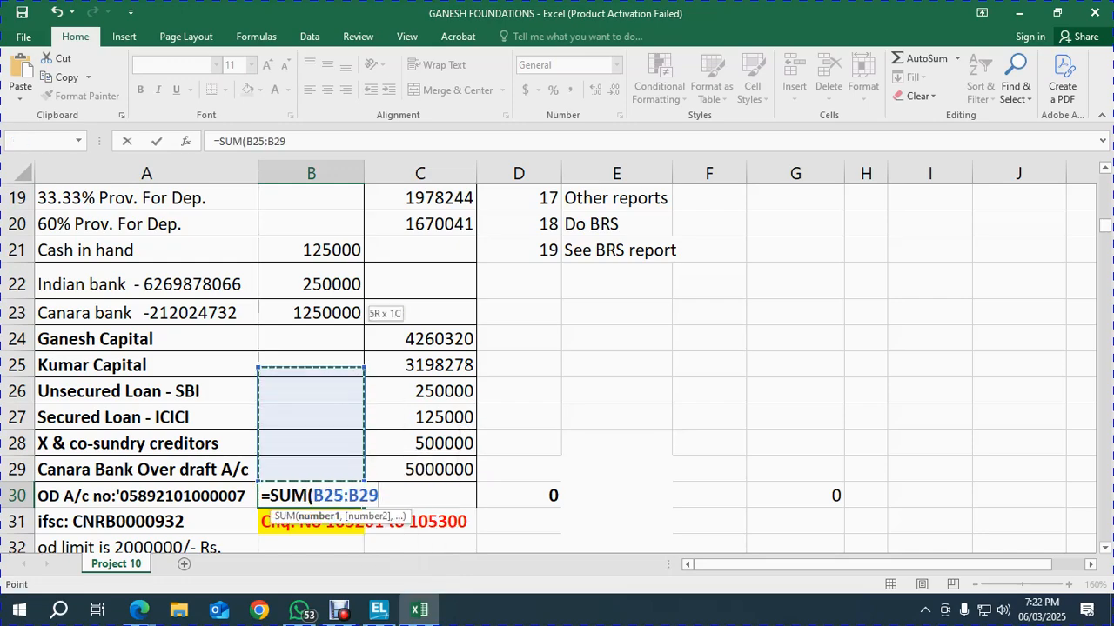
key(shift+Up)
key(shift+Up)
key(shift+Up)
key(shift+Up)
key(shift+Up)
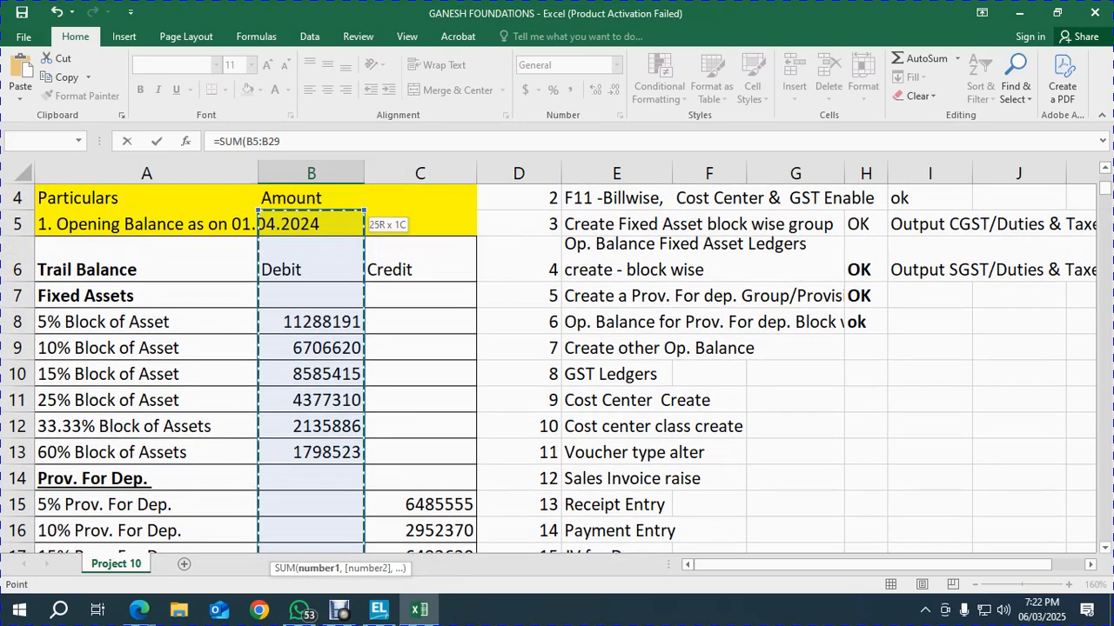
key(shift+Up)
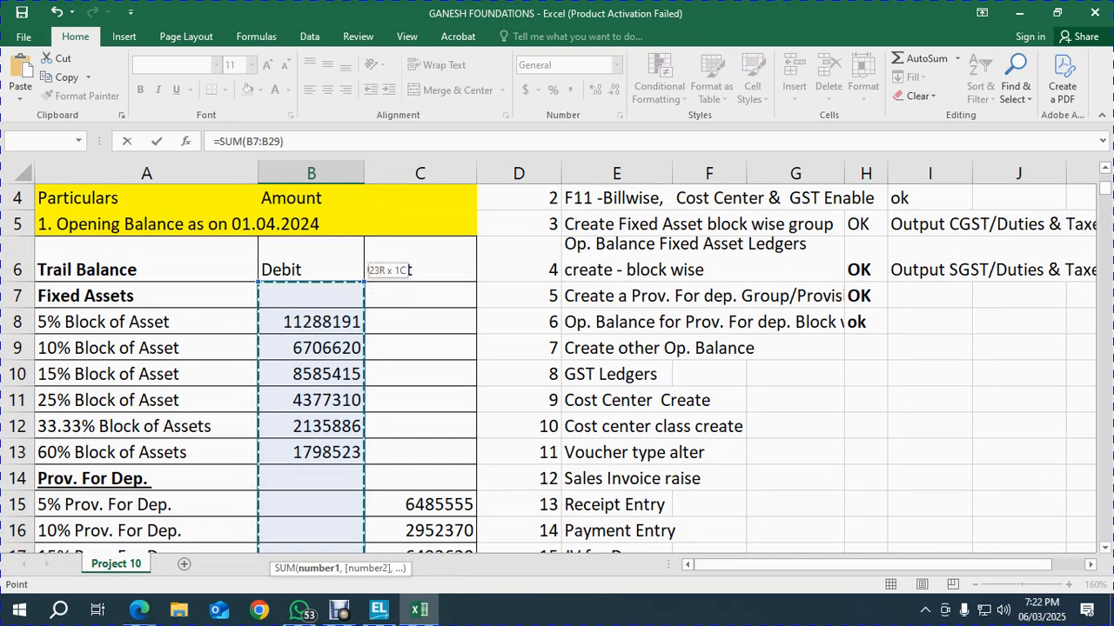
key(Return)
key(Up)
key(ctrl+c)
key(Right)
key(ctrl+v)
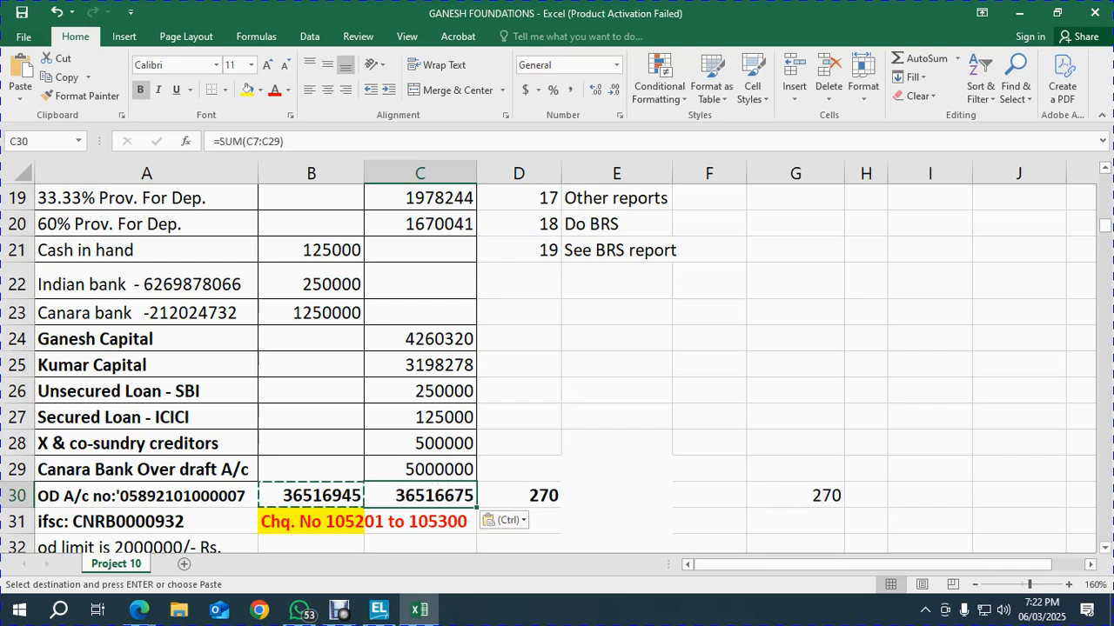
key(Right)
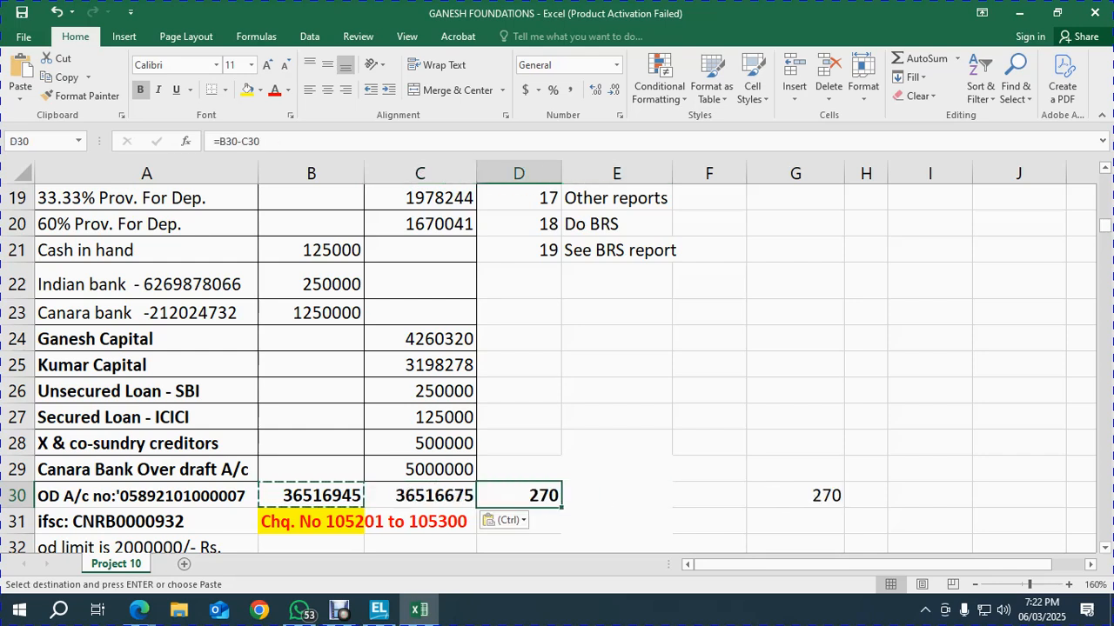
Restore Kumar Capital in C25 to 3198548
key(Up)
key(Up)
key(Up)
key(Up)
key(Up)
key(Left)
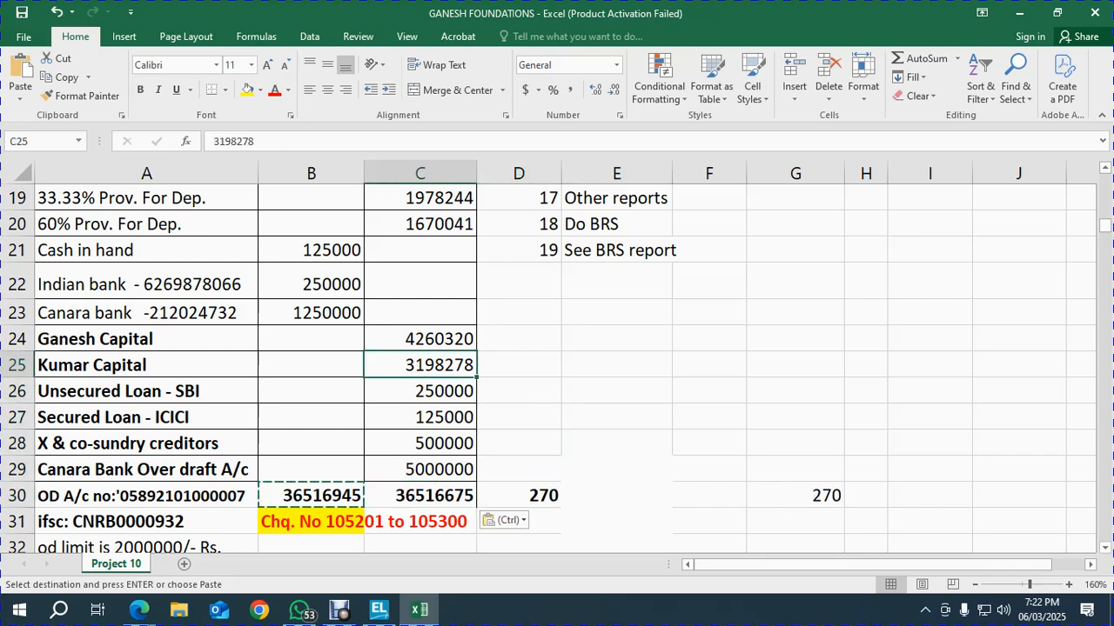
key(Delete)
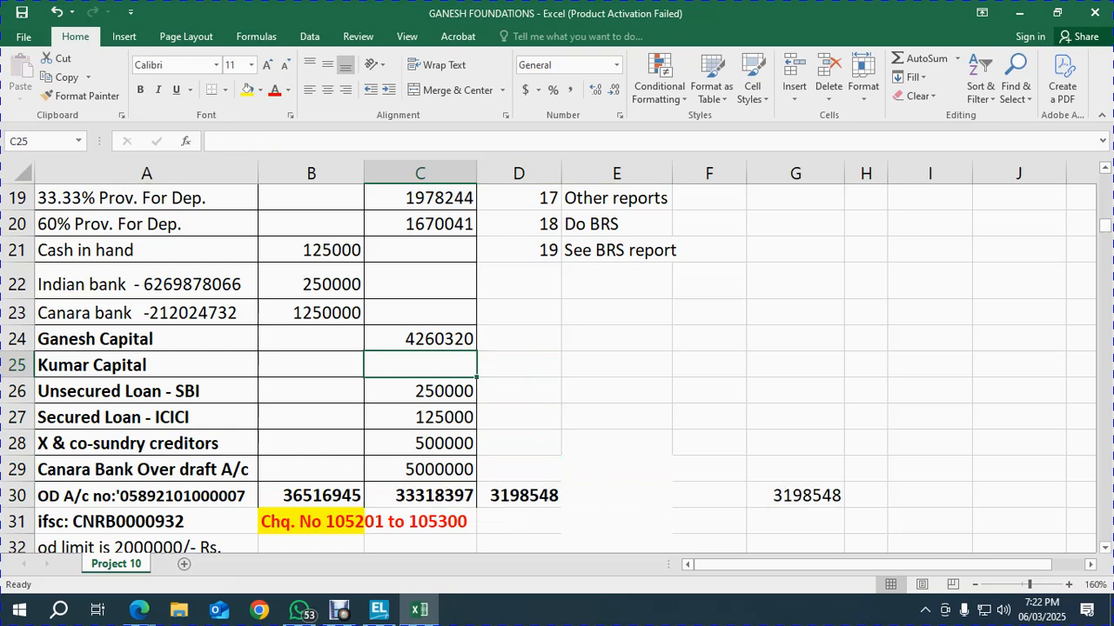
text(3198548)
key(Return)
key(Up)
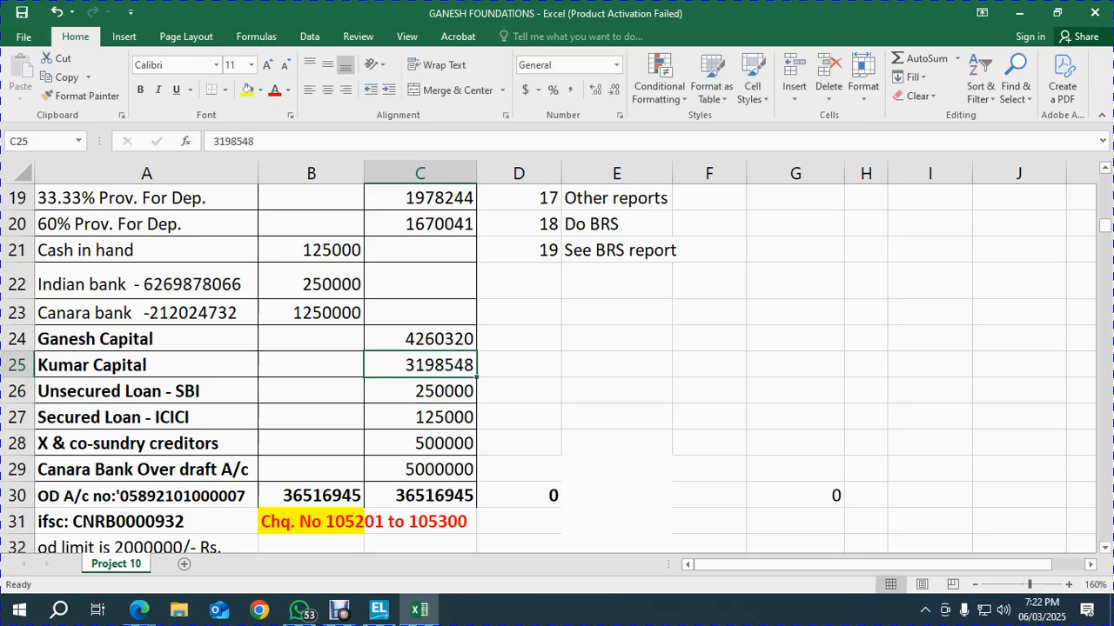
key(alt+Tab)
key(ctrl+Return)
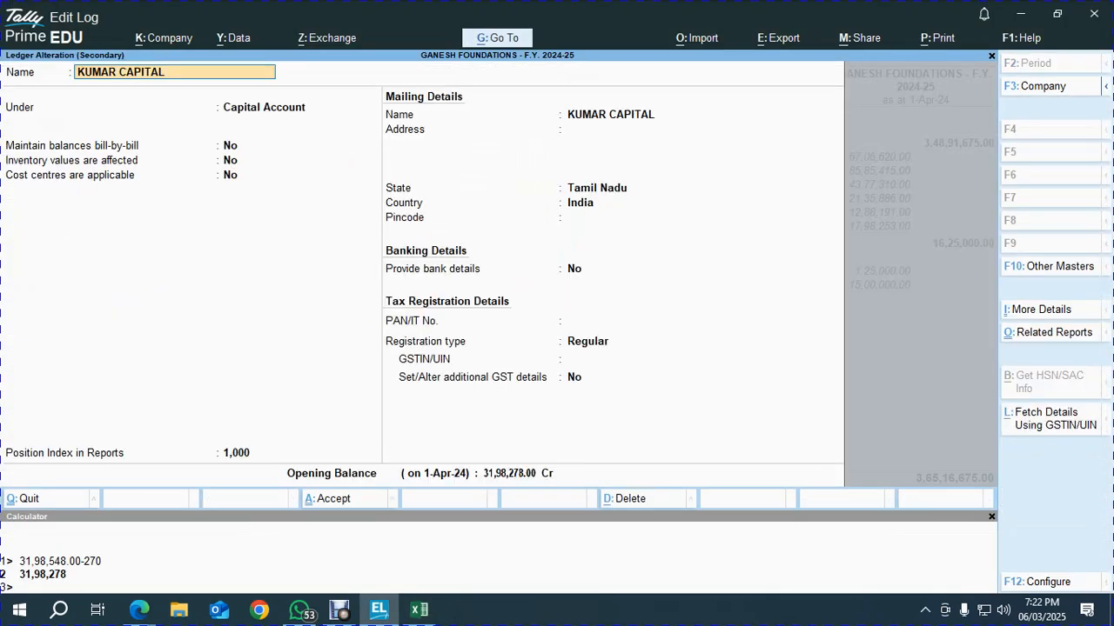
Re-enter KUMAR CAPITAL's opening balance as 31,98,548 Cr, leaving a 270.00 difference
click(510, 474)
key(BackSpace)
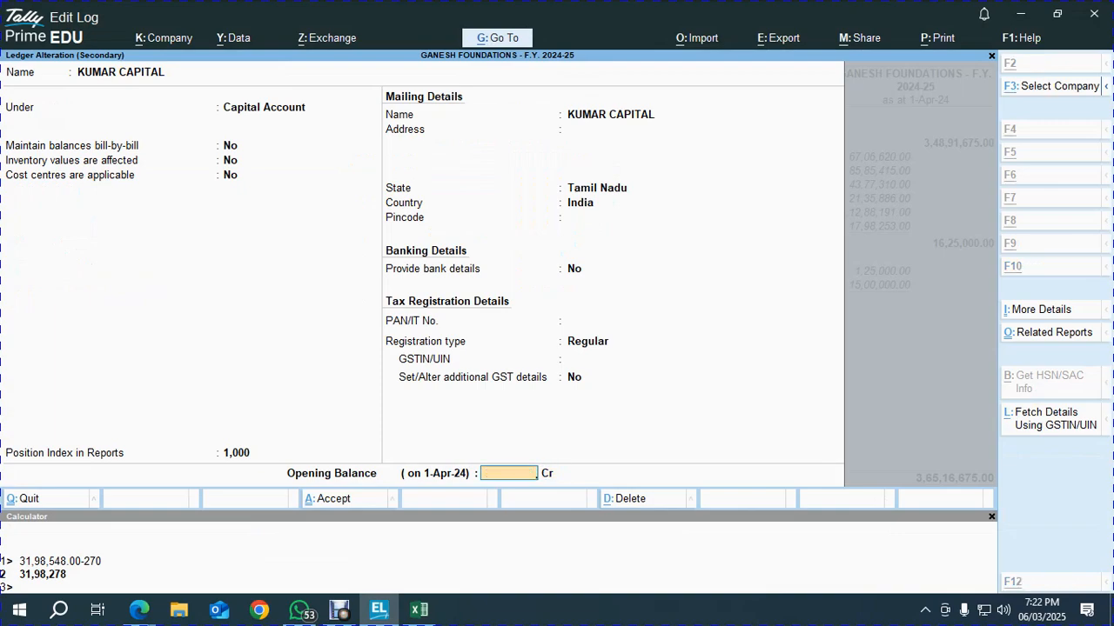
key(alt+Tab)
key(alt+Tab)
text(3198)
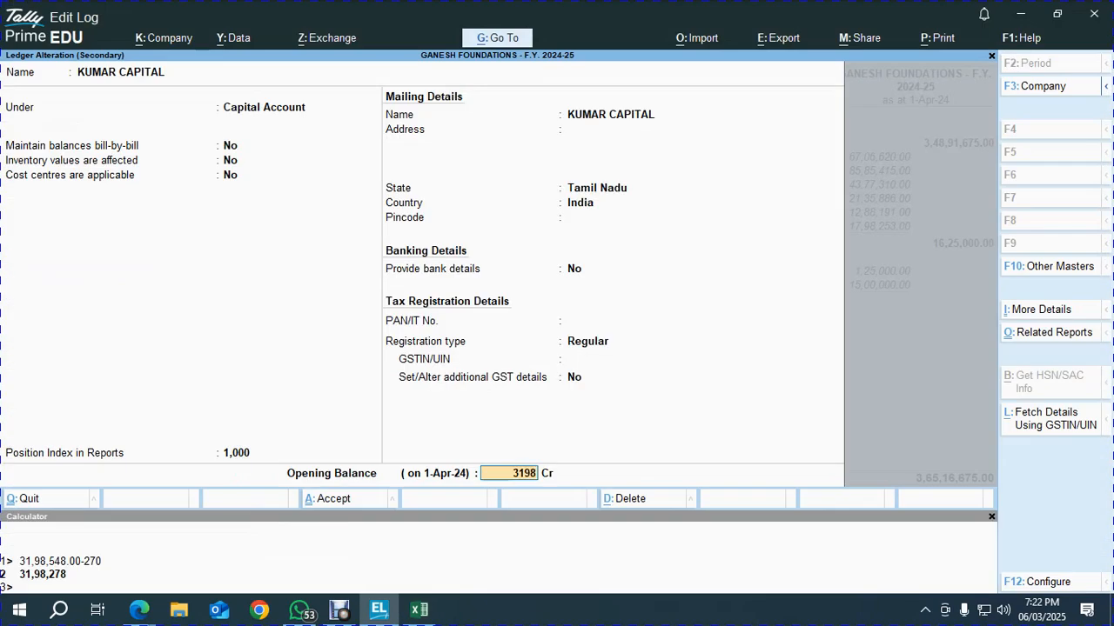
key(alt+Tab)
key(alt+Tab)
text(548)
key(Return)
key(Return)
key(Return)
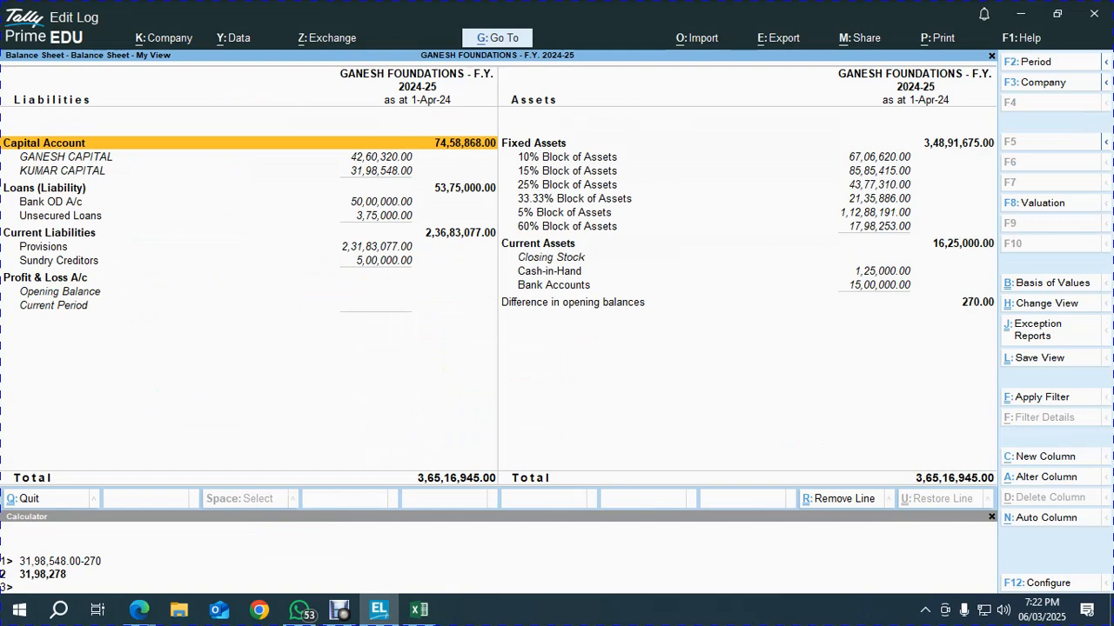
key(alt)
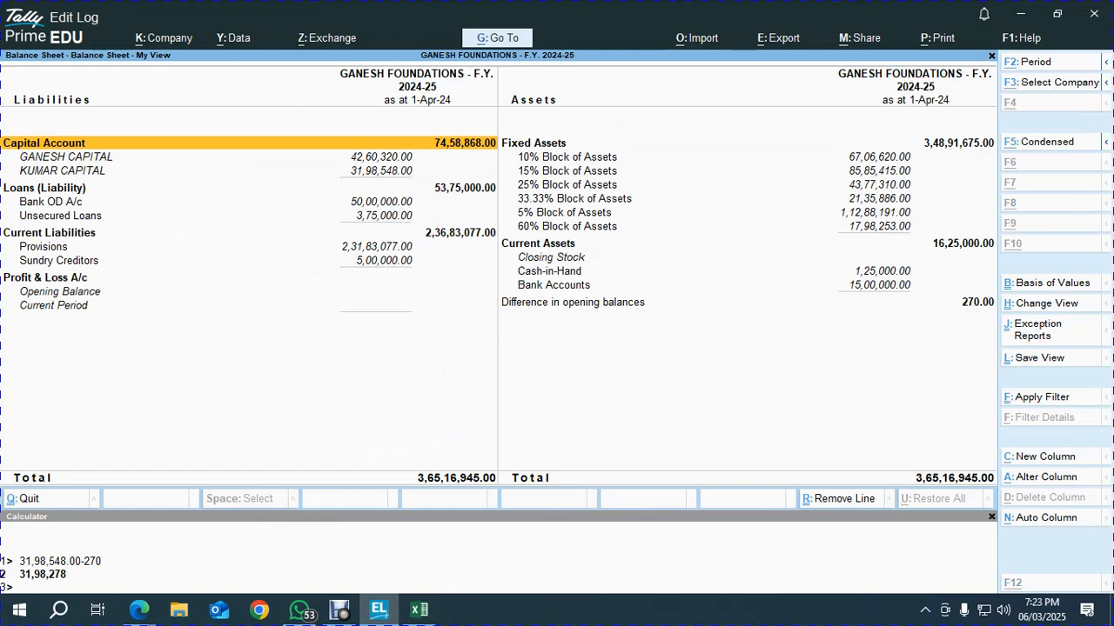
key(alt+Tab)
key(Up)
key(Up)
key(Up)
key(Up)
key(Up)
key(Up)
key(Up)
key(Up)
key(Up)
key(Up)
key(Up)
key(Up)
key(Up)
key(Up)
key(Up)
key(Up)
key(Left)
key(Left)
key(Up)
key(Up)
key(Up)
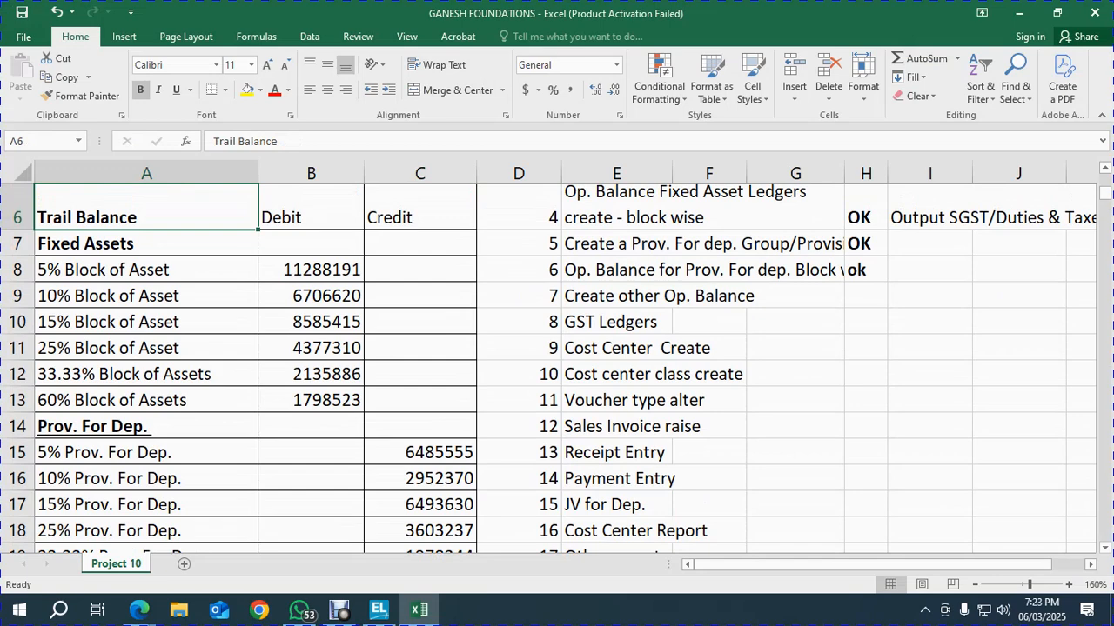
key(Down)
key(Right)
key(Down)
key(shift+Down)
key(shift+Down)
key(shift+Down)
key(shift+Down)
key(shift+Down)
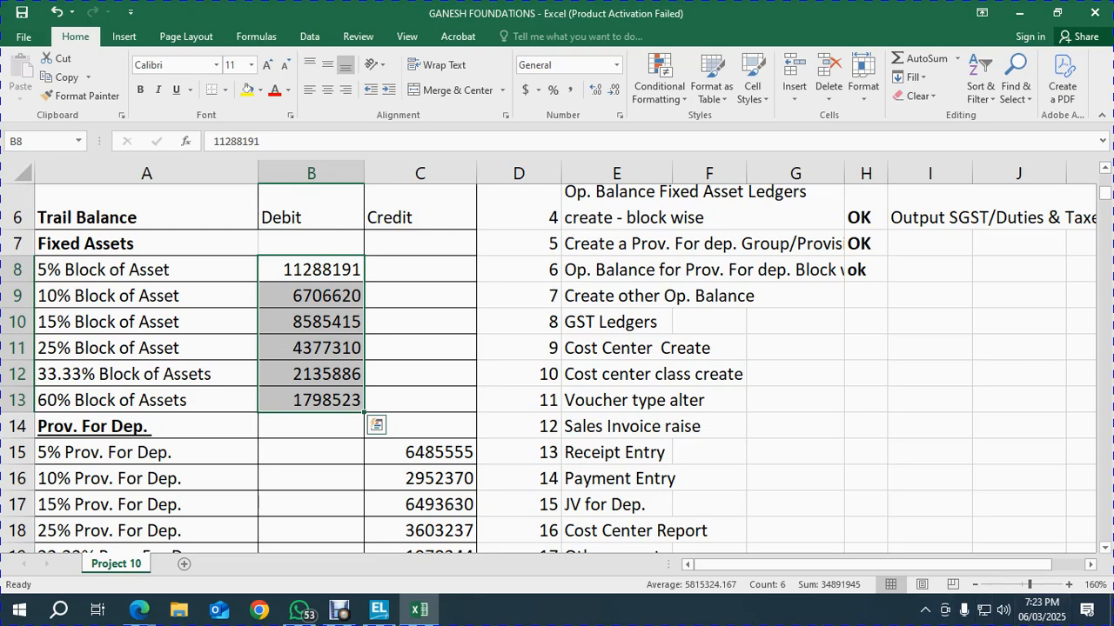
key(alt+Tab)
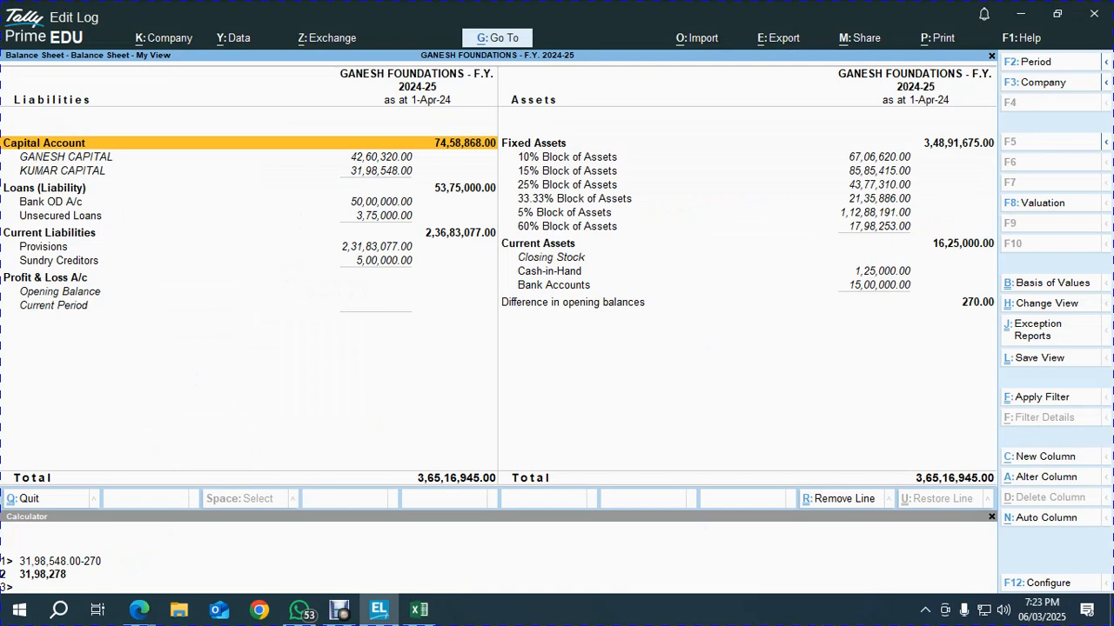
key(alt+Tab)
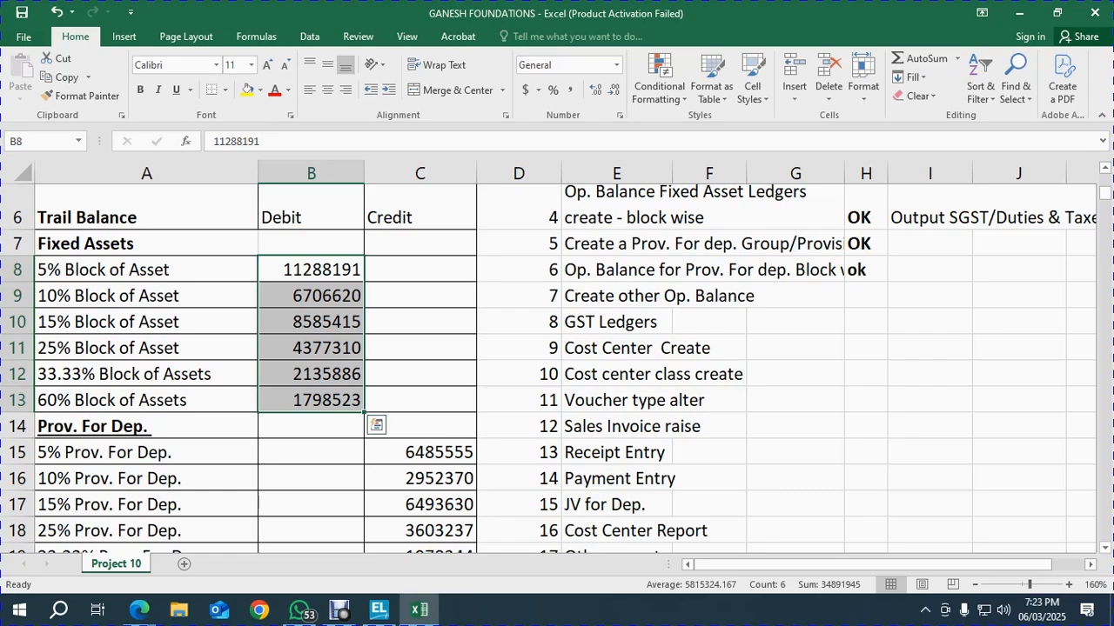
scroll(557, 365, down, 11)
scroll(557, 365, down, 11)
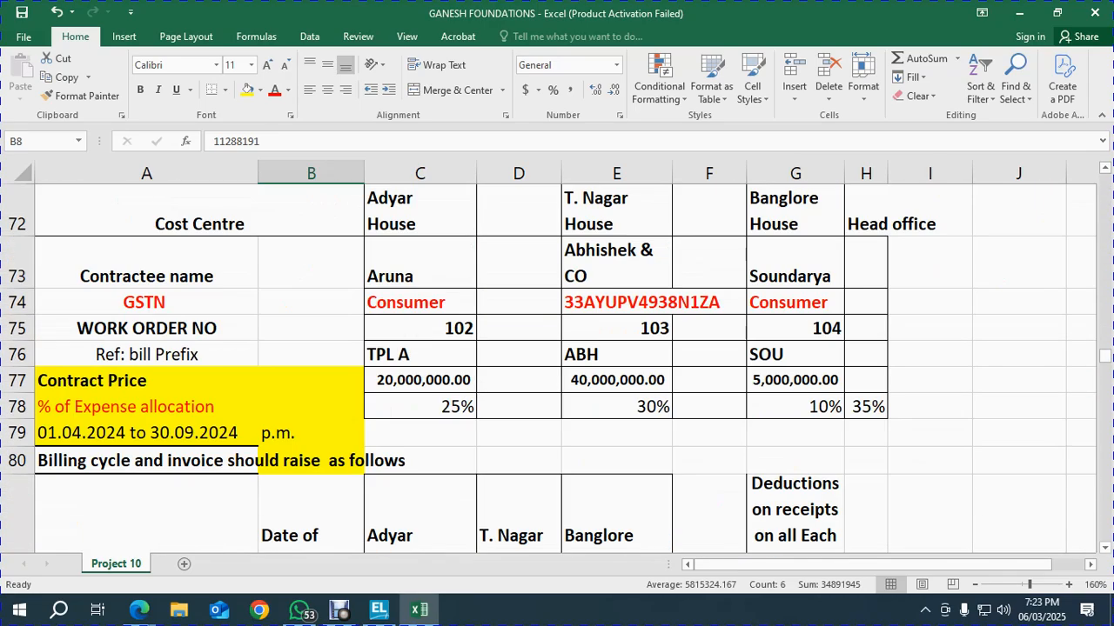
scroll(557, 365, up, 2)
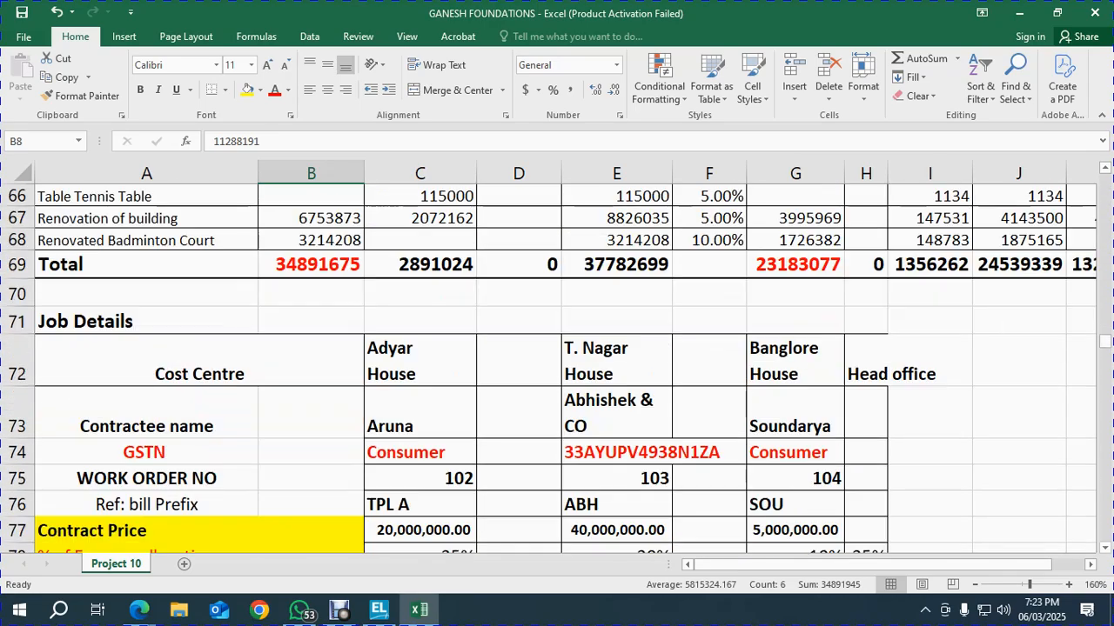
key(alt)
key(alt+Tab)
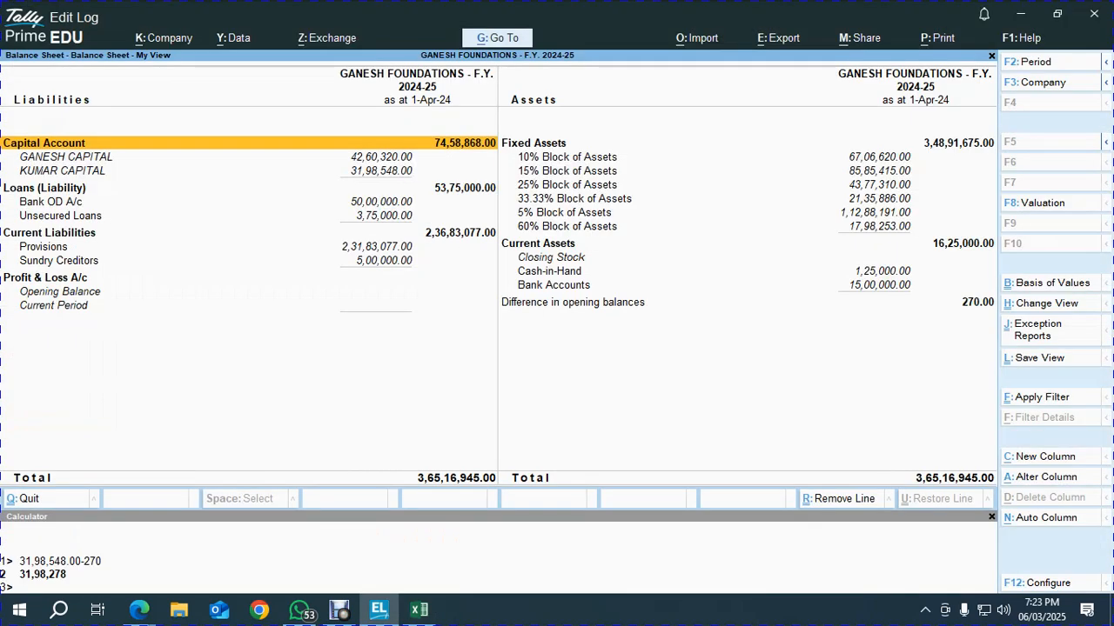
key(Right)
key(Down)
key(Down)
key(Down)
key(Up)
key(Up)
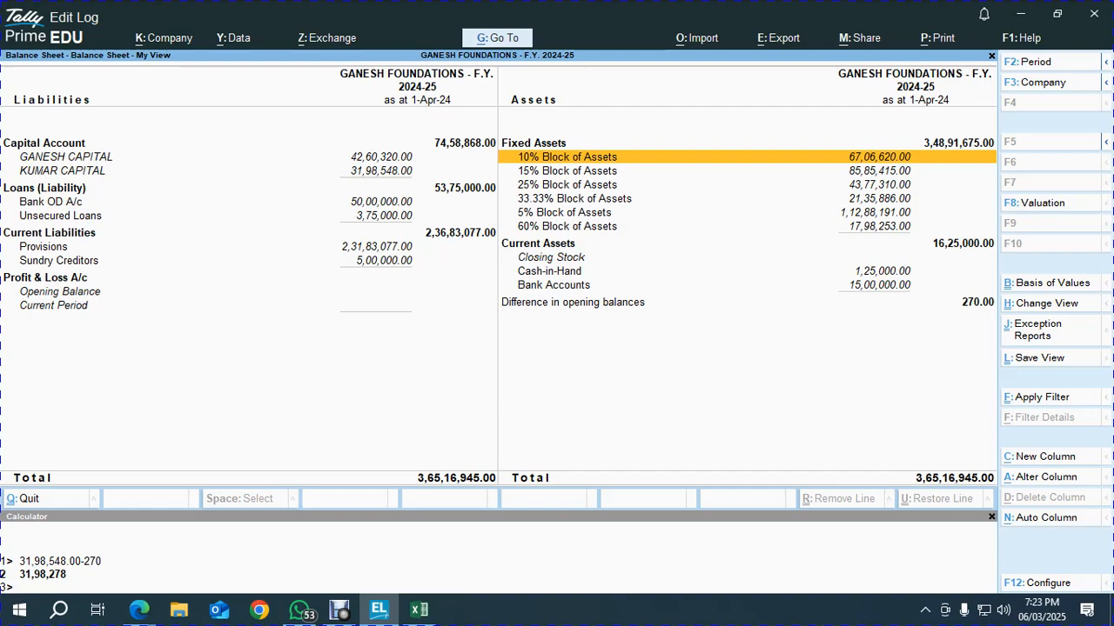
key(alt+Tab)
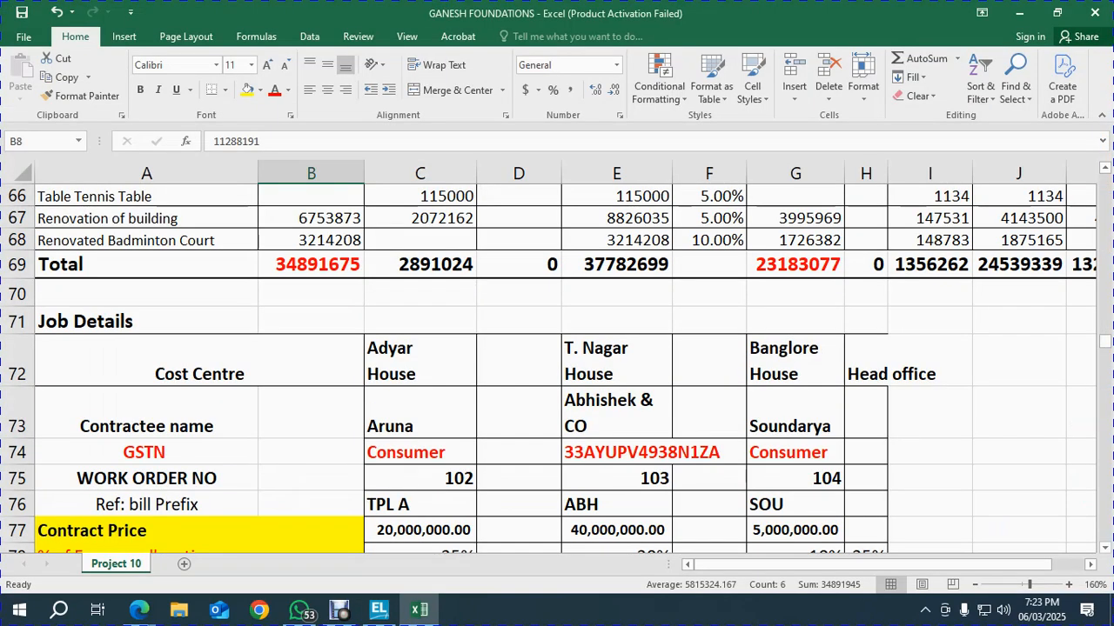
scroll(557, 365, up, 9)
scroll(557, 366, up, 3)
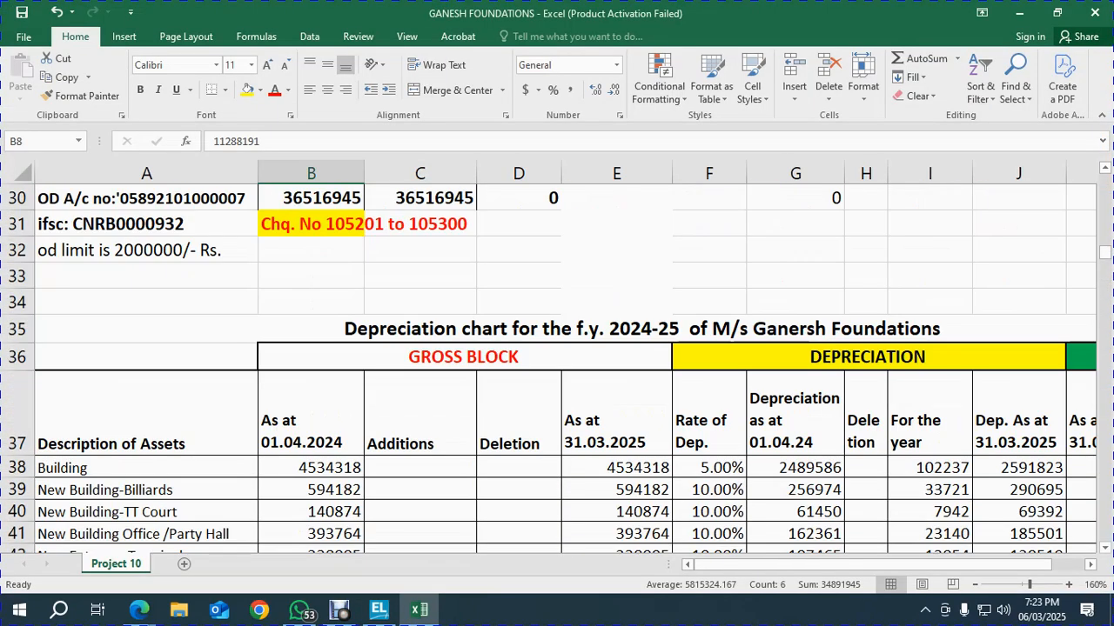
click(638, 411)
Filter the depreciation chart's Rate of Dep. column to 5.00% only
key(shift+space)
key(alt+space)
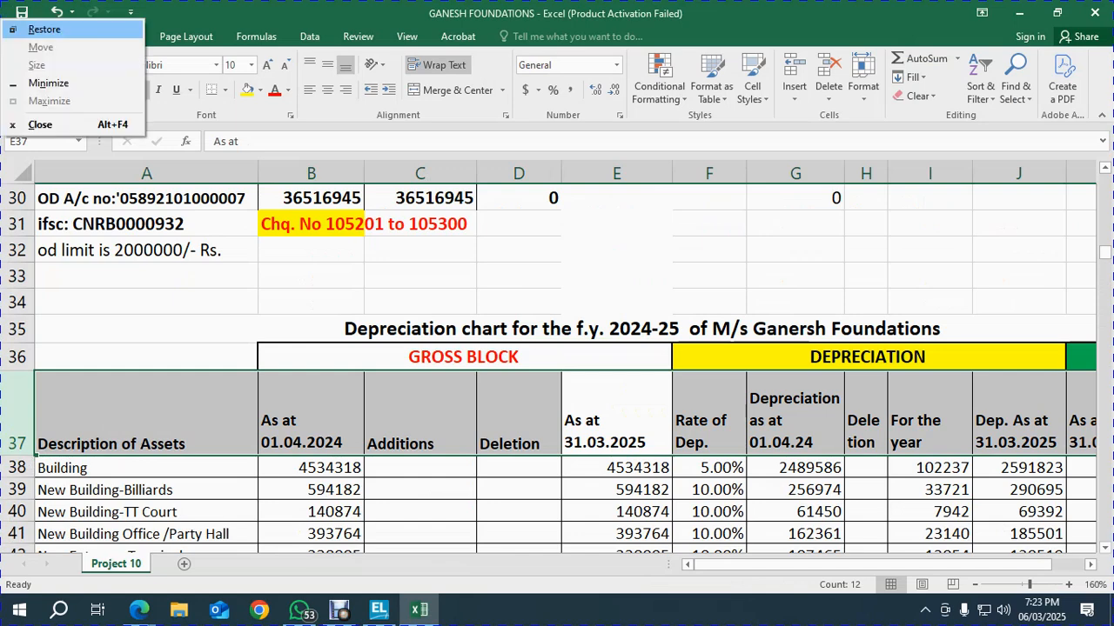
key(Escape)
key(alt+d)
key(f)
key(f)
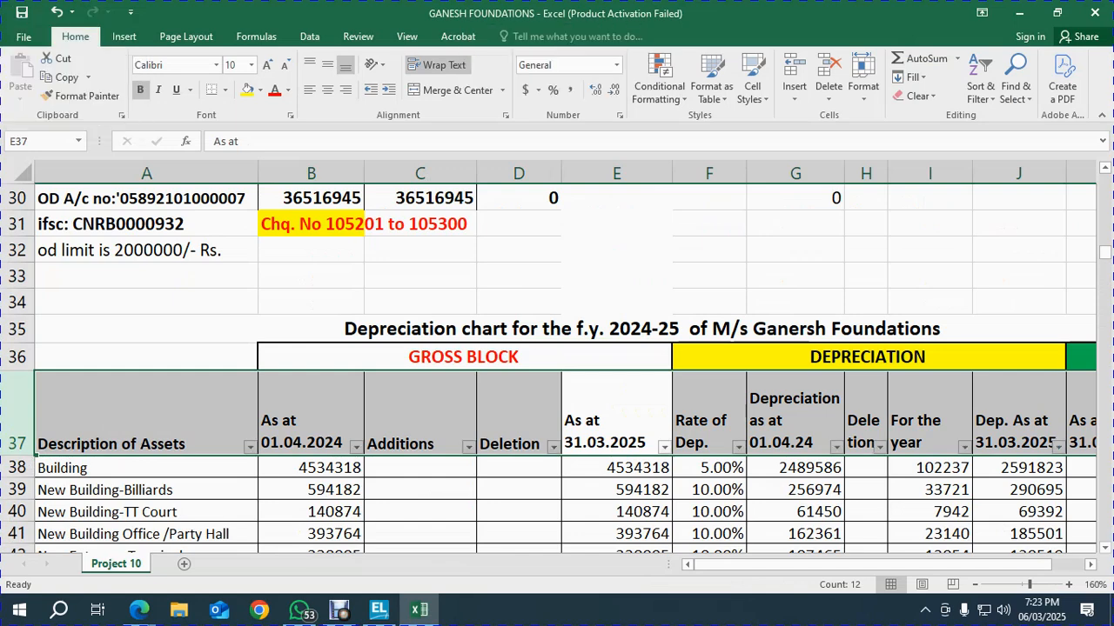
click(739, 447)
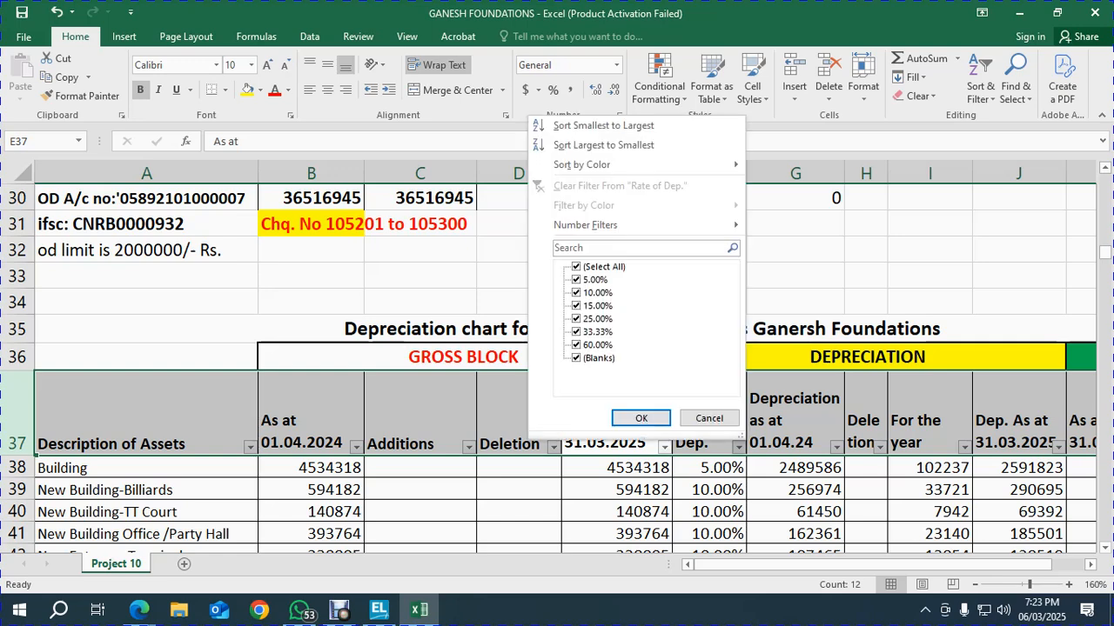
click(575, 266)
click(576, 279)
click(641, 419)
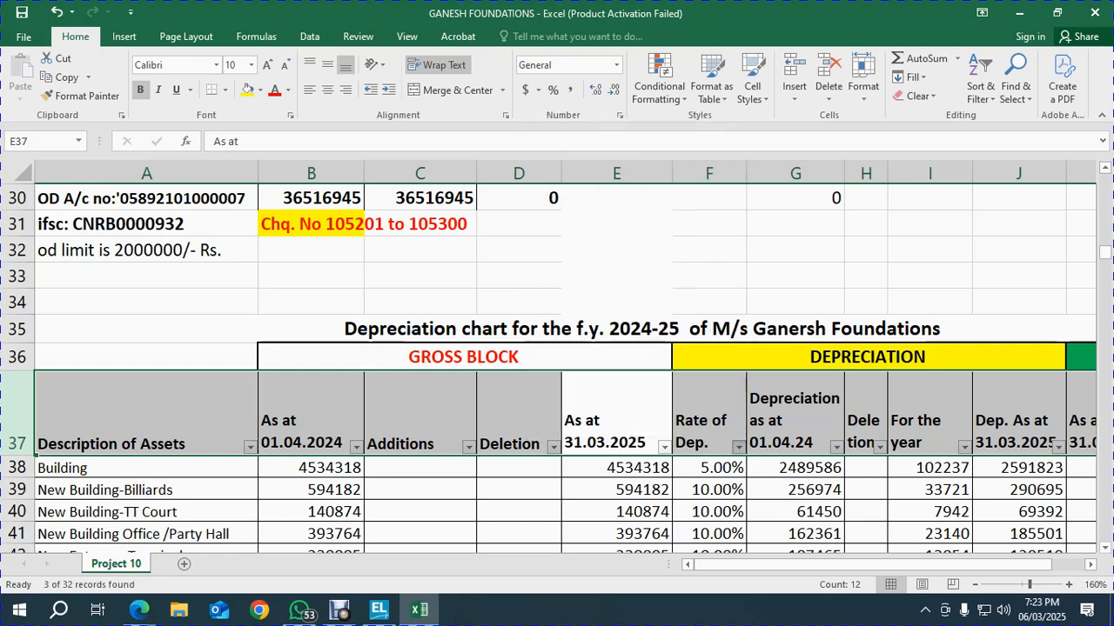
Total the 5% assets' opening values (11288191) and compare with Tally's 5% Block of Assets
scroll(557, 365, down, 2)
drag(311, 308, 311, 352)
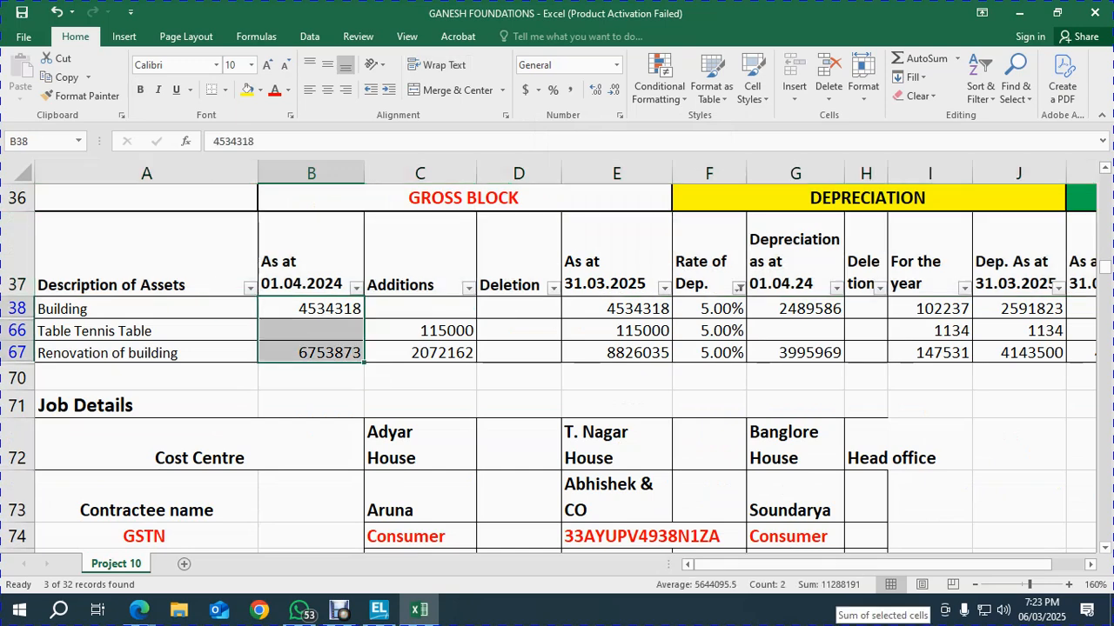
key(alt)
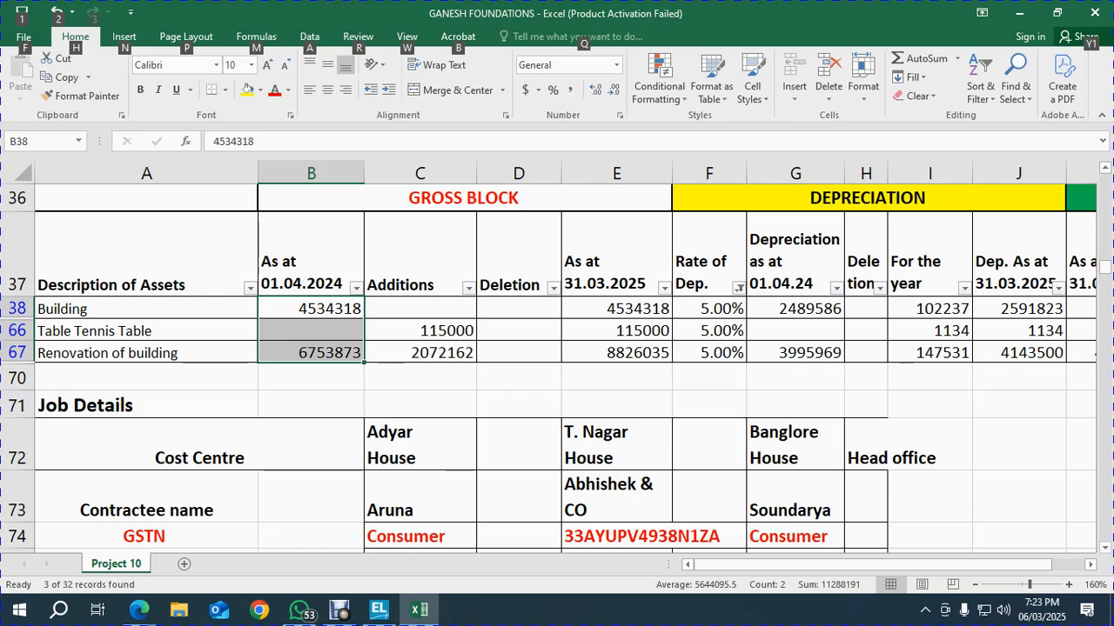
key(alt+Tab)
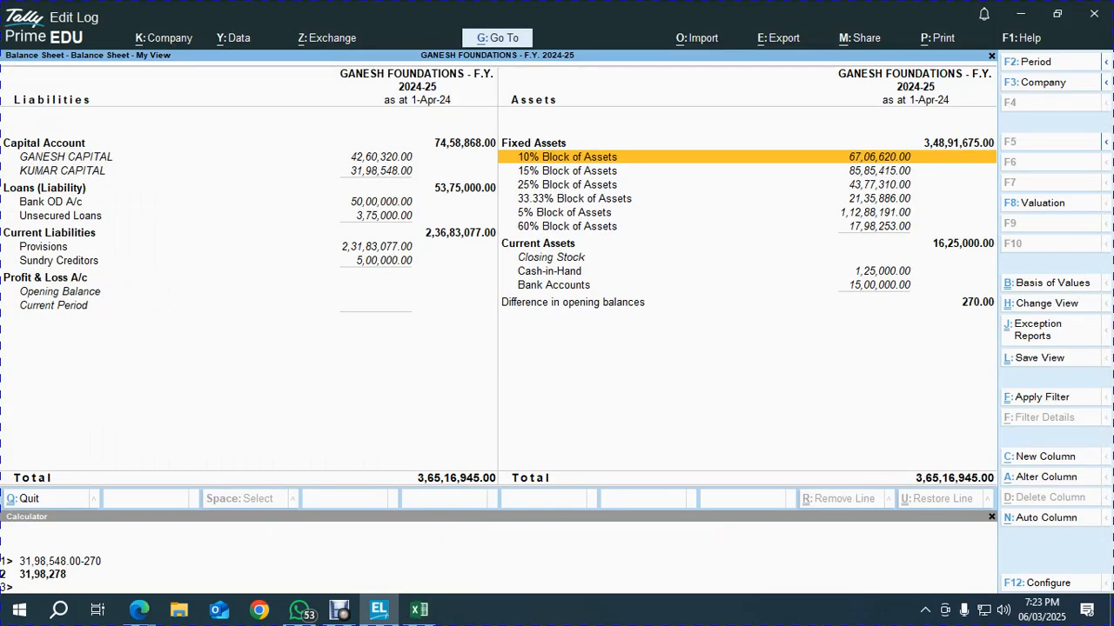
key(Down)
key(Down)
key(Down)
key(Down)
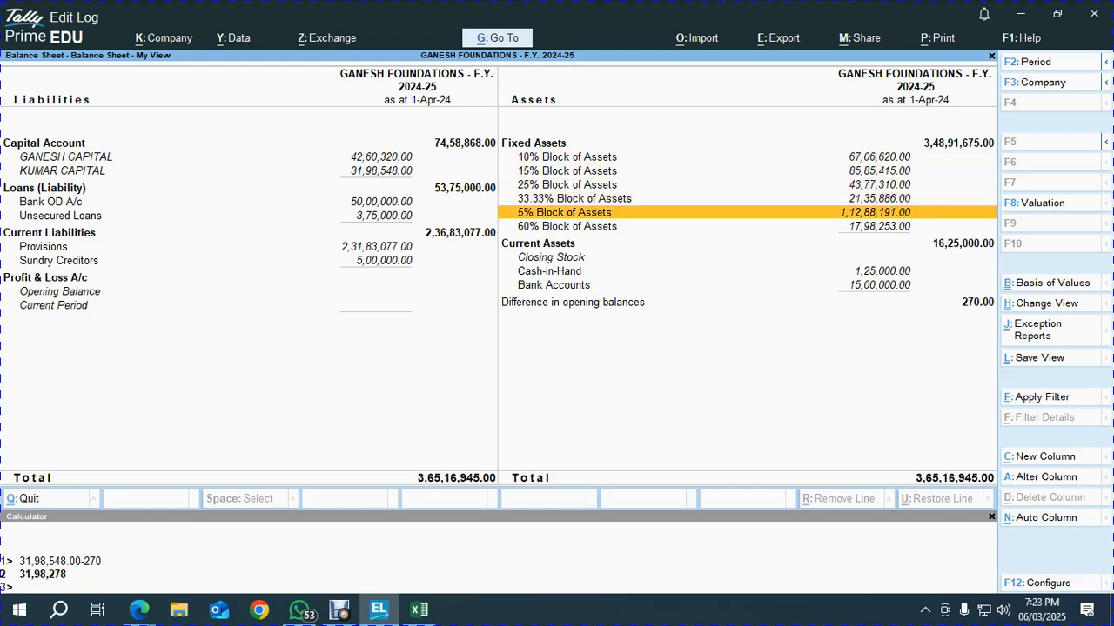
key(alt+Tab)
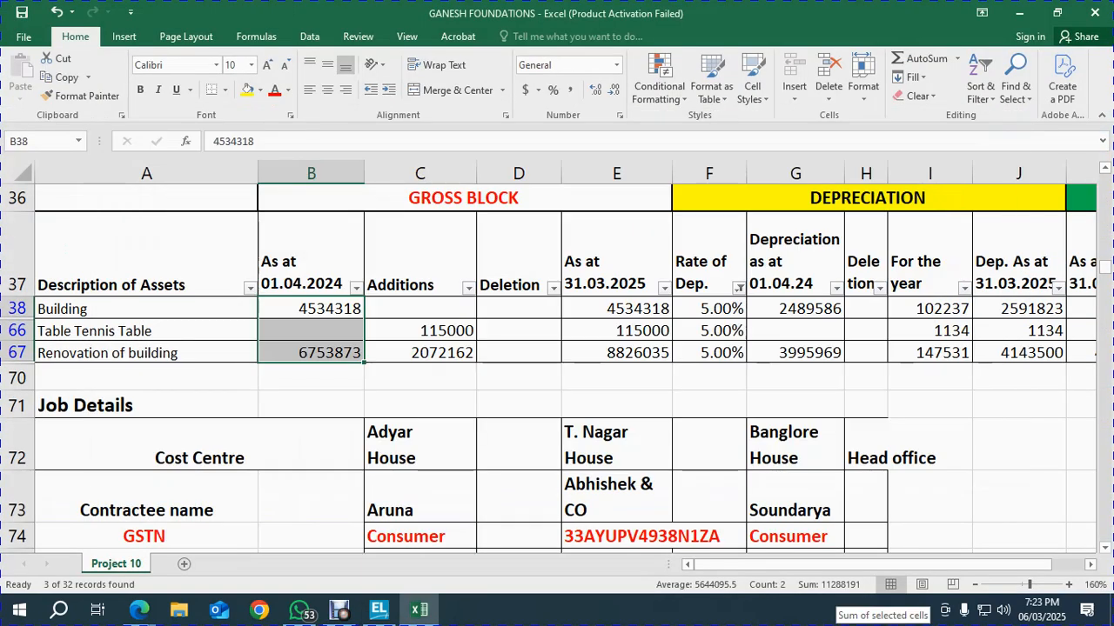
key(alt+Tab)
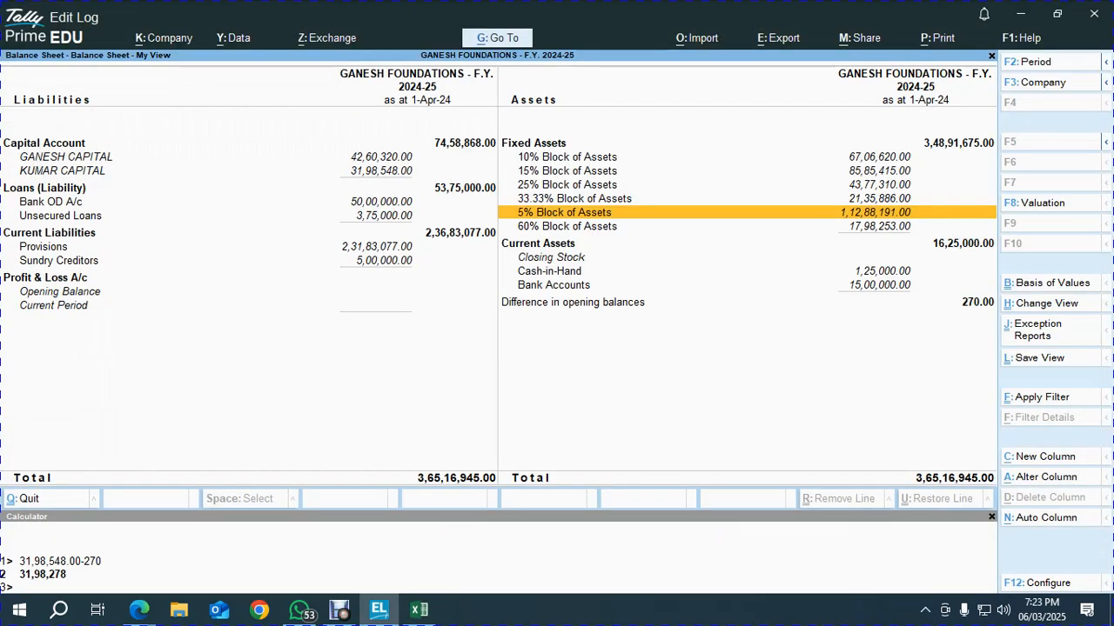
key(Up)
key(Up)
key(Up)
key(Up)
key(alt+Tab)
click(519, 308)
Filter Rate of Dep. to 10.00%, total the opening values, and compare with Tally's asset block
key(Right)
key(Right)
key(Up)
key(alt+Down)
key(Down)
key(Down)
key(Down)
key(Down)
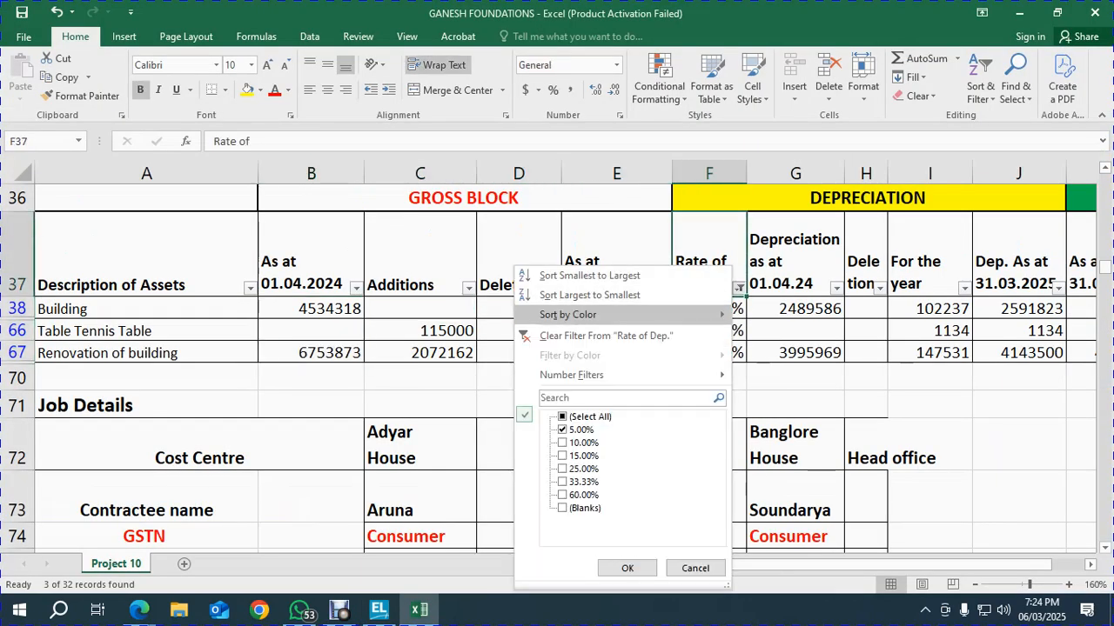
key(Down)
key(space)
key(Down)
key(space)
key(Return)
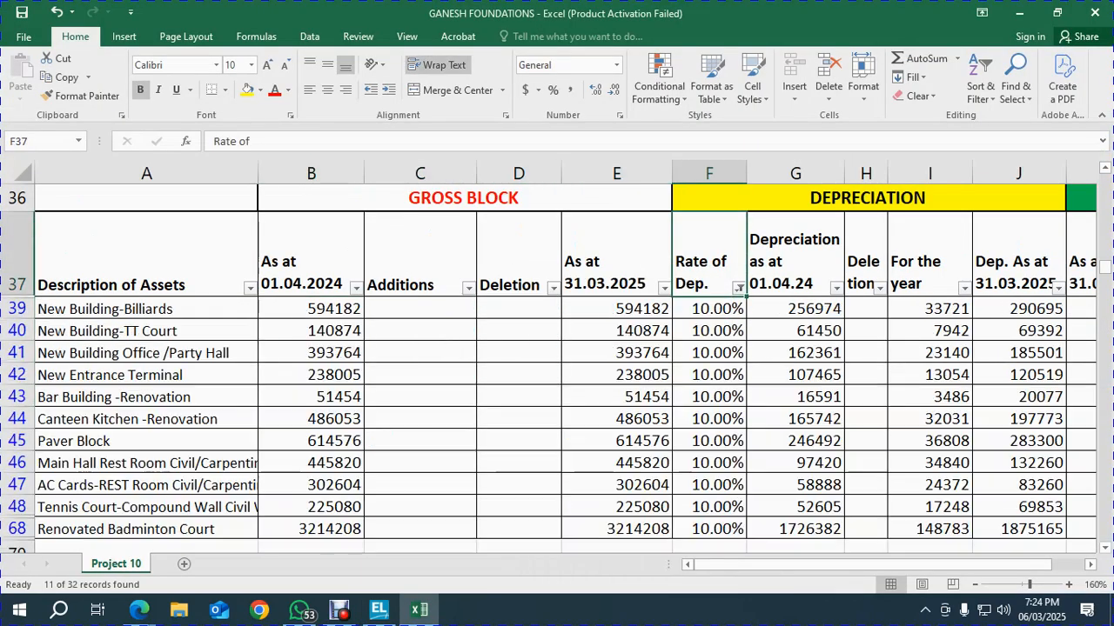
key(Left)
key(Left)
key(Left)
key(Left)
key(ctrl+shift+Down)
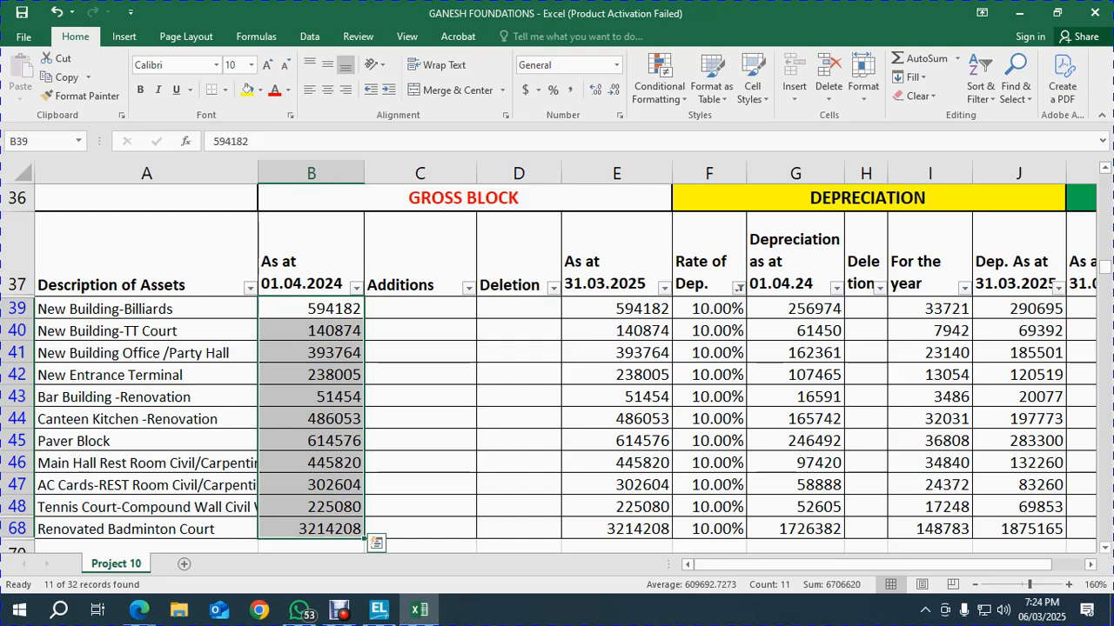
key(alt+Tab)
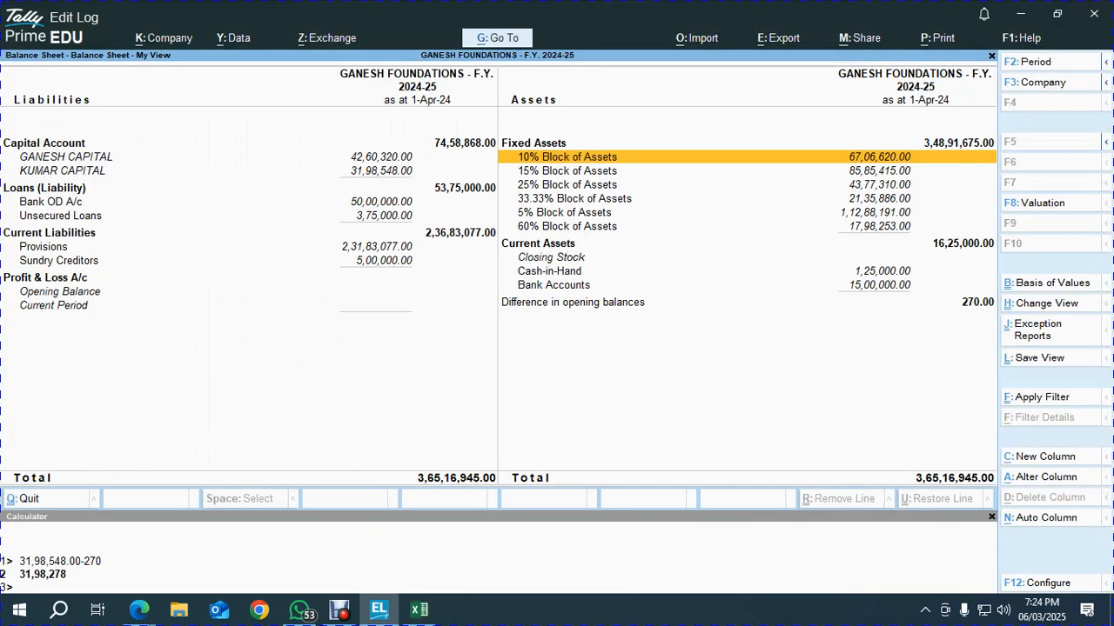
key(Down)
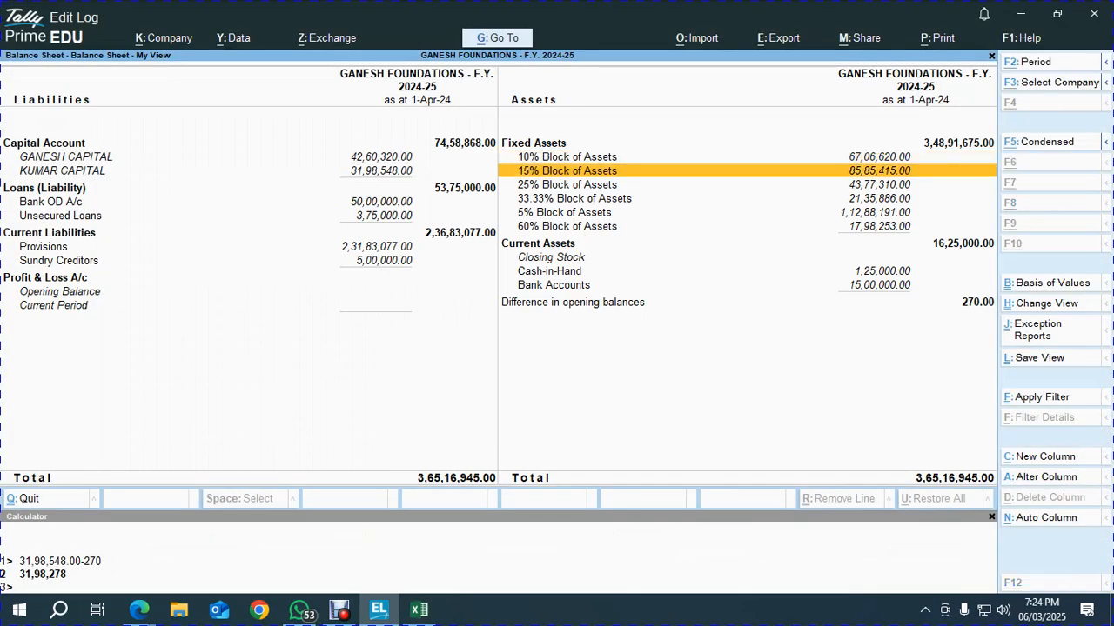
key(alt+Tab)
Filter Rate of Dep. to 15%, total the opening values, and compare with Tally's 15% block
key(Right)
key(Right)
key(Right)
key(Right)
key(Up)
key(alt+Down)
key(Down)
key(Down)
key(Down)
key(Down)
key(Down)
key(Down)
key(Down)
key(Down)
key(space)
key(Down)
key(space)
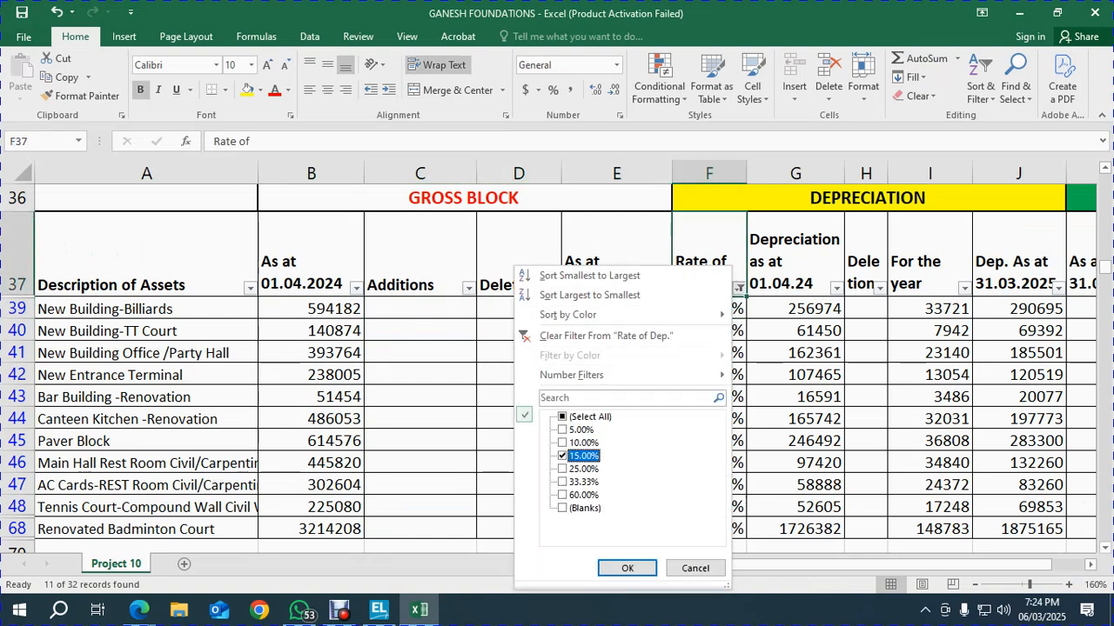
key(Return)
key(Left)
key(Left)
key(Left)
key(Left)
key(Down)
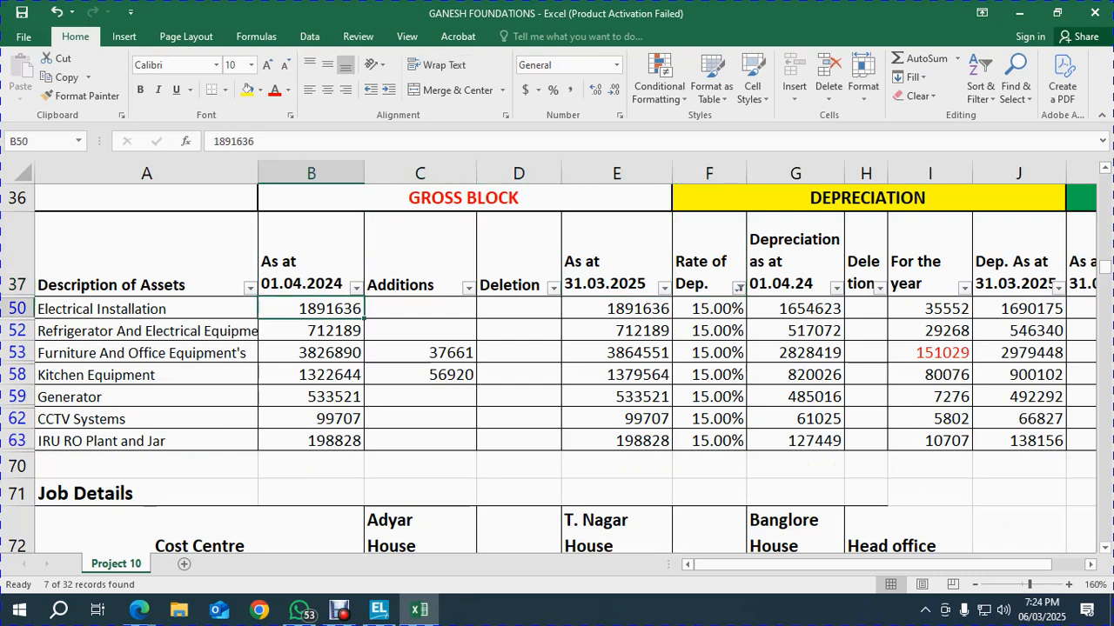
key(ctrl+shift+Down)
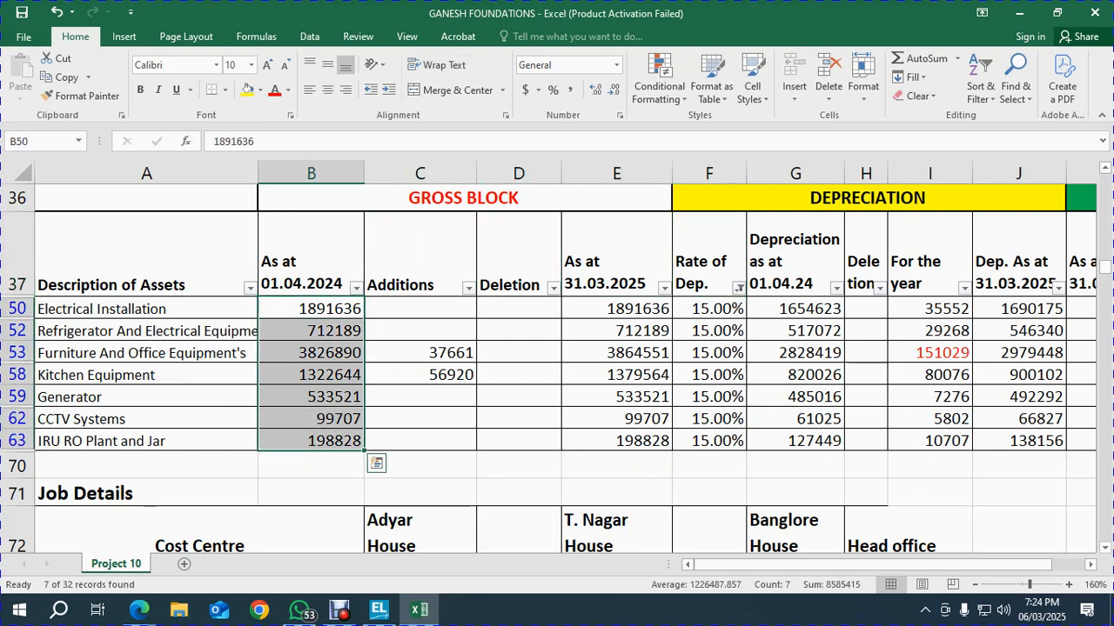
key(alt+Tab)
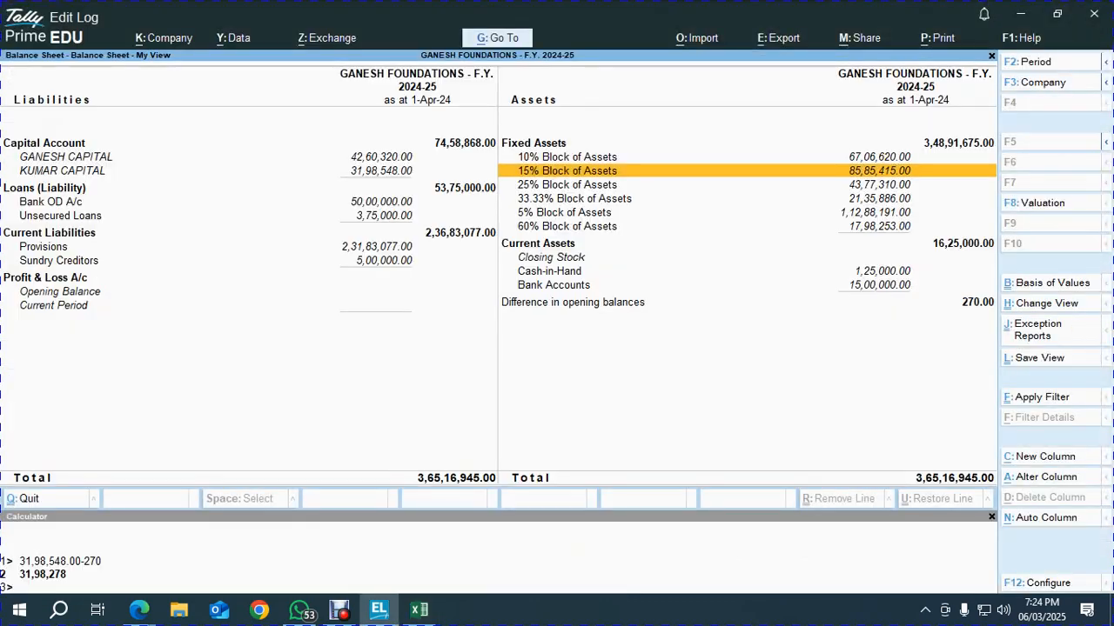
key(Down)
key(alt+Tab)
Filter Rate of Dep. to 25%, total the opening values, and compare with Tally's 25% block
key(Right)
key(Right)
key(Right)
key(Up)
key(Right)
key(alt+Down)
key(Down)
key(Down)
key(Down)
key(Down)
key(Down)
key(Down)
key(Down)
key(Down)
key(space)
key(Down)
key(space)
key(Return)
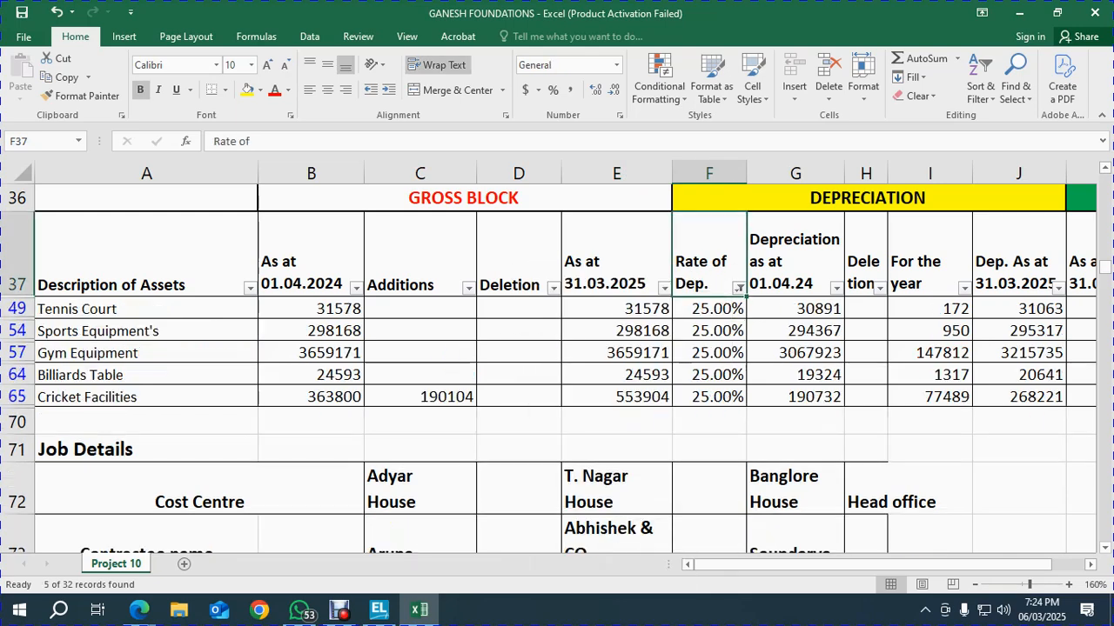
key(Left)
key(Left)
key(Left)
key(Left)
key(Down)
key(shift+Down)
key(shift+Down)
key(shift+Down)
key(shift+Down)
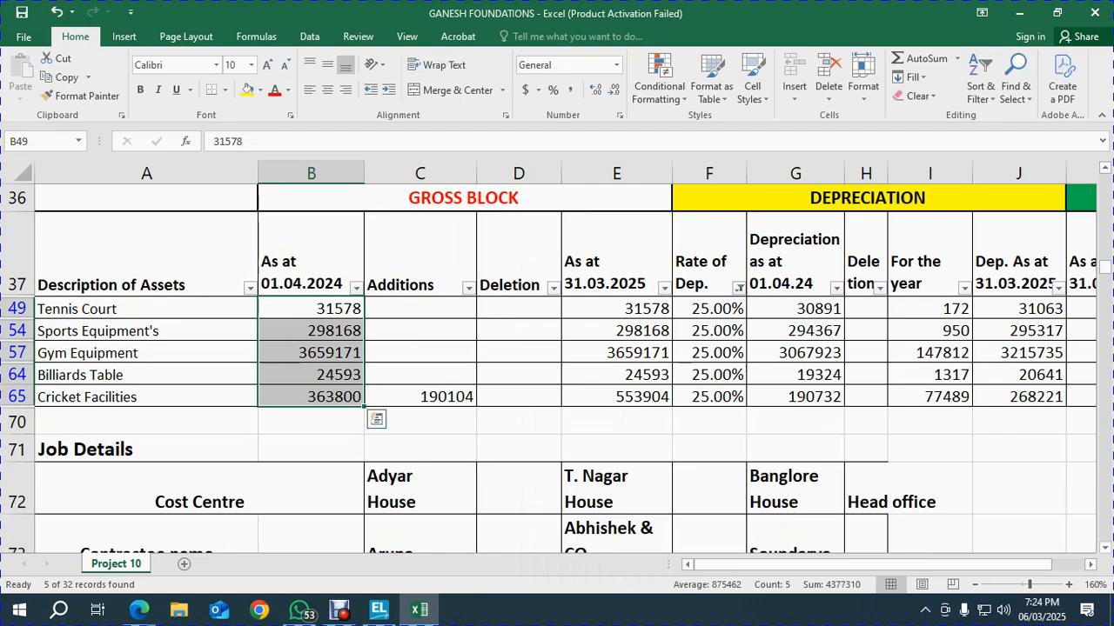
key(alt+Tab)
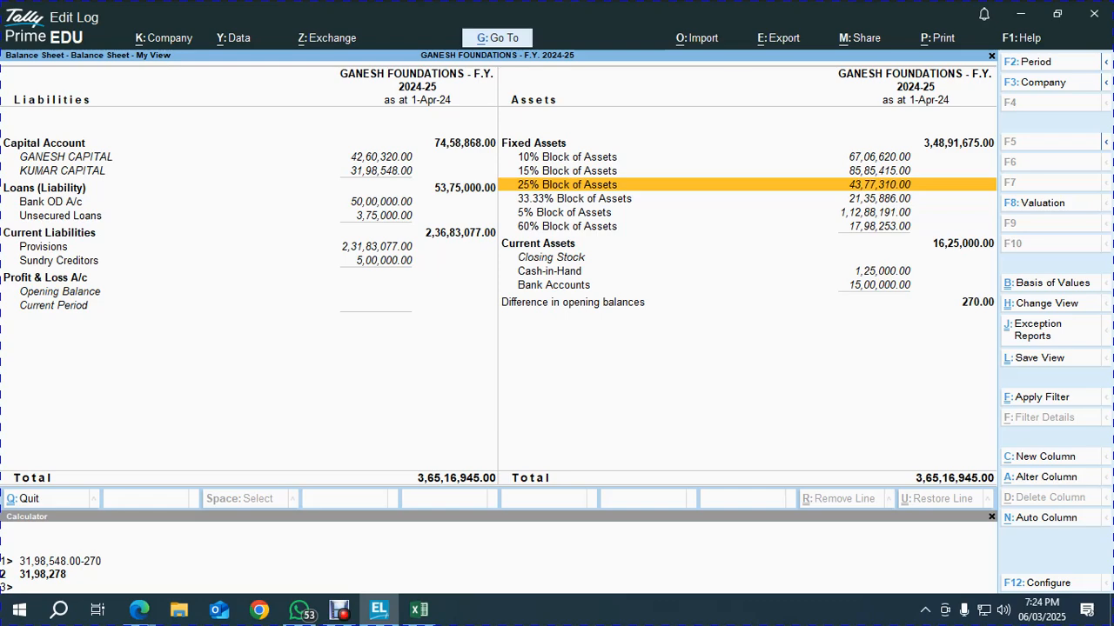
key(Down)
key(alt+Tab)
Filter Rate of Dep. to 33.33%, total the opening values, and compare with Tally's 33.33% block
key(Right)
key(Right)
key(Right)
key(Up)
key(Right)
key(alt+Down)
key(Down)
key(Down)
key(Down)
key(Down)
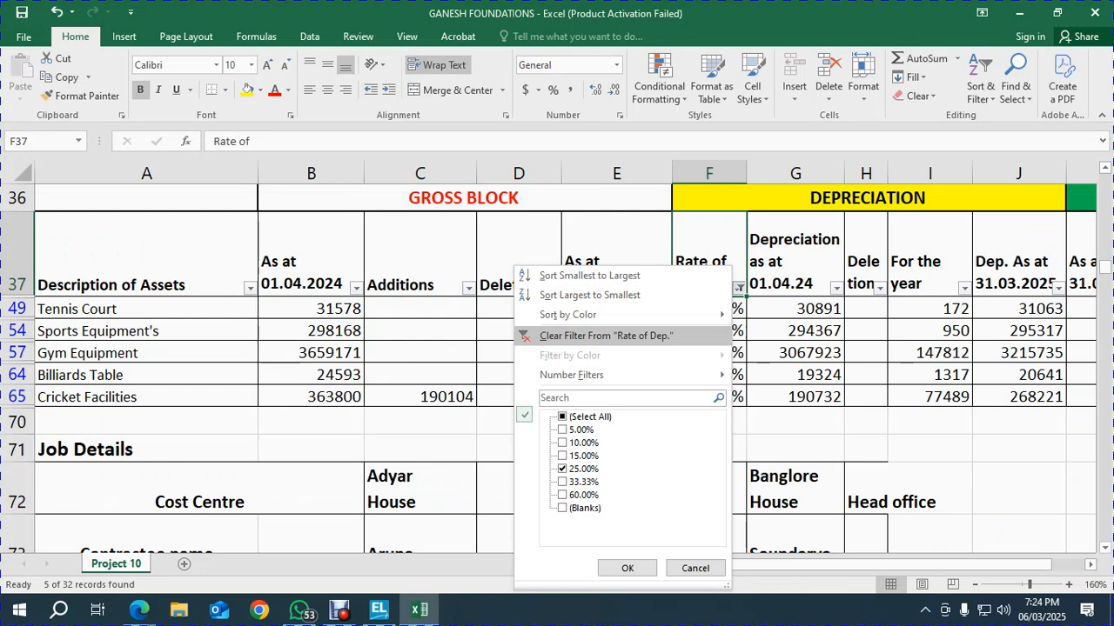
key(Down)
key(Down)
key(Down)
key(Down)
key(Down)
key(space)
key(Down)
key(space)
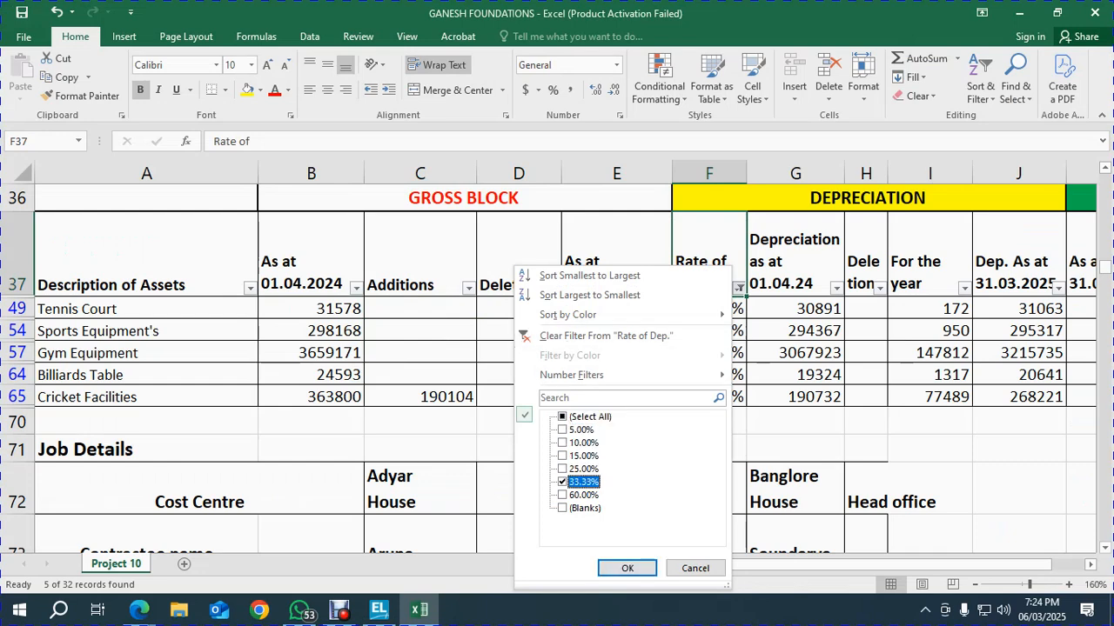
key(Return)
key(Down)
key(Left)
key(Left)
key(Left)
key(Left)
key(shift+Down)
key(shift+Down)
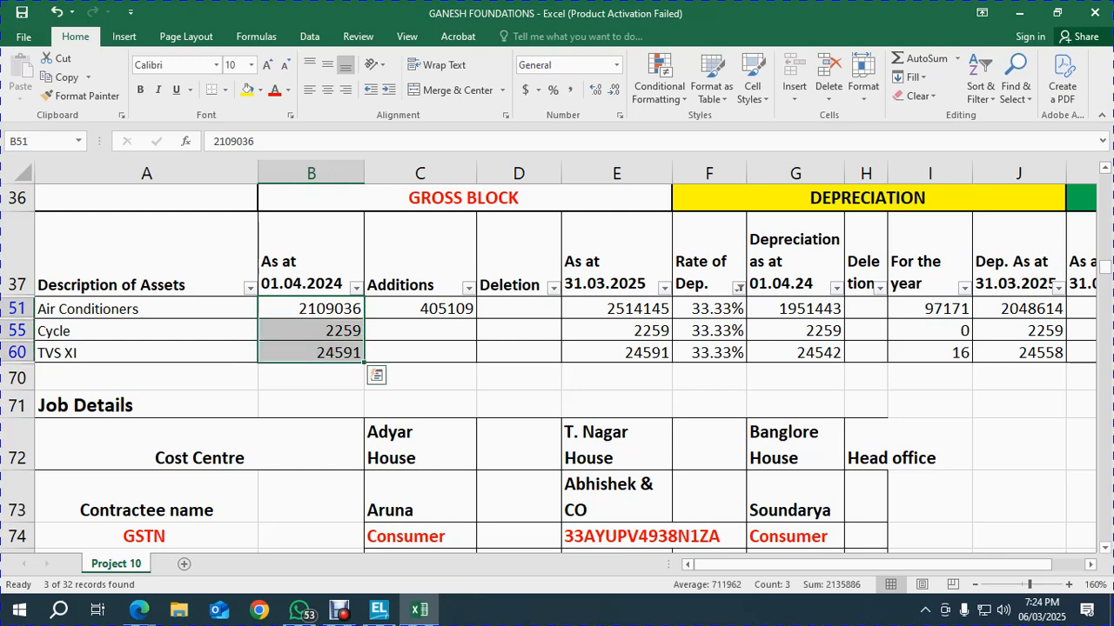
key(alt+Tab)
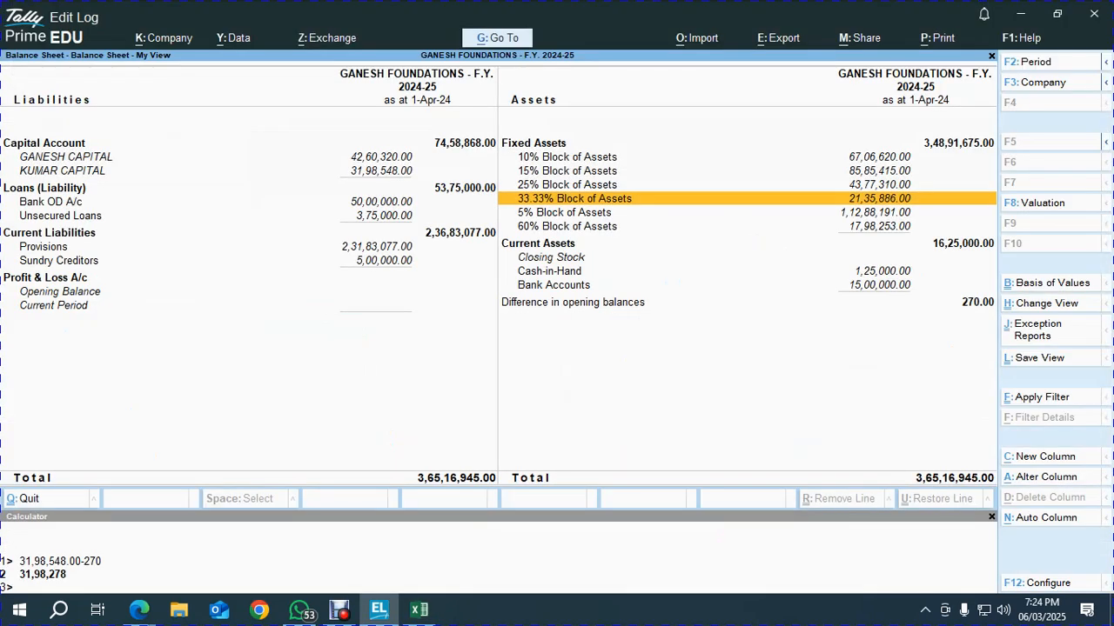
key(alt)
key(alt+Tab)
Filter Rate of Dep. to 60.00% and total Computer and Accessories and Projector opening values (1798253)
key(Right)
key(Right)
key(Right)
key(Right)
key(Up)
key(alt+Down)
key(Down)
key(Down)
key(Down)
key(Down)
key(Down)
key(Down)
key(Down)
key(Down)
key(Down)
key(Down)
key(Down)
key(Down)
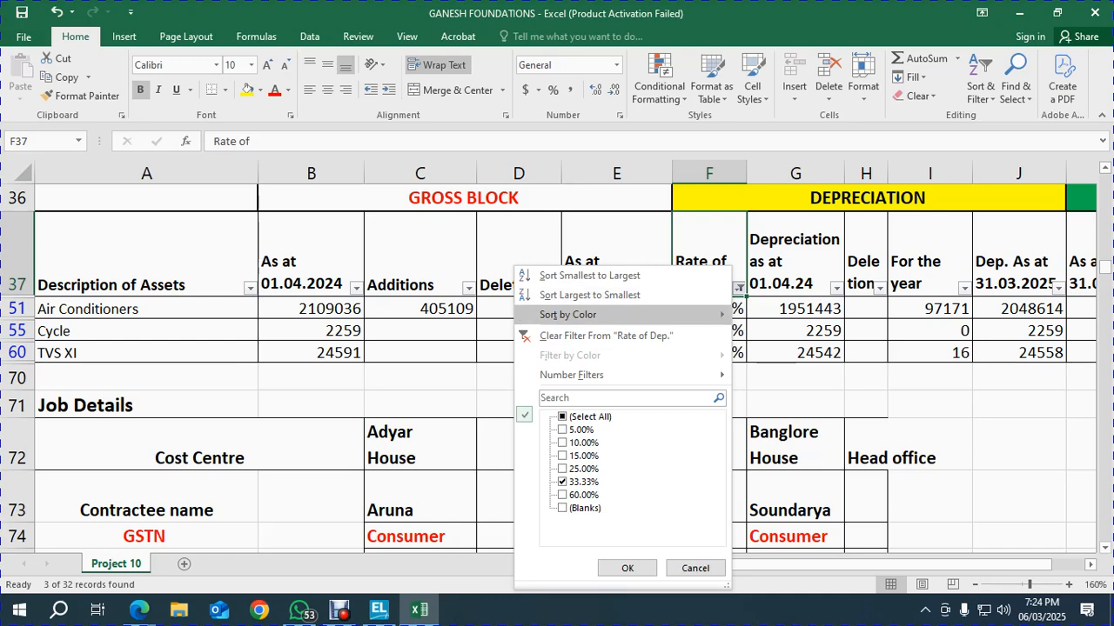
key(space)
key(Down)
key(space)
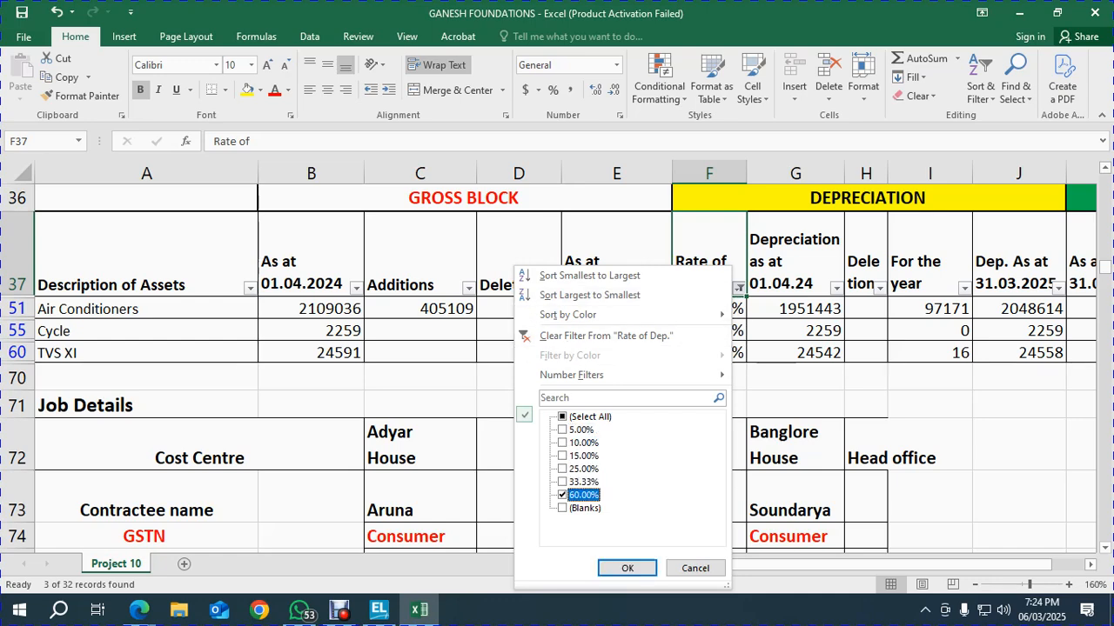
key(Return)
key(Left)
key(Left)
key(Left)
key(Left)
key(Down)
key(shift+Down)
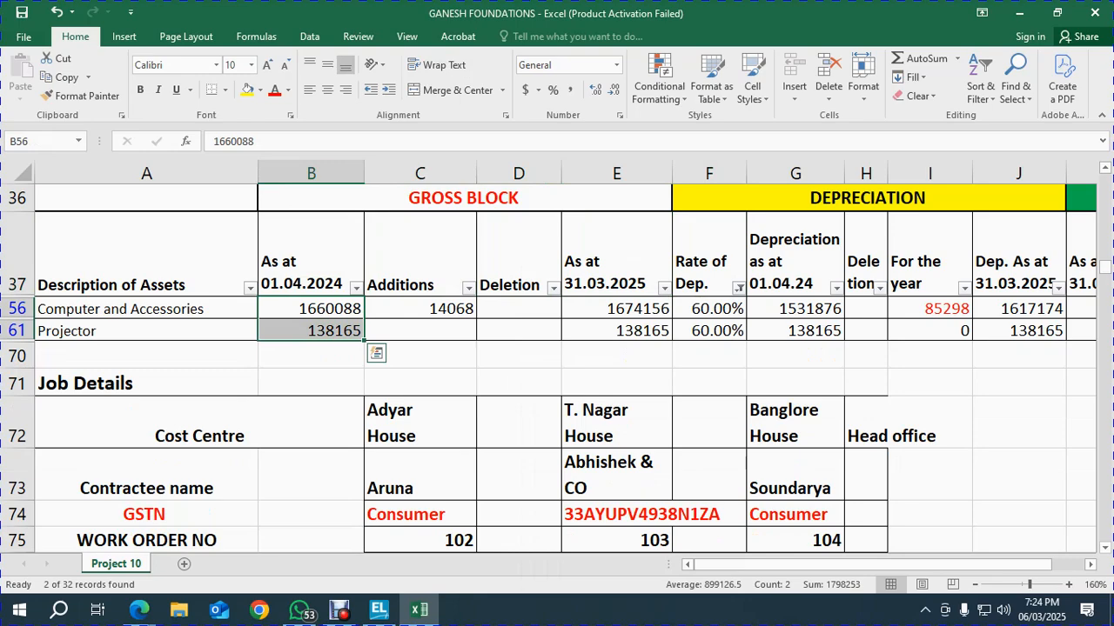
Check the 60% total against Tally's Block of Assets lines, then start clearing the Excel filter
key(alt+Tab)
key(Down)
key(Down)
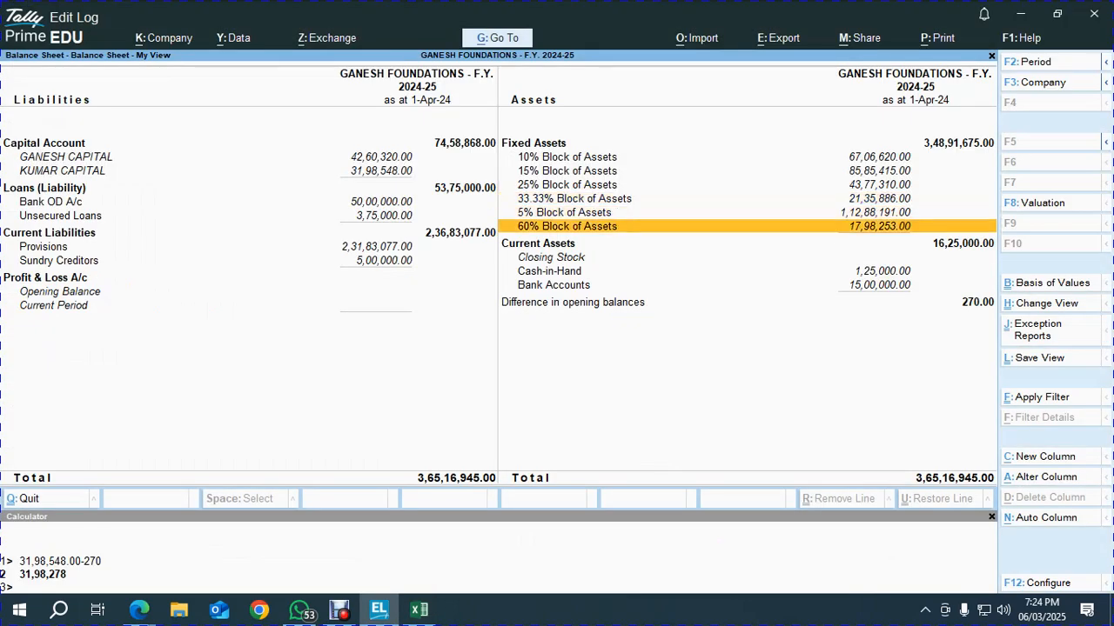
key(Up)
key(Up)
key(Up)
key(Up)
key(Up)
key(Down)
key(Down)
key(Down)
key(Down)
key(Down)
key(Up)
key(Up)
key(Up)
key(Up)
key(Up)
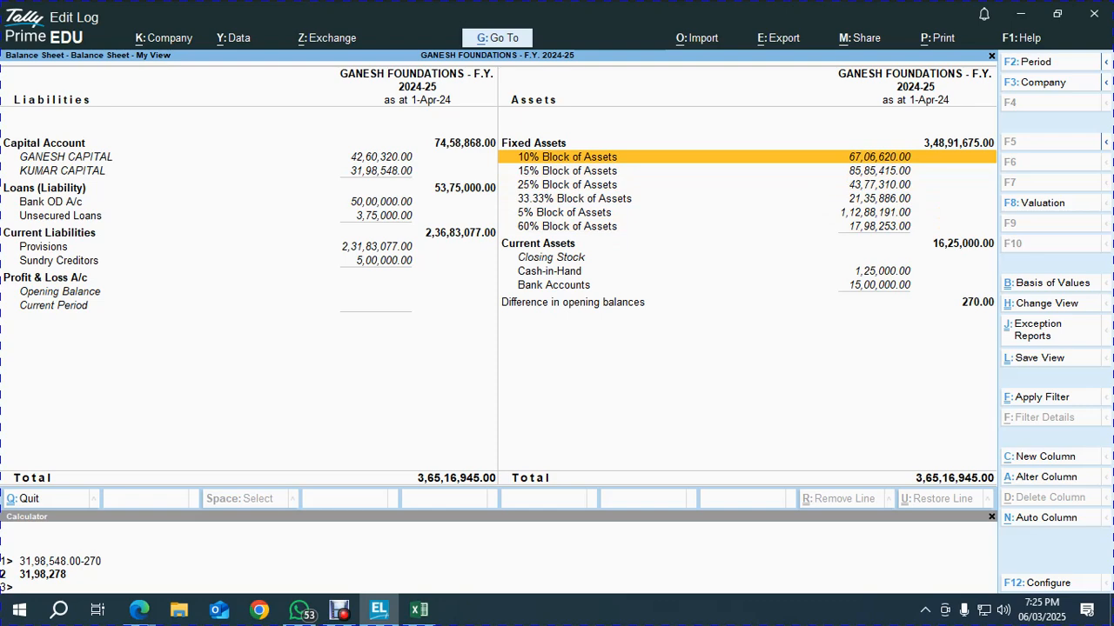
key(alt)
key(alt+Tab)
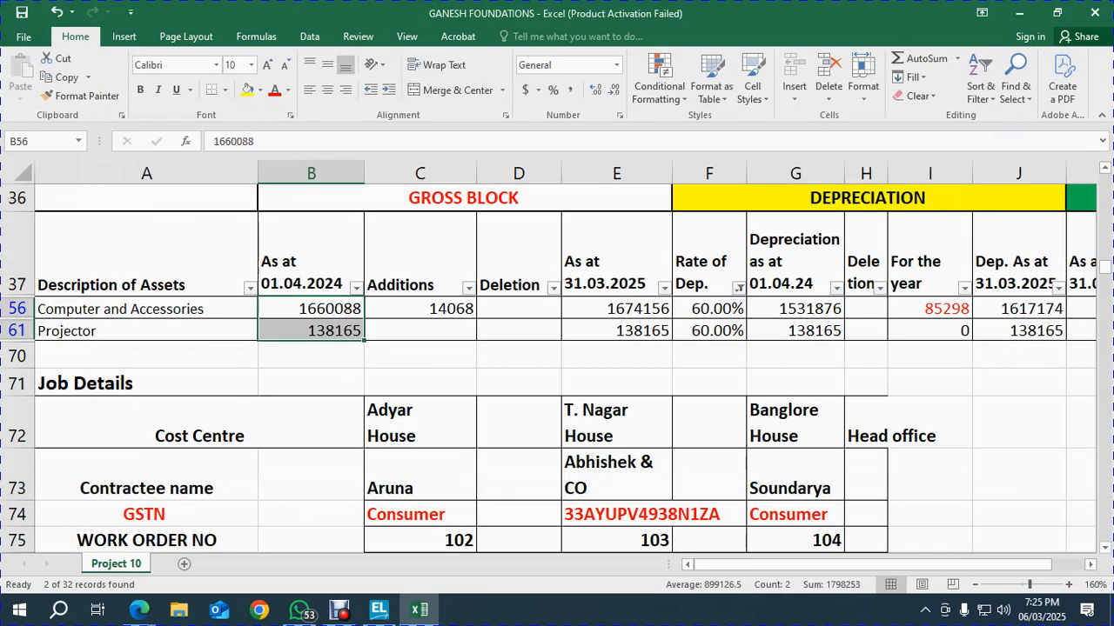
key(Up)
key(Right)
key(Right)
key(Right)
key(Right)
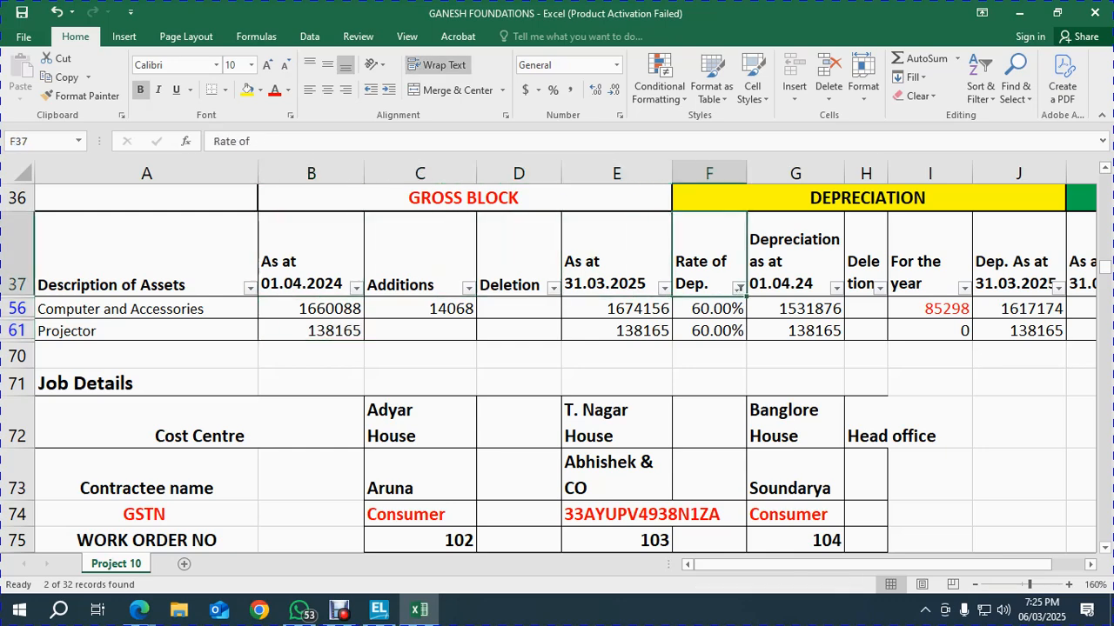
key(Left)
key(Left)
key(Left)
key(Left)
key(alt+d)
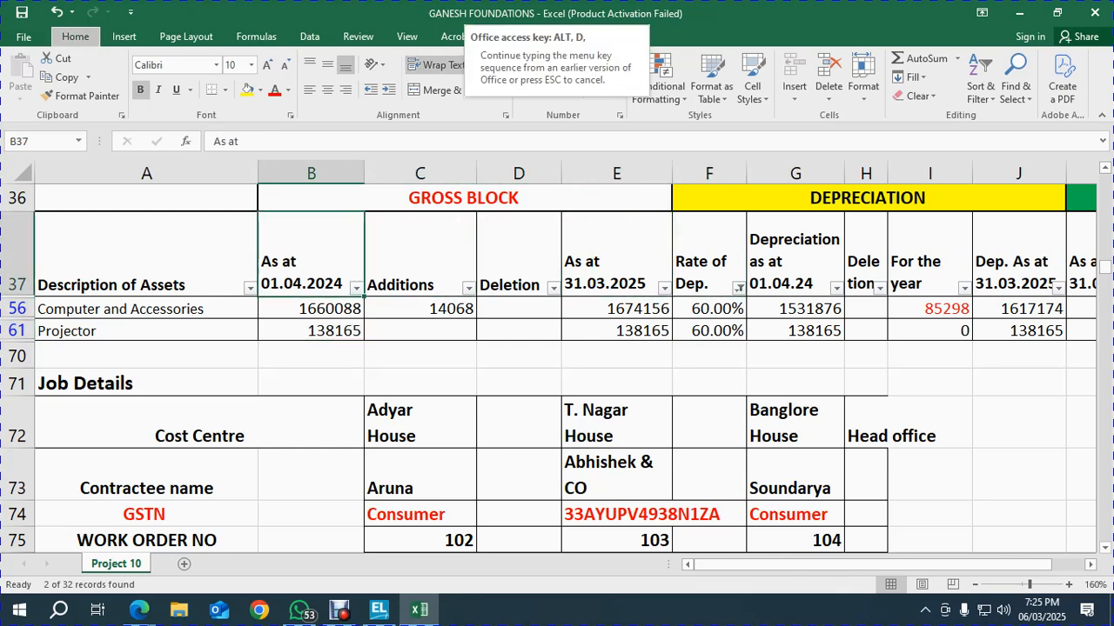
key(f)
key(s)
key(Down)
key(ctrl+shift+Down)
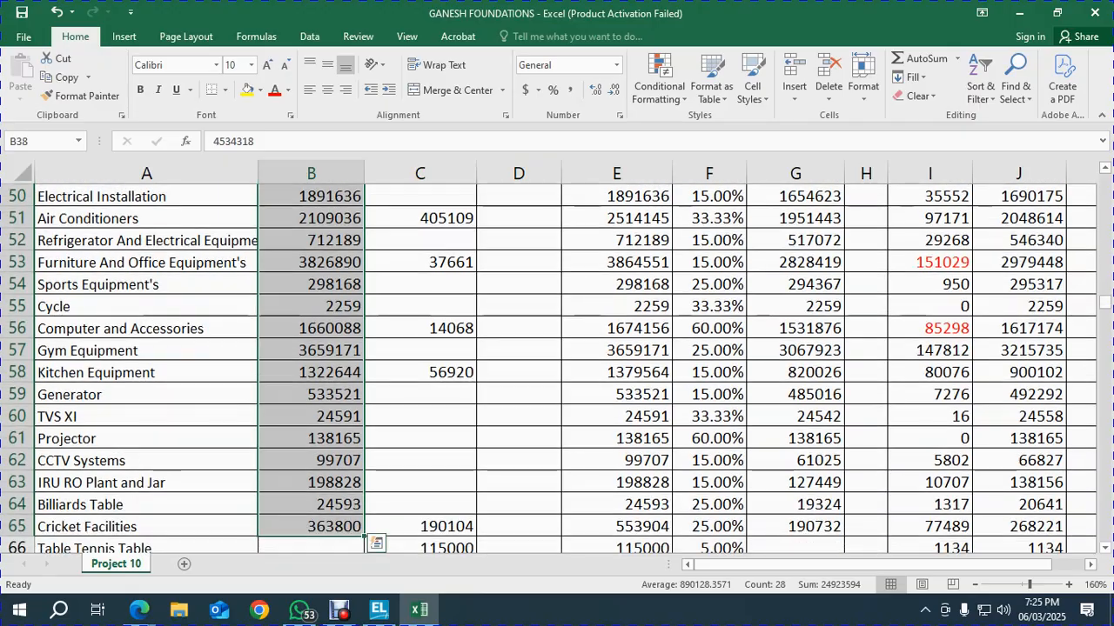
key(ctrl+shift+Down)
key(ctrl+shift+Down)
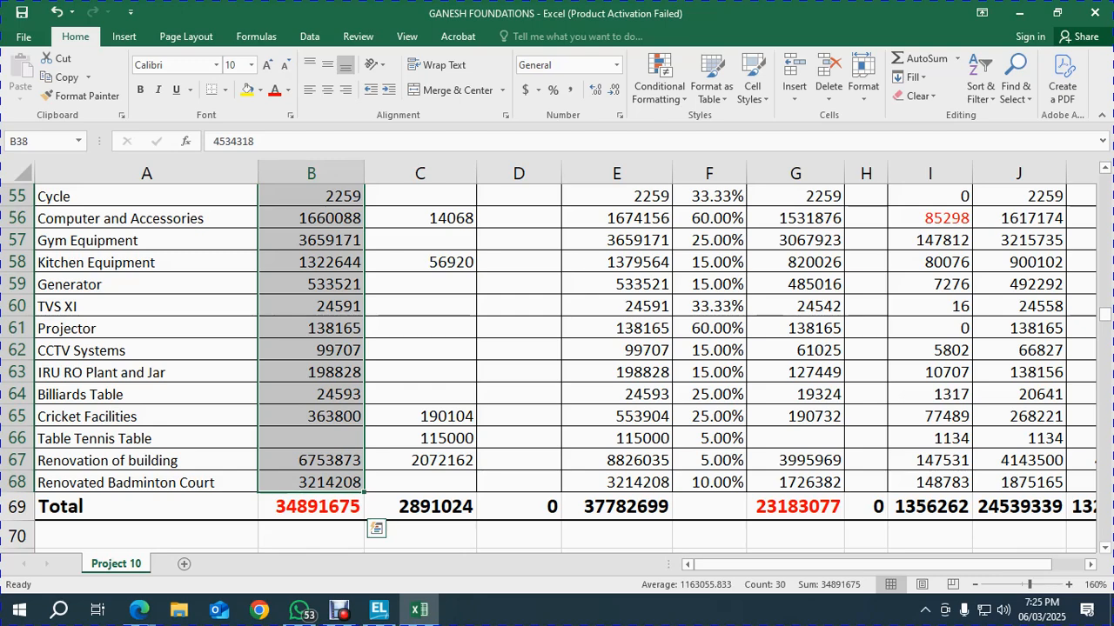
key(alt+Tab)
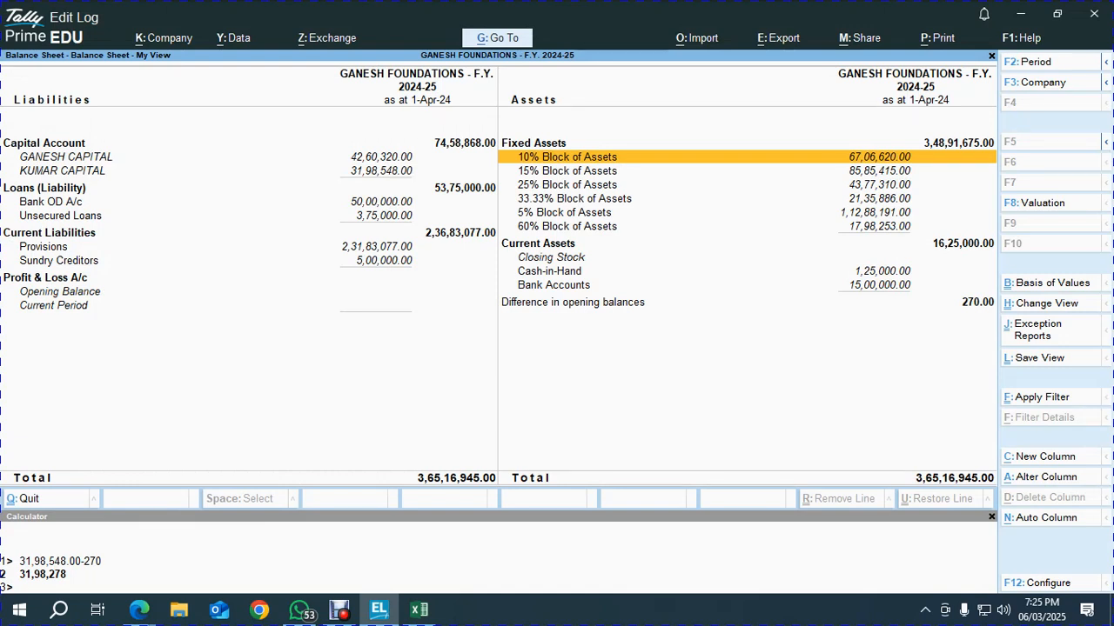
key(alt)
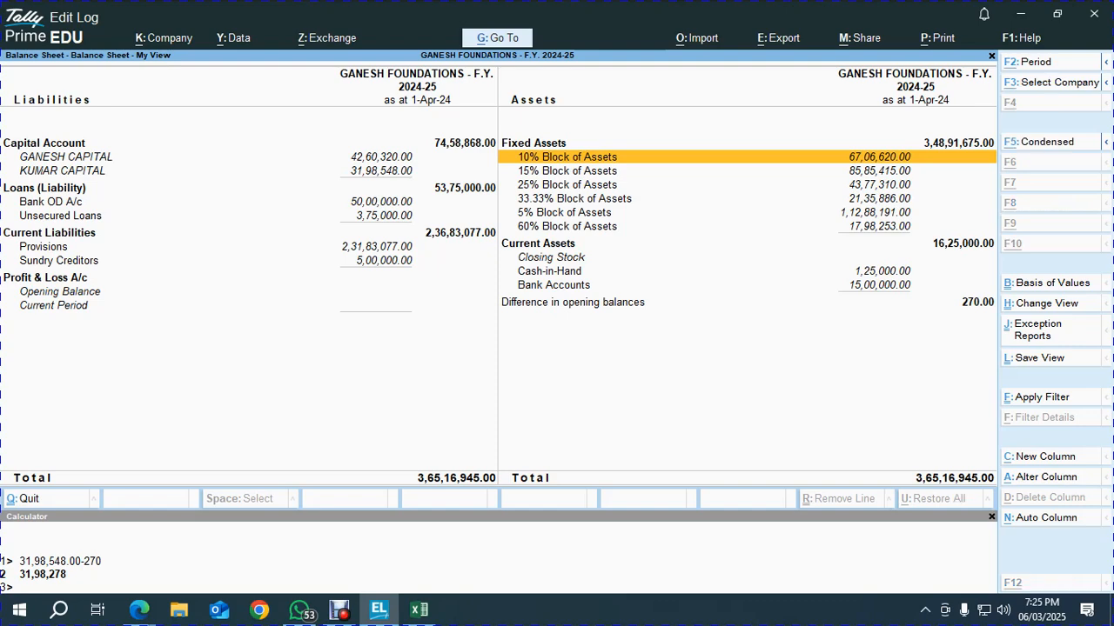
click(65, 156)
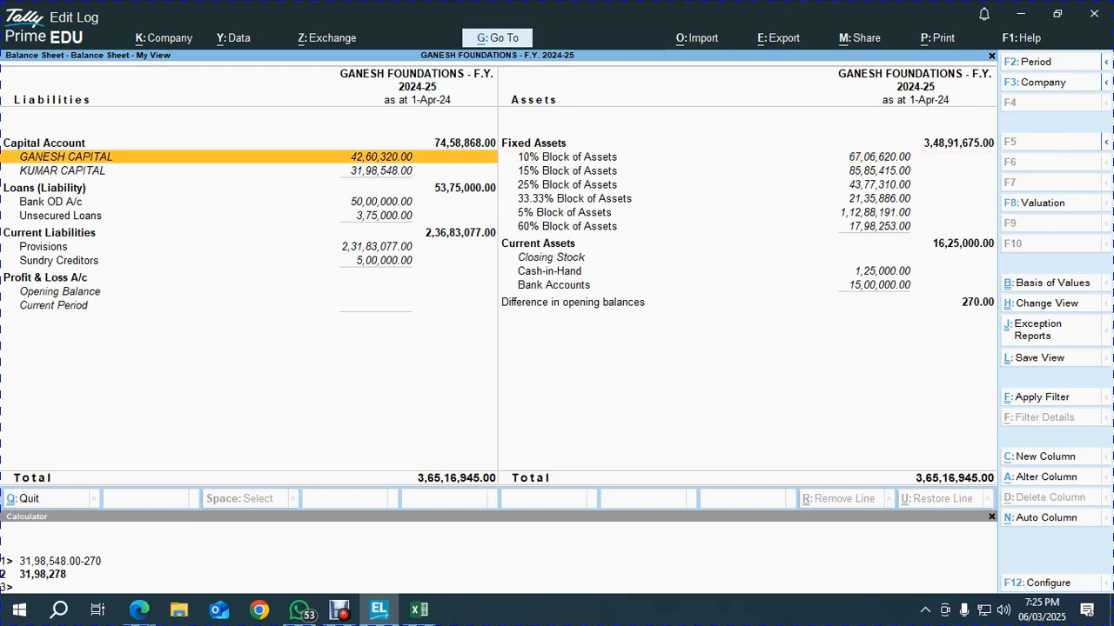
key(alt+Tab)
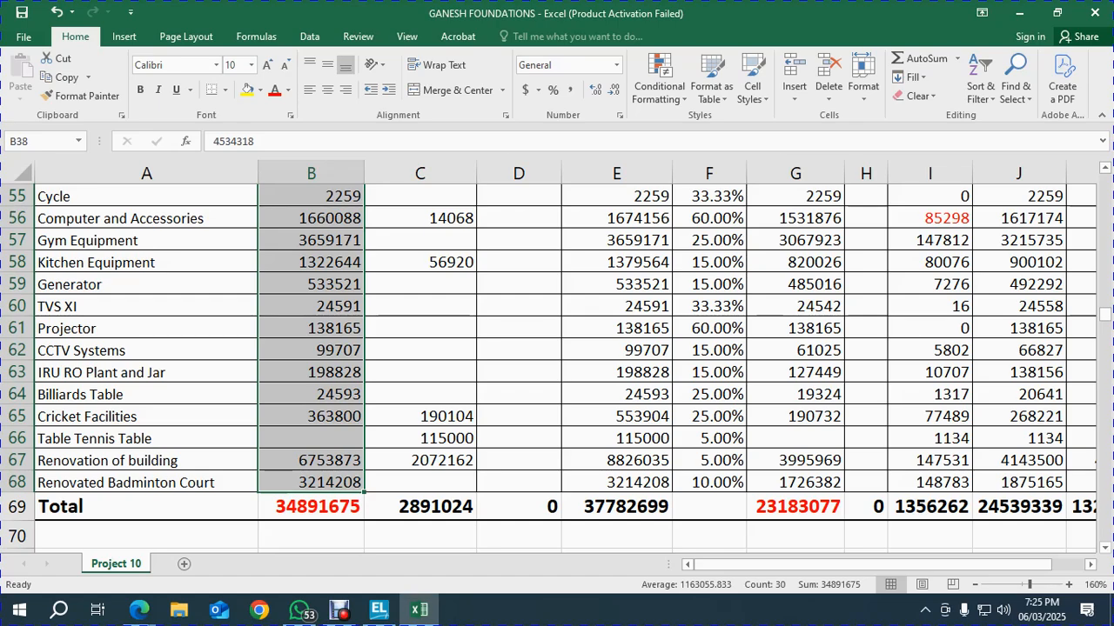
scroll(557, 365, up, 14)
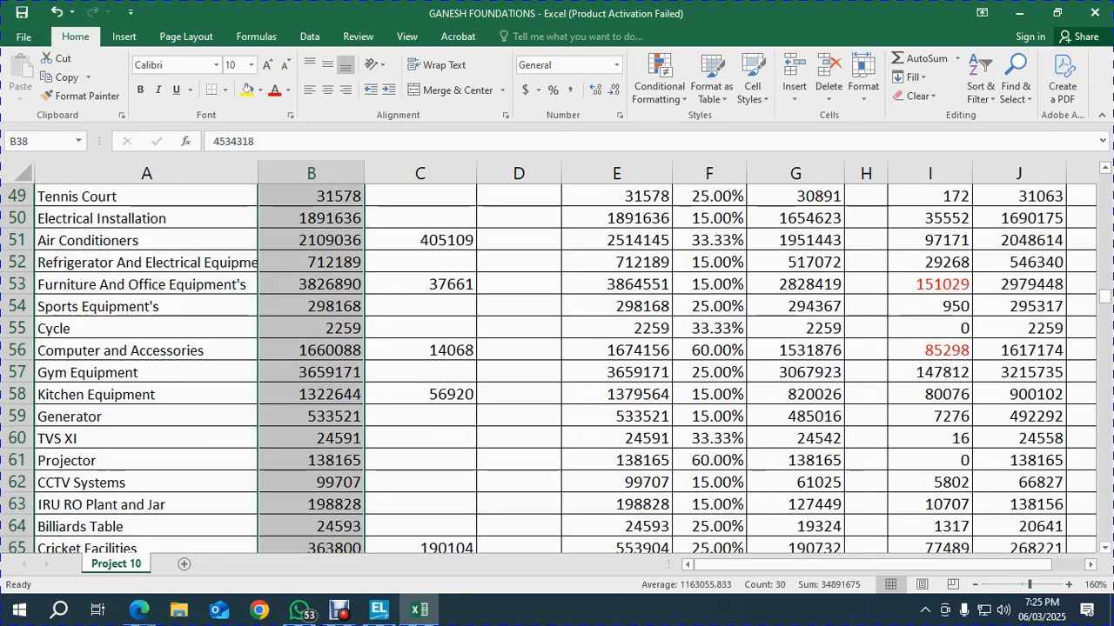
scroll(556, 365, down, 7)
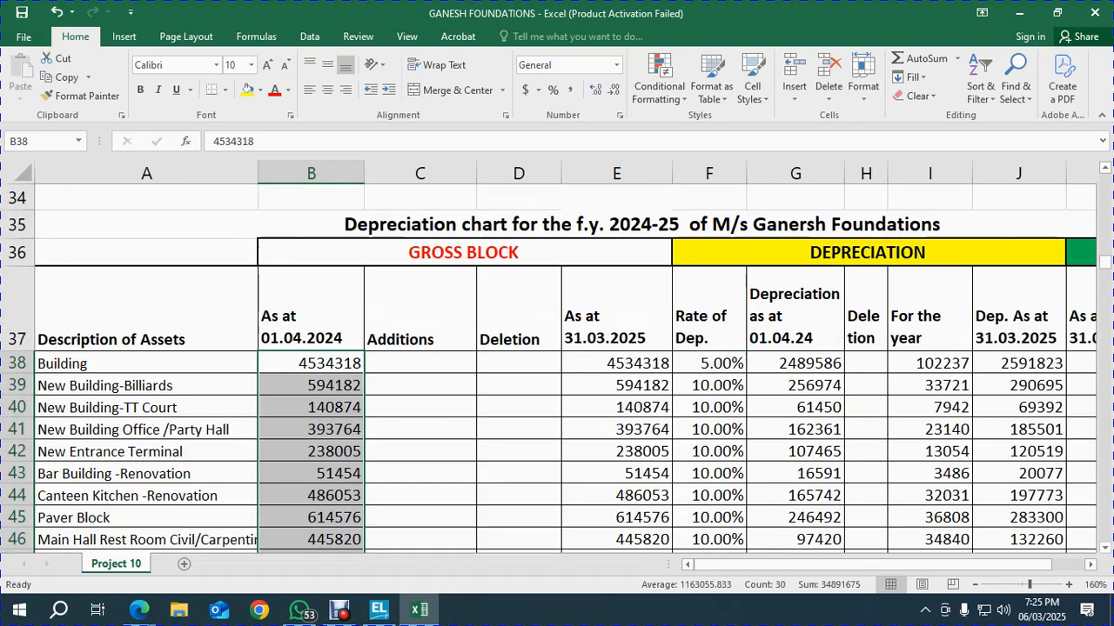
drag(795, 363, 834, 487)
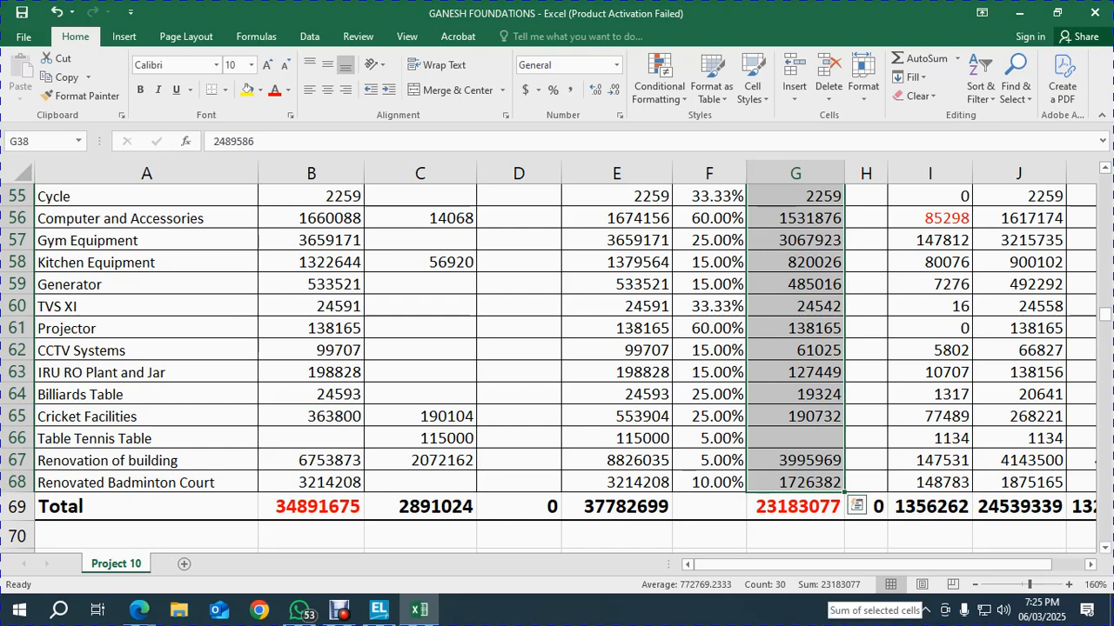
key(alt+Tab)
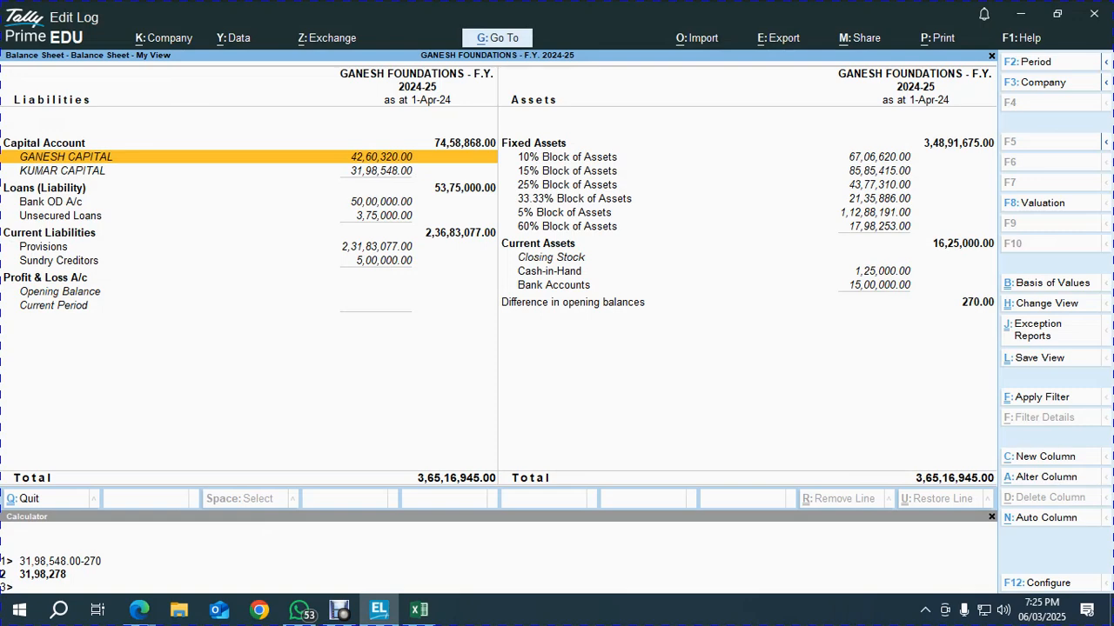
key(Right)
key(Left)
key(Down)
key(Down)
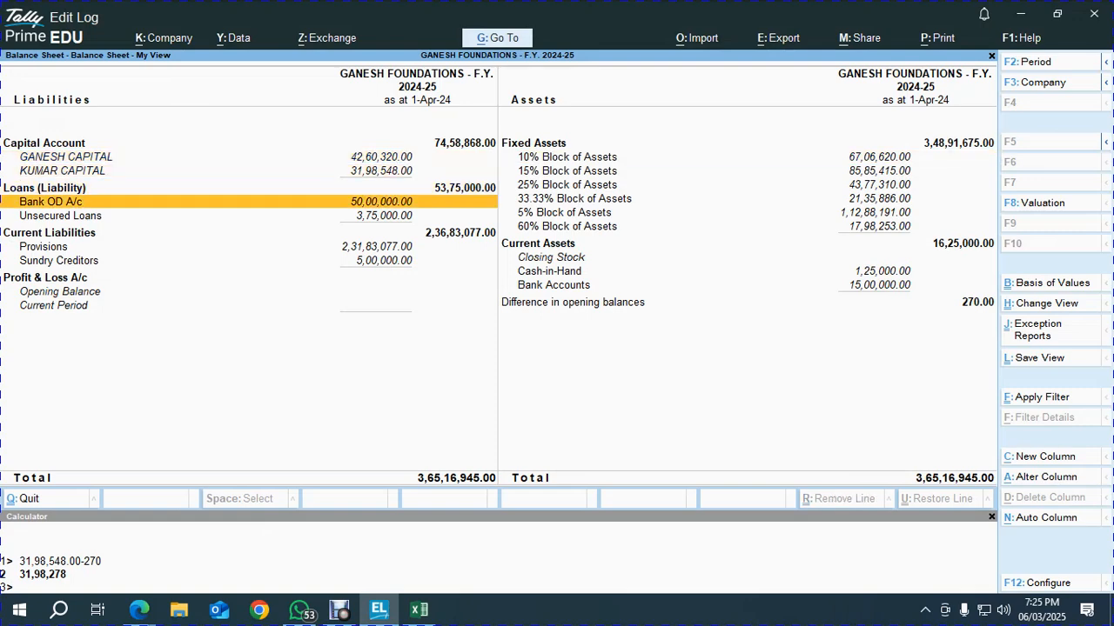
key(Down)
key(Down)
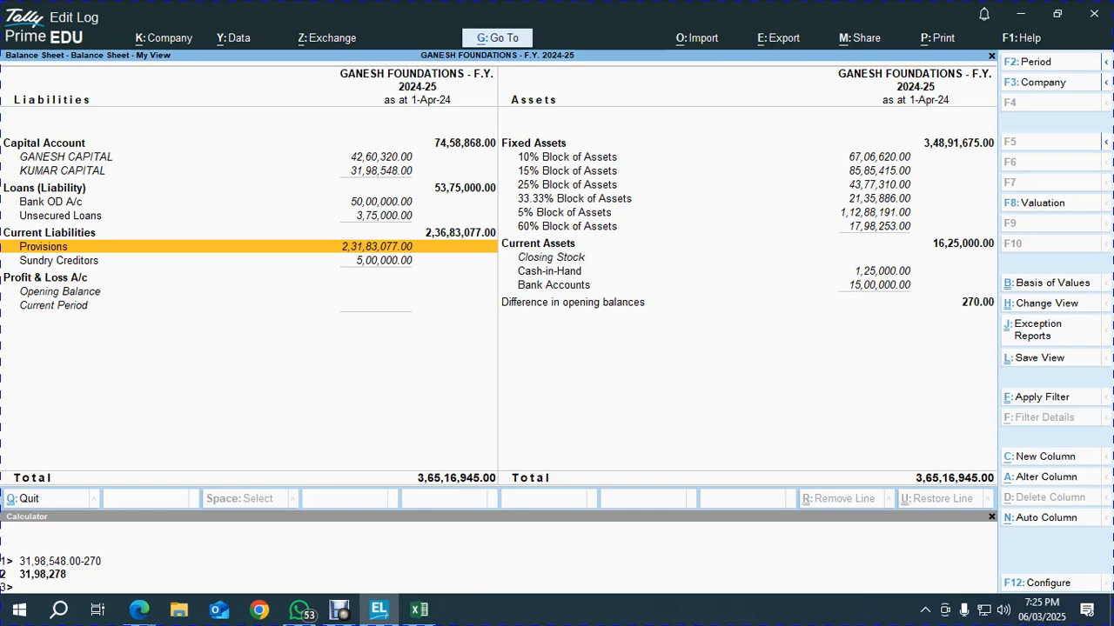
key(Up)
key(Up)
key(Up)
key(Up)
key(Up)
key(Up)
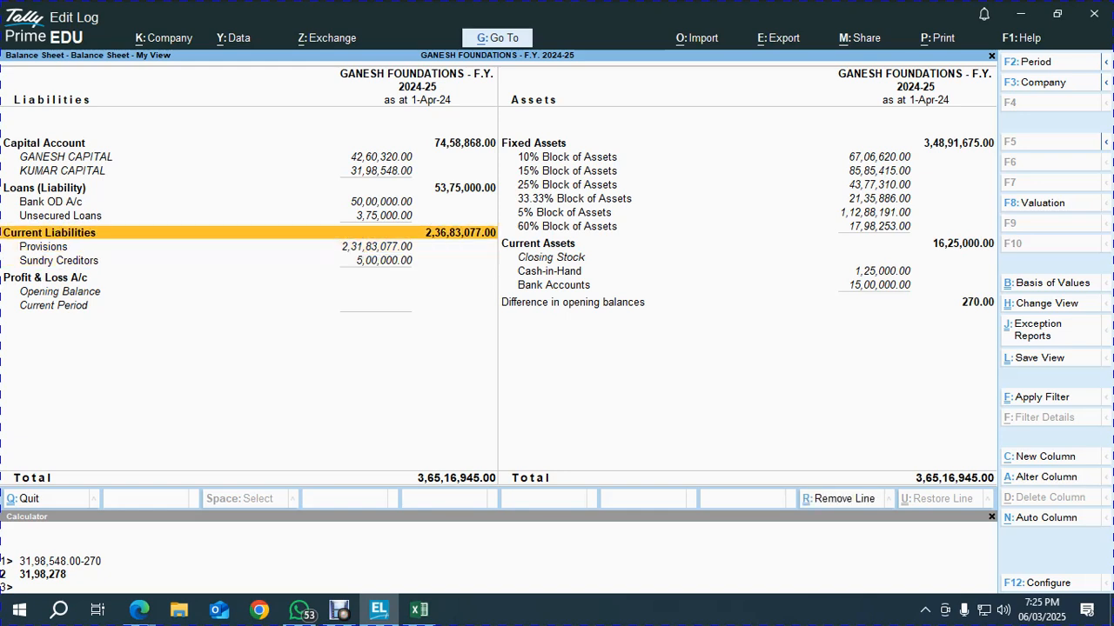
key(alt+Tab)
Compare Excel's cash-in-hand and two bank balances, summed, with Tally's Cash-in-Hand and Canara bank lines
key(ctrl+Up)
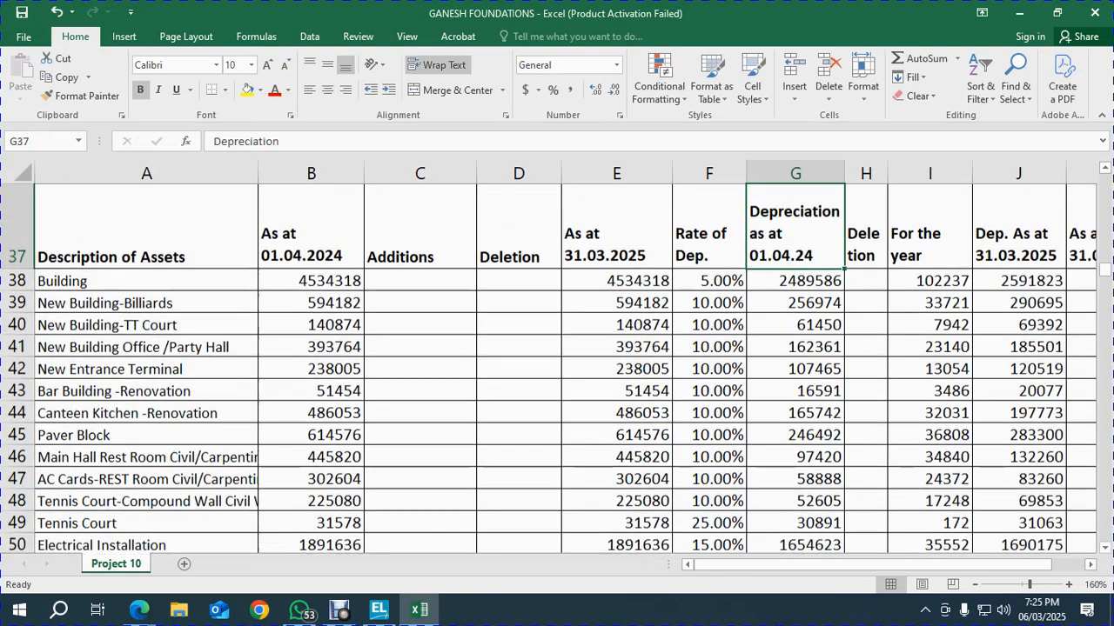
key(Up)
key(Page_Up)
key(Page_Up)
key(Down)
key(Down)
key(Down)
key(Down)
key(Down)
key(Down)
key(Down)
key(Down)
key(Down)
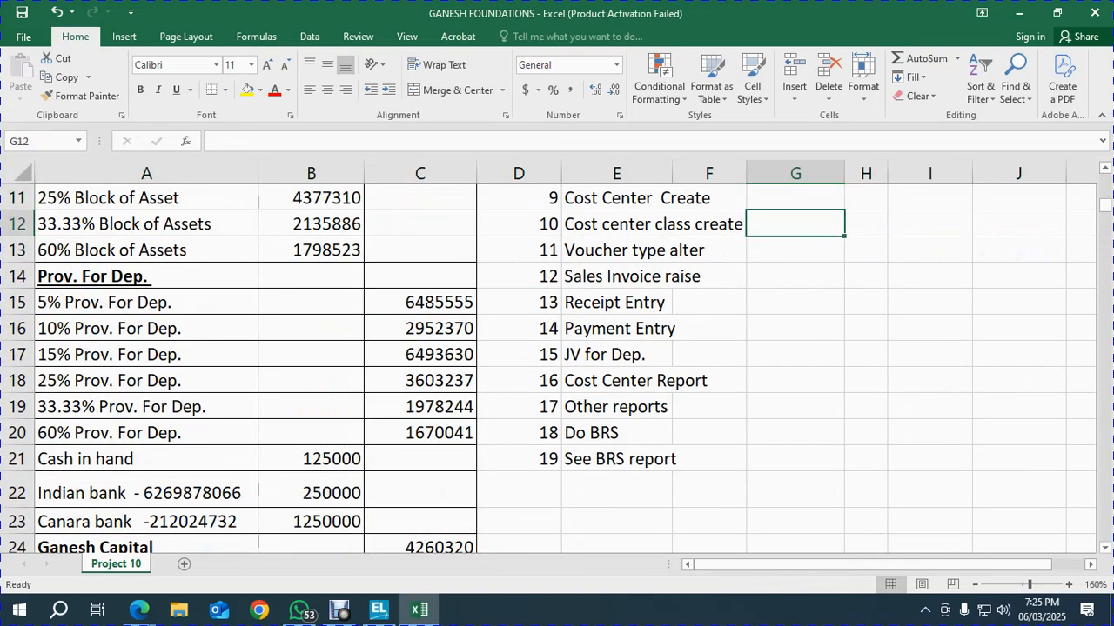
key(Down)
key(Down)
key(Left)
key(Left)
key(Left)
key(Left)
key(Left)
key(Up)
key(Down)
key(Down)
key(Down)
key(Down)
key(Up)
key(Up)
key(Up)
key(Down)
key(alt+Tab)
key(Right)
key(Down)
key(Down)
key(Down)
key(Down)
key(Down)
key(Down)
key(Down)
key(Down)
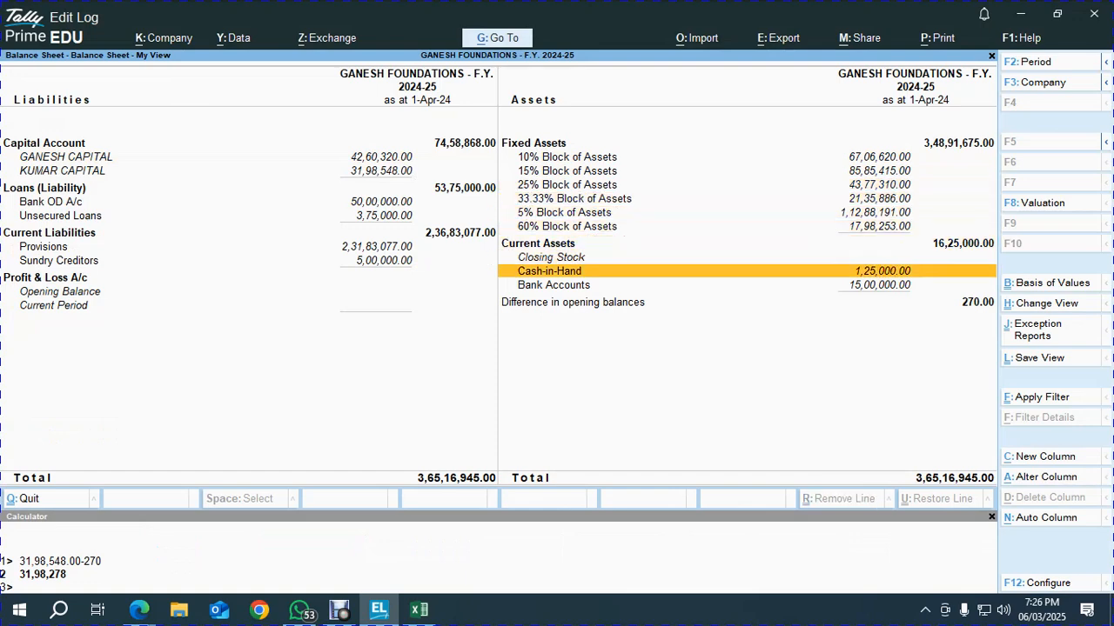
key(alt+Tab)
key(Up)
key(shift+Down)
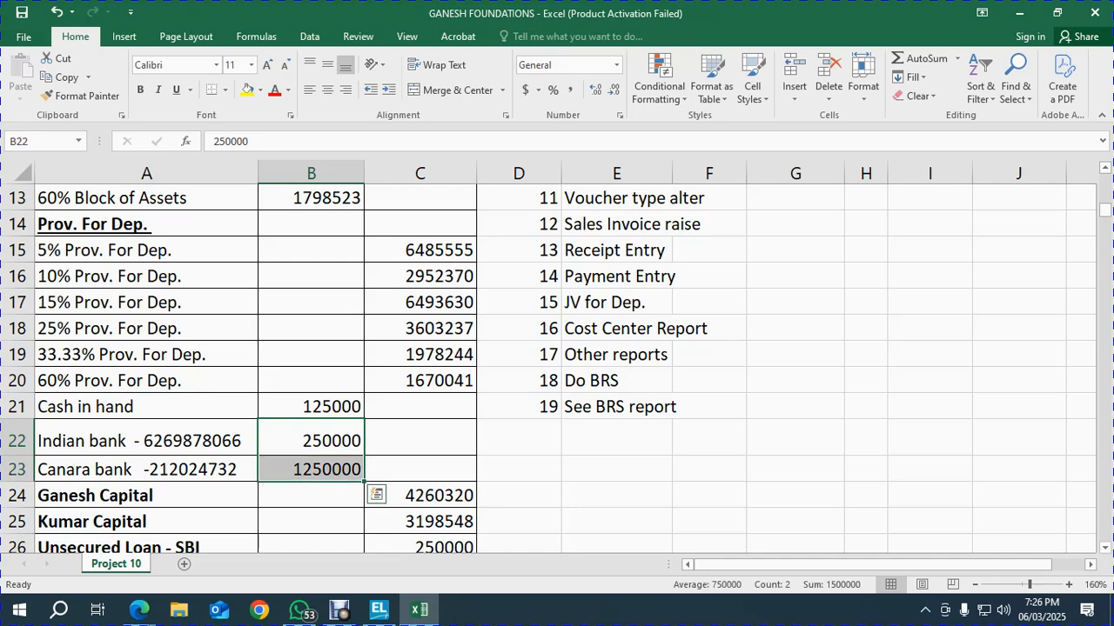
Compare both capital balances in Excel's column C with Tally's two capital accounts
key(Left)
key(Down)
key(Down)
key(Down)
key(Right)
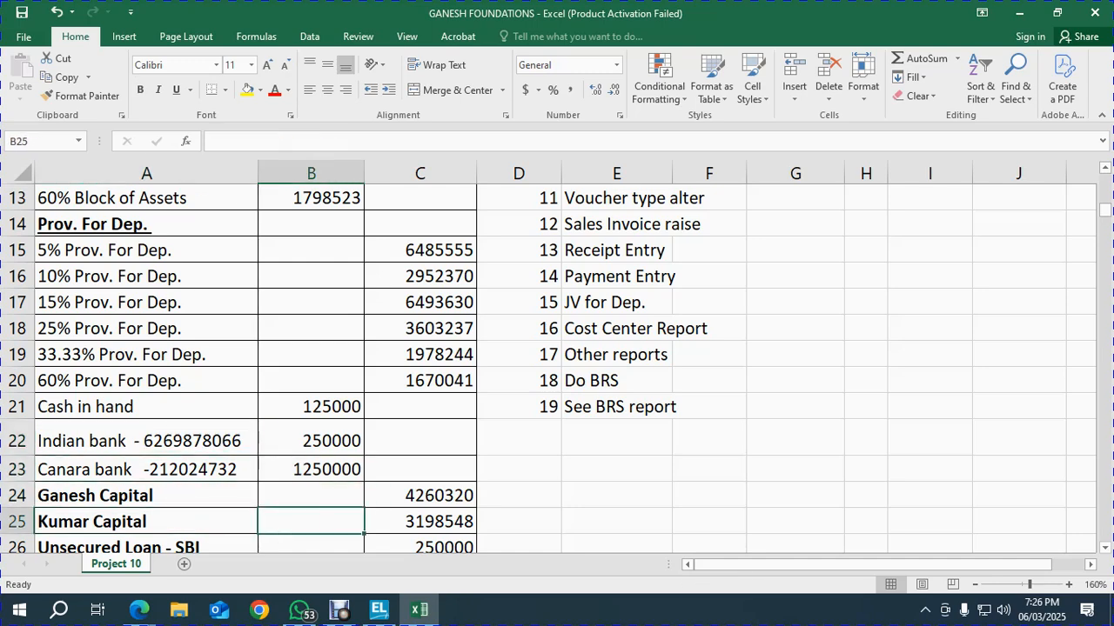
key(Right)
key(shift+Up)
key(alt+Tab)
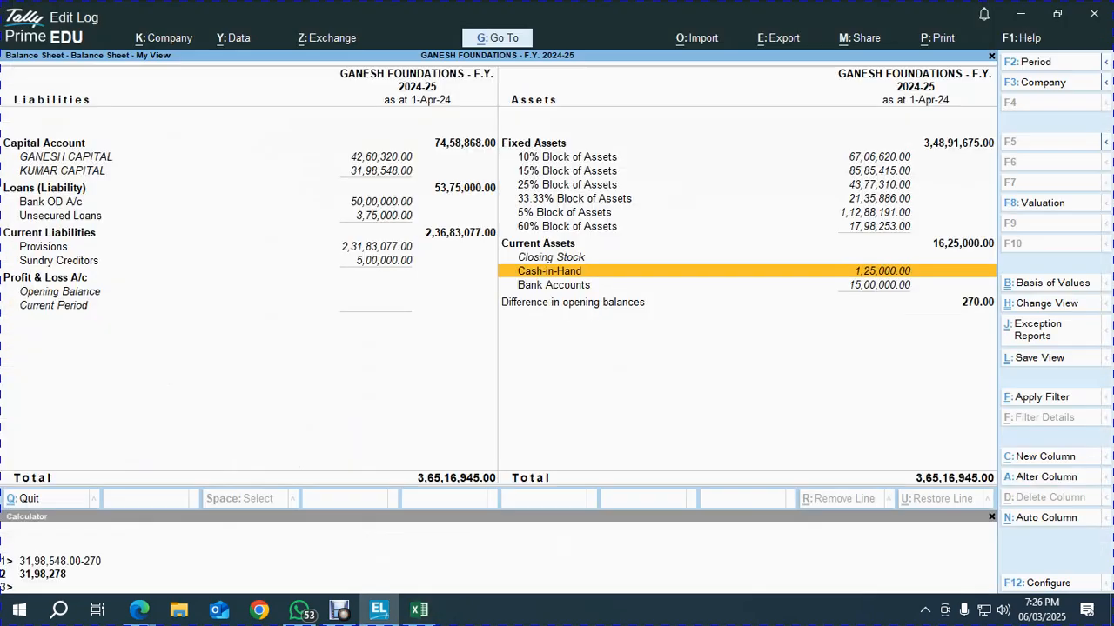
key(Left)
key(Up)
key(Up)
key(Up)
key(Up)
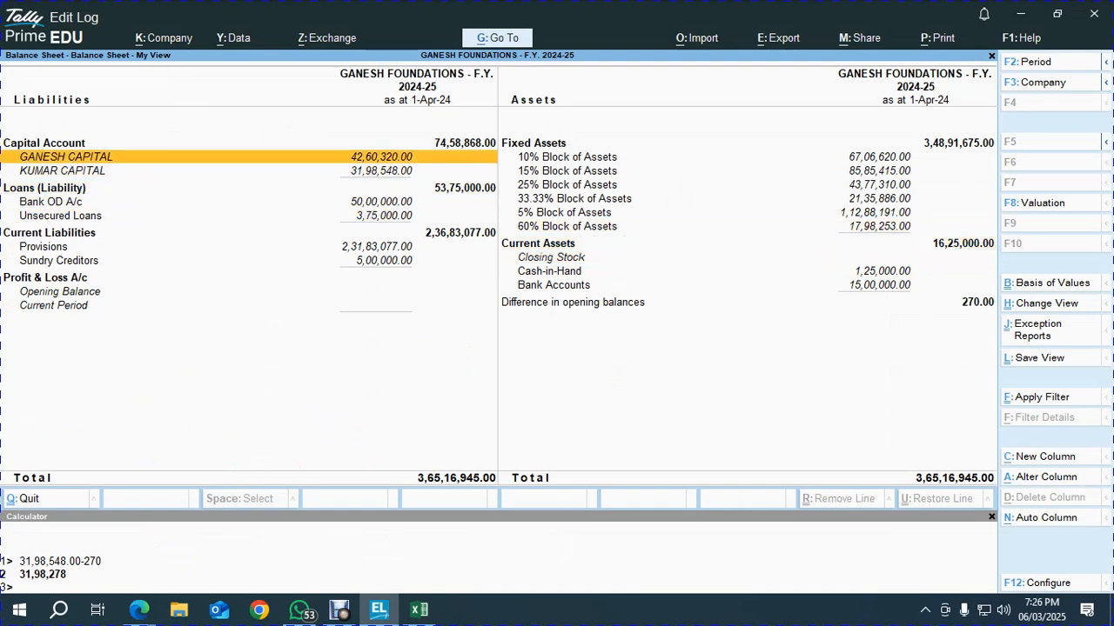
key(Down)
key(alt+Tab)
key(shift+Down)
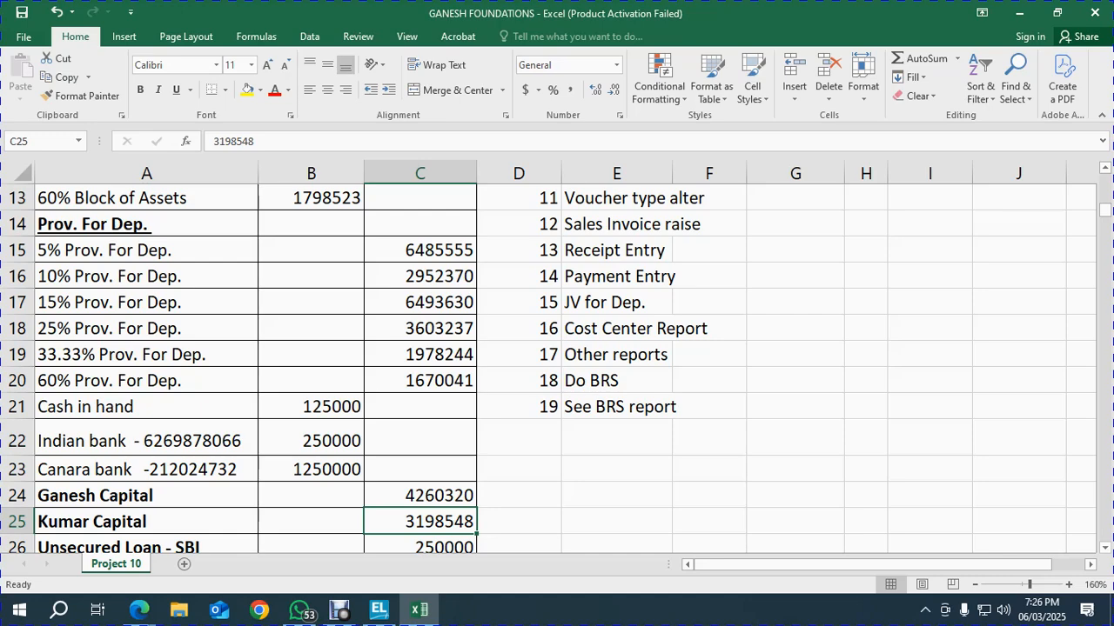
key(alt+Tab)
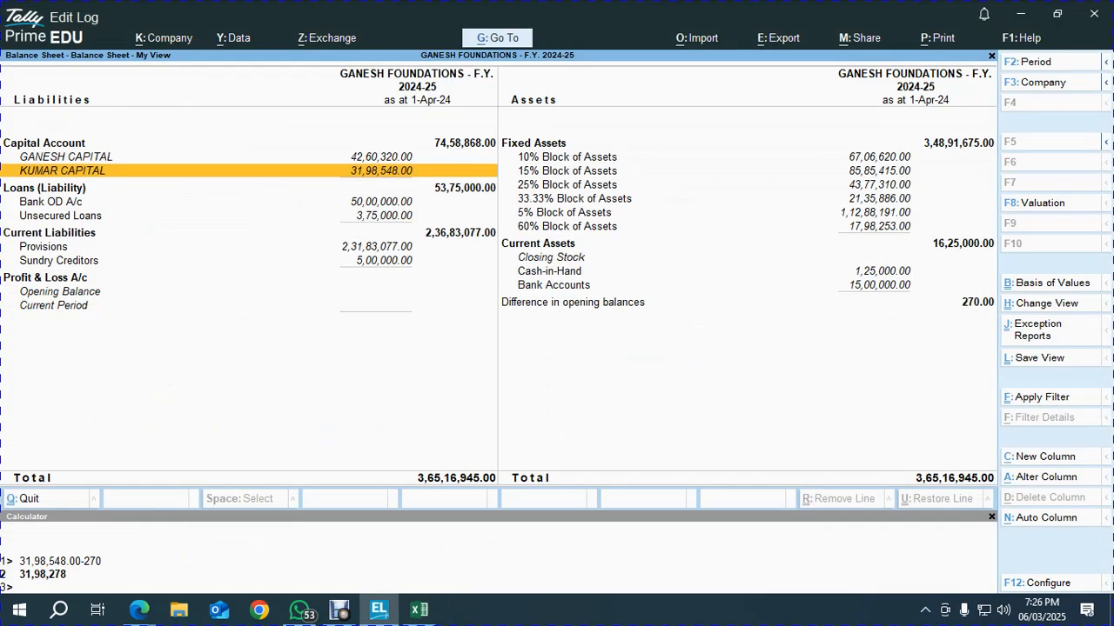
key(alt+Tab)
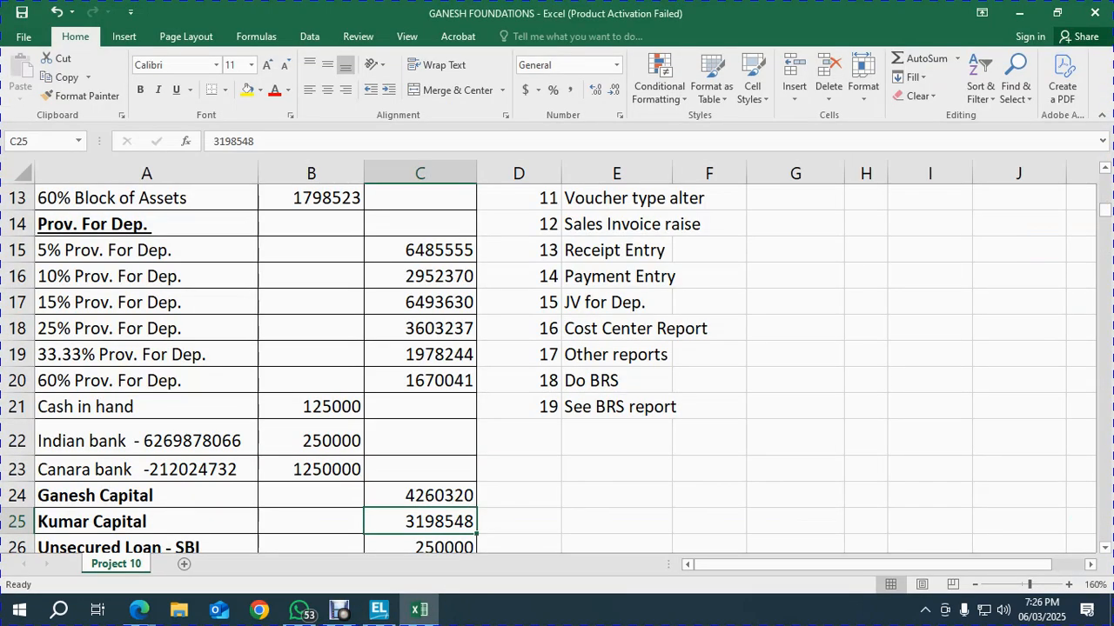
Match Excel's SBI and ICICI loans (250000, 125000) against Tally's Unsecured Loans breakdown of 3,75,000
key(Down)
key(Down)
key(Up)
key(alt+Tab)
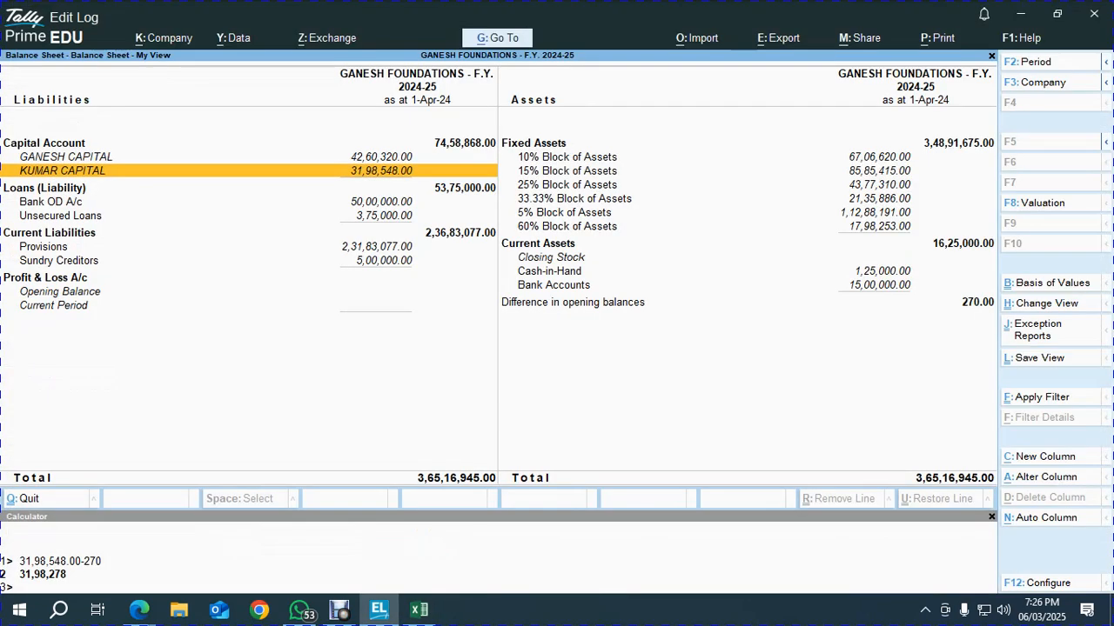
key(Down)
key(Down)
key(Down)
key(Return)
key(Down)
key(alt+Tab)
key(Down)
key(Down)
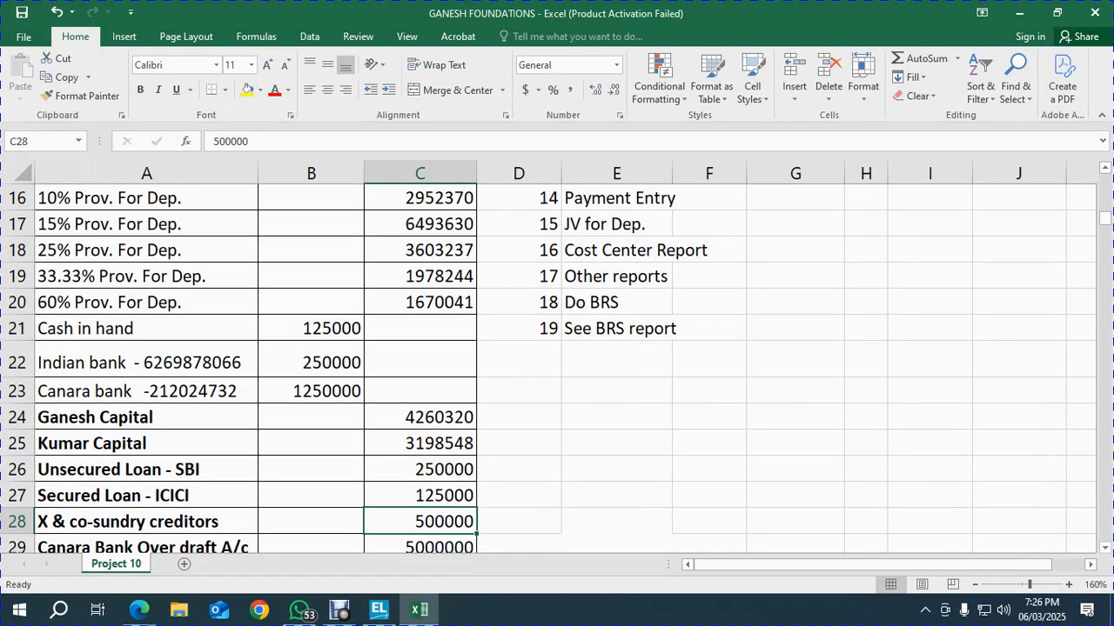
key(alt+Tab)
key(Escape)
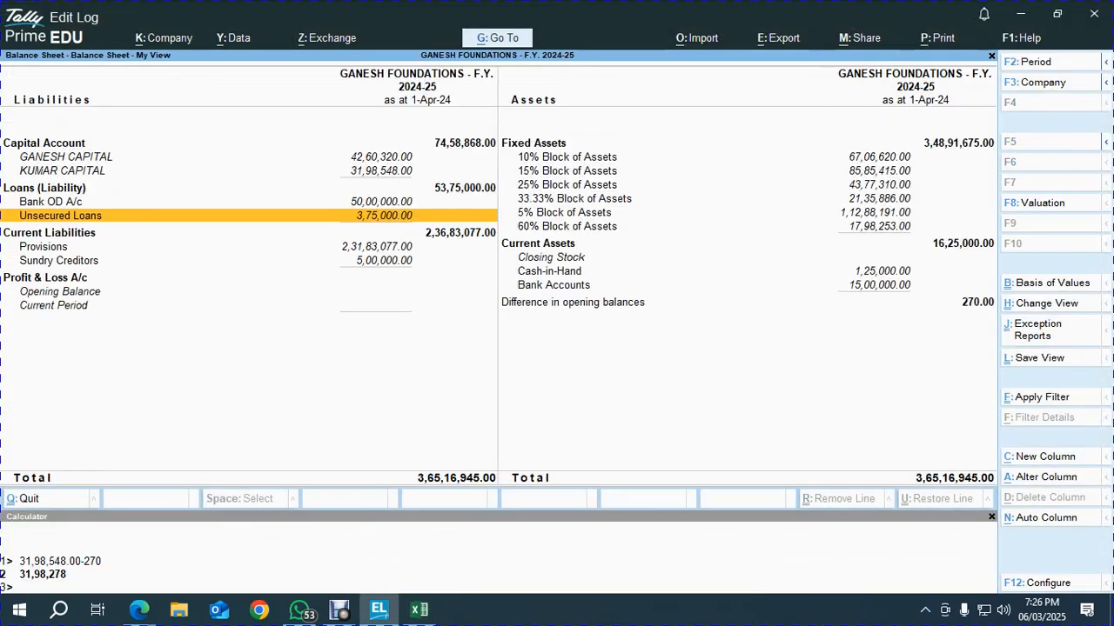
Check sundry creditors 500000 and the overdraft against Tally's Sundry Creditors 5,00,000, then switch to Google Meet
key(Down)
key(Down)
key(Down)
key(alt+Tab)
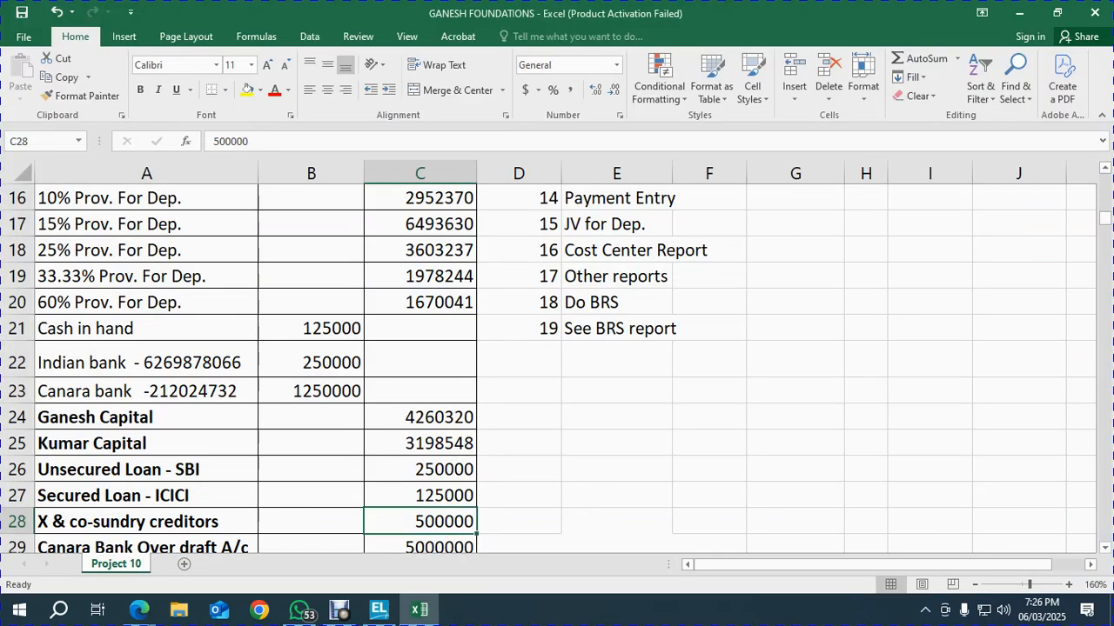
key(Down)
key(Down)
key(Up)
key(alt+Tab)
key(Up)
key(Up)
key(Up)
key(Down)
key(Down)
key(Down)
key(Right)
key(Up)
key(Up)
key(Up)
key(Up)
key(Up)
key(Up)
key(Up)
key(Left)
key(Right)
key(alt+Tab)
key(alt+Tab)
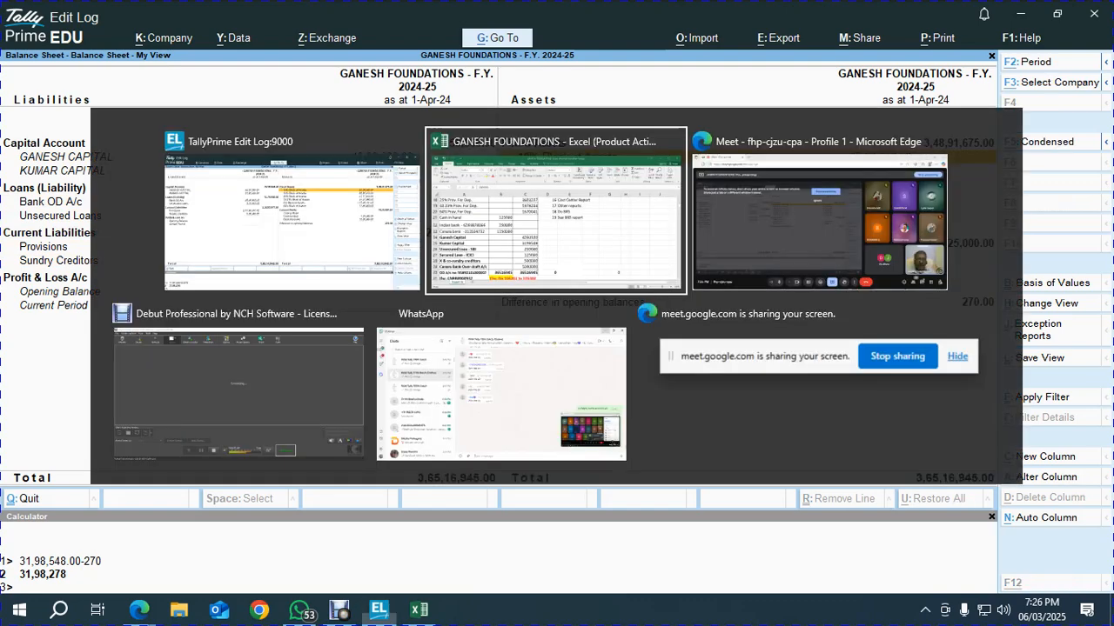